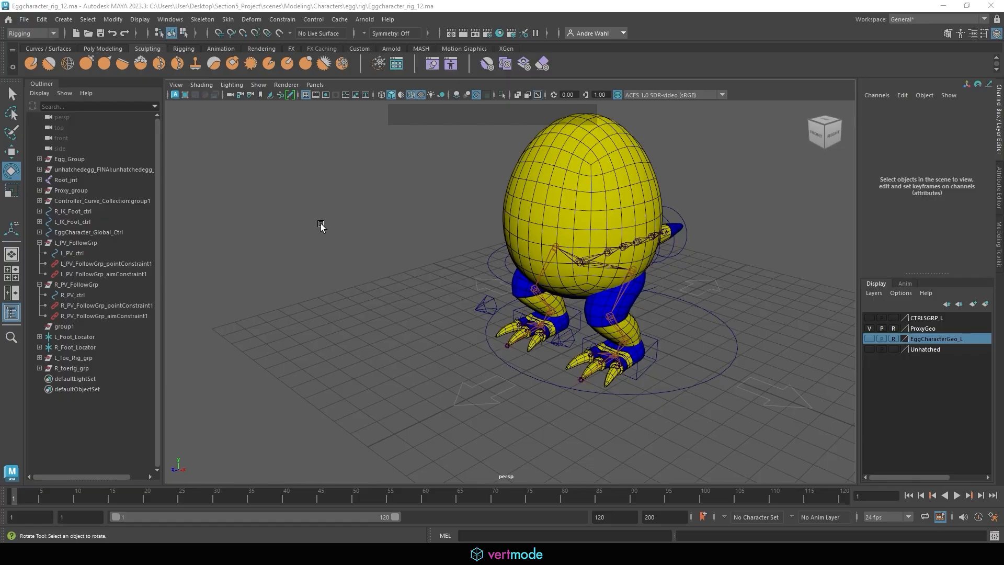
Step: Test-rotate the left IK foot control by about 28 degrees around Y, and undo the rotation
click(651, 341)
alt+drag(654, 342, 604, 337)
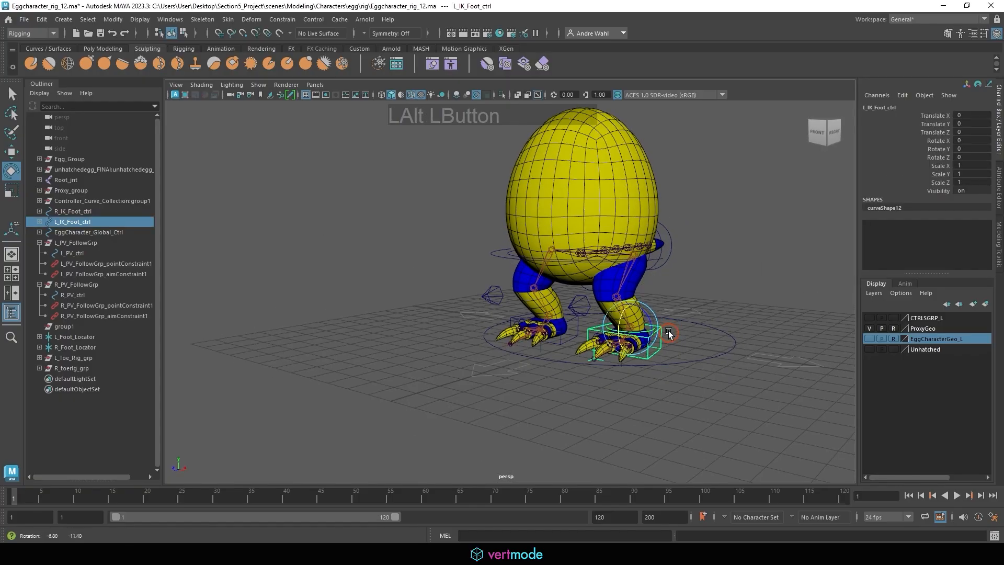
alt+right_drag(604, 337, 643, 324)
alt+drag(643, 324, 662, 343)
key(w)
key(e)
key(z)
alt+drag(720, 354, 746, 349)
alt+middle_drag(745, 349, 607, 318)
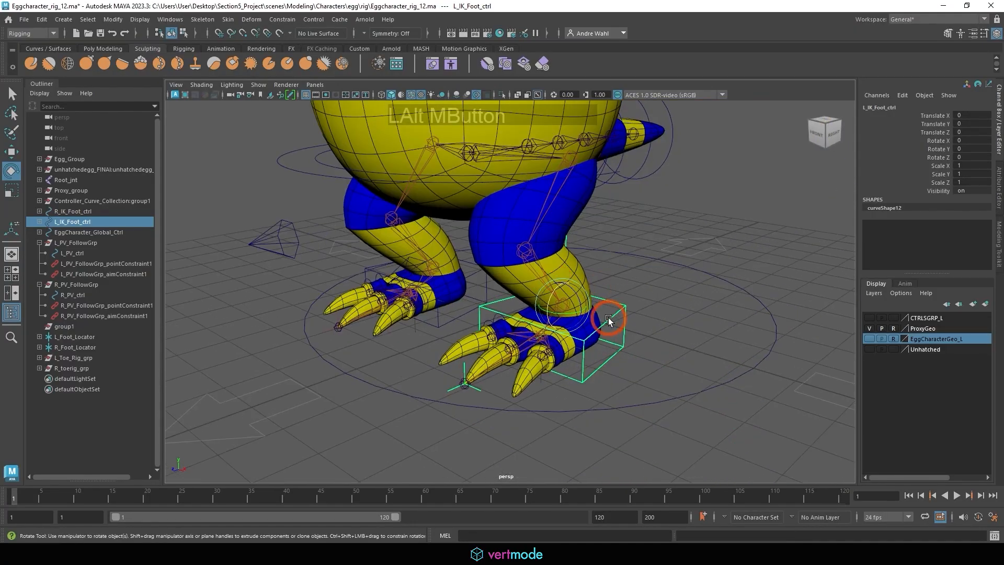
alt+drag(608, 317, 632, 314)
alt+right_drag(632, 314, 650, 326)
drag(545, 340, 603, 331)
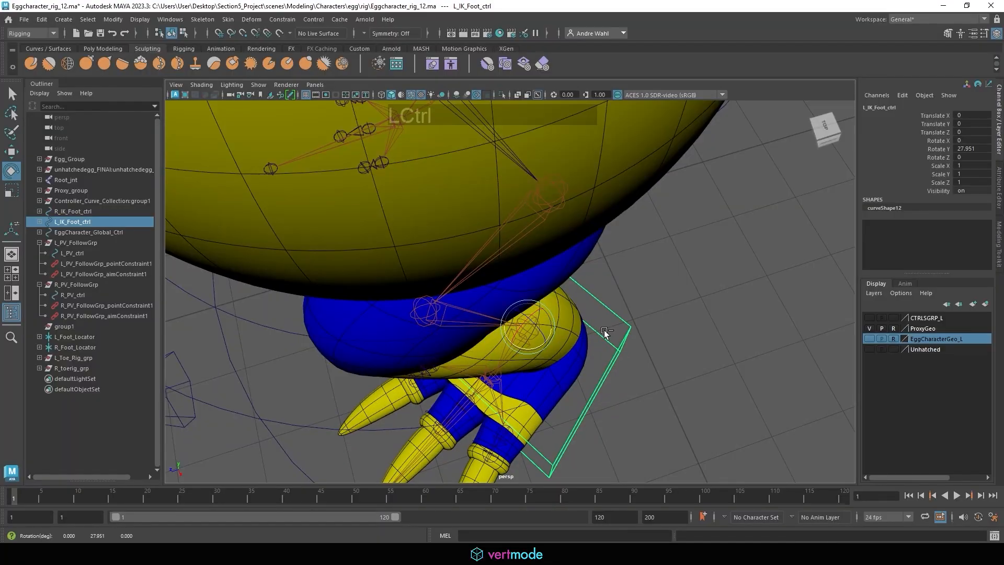
key(ctrl+z)
Step: Rotate the left IK foot control about -29 degrees around Y, and reset Rotate Y to 0
alt+middle_drag(604, 330, 593, 292)
alt+drag(620, 266, 543, 228)
click(963, 149)
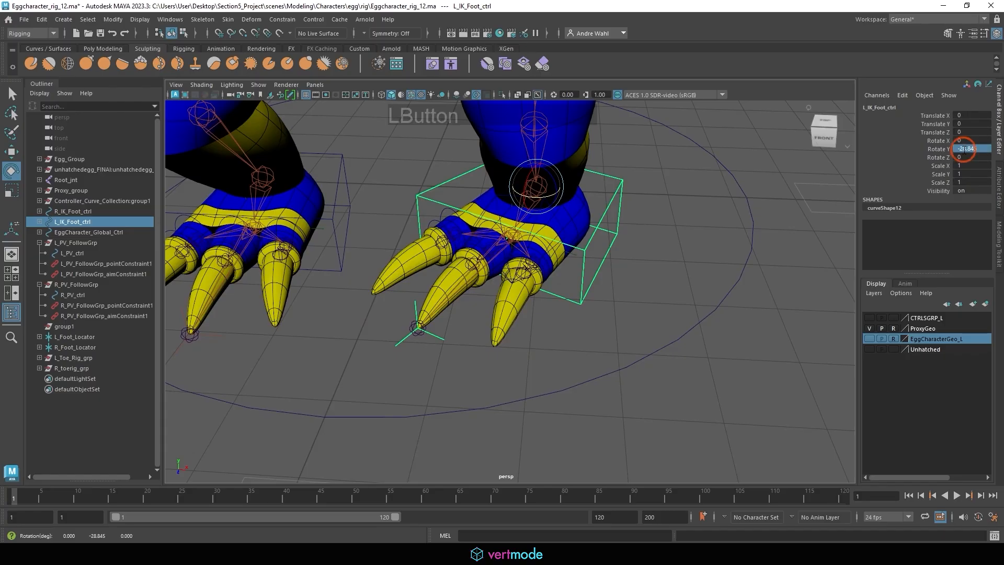
text(0)
key(Return)
click(692, 201)
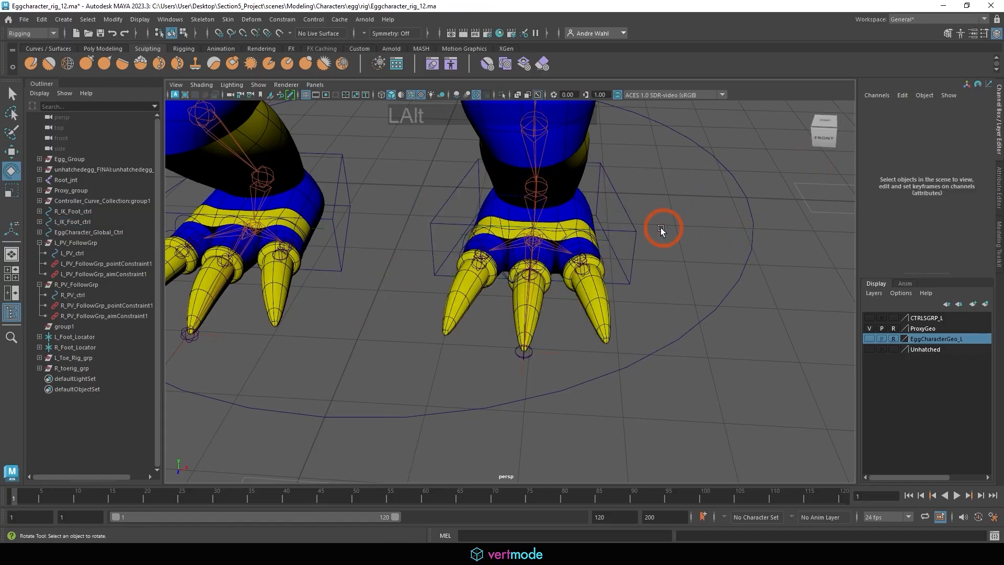
Step: Hide and reshow the ProxyGeo layer to inspect the joints inside the feet
alt+drag(663, 226, 575, 217)
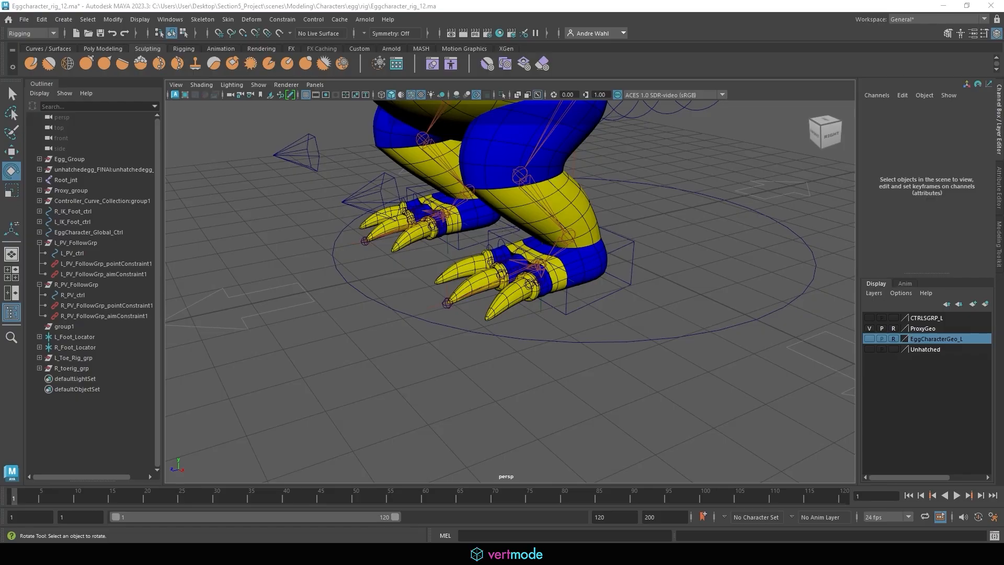
alt+drag(821, 239, 616, 246)
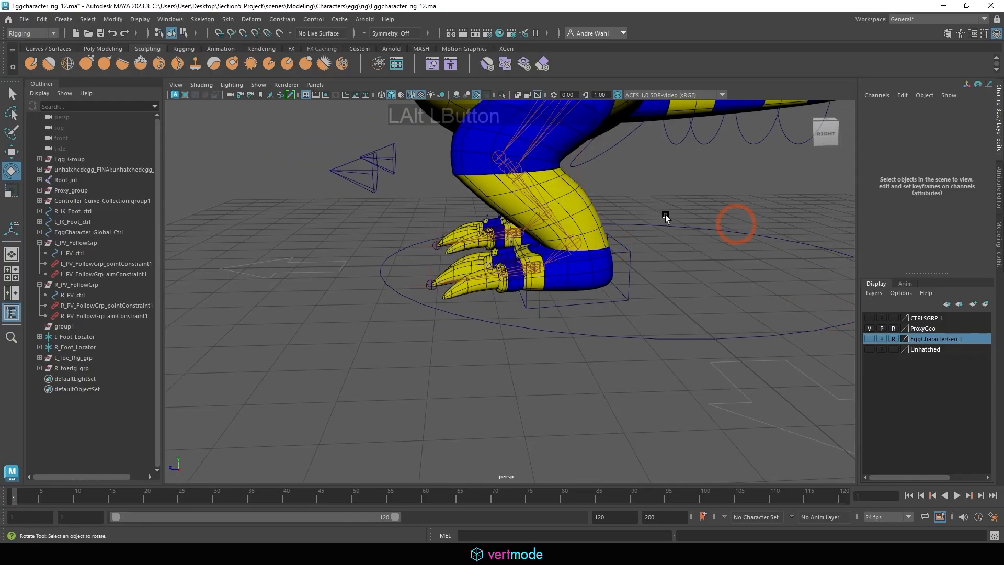
click(866, 328)
click(866, 329)
alt+drag(815, 292, 625, 321)
click(617, 313)
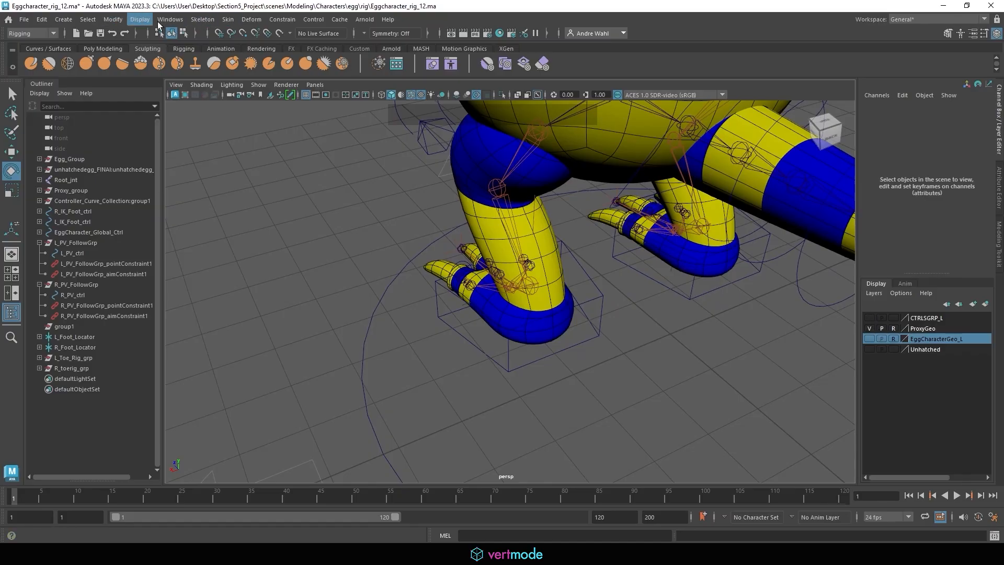
Step: Start a new joint chain in the side view with Create Joints, placing its root joint at the back of the heel
click(200, 20)
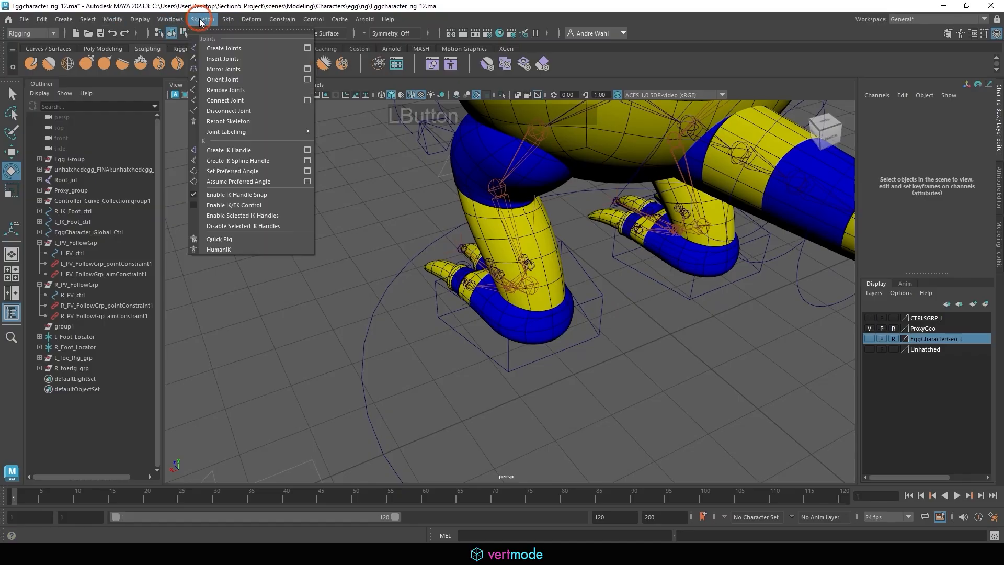
click(219, 46)
click(574, 334)
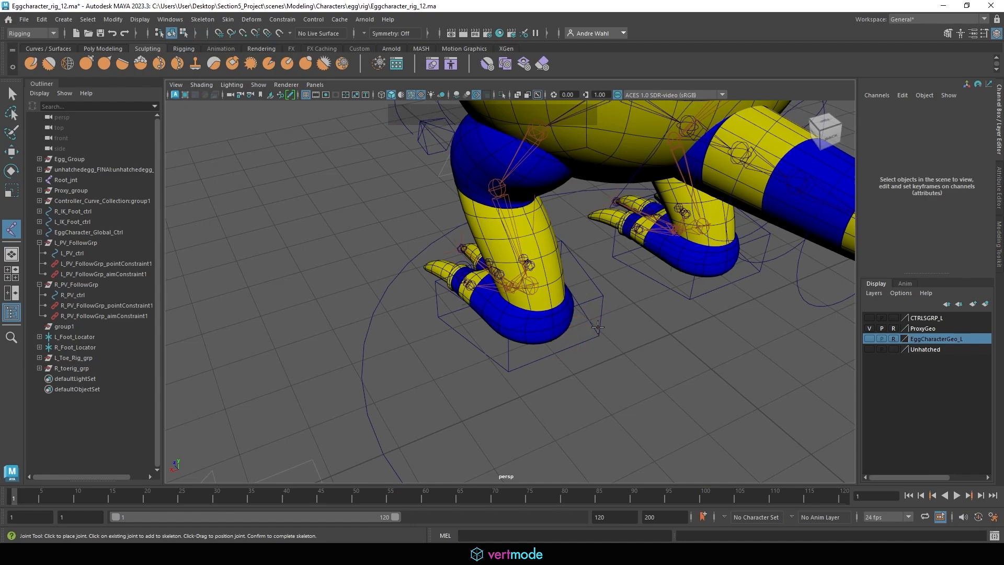
alt+drag(597, 326, 684, 261)
key(space)
key(space)
alt+middle_drag(617, 387, 768, 219)
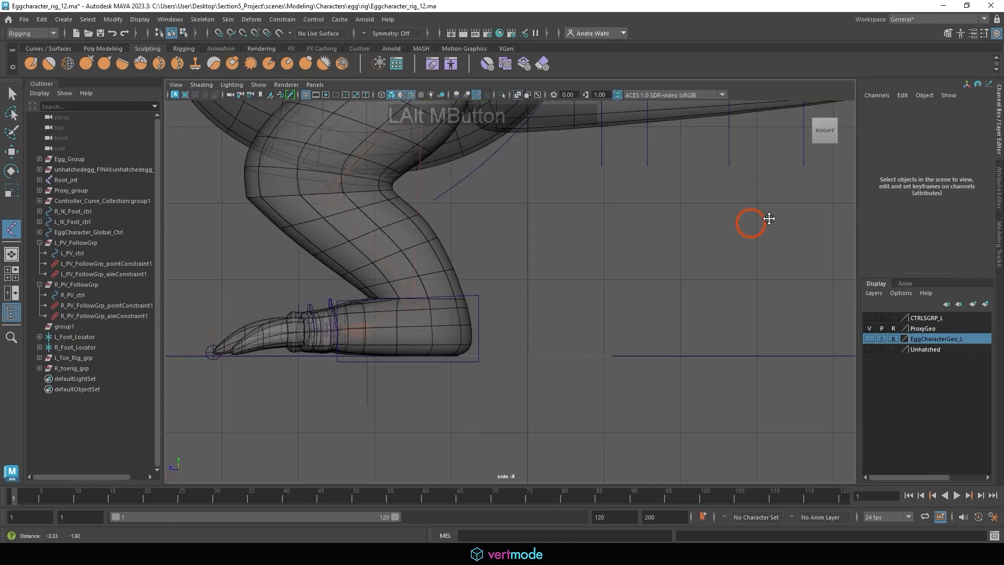
alt+right_drag(769, 218, 634, 356)
alt+middle_drag(634, 356, 568, 328)
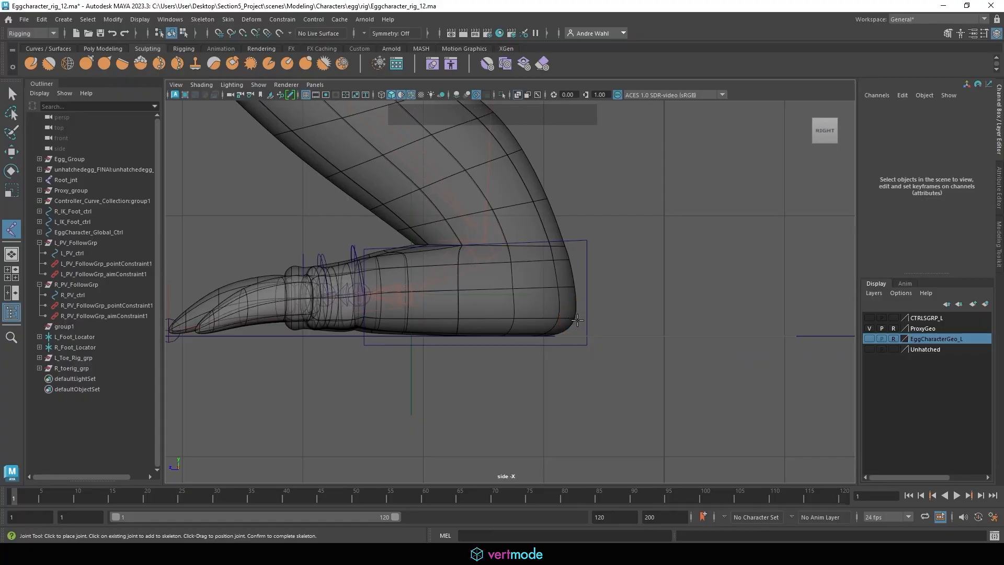
click(576, 317)
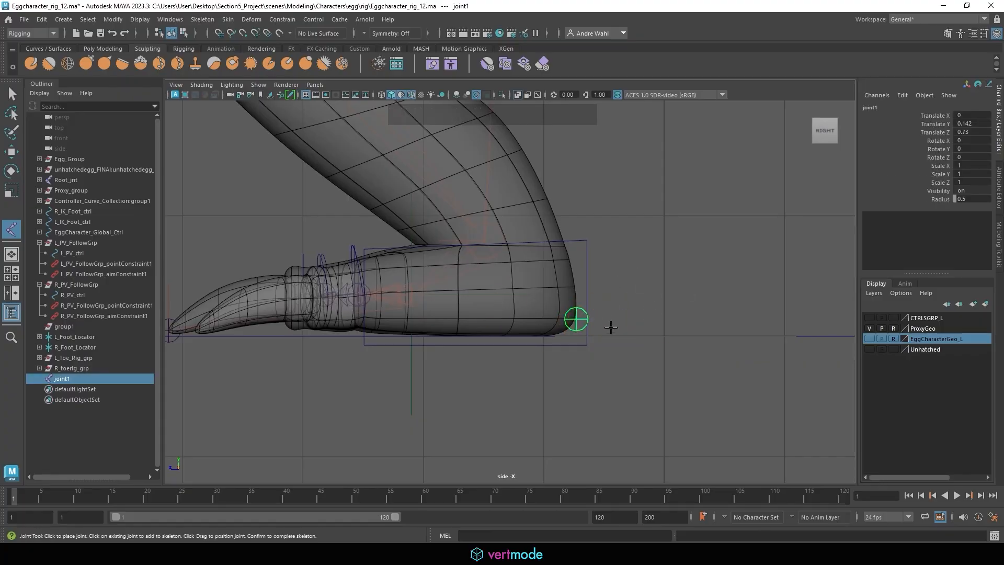
Step: Continue the chain with joints at the tip of the middle toe, the ball of the foot and the ankle
alt+middle_drag(468, 305, 622, 290)
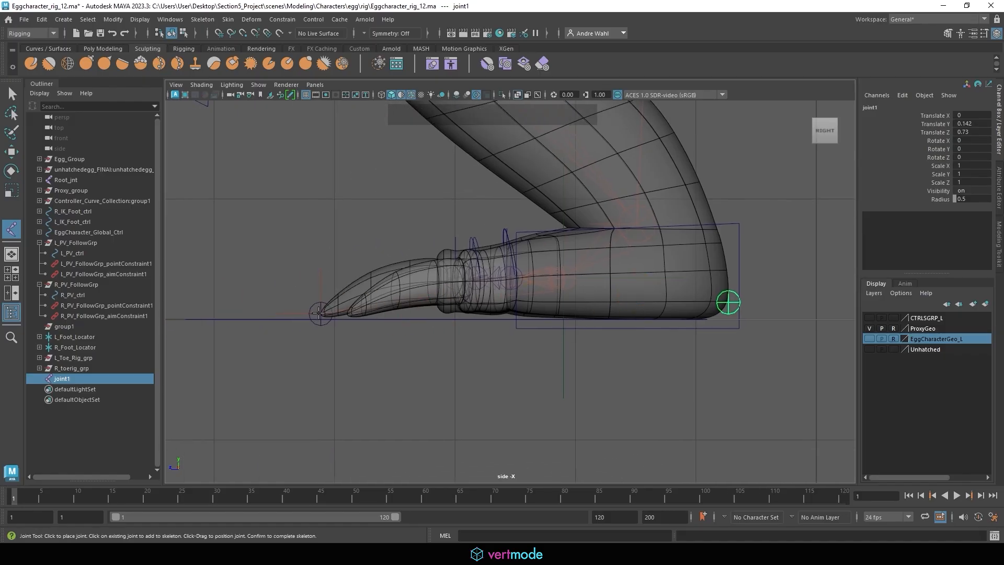
click(318, 312)
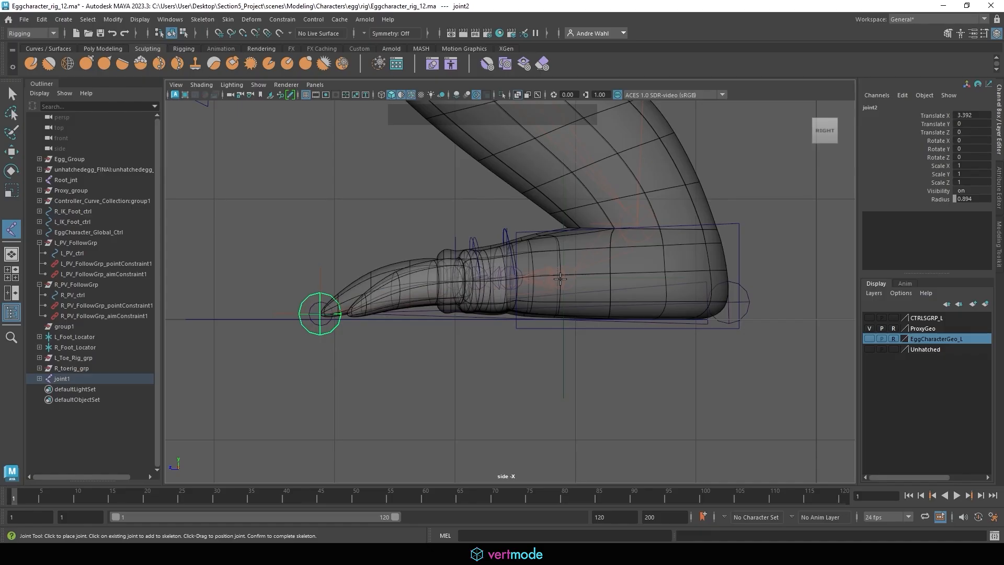
click(565, 278)
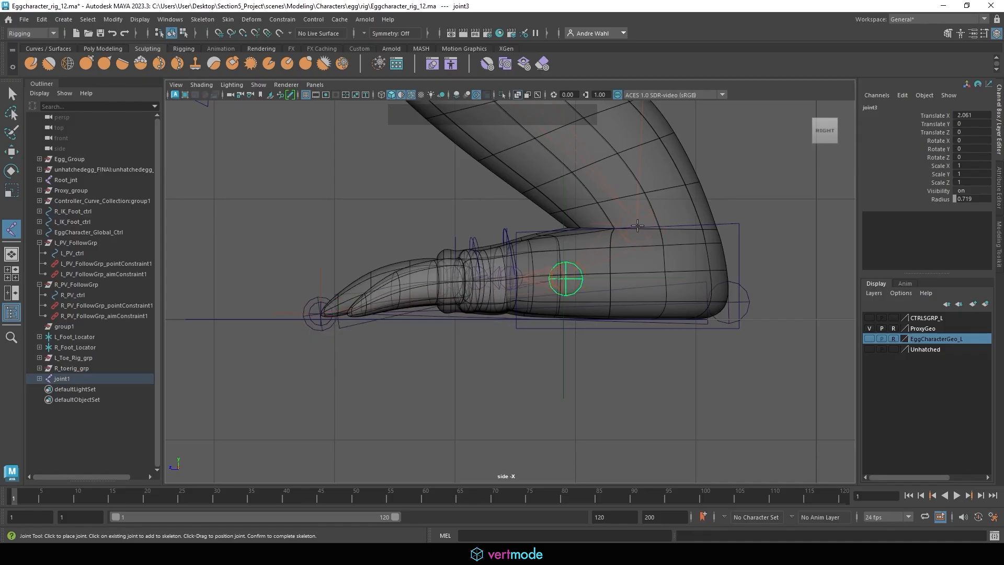
click(636, 224)
Step: In the perspective view, move the new joint chain's root along X to about 4.18, outside the left foot
key(space)
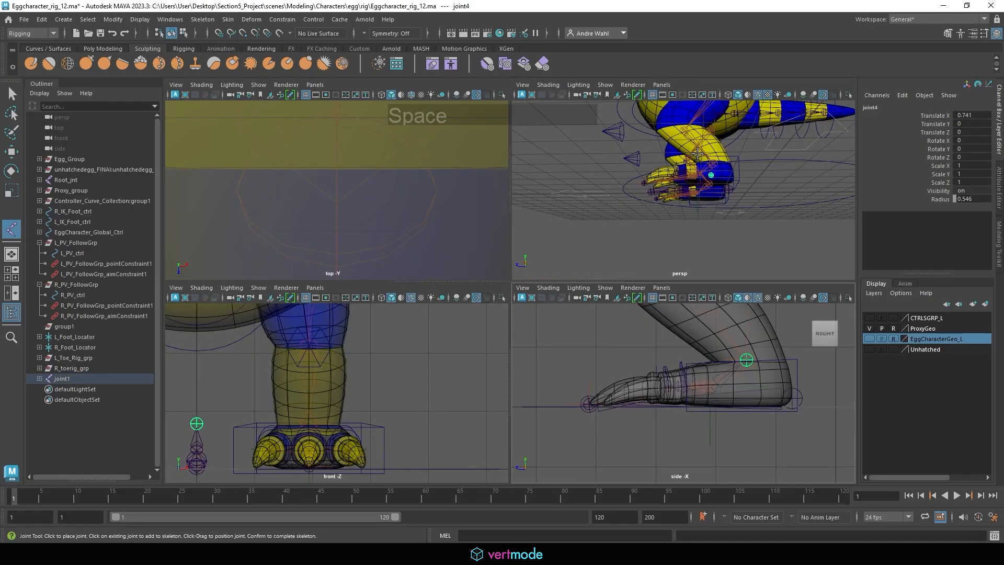
key(space)
alt+drag(669, 209, 627, 230)
key(w)
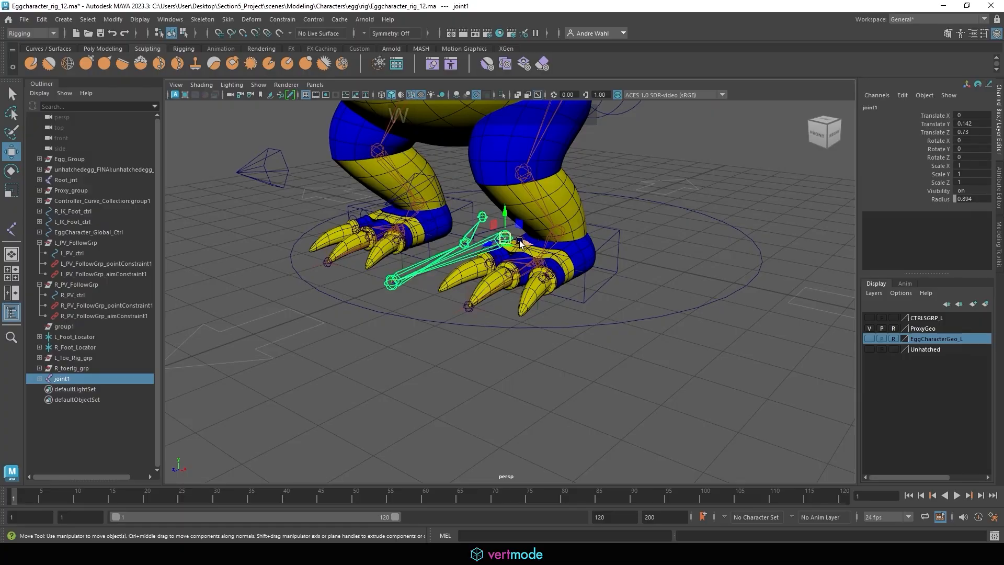
drag(520, 242, 449, 281)
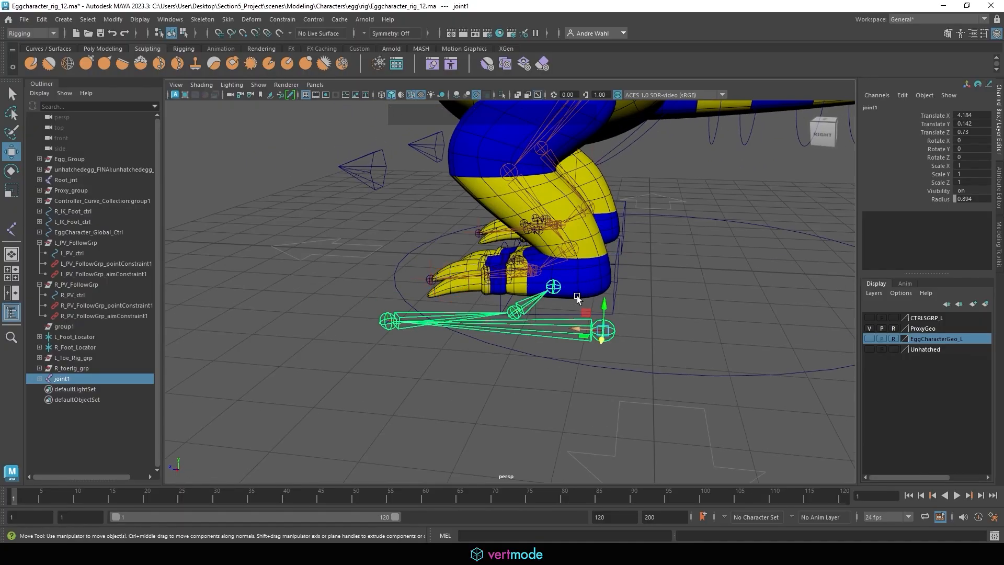
Step: Test-rotate the new chain's heel, toe-tip and ball joints one after another, undoing each rotation
click(553, 286)
click(603, 327)
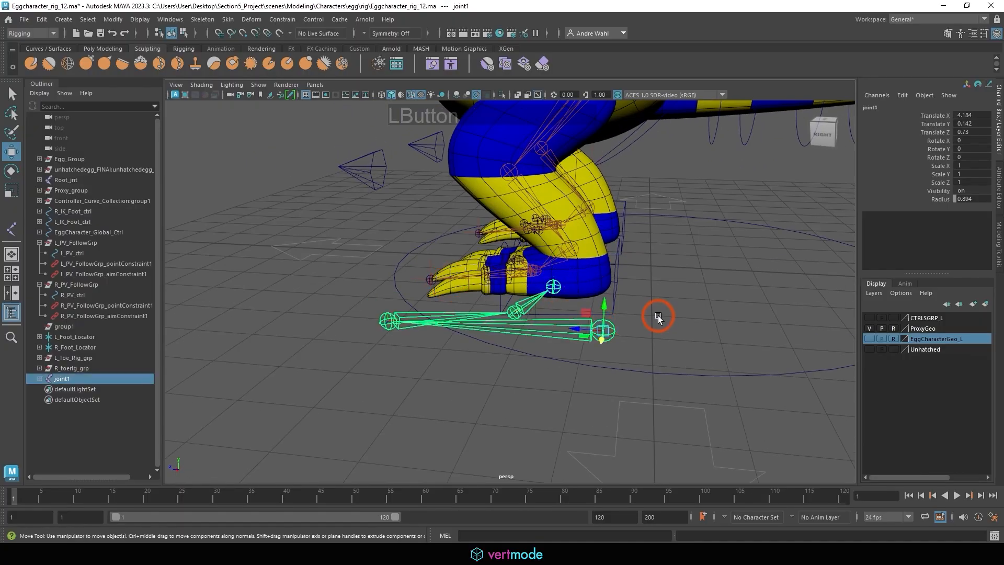
key(e)
mouse_move(624, 316)
mouse_down()
mouse_move(656, 340)
mouse_move(610, 306)
mouse_up()
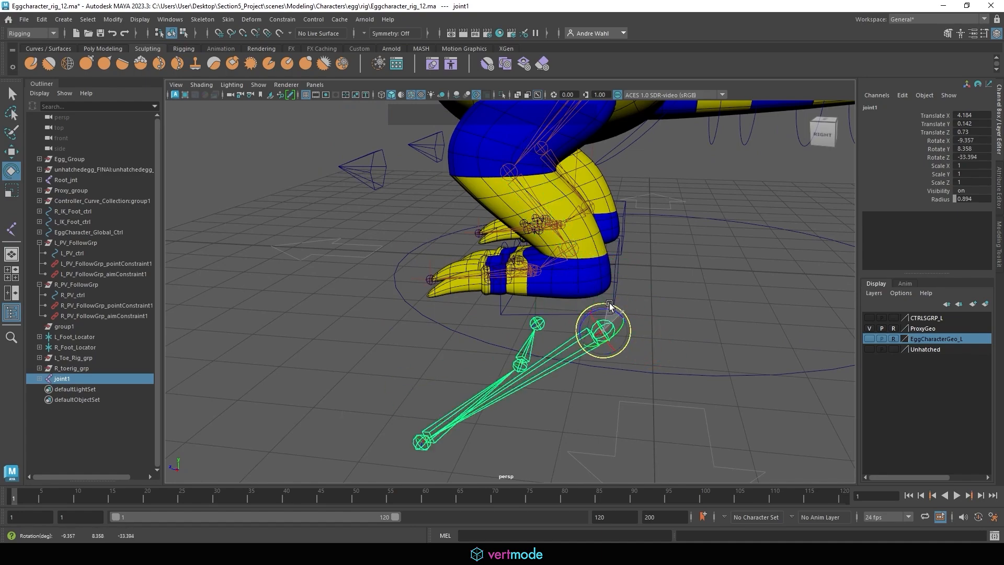
key(ctrl+z)
click(386, 321)
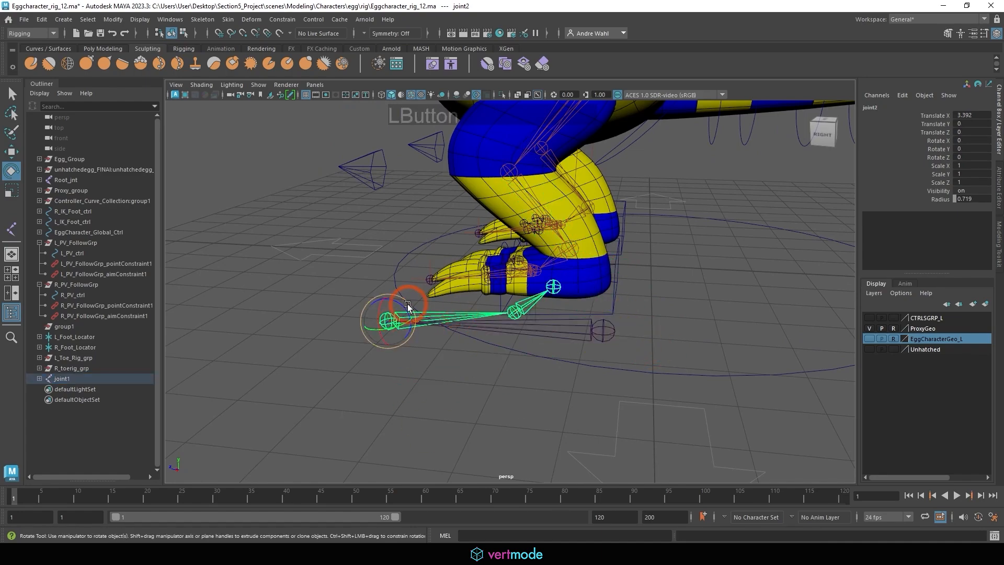
drag(407, 304, 384, 296)
key(ctrl+z)
click(514, 313)
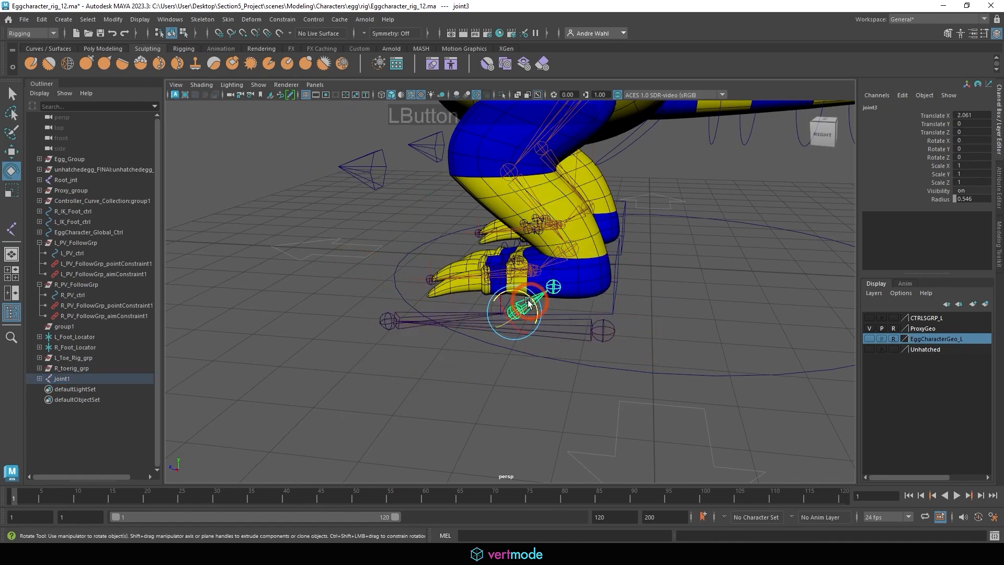
drag(528, 301, 554, 294)
key(ctrl+z)
key(ctrl+z)
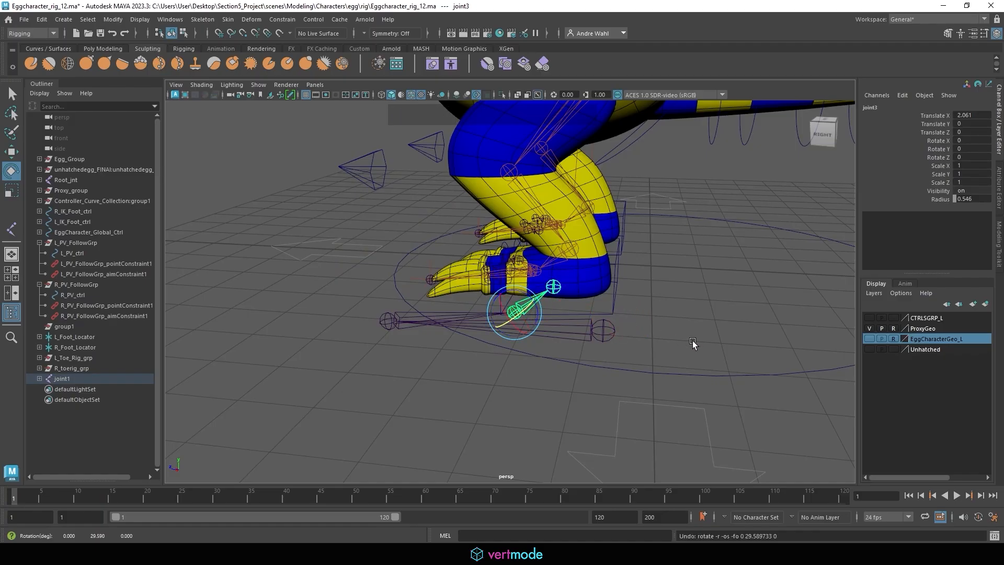
Step: Undo the sideways move of the new joint chain
click(576, 271)
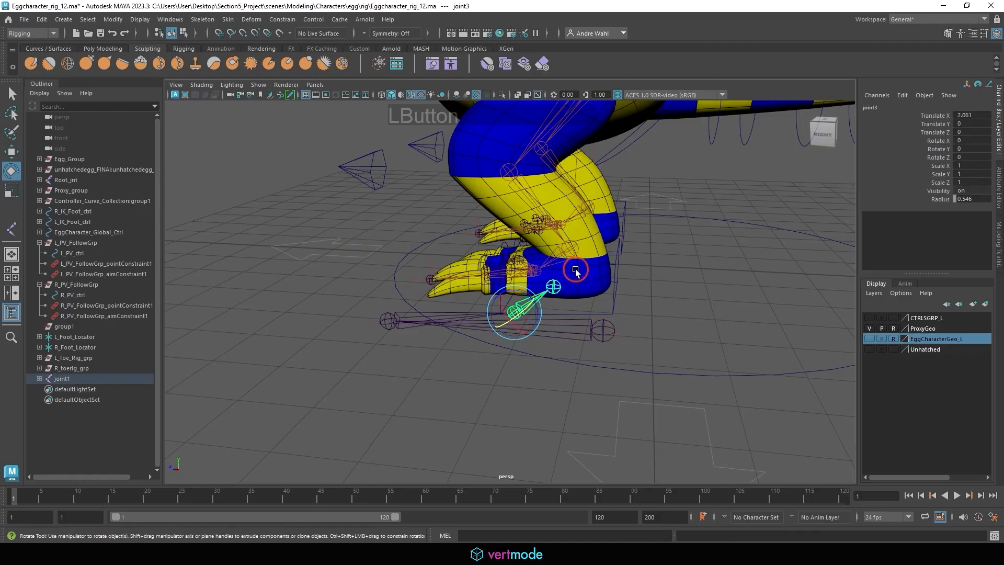
click(615, 337)
alt+drag(630, 343, 480, 350)
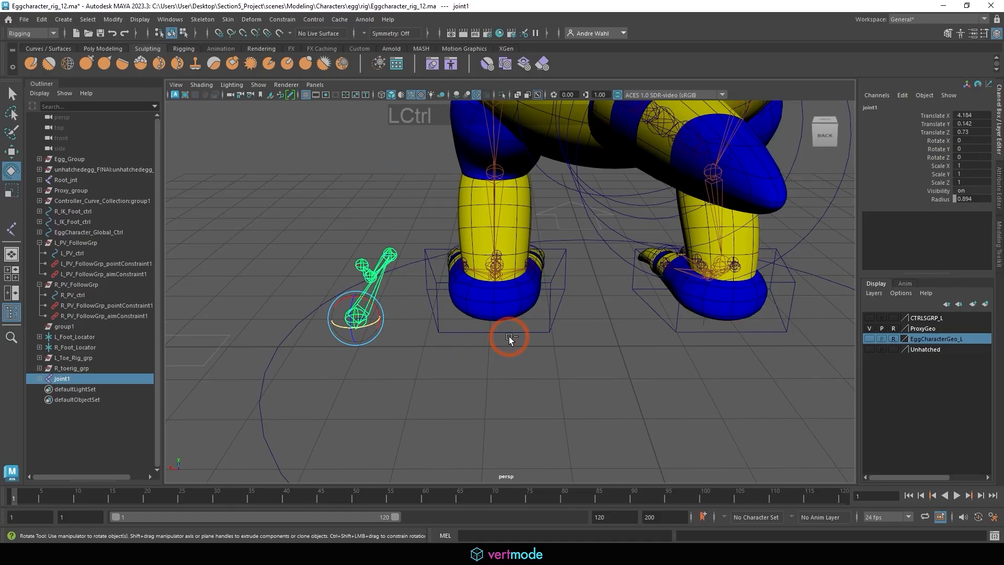
key(ctrl+z)
key(ctrl+z)
key(ctrl+z)
key(ctrl+z)
key(ctrl+z)
key(ctrl+z)
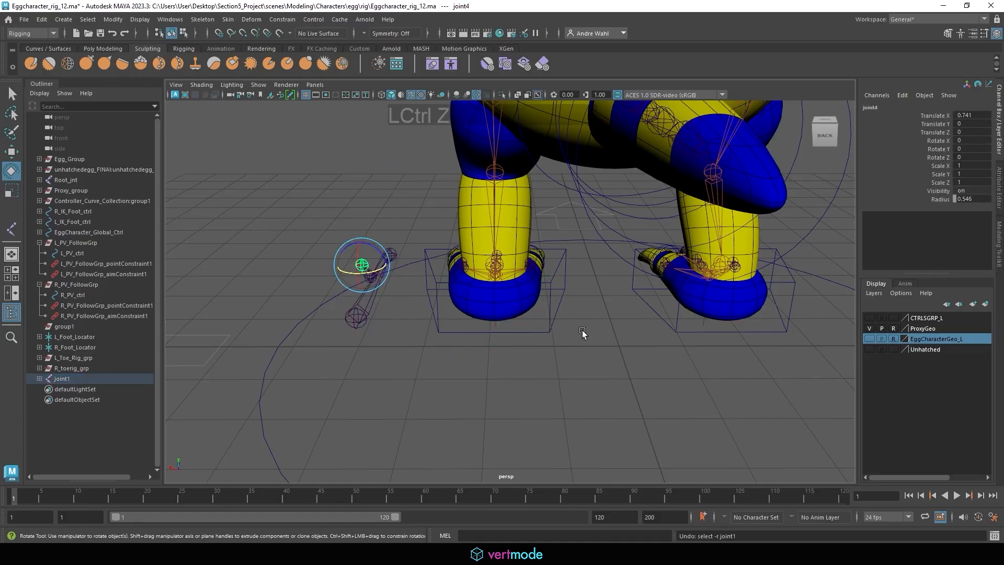
Step: Move the chain's root joint with point snapping to the back of the left heel, at X 1.933, Y 0.15, Z 0.743
alt+right_drag(546, 324, 664, 337)
key(w)
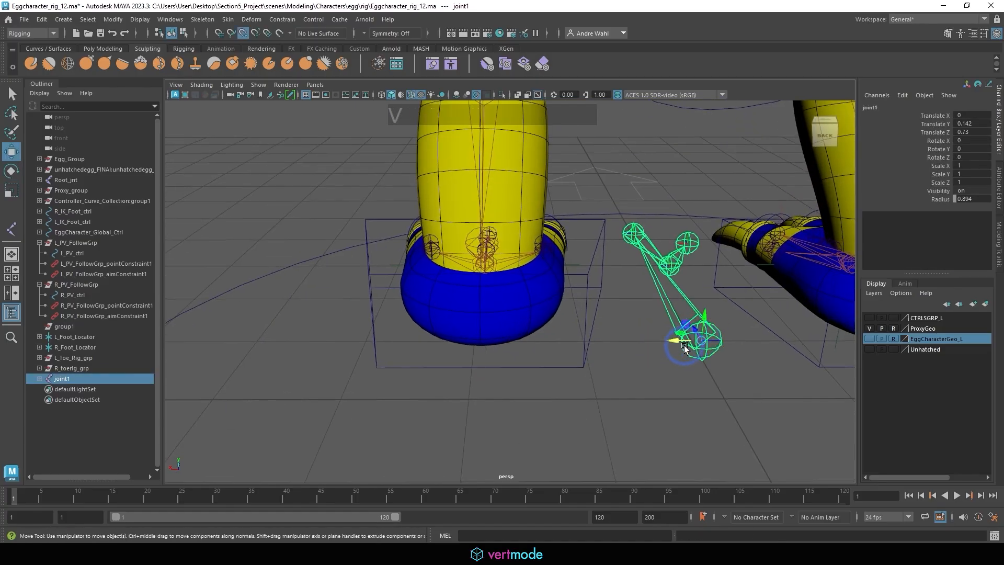
drag(705, 342, 656, 291)
alt+right_drag(657, 291, 806, 313)
alt+middle_drag(806, 314, 601, 282)
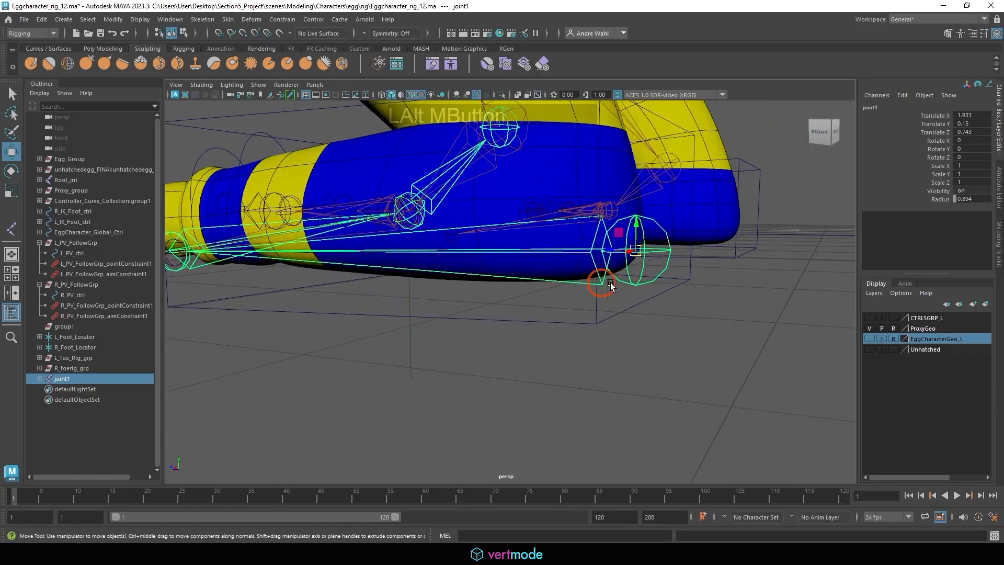
alt+drag(601, 282, 657, 289)
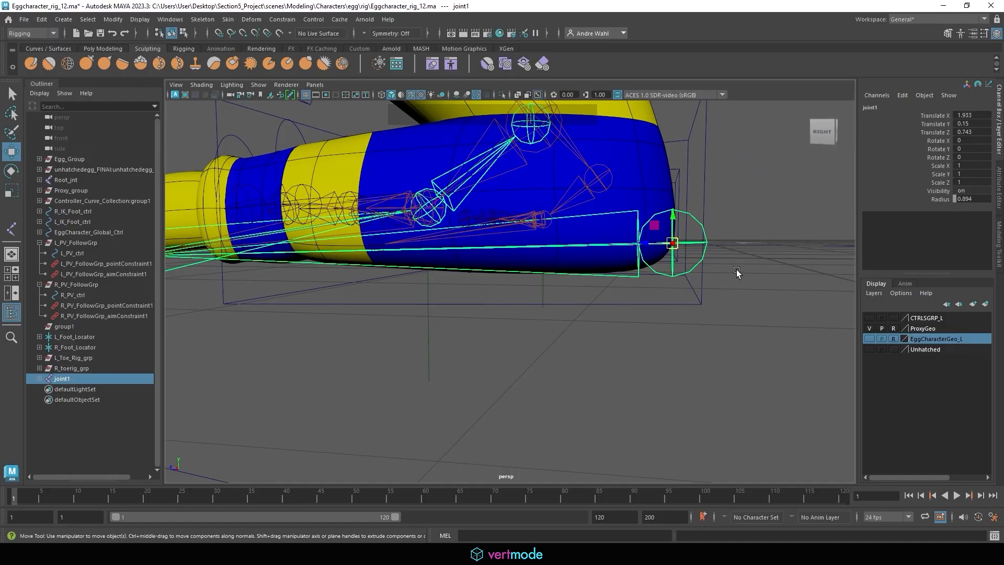
alt+right_drag(735, 269, 851, 325)
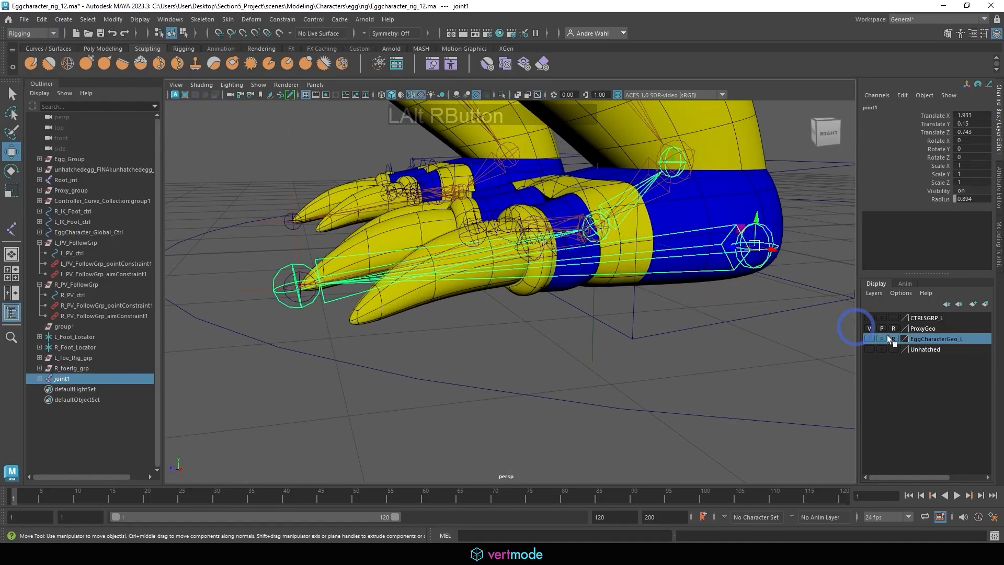
Step: Hide the ProxyGeo layer and snap the new chain's toe-tip joint onto the rig's existing middle toe-tip joint
click(869, 328)
alt+drag(533, 267, 303, 287)
click(315, 282)
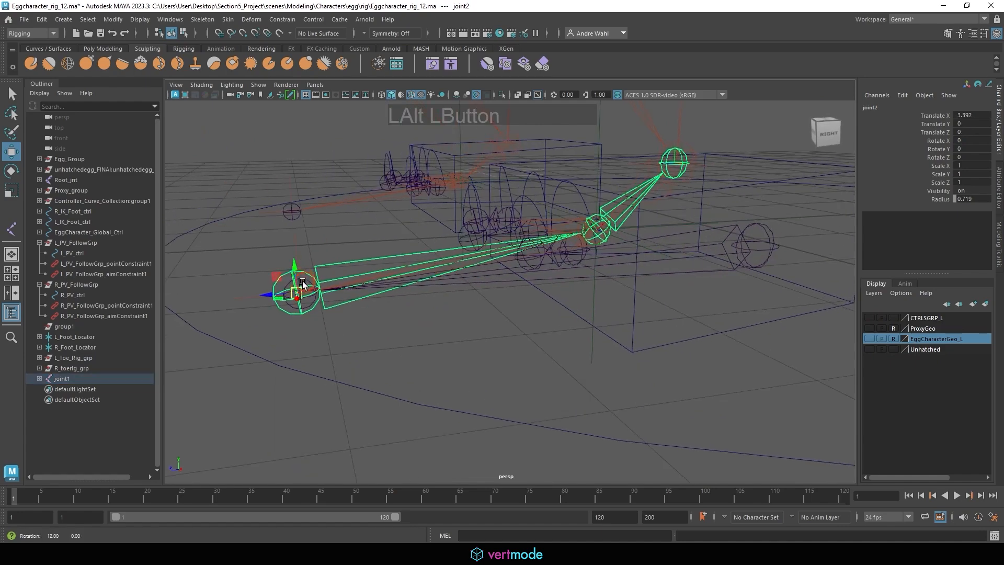
alt+middle_drag(303, 287, 403, 295)
alt+right_drag(329, 301, 381, 305)
alt+drag(381, 305, 302, 287)
key(v)
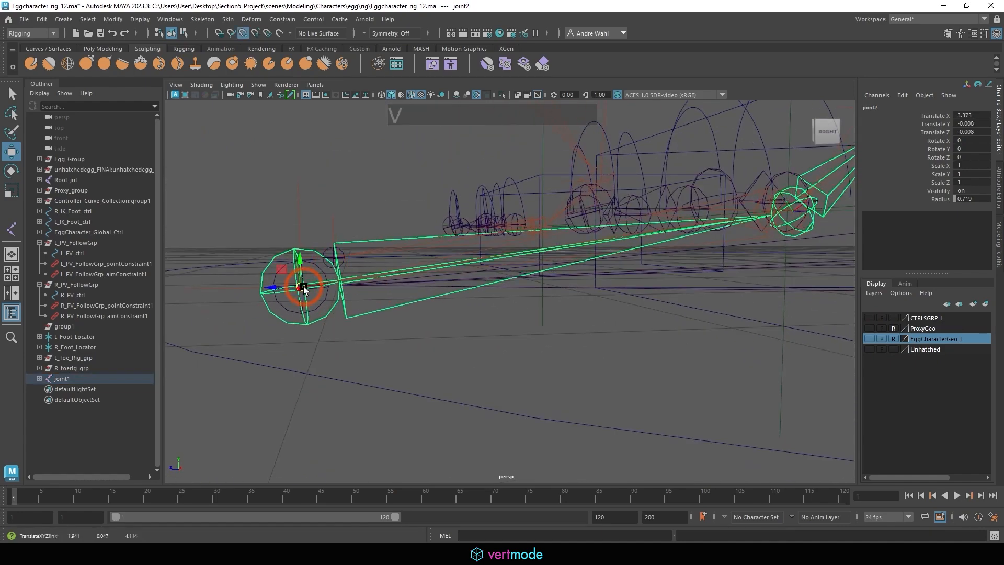
Step: Snap the new chain's ball joint onto the existing ball joint of the left leg rig
alt+right_drag(331, 297, 616, 280)
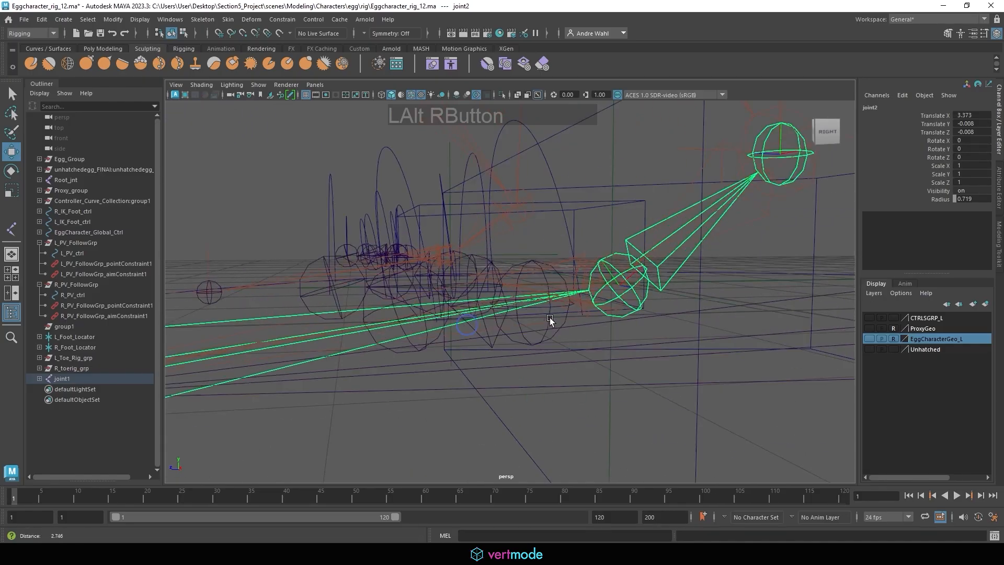
click(647, 243)
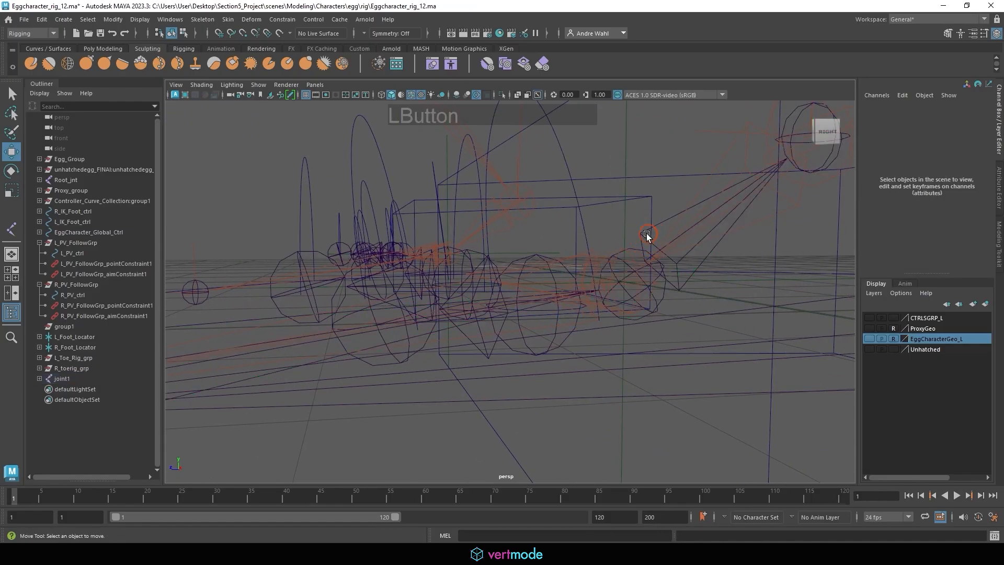
click(647, 235)
key(v)
drag(632, 284, 624, 266)
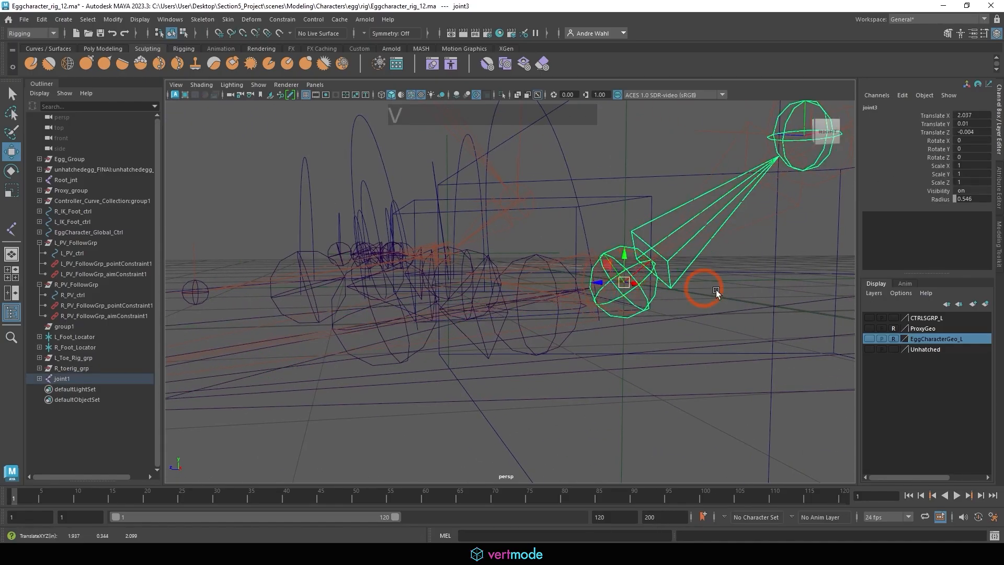
Step: Snap the new chain's end joint onto the rig's left ankle joint
alt+middle_drag(716, 292, 587, 233)
click(588, 233)
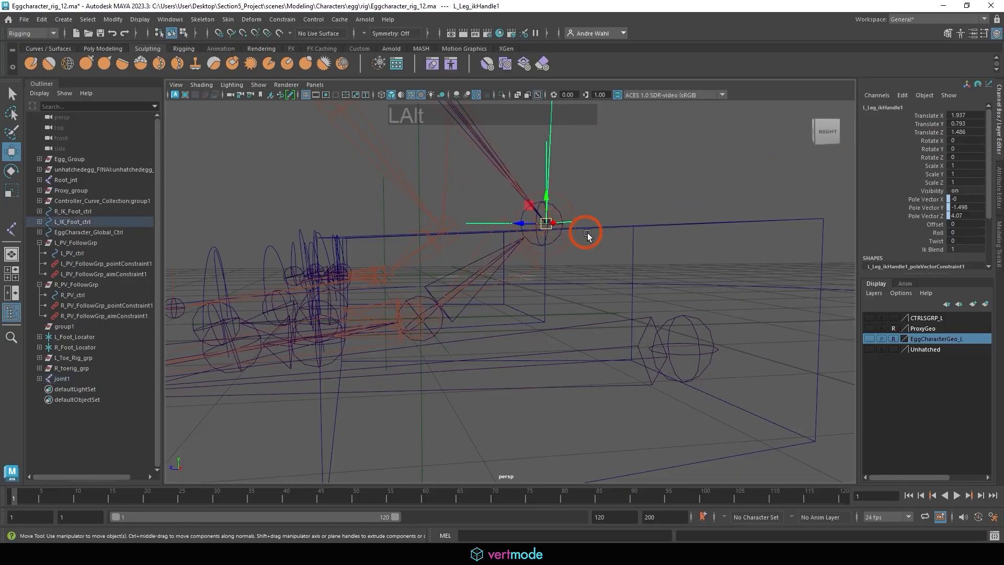
alt+drag(588, 234, 560, 216)
click(564, 264)
key(v)
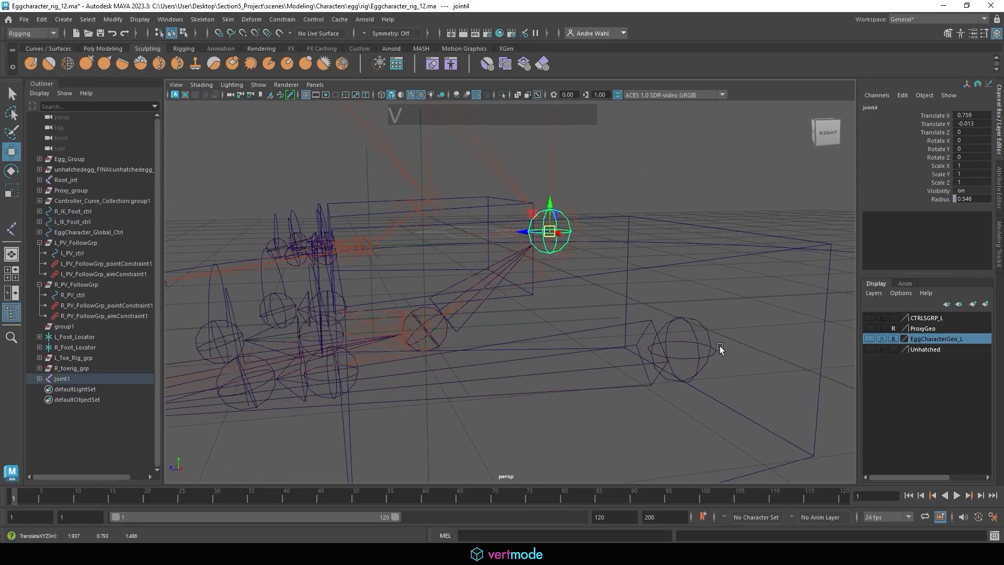
Step: Select the entire hierarchy of the new left foot chain and set the joint radius to 1
alt+right_drag(720, 346, 620, 338)
alt+drag(620, 338, 482, 337)
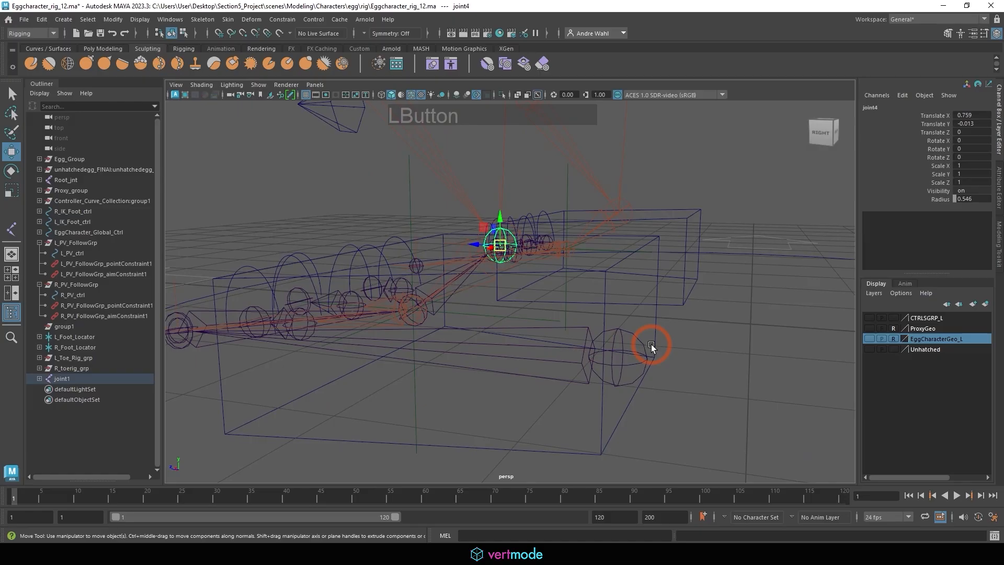
click(609, 335)
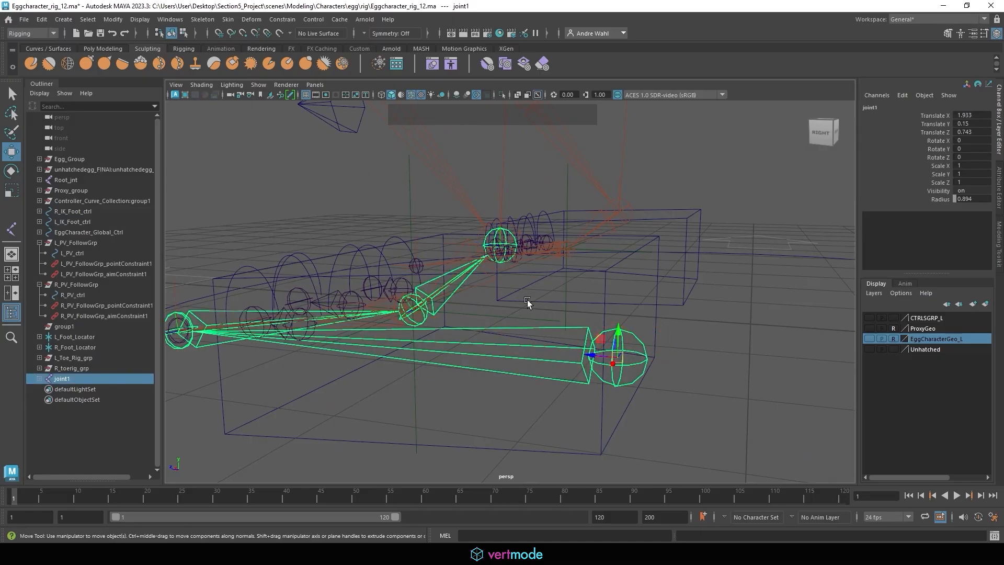
click(87, 19)
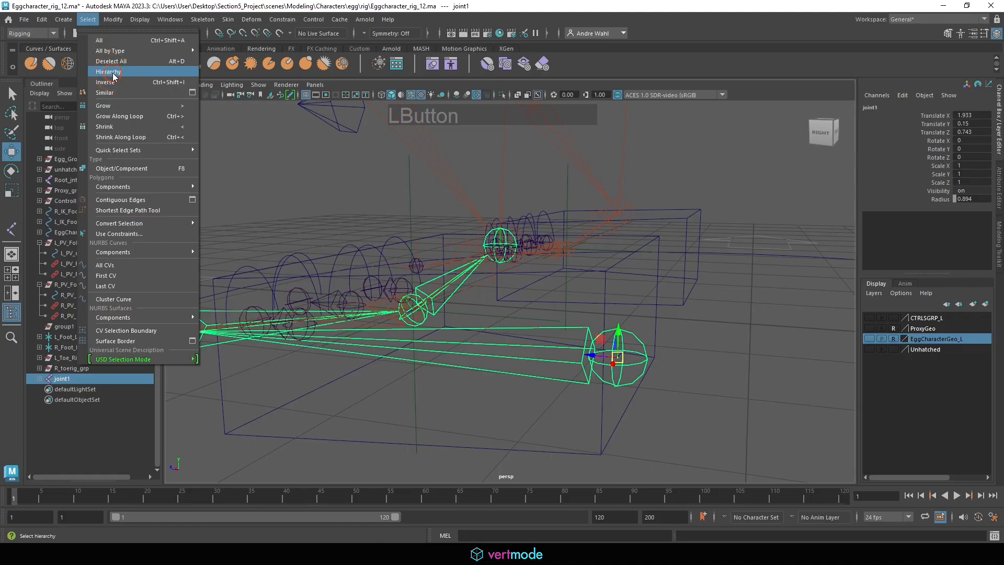
click(113, 77)
alt+drag(494, 328, 679, 285)
alt+middle_drag(688, 282, 826, 249)
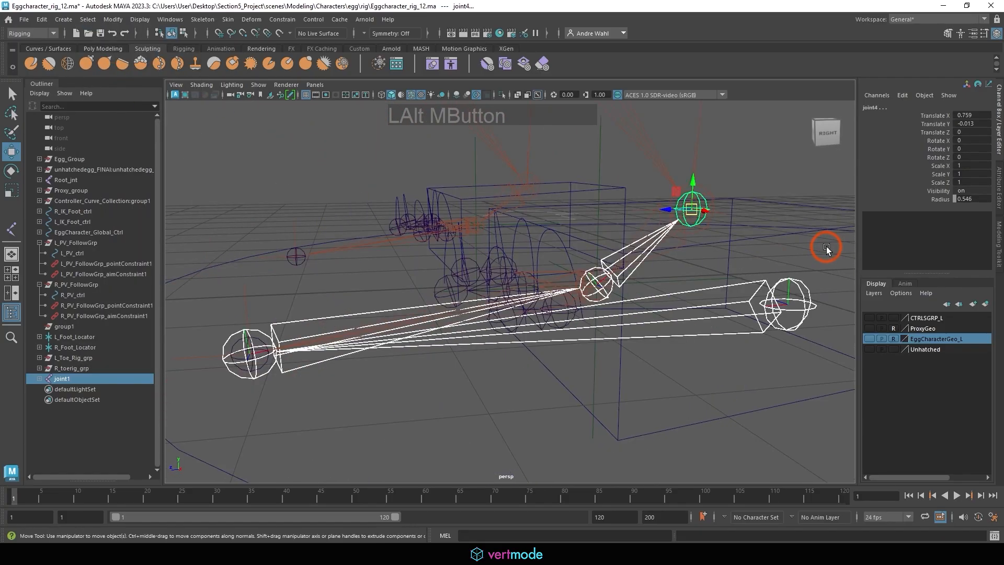
click(973, 199)
text(1)
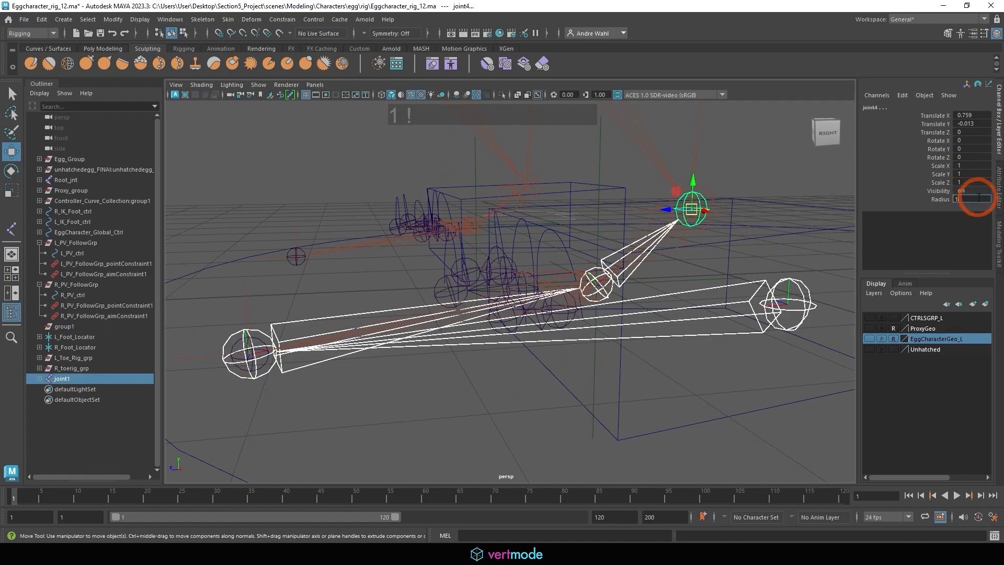
key(KP_Enter)
alt+drag(852, 215, 798, 235)
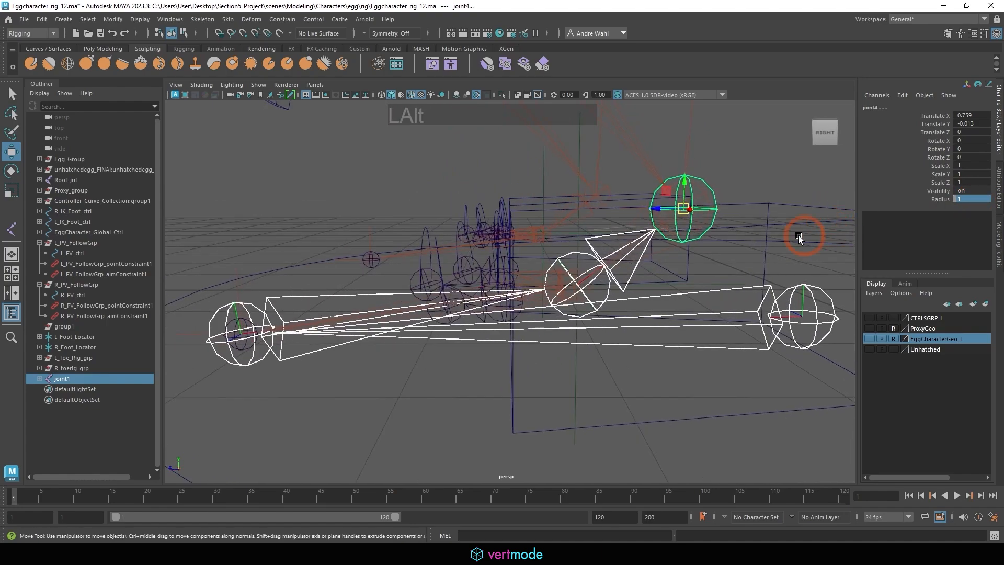
alt+middle_drag(798, 235, 691, 242)
alt+drag(691, 243, 763, 249)
click(713, 275)
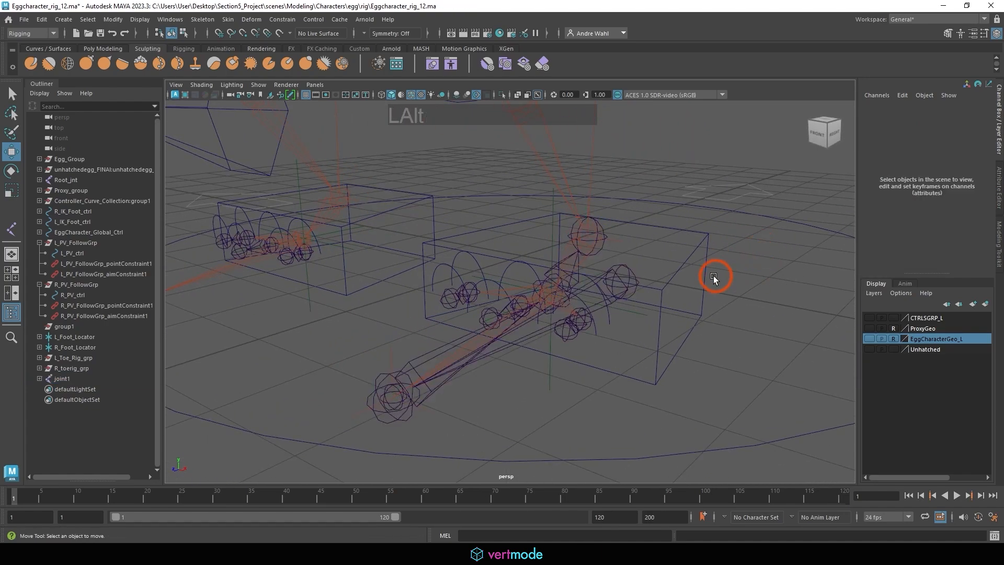
Step: Select the root joint of the left reverse-foot chain and show the ProxyGeo layer
alt+drag(713, 275, 632, 323)
click(630, 322)
alt+right_drag(648, 316, 538, 265)
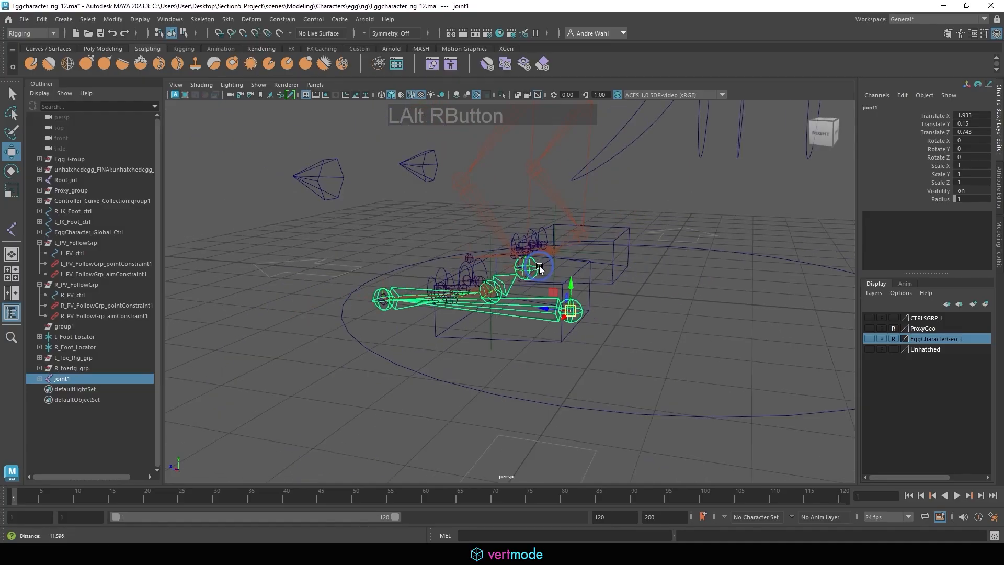
alt+drag(538, 266, 754, 341)
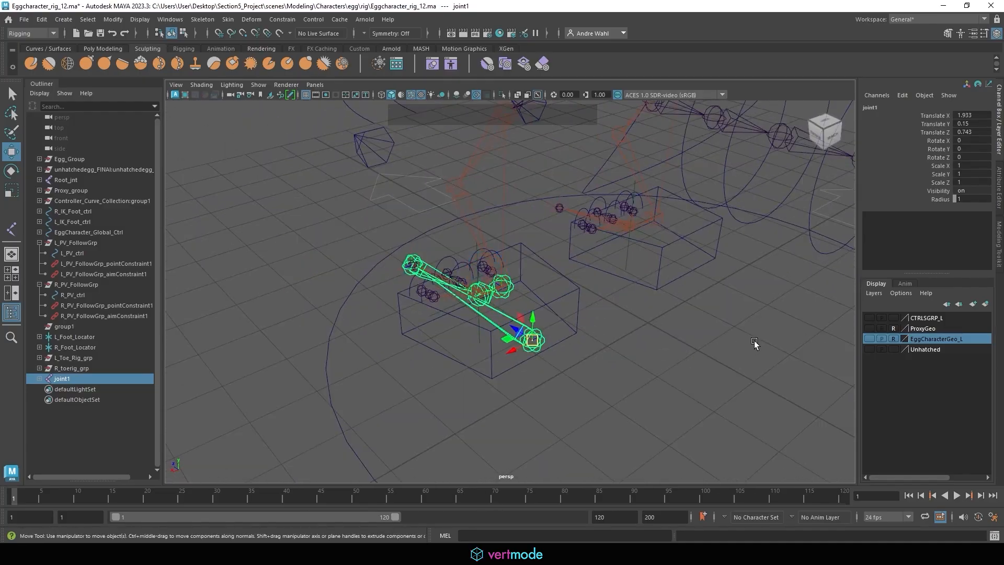
click(869, 338)
drag(869, 338, 870, 308)
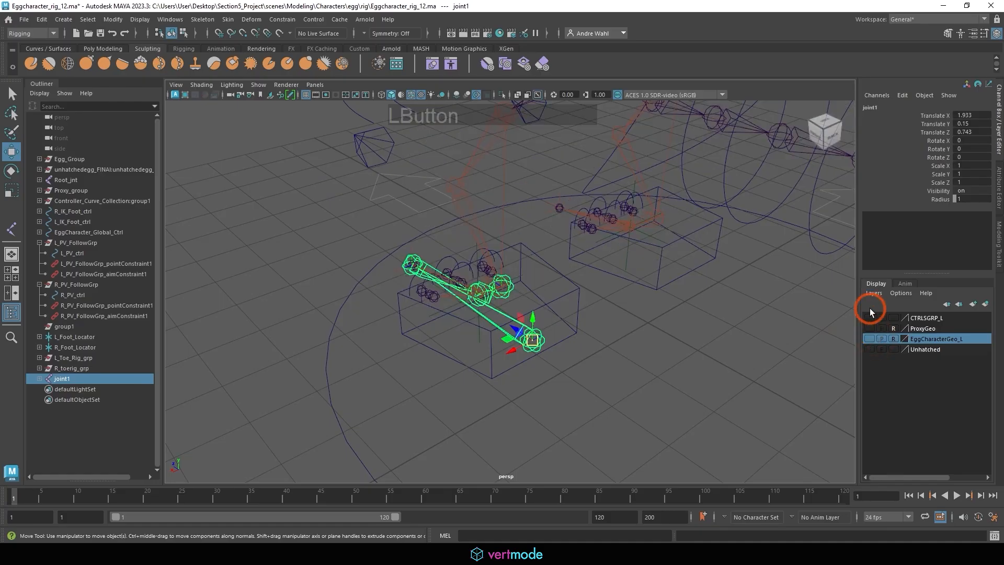
alt+drag(792, 310, 782, 309)
click(870, 319)
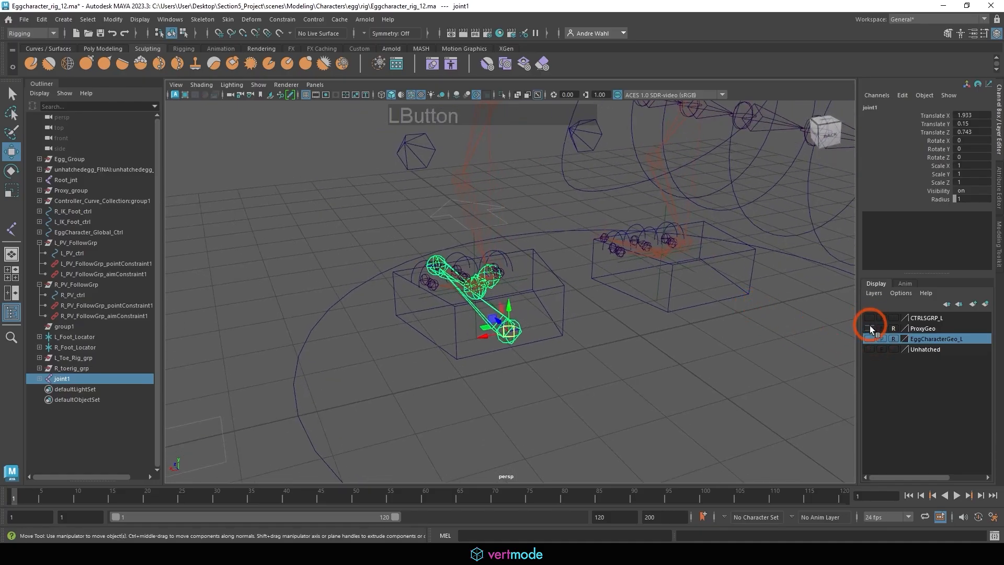
click(869, 328)
Step: Duplicate the left chain, place the copy at Translate X -1.933 on the right foot, and hide the ProxyGeo layer
alt+drag(670, 316, 647, 306)
key(ctrl+d)
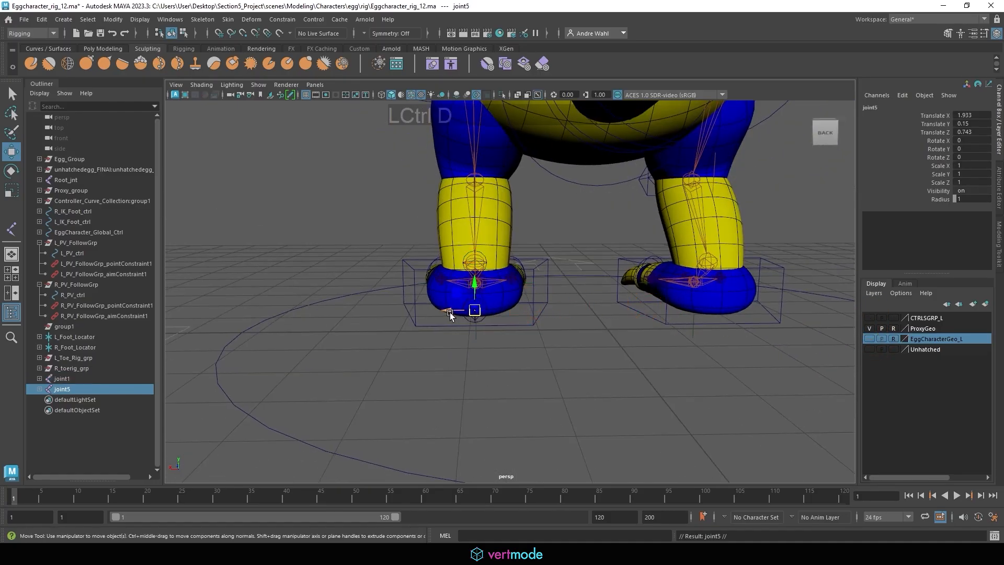
drag(450, 311, 545, 286)
click(868, 328)
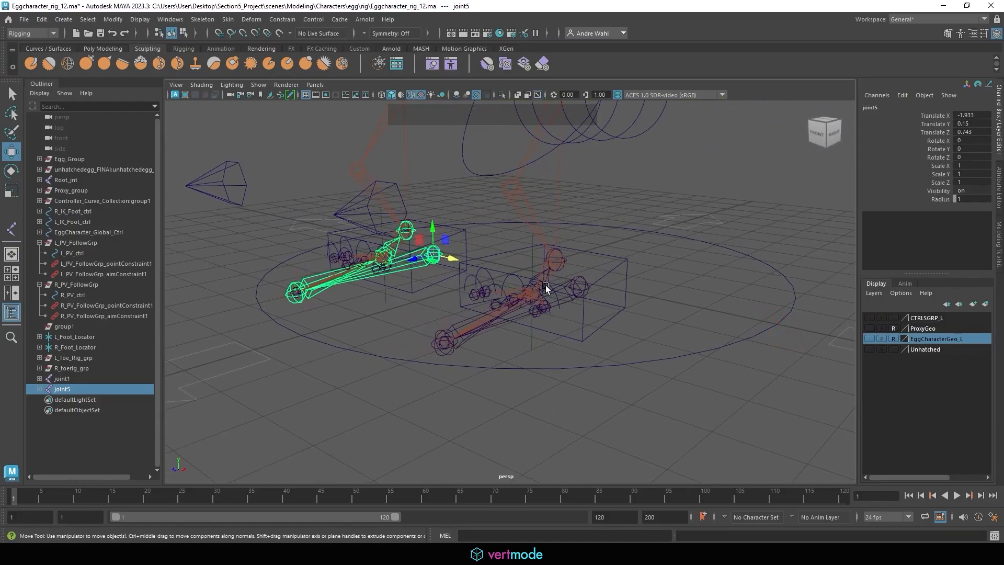
Step: Isolate the left and right reverse-foot joint chains in the viewport
shift+click(584, 277)
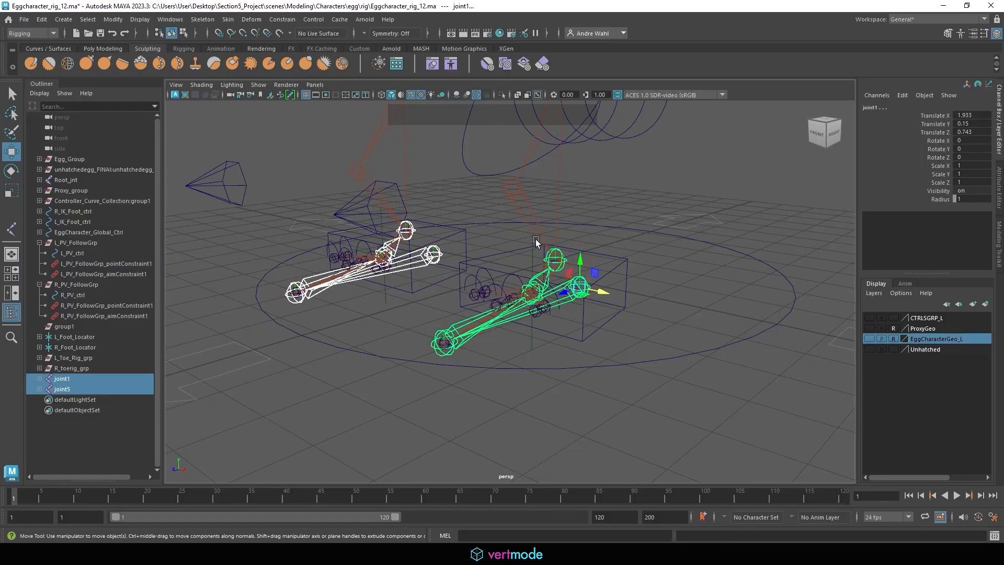
click(501, 95)
click(604, 236)
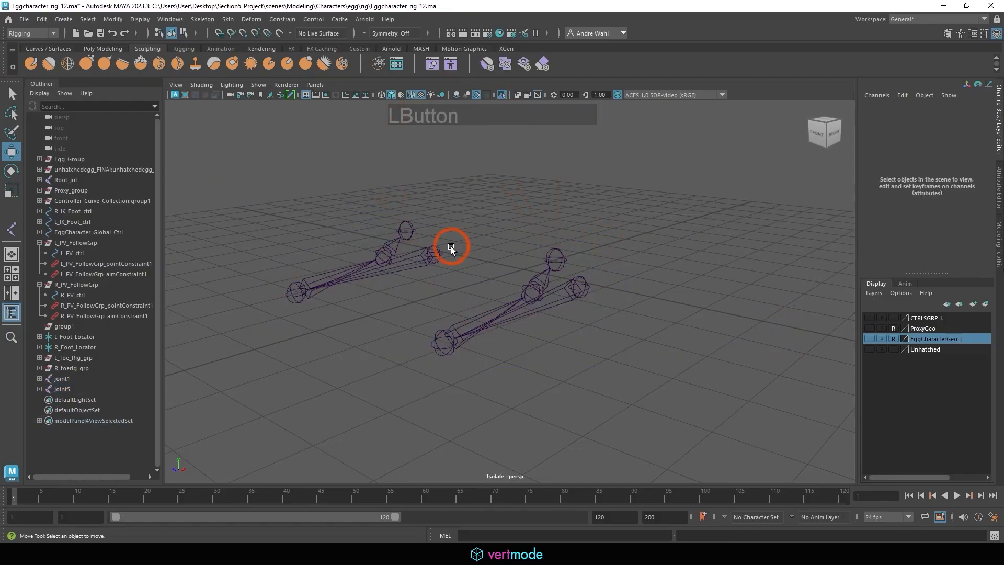
click(440, 246)
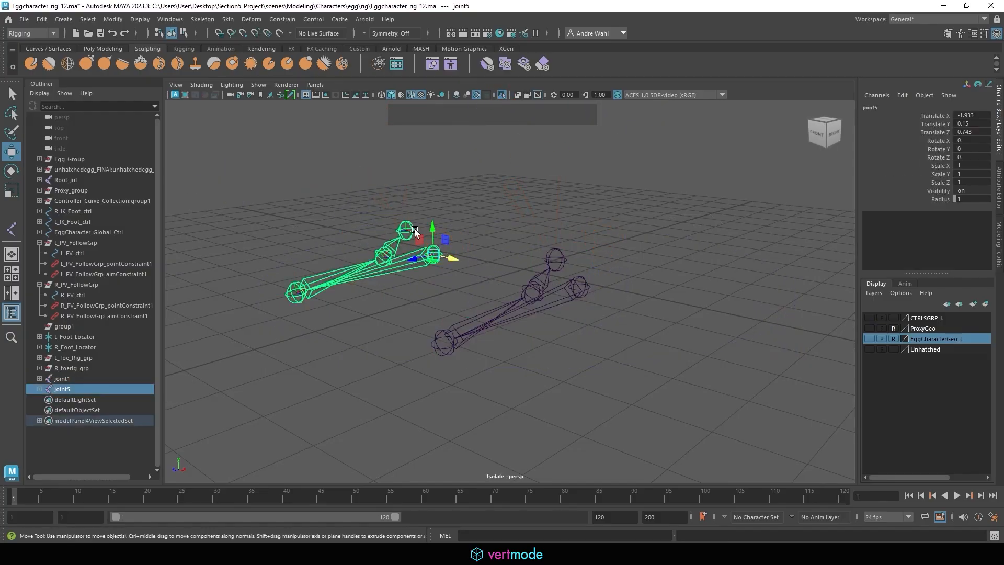
alt+drag(505, 280, 419, 284)
alt+right_drag(591, 283, 619, 269)
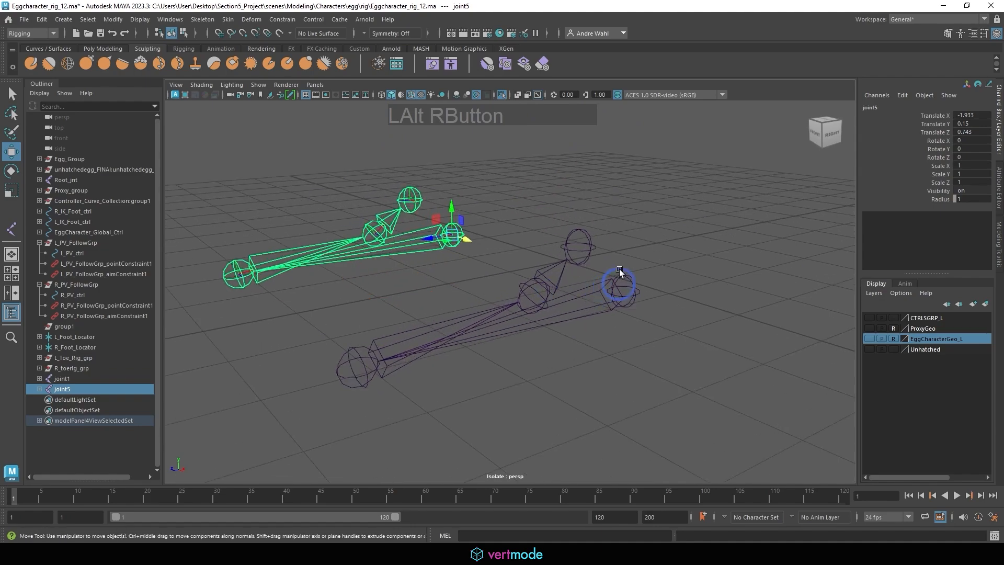
click(495, 262)
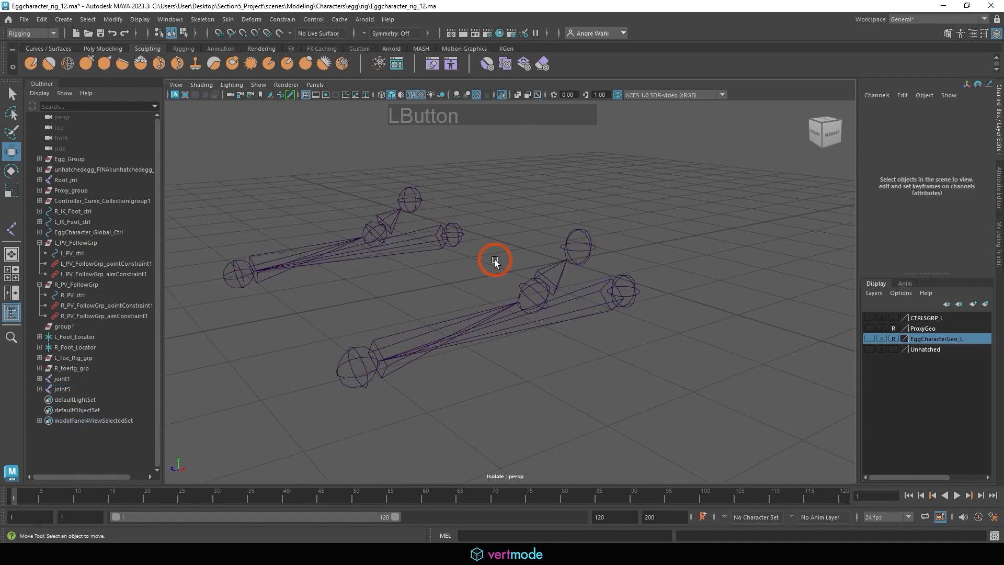
Step: Rename the left chain's root joint as L_RF_Heel
click(575, 249)
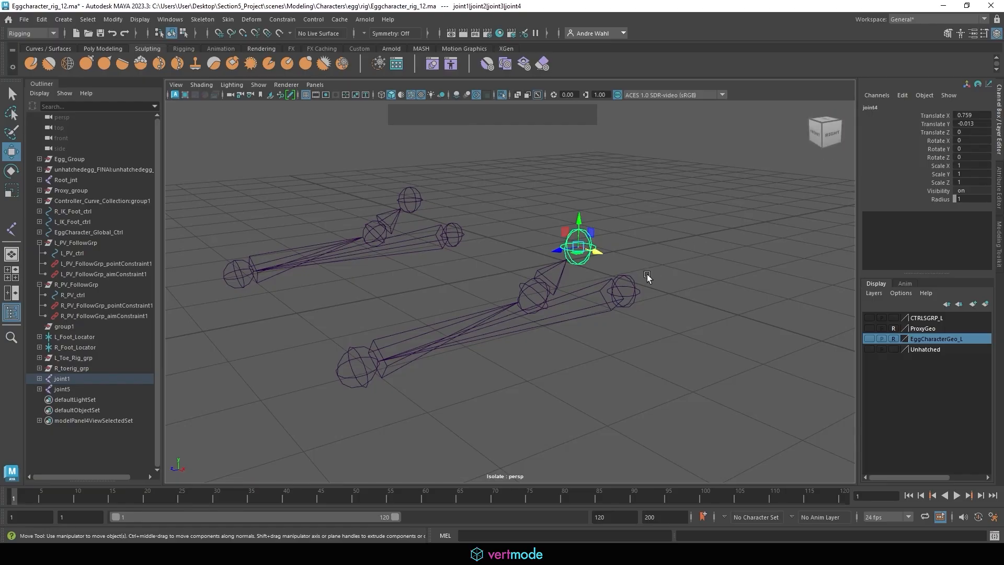
click(632, 287)
double_click(896, 108)
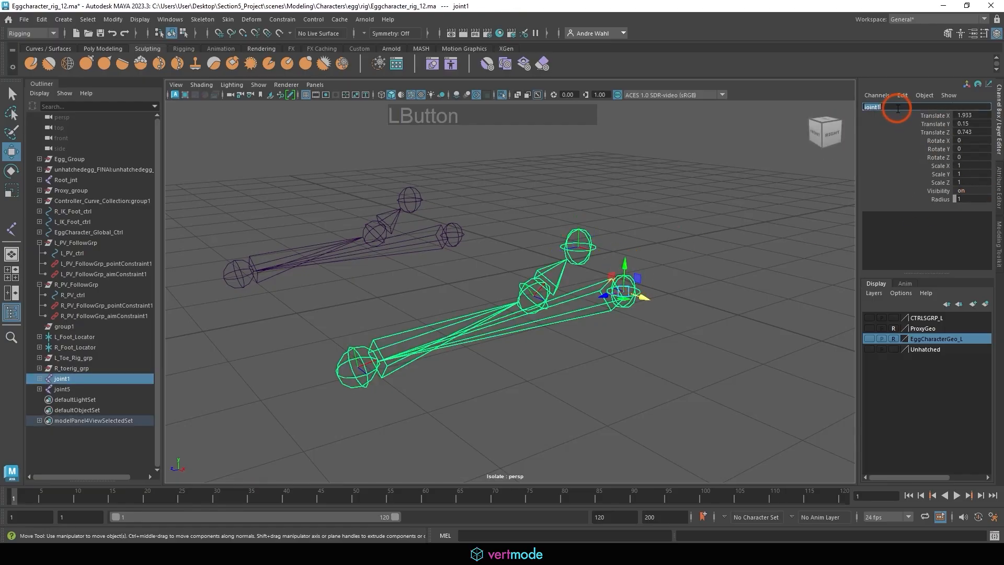
text(L)
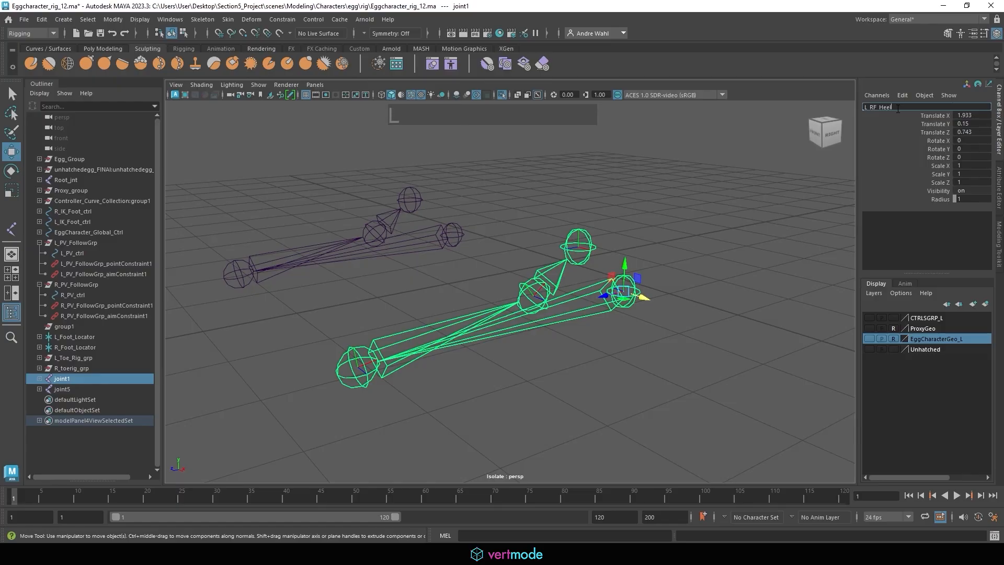
text(_RF_Heel)
key(Return)
Step: Rename the left chain's toe-tip joint as L_RF_Toe
click(359, 355)
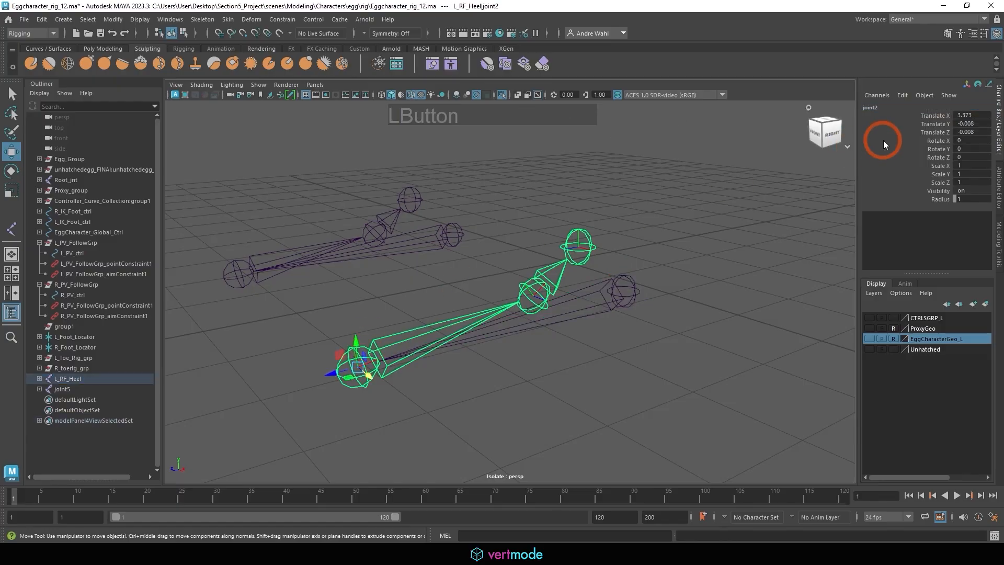
click(872, 112)
click(870, 109)
text(L_RF_)
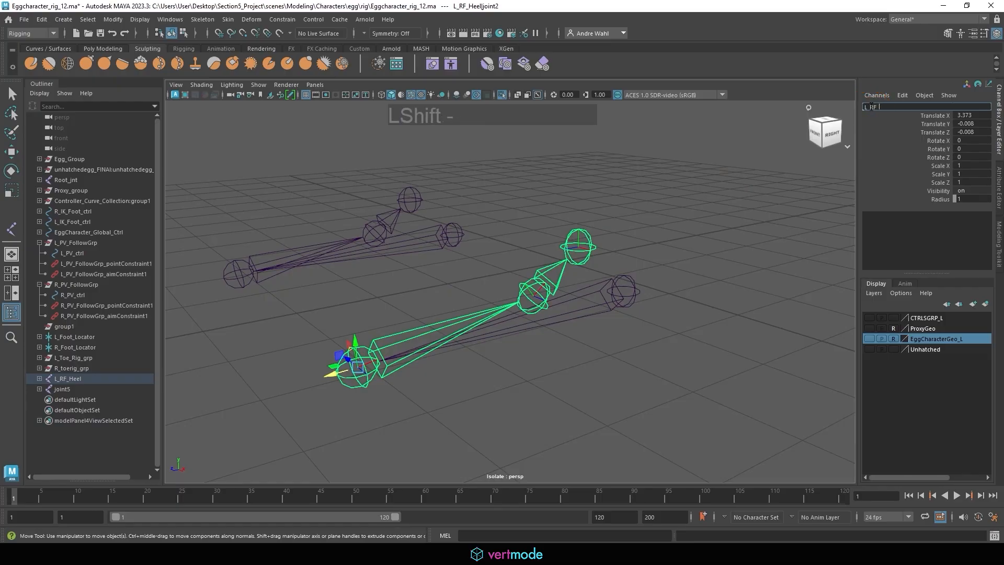
text(Toe)
key(Return)
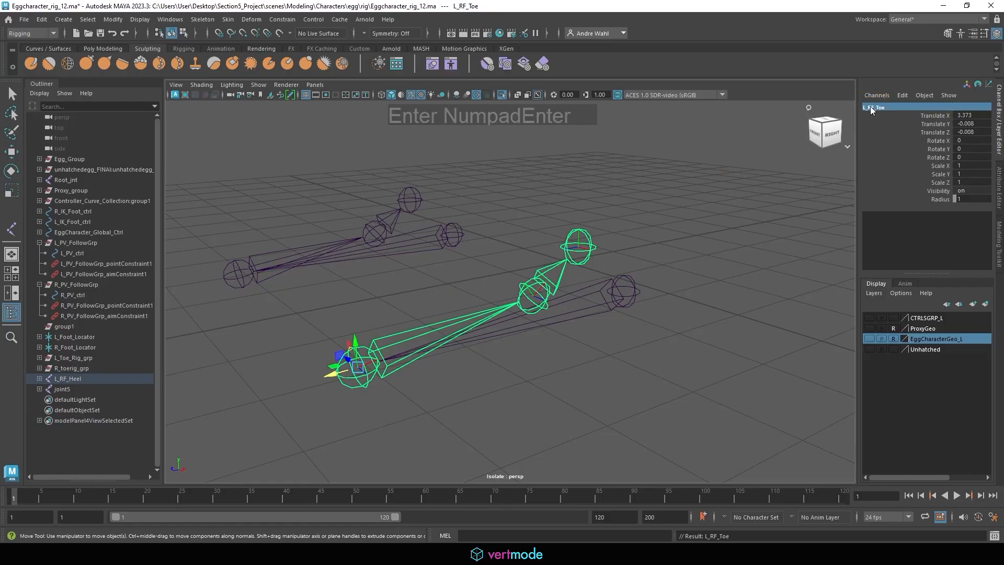
Step: Rename the left chain's ball joint as L_RF_Ball
click(544, 289)
click(878, 110)
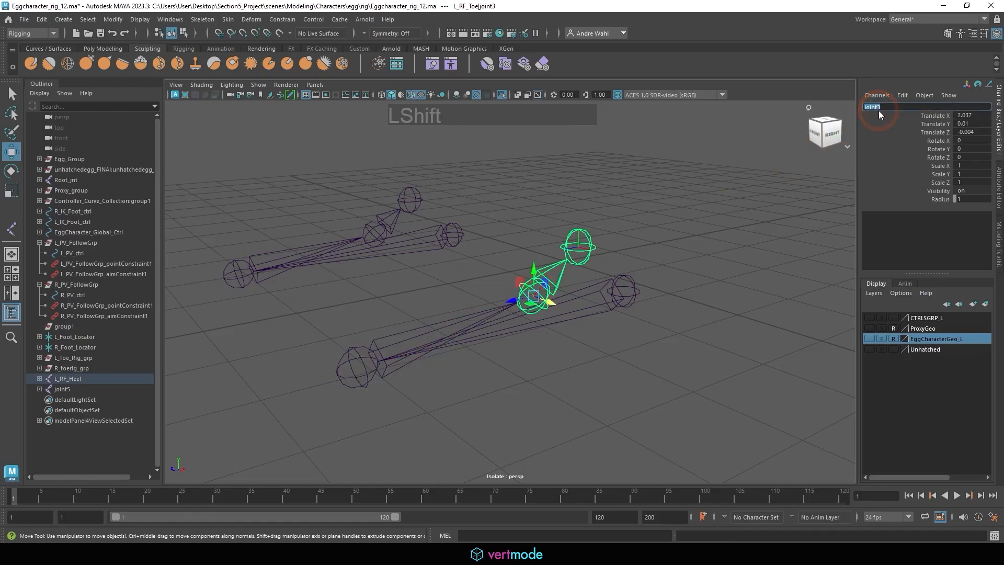
text(L_RF_Ball)
key(Return)
Step: Rename the left chain's end joint as L_RF_Ankle
click(592, 250)
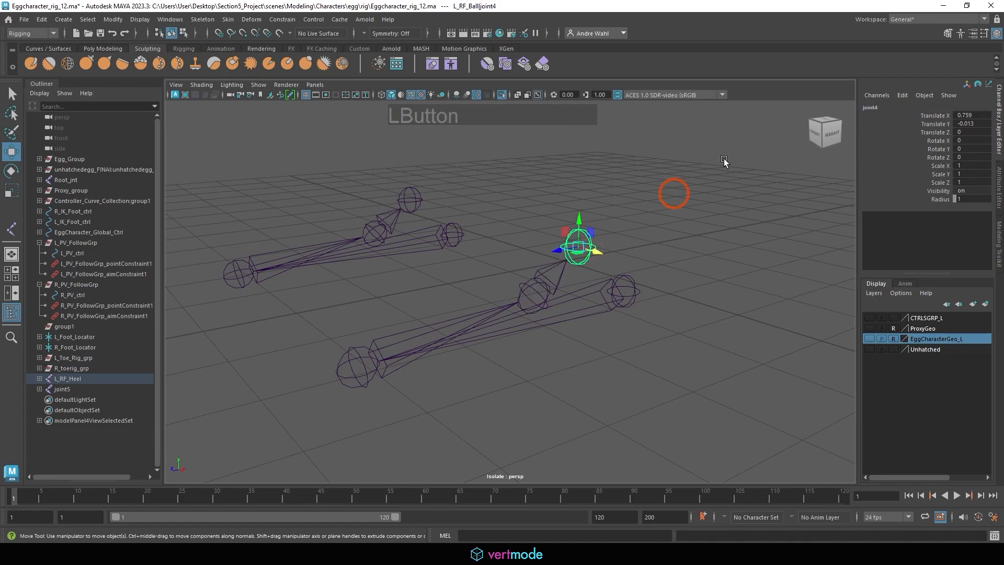
click(867, 107)
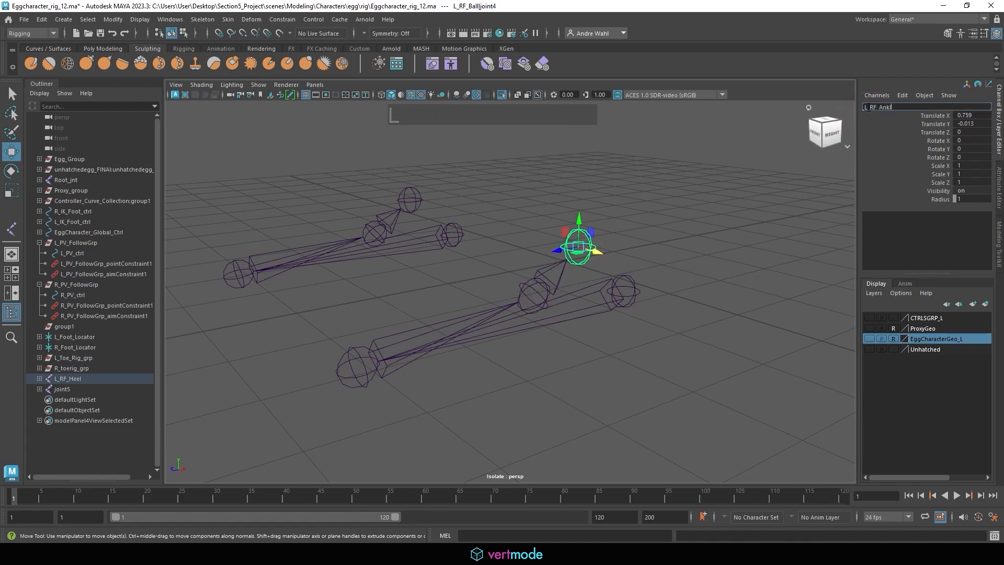
text(e)
key(Return)
click(558, 313)
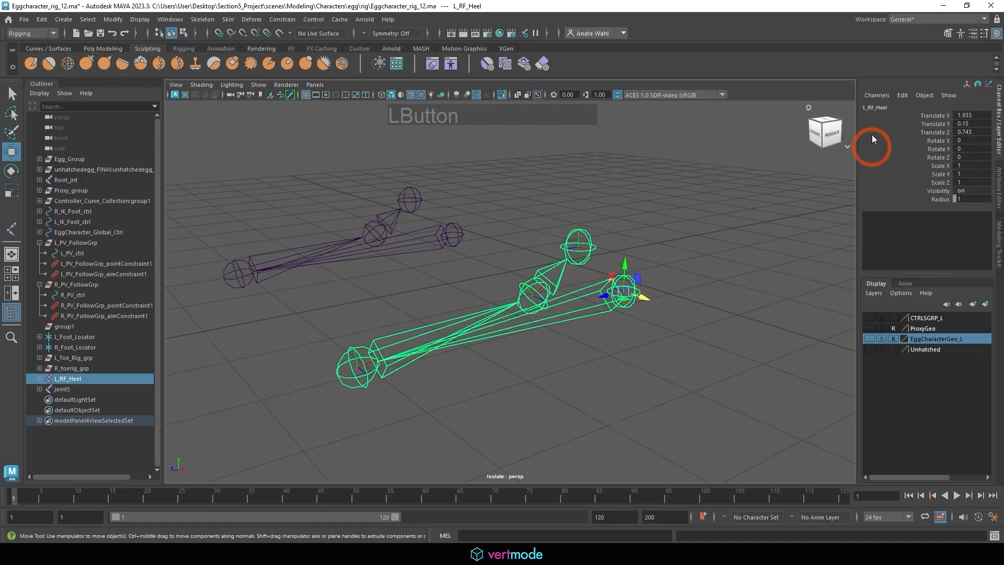
click(874, 107)
right_click(878, 106)
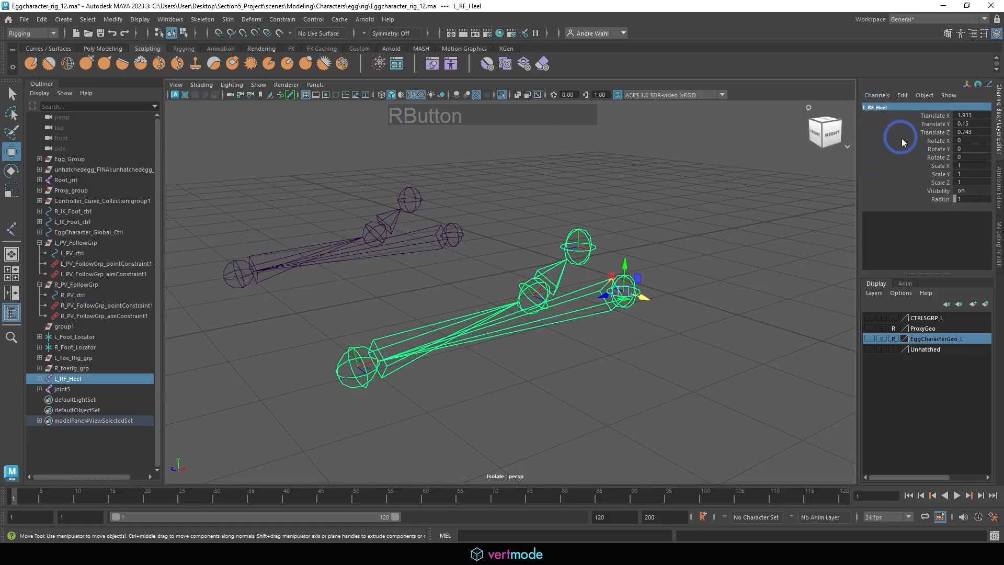
Step: Rename the right chain's root joint as R_RF_Heel
click(457, 231)
double_click(870, 106)
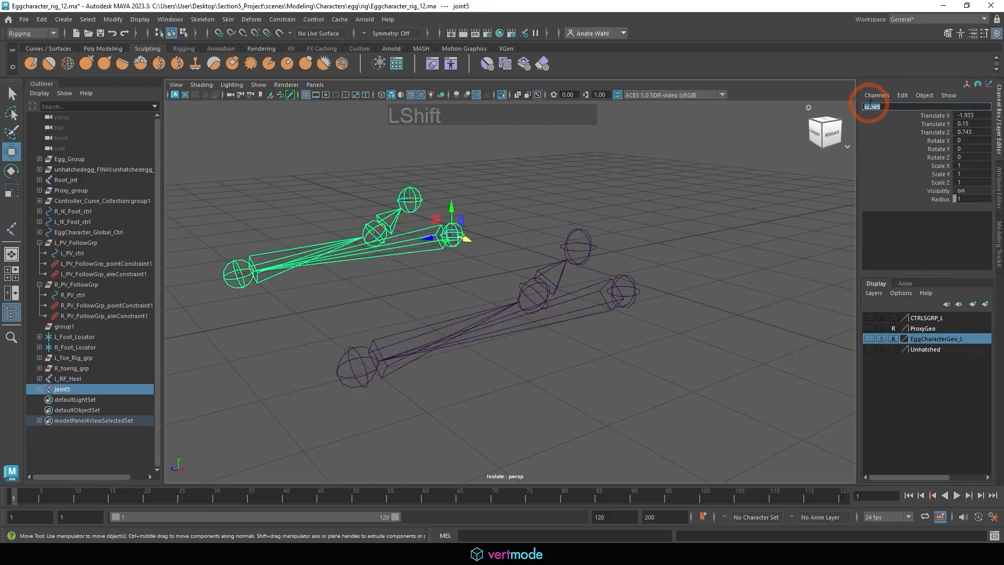
text(R_RF_H)
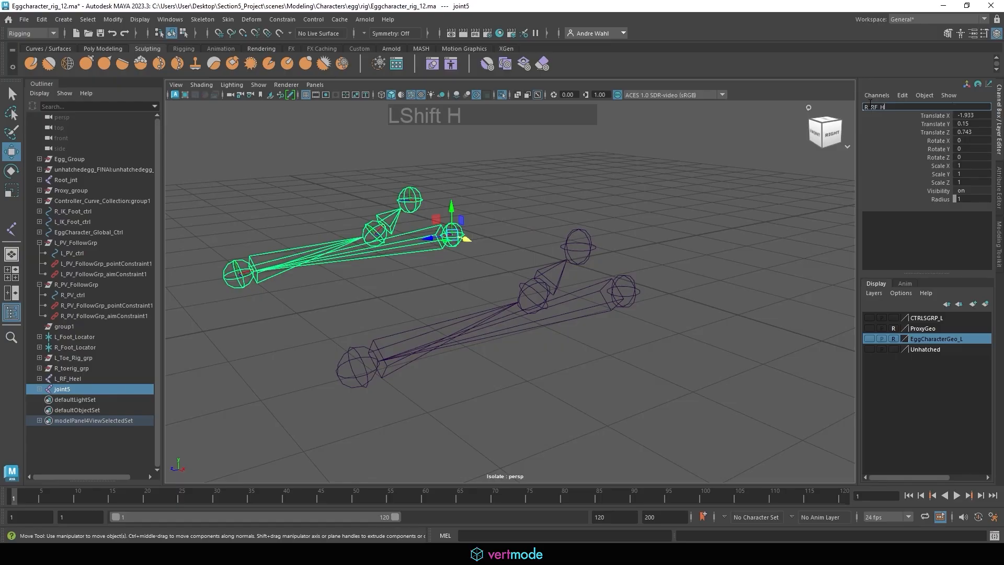
text(eel)
key(Return)
Step: Rename the right chain's toe-tip joint as R_RF_Toe
click(233, 273)
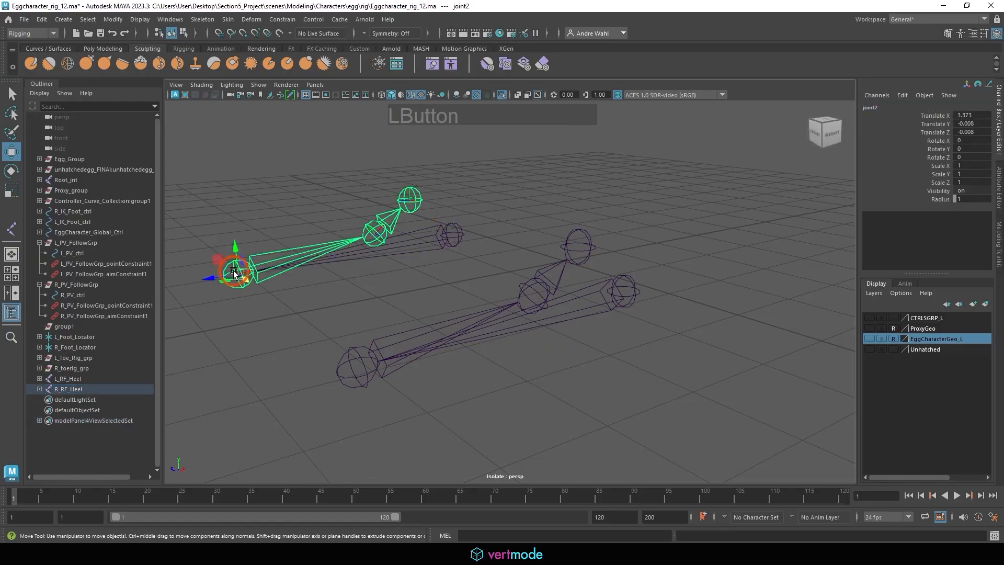
double_click(876, 106)
text(R)
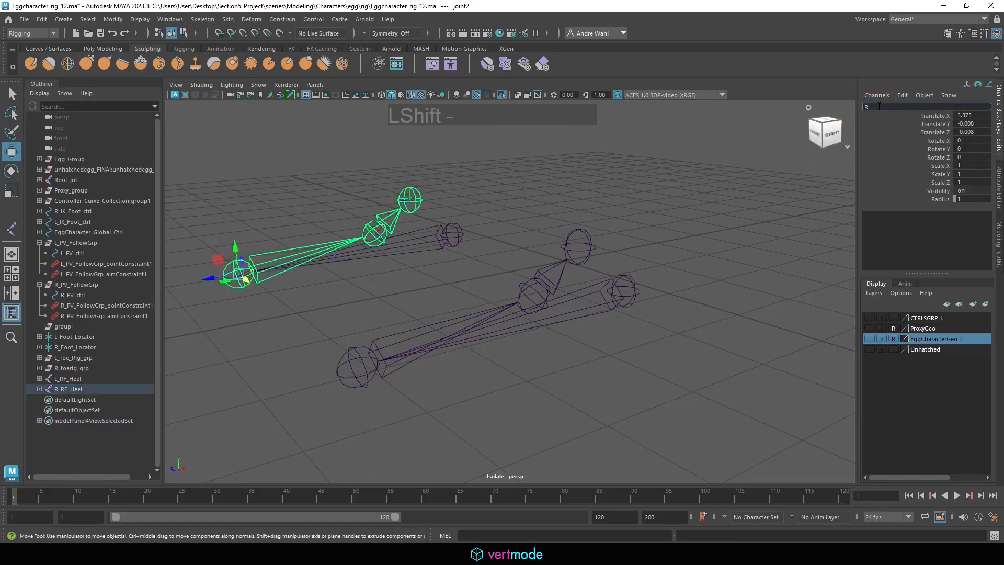
text(_RF_Toe)
key(Return)
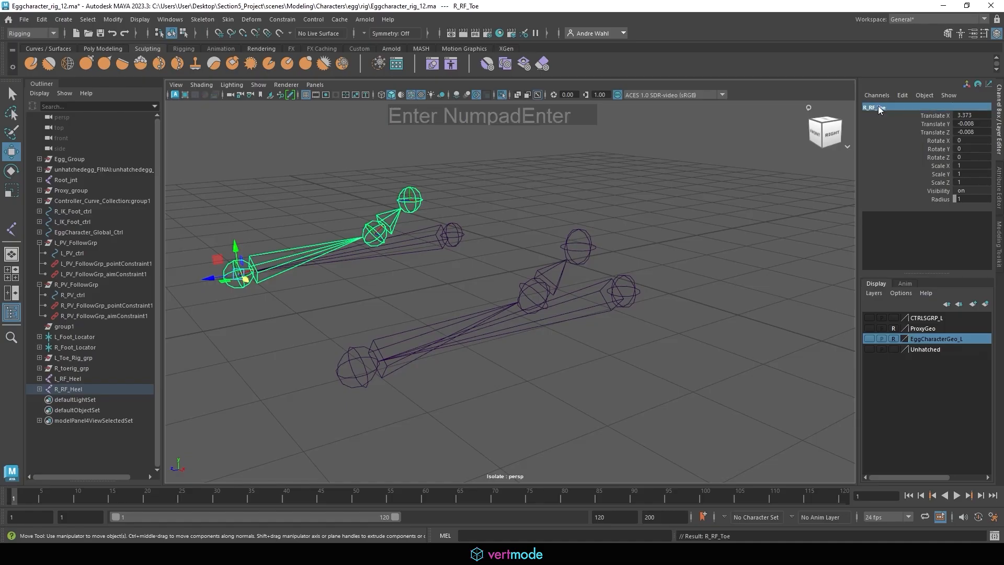
Step: Rename the right chain's ball joint as R_RF_Ball
click(374, 233)
double_click(869, 107)
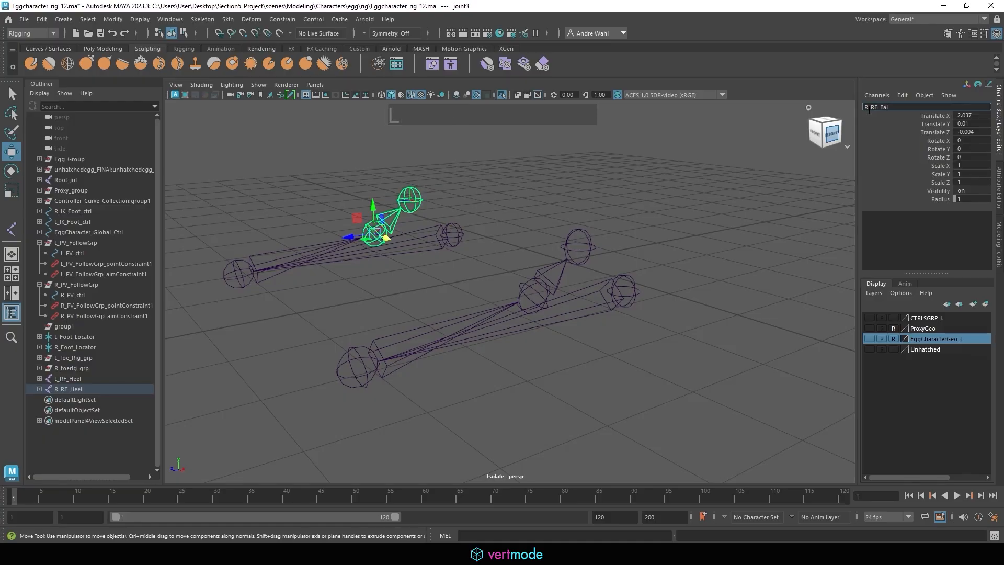
text(R_RF_Ball)
key(shift+Return)
Step: Rename the right chain's end joint as R_RF_Ankle
click(411, 199)
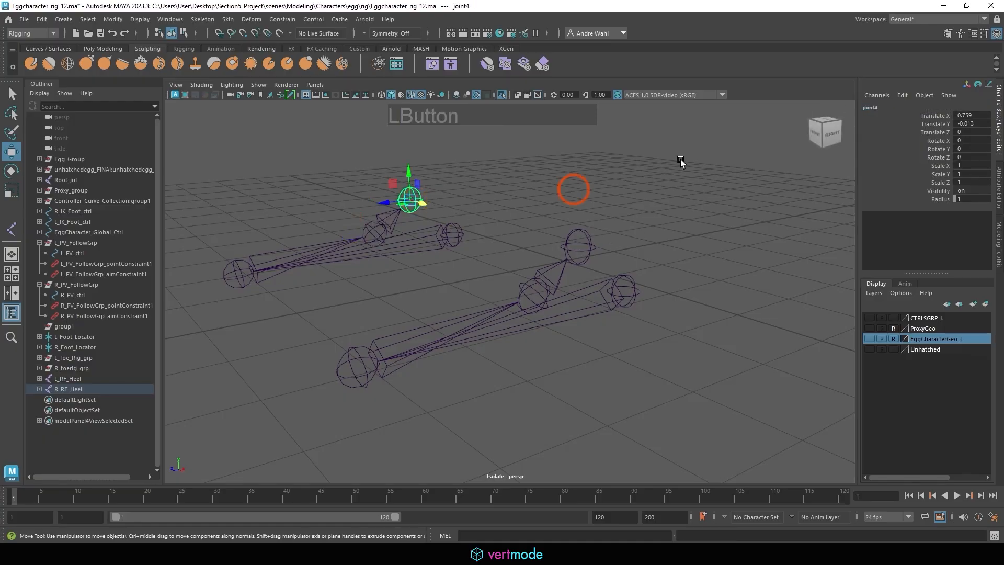
double_click(872, 107)
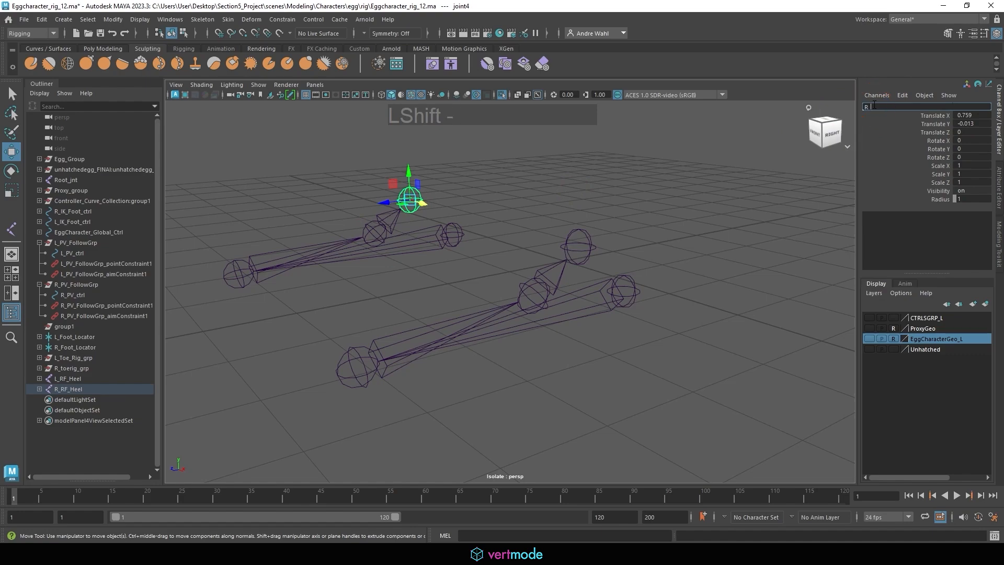
text(R_RF_Ankle)
key(Return)
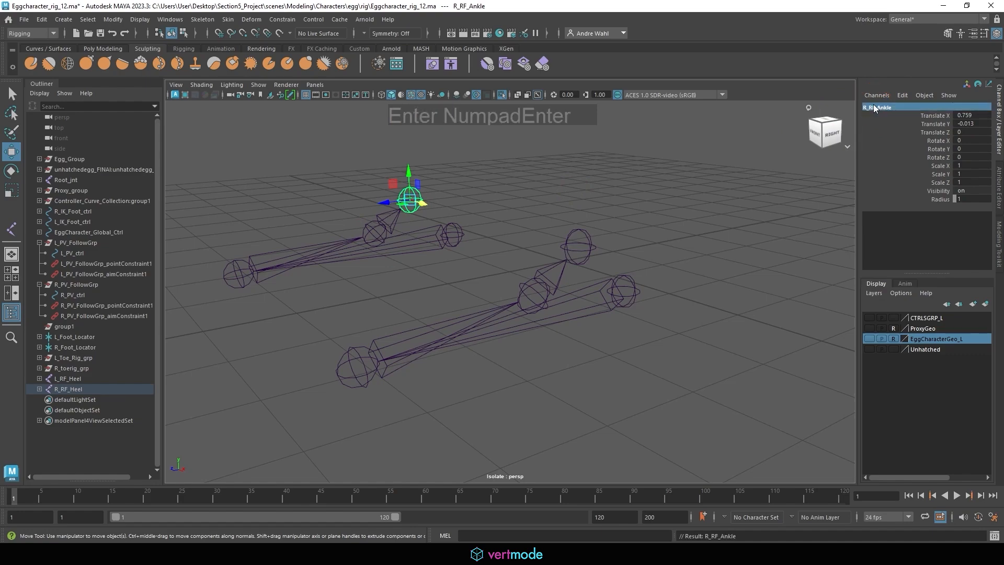
Step: Turn off the isolated view and parent L_RF_Heel under the L_IK_Foot_ctrl control
click(616, 305)
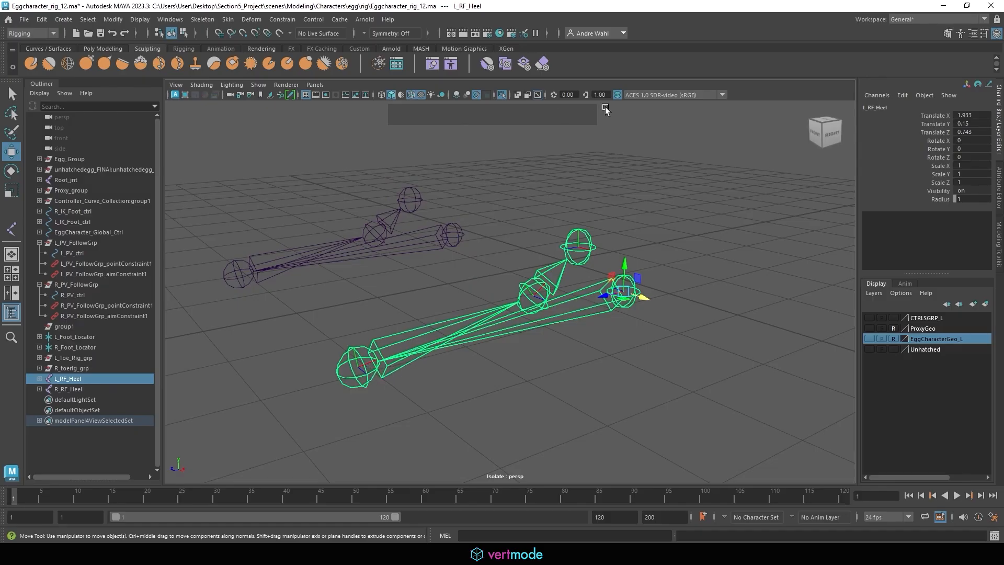
click(501, 95)
shift+click(690, 253)
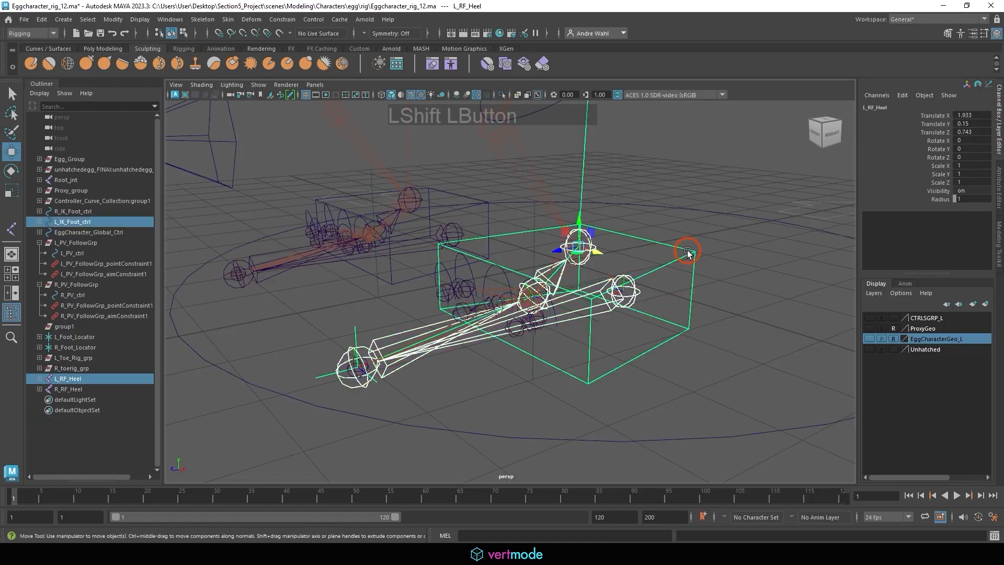
key(p)
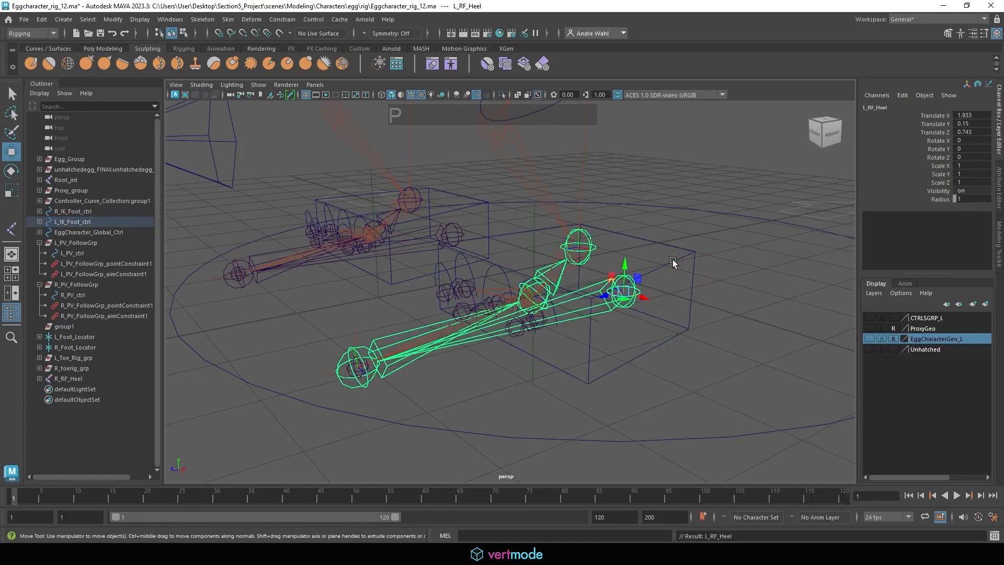
Step: Test the left chain's parenting by moving L_IK_Foot_ctrl upward, and undo the move
click(693, 277)
alt+right_drag(694, 280, 601, 277)
alt+drag(590, 277, 494, 255)
drag(555, 278, 542, 214)
key(ctrl+z)
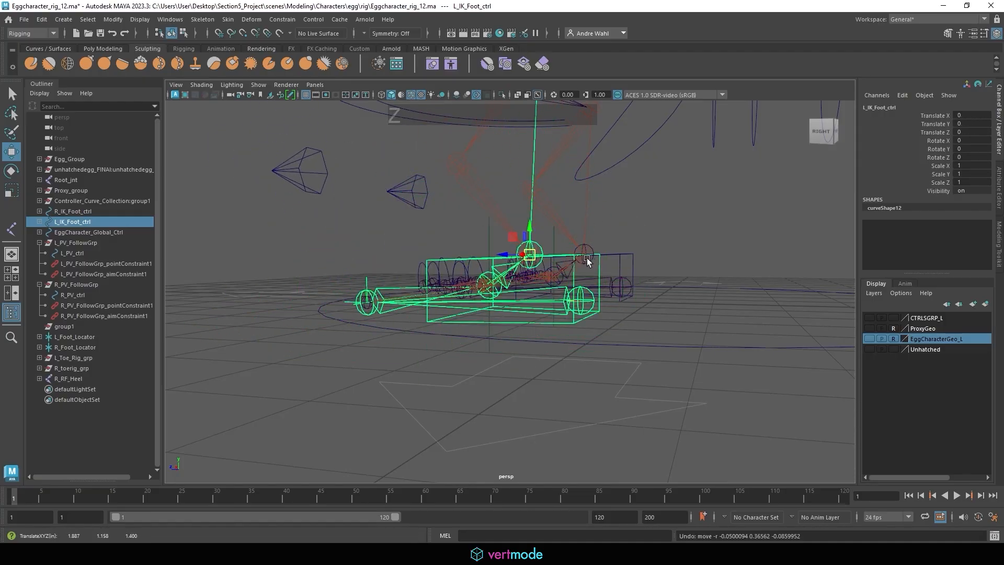
Step: Parent R_RF_Heel under the R_IK_Foot_ctrl control
alt+drag(587, 259, 460, 285)
alt+right_drag(459, 293, 507, 314)
click(707, 305)
alt+middle_drag(742, 294, 692, 284)
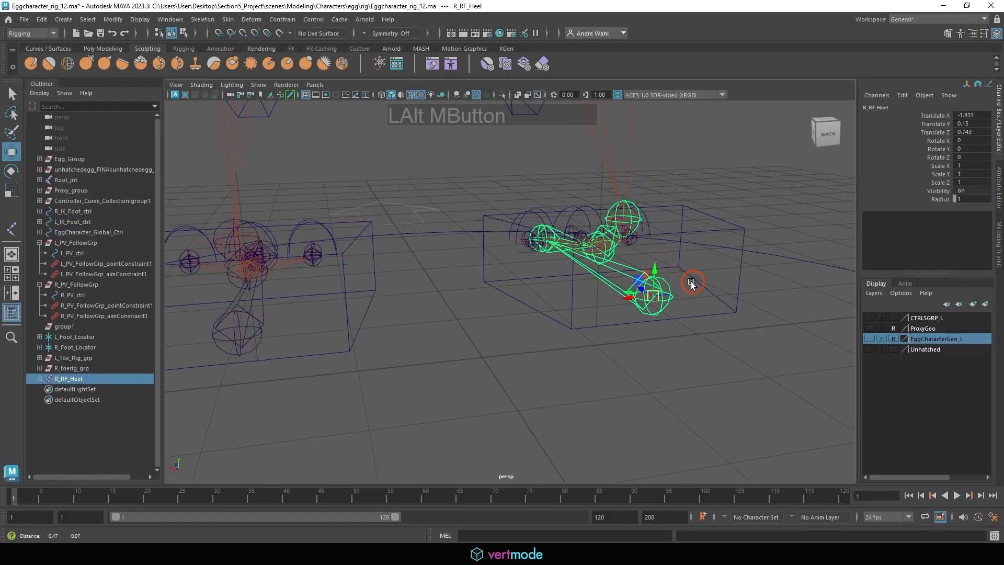
alt+drag(692, 285, 523, 327)
shift+click(487, 265)
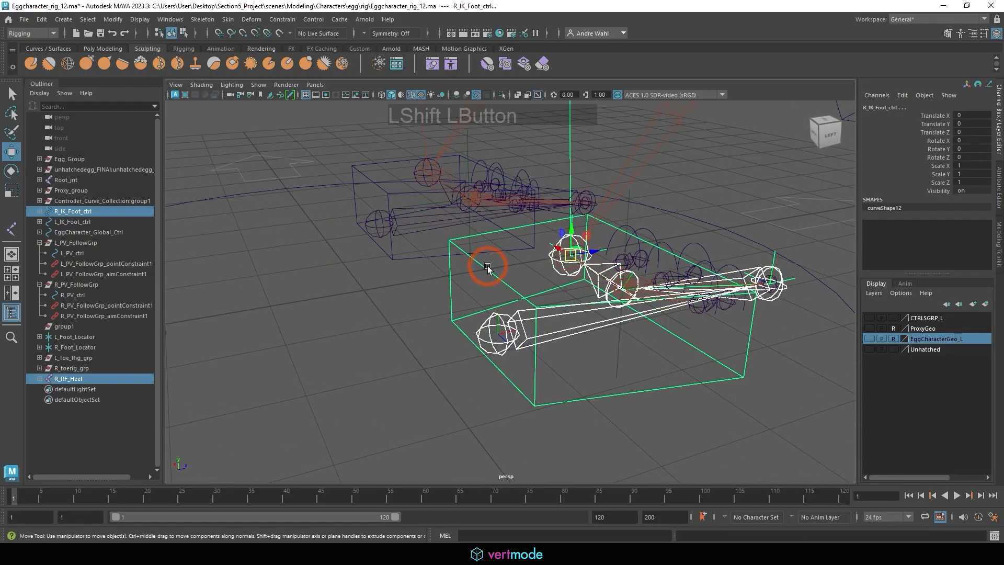
key(p)
Step: Test the right chain's parenting by moving R_IK_Foot_ctrl upward, undo the move and clear the selection
click(594, 335)
click(542, 365)
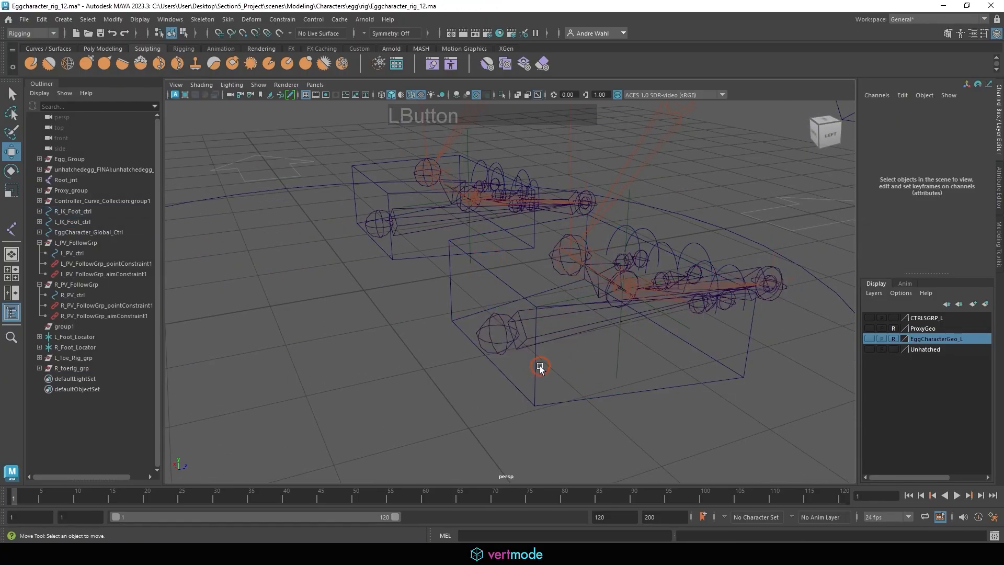
click(538, 368)
alt+drag(538, 368, 573, 316)
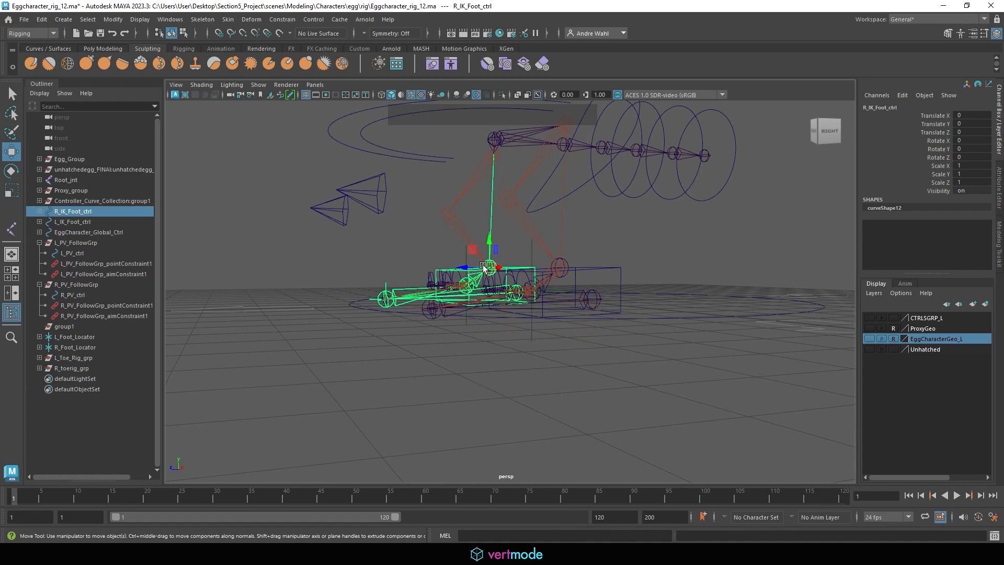
drag(489, 268, 438, 206)
key(ctrl+z)
click(635, 251)
alt+drag(635, 251, 667, 268)
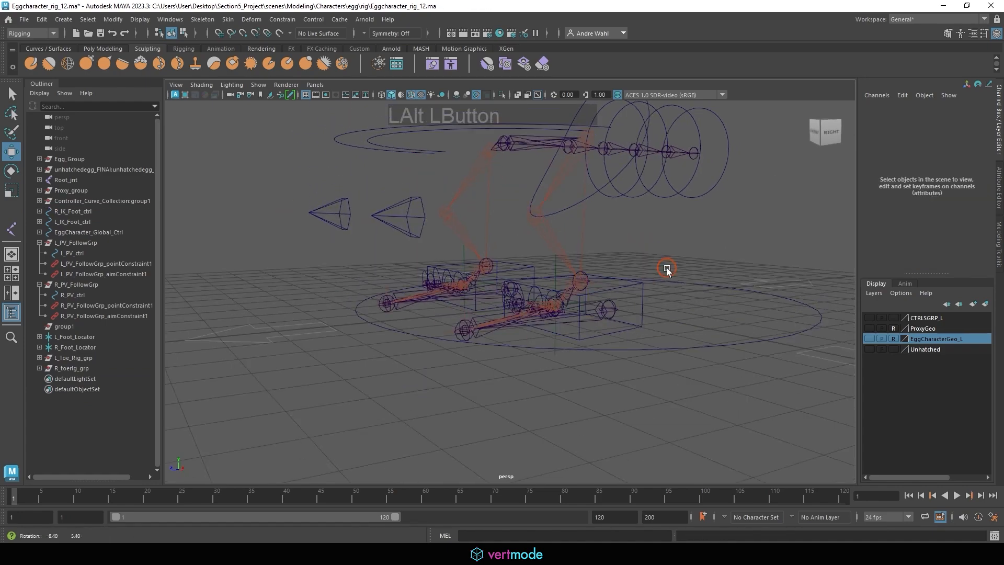
alt+right_drag(668, 268, 622, 237)
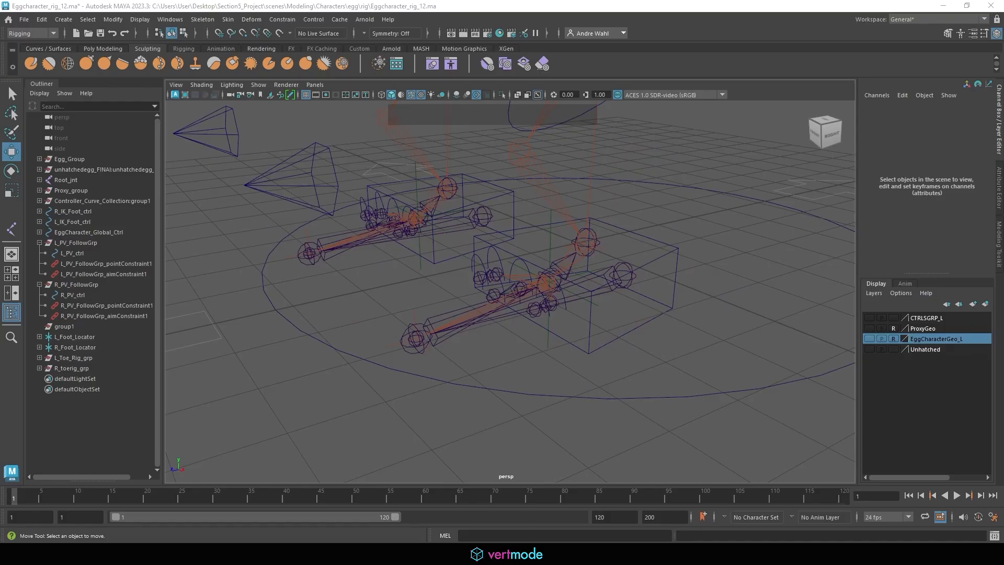
Step: Select L_RF_Heel and show the ProxyGeo layer, keeping the EggCharacterGeo_L layer hidden
click(622, 276)
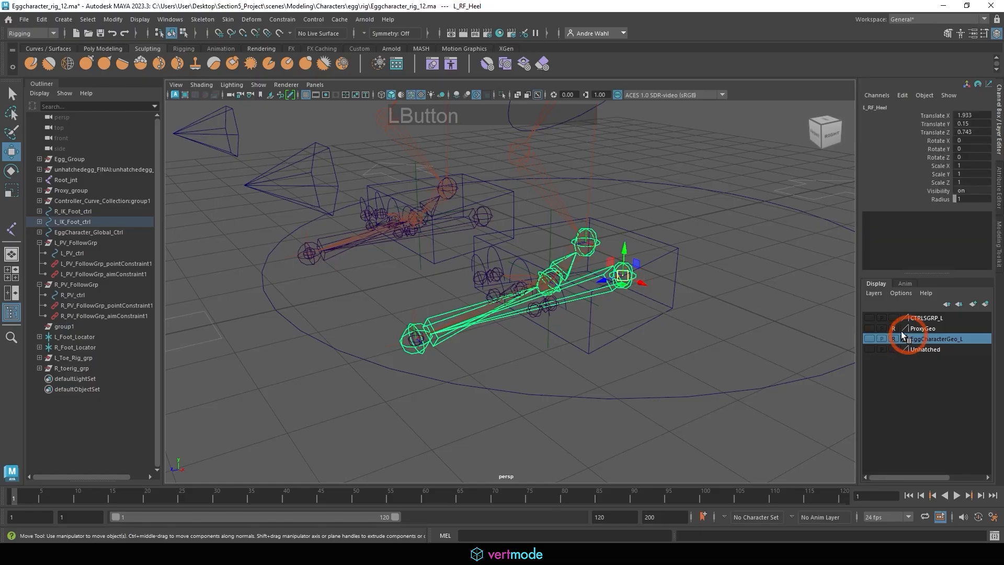
click(867, 338)
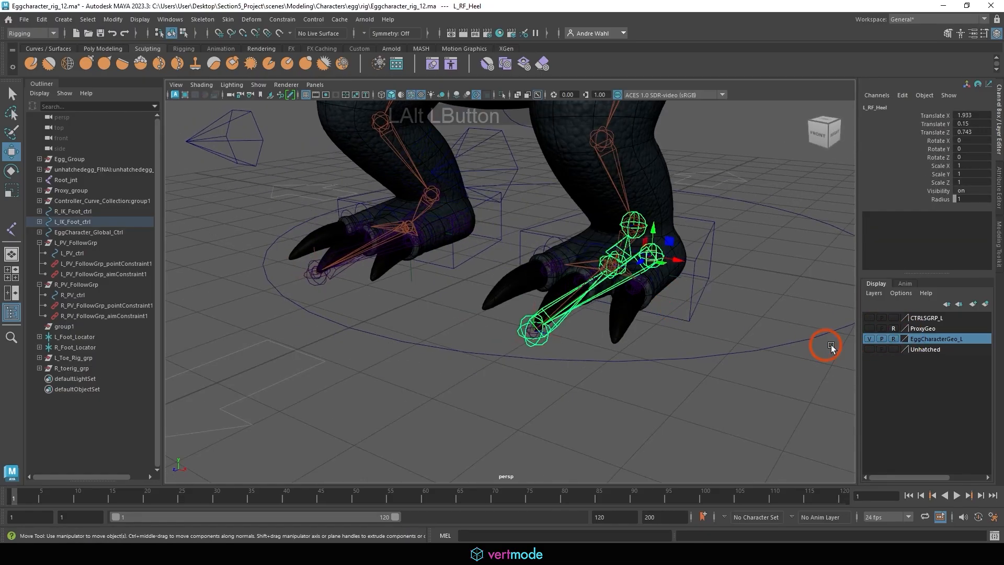
click(869, 338)
click(868, 328)
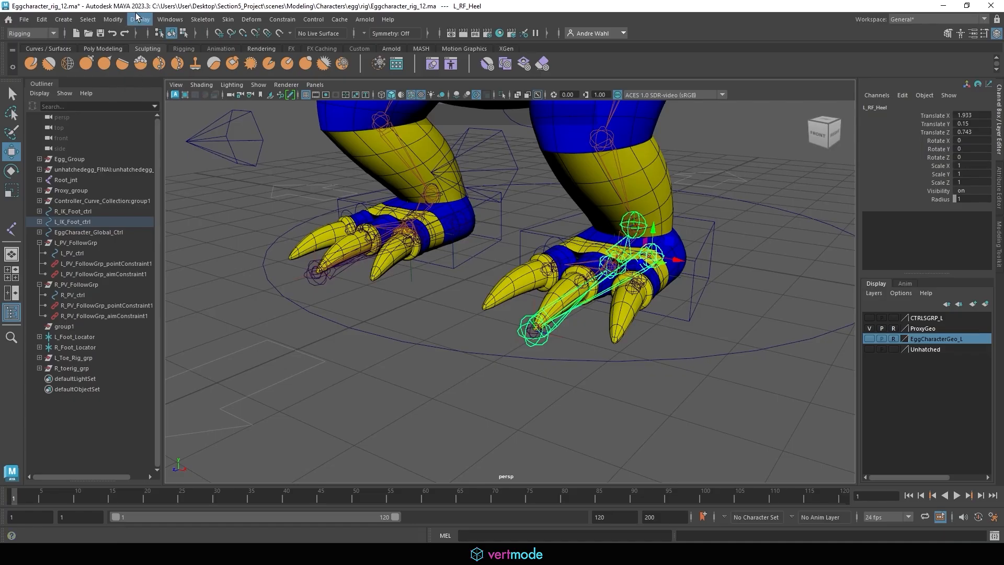
Step: Open the Hypergraph Hierarchy, frame the selected L_RF_Heel node and enlarge the window to show both foot hierarchies
click(180, 20)
mouse_move(205, 71)
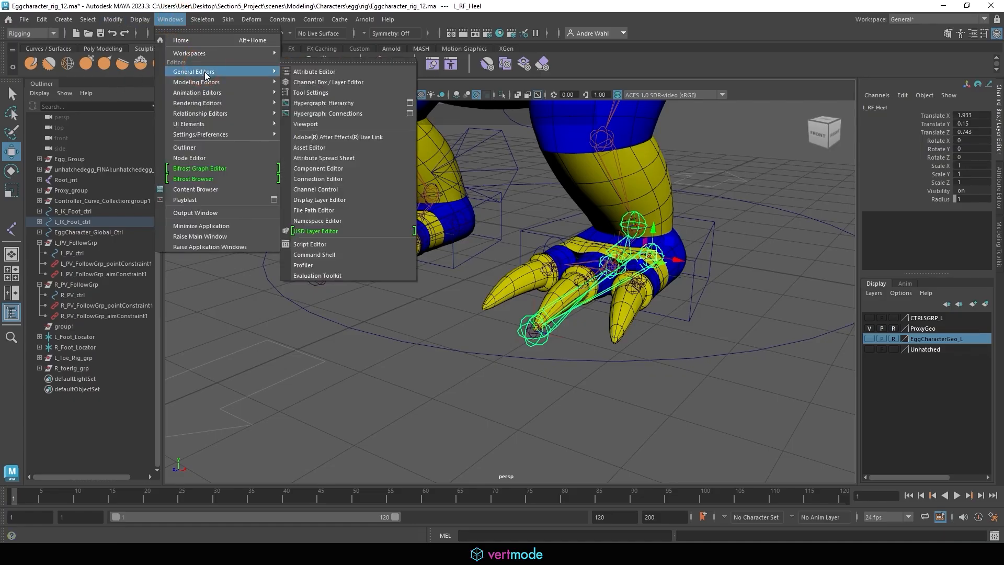
click(329, 103)
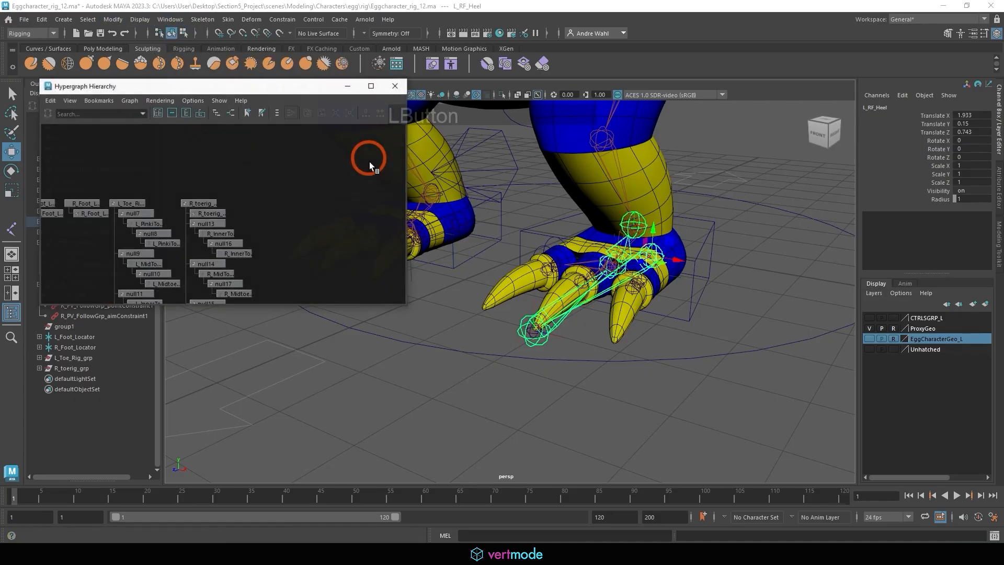
alt+middle_drag(366, 158, 256, 182)
key(f)
mouse_move(336, 215)
alt+right_down()
mouse_move(258, 184)
mouse_move(77, 179)
mouse_move(330, 216)
alt+right_up()
drag(234, 79, 227, 49)
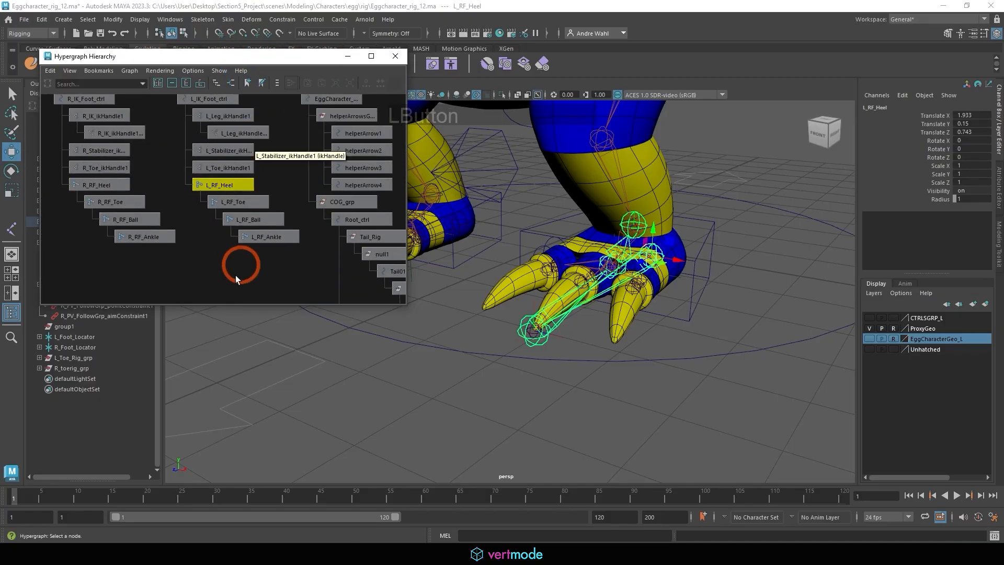
drag(231, 303, 233, 356)
alt+middle_drag(230, 234, 228, 317)
alt+middle_drag(250, 252, 246, 212)
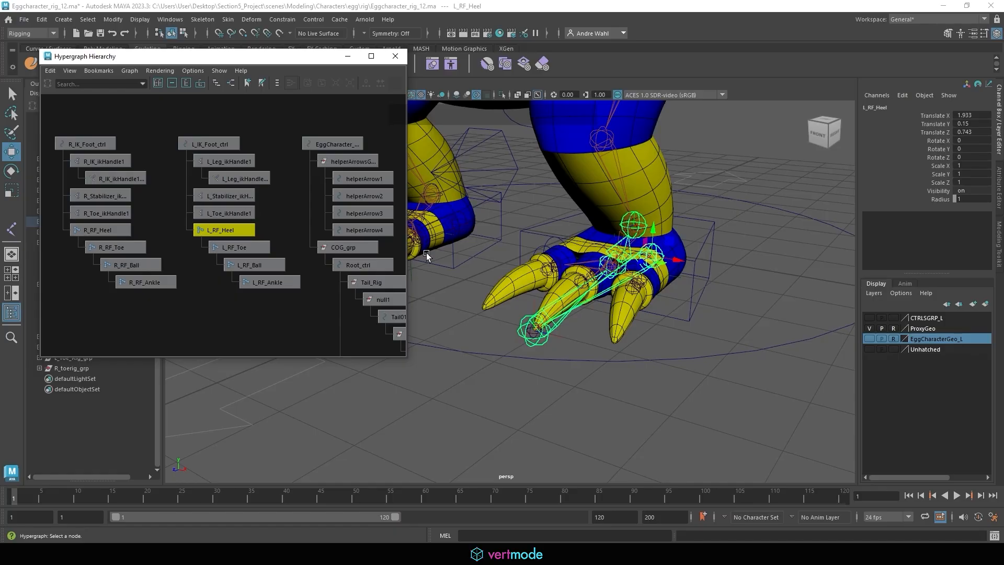
Step: Group L_RF_Heel under the left foot control and move the group's pivot to the foot's outer side
key(ctrl+g)
alt+middle_drag(561, 298, 498, 229)
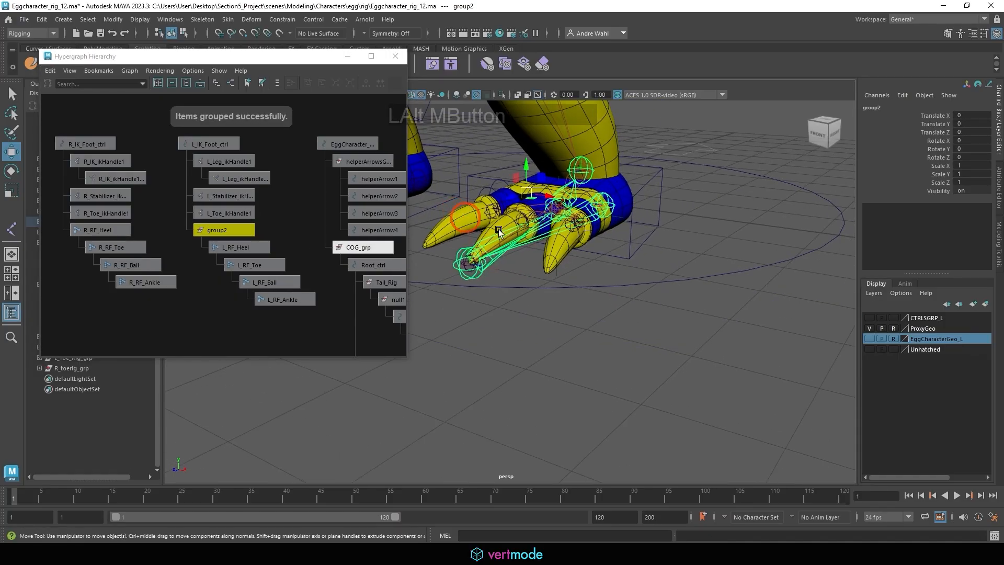
alt+drag(497, 228, 573, 296)
alt+middle_drag(582, 264, 574, 255)
alt+right_drag(574, 256, 604, 271)
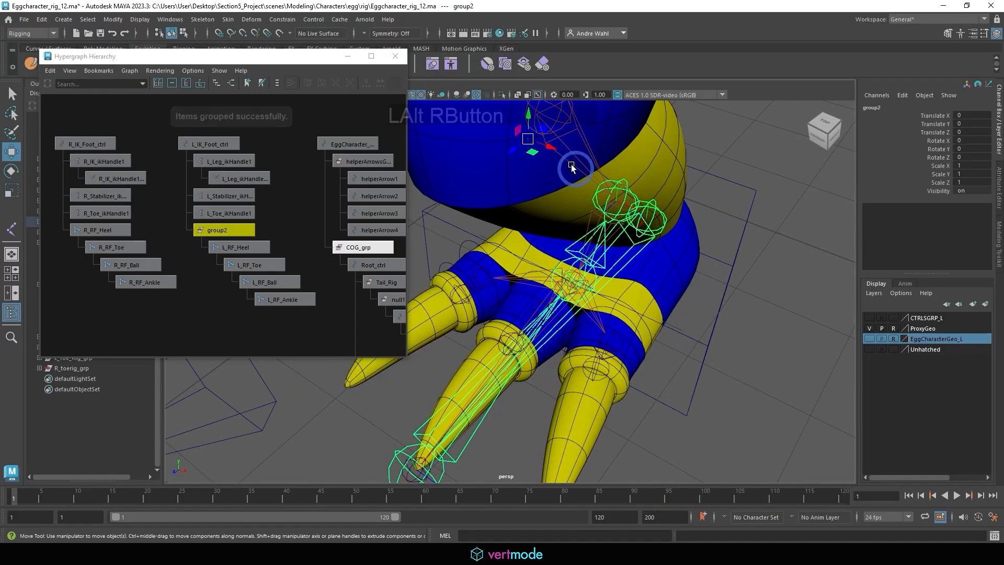
key(d)
drag(528, 142, 634, 287)
alt+middle_drag(634, 287, 622, 333)
alt+right_drag(622, 332, 682, 359)
alt+drag(683, 359, 668, 268)
key(d)
Step: Test the group's new pivot by rotating group2, and undo the rotation
key(e)
drag(704, 199, 678, 245)
key(ctrl+z)
key(ctrl+z)
Step: Lower group2's pivot to the bottom of the left foot's outer edge
alt+drag(726, 267, 680, 271)
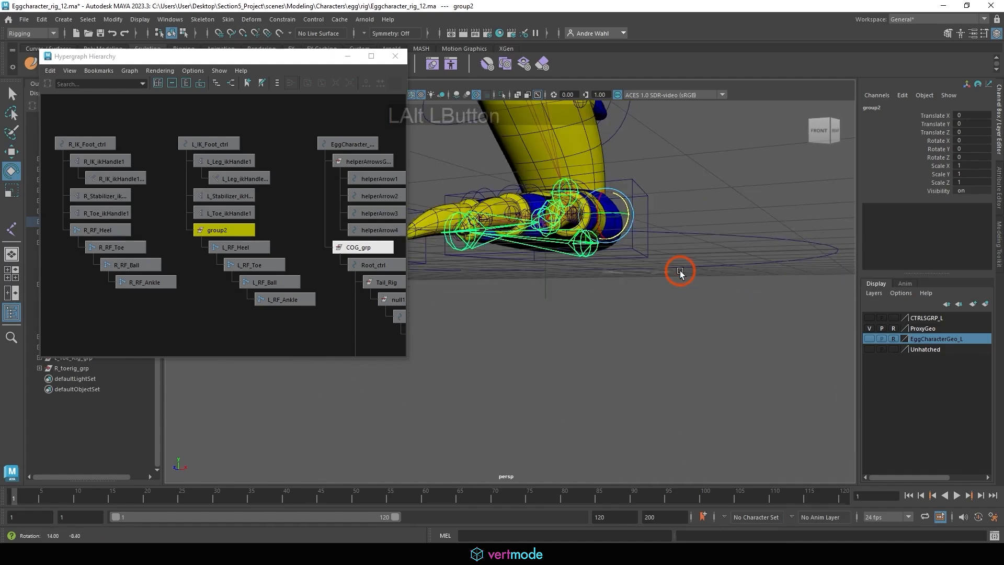
alt+right_drag(674, 271, 734, 283)
key(w)
alt+drag(640, 268, 501, 255)
alt+right_drag(501, 255, 701, 261)
alt+drag(701, 261, 609, 195)
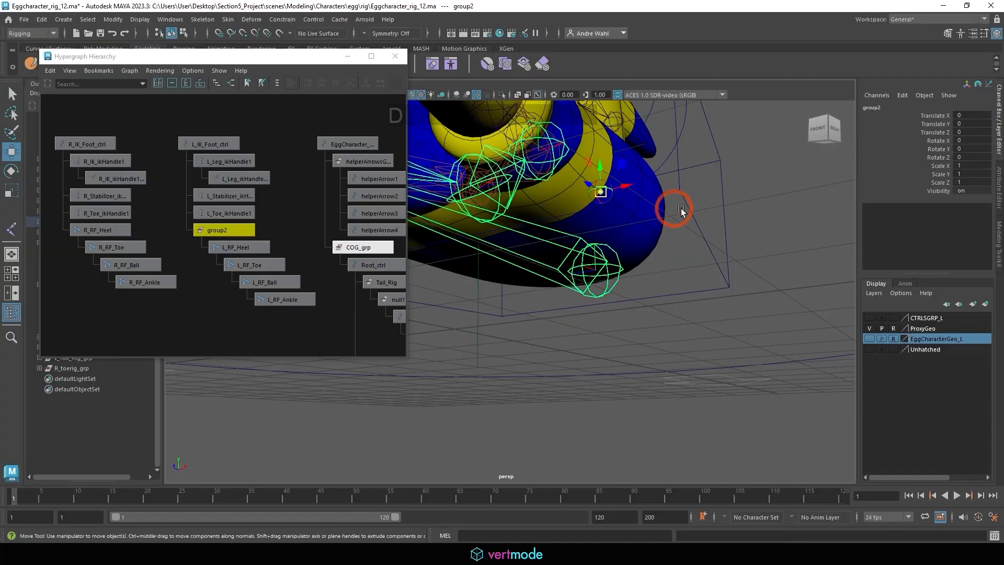
alt+drag(678, 209, 654, 230)
Step: Test the lowered pivot by rotating group2 about the foot's outer edge, and undo the rotation
key(e)
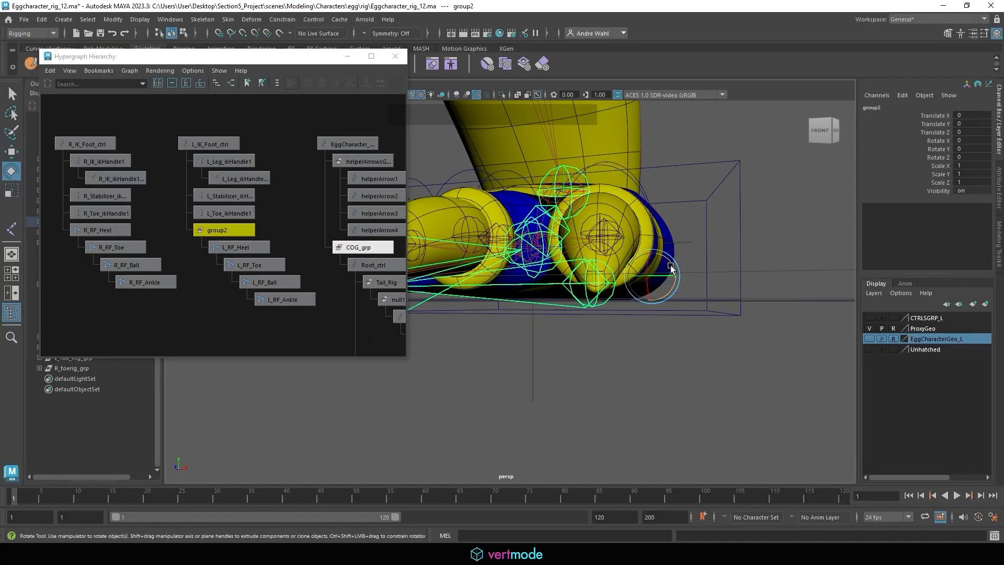
drag(659, 285, 665, 264)
key(ctrl+z)
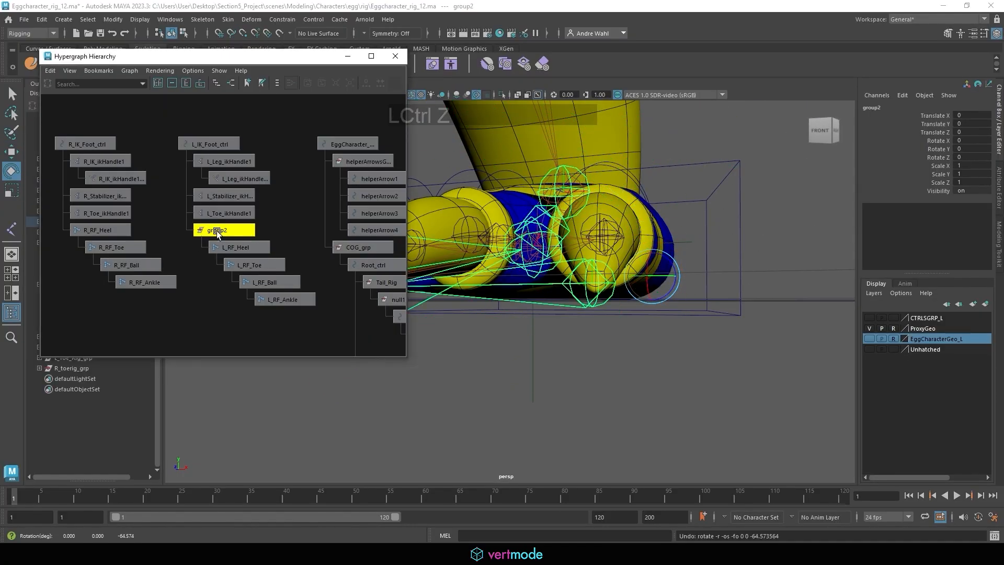
alt+drag(470, 314, 566, 331)
alt+right_drag(566, 330, 739, 341)
alt+middle_drag(739, 340, 628, 305)
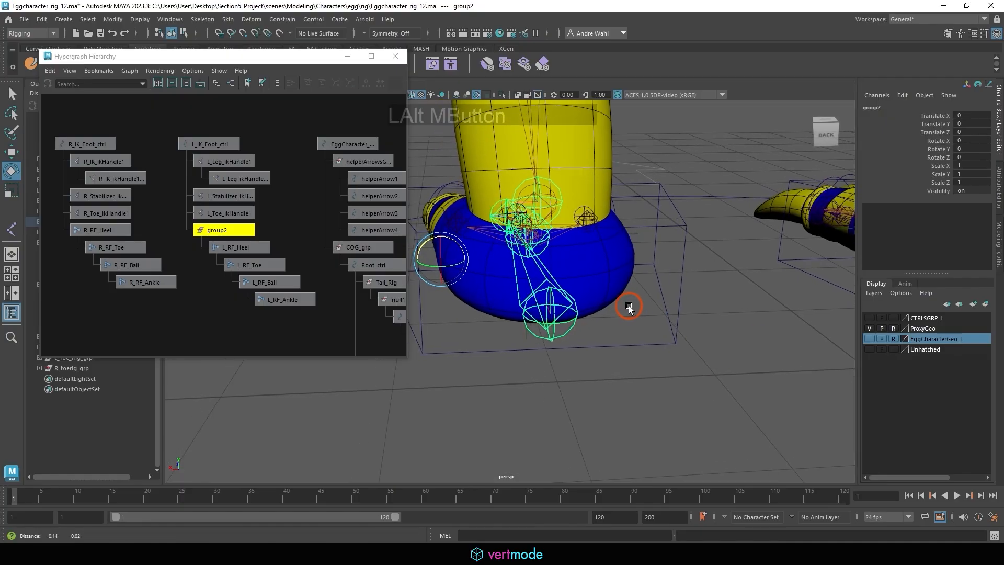
Step: Rename group2 above L_RF_Heel as L_Bank_A
key(w)
click(882, 106)
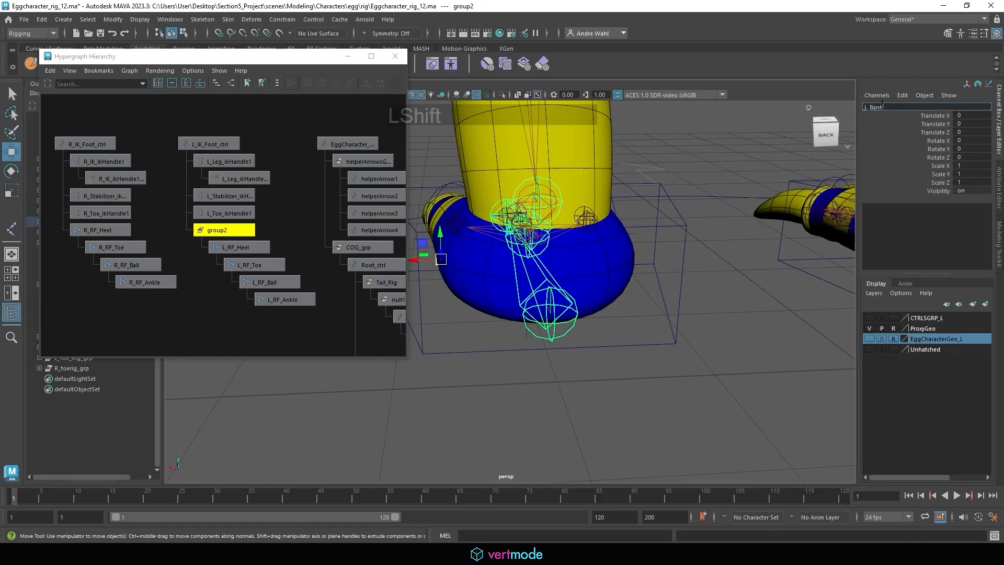
text(L_Bank_A)
key(Return)
Step: Group L_RF_Heel inside L_Bank_A and move the new group's pivot to the inner side of the left foot
click(258, 246)
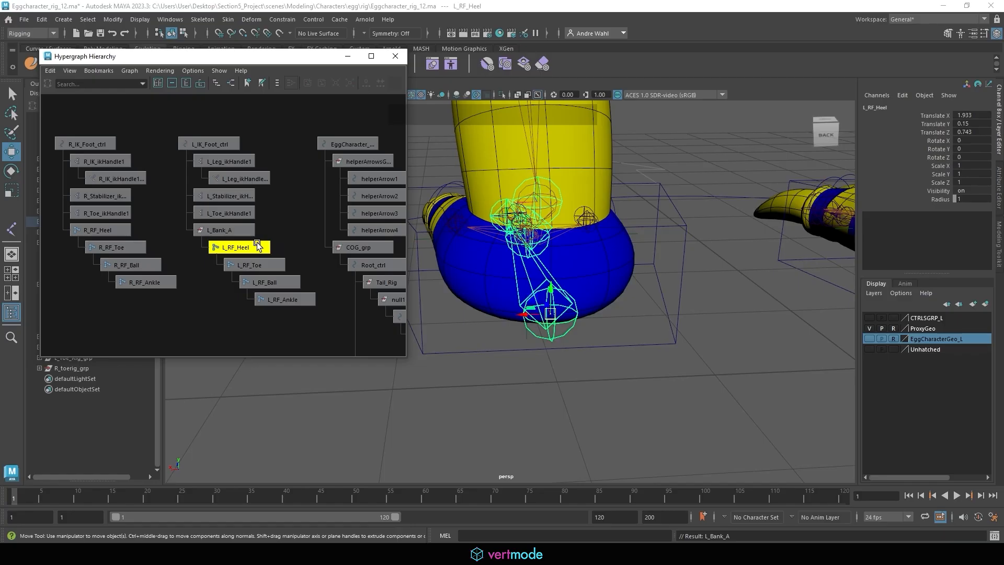
click(278, 220)
click(251, 244)
key(ctrl+g)
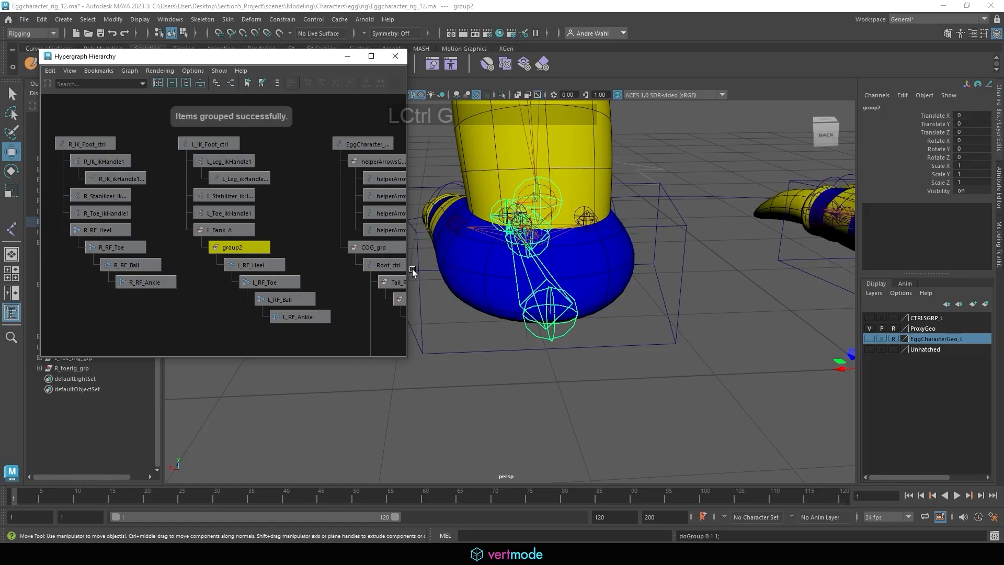
alt+drag(410, 269, 606, 261)
alt+middle_drag(596, 269, 680, 279)
alt+drag(680, 280, 705, 248)
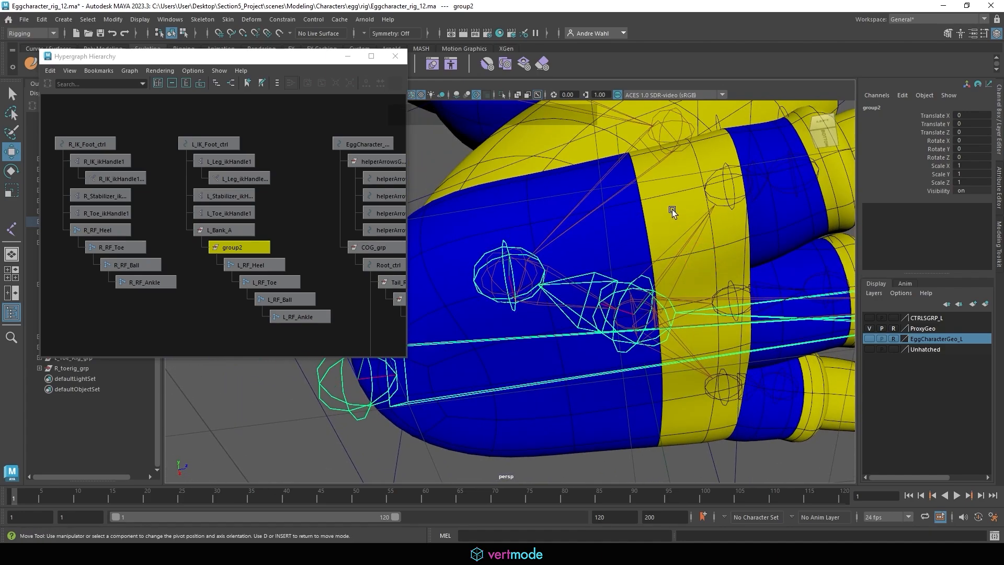
middle_drag(657, 198, 697, 189)
alt+drag(695, 228, 649, 251)
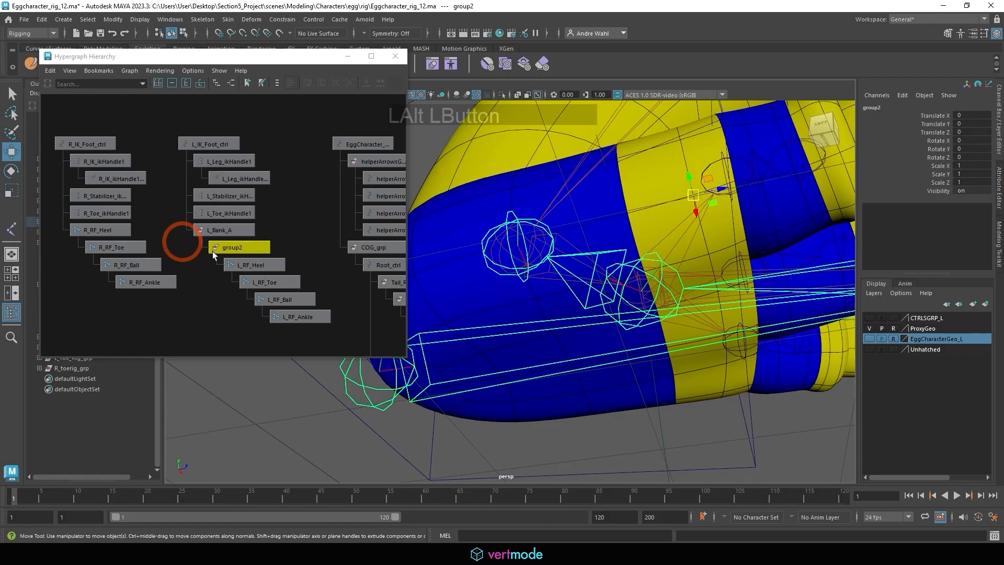
Step: Compare the pivot positions of L_RF_Heel, L_Bank_A and group2 on the left foot
click(244, 264)
alt+right_drag(609, 269, 496, 250)
alt+drag(496, 250, 507, 244)
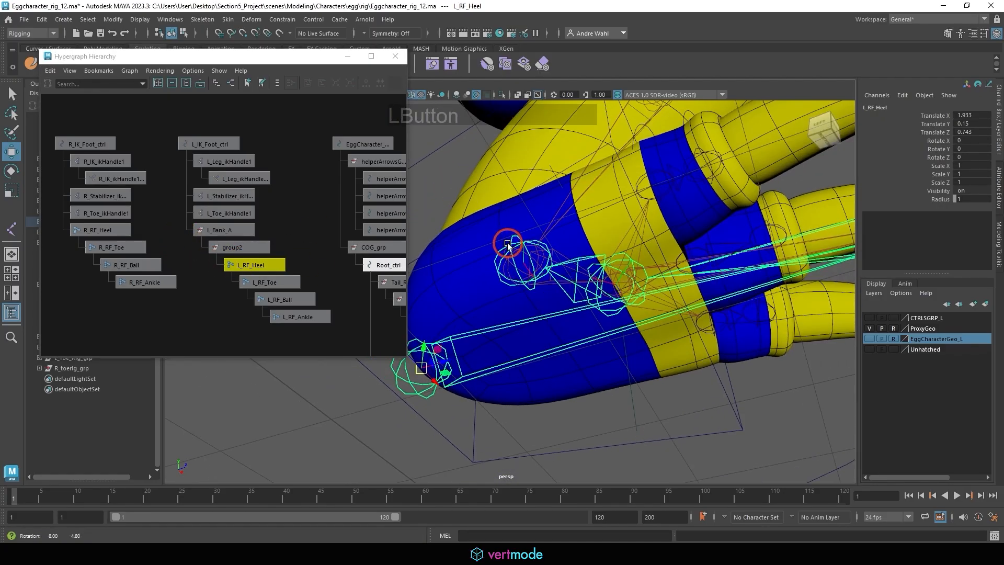
click(241, 229)
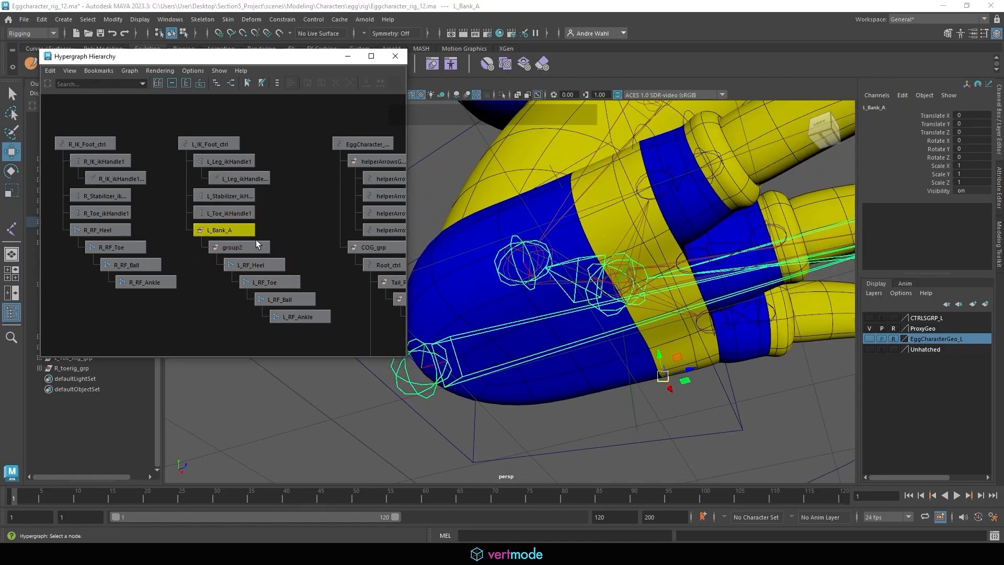
click(250, 247)
click(243, 234)
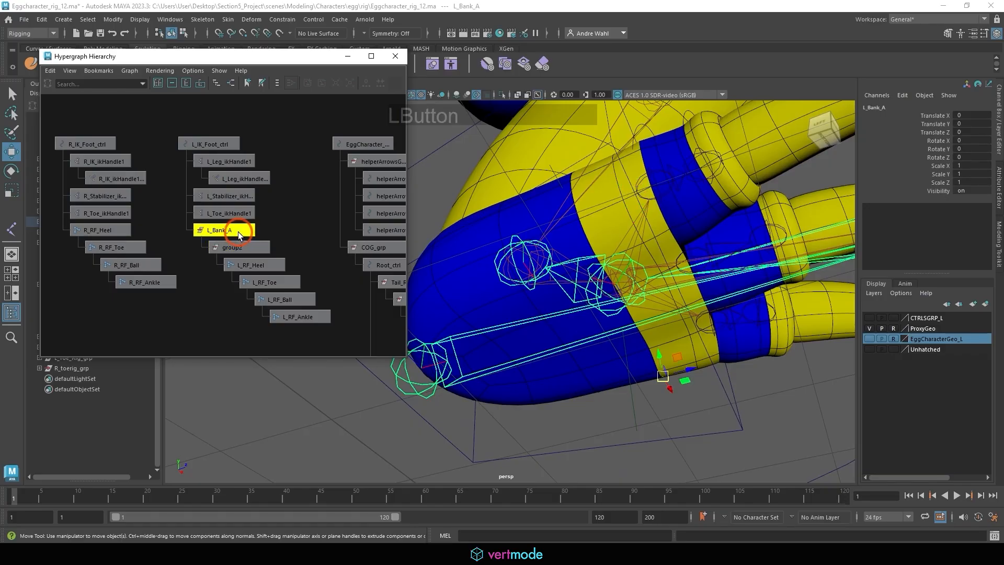
click(245, 248)
alt+drag(512, 293, 486, 308)
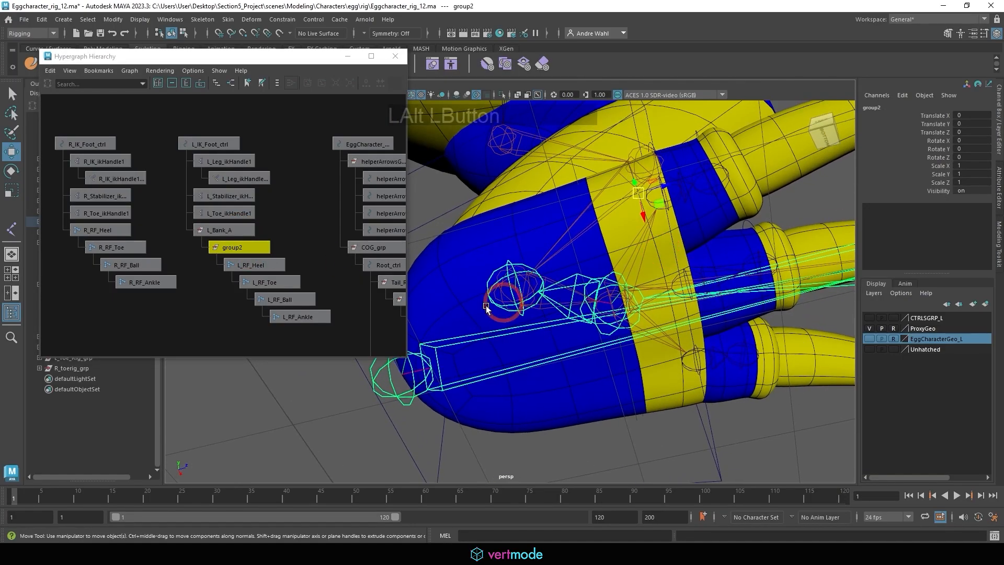
click(253, 266)
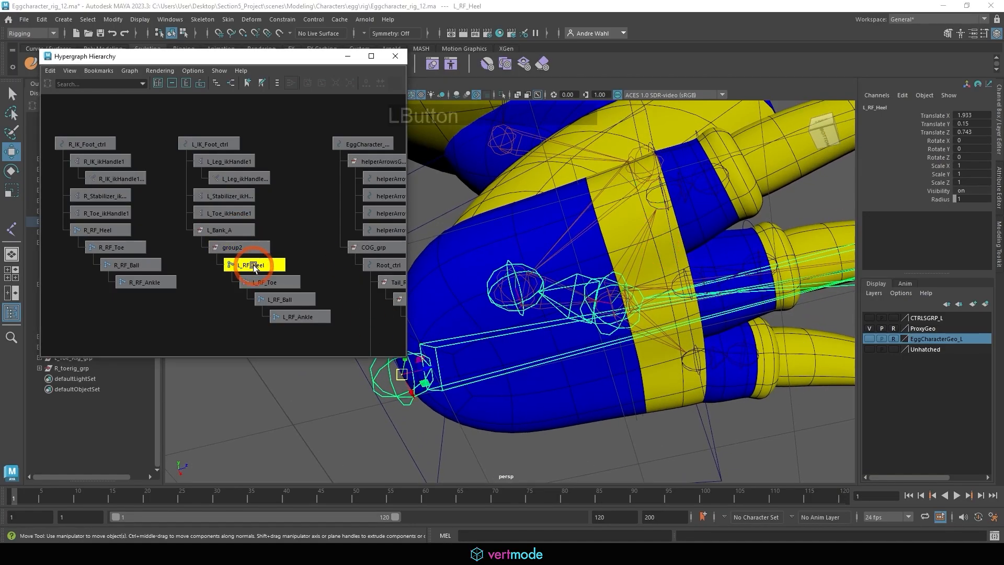
click(230, 234)
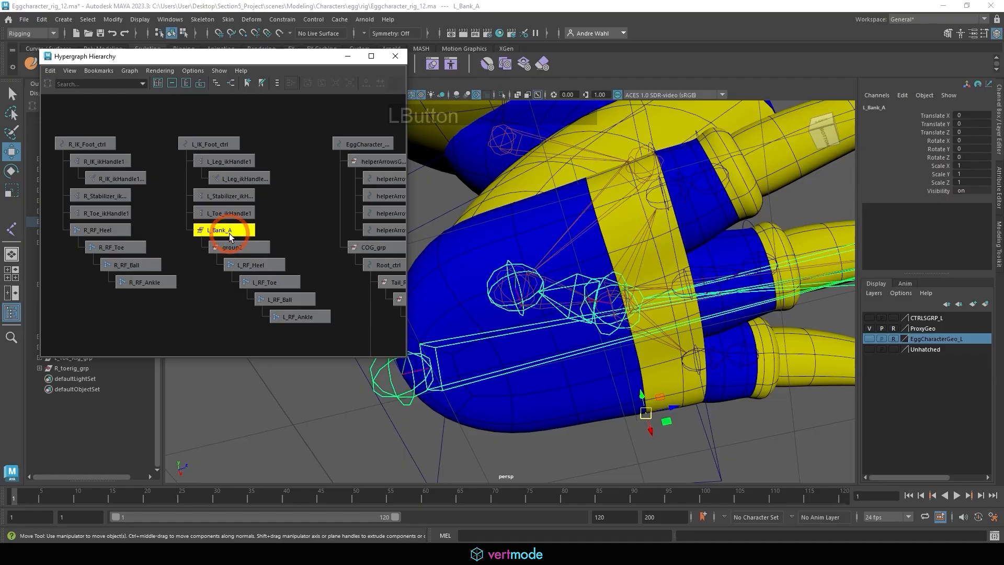
Step: Snap group2's pivot to a vertex on the bottom of the left foot's inner edge
click(234, 247)
alt+drag(496, 251, 657, 231)
key(d)
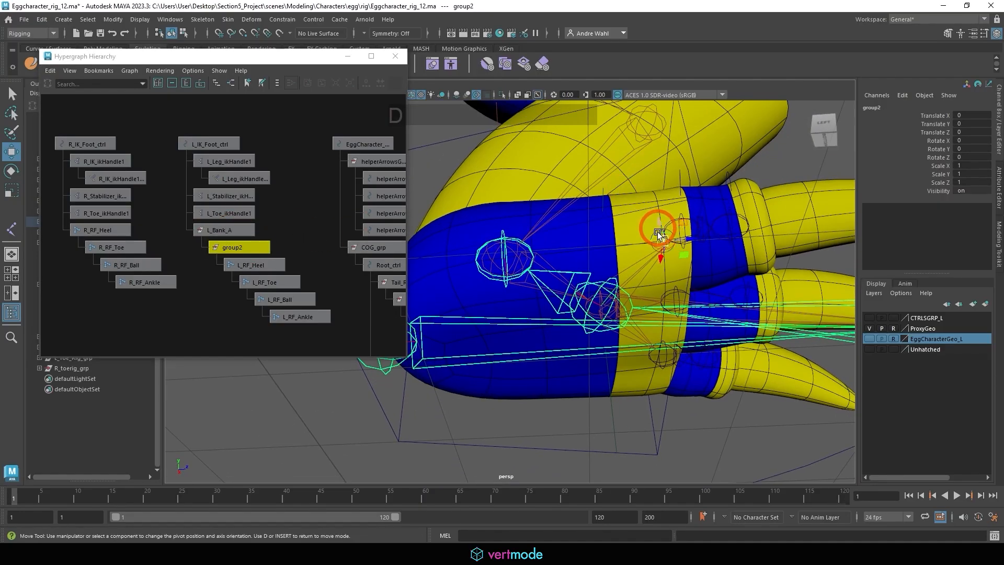
key(v)
middle_drag(657, 231, 625, 249)
key(d)
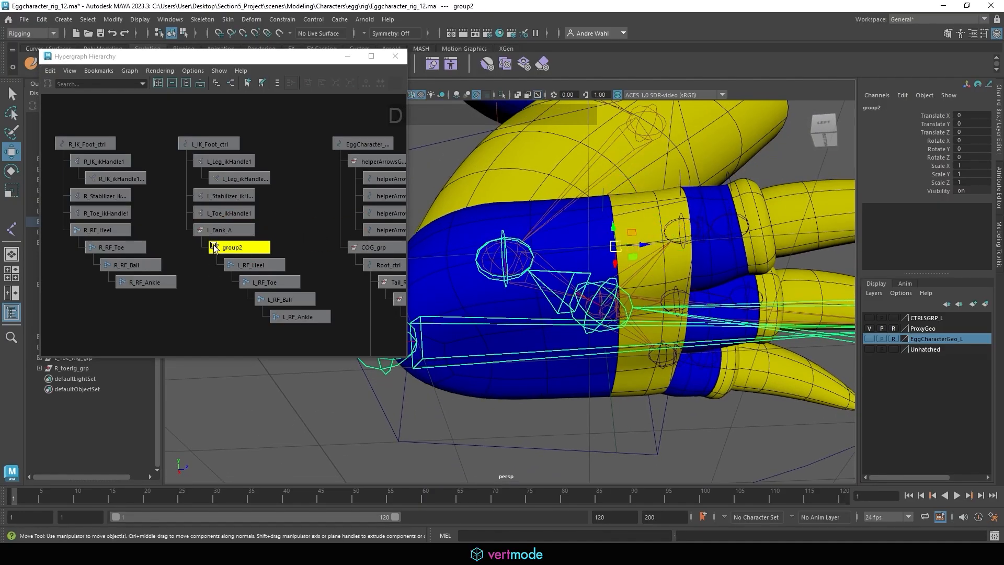
Step: Rename group2 inside L_Bank_A as L_Bank_B, reusing the name copied from L_Bank_A
click(484, 207)
click(885, 103)
right_click(885, 104)
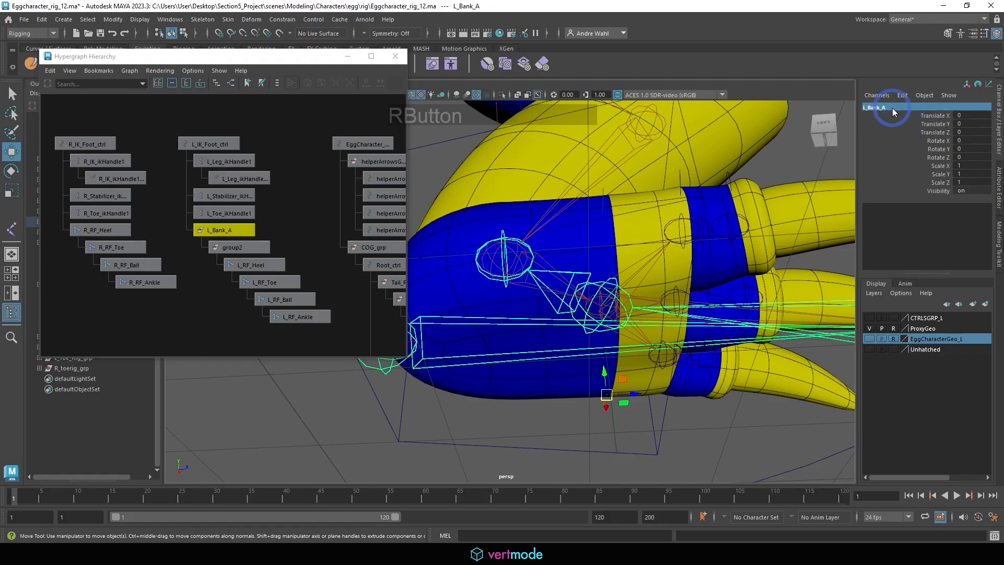
double_click(892, 108)
key(ctrl+c)
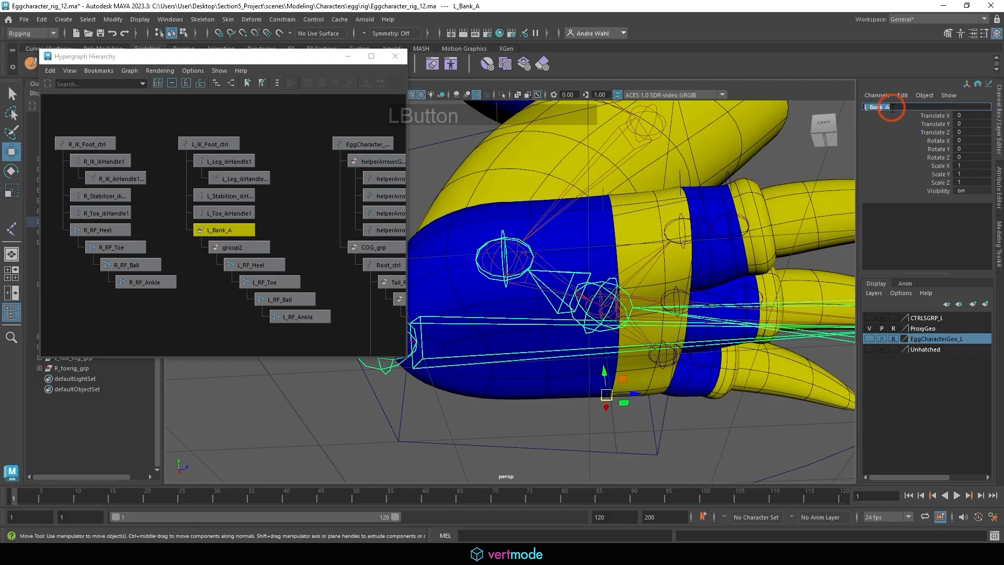
click(253, 244)
double_click(889, 107)
key(ctrl+v)
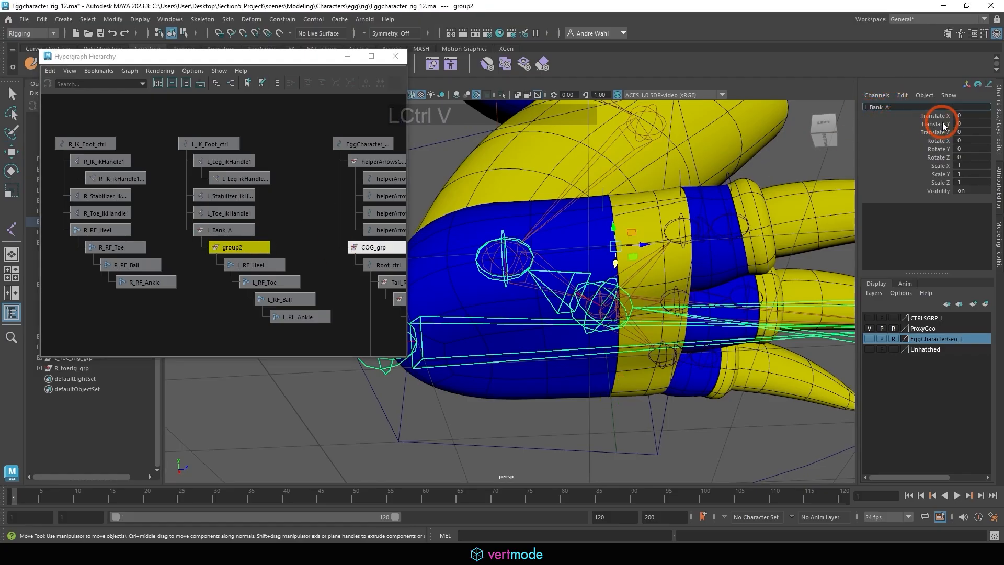
key(BackSpace)
text(B)
key(Return)
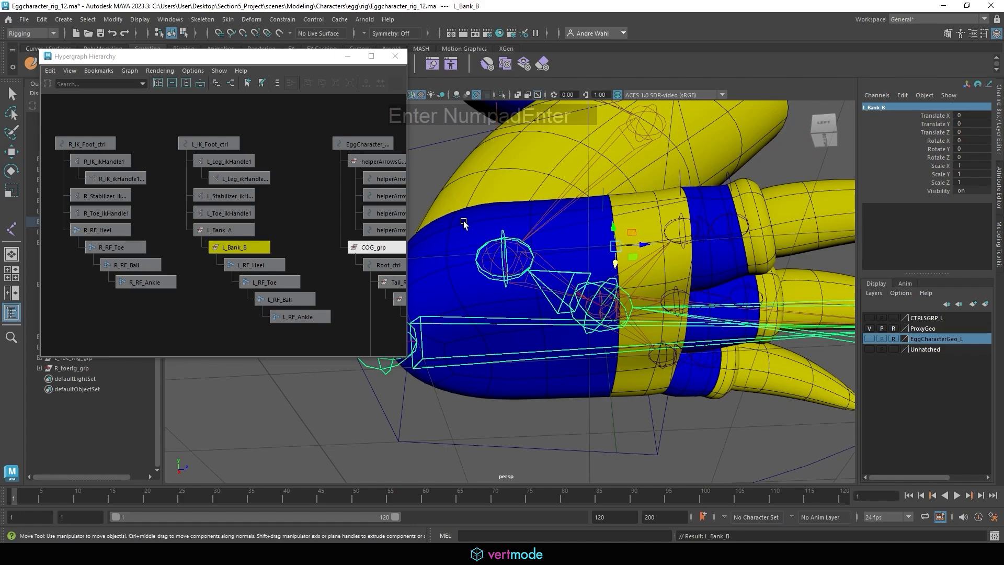
Step: Test the left foot's sideways roll by rotating L_Bank_A and L_Bank_B, undoing each rotation
click(208, 230)
alt+drag(608, 294, 496, 311)
alt+right_drag(695, 319, 657, 280)
key(e)
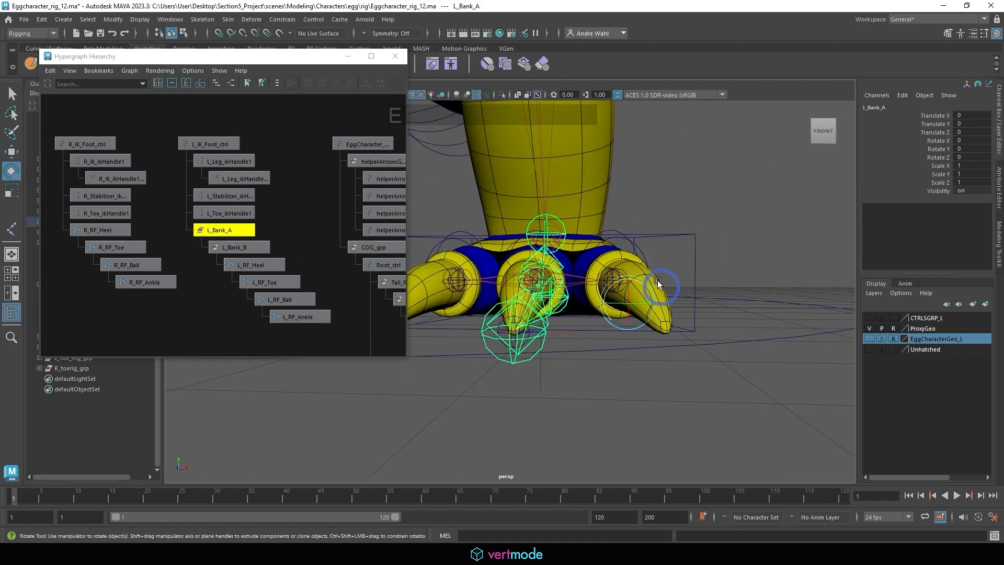
drag(623, 274, 639, 283)
key(ctrl+z)
click(251, 248)
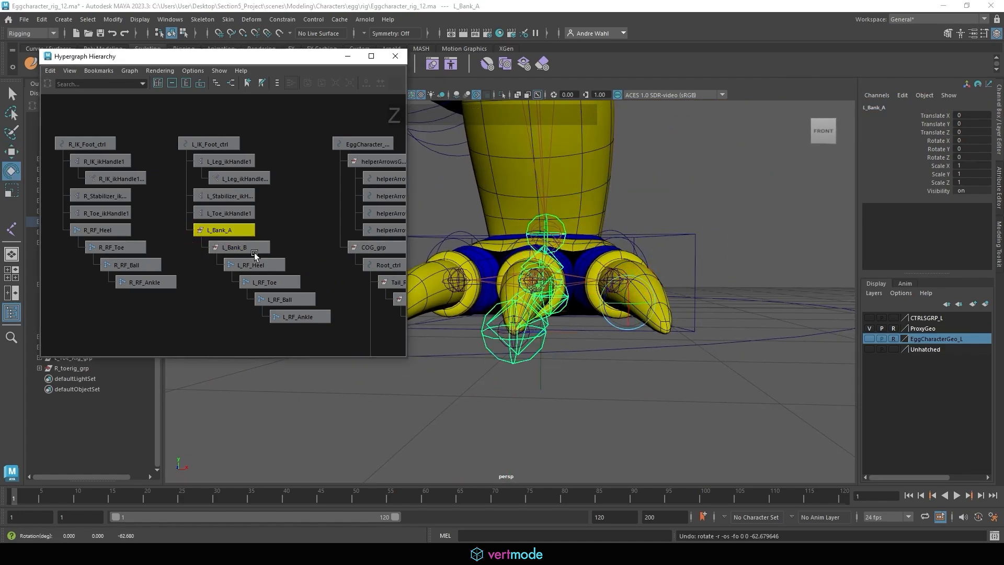
mouse_move(482, 287)
mouse_down()
mouse_move(431, 253)
mouse_move(489, 296)
mouse_up()
key(ctrl+z)
Step: Group the right foot's R_RF_Heel joint under R_IK_Foot_ctrl
click(748, 195)
alt+middle_drag(747, 195, 792, 230)
alt+drag(792, 230, 676, 287)
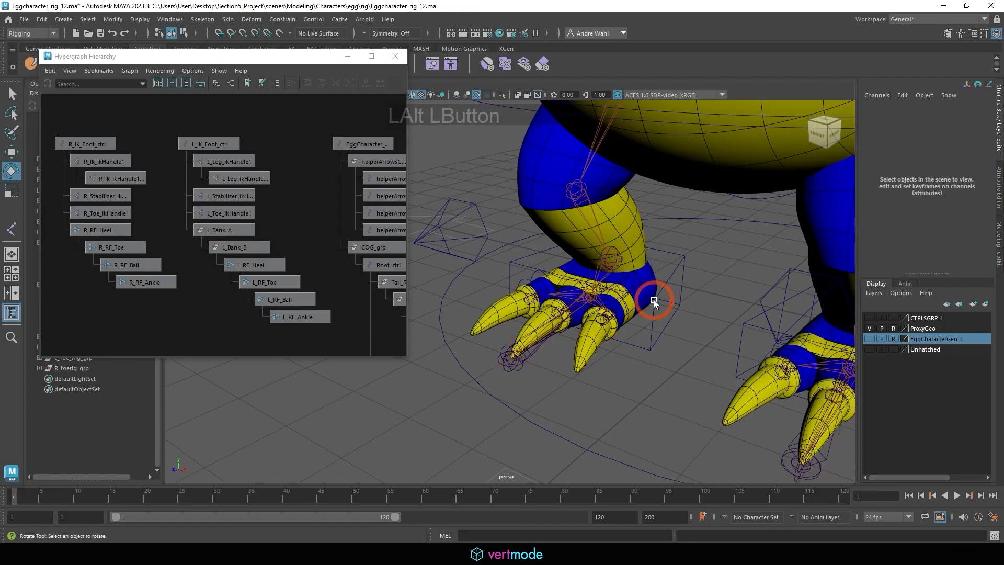
click(653, 300)
alt+right_drag(614, 303, 784, 287)
alt+drag(784, 287, 740, 296)
click(684, 284)
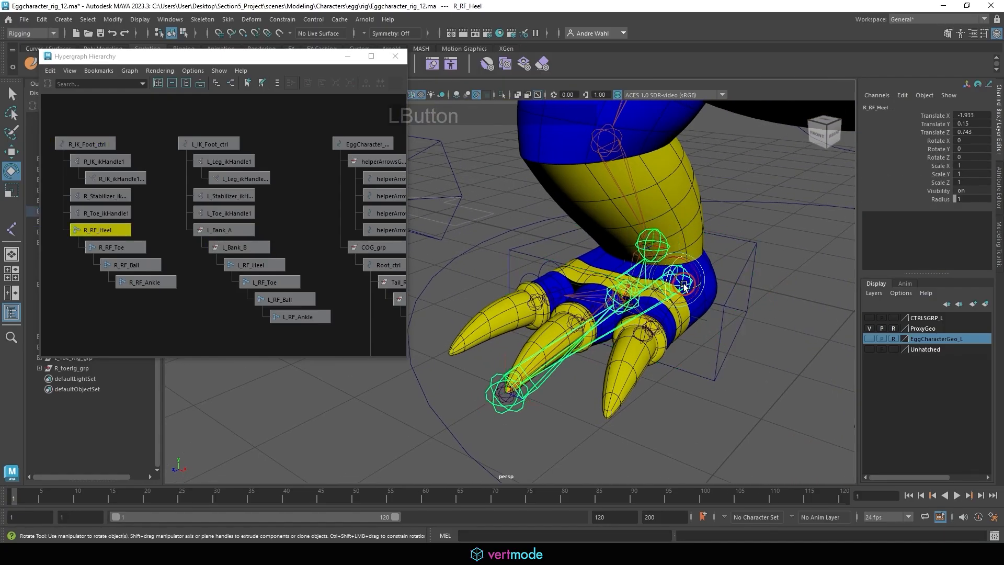
alt+right_drag(208, 251, 336, 274)
alt+middle_drag(336, 273, 313, 246)
key(ctrl+g)
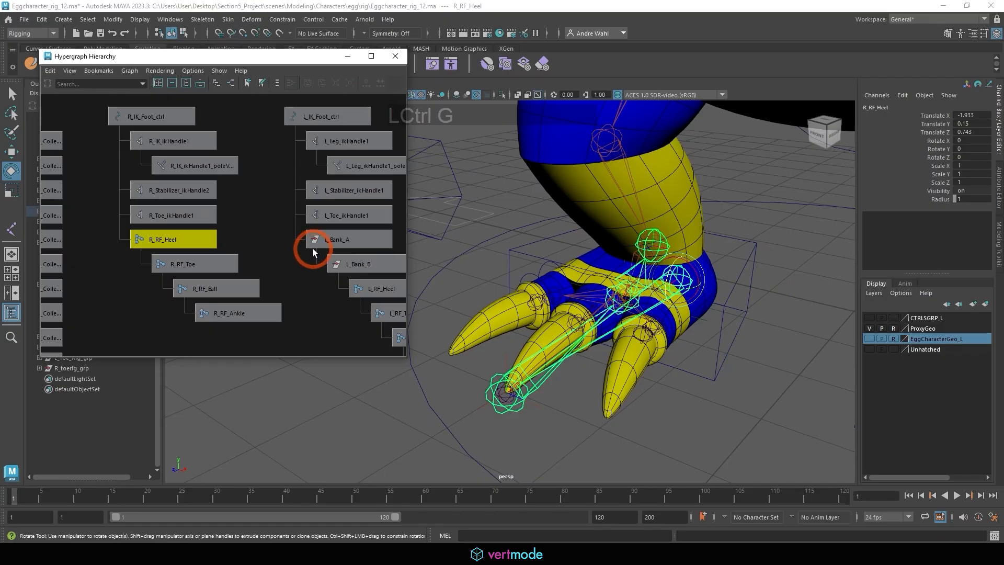
Step: Snap the new group's pivot to a vertex on the bottom of the right foot's inner edge
alt+middle_drag(659, 289, 638, 236)
key(w)
alt+right_drag(643, 262, 779, 293)
alt+drag(779, 293, 634, 287)
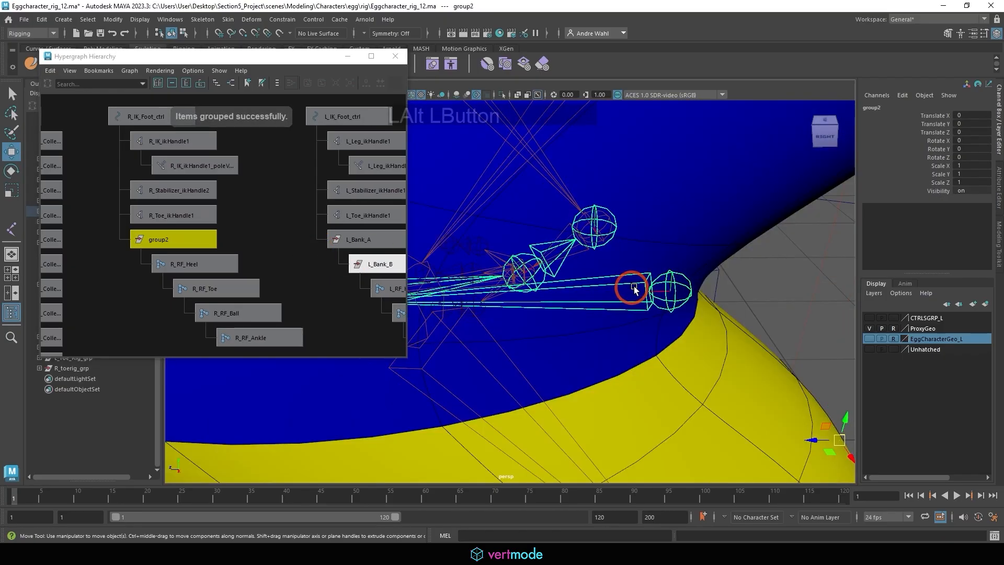
alt+right_drag(634, 288, 715, 285)
alt+drag(715, 284, 582, 290)
key(d)
key(v)
middle_drag(584, 275, 576, 271)
alt+right_drag(645, 282, 564, 264)
alt+drag(565, 264, 620, 270)
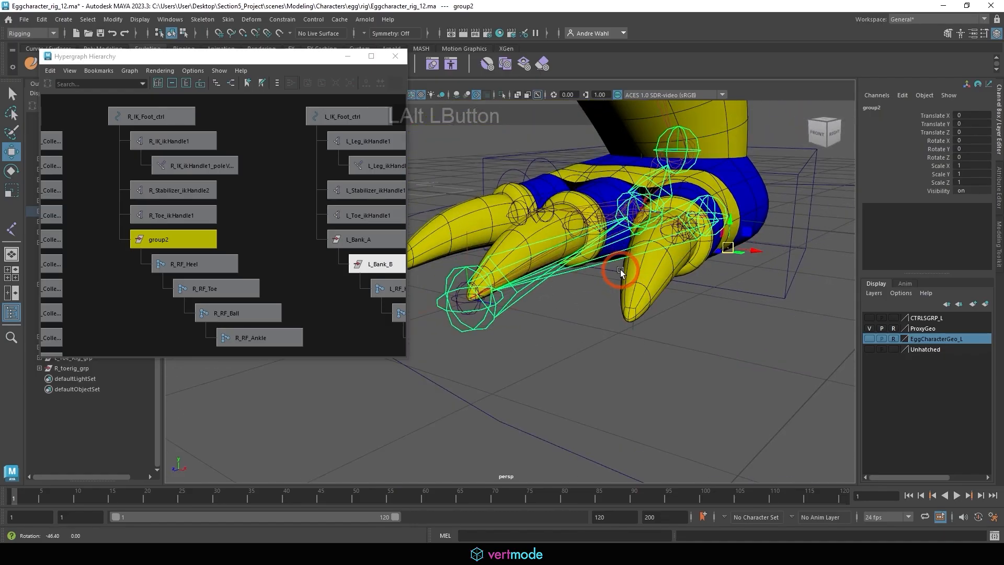
Step: Check the new group's pivot side against L_Bank_A and rename the right foot's group2 as R_Bank_B
click(883, 107)
alt+middle_drag(716, 196, 656, 196)
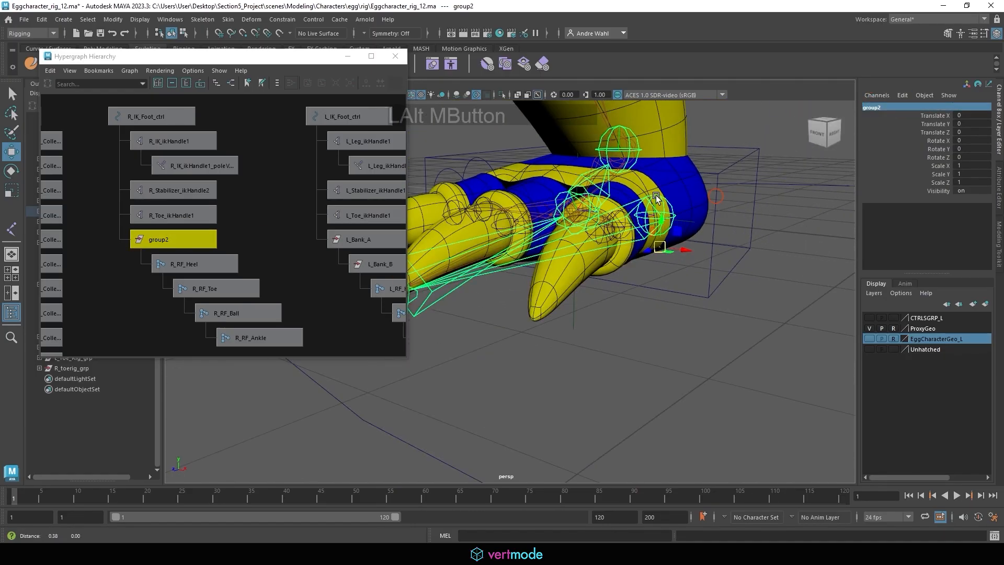
alt+drag(655, 195, 598, 201)
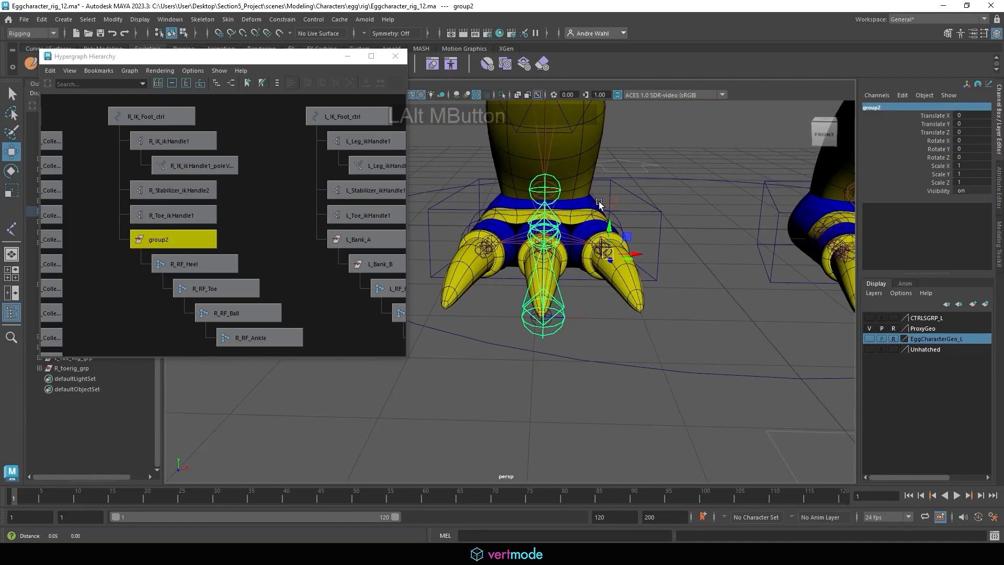
click(362, 246)
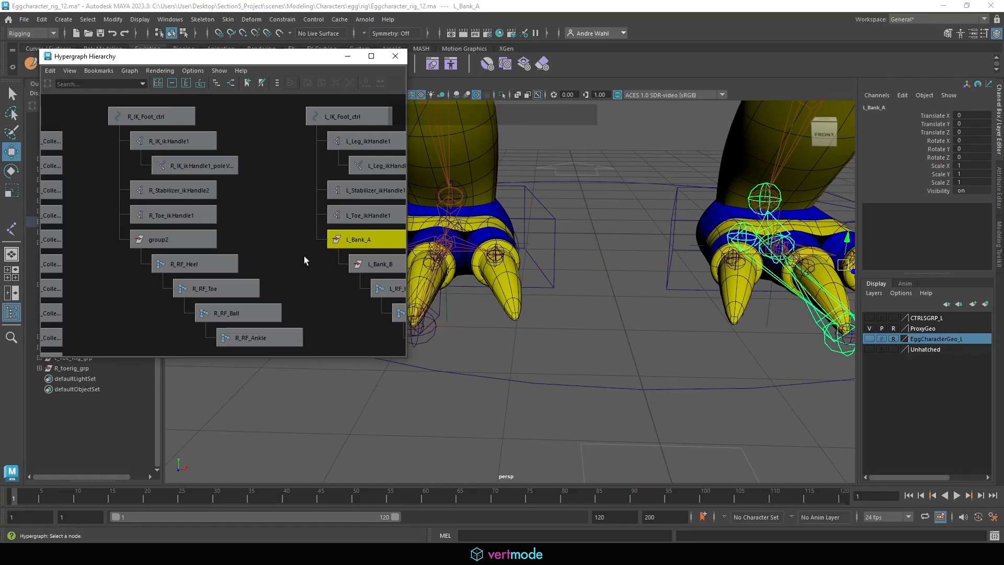
click(181, 239)
click(878, 114)
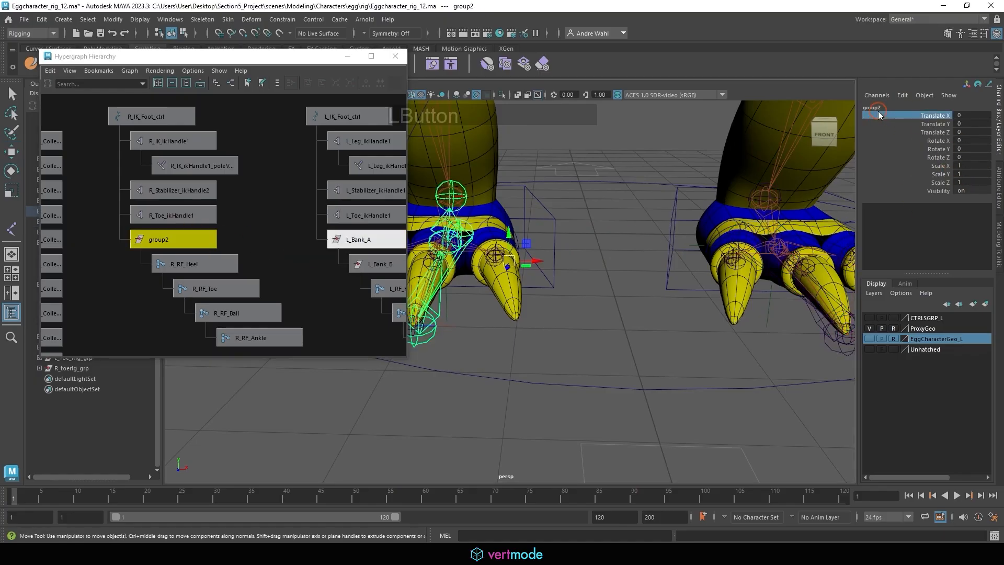
double_click(870, 108)
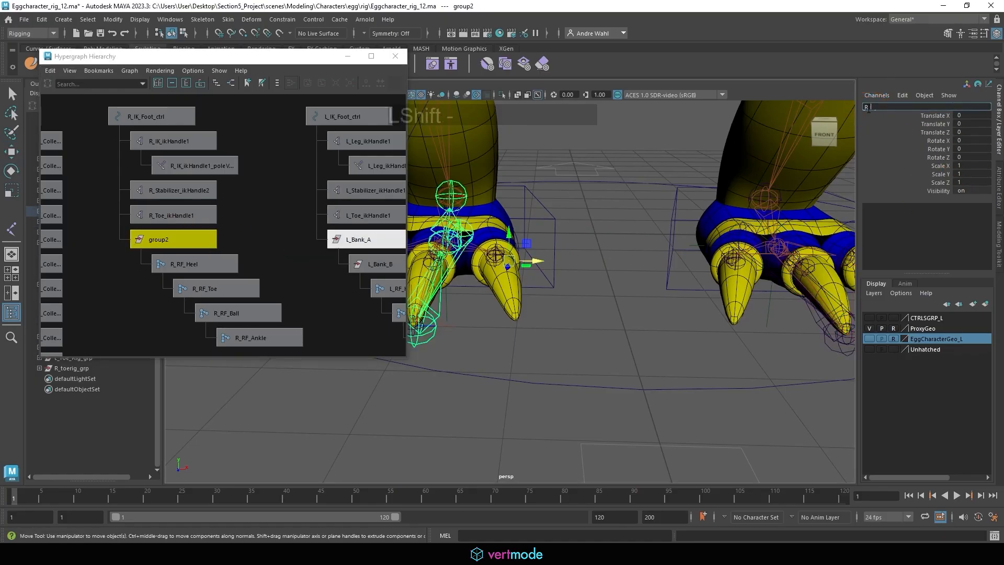
key(Return)
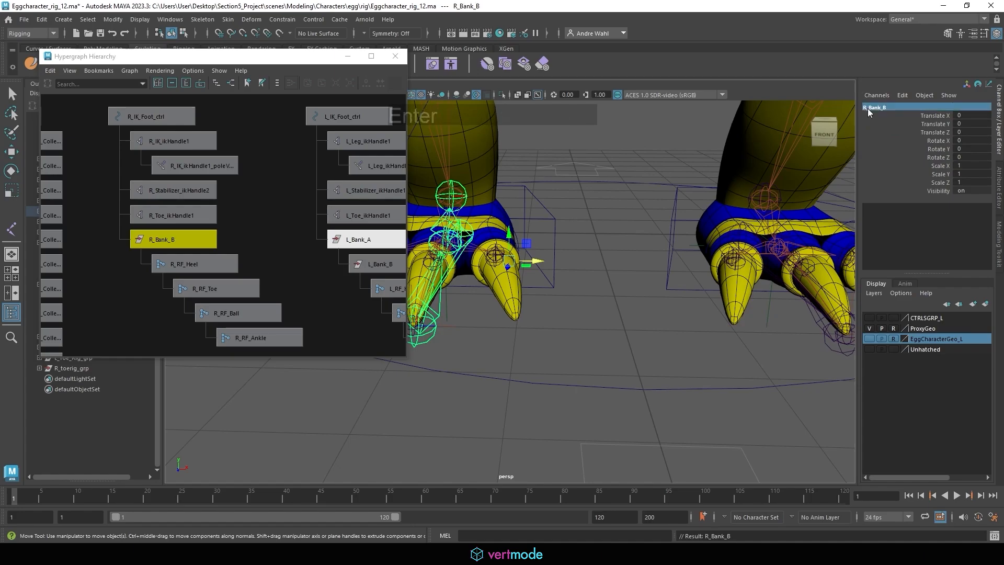
Step: Group R_Bank_B and snap the new parent group's pivot to the bottom of the right foot's outer edge
click(162, 240)
key(ctrl+g)
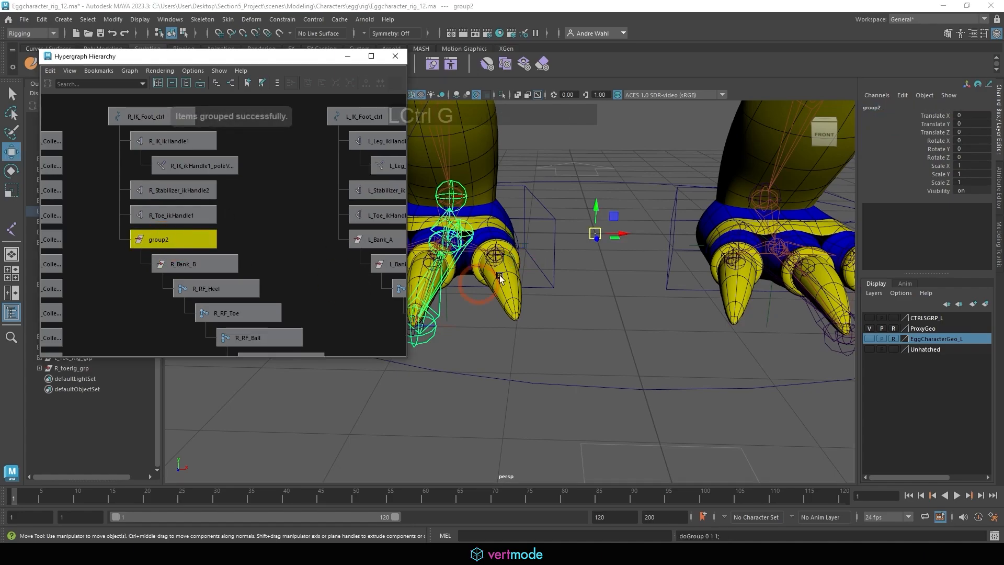
alt+middle_drag(500, 274, 717, 243)
alt+drag(717, 243, 834, 268)
alt+middle_drag(833, 267, 441, 312)
alt+drag(441, 312, 657, 323)
alt+drag(569, 336, 607, 345)
key(d)
middle_click(549, 261)
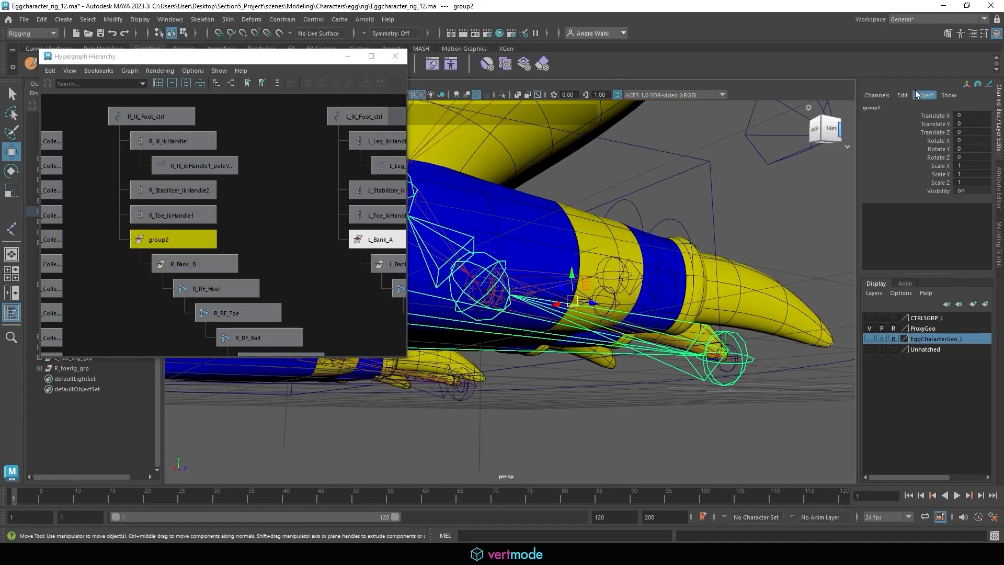
Step: Rename the parent group above R_Bank_B as R_Bank_A
double_click(883, 104)
text(R_)
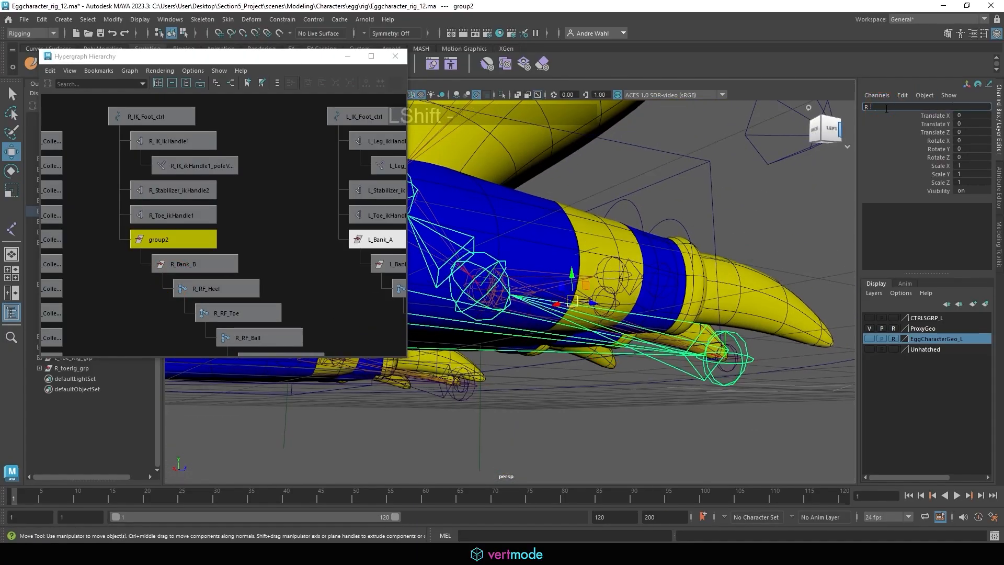
text(Bank_A)
key(Return)
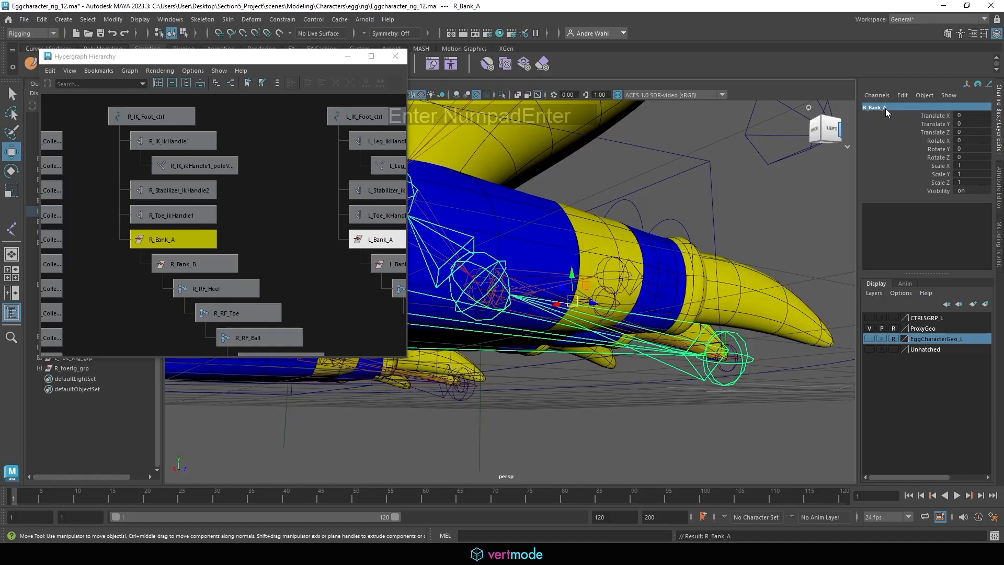
alt+right_drag(601, 230, 525, 250)
alt+drag(525, 250, 395, 315)
alt+right_drag(747, 314, 679, 313)
alt+drag(680, 313, 581, 295)
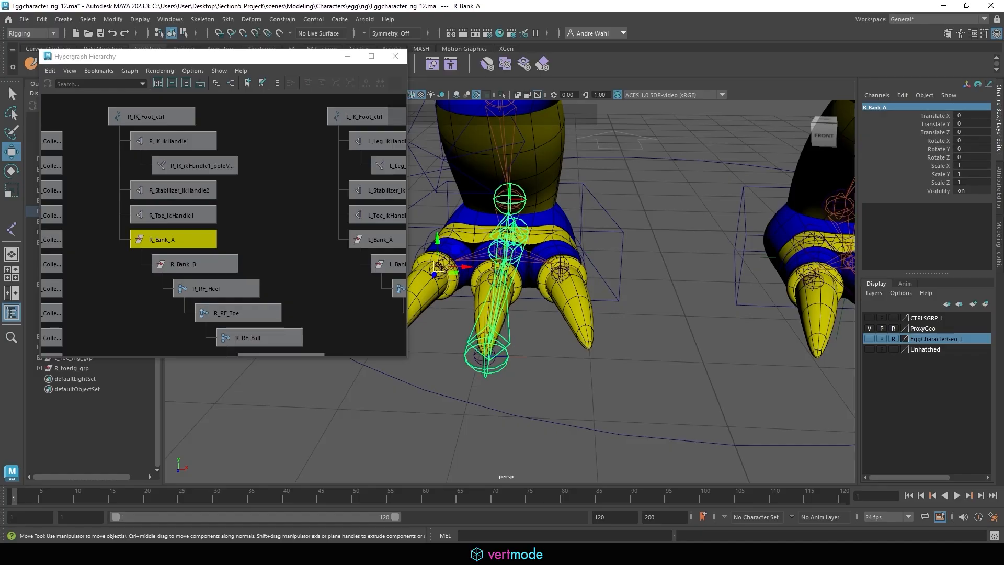
Step: Hide the ProxyGeo display layer so the left foot's rig is exposed
alt+middle_drag(398, 299, 502, 292)
alt+drag(502, 293, 554, 299)
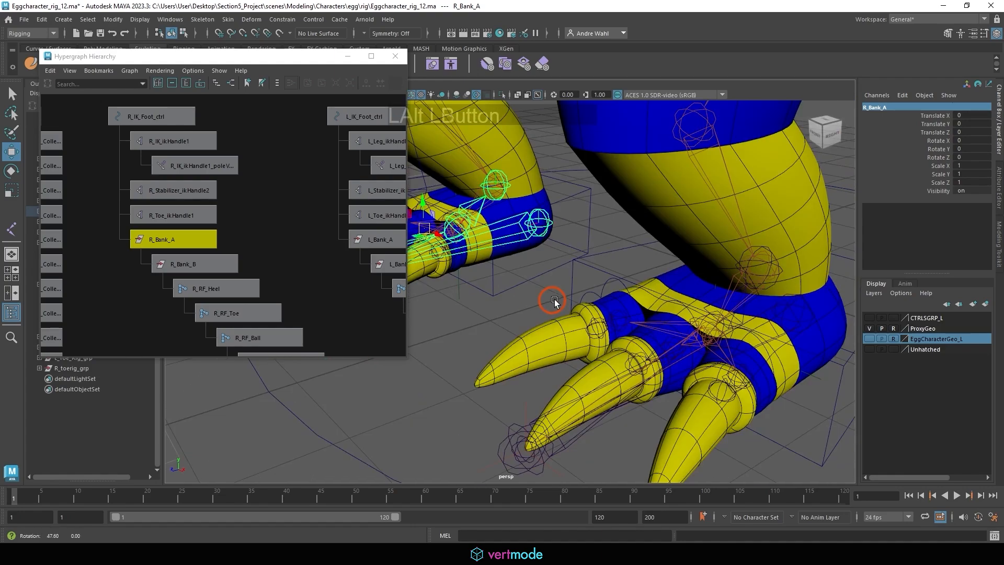
alt+middle_drag(554, 299, 457, 250)
click(869, 328)
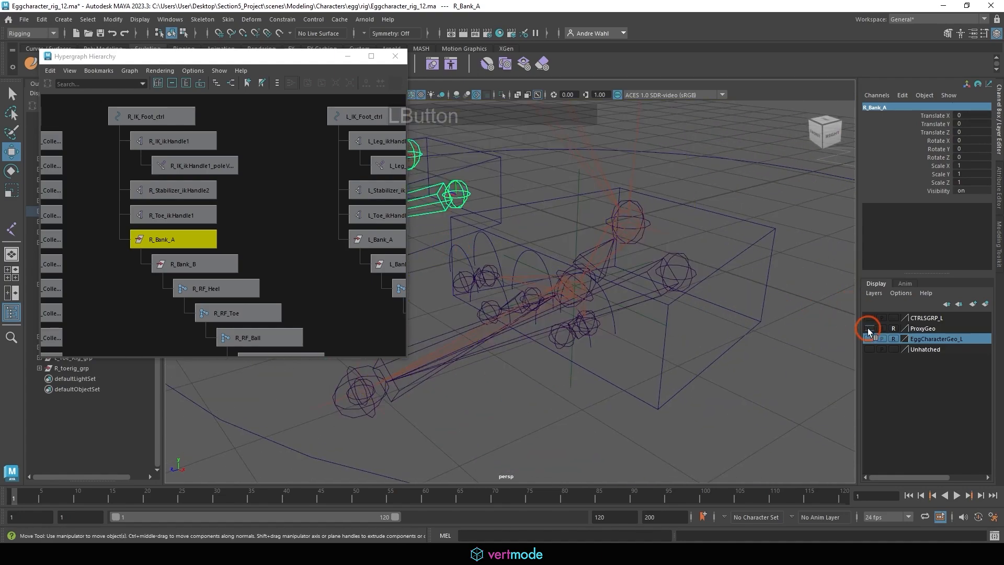
Step: Parent L_Leg_ikHandle1 under the left foot's reverse-foot ankle joint, L_RF_Ankle
click(657, 231)
alt+middle_drag(656, 231, 649, 253)
alt+right_drag(649, 253, 723, 298)
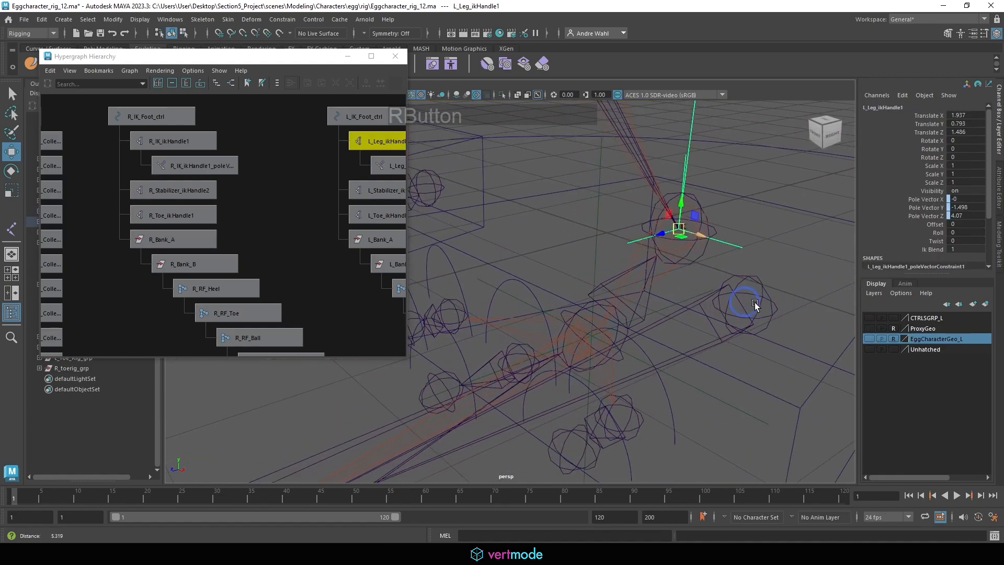
shift+click(702, 258)
key(p)
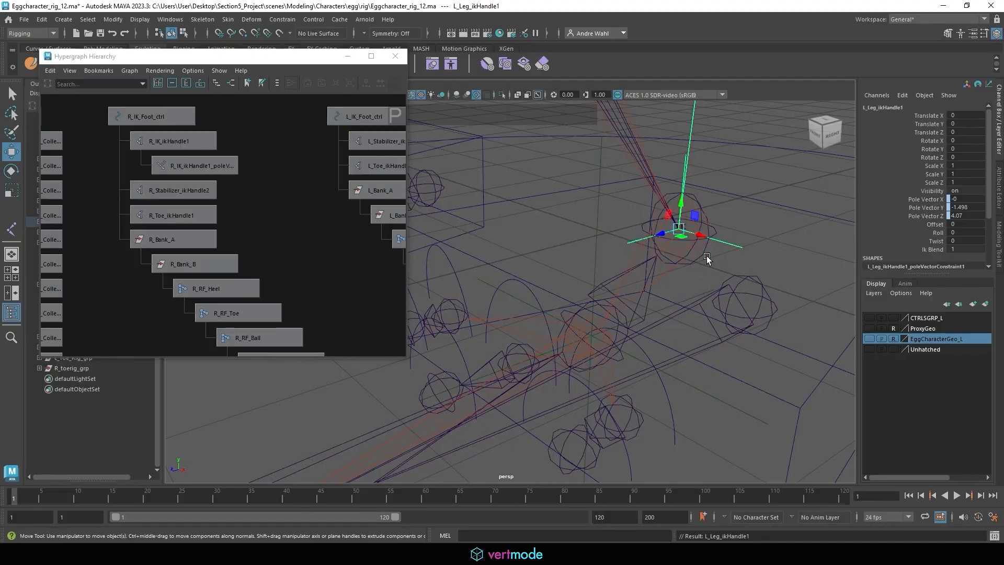
Step: Look for L_Stabilizer_ikHandle1 among the overlapping wireframes at the ball of the left foot
alt+drag(601, 315, 546, 271)
alt+right_drag(547, 271, 607, 292)
alt+middle_drag(608, 292, 620, 271)
click(739, 306)
alt+right_drag(620, 272, 623, 296)
click(622, 304)
key(ctrl+z)
alt+drag(619, 299, 548, 285)
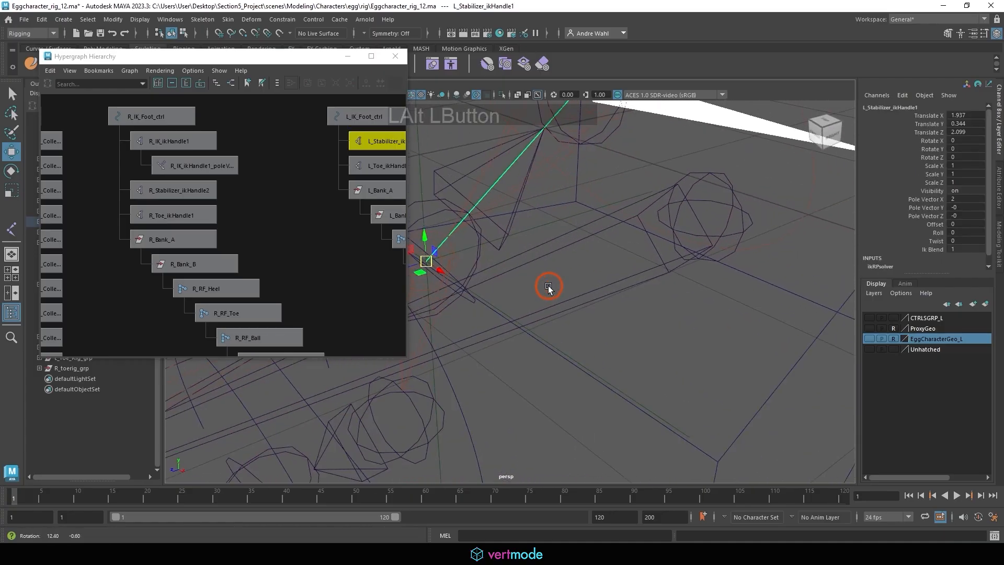
alt+middle_drag(547, 286, 588, 294)
alt+drag(545, 291, 684, 259)
alt+middle_drag(683, 259, 572, 325)
alt+right_drag(572, 325, 715, 259)
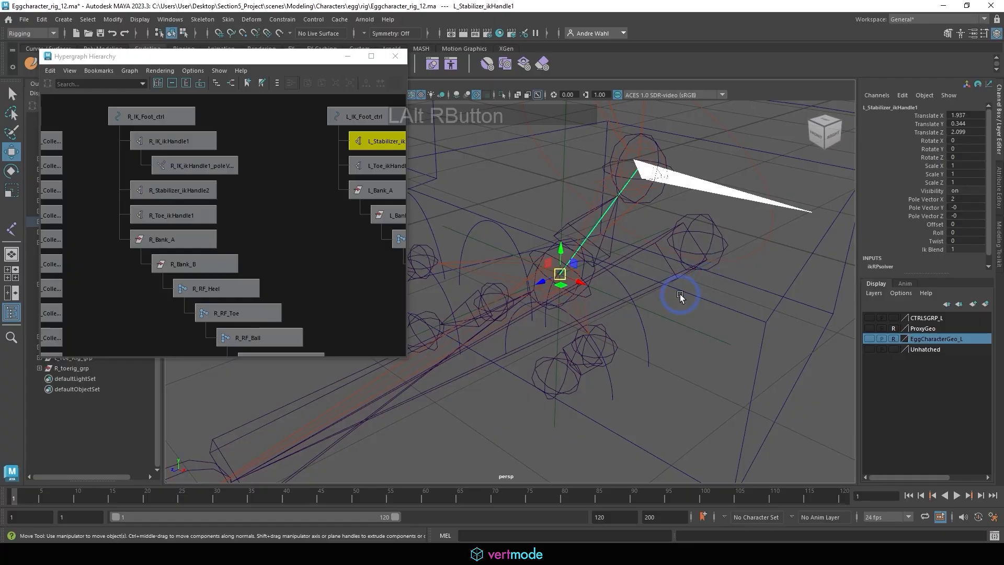
Step: Examine the overlapping locator, joints and IK handles around the left ball to distinguish L_RF_Ball from its neighbours
click(665, 328)
click(656, 309)
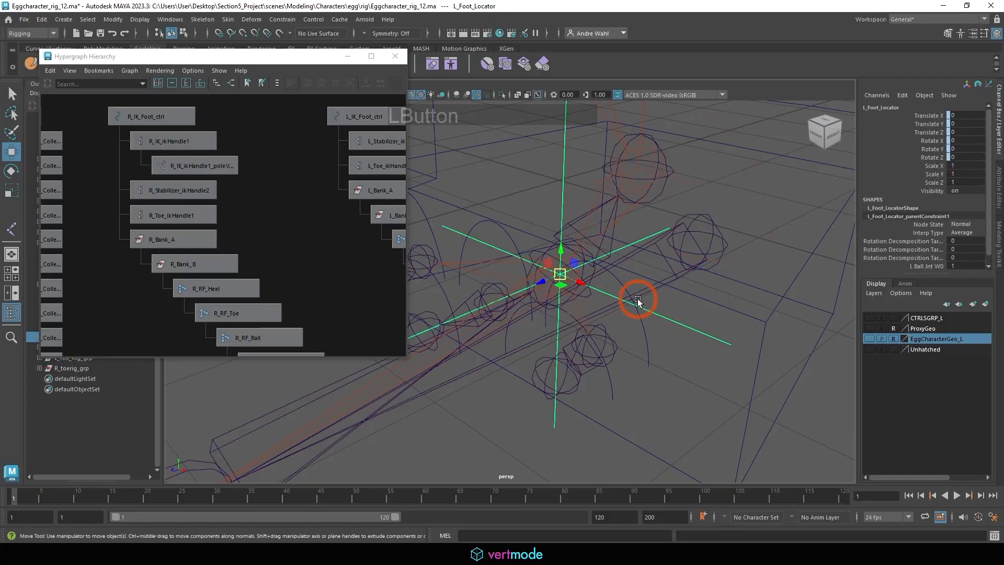
alt+right_drag(638, 298, 734, 327)
click(742, 277)
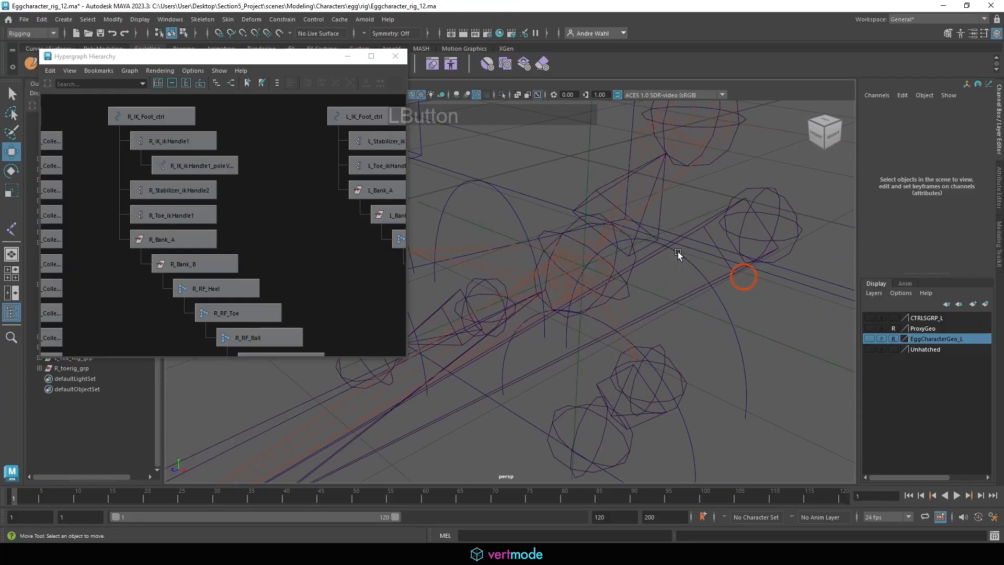
click(626, 220)
click(583, 261)
alt+drag(584, 260, 581, 238)
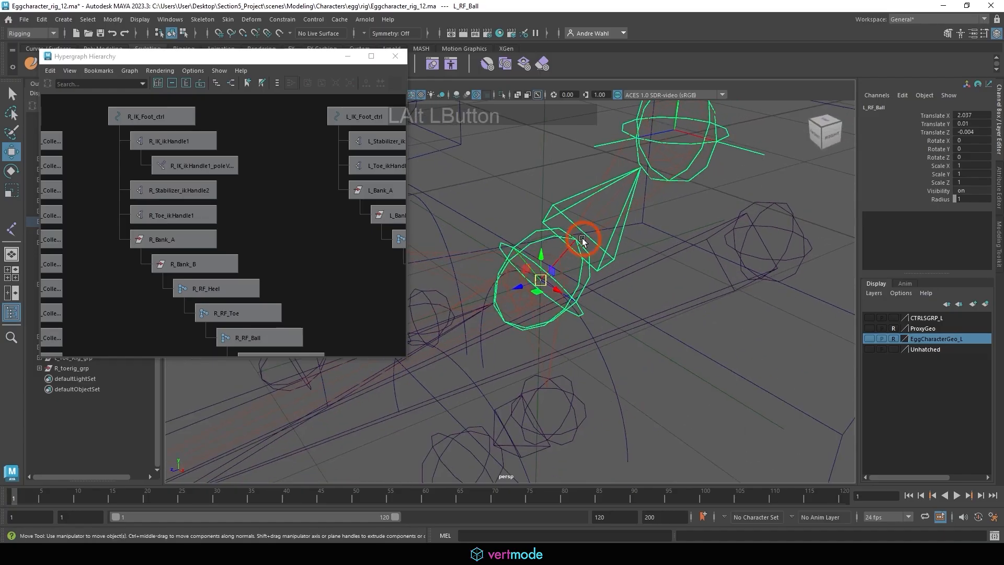
alt+right_drag(593, 234, 650, 251)
click(640, 179)
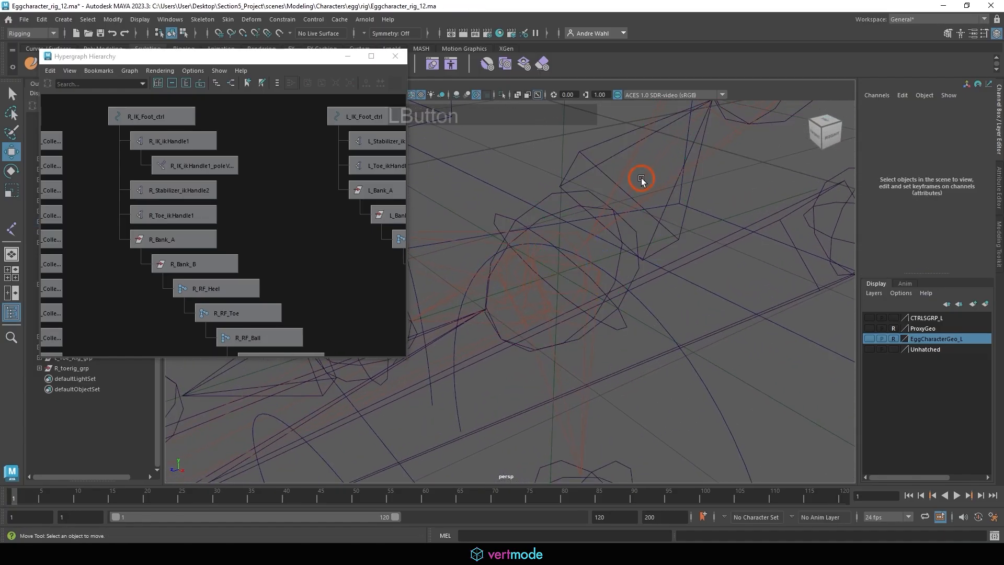
alt+right_drag(639, 179, 576, 186)
alt+middle_drag(589, 269, 541, 287)
click(620, 259)
alt+drag(541, 288, 634, 354)
alt+middle_drag(634, 354, 621, 337)
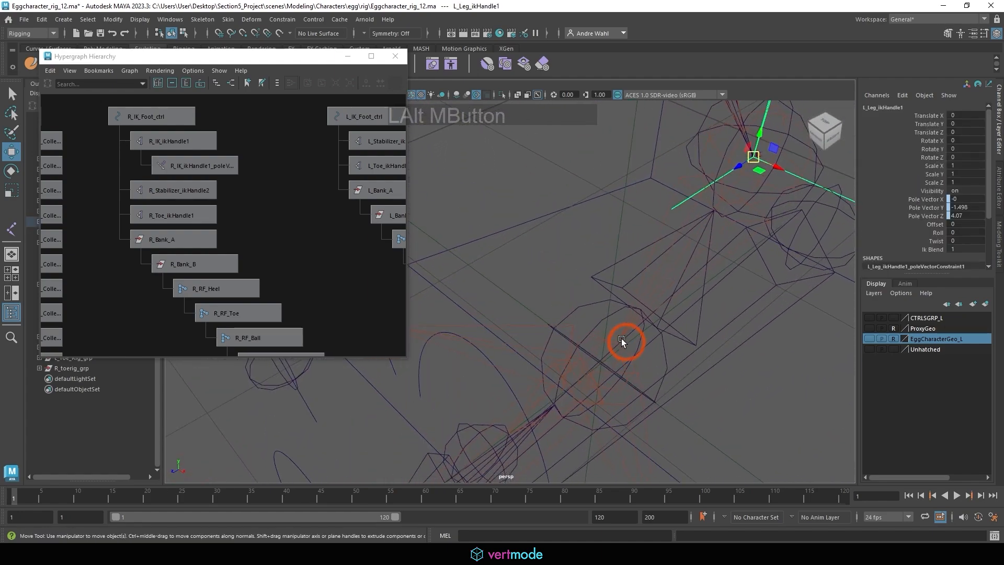
alt+right_drag(621, 337, 650, 348)
alt+drag(651, 349, 625, 347)
click(557, 319)
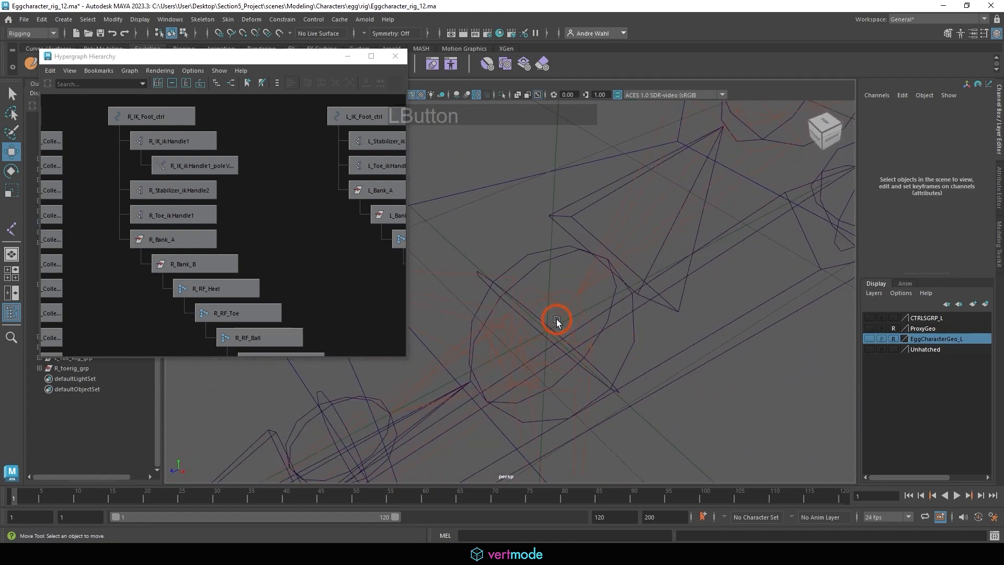
alt+right_drag(560, 318, 535, 353)
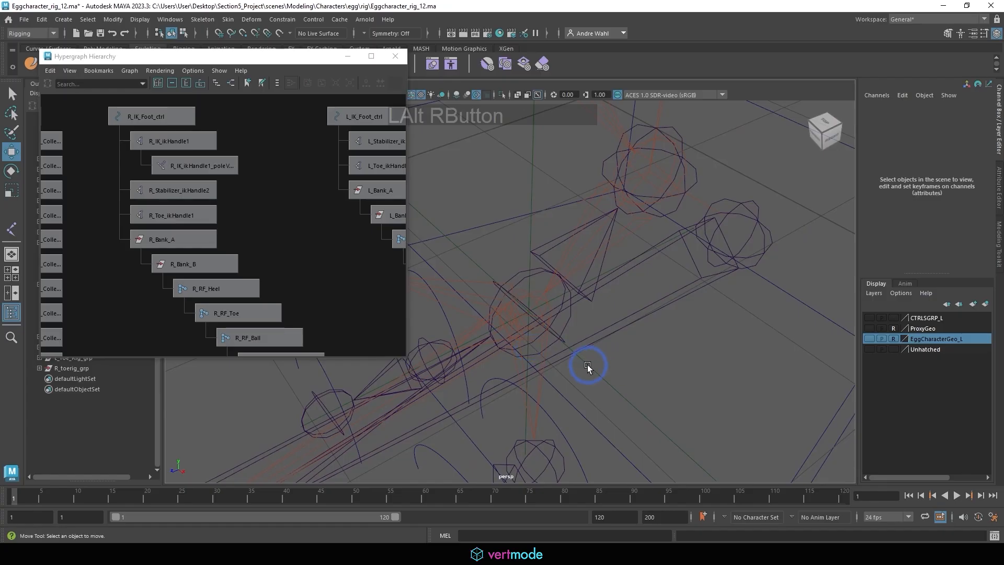
Step: Parent L_Stabilizer_ikHandle1 under the left foot's reverse-foot ball joint, L_RF_Ball
click(530, 311)
alt+right_drag(530, 311, 491, 334)
alt+middle_drag(518, 296, 594, 326)
alt+drag(594, 326, 636, 287)
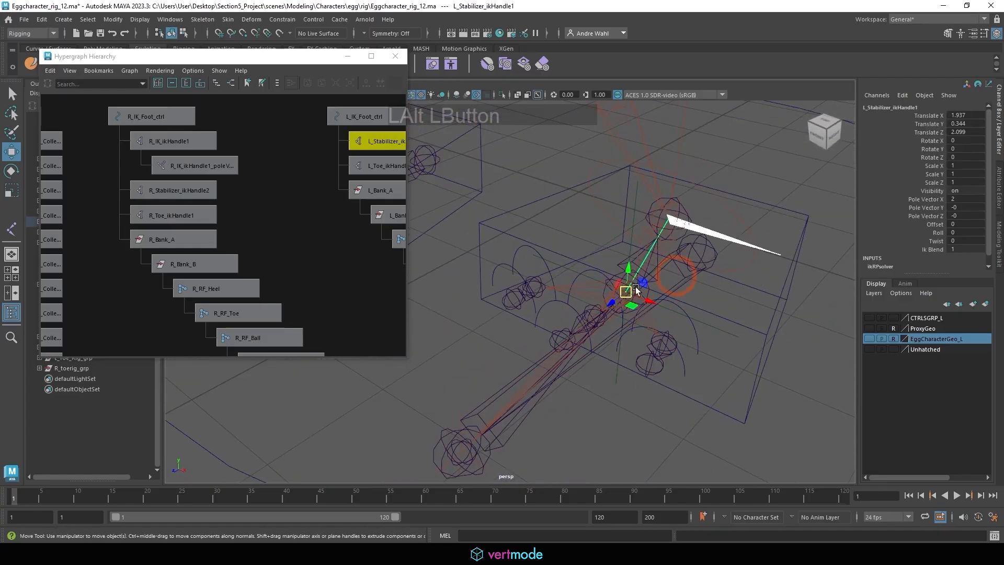
alt+middle_drag(656, 309, 593, 325)
alt+right_drag(593, 324, 688, 311)
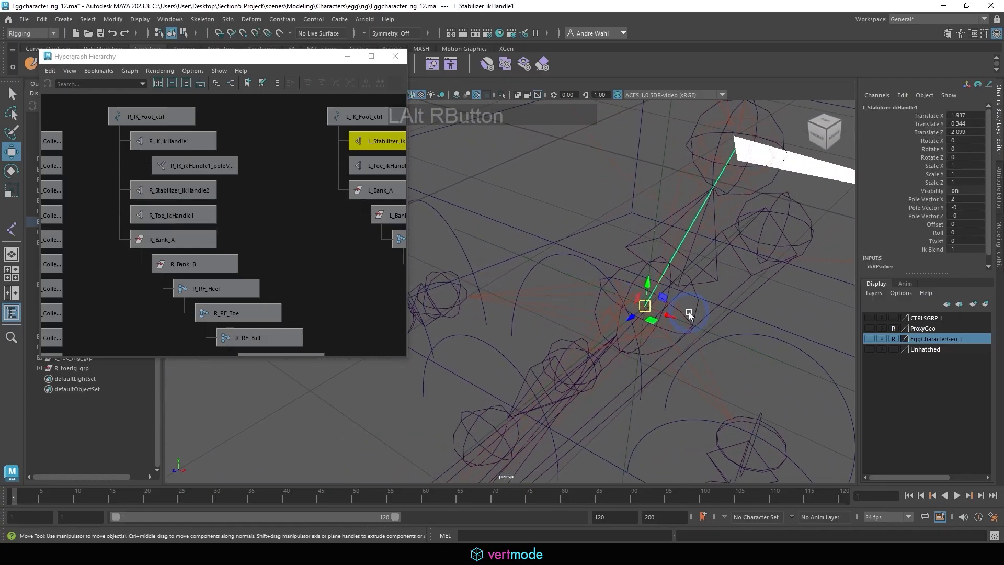
alt+middle_drag(689, 312, 618, 309)
alt+right_drag(619, 309, 694, 316)
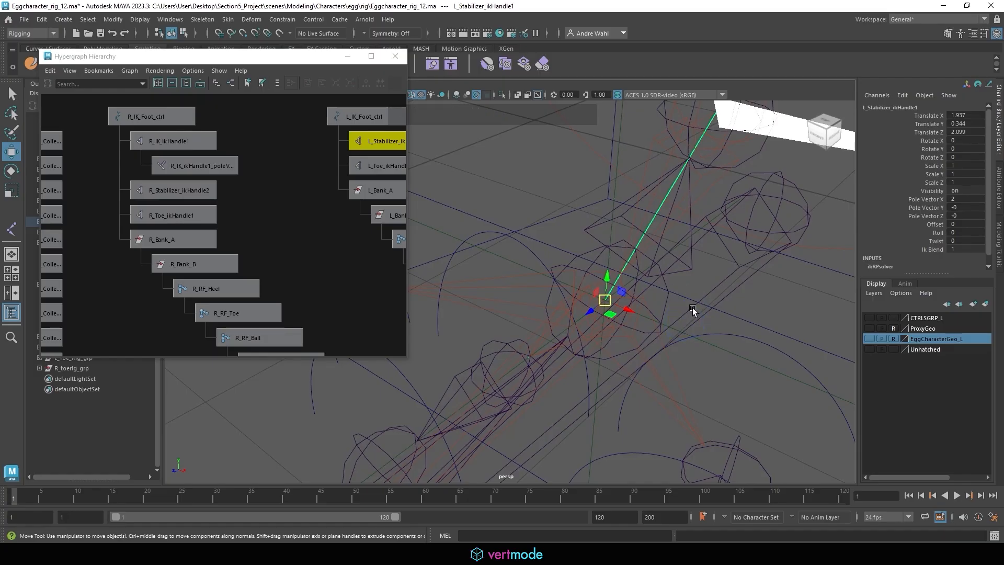
shift+click(664, 302)
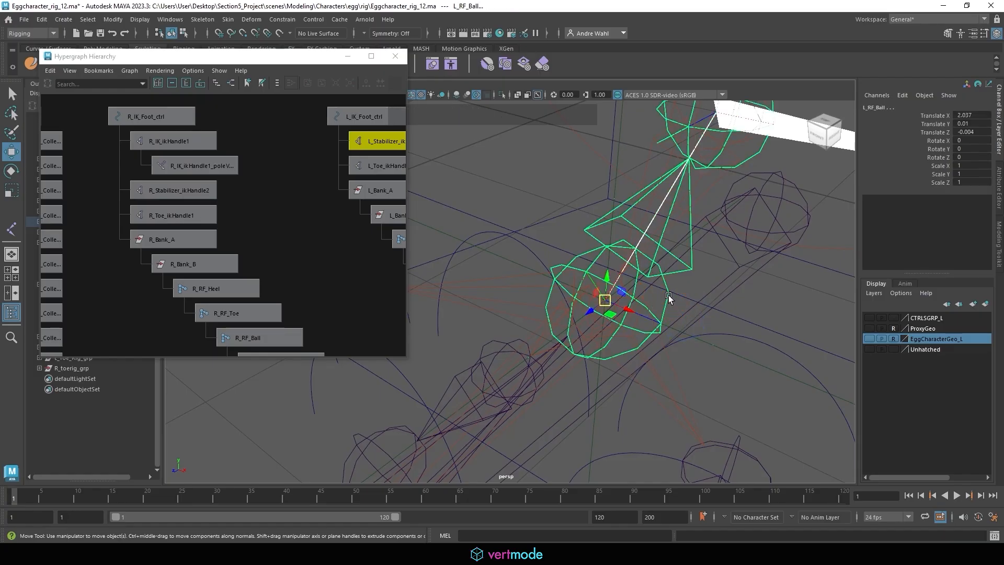
key(p)
Step: Parent L_Toe_ikHandle1 under the left foot's reverse-foot toe joint, L_RF_Toe, and clear the selection
alt+right_drag(653, 311, 486, 313)
alt+middle_drag(486, 313, 541, 247)
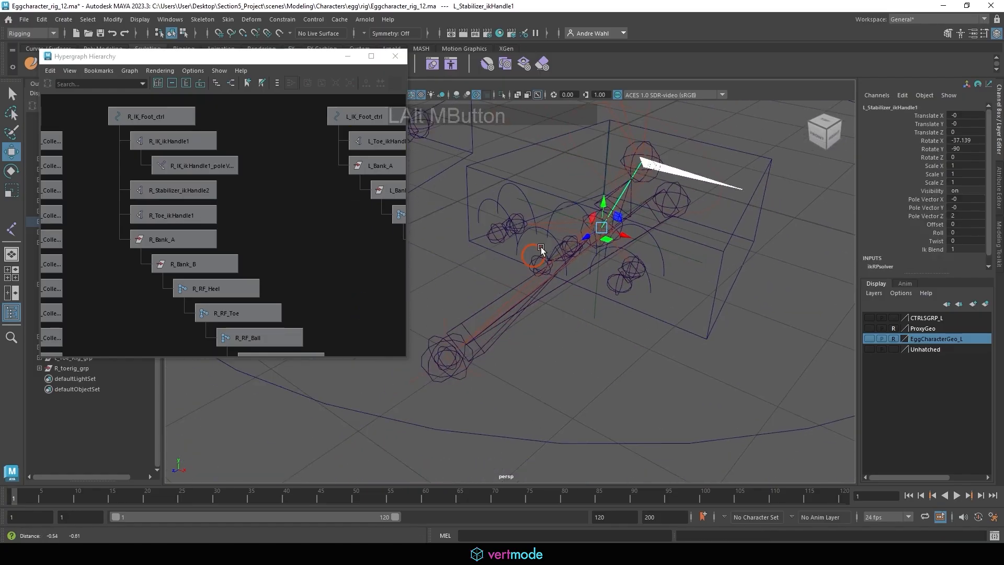
alt+right_drag(540, 246, 652, 358)
alt+middle_drag(652, 358, 554, 348)
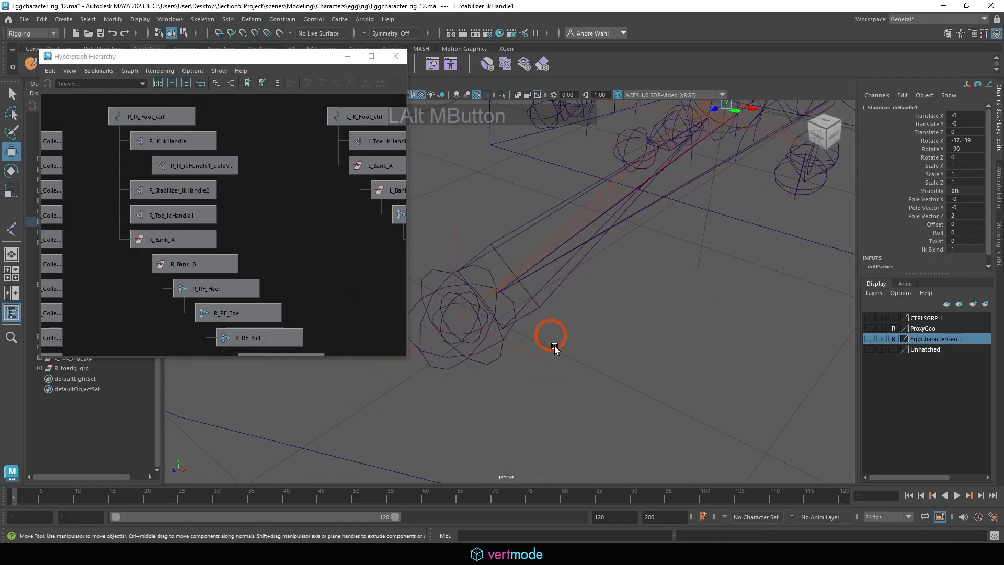
click(519, 347)
shift+click(476, 349)
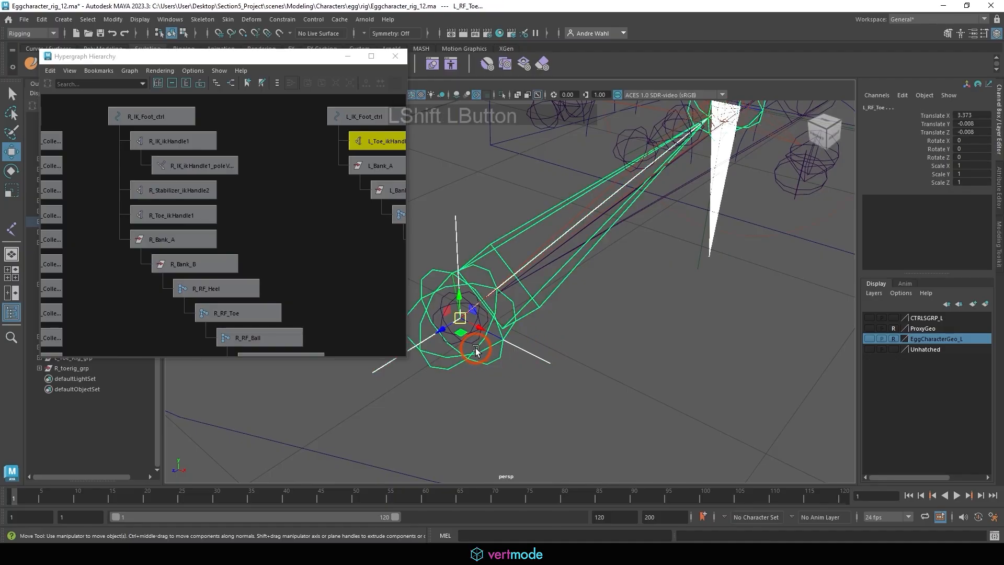
click(582, 347)
Step: Show the ProxyGeo layer, try moving L_IK_Foot_ctrl to test the left foot, and undo the move
click(869, 328)
alt+right_drag(602, 272, 633, 270)
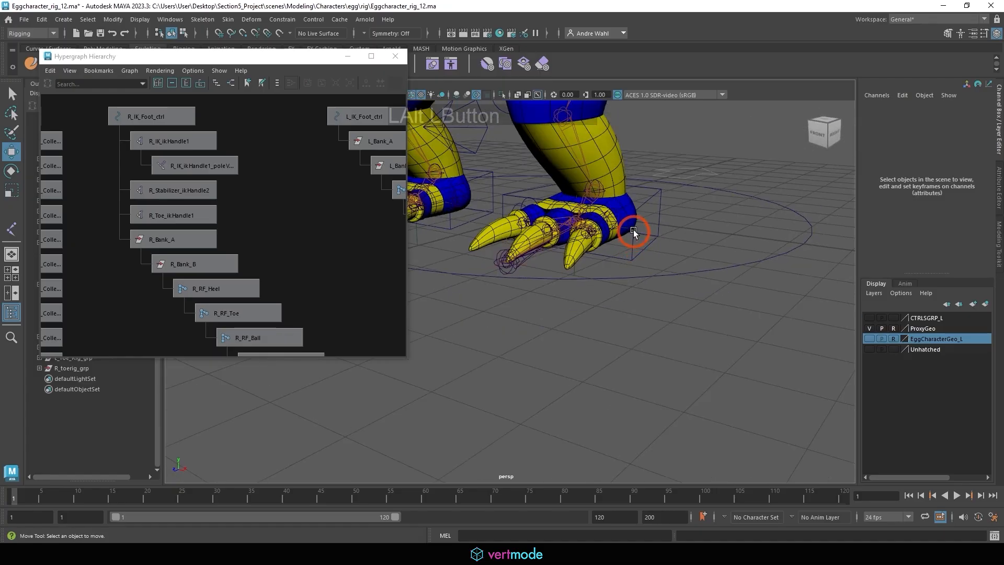
click(635, 235)
alt+drag(640, 246, 533, 290)
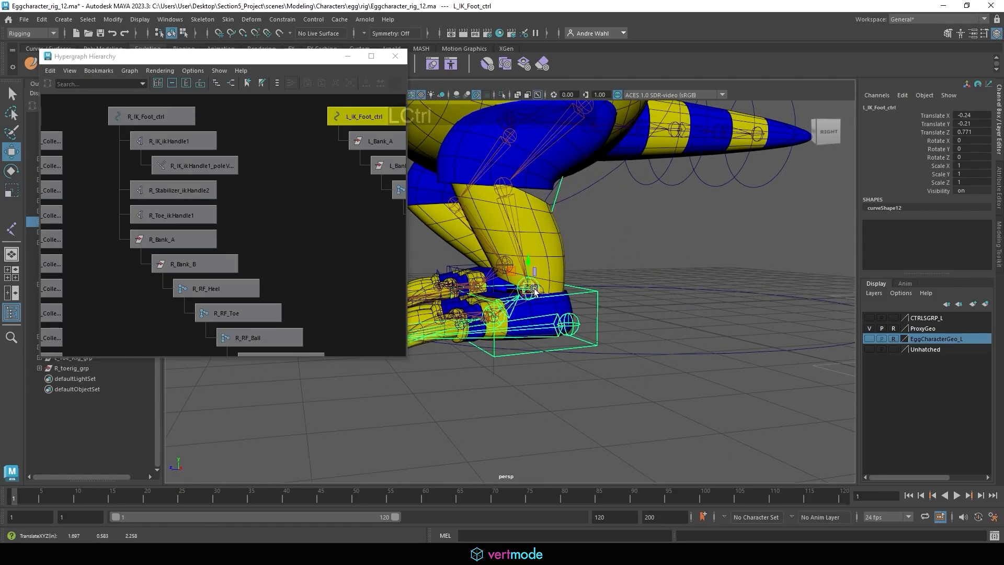
key(ctrl+z)
key(ctrl+z)
Step: Test the outward foot roll by rotating L_Bank_A around Z, and undo the rotation
alt+middle_drag(257, 243, 156, 243)
alt+right_drag(325, 255, 284, 256)
alt+middle_drag(284, 256, 220, 221)
click(230, 152)
alt+drag(595, 251, 726, 265)
key(e)
drag(640, 303, 654, 328)
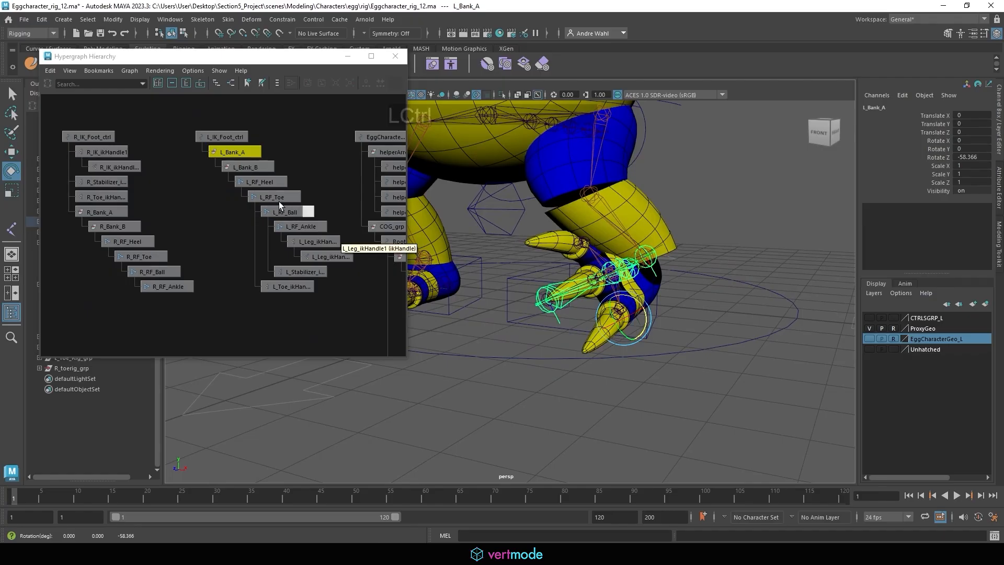
key(ctrl+z)
Step: Test-rotate L_Bank_B and L_Bank_A to compare both sideways rolls of the left foot, undoing each rotation
click(247, 166)
drag(581, 302, 537, 302)
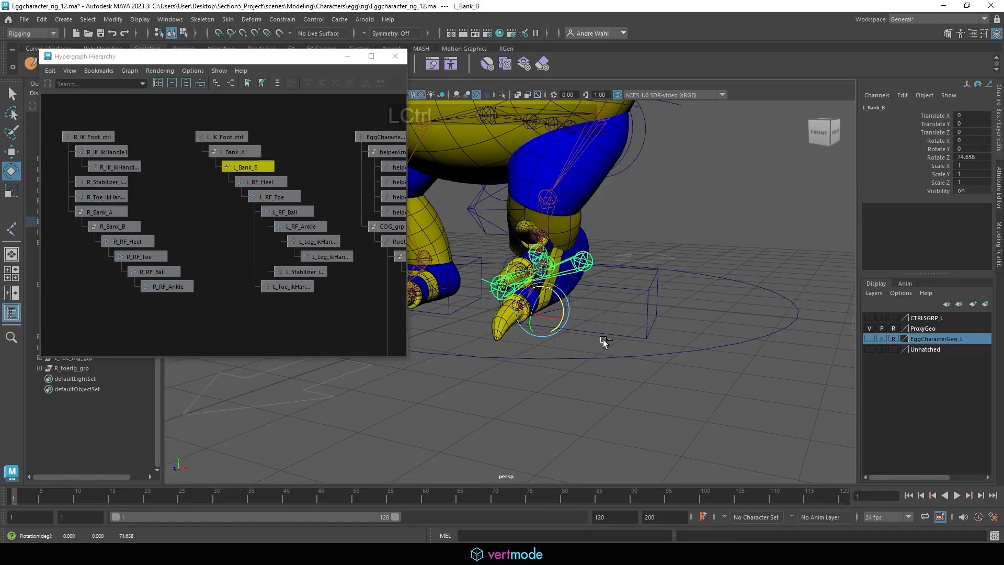
key(ctrl+z)
click(232, 151)
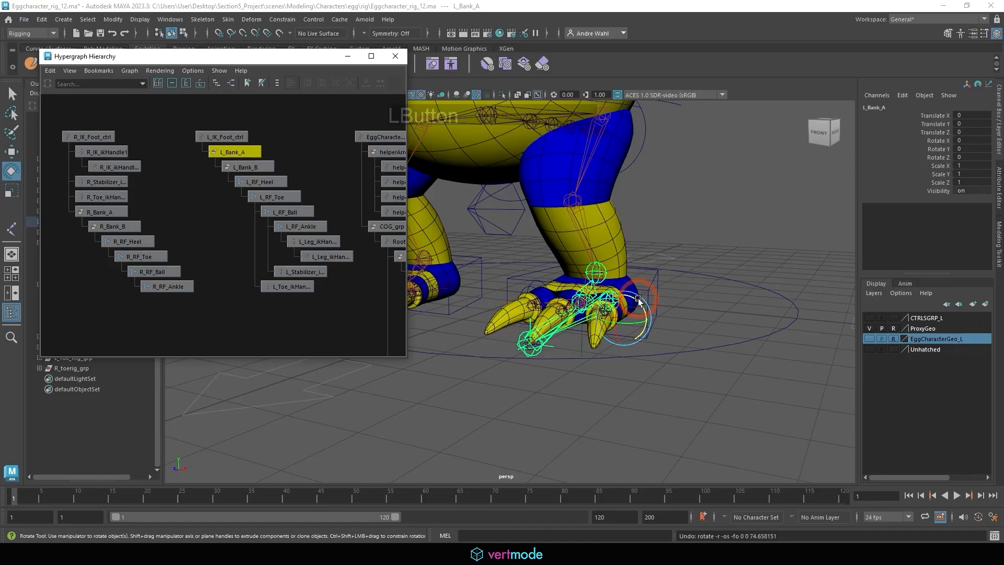
drag(632, 298, 648, 309)
key(ctrl+z)
Step: Try a rotation at the left foot's heel from the side, undo it, and clear the selection
alt+drag(733, 322, 622, 318)
alt+right_drag(622, 317, 650, 320)
click(595, 316)
drag(601, 294, 607, 331)
key(ctrl+z)
key(ctrl+z)
click(607, 286)
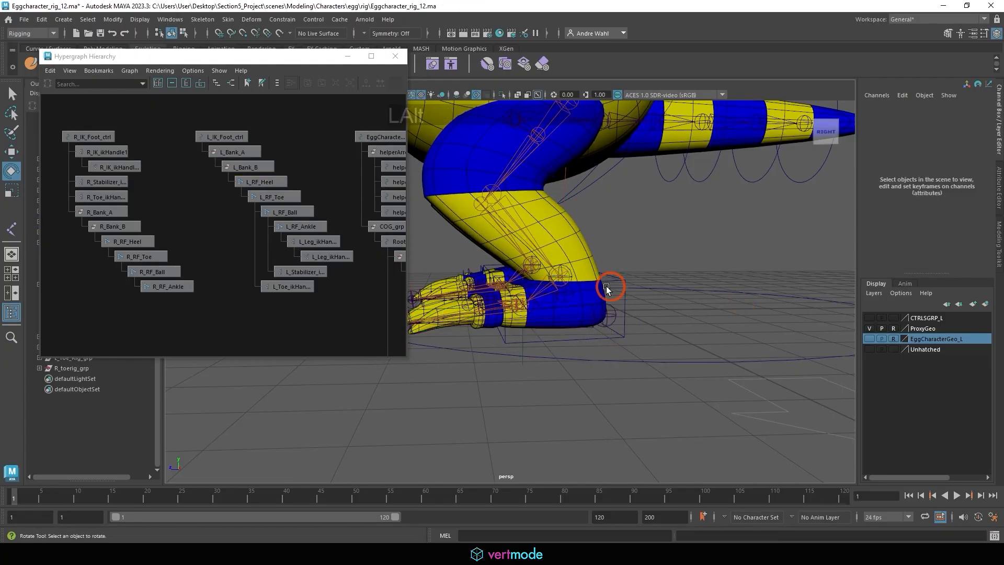
Step: Hide the ProxyGeo display layer to work on the right foot's rig
alt+drag(606, 287, 740, 315)
alt+middle_drag(740, 314, 774, 320)
click(880, 334)
click(869, 329)
Step: Parent R_IK_ikHandle1 under the right foot's reverse-foot ankle joint, R_RF_Ankle
alt+right_drag(700, 314, 753, 339)
alt+middle_drag(611, 290, 544, 337)
alt+right_drag(627, 334, 667, 279)
click(676, 269)
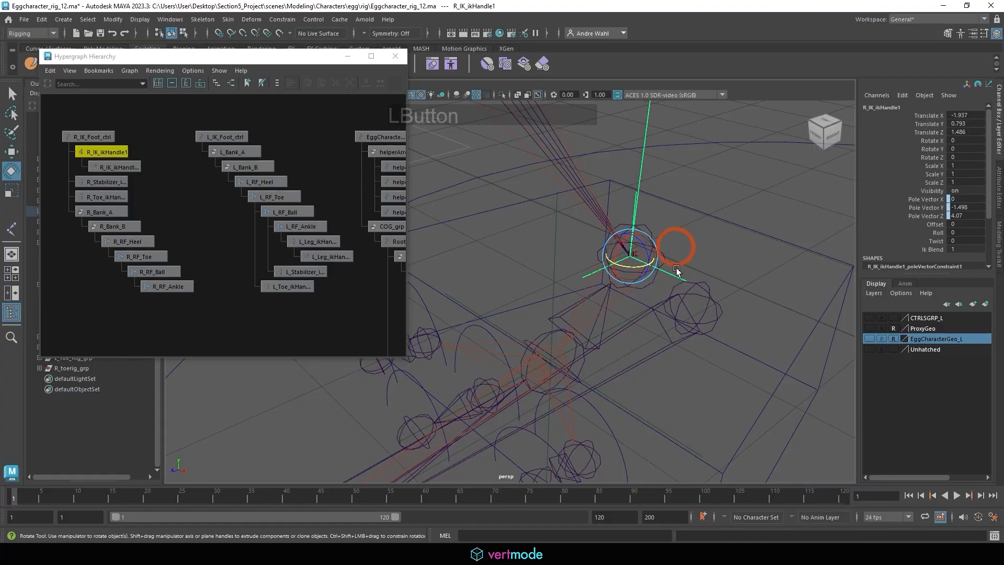
shift+click(682, 237)
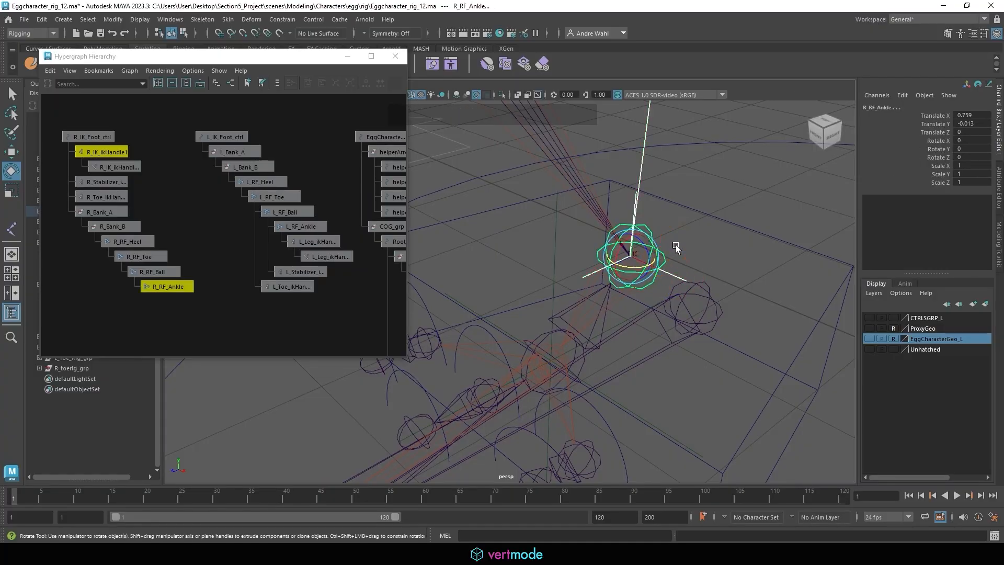
key(p)
Step: Parent R_Stabilizer_ikHandle2 under the right foot's reverse-foot ball joint, R_RF_Ball
alt+middle_drag(578, 325, 607, 368)
click(563, 262)
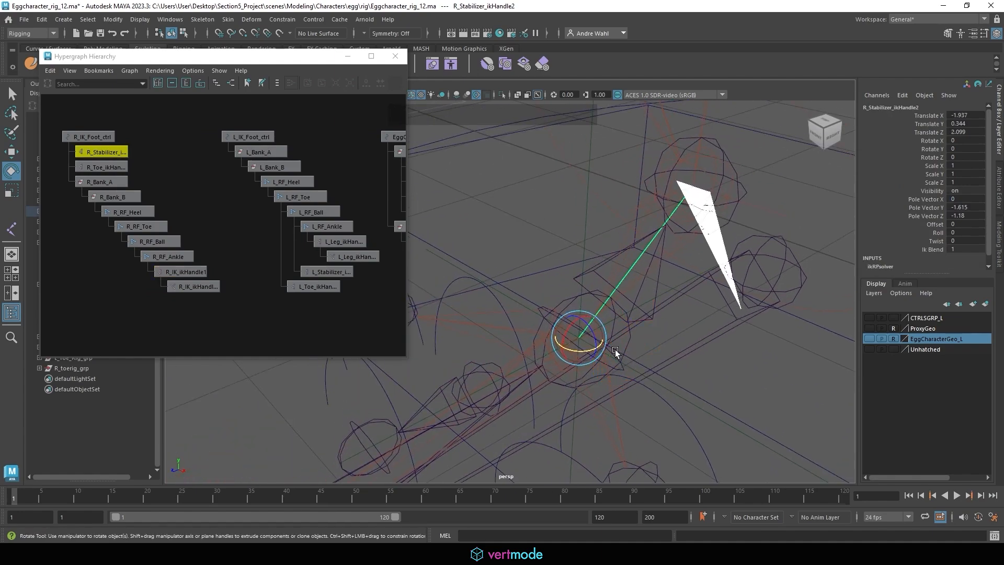
key(w)
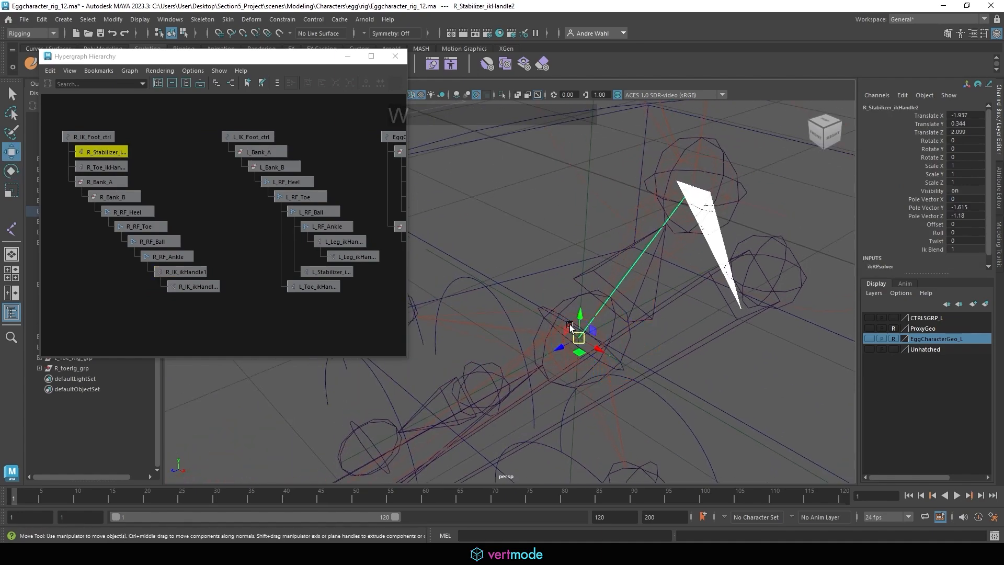
shift+click(614, 324)
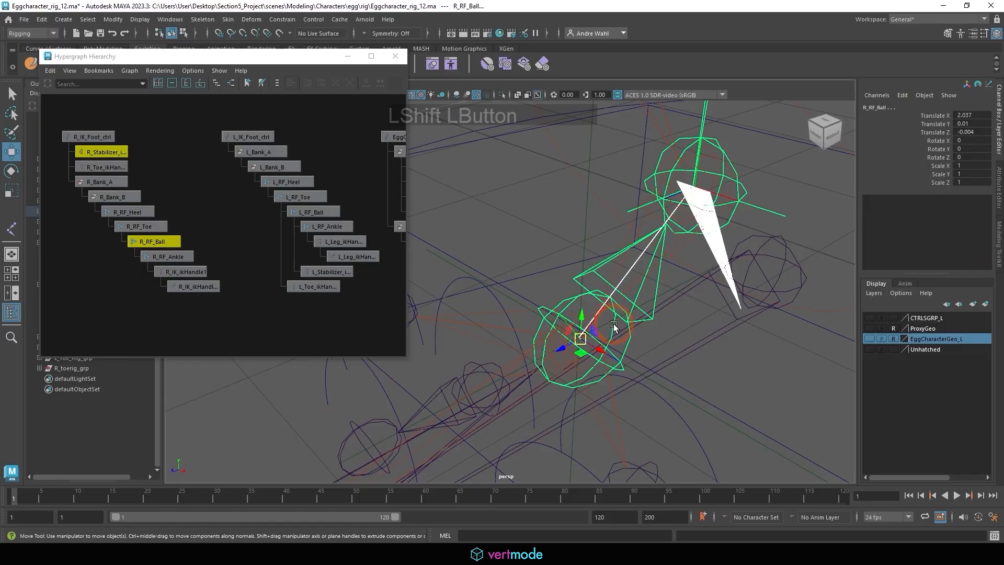
key(p)
Step: Parent R_Toe_ikHandle1 under the right foot's reverse-foot toe joint, R_RF_Toe
alt+middle_drag(623, 337, 676, 350)
click(582, 386)
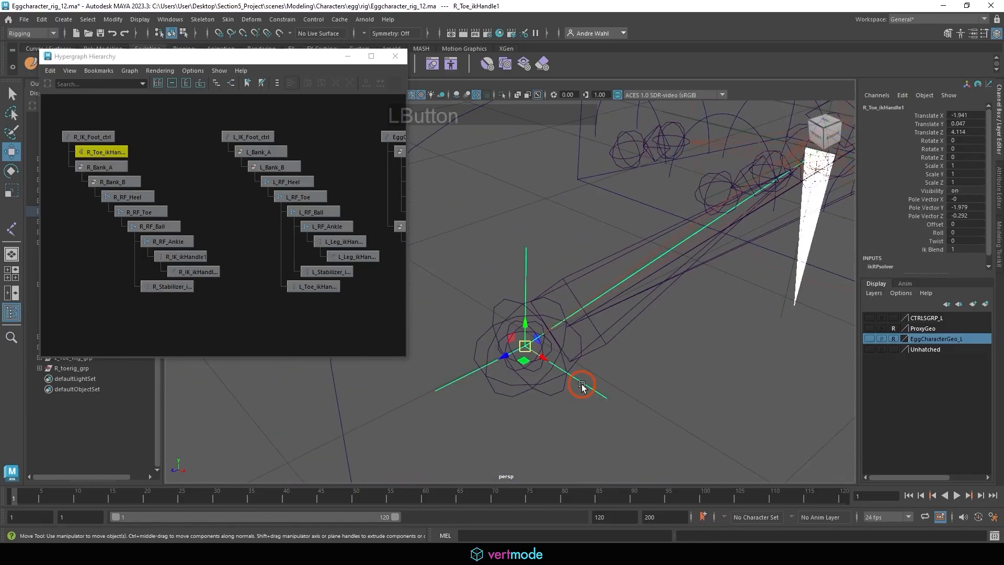
shift+click(505, 384)
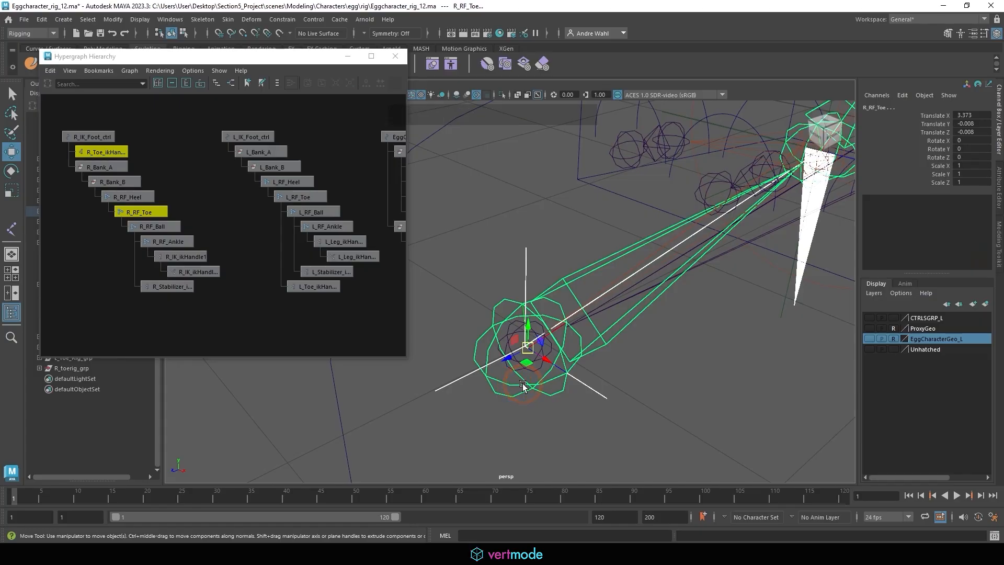
key(p)
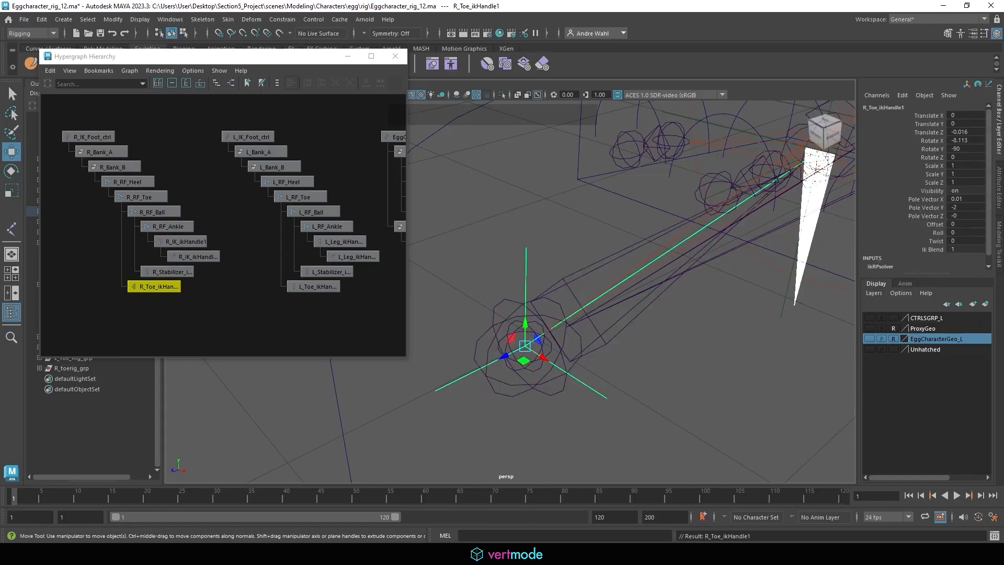
alt+right_drag(418, 313, 465, 259)
alt+middle_drag(465, 259, 509, 324)
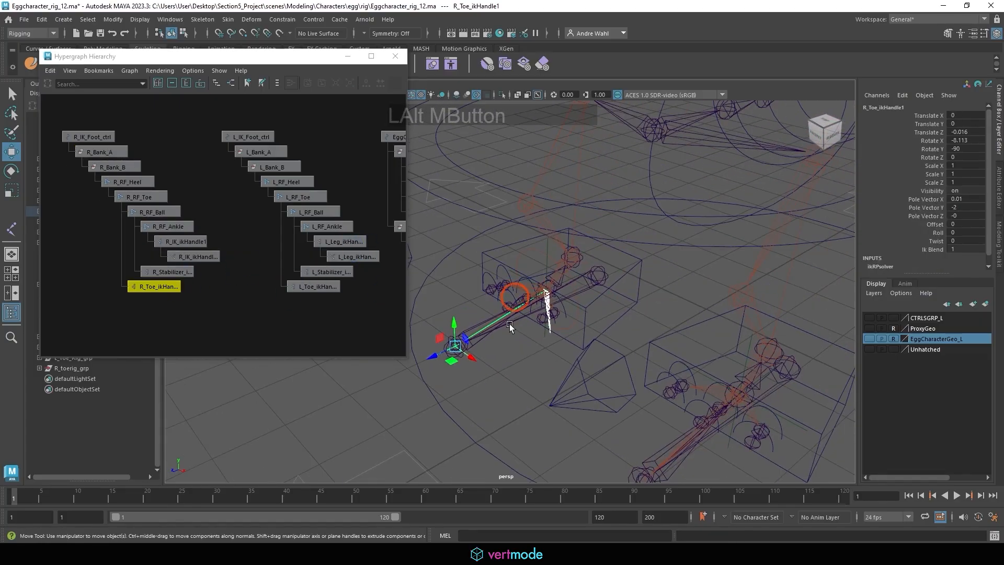
Step: Show the ProxyGeo display layer again over the rigged legs
click(582, 365)
alt+right_drag(657, 354, 504, 312)
alt+drag(503, 312, 480, 293)
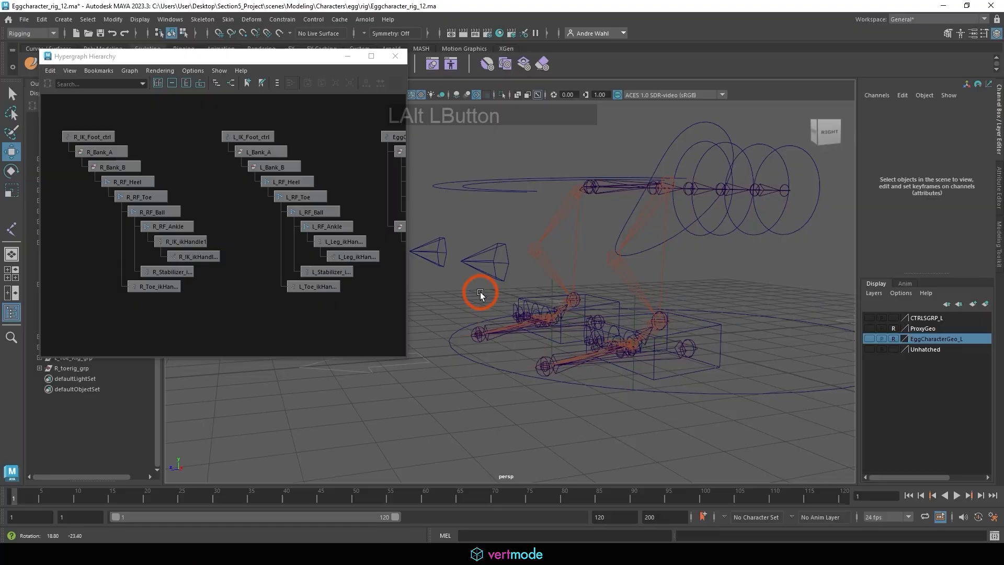
click(868, 317)
click(869, 328)
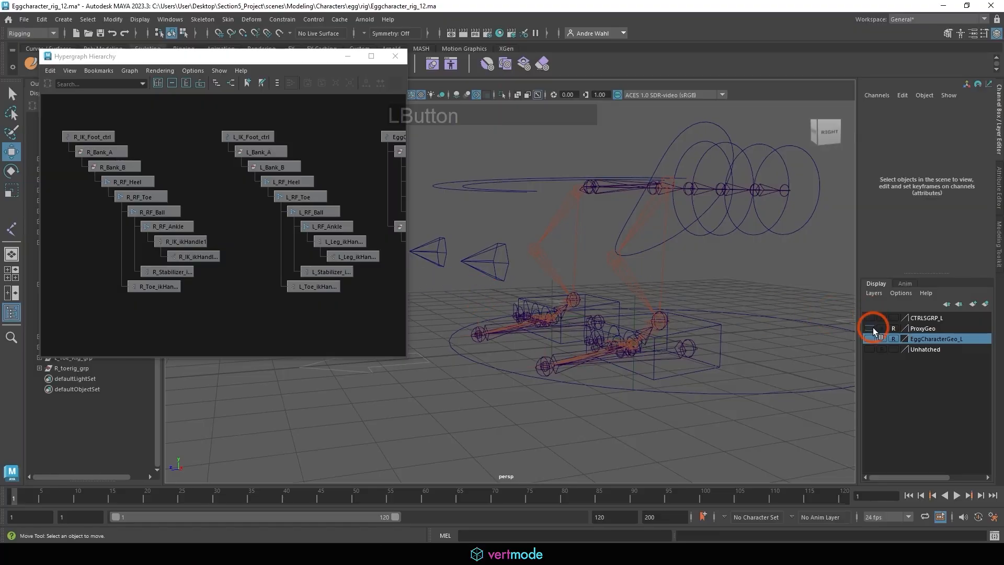
alt+drag(770, 333, 601, 324)
alt+right_drag(601, 324, 102, 208)
Step: Try moving the right foot control R_IK_Foot_ctrl to test the foot, and undo the move
click(266, 167)
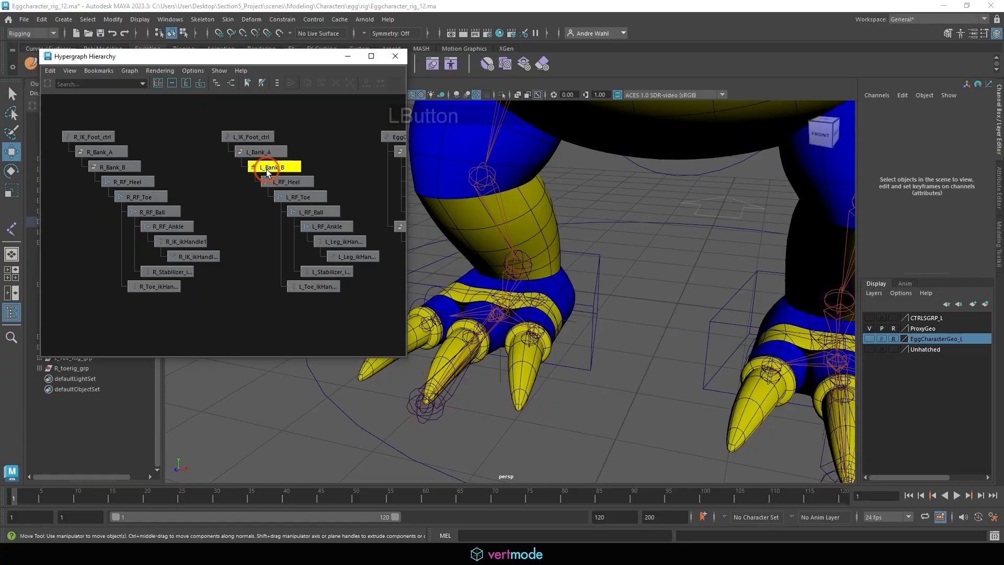
click(597, 308)
alt+drag(596, 305, 520, 255)
key(z)
Step: Try rotating the right foot around the R_Bank_B pivot, undo it, and select R_Bank_A to check its pivot
click(104, 167)
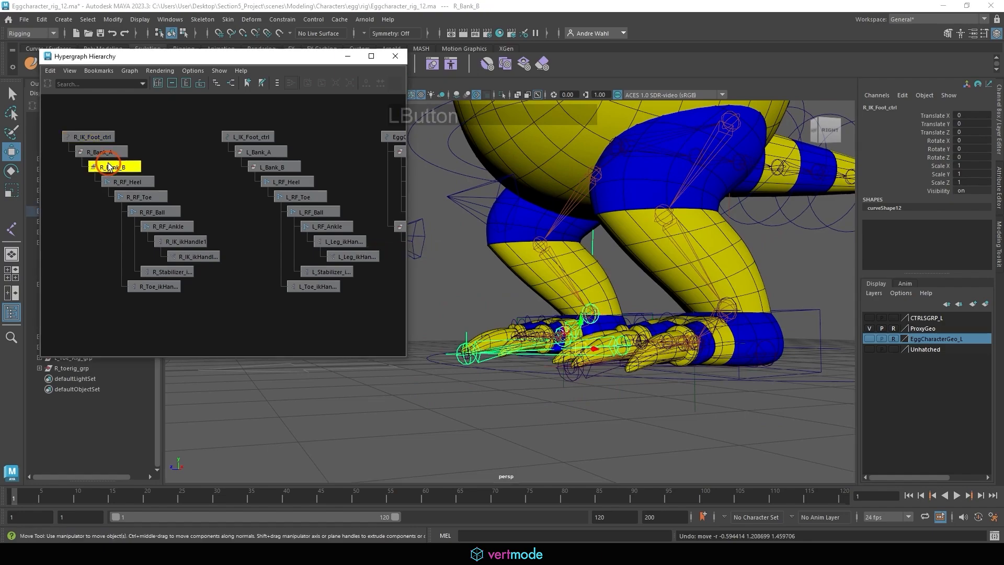
alt+drag(563, 280, 588, 302)
key(e)
drag(522, 329, 716, 340)
key(ctrl+z)
click(100, 152)
key(ctrl+z)
Step: Try rotating further foot rig parts in the viewport, undoing each test rotation and clearing the selection
alt+middle_drag(716, 340, 790, 337)
click(547, 321)
drag(547, 309, 522, 295)
key(ctrl+z)
click(710, 339)
alt+middle_drag(710, 338, 651, 337)
alt+right_drag(652, 337, 669, 313)
click(669, 313)
drag(637, 288, 541, 246)
key(ctrl+z)
click(517, 306)
key(ctrl+z)
click(710, 370)
Step: Save the scene as a new version named Eggcharacter_rig_13
alt+right_drag(709, 370, 520, 348)
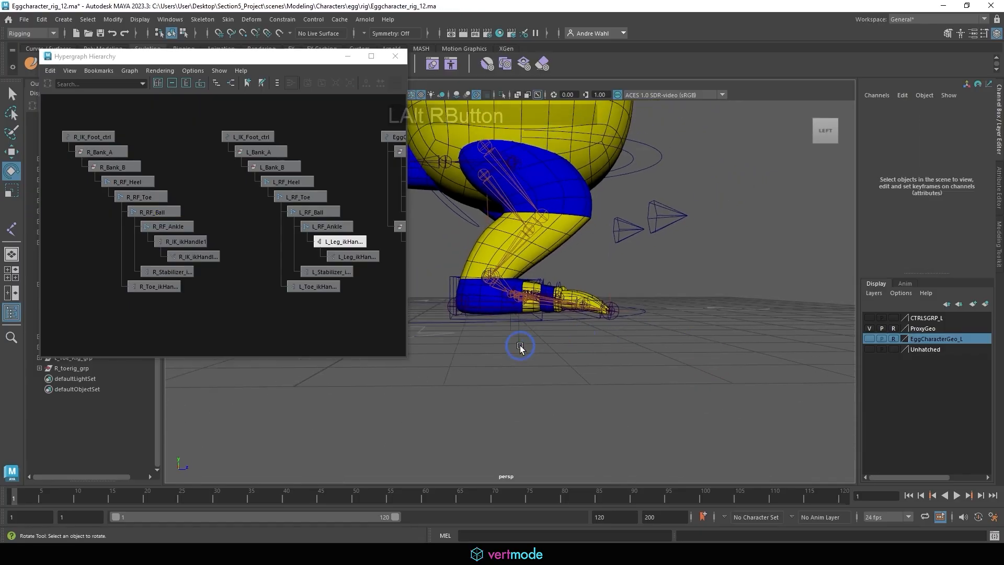
alt+drag(519, 347, 365, 358)
alt+right_drag(439, 358, 559, 356)
alt+drag(559, 355, 539, 351)
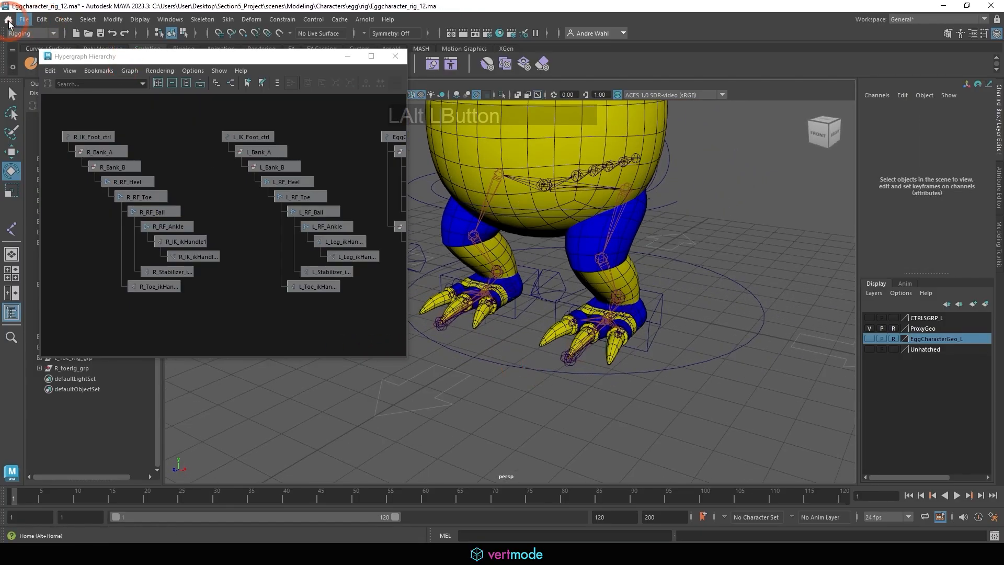
click(24, 19)
click(79, 74)
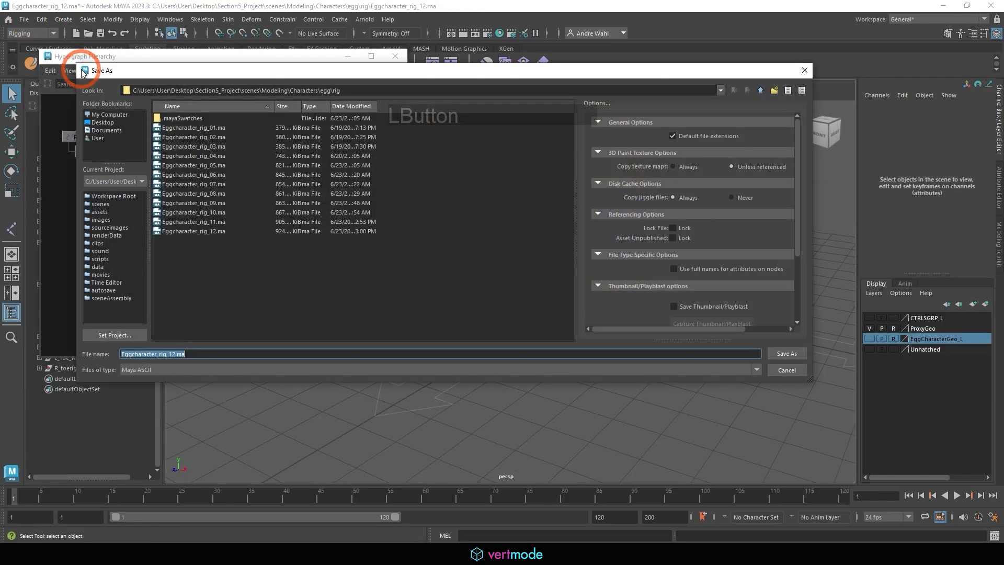
key(Right)
key(BackSpace)
key(BackSpace)
key(BackSpace)
key(BackSpace)
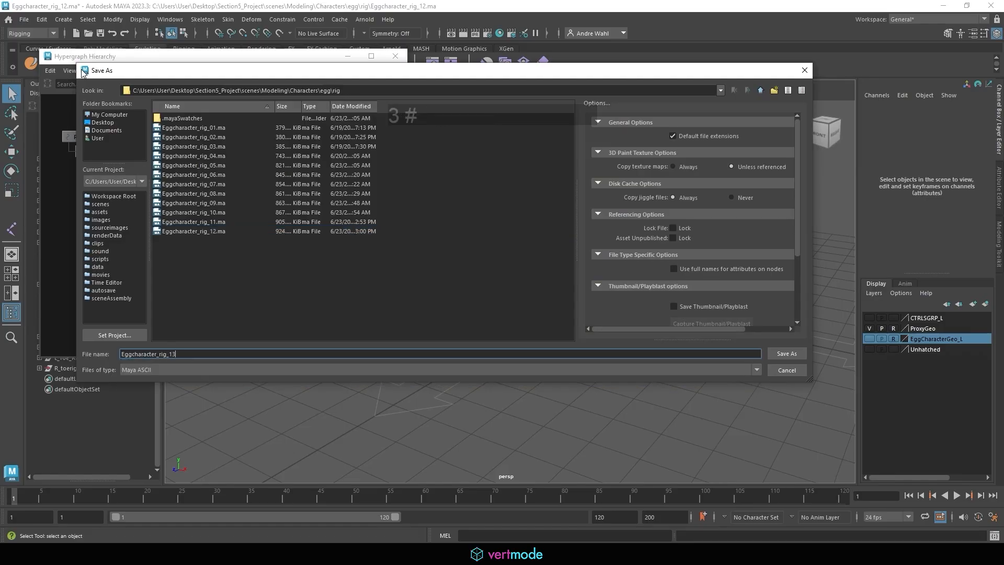
text(3)
click(787, 354)
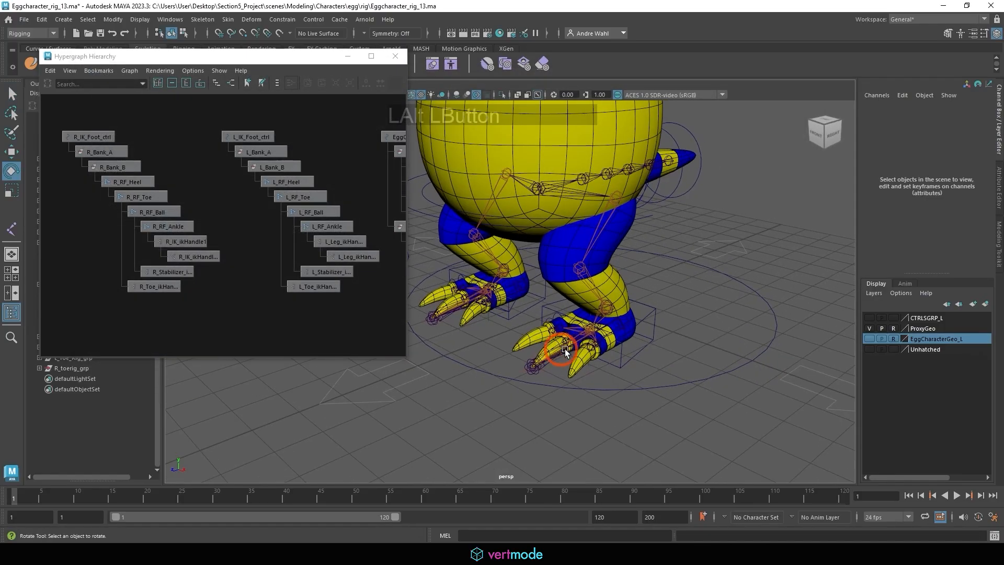
Step: Select both L_IK_Foot_ctrl and R_IK_Foot_ctrl and open the Add Attribute dialog for them
click(643, 372)
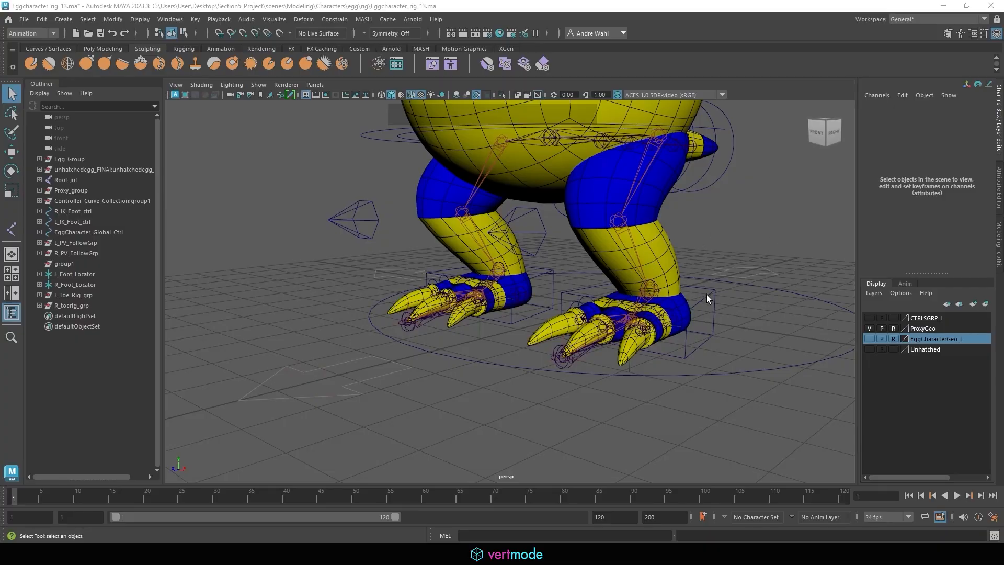
click(735, 292)
shift+click(536, 275)
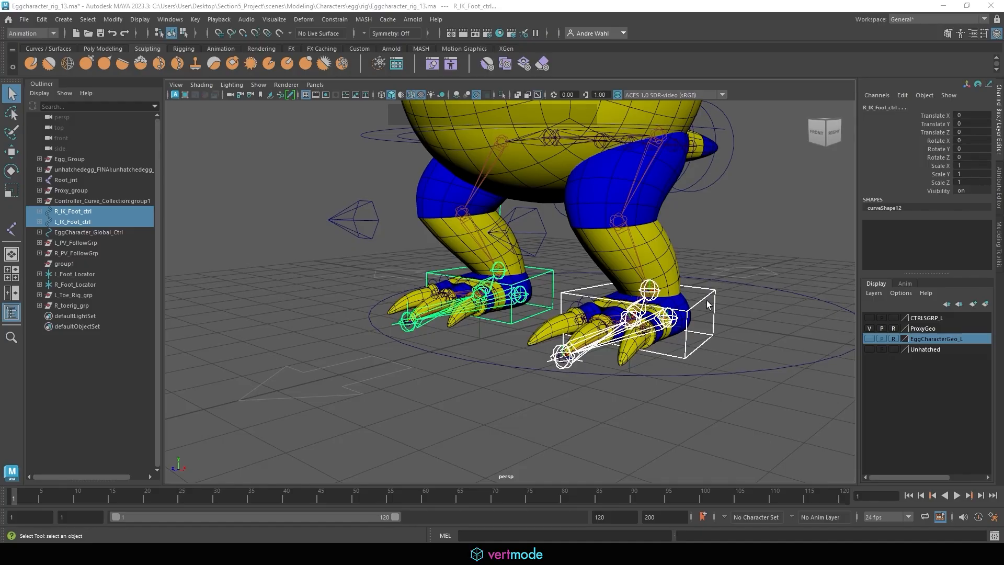
click(699, 316)
shift+click(537, 281)
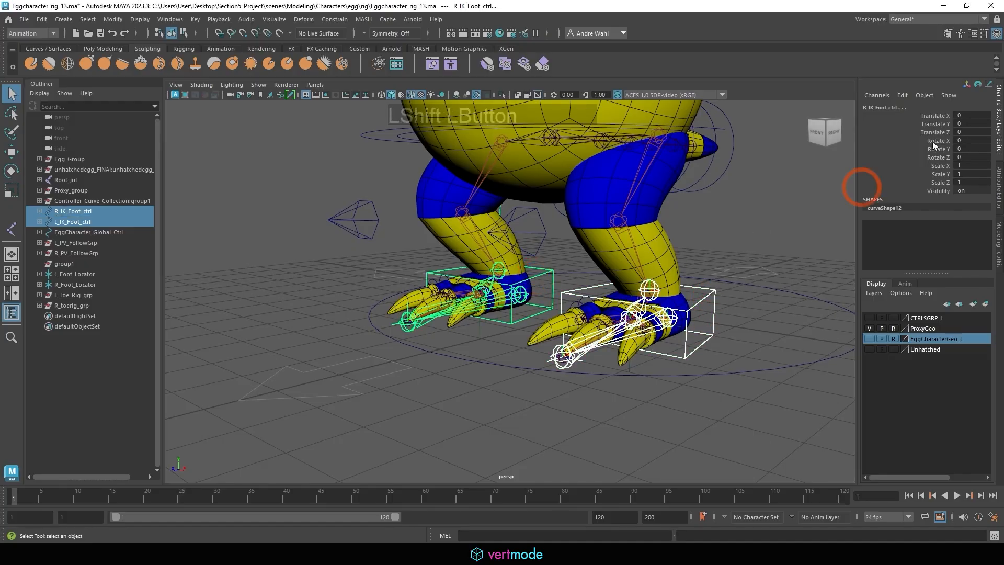
click(902, 95)
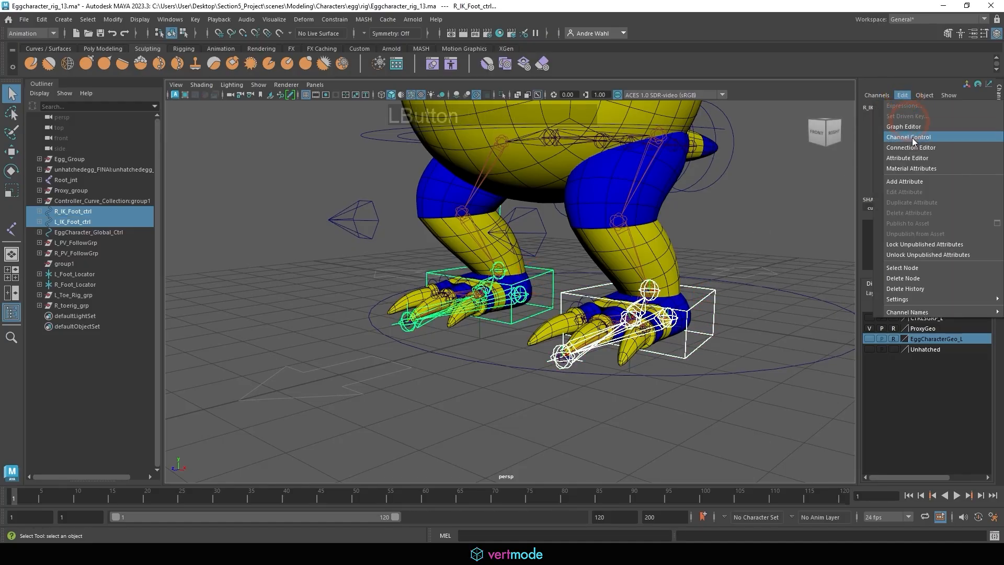
click(914, 181)
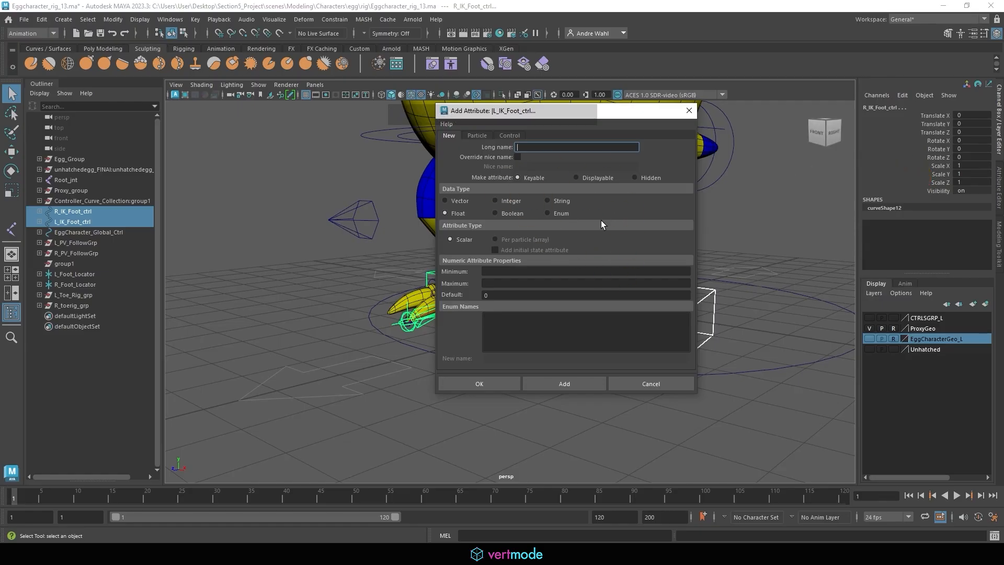
Step: Add a keyable float attribute Foot_Roll to both foot controls, with minimum -10, maximum 10 and default 0
text(Foot_Roll)
click(489, 271)
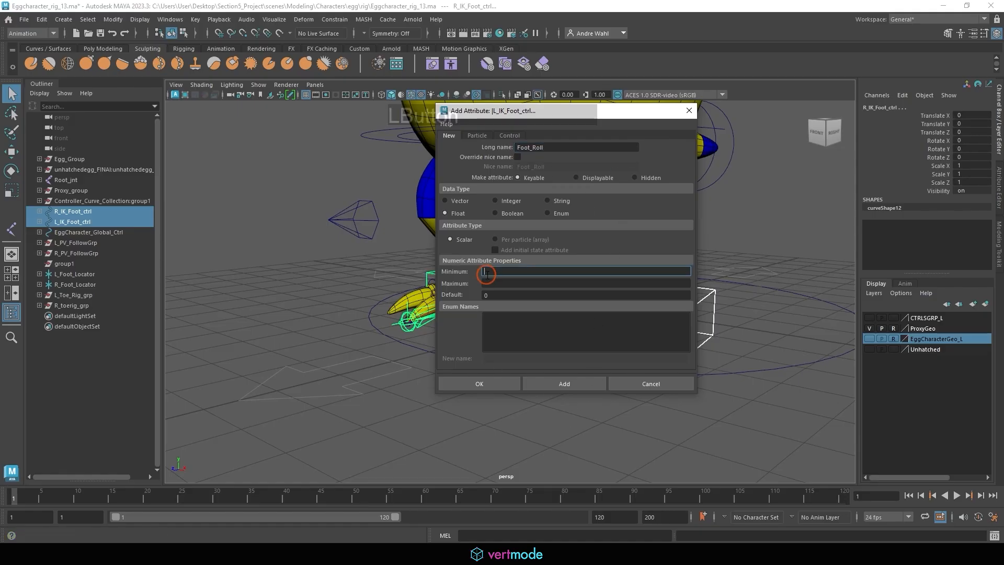
click(451, 212)
click(458, 213)
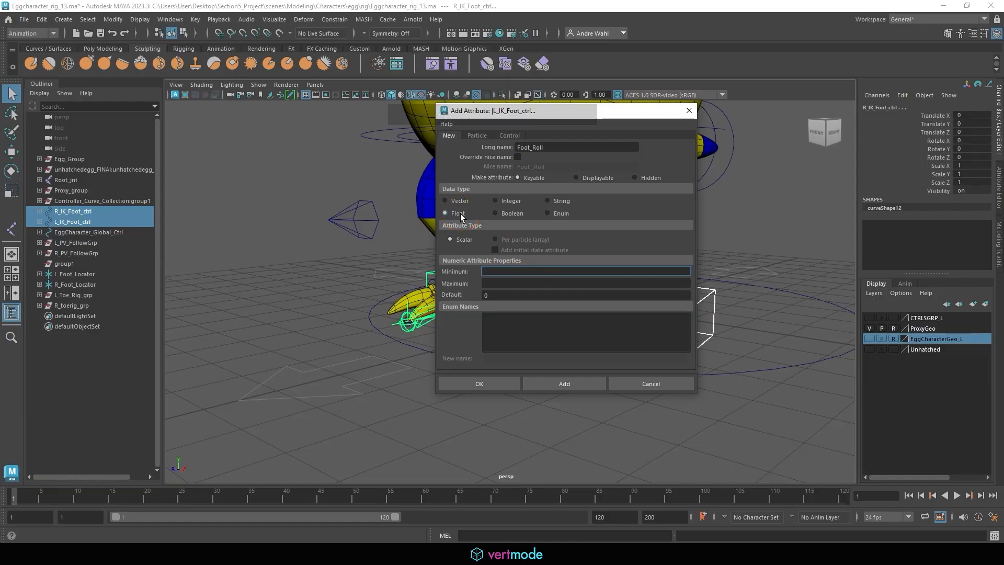
click(495, 271)
text(-10)
click(497, 281)
text(1)
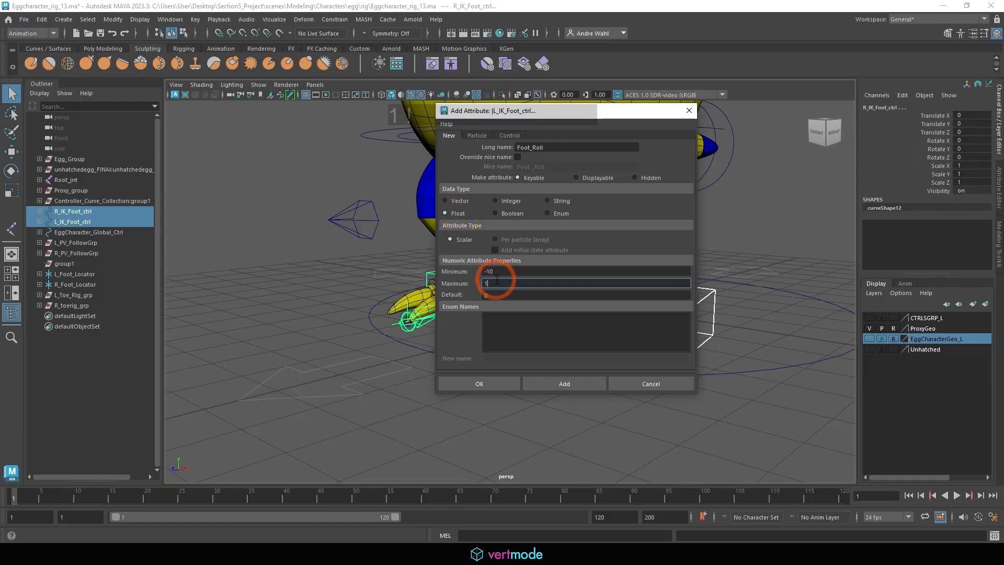
text(0)
click(518, 295)
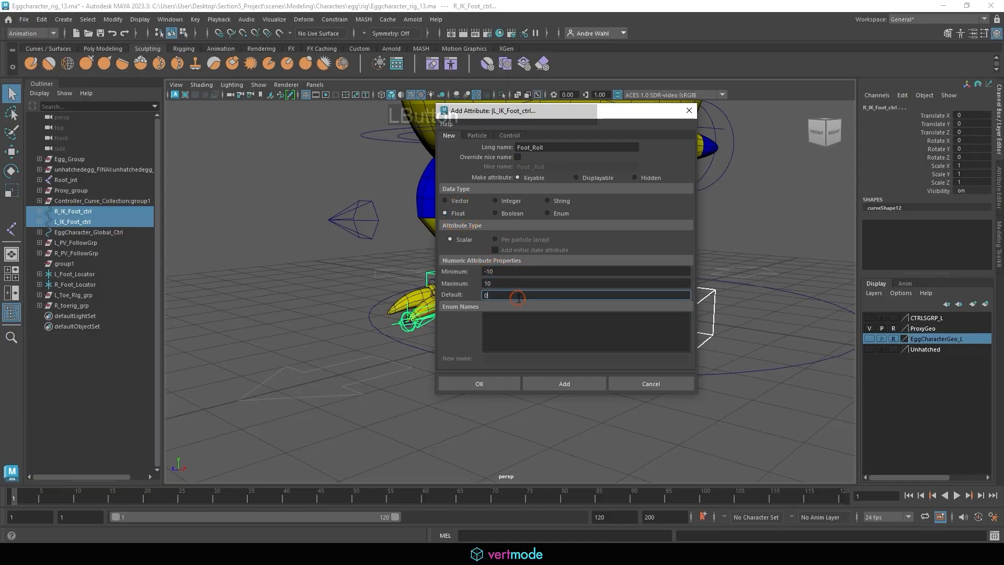
click(569, 385)
Step: Add a float attribute Toe_Twist to both foot controls, with minimum -10 and maximum 10
click(552, 150)
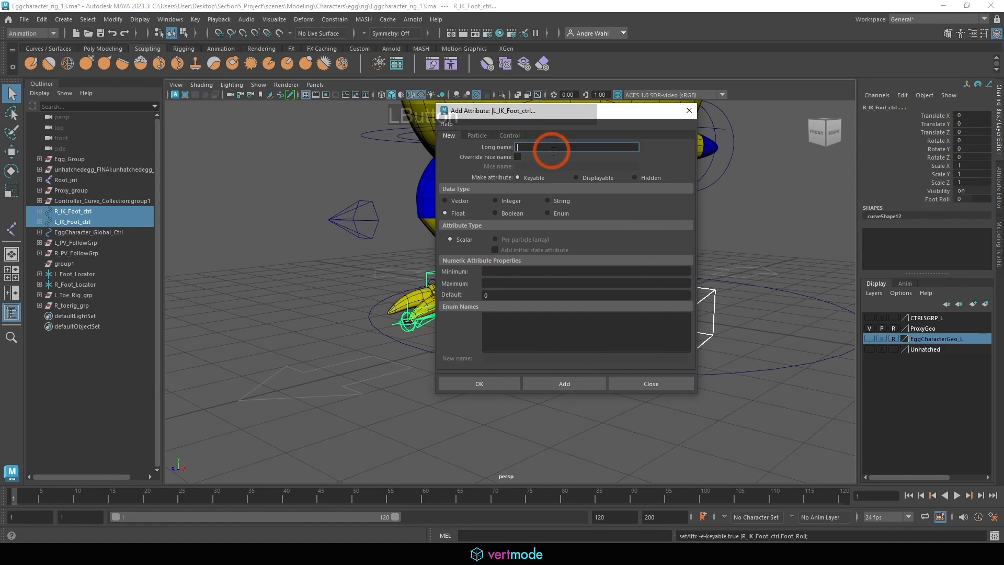
text(Toe_)
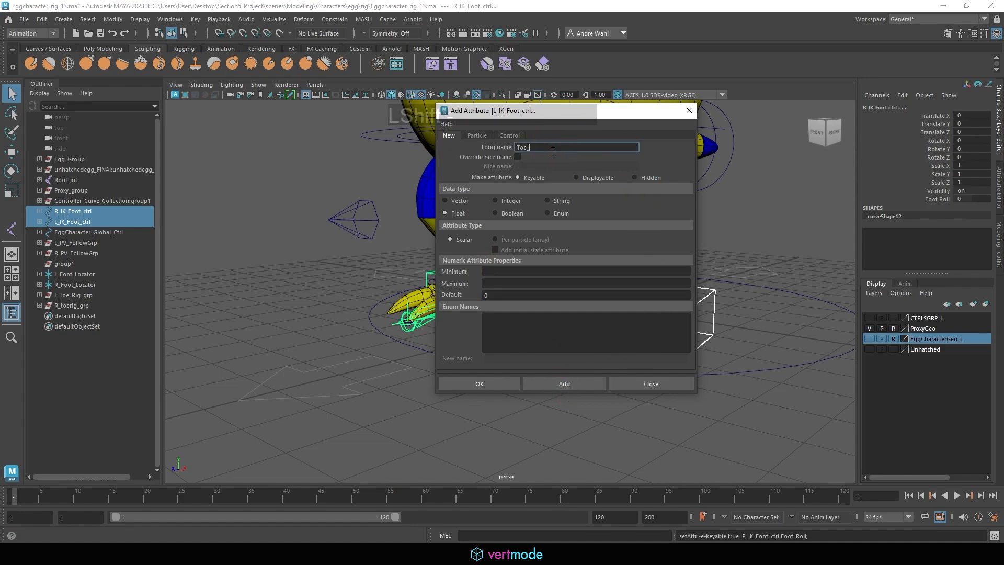
text(Twist)
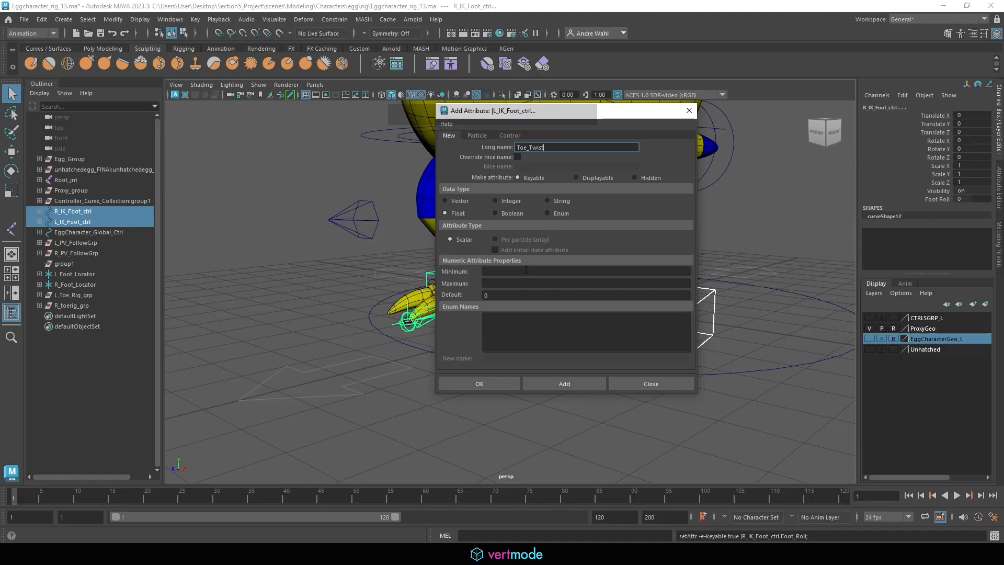
click(526, 270)
text(-10)
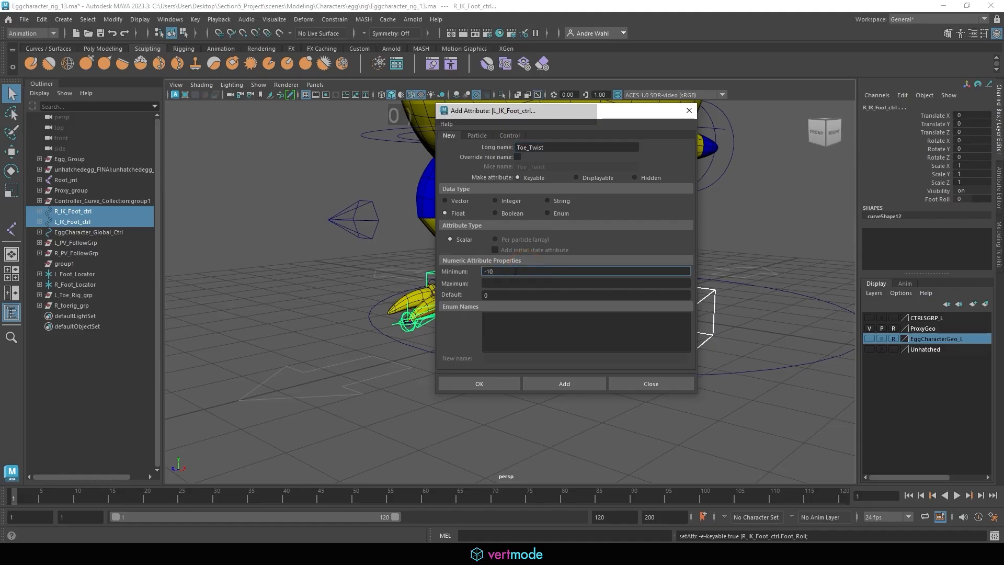
click(512, 282)
text(10)
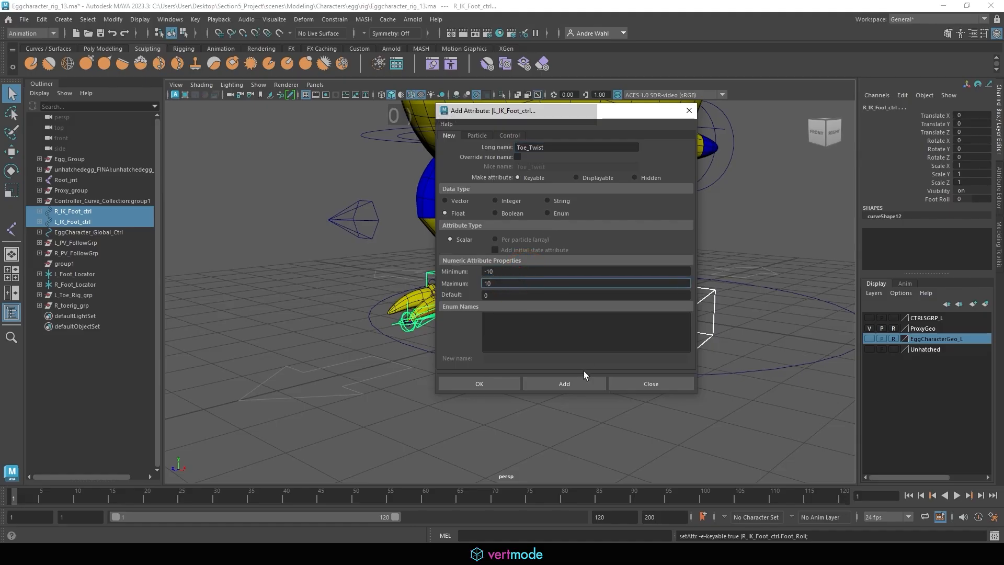
click(580, 385)
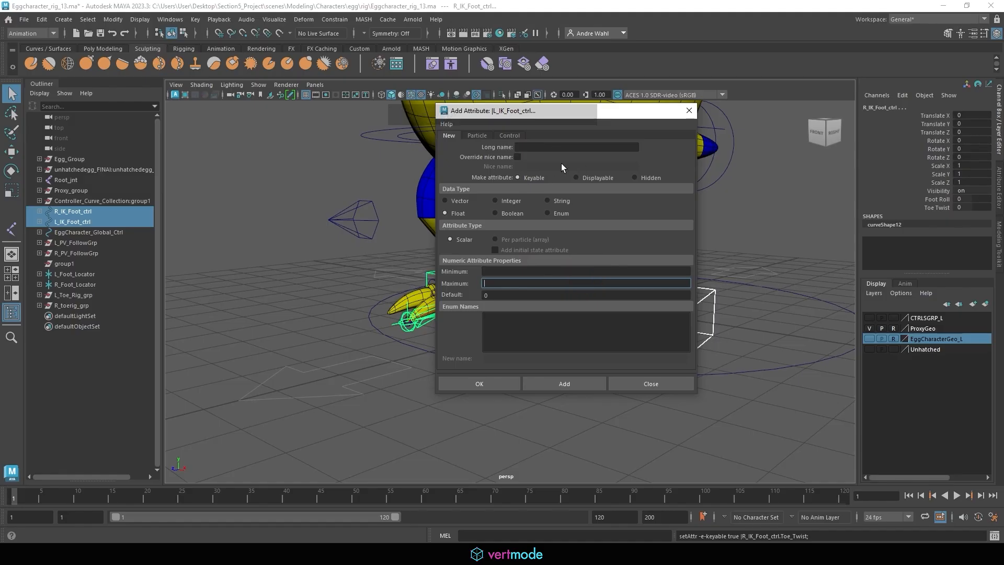
Step: Add a float attribute Heel_Twist to both foot controls, with minimum -10 and maximum 10
click(542, 146)
text(Heel)
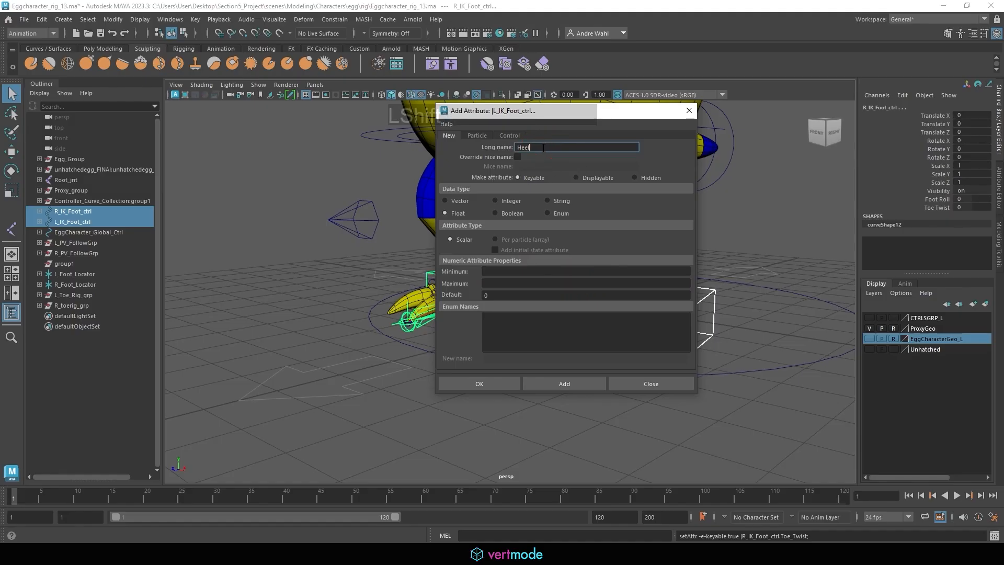
text(_Twist)
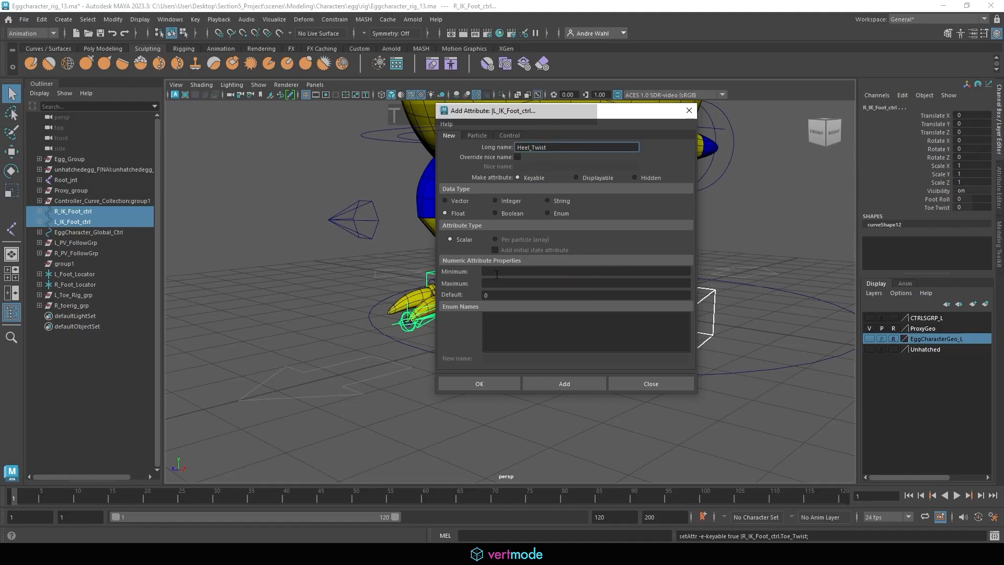
click(497, 271)
text(-10)
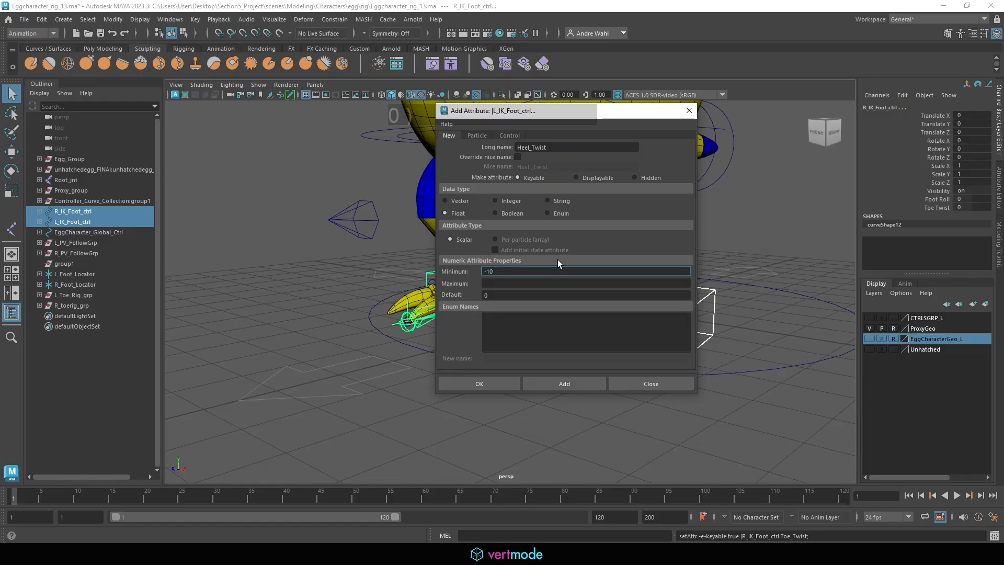
click(544, 283)
text(10)
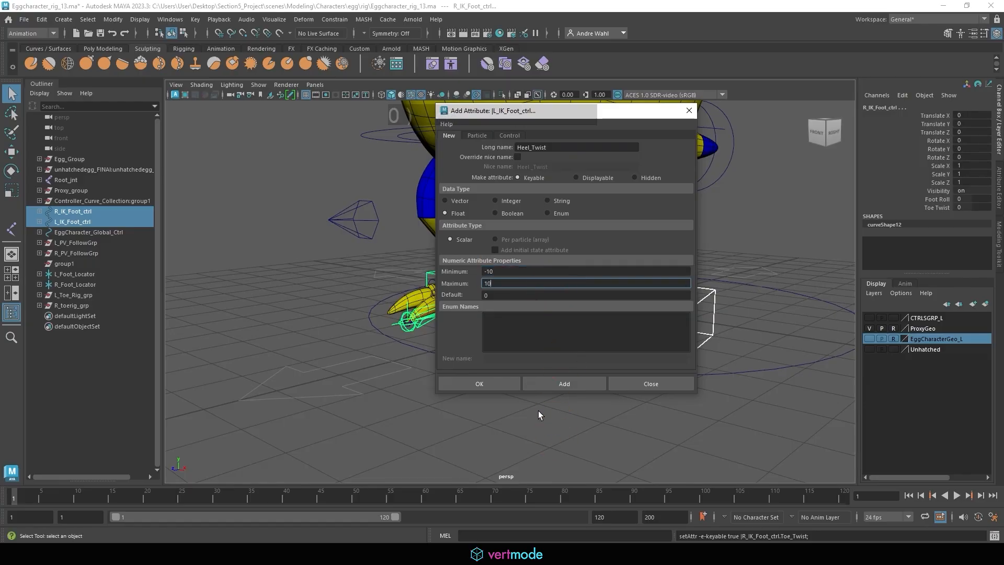
click(538, 384)
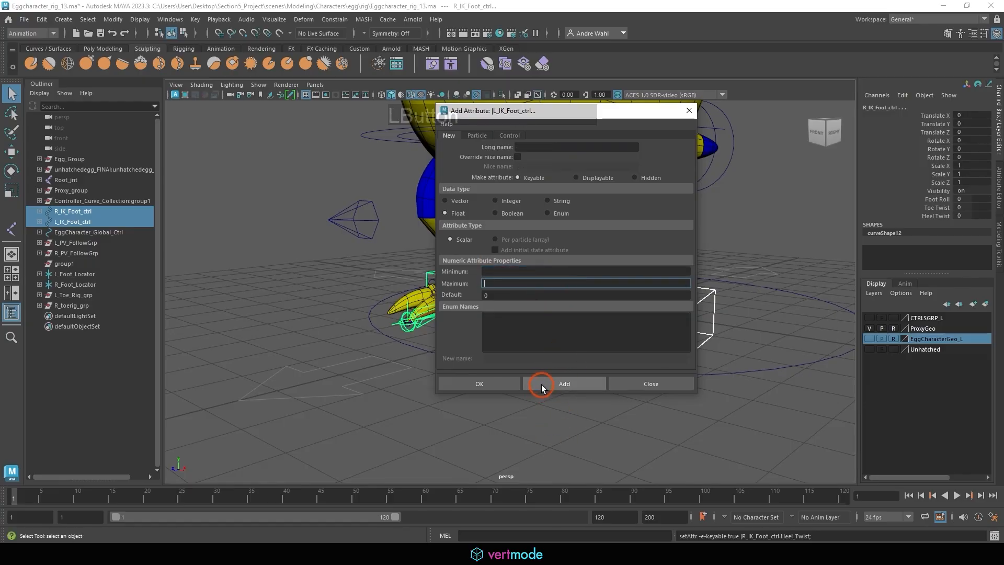
Step: Add a float attribute Bank to both foot controls, with minimum -10 and maximum 10
click(533, 147)
text(Bank)
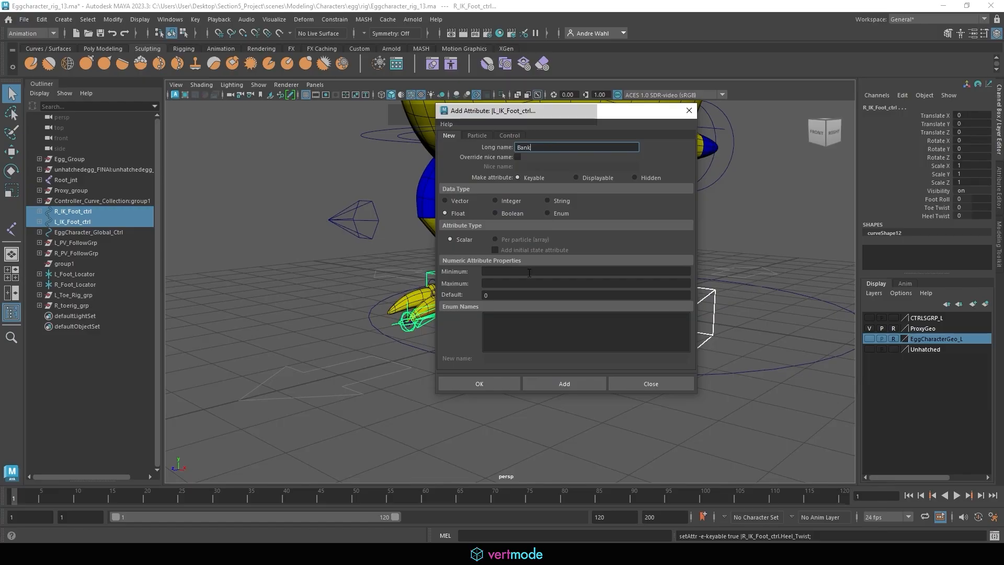
click(524, 271)
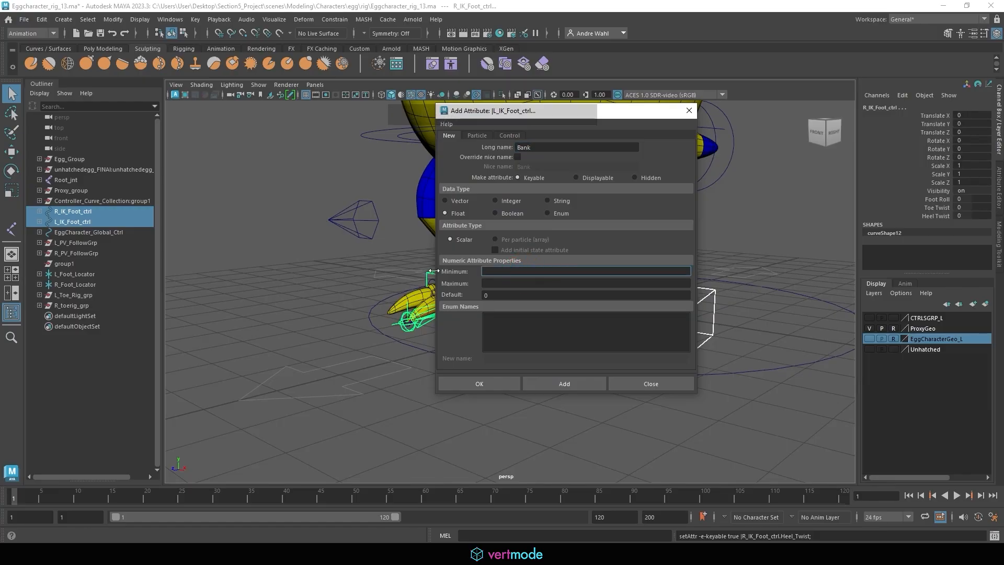
text(-10)
key(KP_Enter)
click(499, 282)
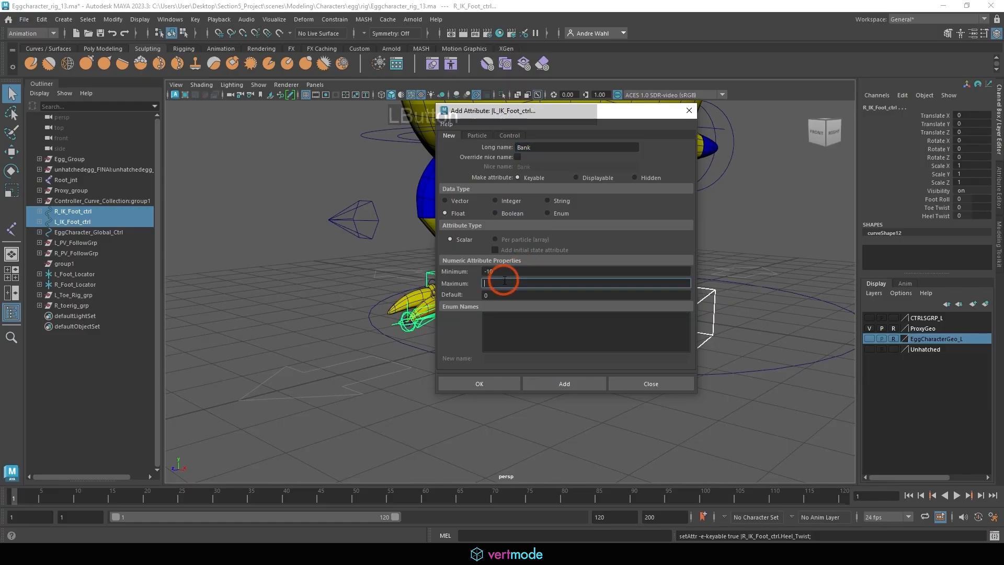
text(10)
key(KP_Enter)
click(564, 384)
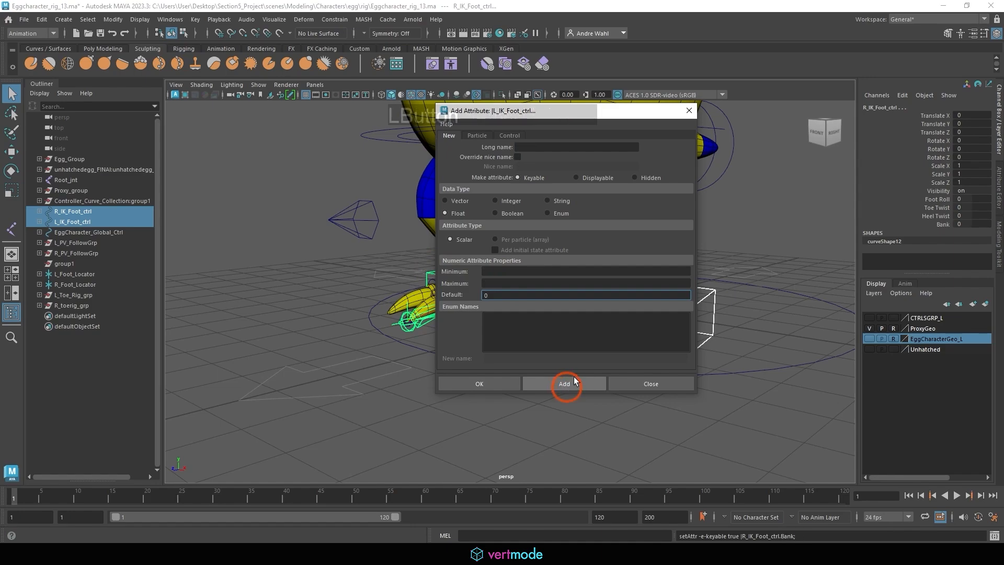
Step: Add a keyable float attribute Toes to both foot controls, with default 0 and no minimum or maximum
click(530, 148)
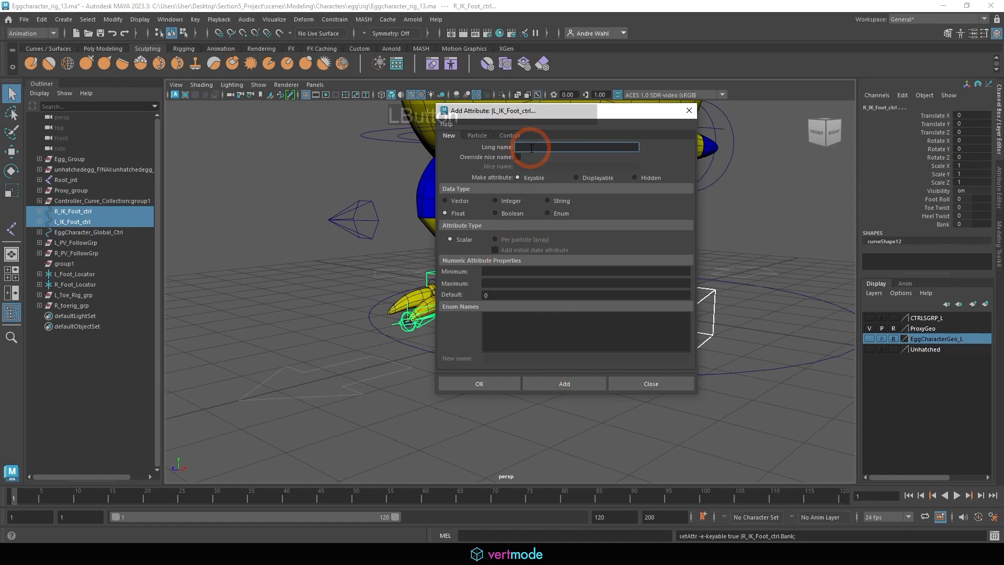
text(Toes)
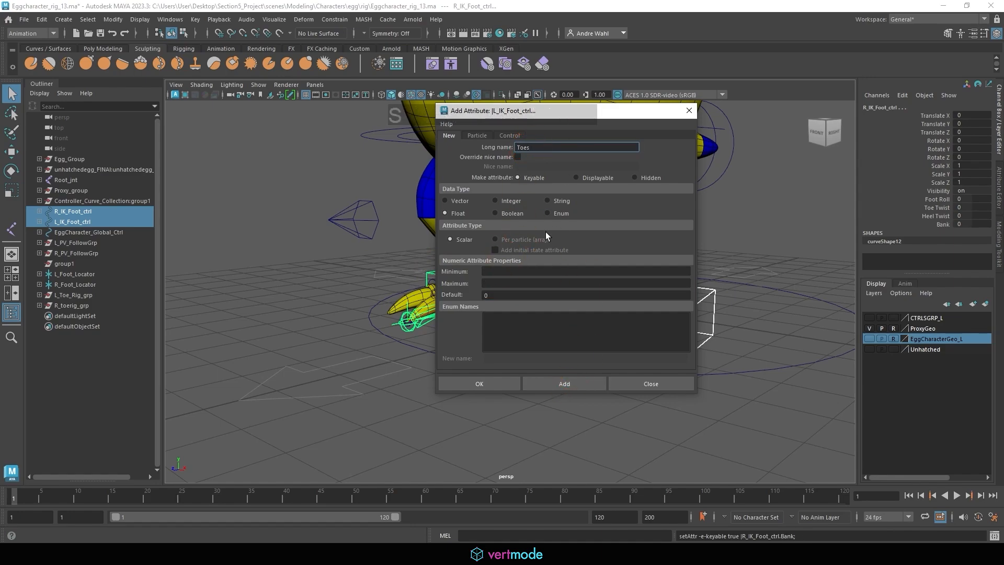
click(518, 271)
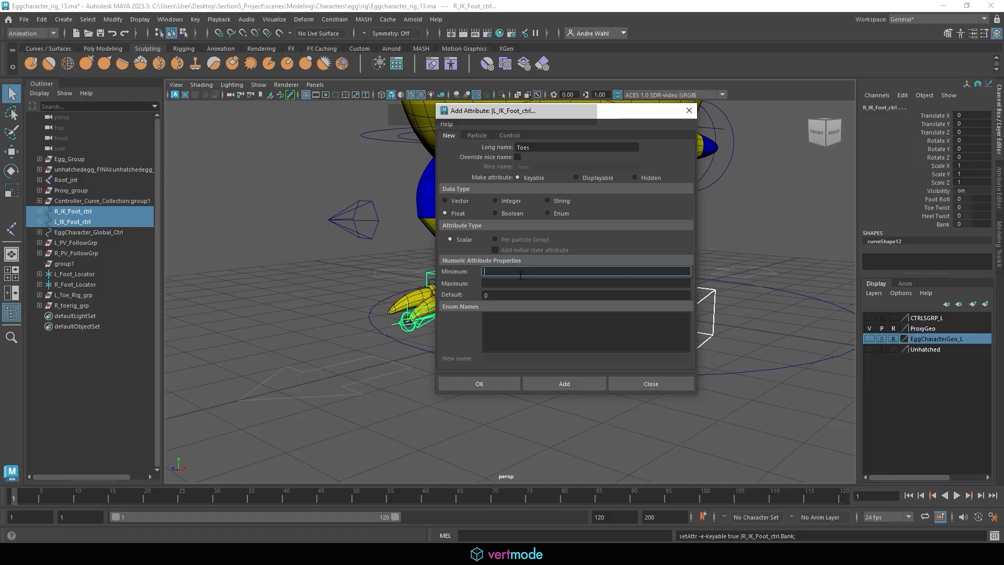
click(564, 386)
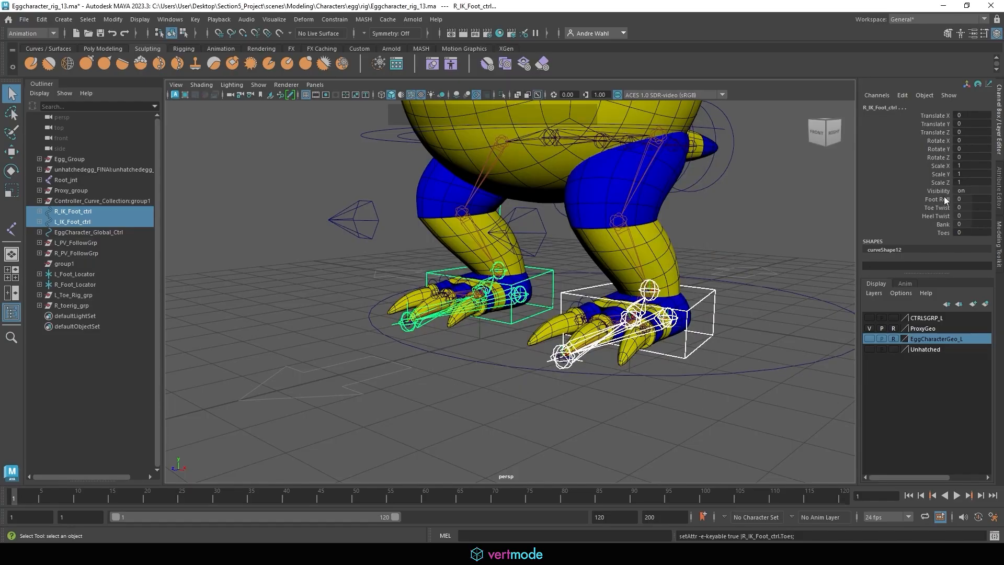
Step: Lock and hide the Scale X, Y, Z and Visibility channels on both IK foot controls, and clear the selection
drag(938, 192, 940, 165)
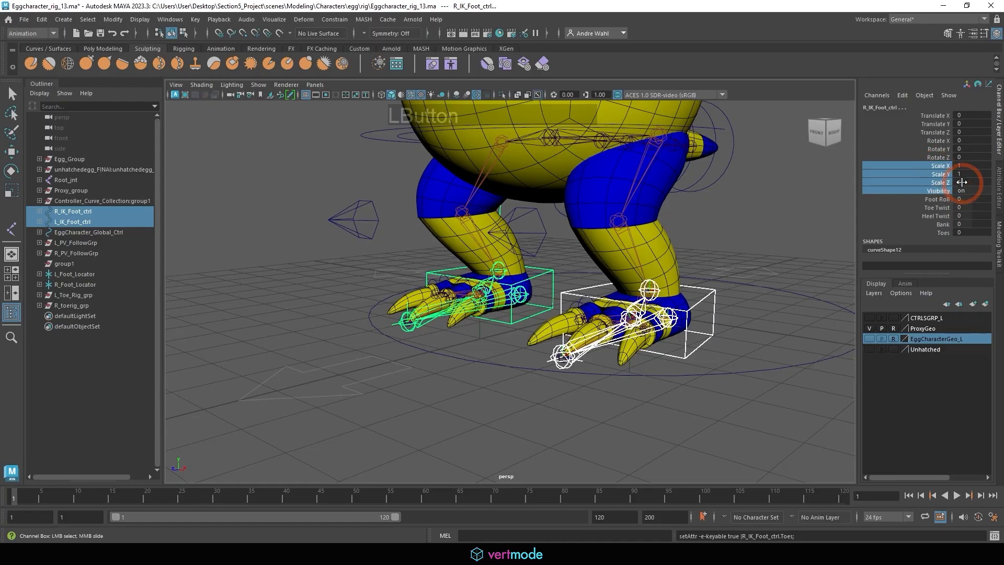
click(903, 95)
mouse_move(883, 95)
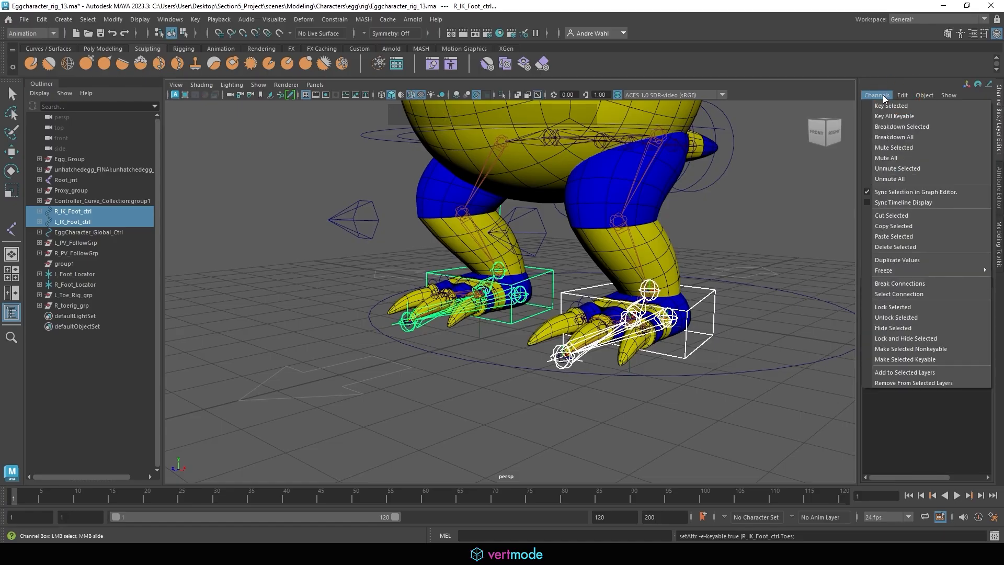
click(914, 340)
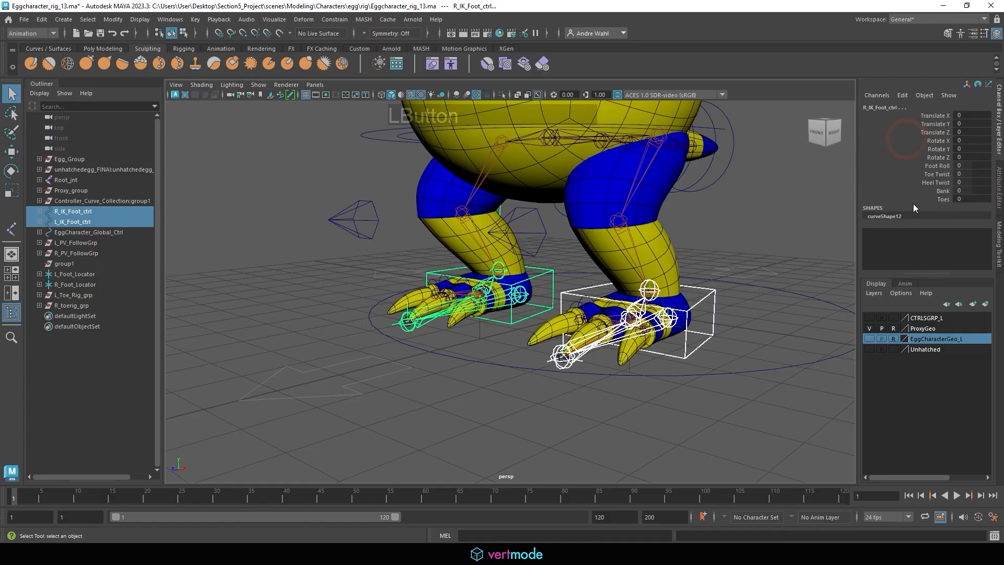
click(205, 102)
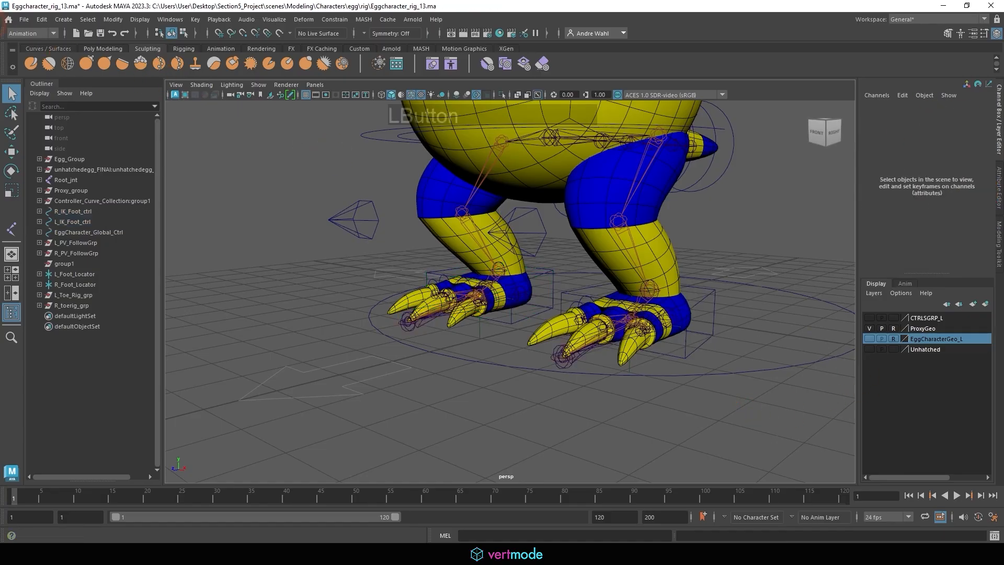
Step: Save the scene as a new version named Eggcharacter_rig_14 in the rig folder
click(23, 20)
click(60, 77)
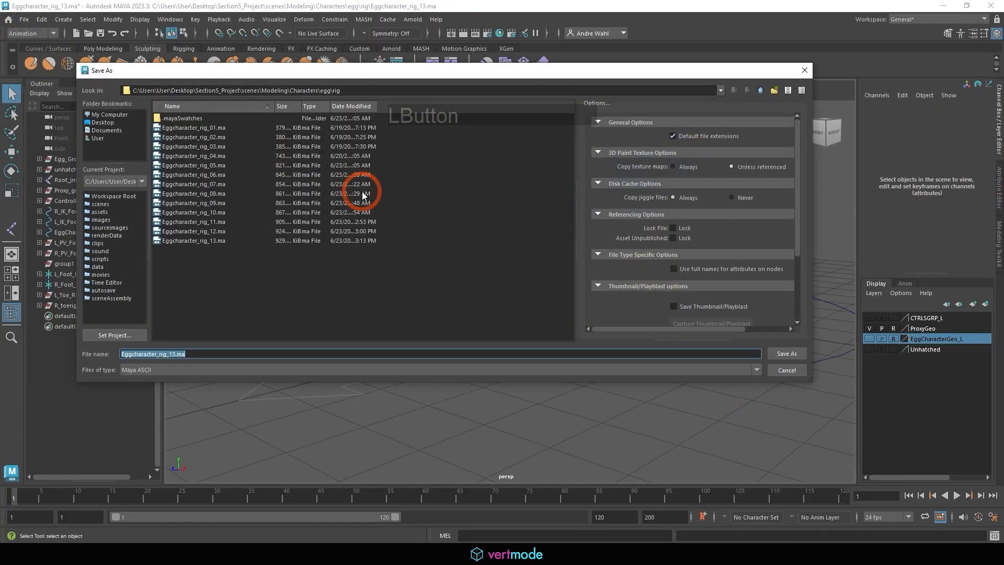
click(631, 354)
key(BackSpace)
key(BackSpace)
key(BackSpace)
key(BackSpace)
text(4)
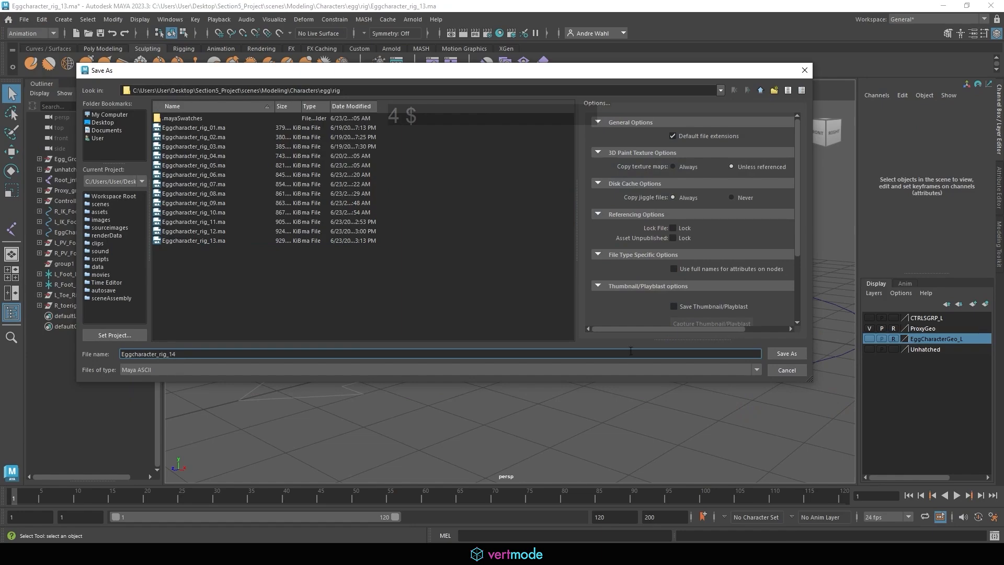
click(786, 354)
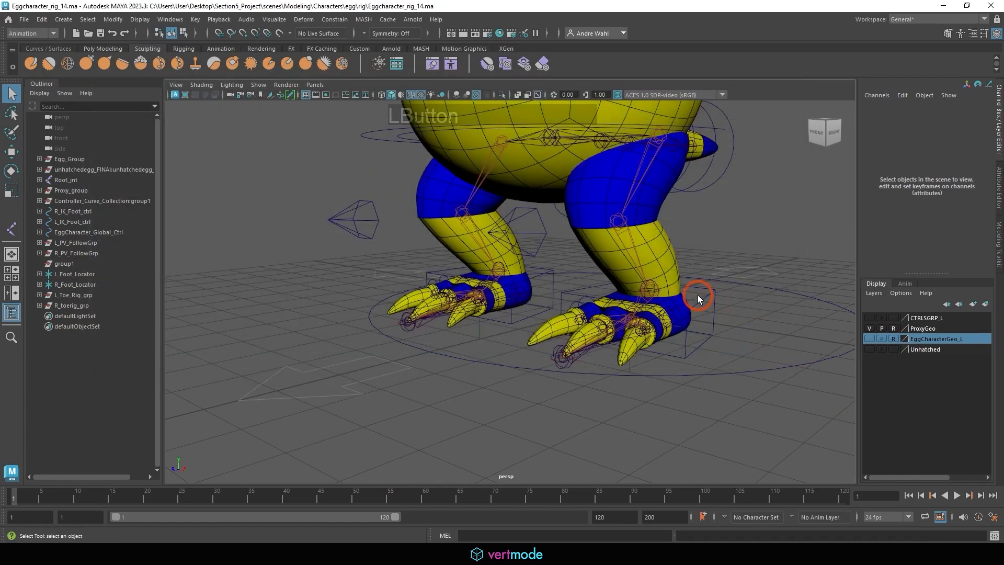
Step: Review the names, keyable settings and minimum/maximum limits of the custom attributes on L_IK_Foot_ctrl
click(701, 297)
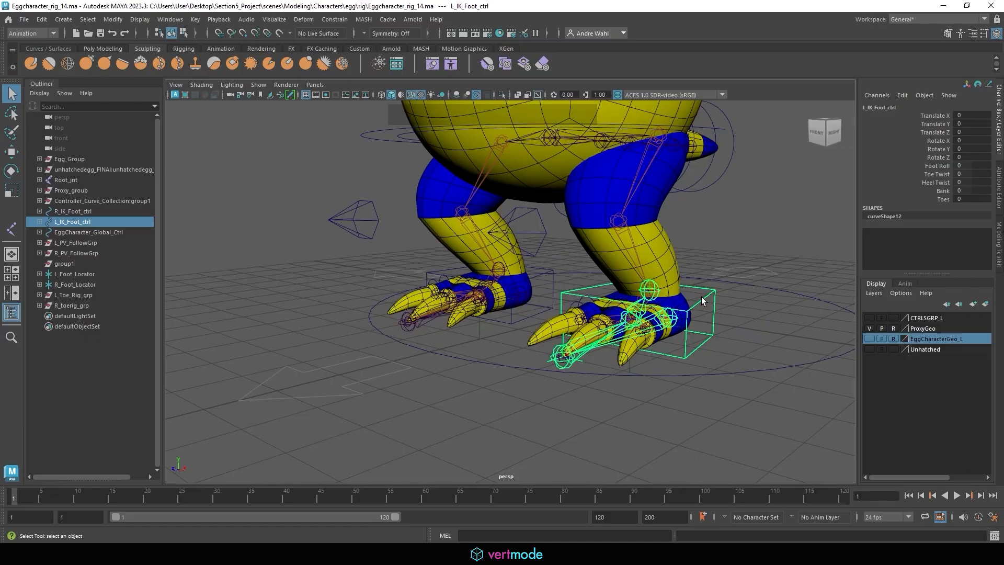
click(936, 165)
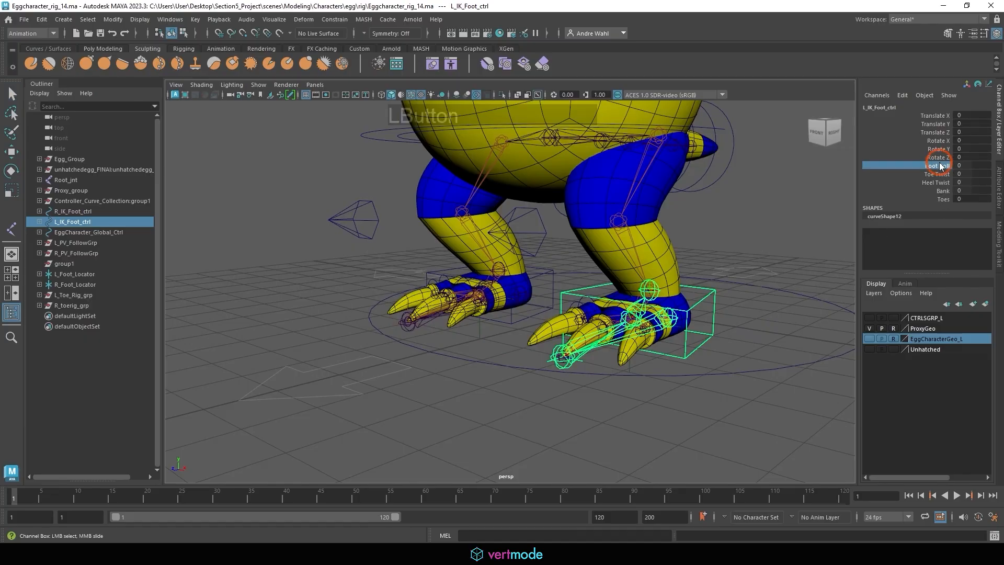
click(901, 95)
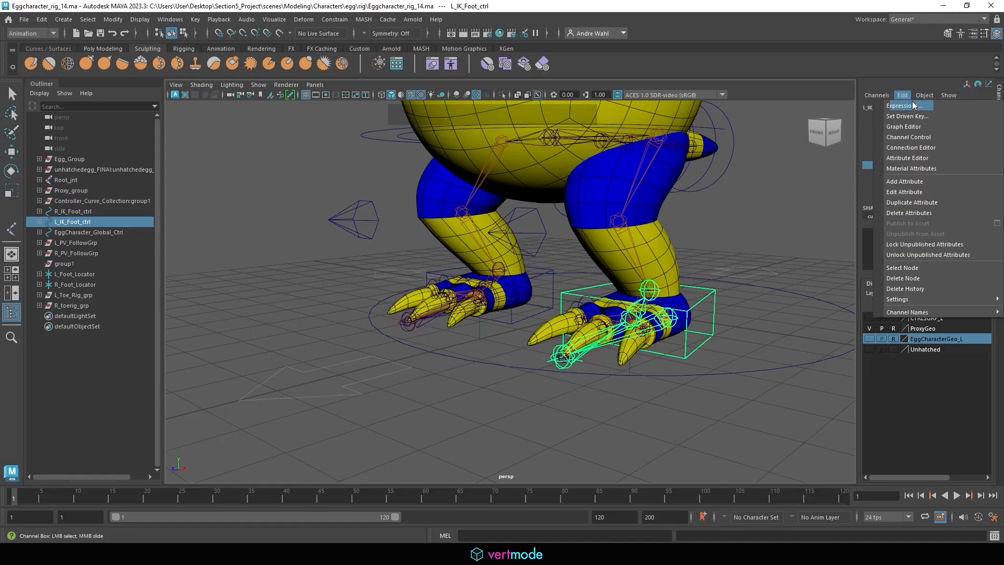
click(901, 191)
click(406, 228)
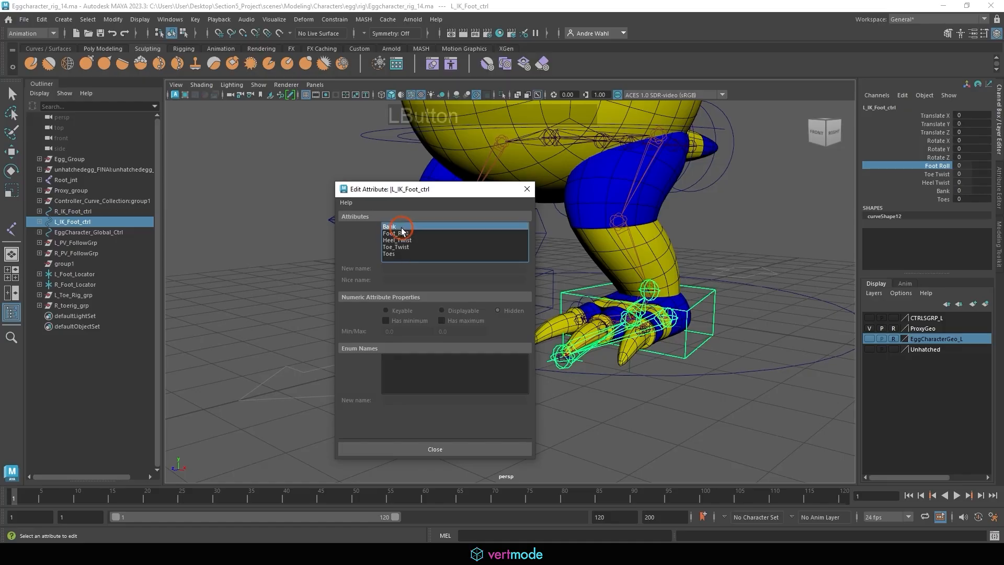
click(409, 233)
click(408, 240)
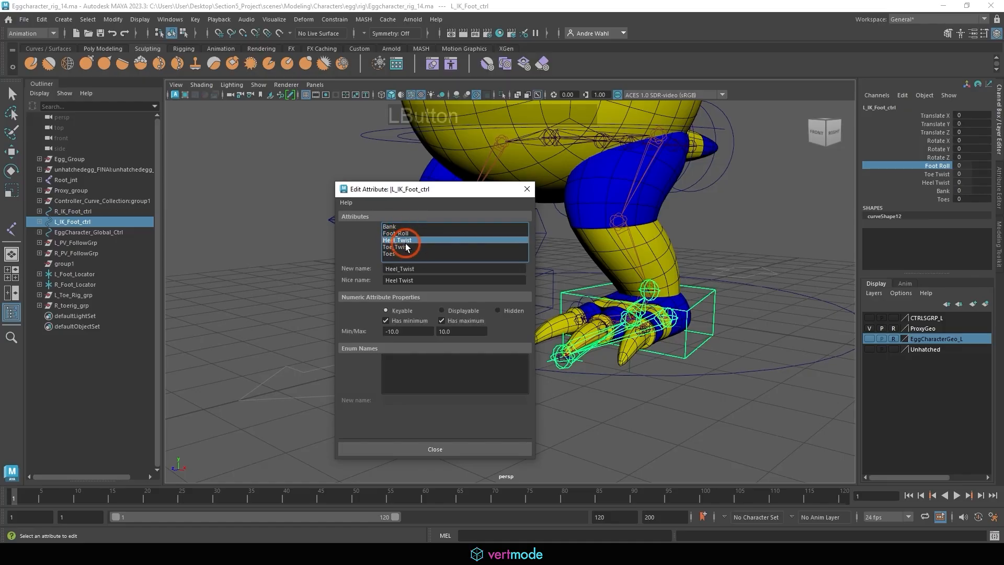
click(408, 247)
click(413, 340)
click(414, 240)
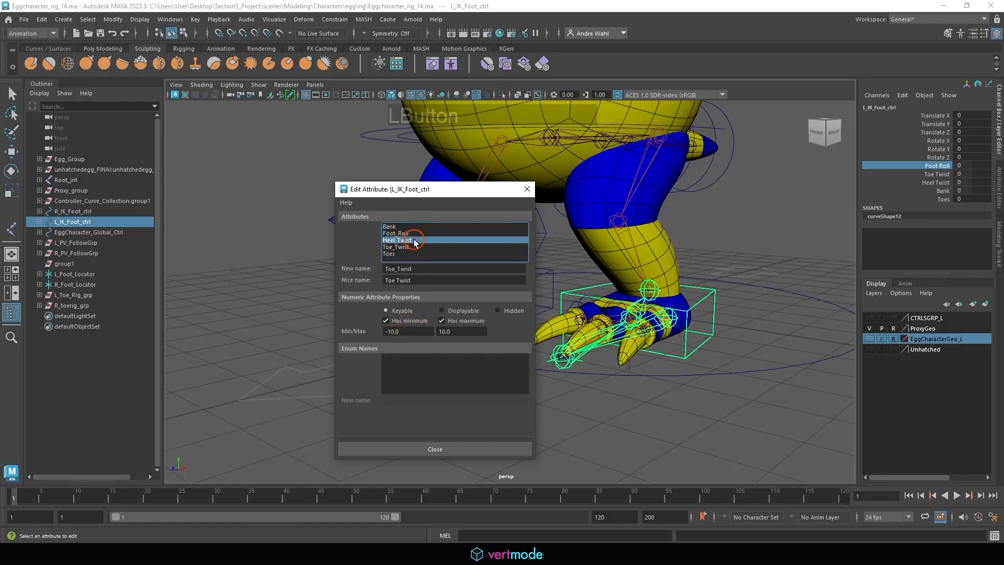
click(412, 233)
click(407, 226)
click(408, 267)
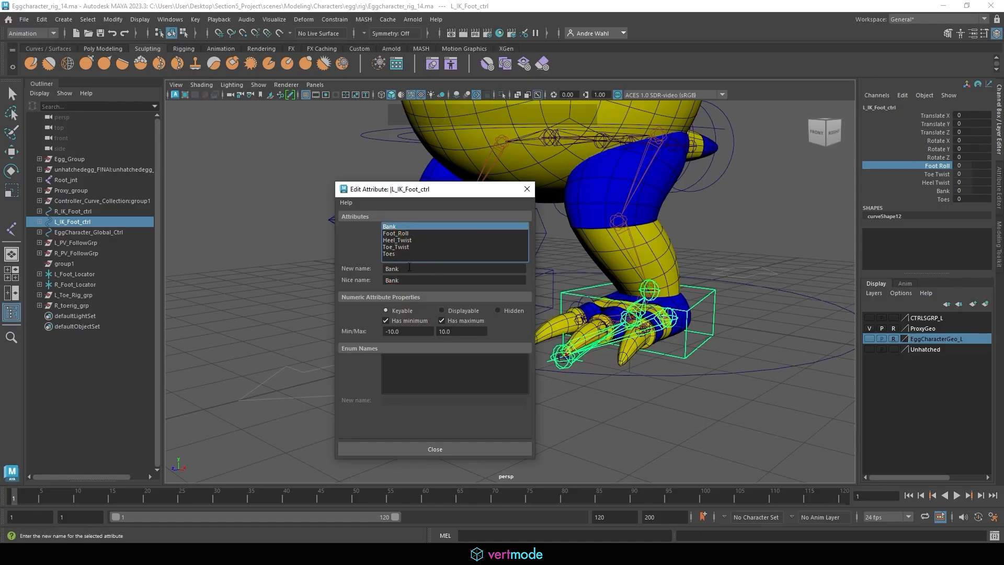
click(424, 253)
click(418, 240)
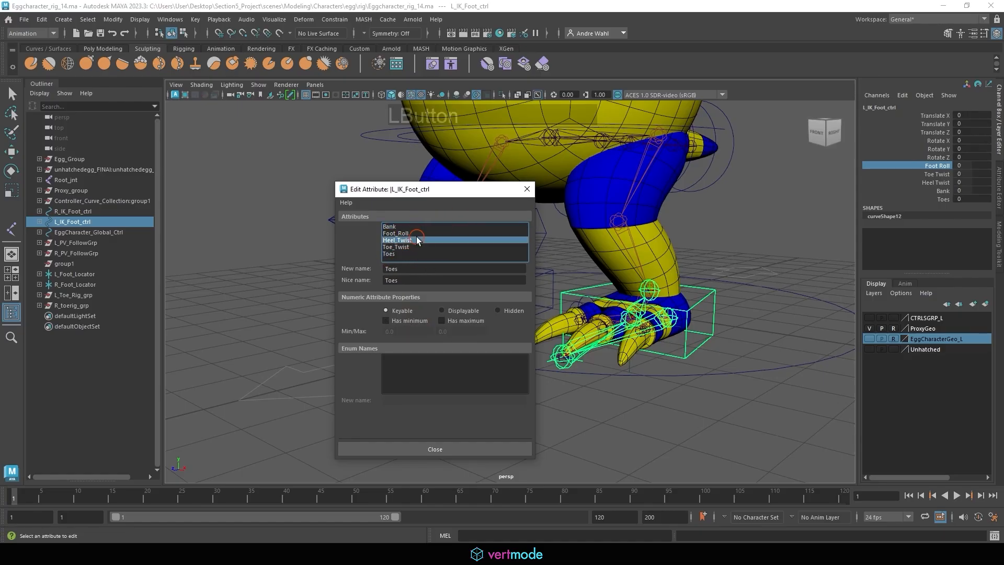
click(412, 246)
click(407, 253)
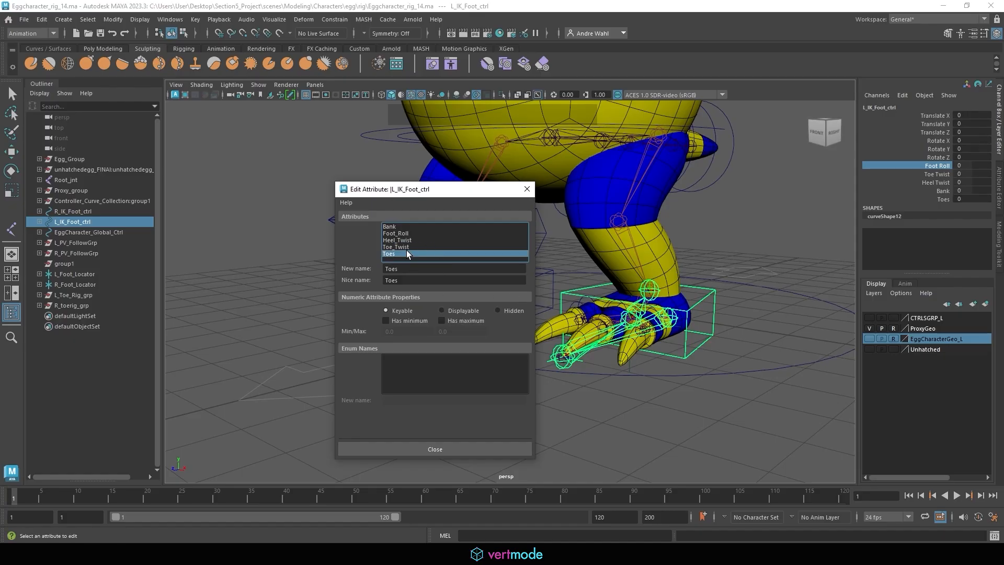
click(524, 190)
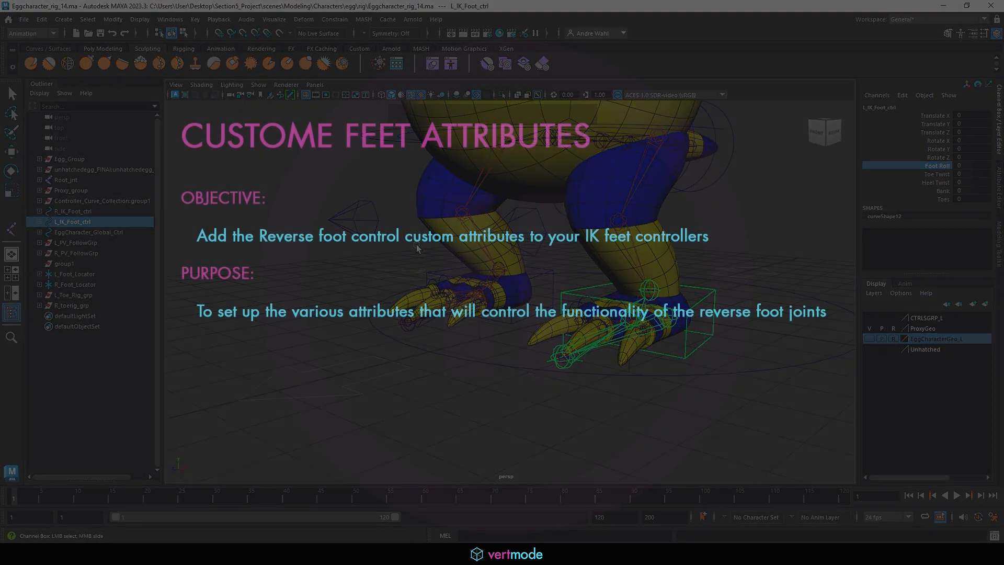
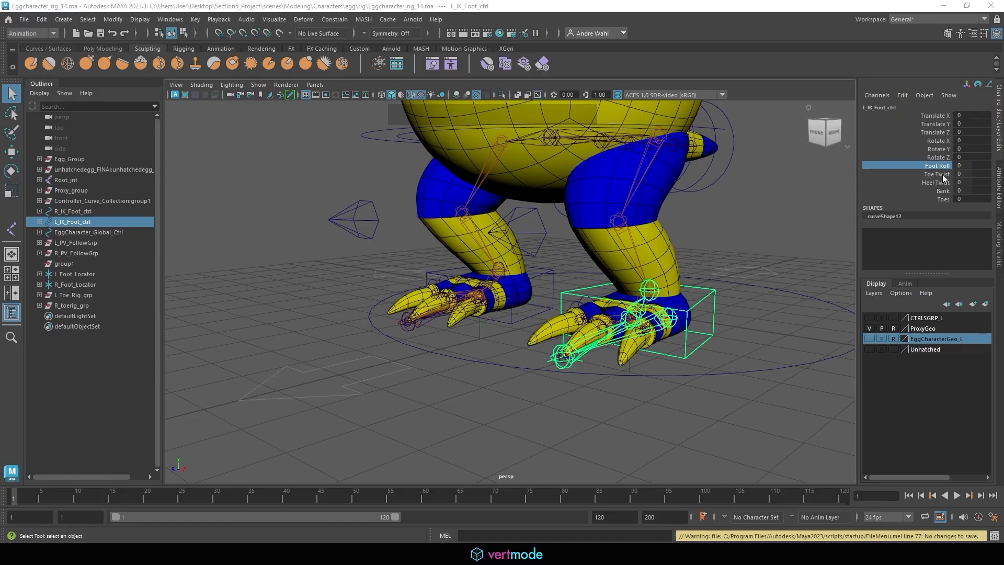
Step: Open Set Driven Key from the Animation menu set and place its window clear of the character's feet
click(23, 32)
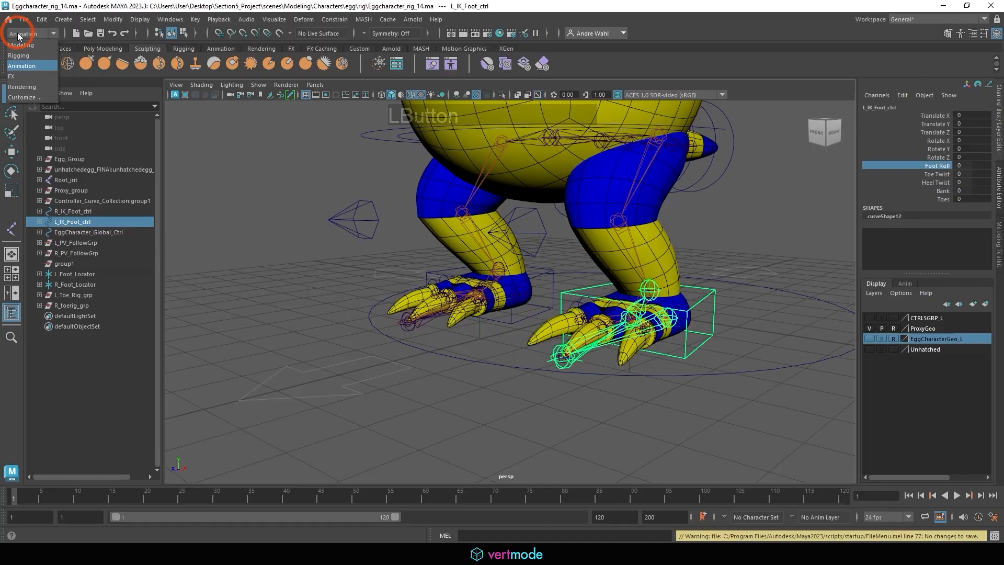
click(24, 67)
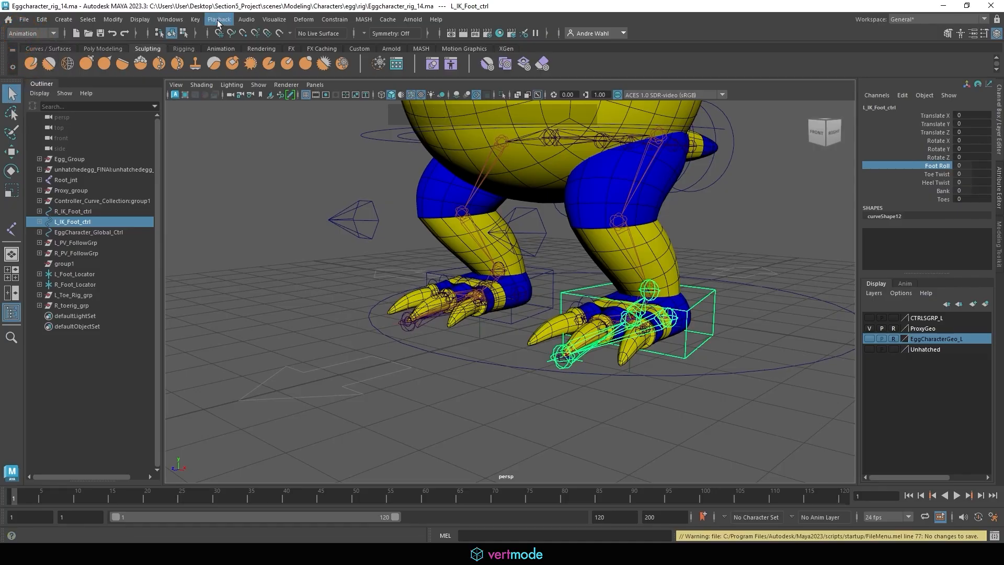
click(195, 20)
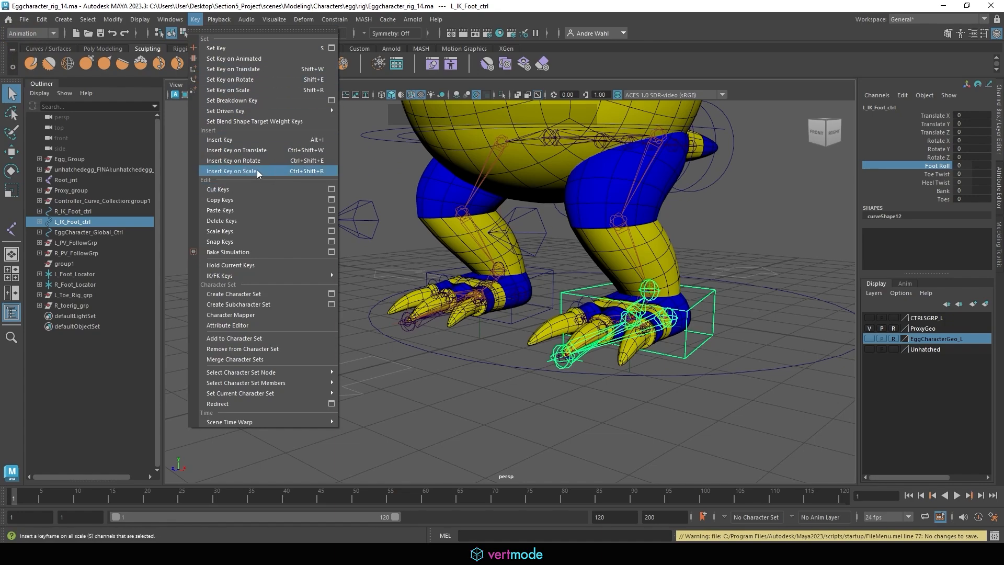
mouse_move(257, 113)
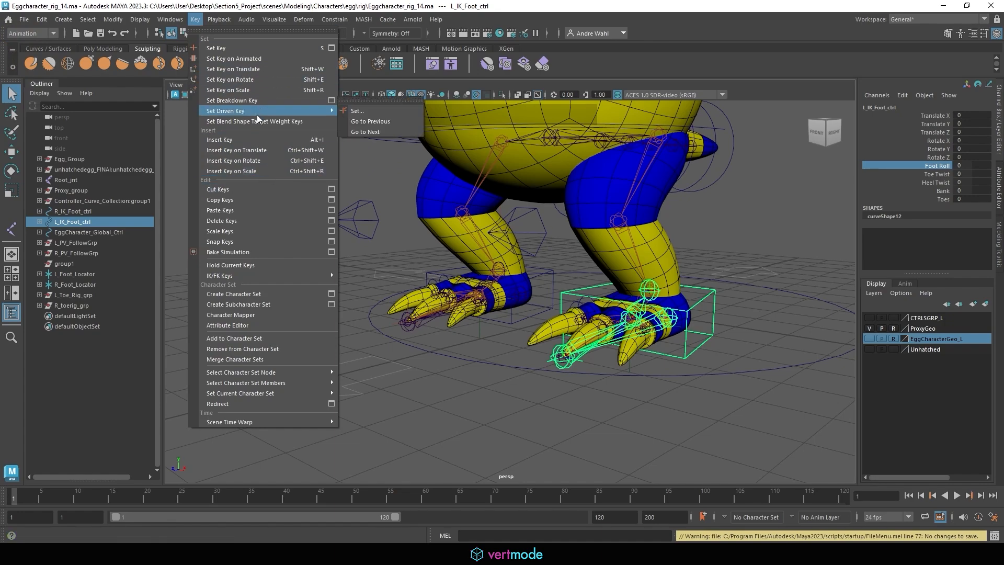
click(375, 109)
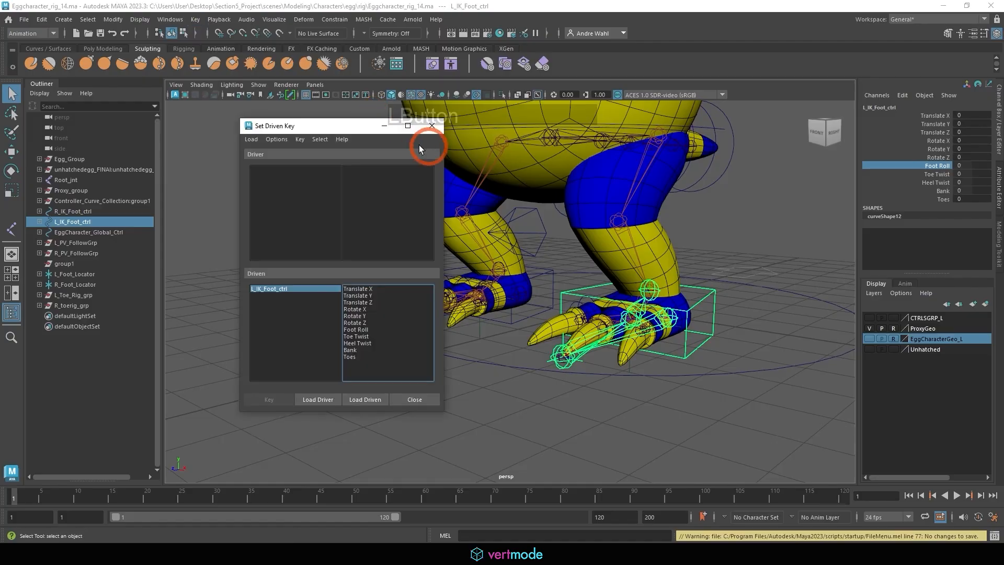
drag(288, 127, 189, 71)
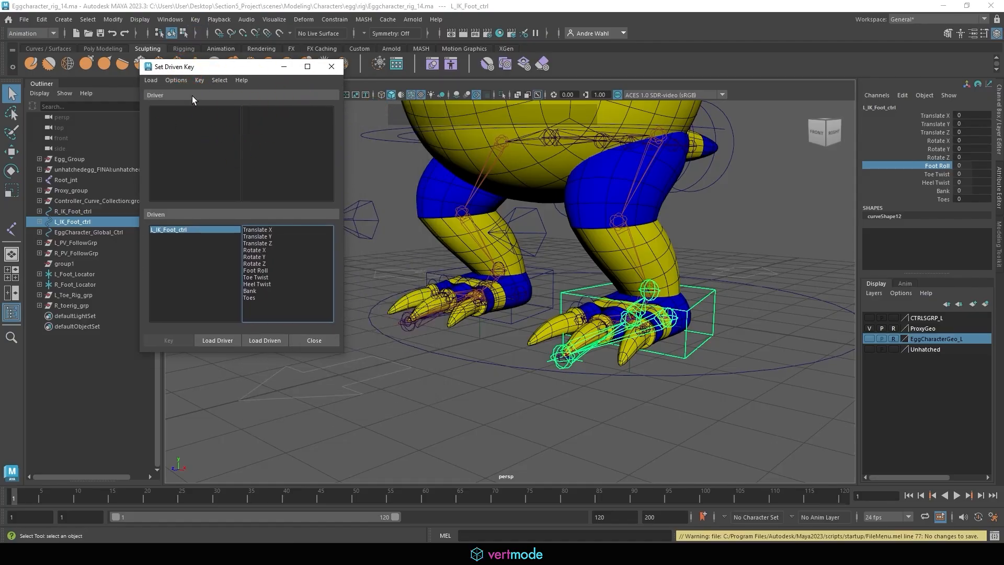
Step: Load L_IK_Foot_ctrl as the driver in Set Driven Key and choose Foot Roll as its driving attribute
click(159, 99)
click(164, 212)
click(725, 286)
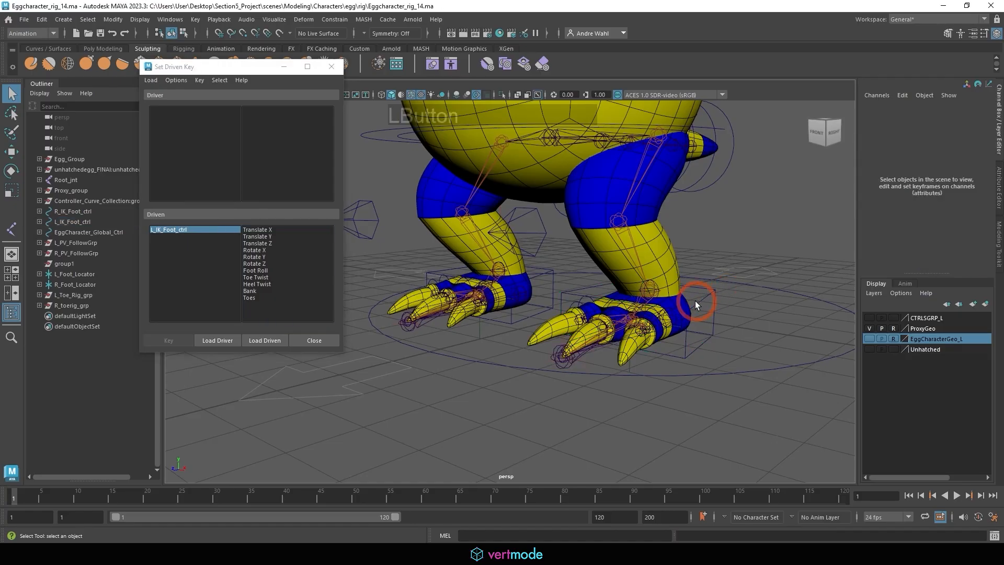
click(218, 340)
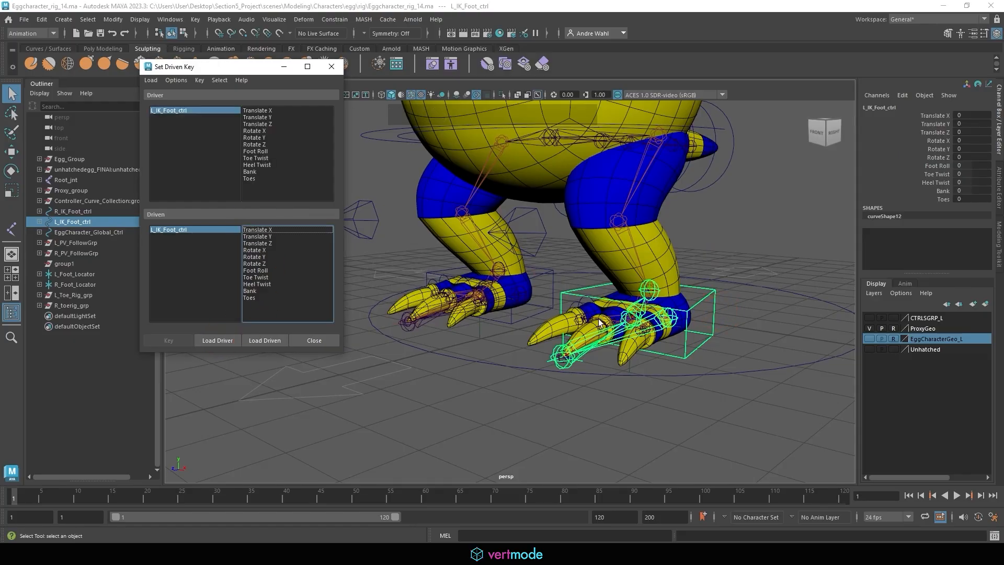
click(281, 151)
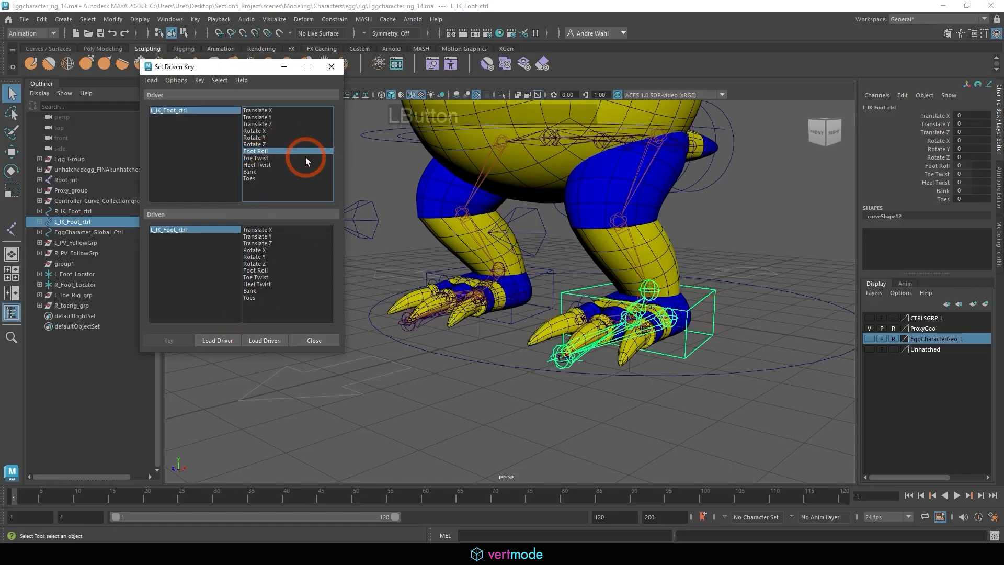
Step: Try rotating the left reverse-foot heel joint L_RF_Heel, and undo the rotation
alt+drag(734, 278, 600, 287)
alt+right_drag(601, 287, 688, 265)
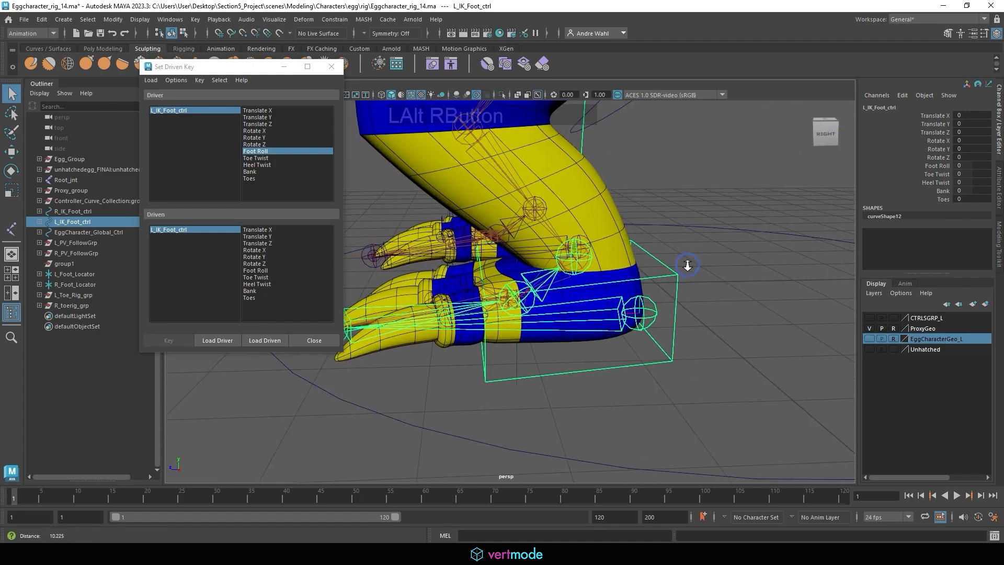
alt+drag(687, 265, 627, 274)
click(605, 274)
key(e)
key(ctrl+z)
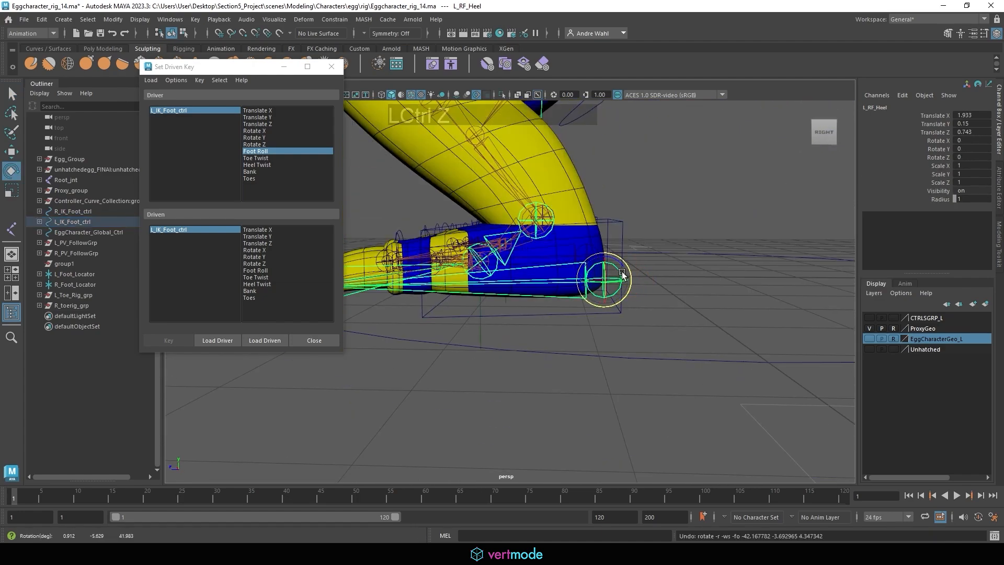
Step: Try rotating the left reverse-foot ball joint L_RF_Ball about Z, and undo the rotation
click(497, 264)
alt+middle_drag(520, 255, 571, 253)
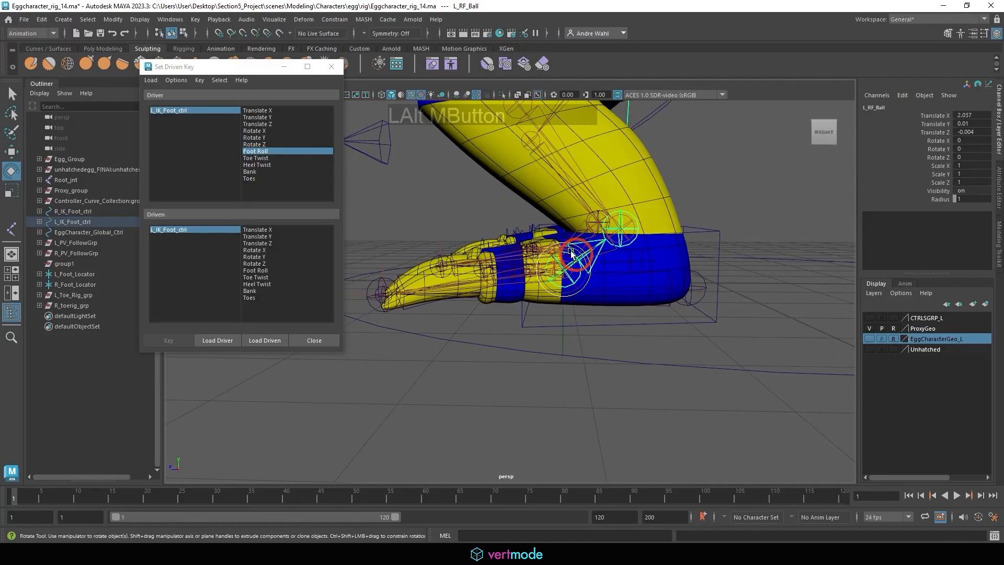
drag(571, 253, 664, 277)
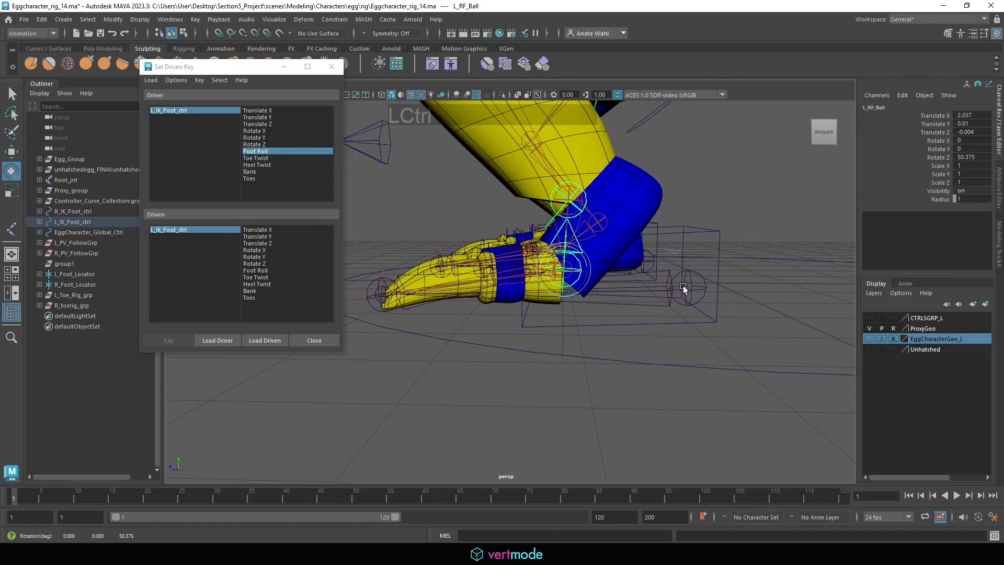
key(ctrl+z)
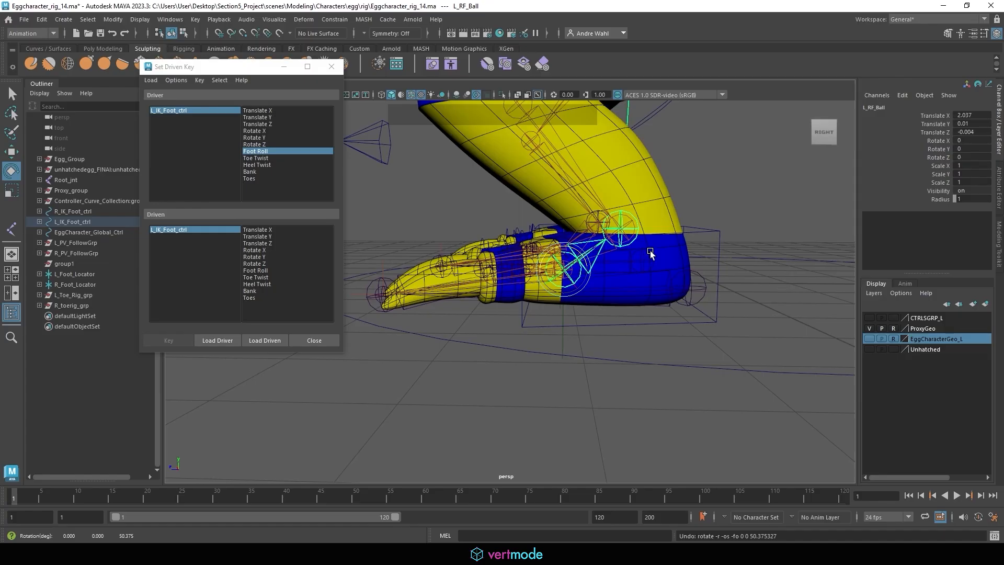
Step: Load L_RF_Heel, L_RF_Toe and L_RF_Ball as the driven objects in Set Driven Key and highlight all three
click(11, 93)
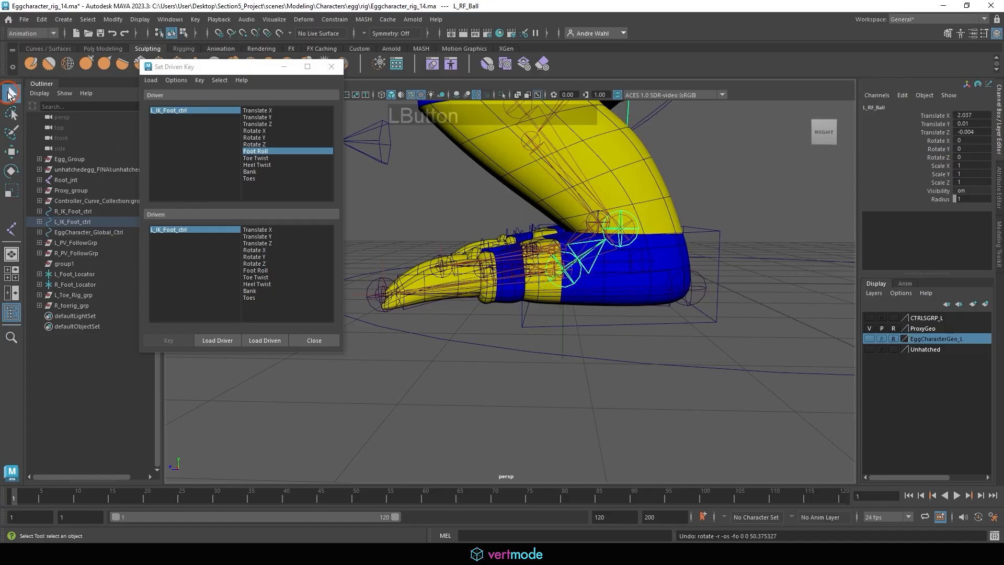
click(674, 287)
click(699, 290)
alt+drag(700, 290, 473, 303)
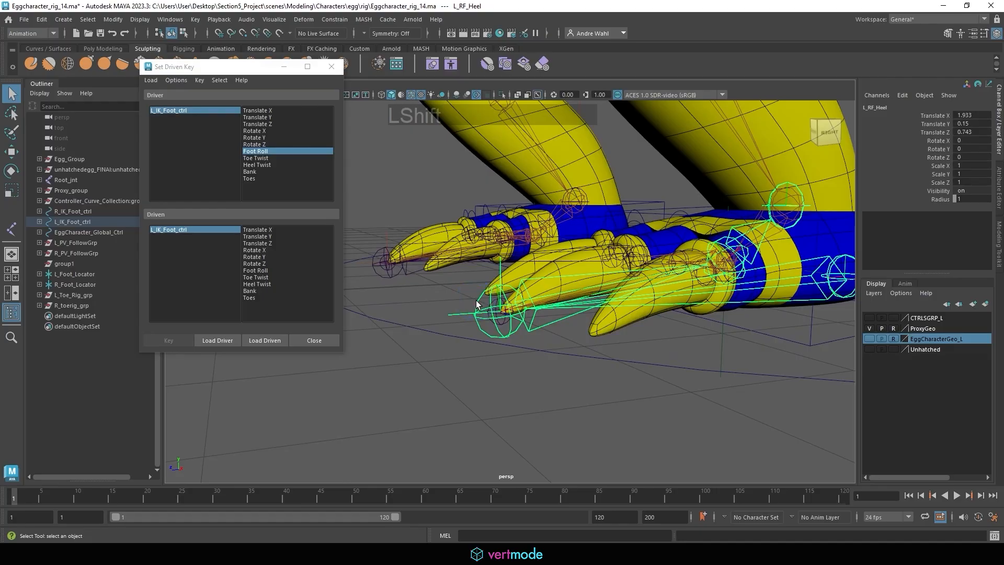
shift+click(476, 303)
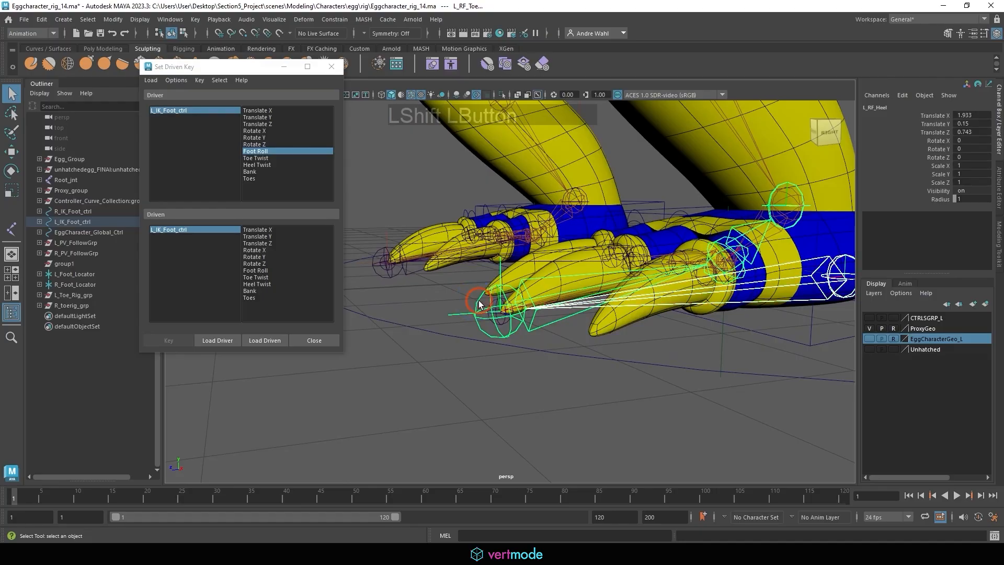
shift+click(715, 246)
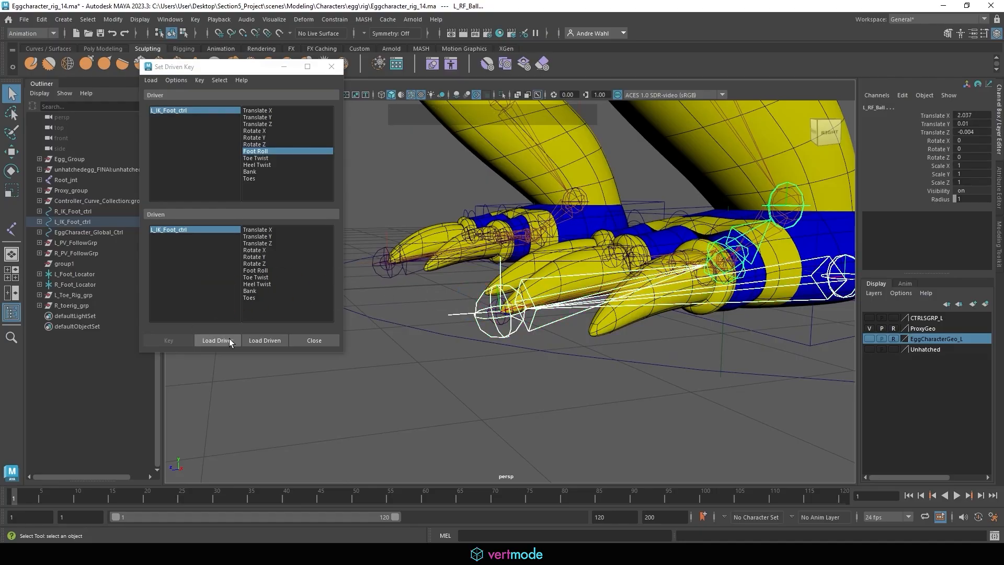
click(267, 340)
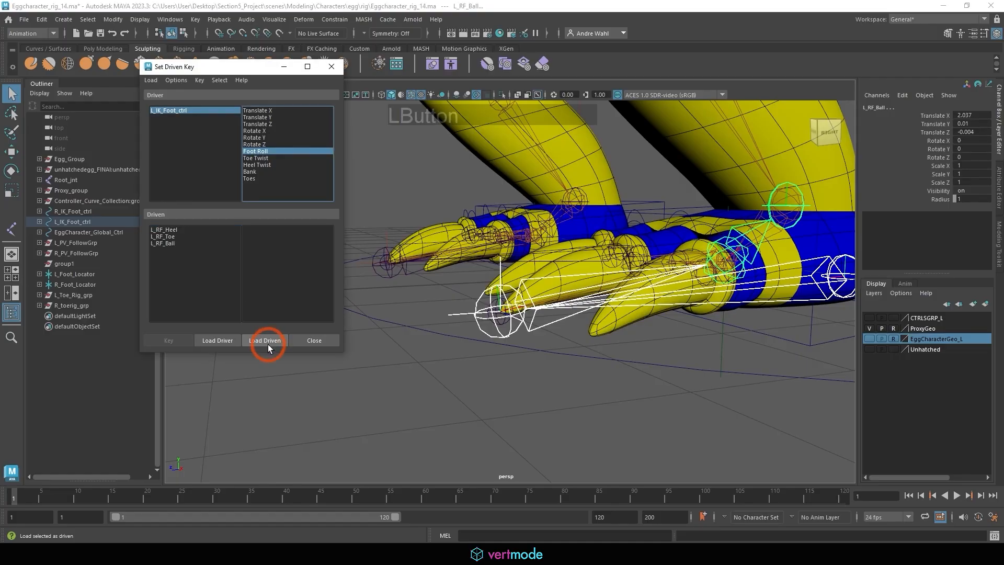
click(183, 230)
shift+click(182, 244)
Step: Try rotating L_RF_Heel to identify its roll axis, and undo the rotation
alt+drag(554, 262, 515, 253)
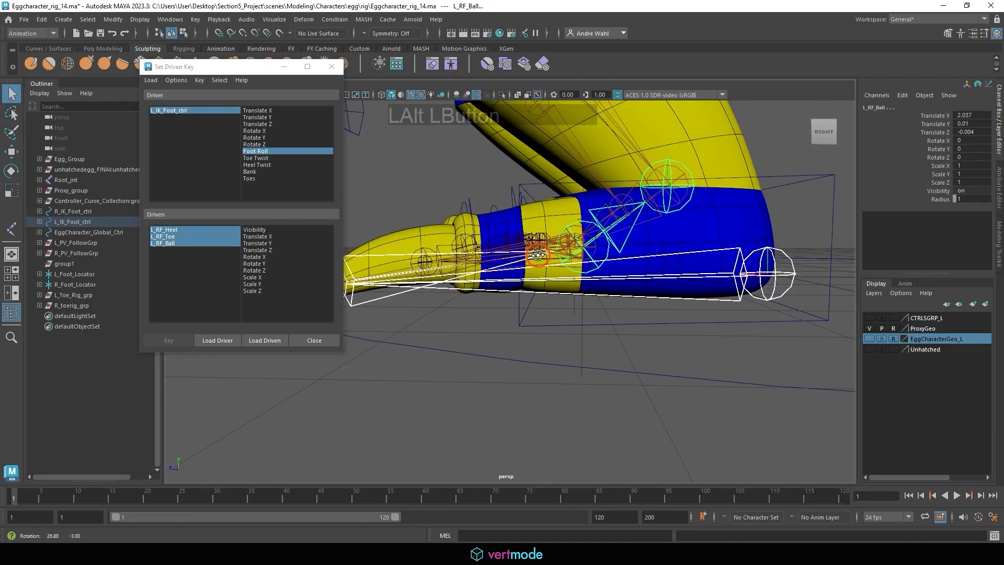
alt+right_drag(515, 253, 472, 256)
click(712, 272)
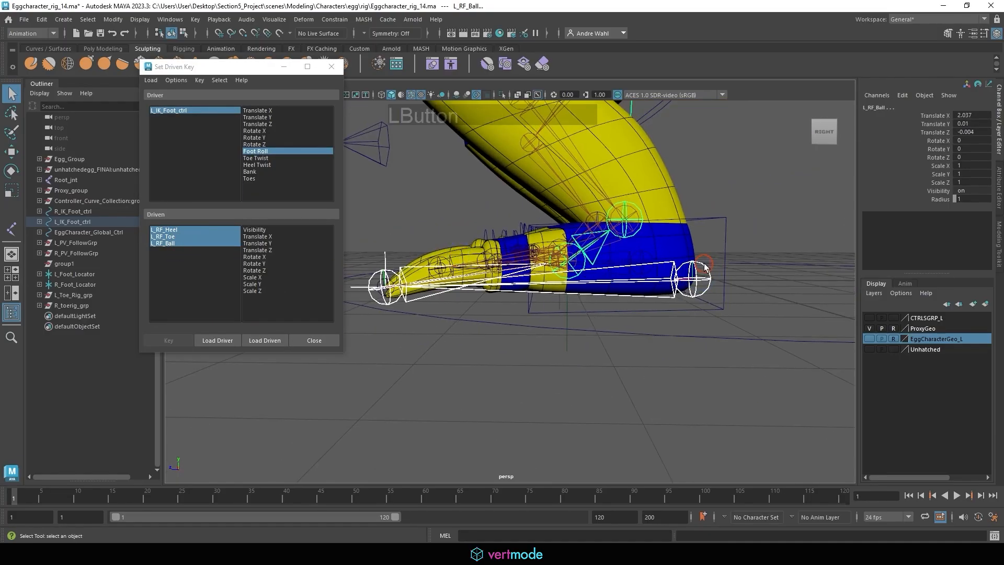
key(e)
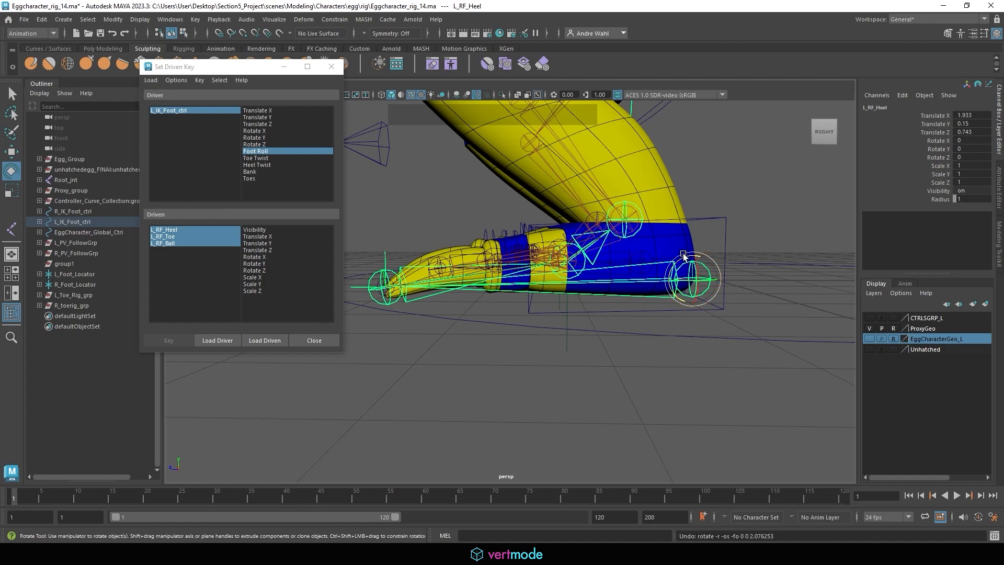
drag(683, 255, 690, 274)
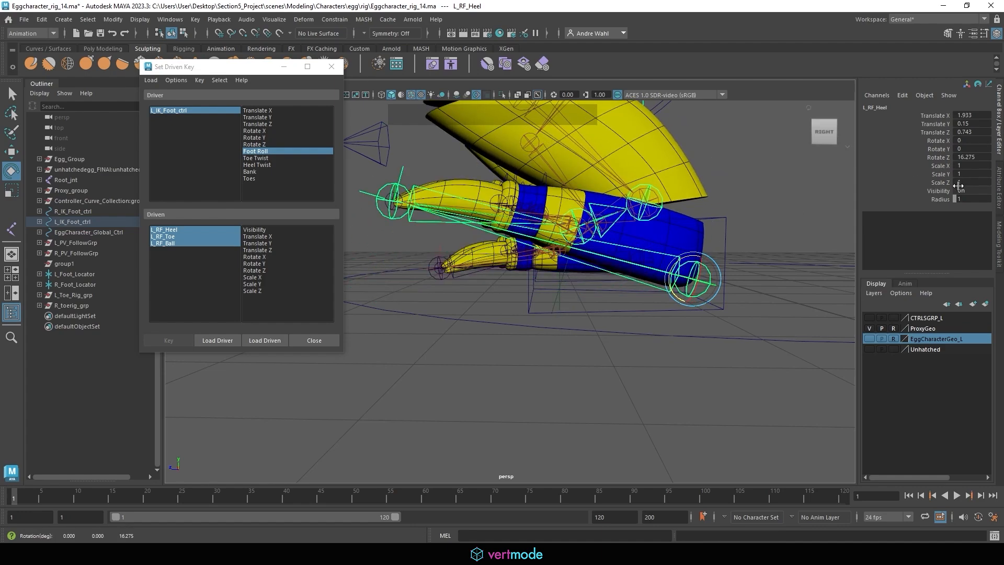
key(ctrl+z)
Step: Choose Rotate Z as the driven attribute and key the neutral pose with Foot Roll at 0
click(273, 271)
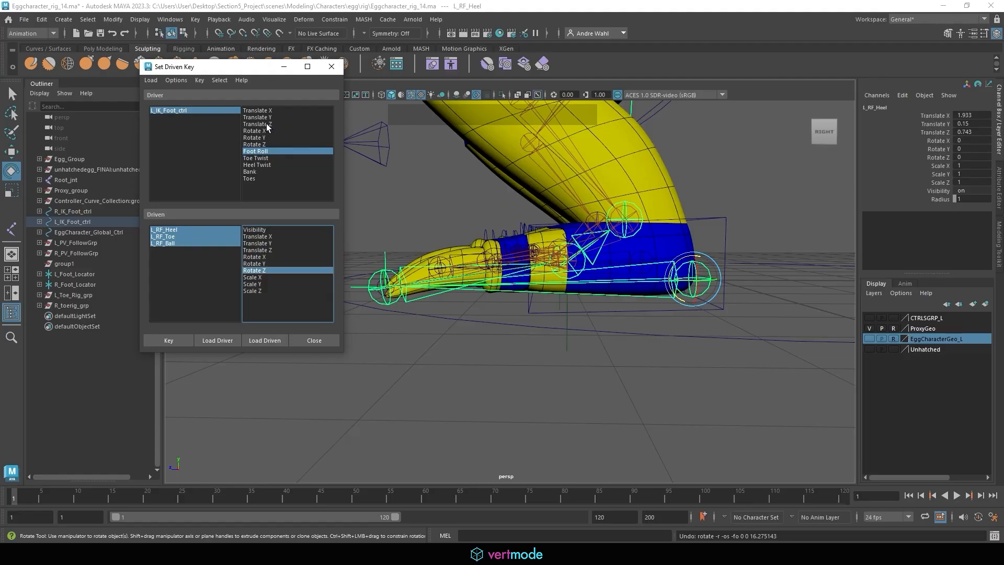
click(172, 338)
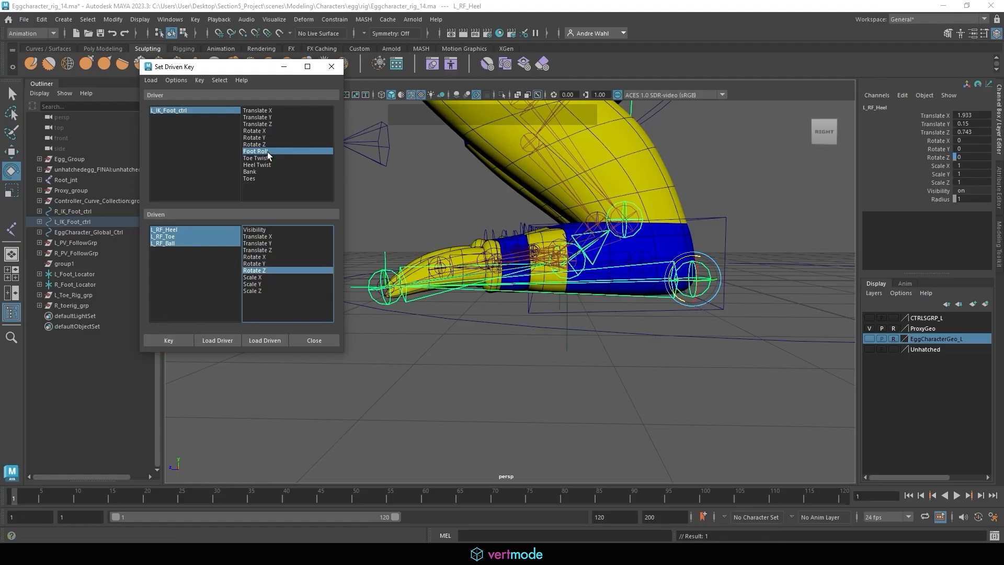
Step: Set Foot Roll on L_IK_Foot_ctrl to 10
click(721, 220)
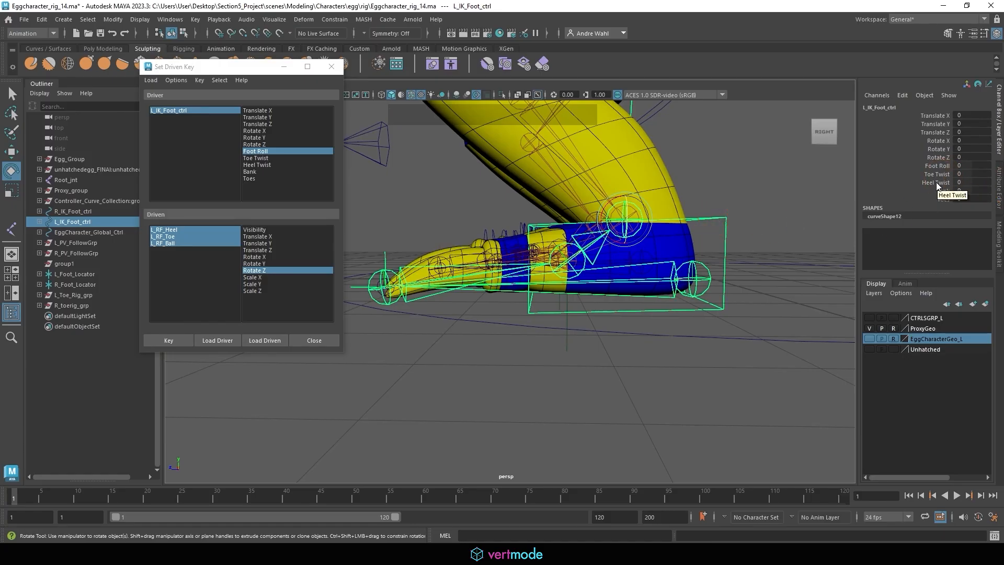
click(928, 166)
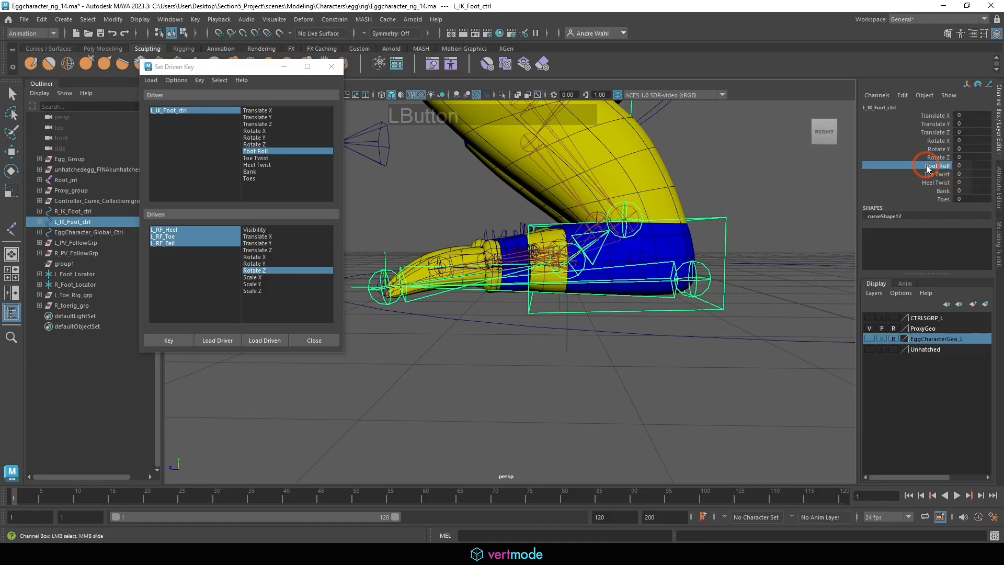
middle_drag(680, 187, 979, 160)
middle_drag(798, 166, 812, 166)
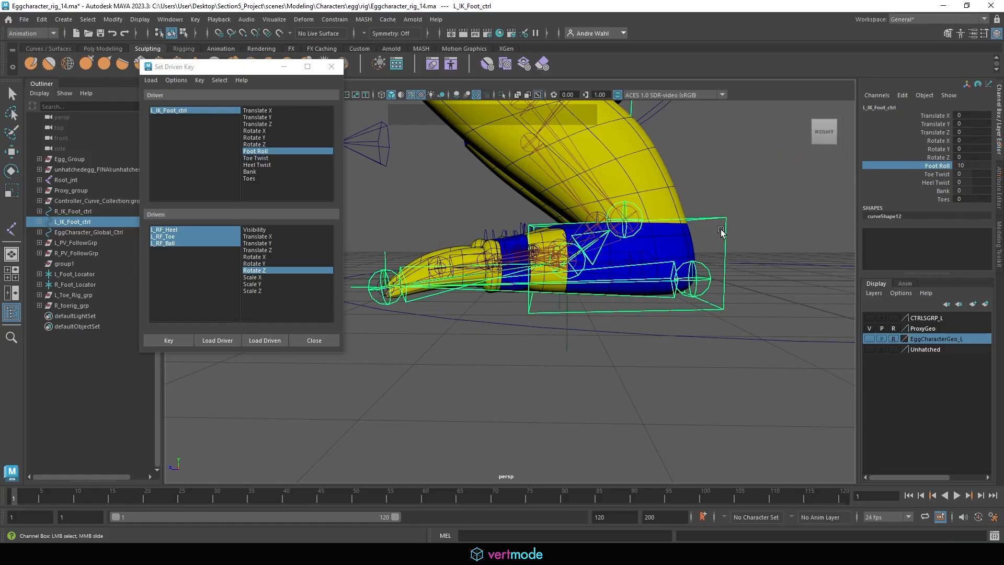
Step: Set Rotate Z of the heel joint L_RF_Heel to 75 and key it against Foot Roll
click(707, 270)
alt+drag(706, 270, 686, 266)
key(e)
alt+middle_drag(722, 250, 770, 270)
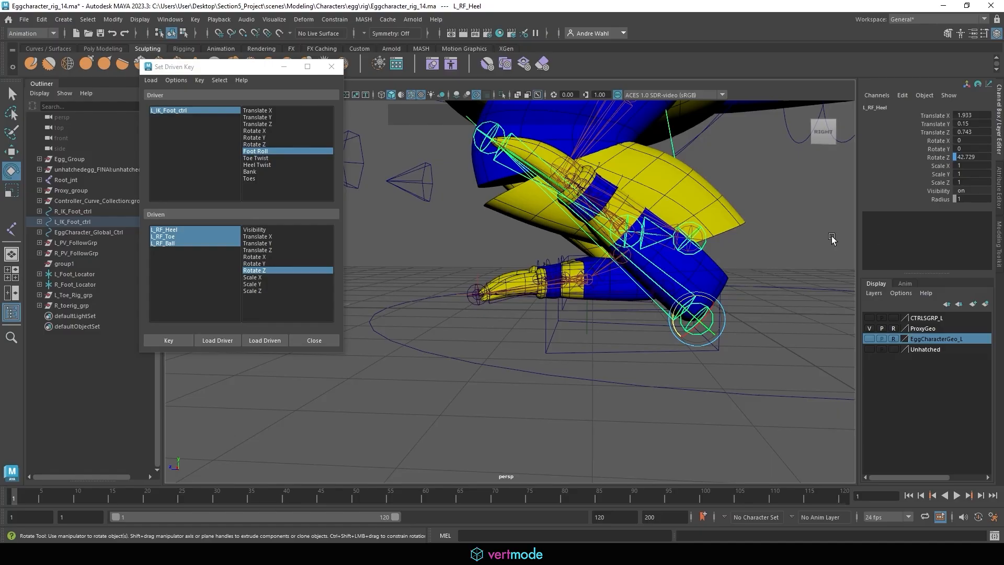
drag(705, 299, 698, 279)
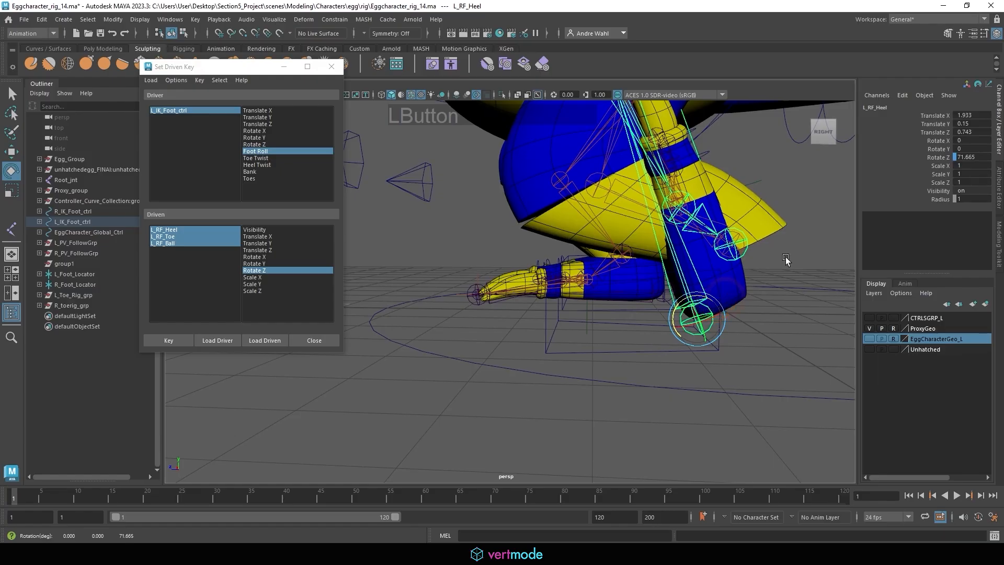
double_click(970, 157)
text(75)
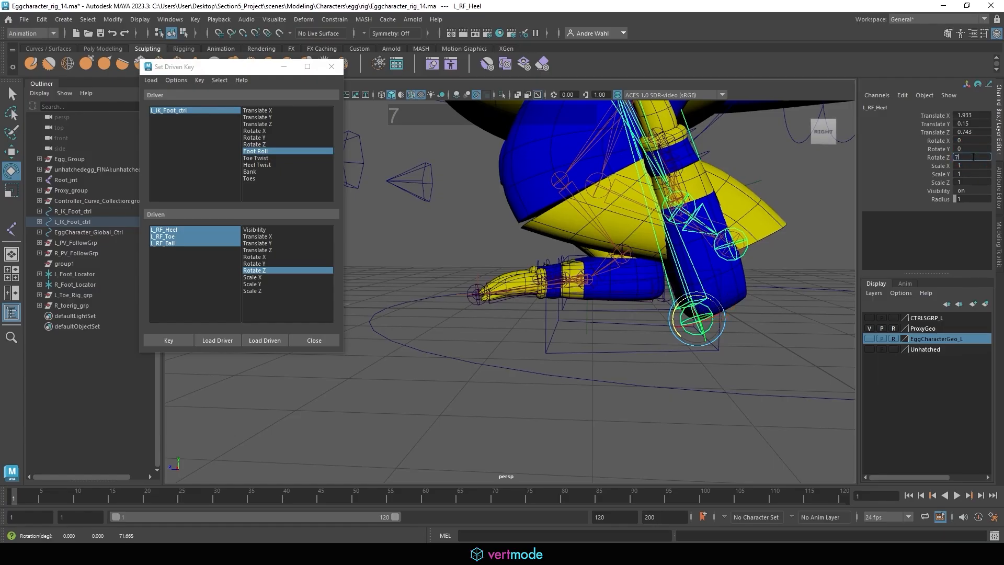
key(Return)
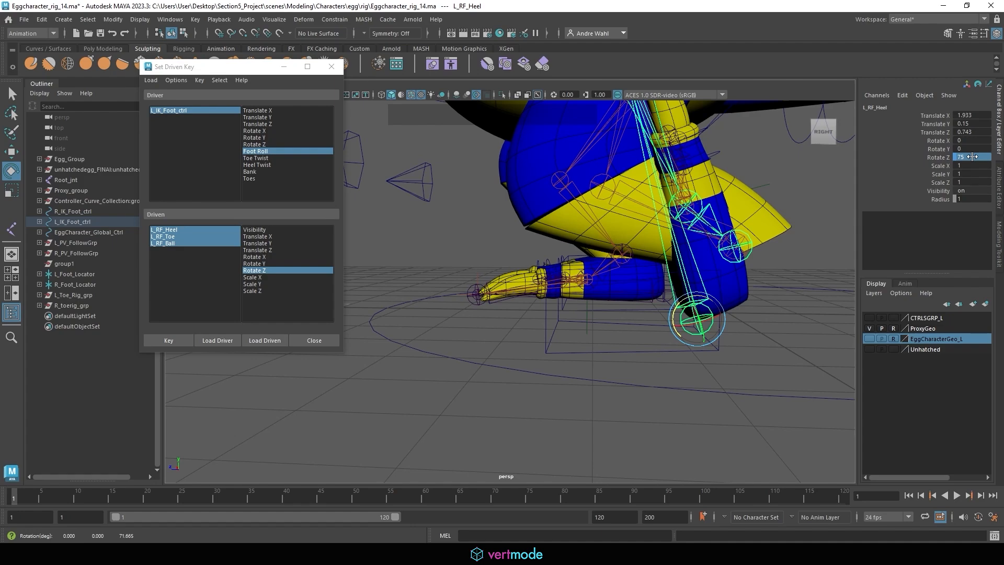
click(168, 341)
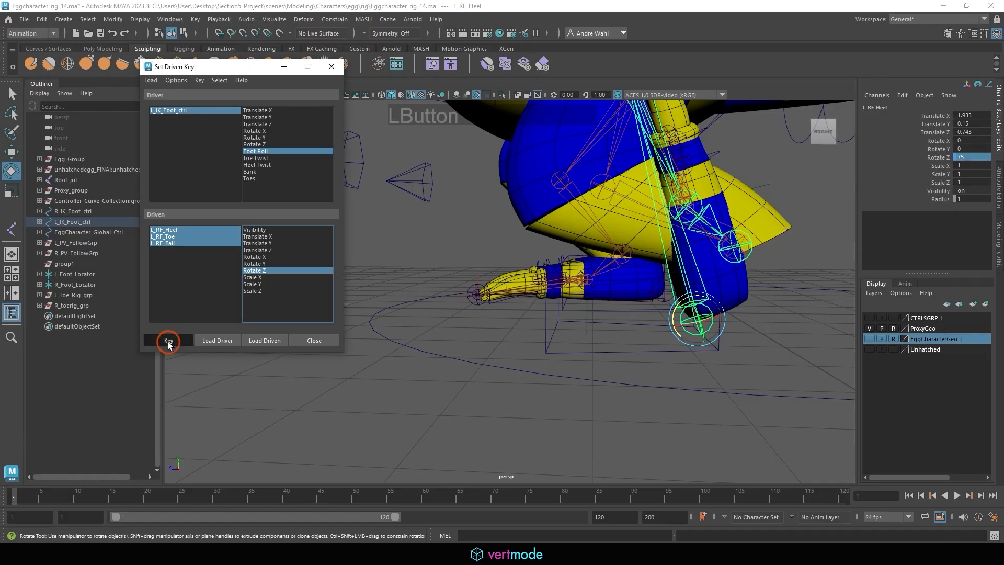
Step: Scrub Foot Roll on L_IK_Foot_ctrl back and forth to check the driven heel rotation
click(547, 325)
click(933, 157)
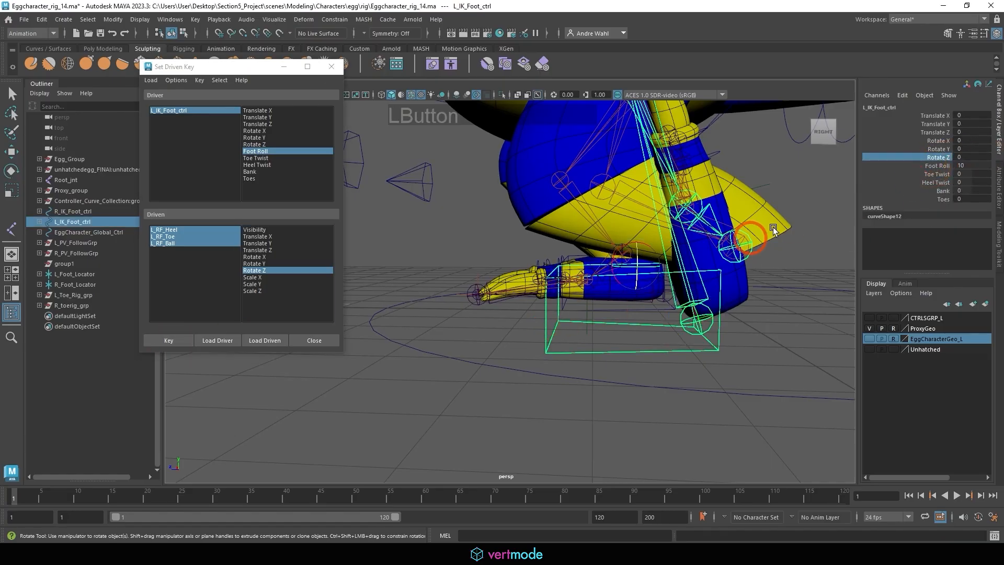
click(936, 165)
middle_drag(758, 235, 647, 282)
middle_drag(581, 278, 659, 301)
Step: Set Foot Roll to -5, rotate the ball joint L_RF_Ball to Rotate Z 80, and set the driven key
click(970, 164)
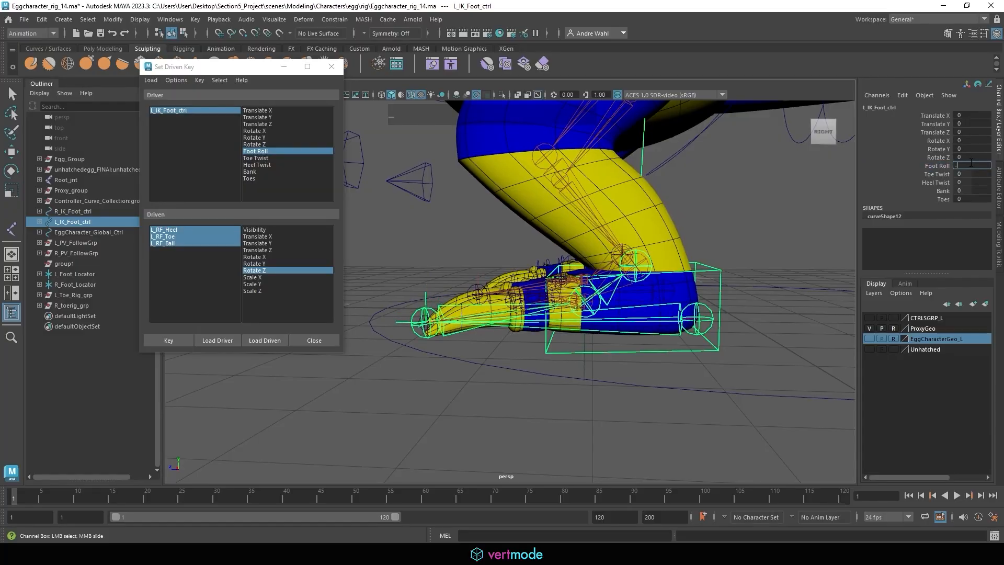
text(-5)
key(Return)
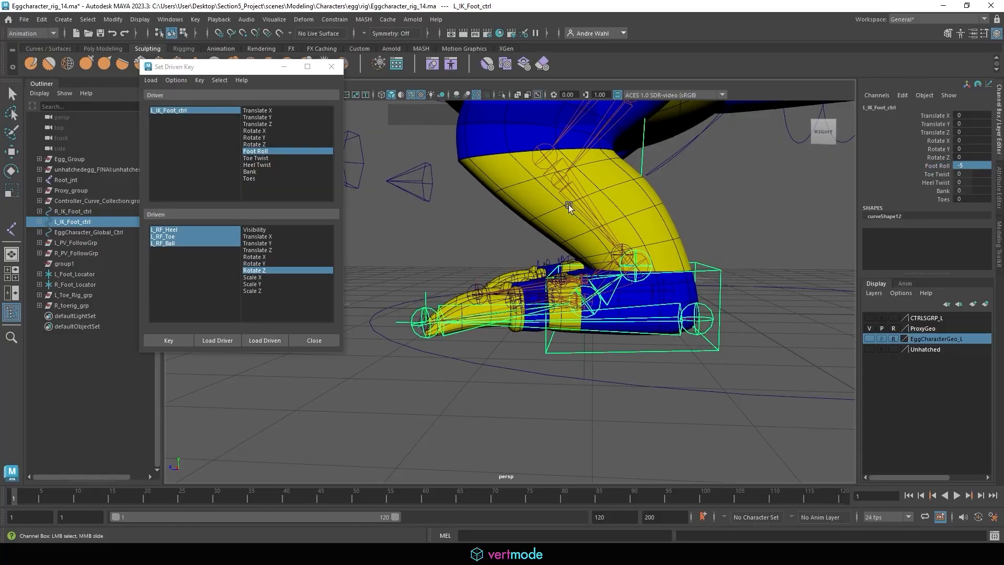
click(598, 306)
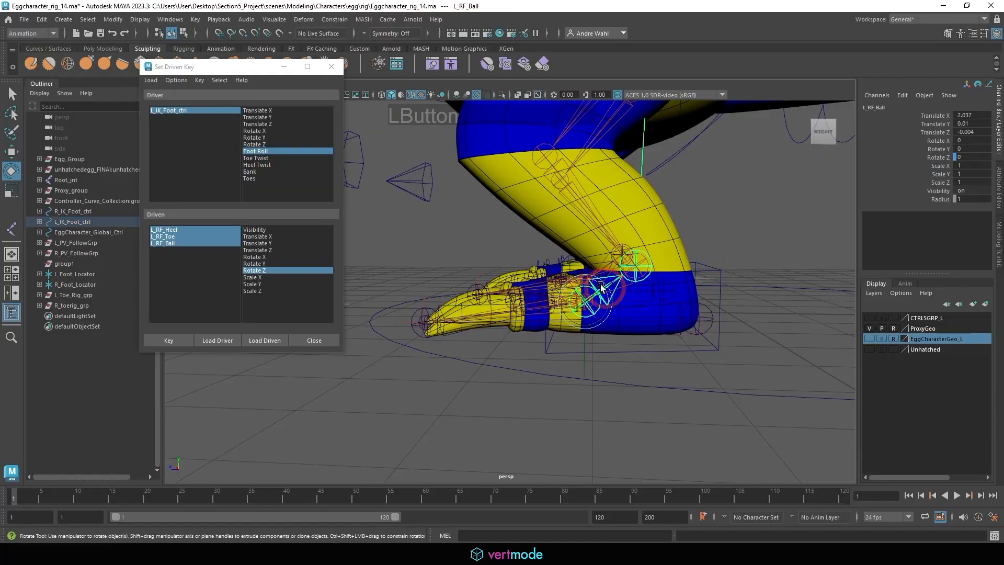
drag(597, 281, 545, 271)
click(964, 156)
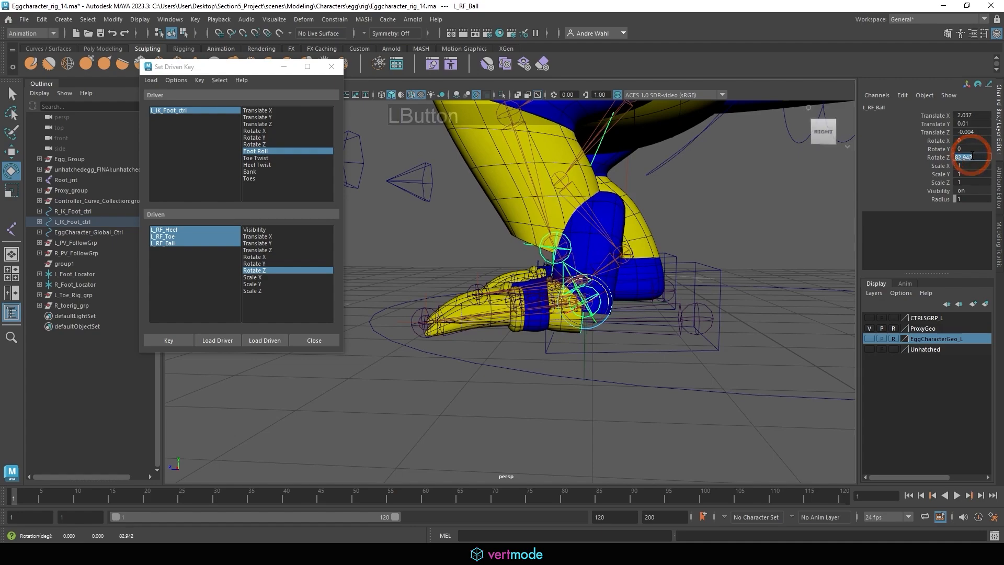
text(80)
key(KP_Enter)
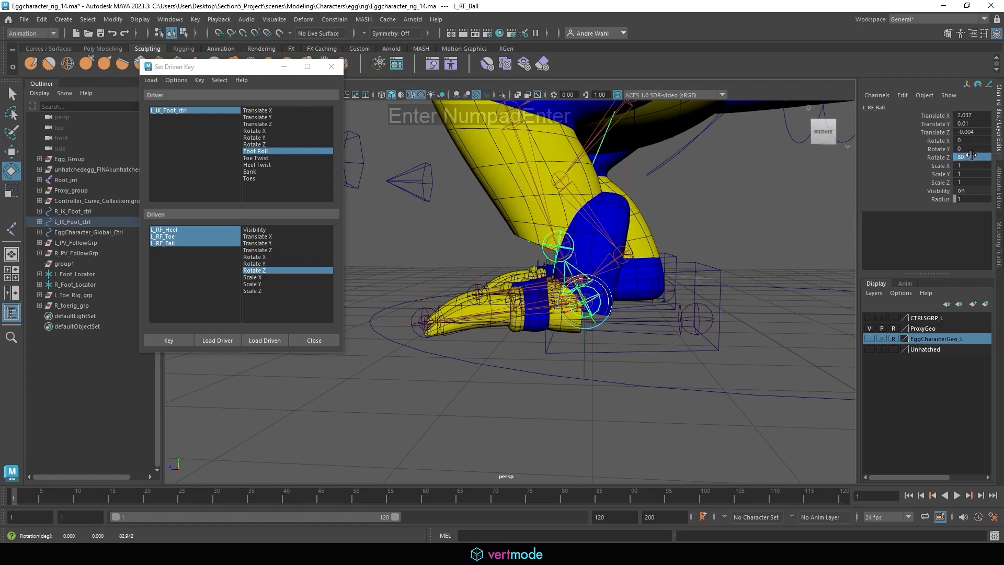
click(169, 340)
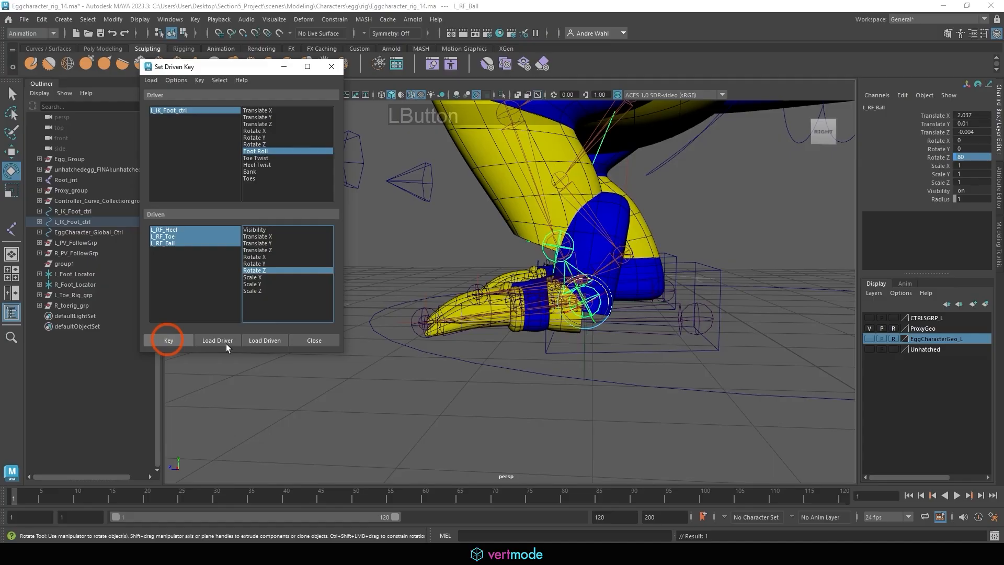
Step: Set Foot Roll to -10, rotate the toe joint L_RF_Toe to Rotate Z 25, and set the driven key
click(711, 347)
click(937, 165)
middle_drag(649, 248, 554, 278)
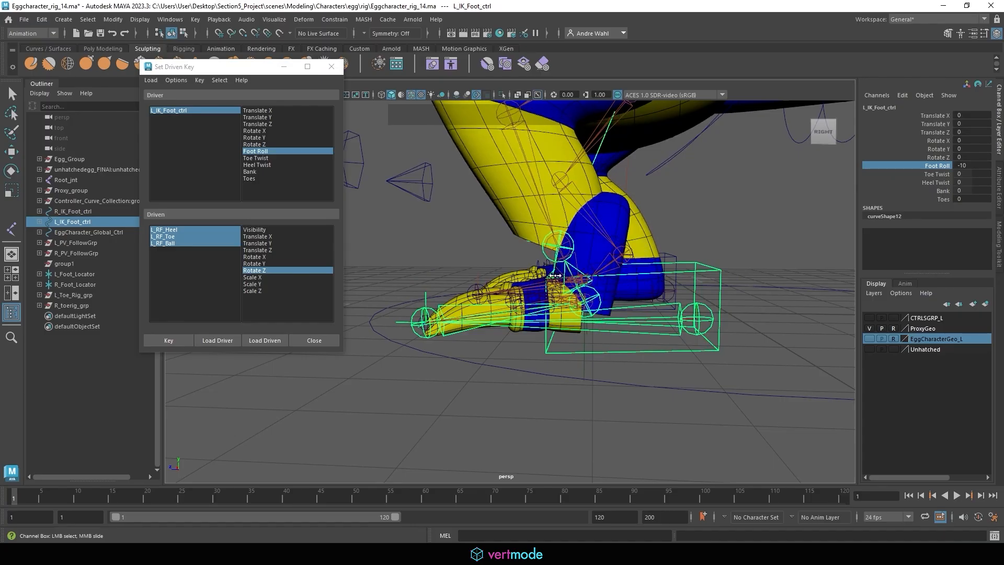
click(408, 308)
key(e)
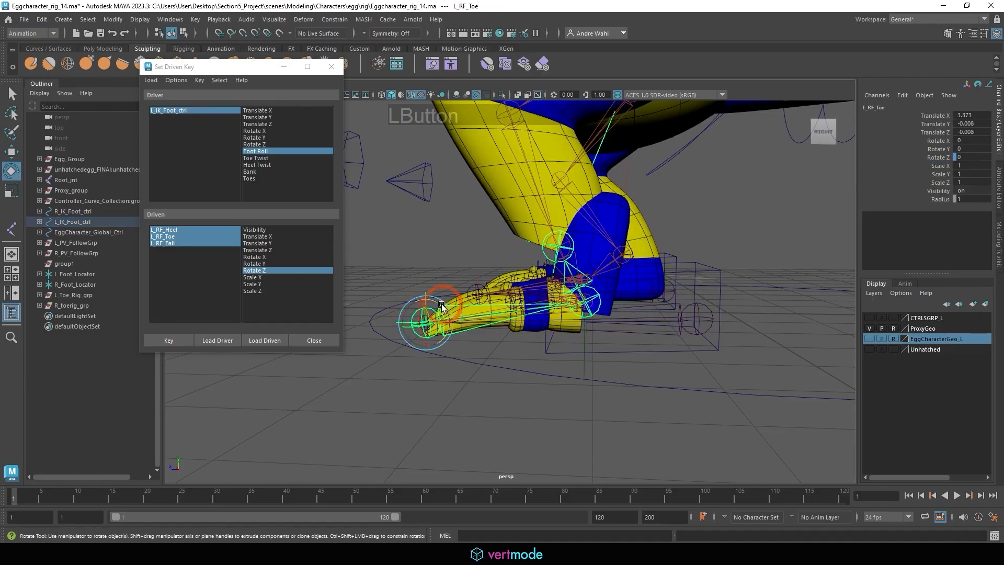
drag(441, 303, 434, 296)
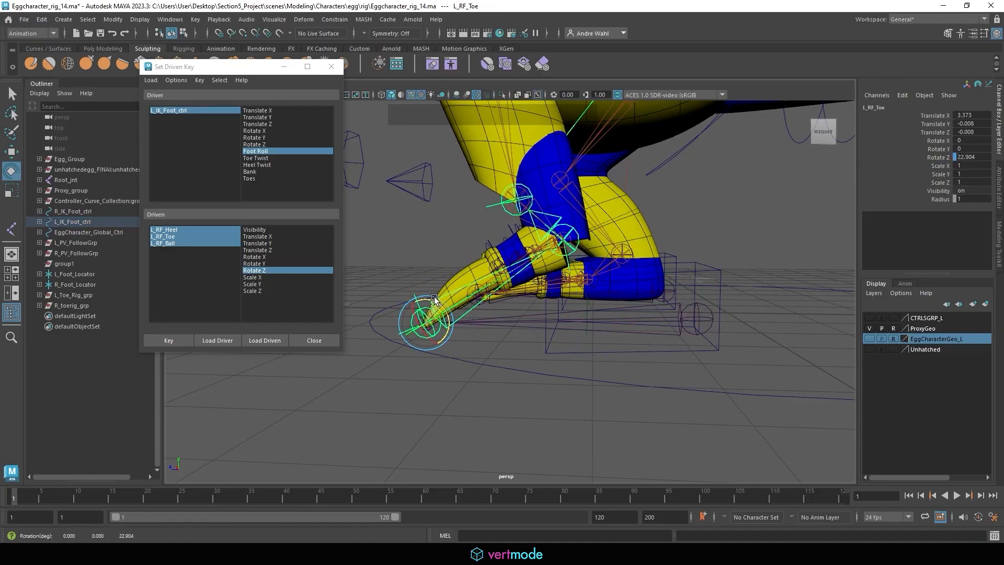
click(972, 157)
text(25)
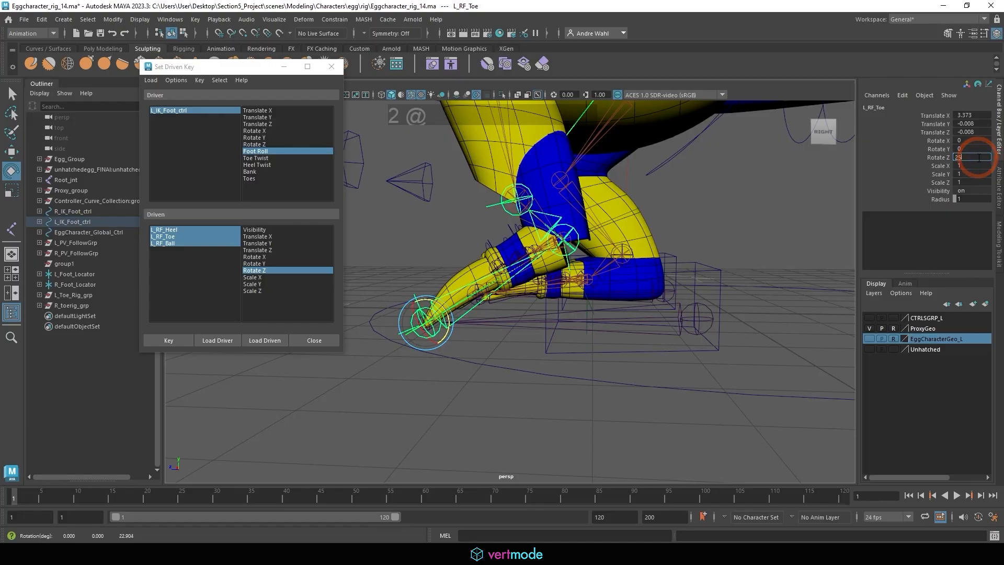
key(KP_Enter)
click(156, 342)
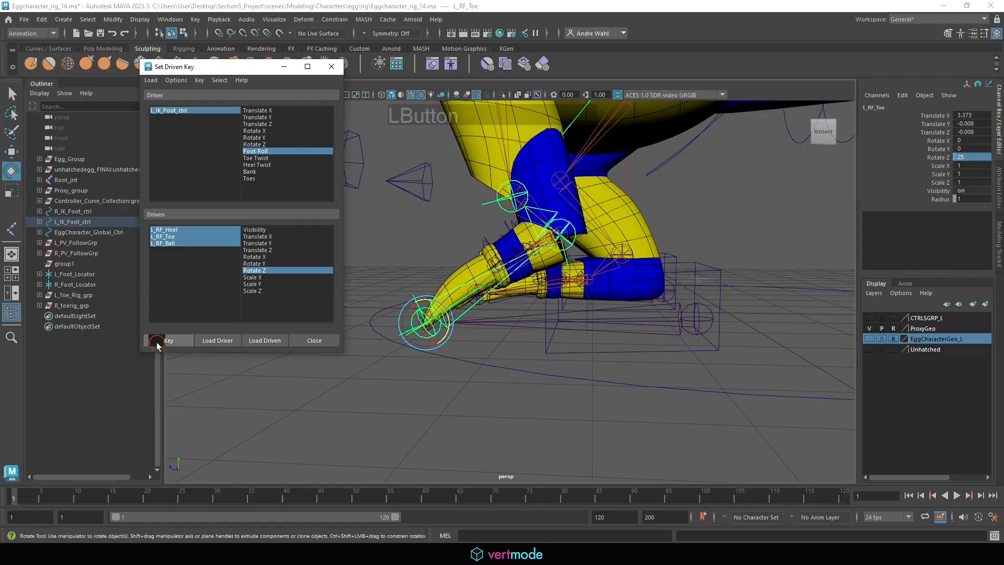
Step: Scrub Foot Roll on L_IK_Foot_ctrl to check the full roll range, and reset Foot Roll to 0
click(612, 349)
click(937, 166)
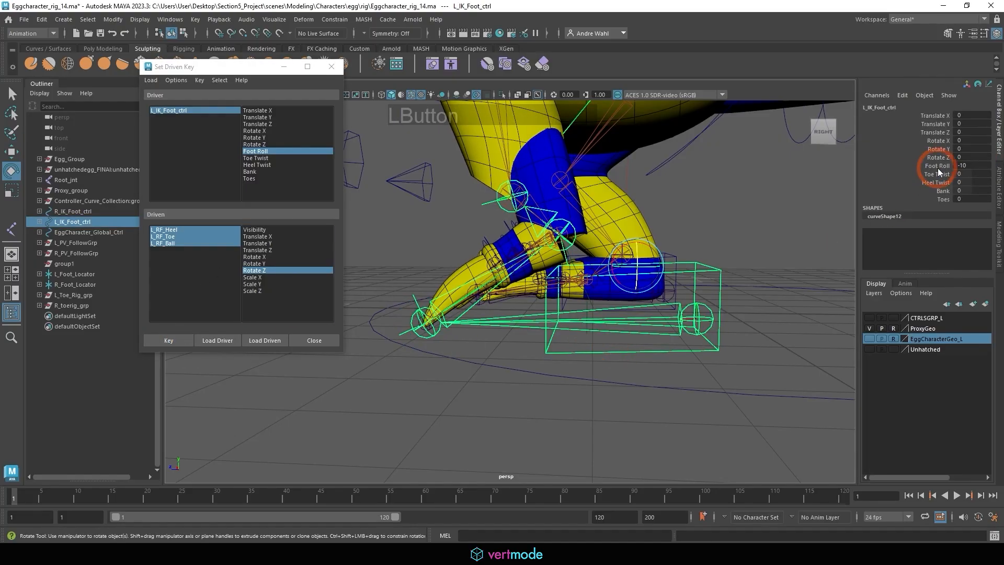
drag(581, 232, 633, 276)
middle_drag(633, 277, 616, 378)
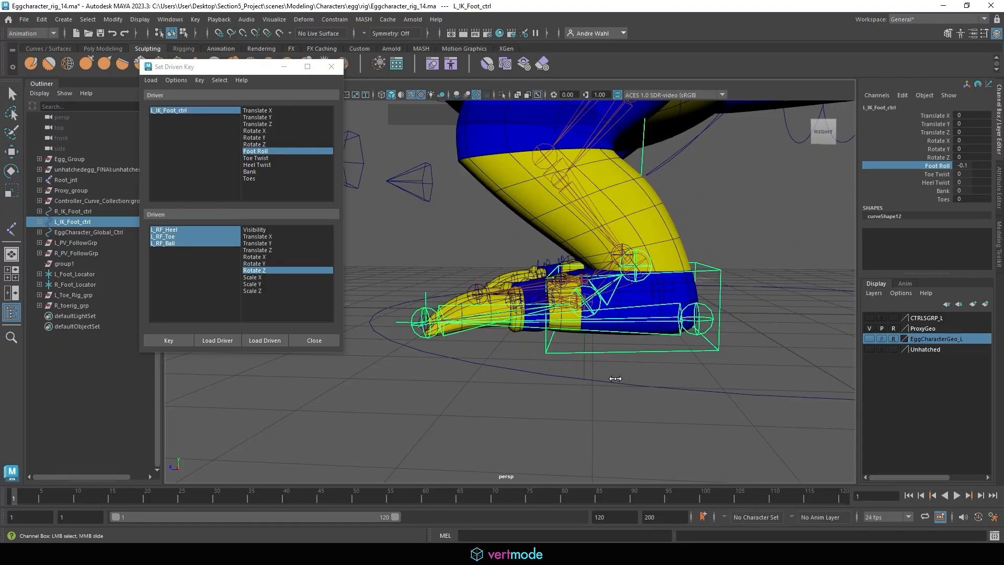
click(964, 165)
text(0)
key(KP_Enter)
Step: Load R_IK_Foot_ctrl as the driver in Set Driven Key
alt+drag(570, 265, 670, 283)
click(565, 232)
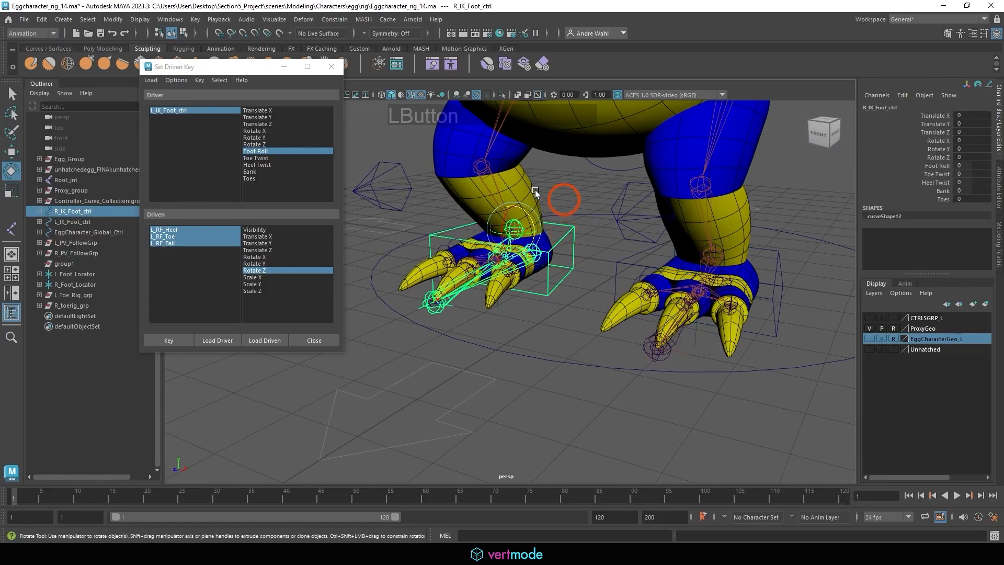
click(228, 340)
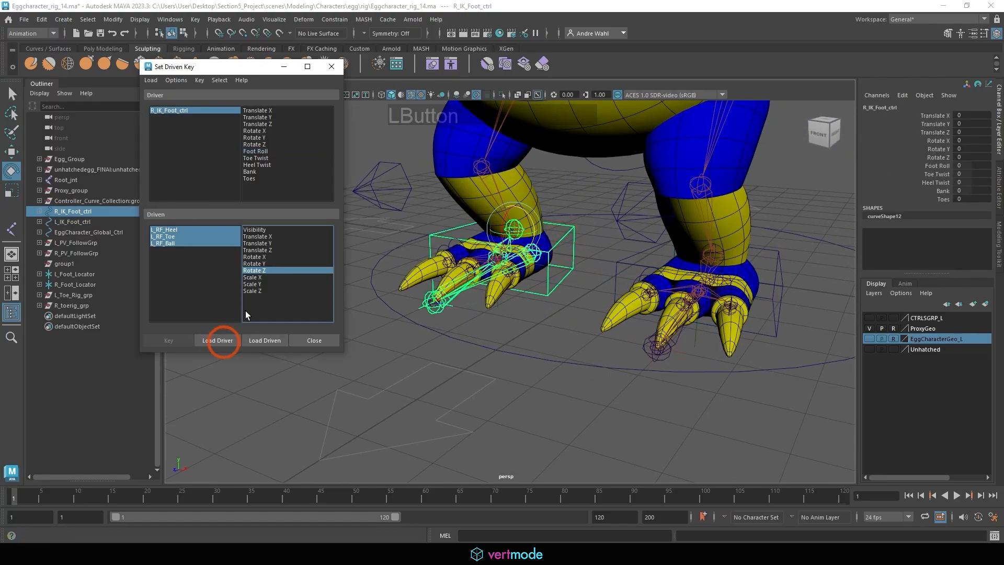
Step: Choose Foot Roll as driver attribute and load R_RF_Heel, R_RF_Toe and R_Stabilizer_ikHandle2 as the driven objects
alt+middle_drag(515, 246, 536, 259)
alt+right_drag(536, 259, 716, 252)
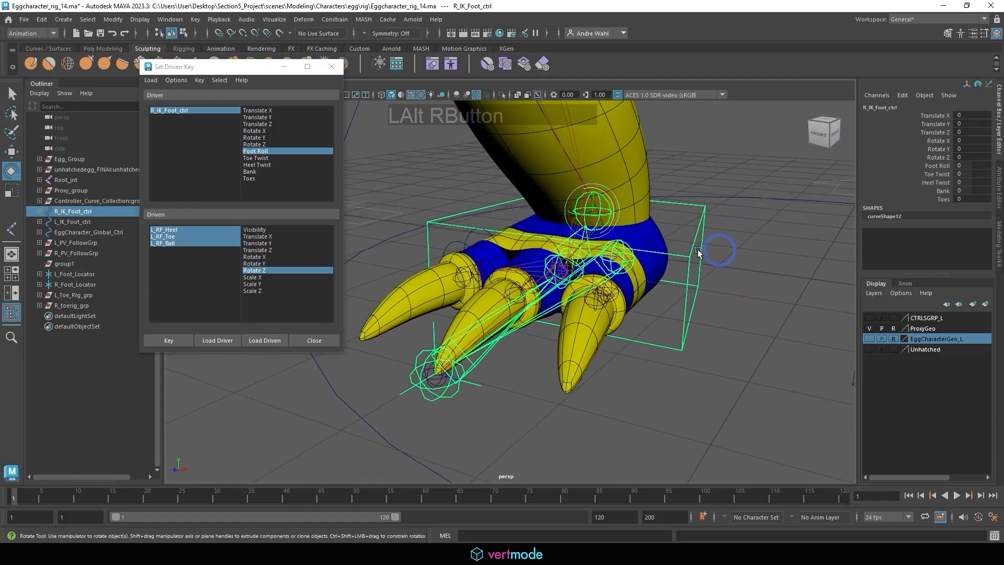
alt+drag(717, 251, 724, 308)
click(789, 314)
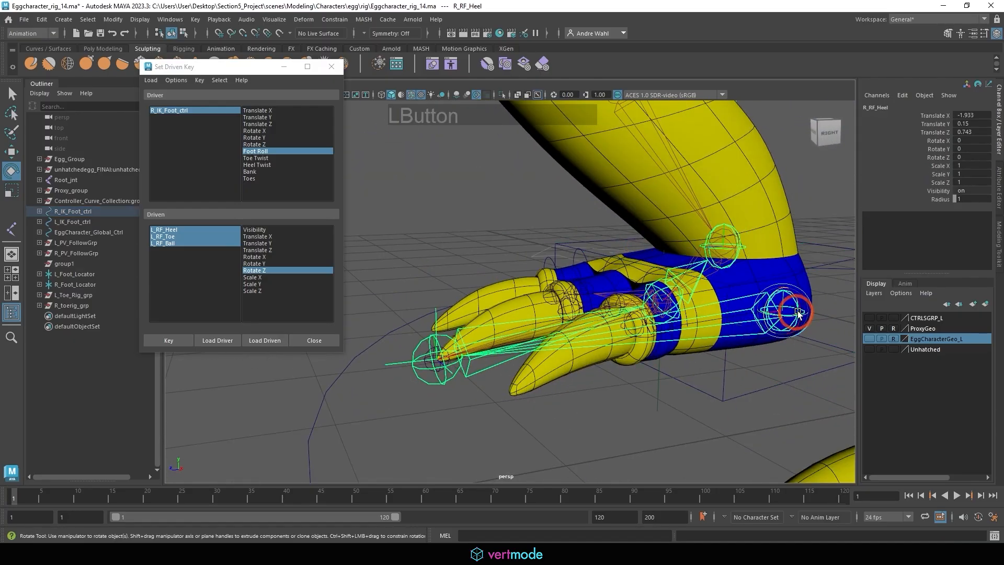
shift+click(441, 383)
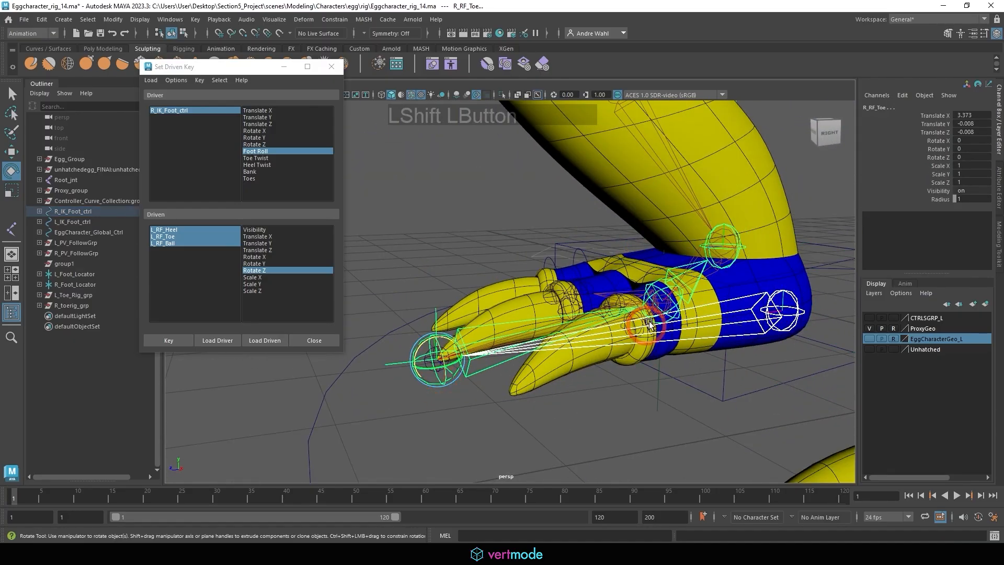
key(q)
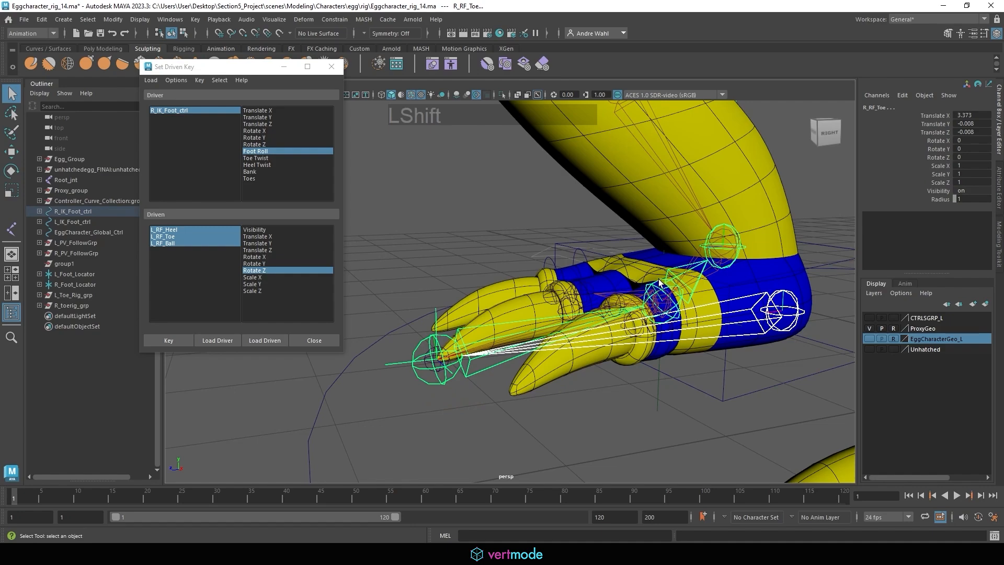
shift+click(660, 283)
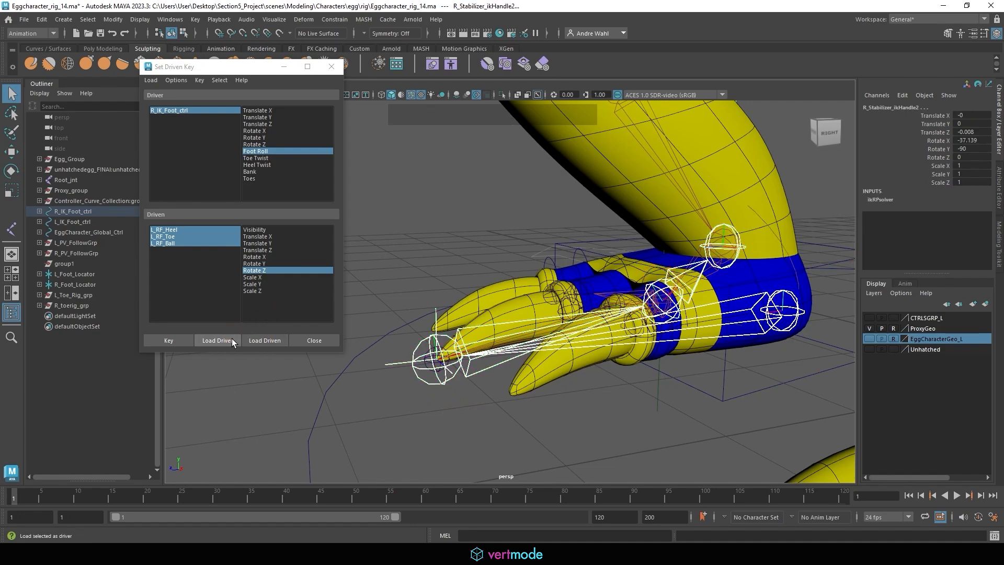
click(271, 340)
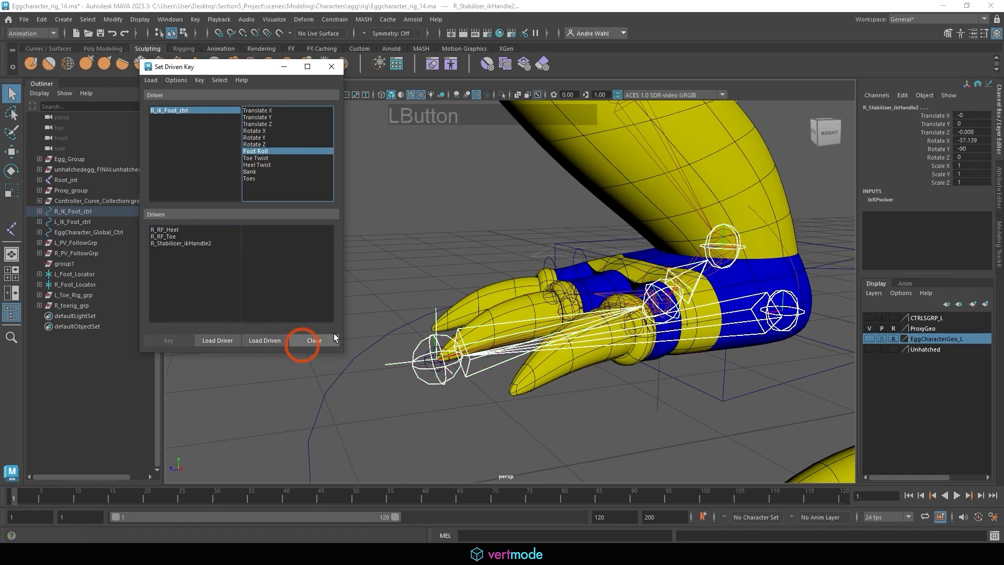
Step: Choose Rotate Z of all three loaded driven objects and set a neutral driven key against Foot Roll
click(163, 230)
shift+click(163, 244)
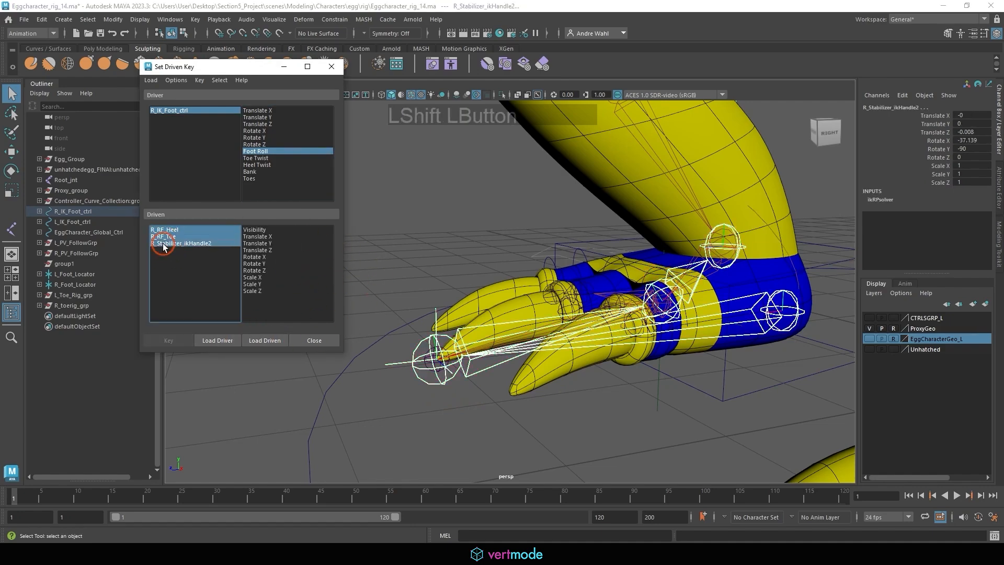
click(261, 270)
click(169, 340)
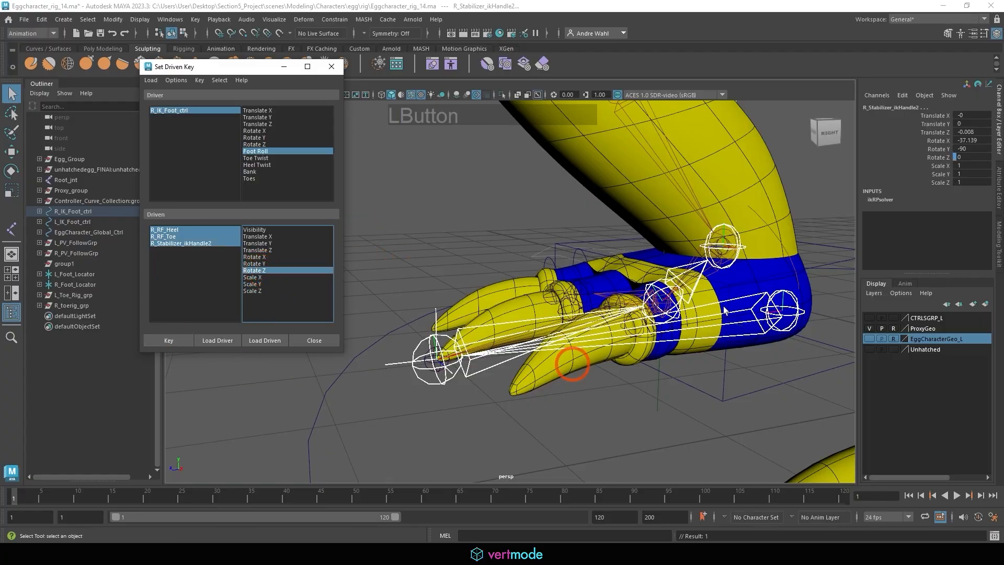
Step: Set Foot Roll on R_IK_Foot_ctrl to 10
click(723, 365)
click(929, 173)
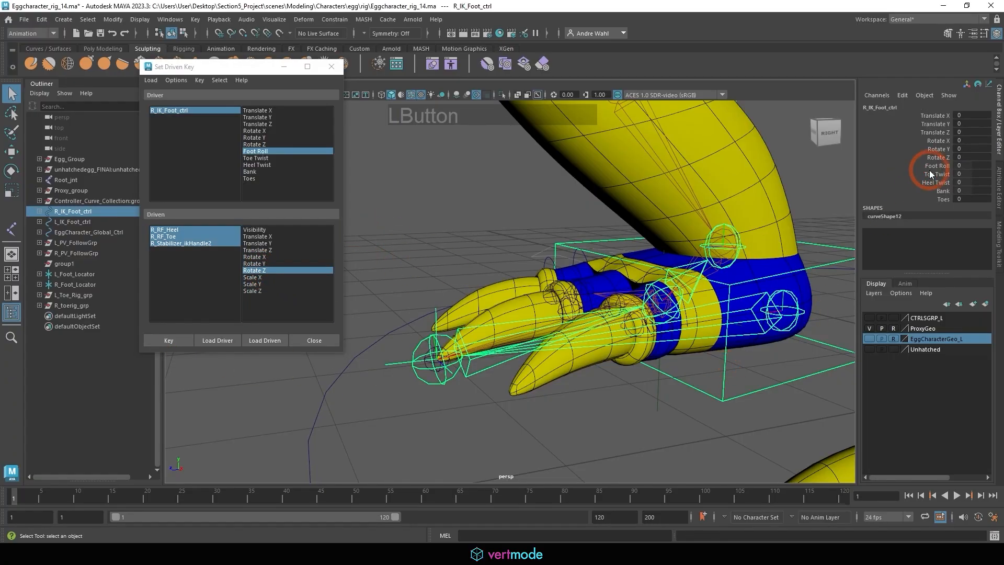
click(936, 166)
middle_drag(633, 231, 704, 268)
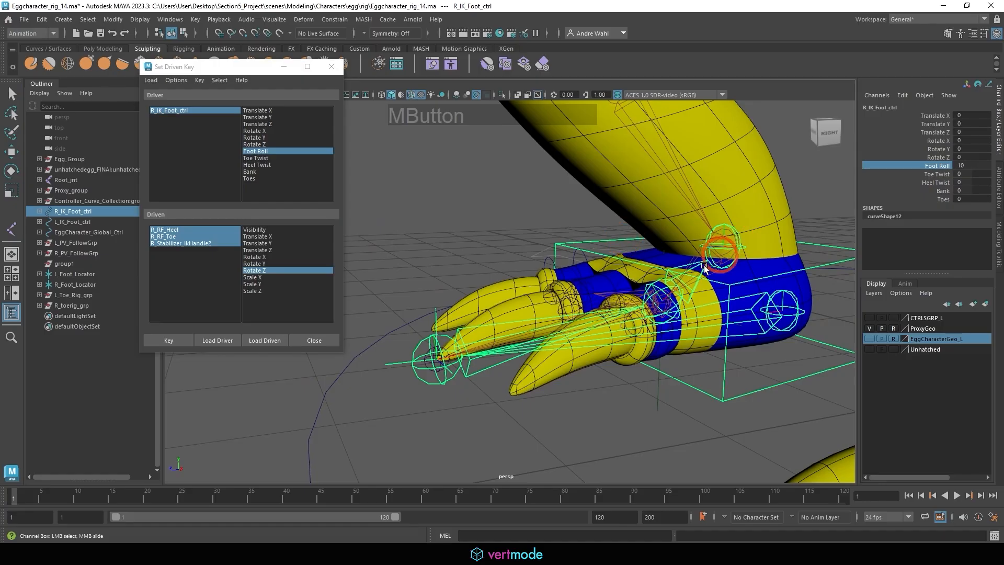
Step: Set Foot Roll on L_IK_Foot_ctrl to 10 and check the Rotate Z value of L_RF_Heel for reference
scroll(704, 267, down, 4)
alt+middle_drag(836, 287, 694, 296)
click(719, 304)
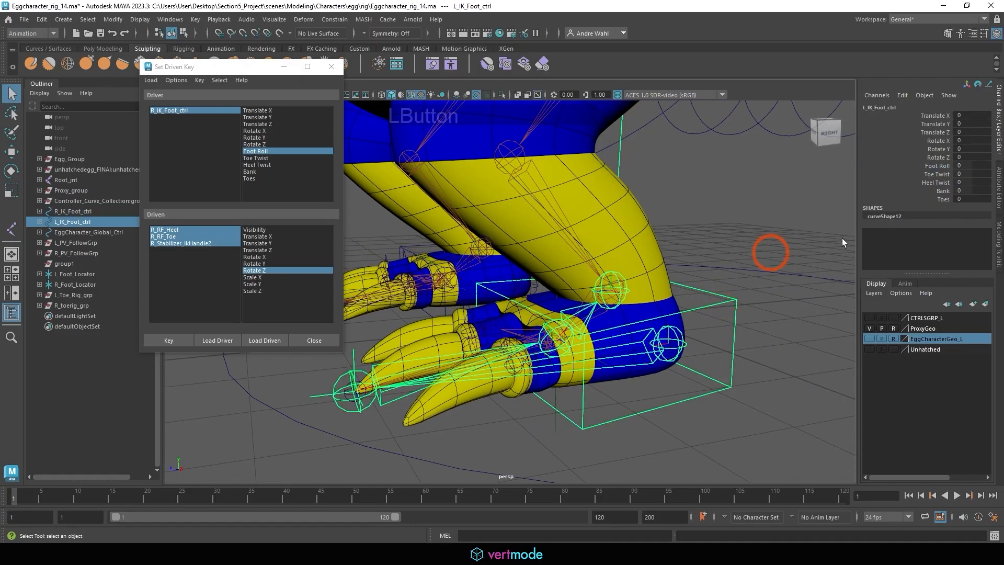
click(935, 165)
middle_drag(674, 245, 796, 244)
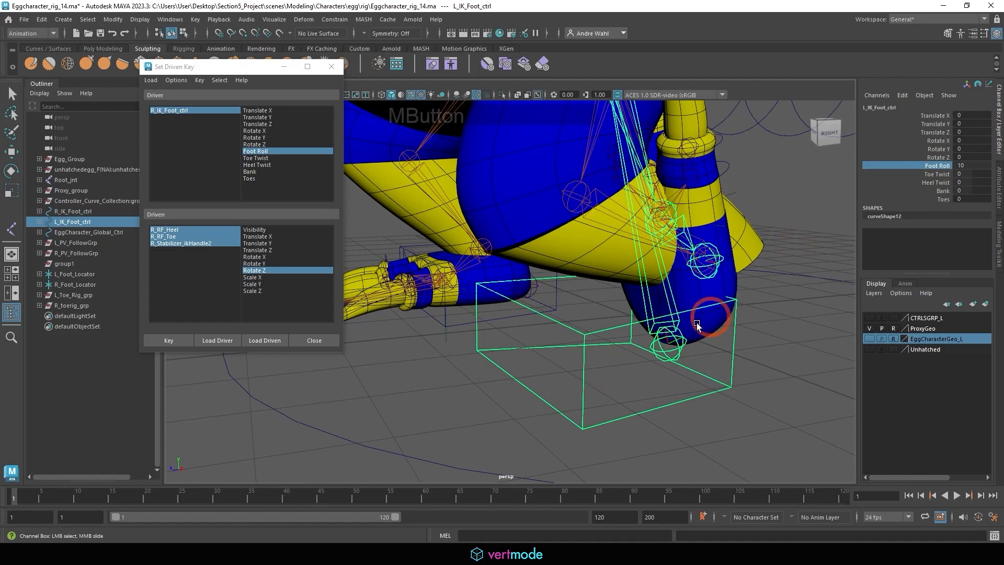
click(673, 337)
click(671, 345)
click(970, 157)
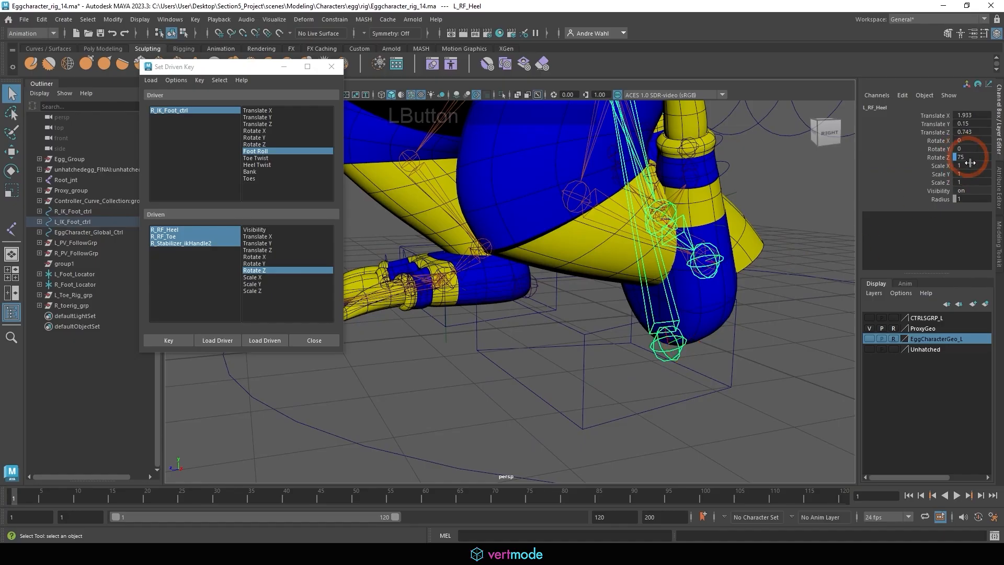
Step: Set Rotate Z of the heel joint R_RF_Heel to 75 and key it against Foot Roll
alt+drag(519, 284, 518, 290)
click(519, 276)
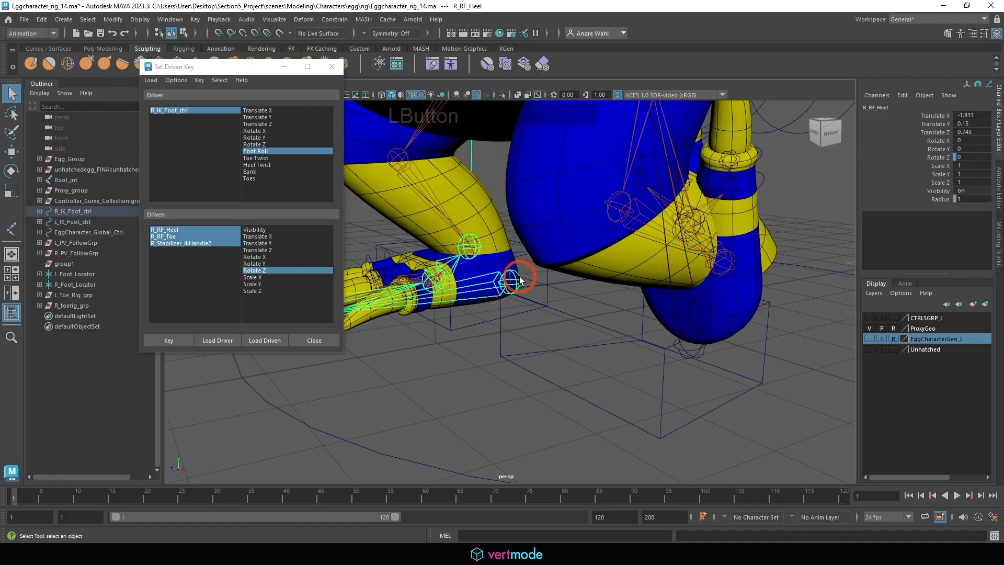
click(976, 158)
text(75)
key(Return)
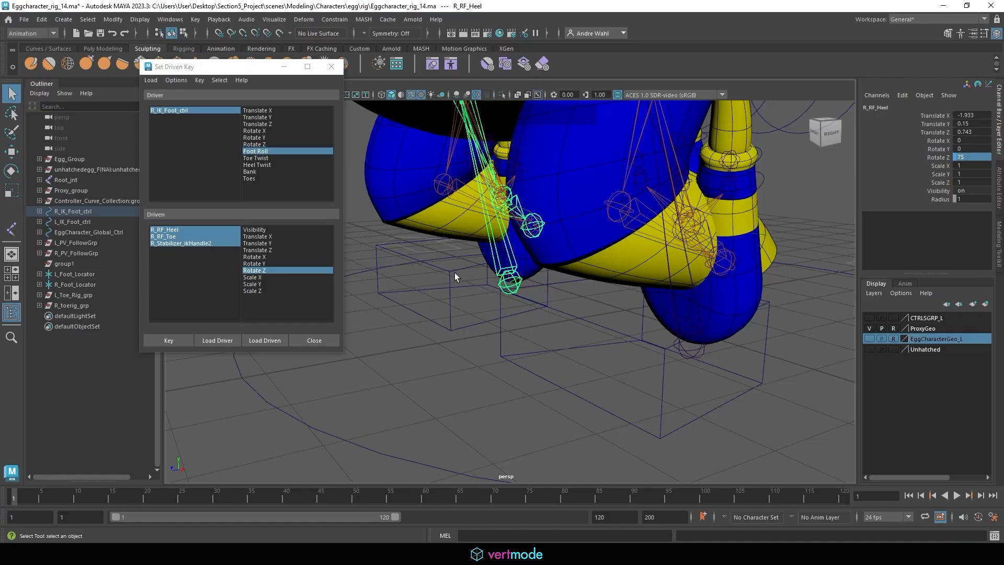
click(453, 272)
click(168, 340)
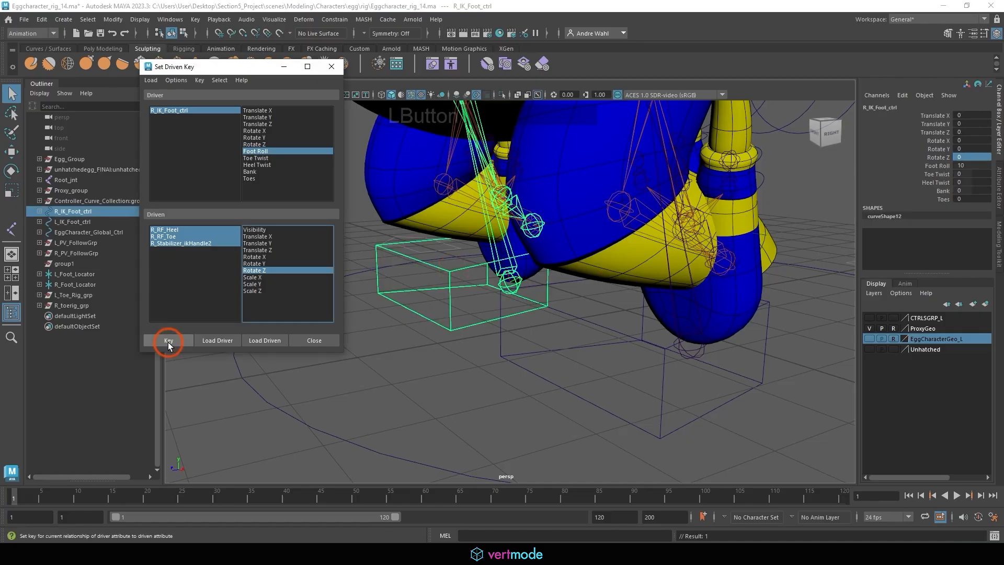
Step: Scrub Foot Roll on R_IK_Foot_ctrl to check the driven heel, and set Foot Roll to -5
click(937, 165)
middle_drag(570, 263, 570, 303)
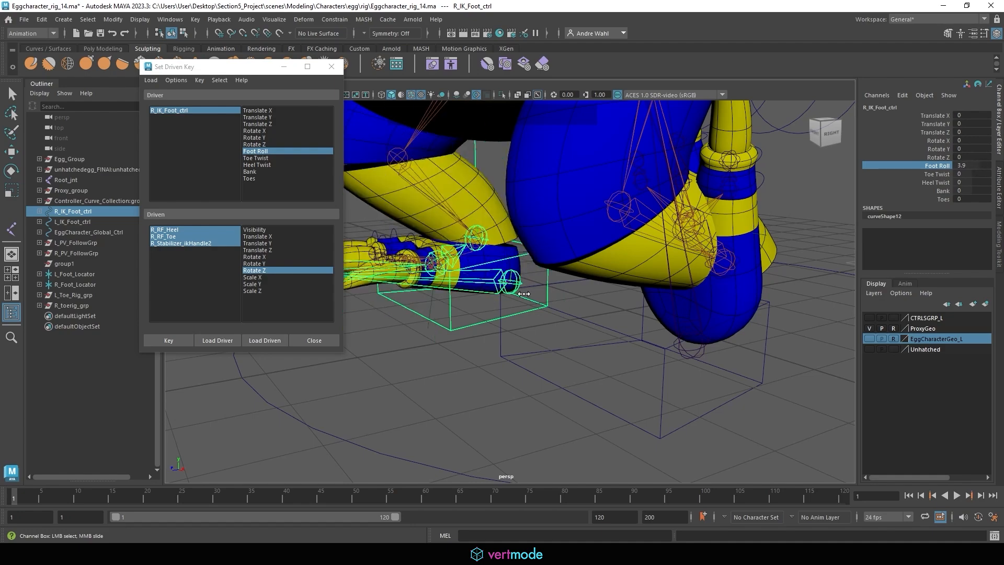
double_click(975, 168)
text(-)
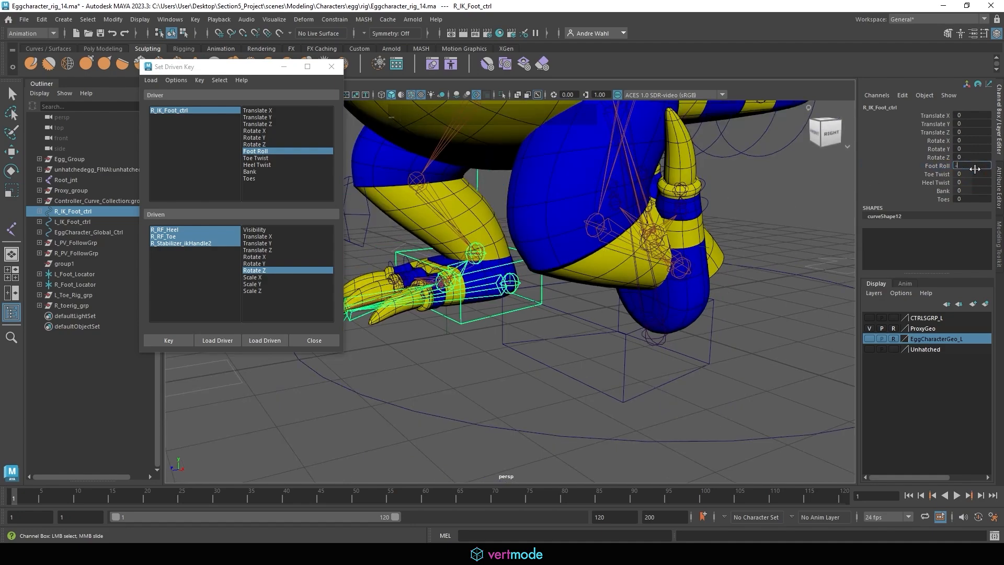
text(5)
key(KP_Enter)
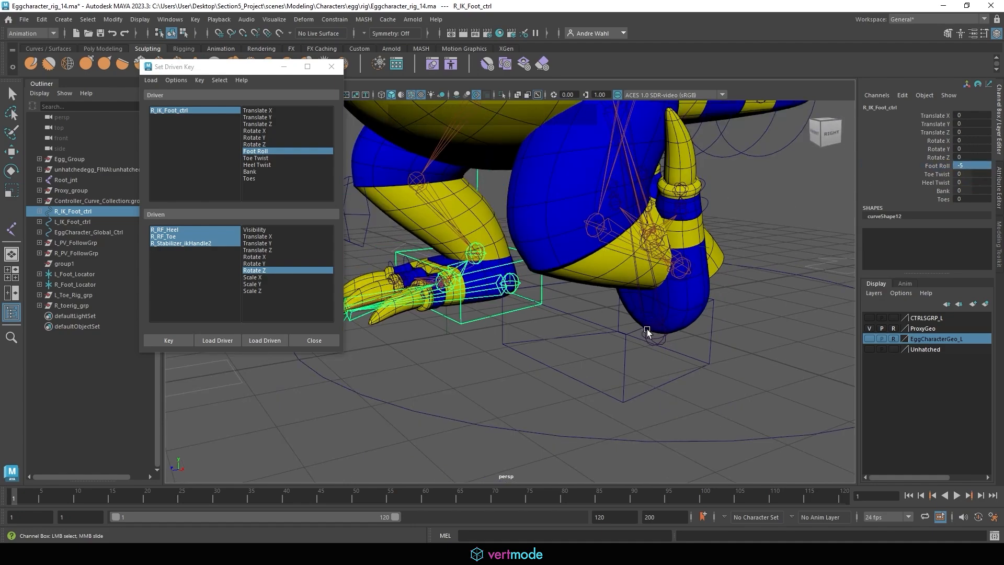
Step: Set Foot Roll on L_IK_Foot_ctrl to -5 and check the Rotate Z value of L_RF_Ball for reference
click(634, 334)
double_click(973, 166)
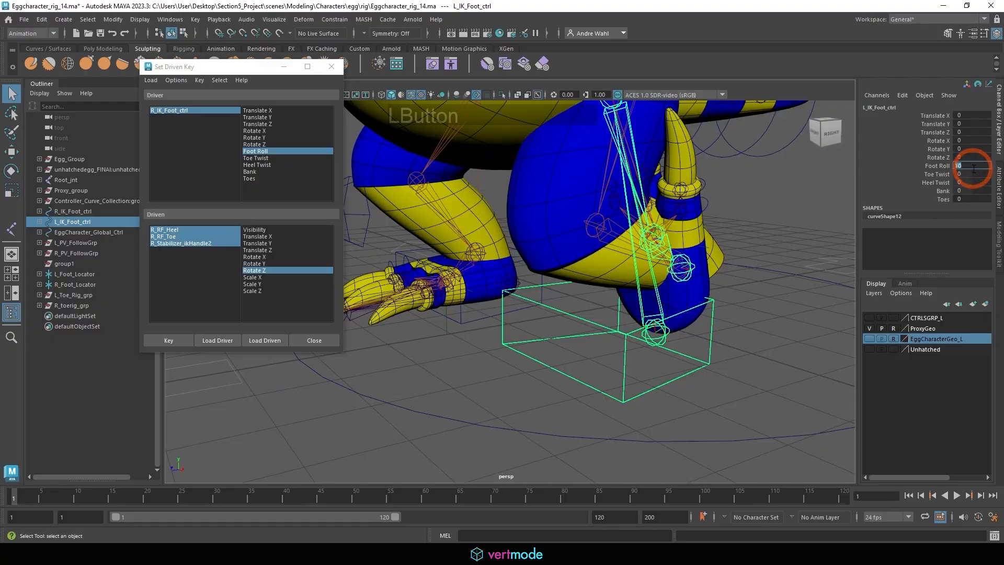
text(-5)
key(KP_Enter)
alt+drag(578, 293, 536, 310)
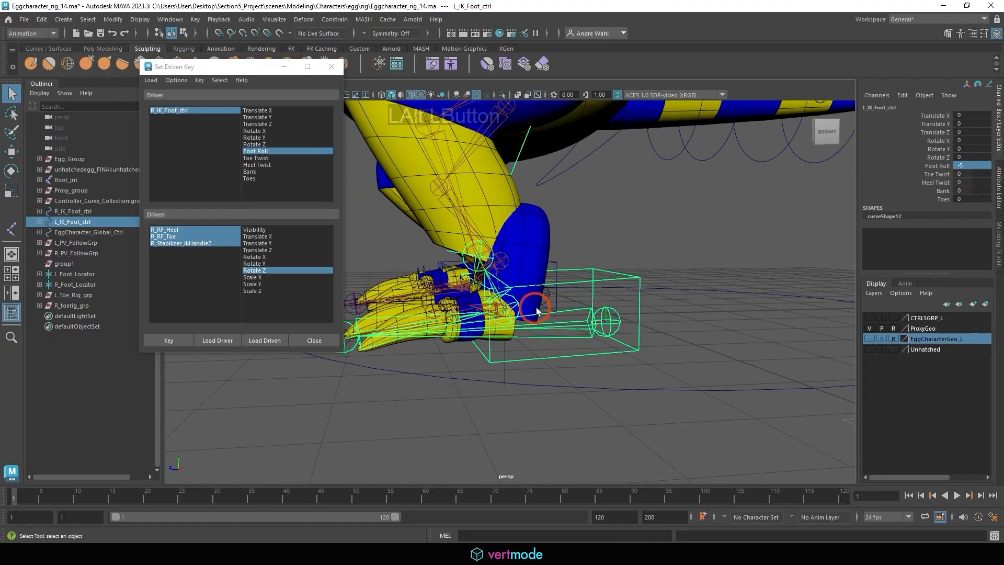
alt+right_drag(536, 310, 523, 303)
click(520, 288)
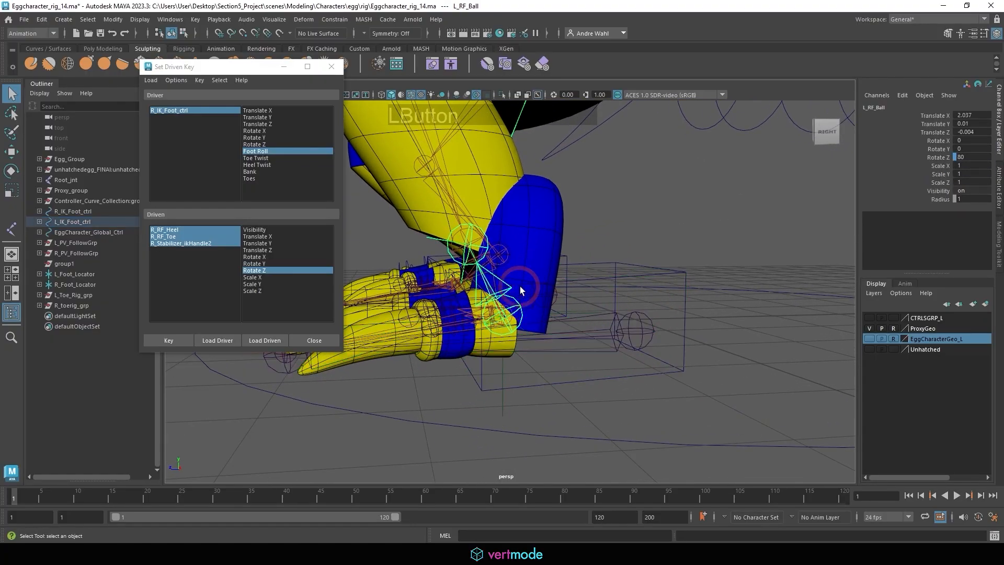
Step: Rotate the ball joint R_RF_Ball to Rotate Z 80 and set the driven key
alt+drag(520, 286, 442, 279)
click(493, 281)
key(e)
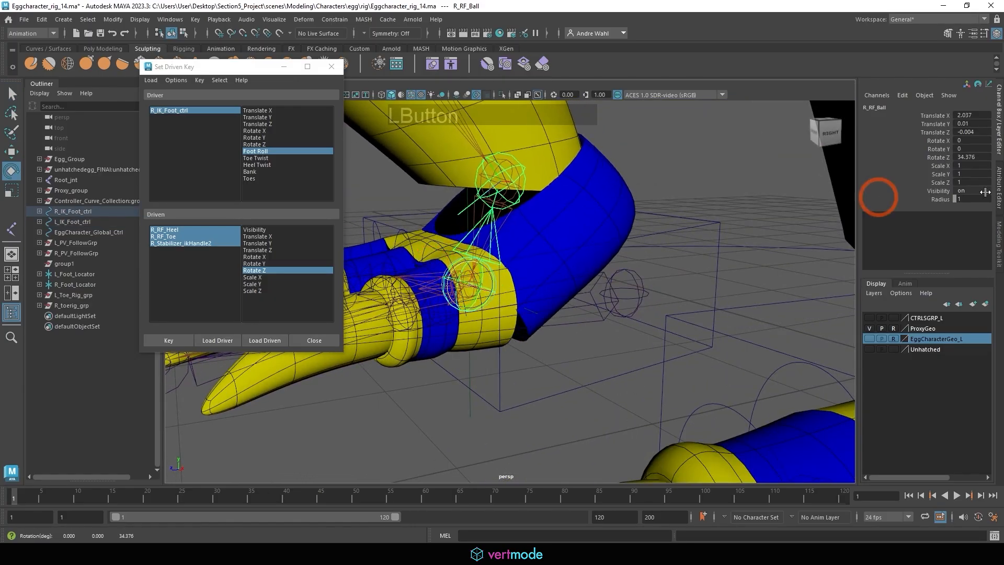
click(980, 157)
text(80)
key(Return)
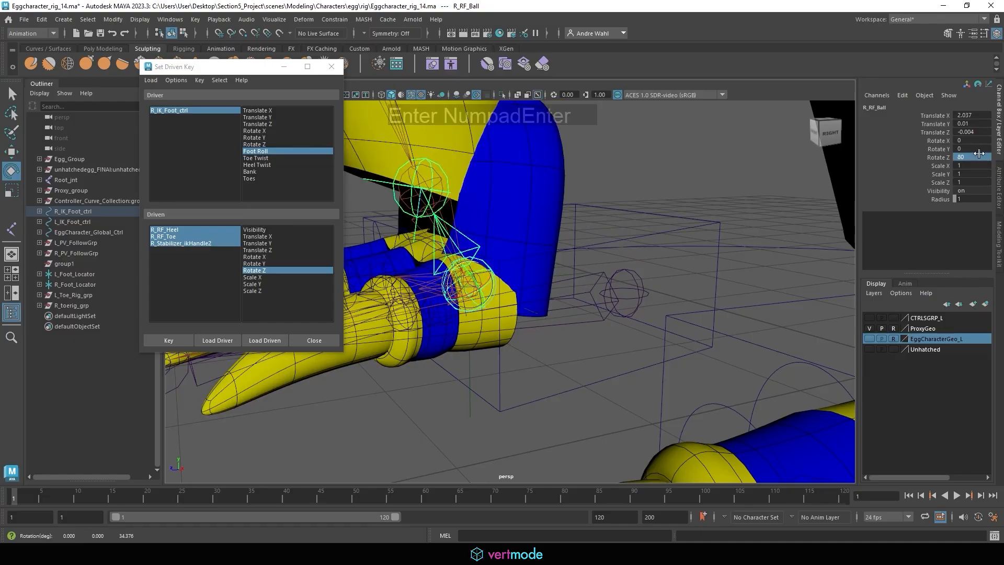
click(171, 340)
Step: Scrub Foot Roll on R_IK_Foot_ctrl back and forth and examine how the heel and ball joints respond
click(641, 231)
click(653, 233)
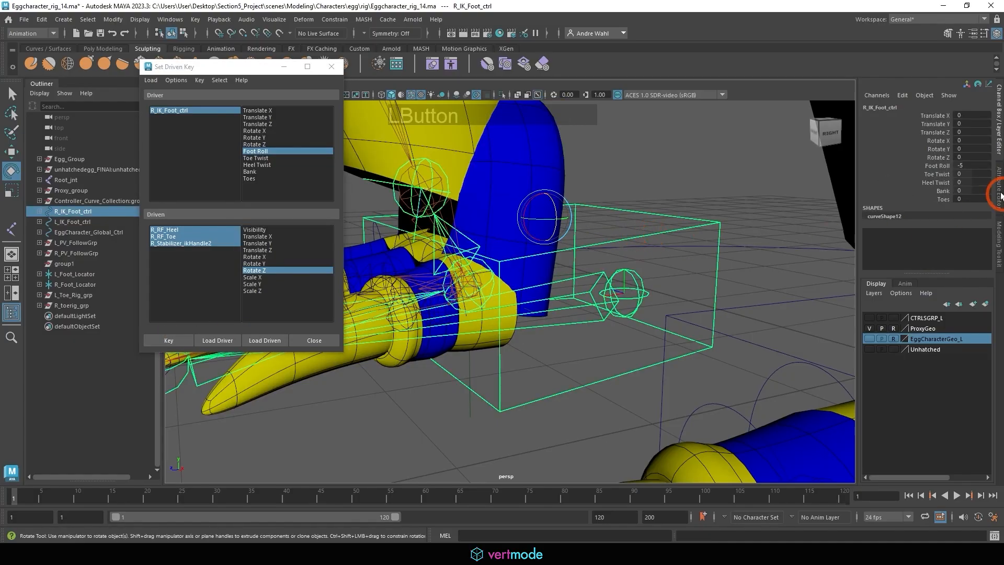
click(940, 166)
middle_drag(728, 213, 777, 269)
alt+right_drag(761, 266, 552, 223)
alt+drag(552, 223, 582, 220)
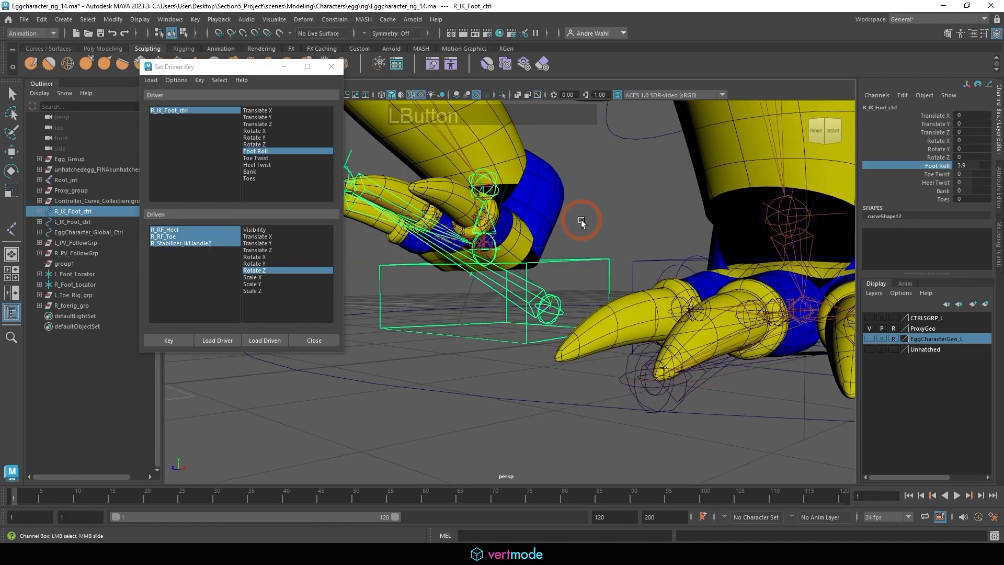
middle_drag(582, 220, 660, 272)
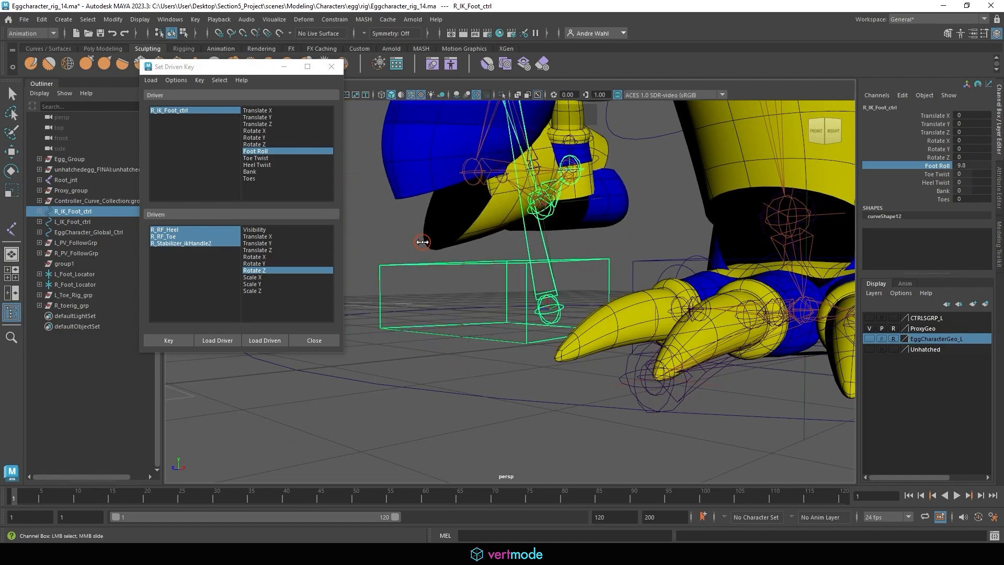
middle_drag(422, 242, 481, 236)
scroll(597, 253, down, 2)
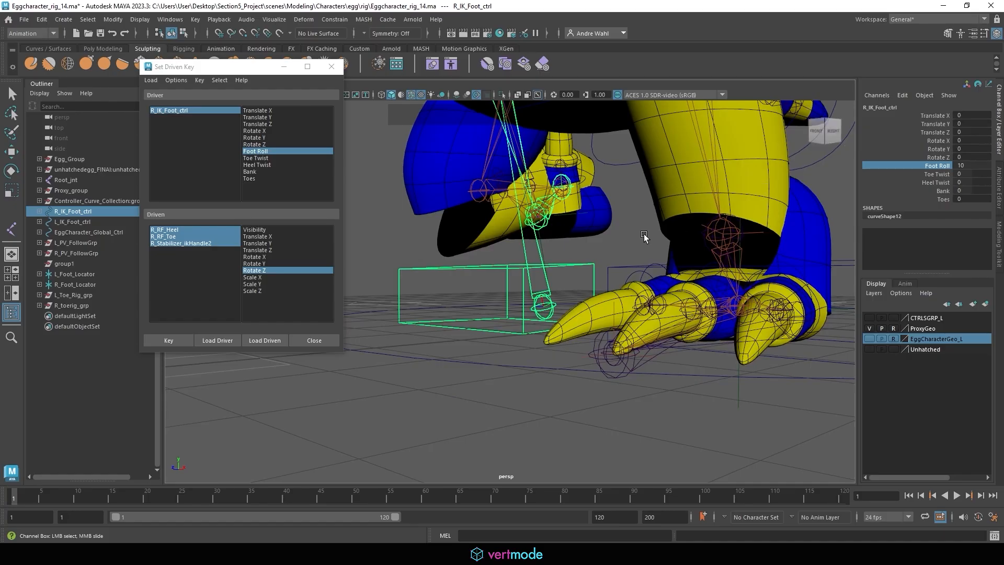
alt+drag(644, 234, 465, 219)
alt+right_drag(465, 218, 564, 233)
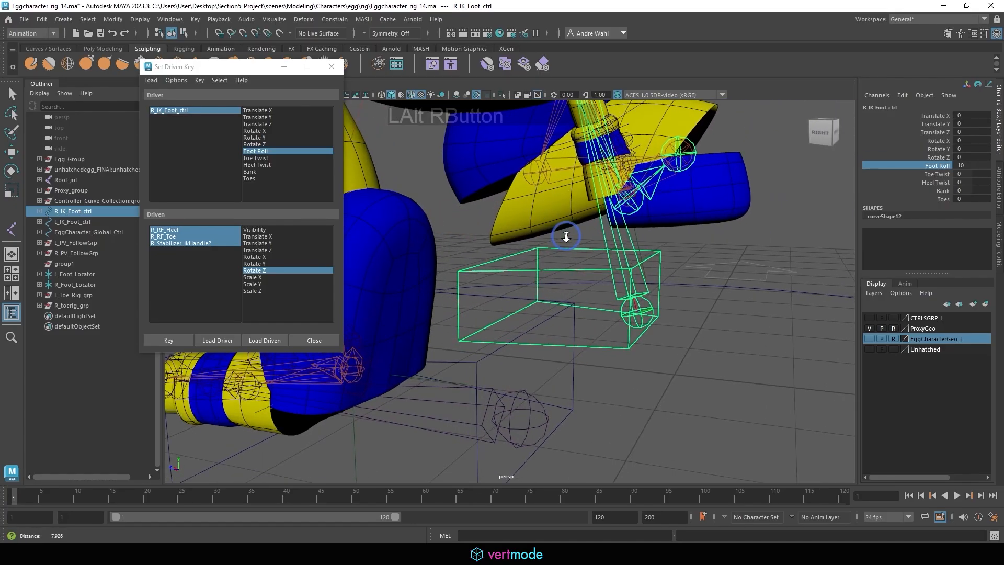
Step: Reset the Rotate Z of the right ball joint R_RF_Ball to 0
click(641, 205)
key(e)
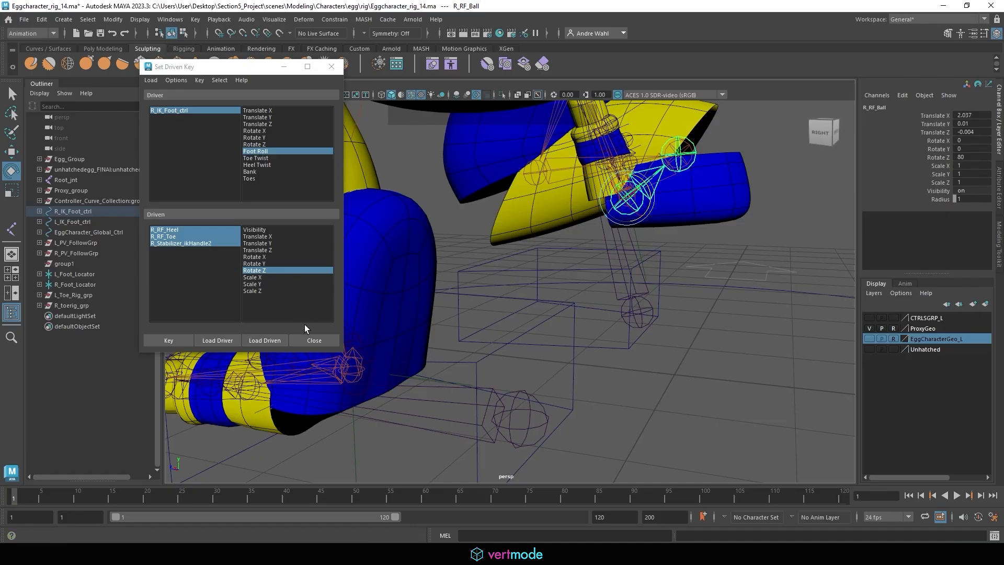
double_click(967, 158)
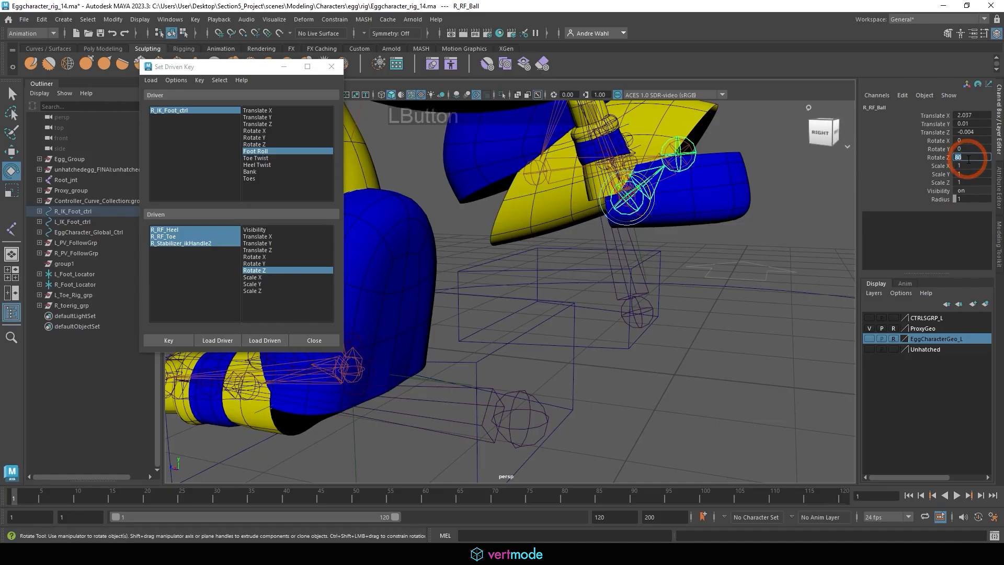
text(0)
key(Return)
Step: Break the connection on the Rotate Z channel of the wrongly driven R_Stabilizer_ikHandle2
click(167, 230)
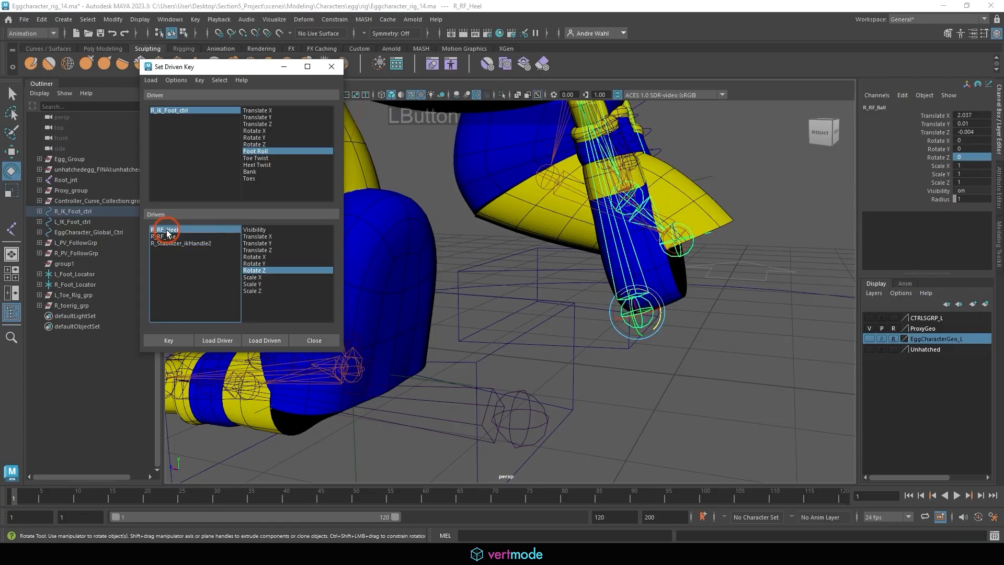
shift+click(164, 237)
click(166, 243)
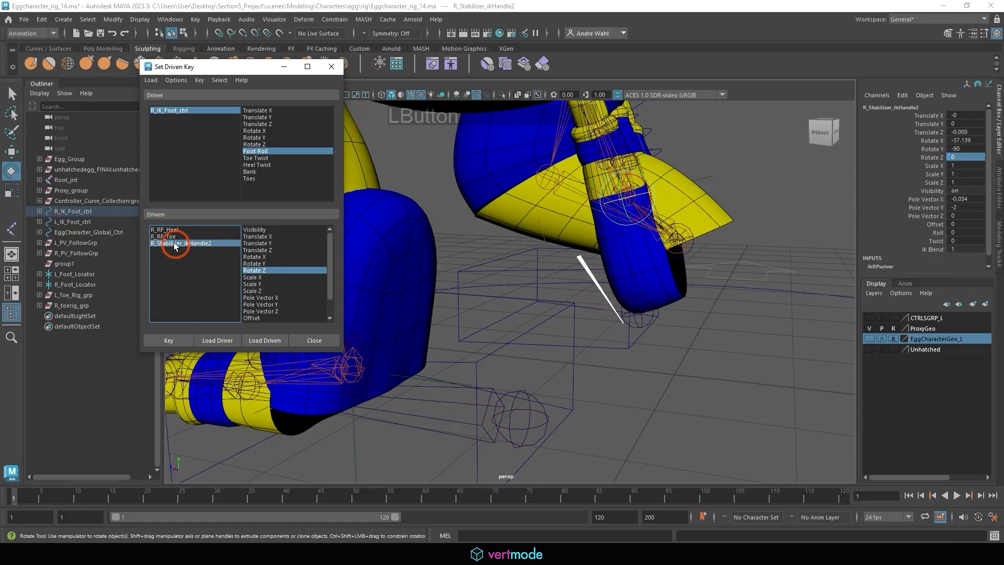
click(936, 158)
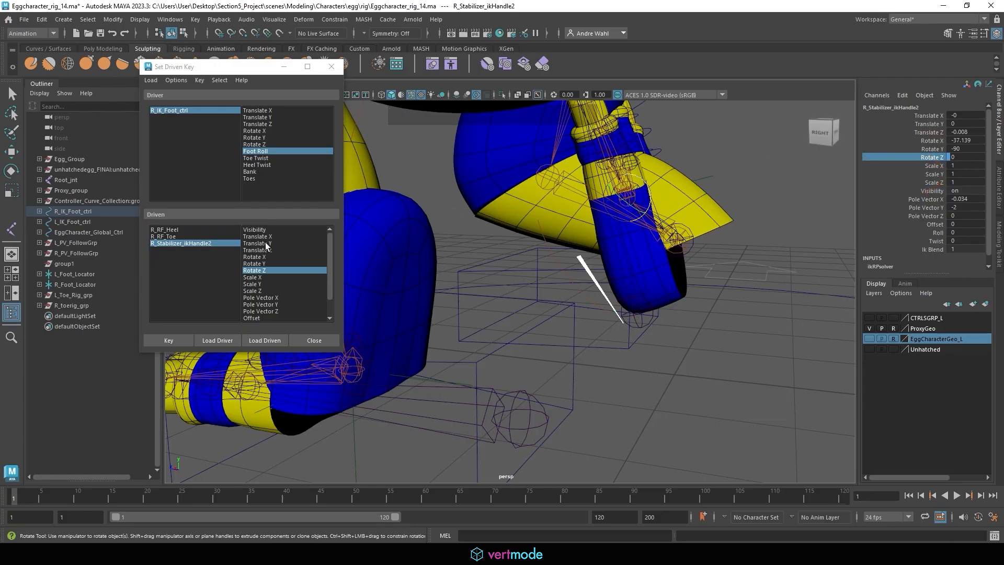
right_click(924, 157)
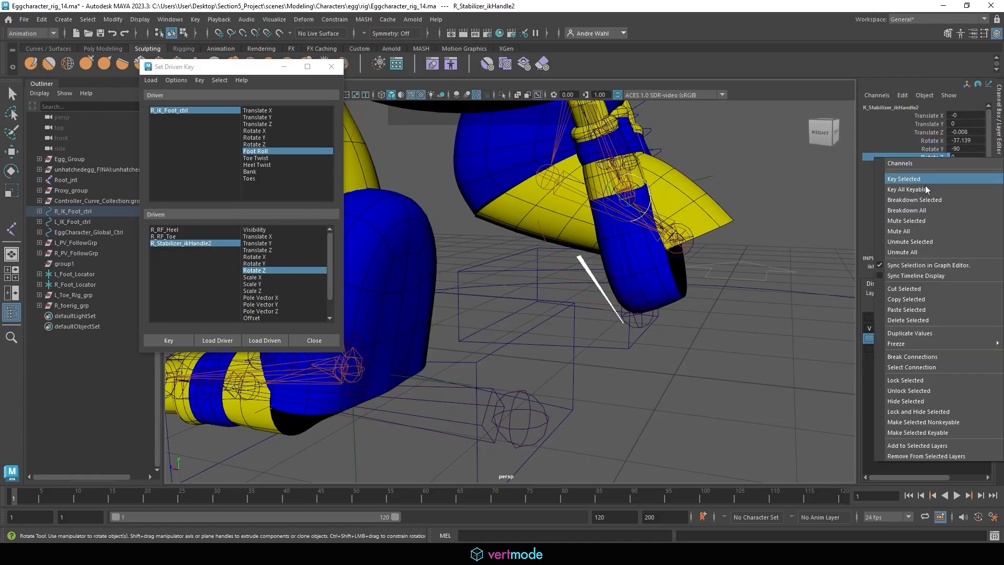
click(921, 358)
click(934, 159)
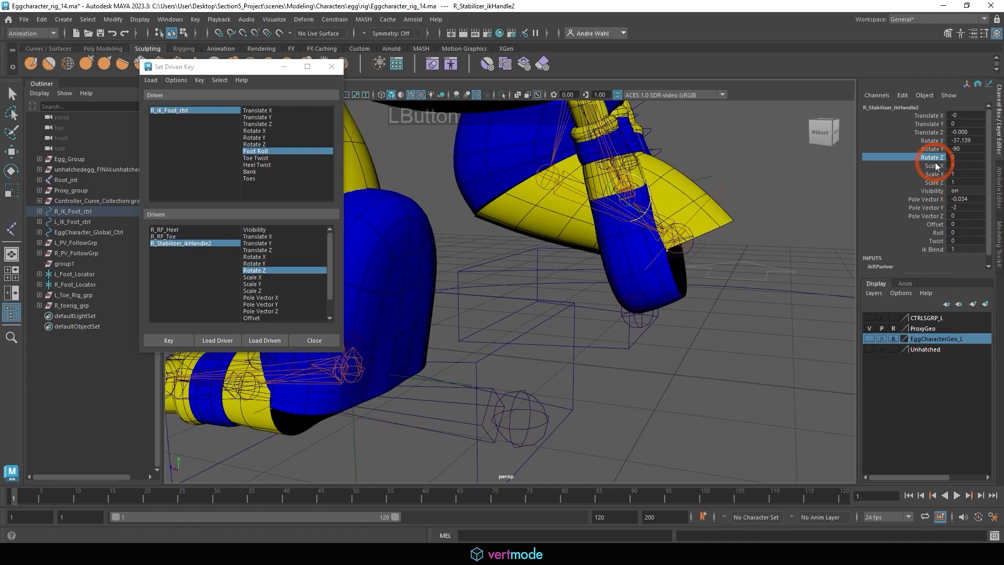
Step: Reset Foot Roll on R_IK_Foot_ctrl to 0
click(650, 180)
click(634, 183)
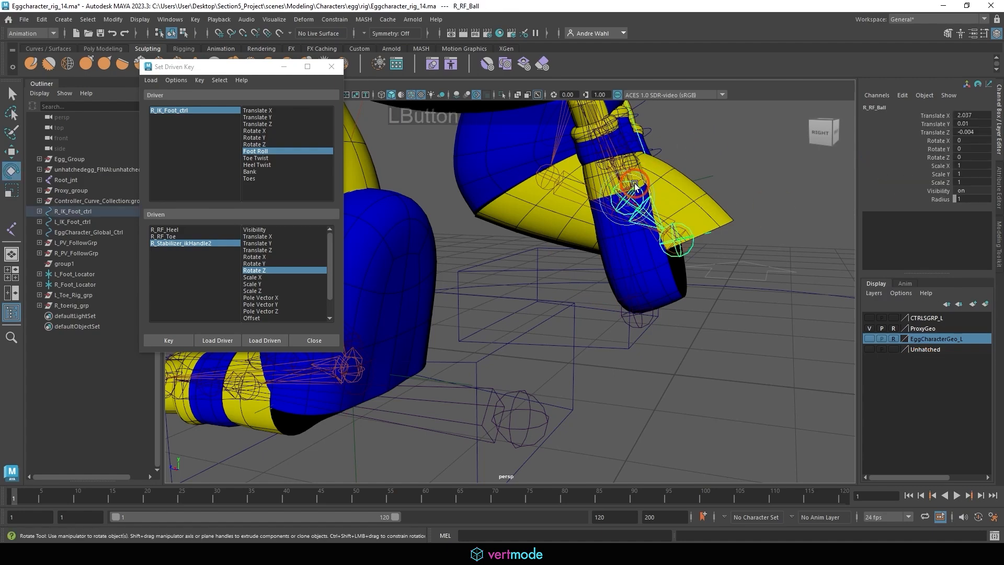
key(w)
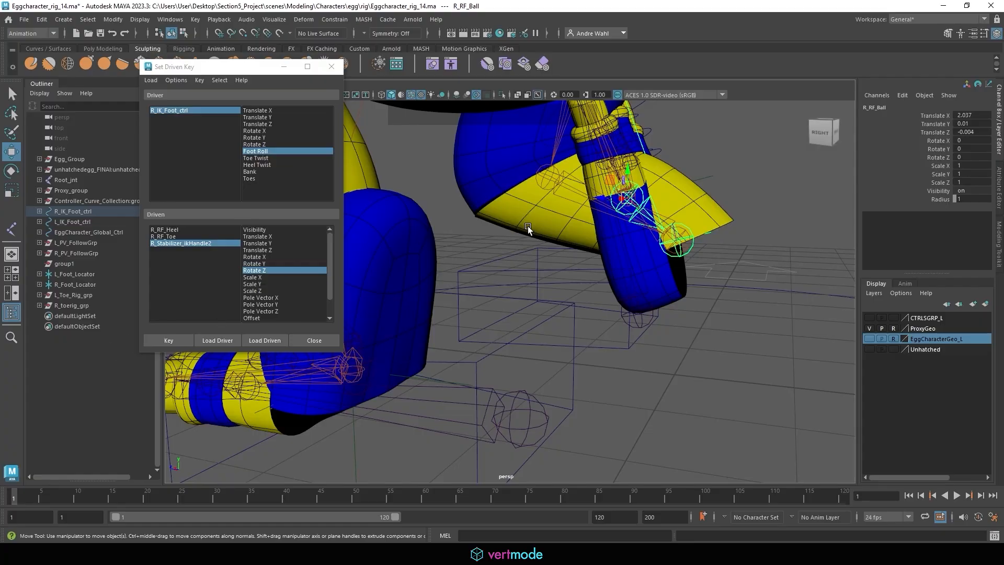
alt+drag(475, 255, 406, 297)
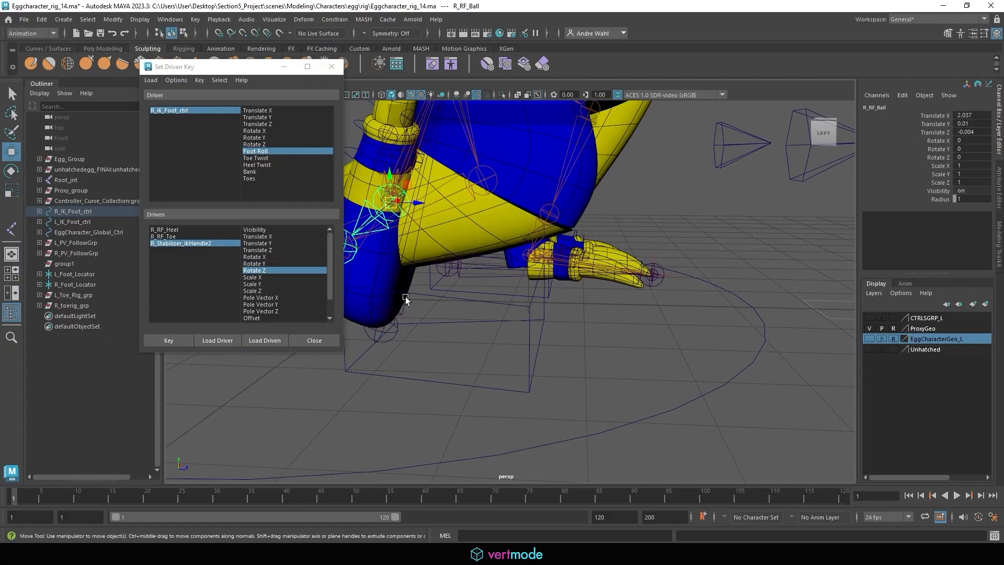
click(522, 300)
click(519, 305)
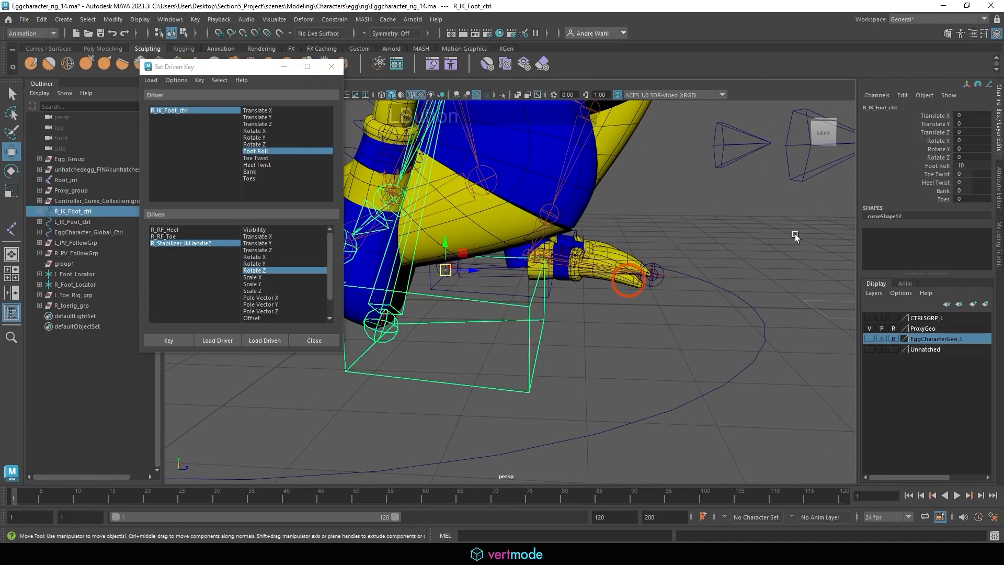
drag(978, 169, 904, 161)
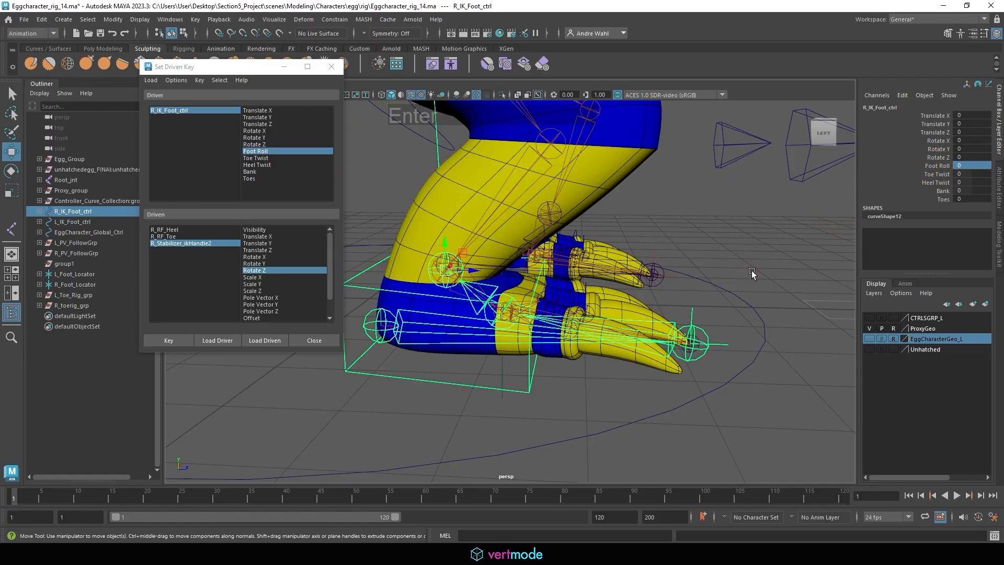
Step: Try to load the heel, toe and ball joints of the right reverse foot as driven objects
click(669, 345)
click(705, 331)
alt+middle_drag(704, 330, 675, 261)
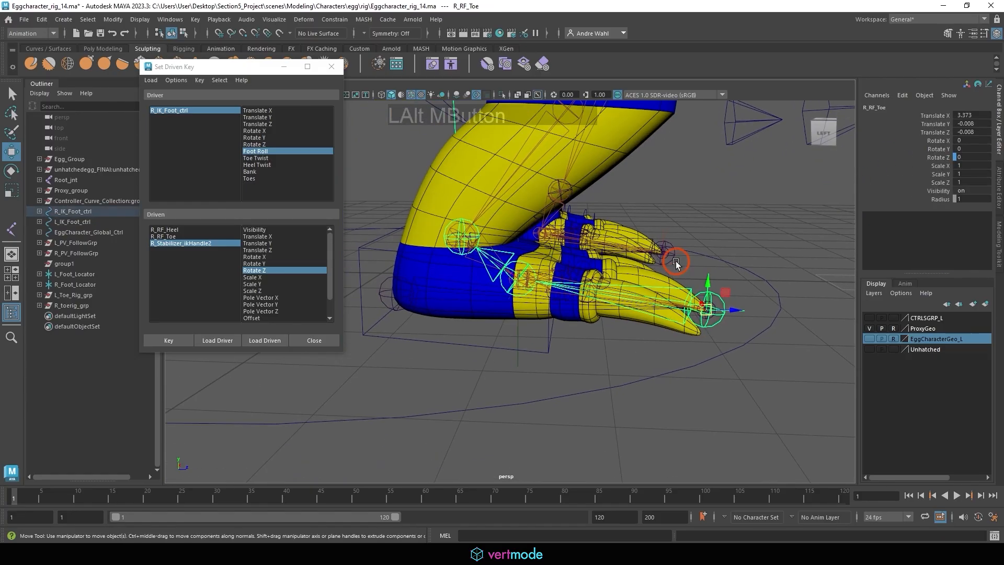
alt+right_drag(676, 262, 723, 313)
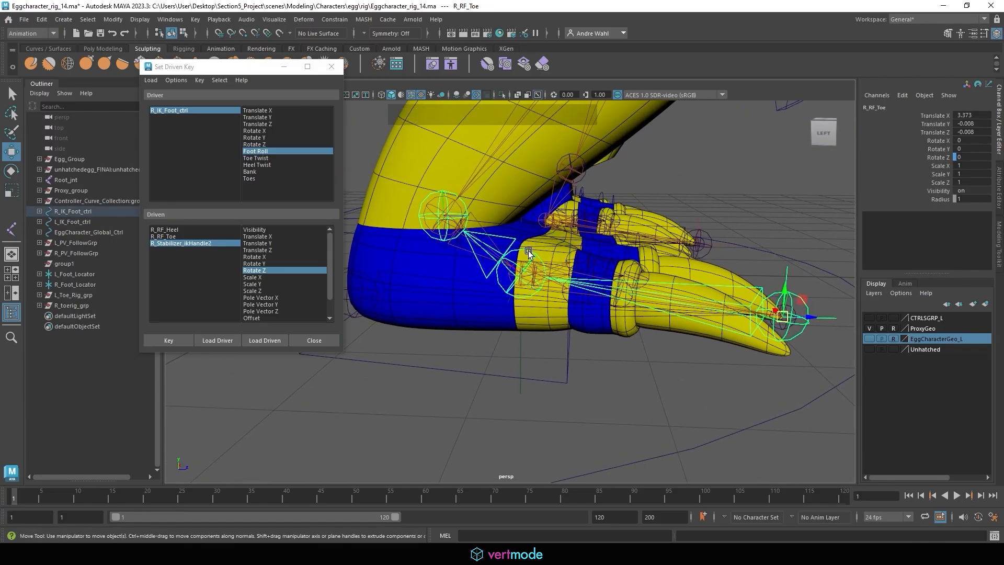
alt+middle_drag(526, 274, 485, 276)
click(453, 278)
shift+click(776, 270)
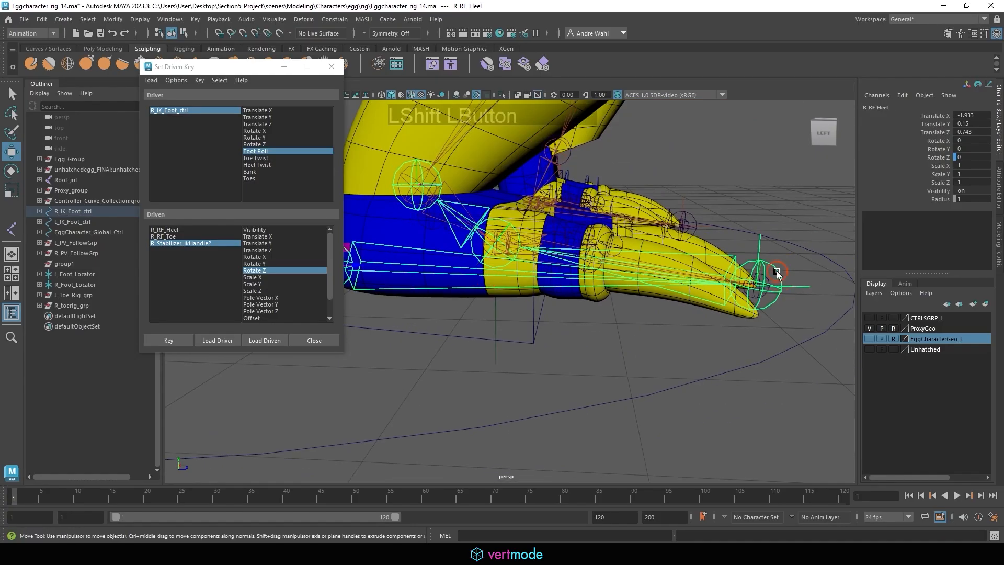
shift+click(499, 216)
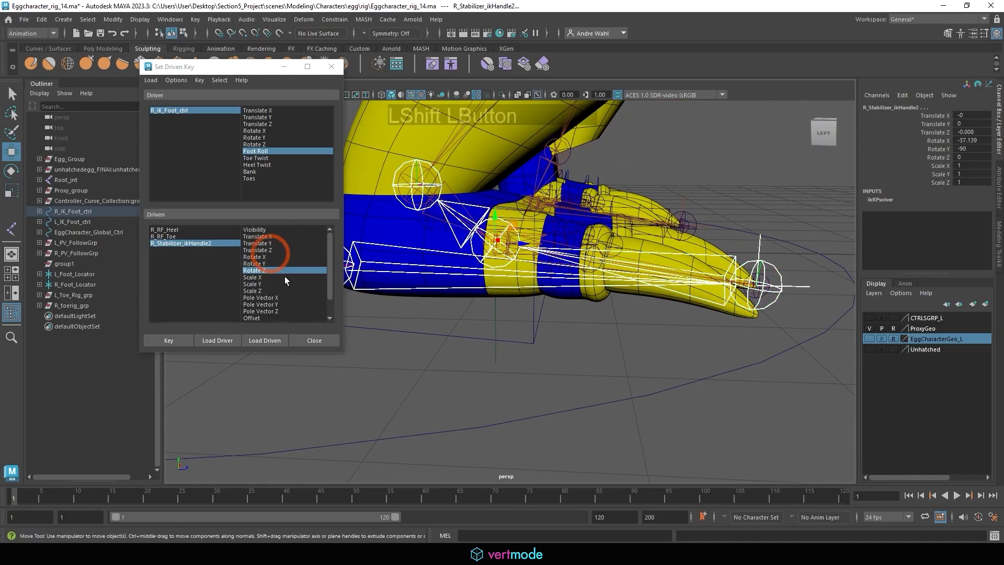
click(271, 341)
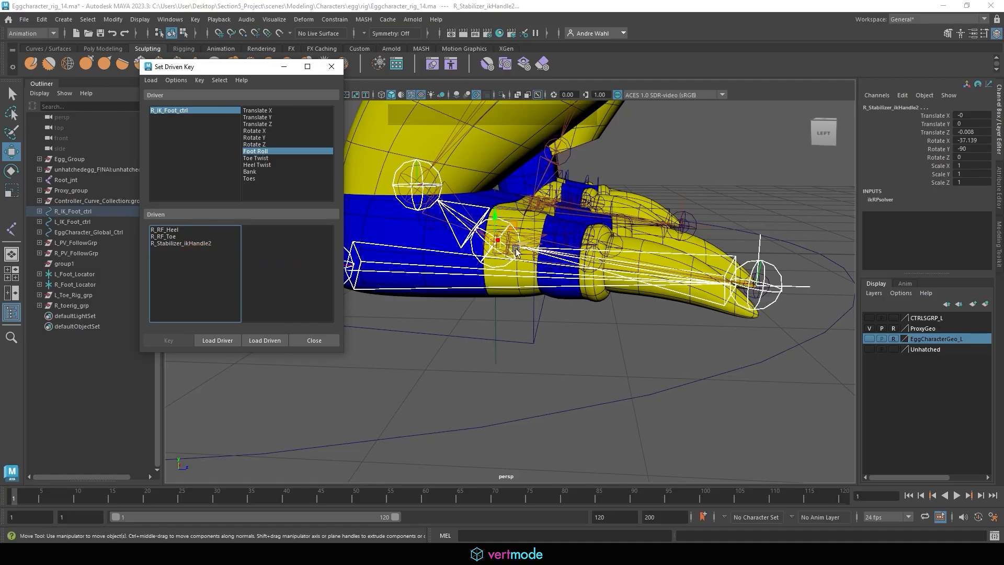
Step: Load R_RF_Heel, R_RF_Toe and R_RF_Ball as the driven objects for the set driven key
click(362, 262)
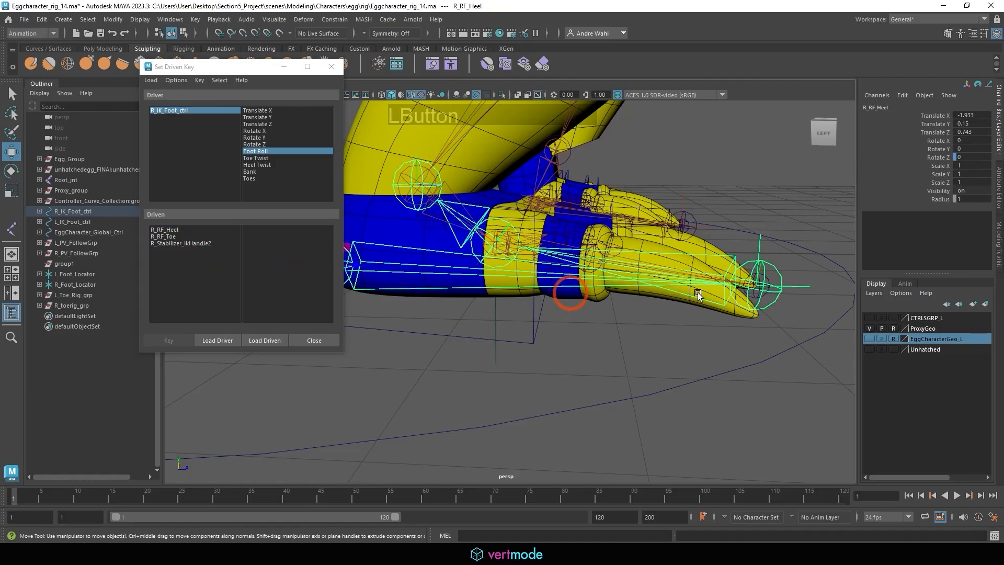
shift+click(777, 273)
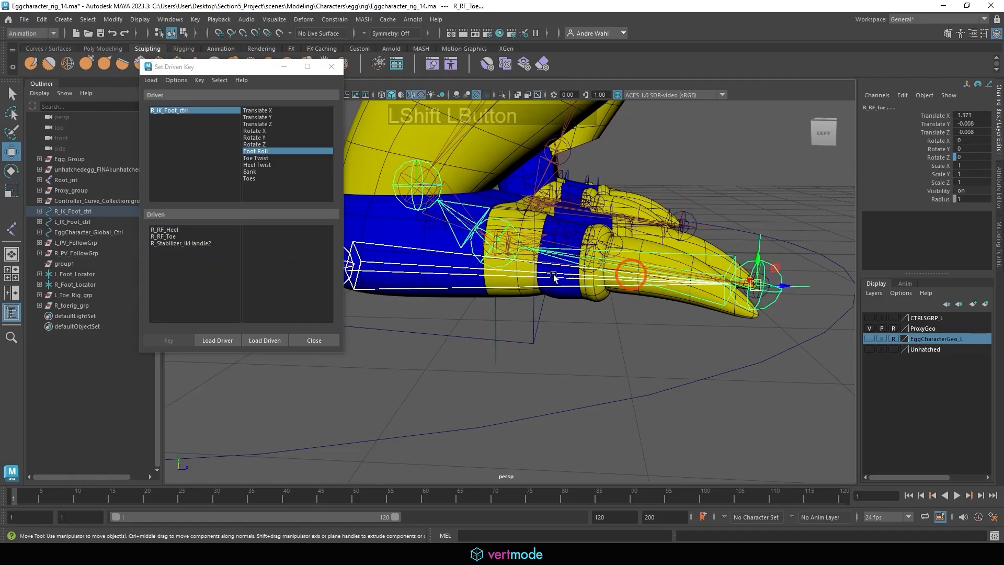
shift+click(472, 251)
click(264, 340)
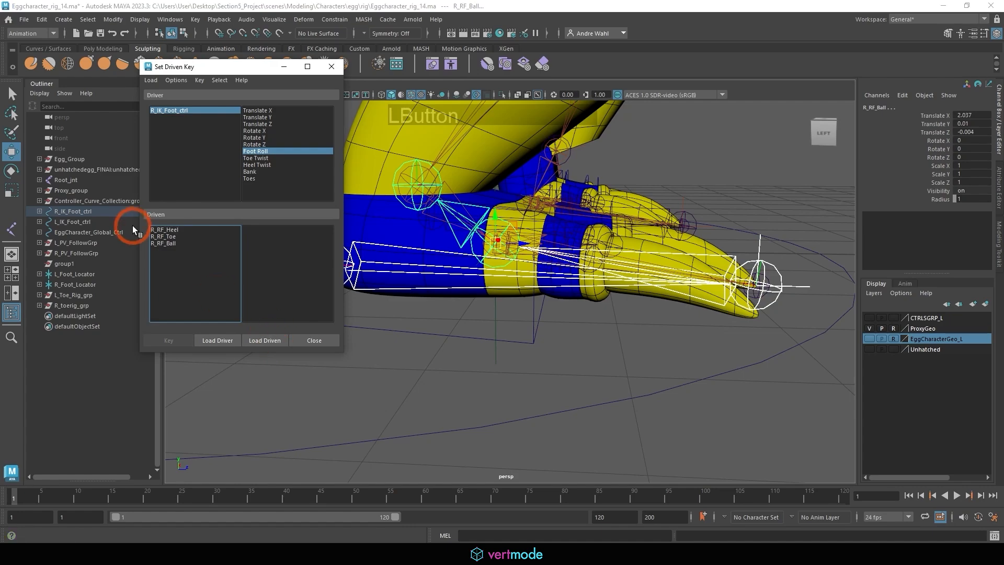
Step: Key Rotate Z of R_RF_Heel, R_RF_Toe and R_RF_Ball against Foot Roll 0 on R_IK_Foot_ctrl
click(167, 232)
shift+click(167, 243)
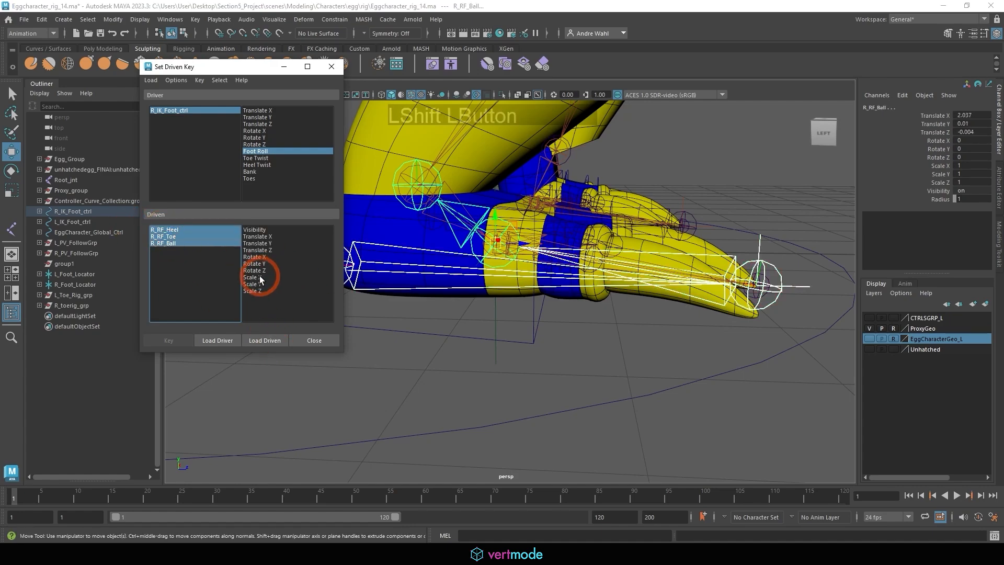
ctrl+click(278, 269)
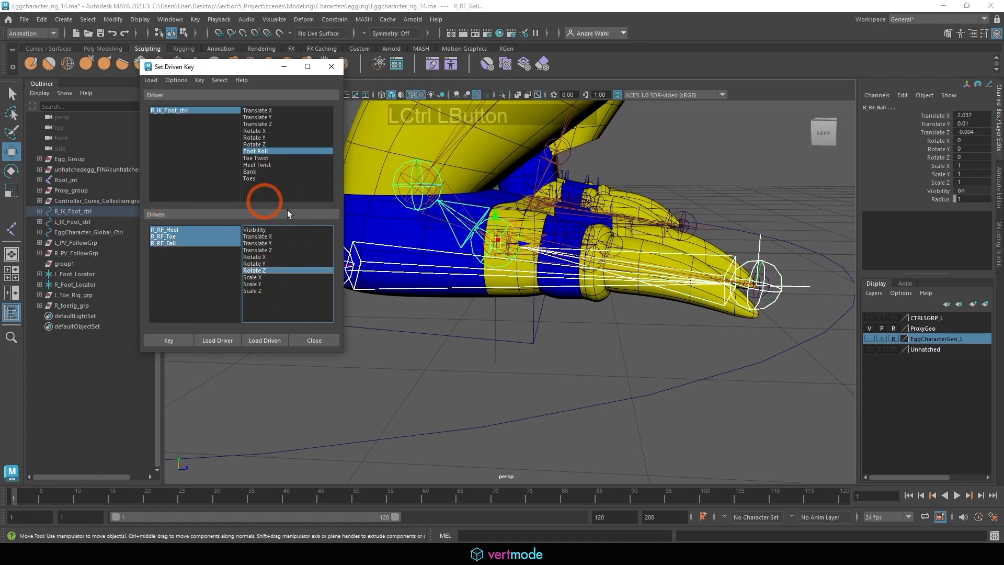
click(535, 320)
click(151, 341)
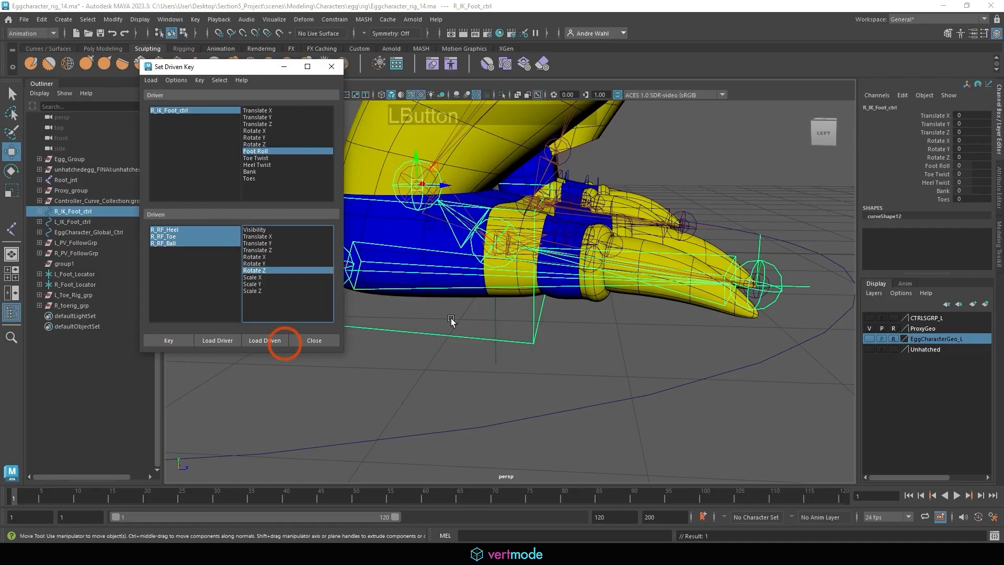
Step: Scrub Foot Roll on R_IK_Foot_ctrl to 10, set the driven key for the three joints, and scrub back to test the roll
click(937, 165)
alt+right_drag(688, 224, 588, 240)
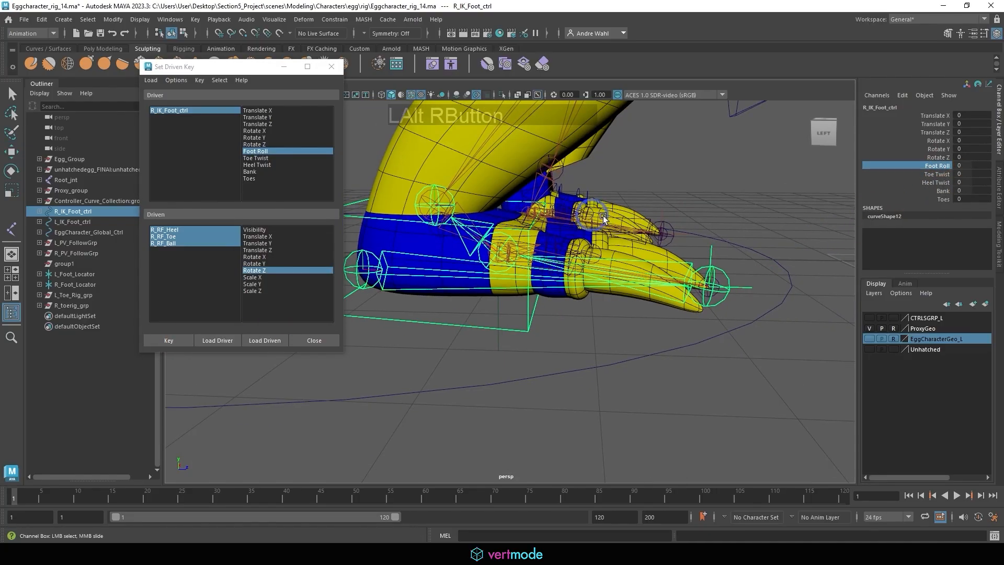
middle_drag(588, 239, 664, 240)
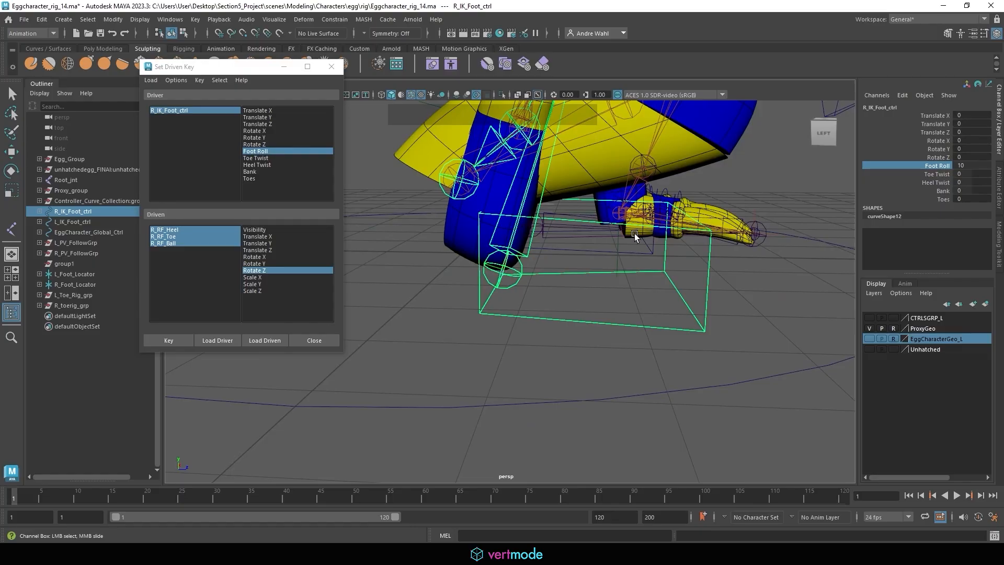
mouse_move(634, 236)
middle_down()
mouse_move(569, 224)
mouse_move(643, 242)
middle_up()
click(168, 340)
middle_drag(548, 240, 456, 231)
middle_drag(604, 242, 666, 261)
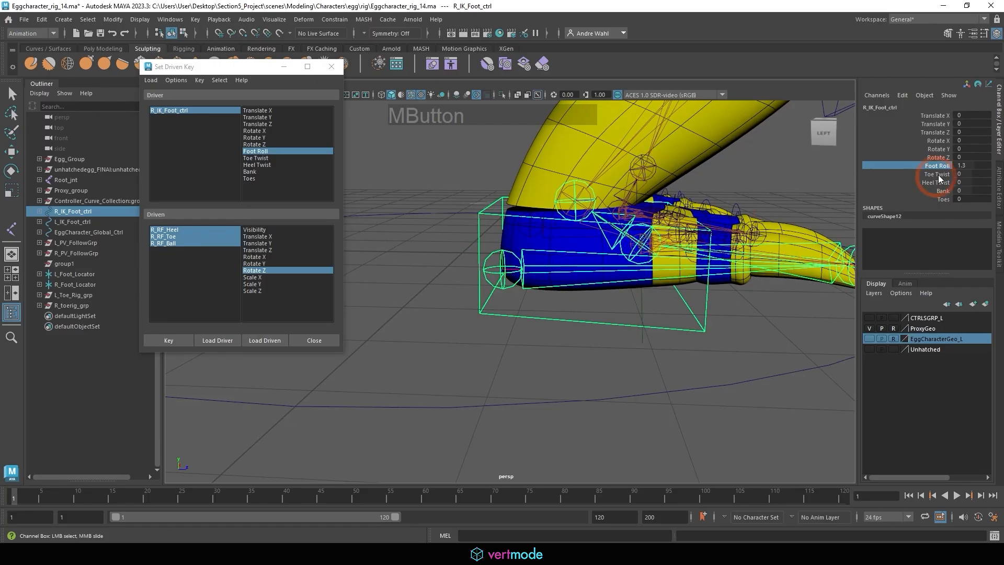
Step: Set Foot Roll on R_IK_Foot_ctrl to -5 and ready the ball joint R_RF_Ball for rotation
click(973, 164)
text(-5)
key(Return)
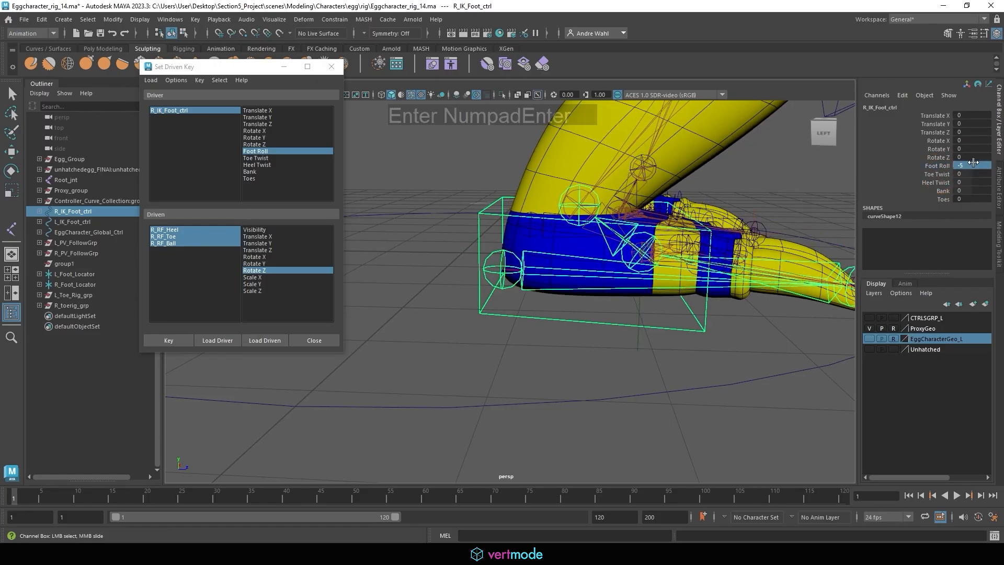
click(621, 250)
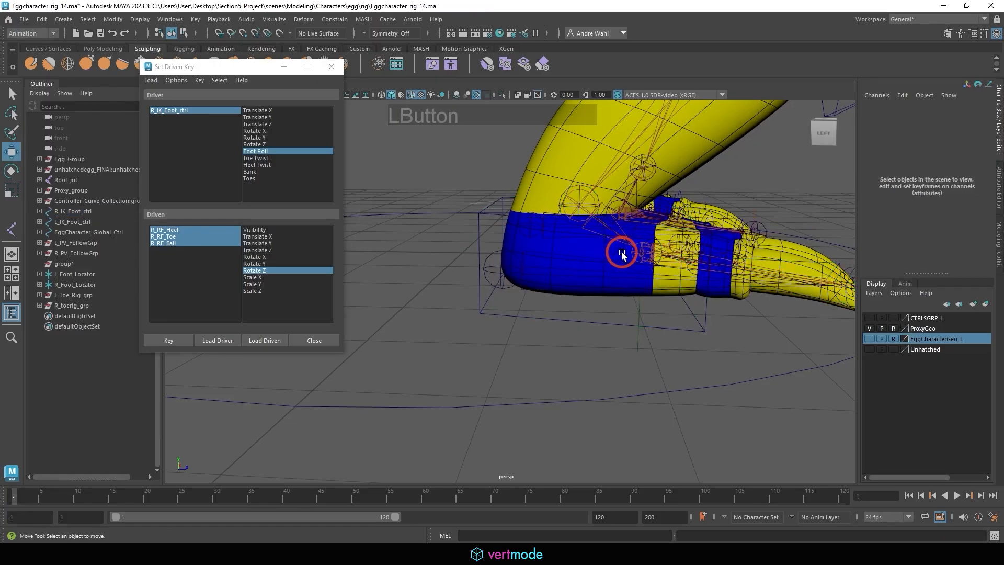
key(e)
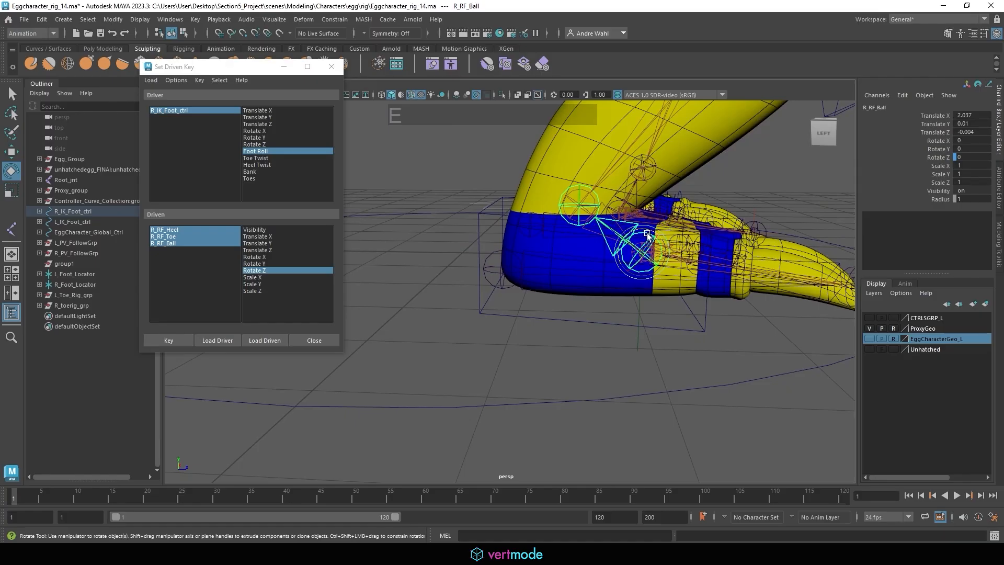
Step: Set the R_RF_Ball joint's Rotate Z to 80 and record a driven key for the reverse-foot joints against Foot Roll
drag(648, 235, 611, 209)
click(981, 157)
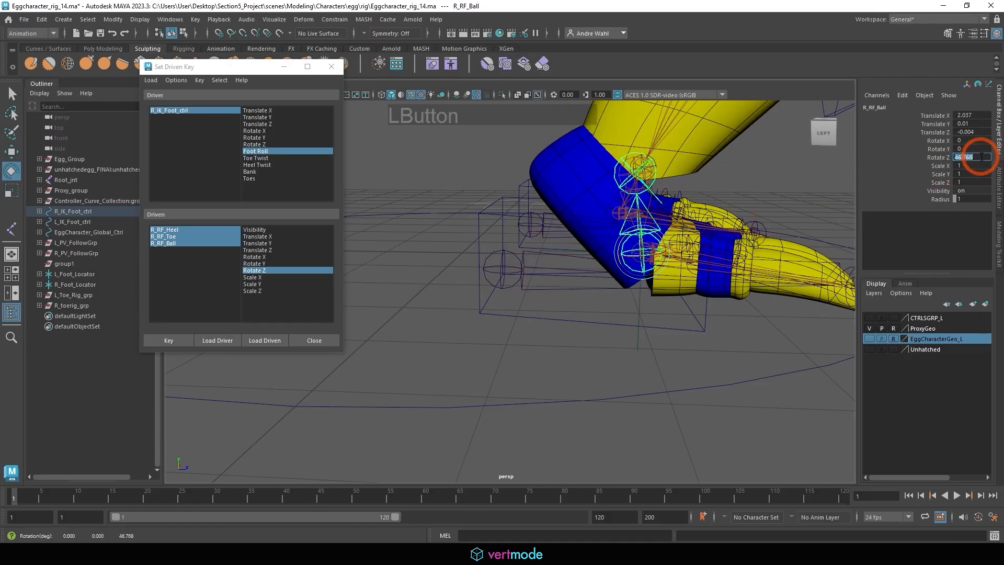
text(80)
key(KP_Enter)
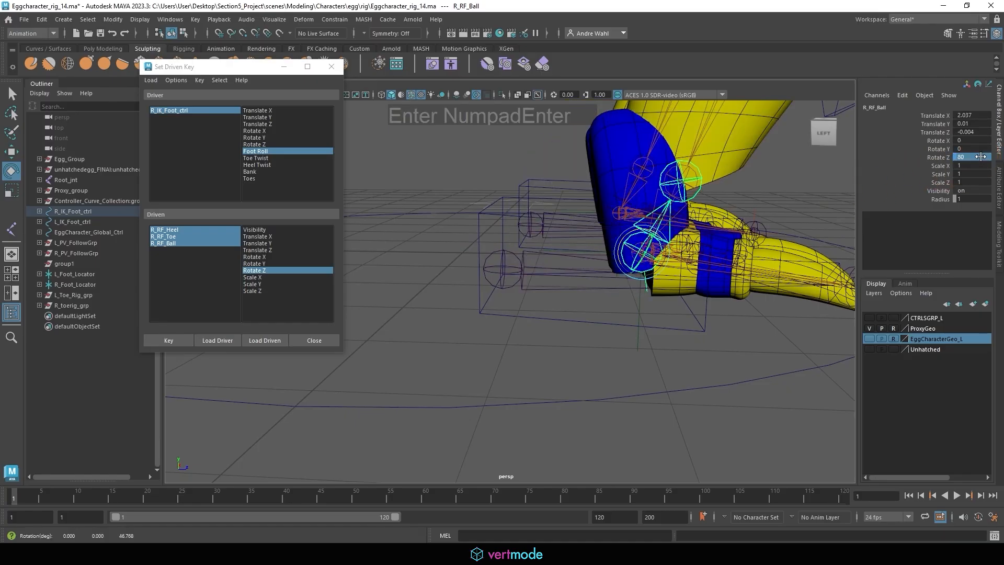
click(168, 340)
Step: Select R_IK_Foot_ctrl and lower its Foot Roll attribute to -10
click(491, 329)
click(549, 319)
click(937, 166)
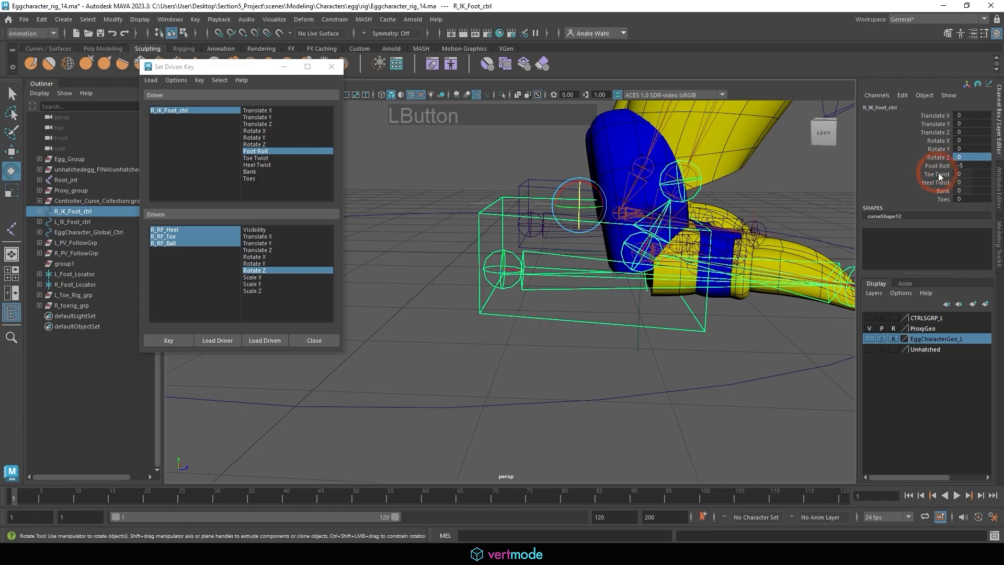
middle_drag(515, 238, 547, 242)
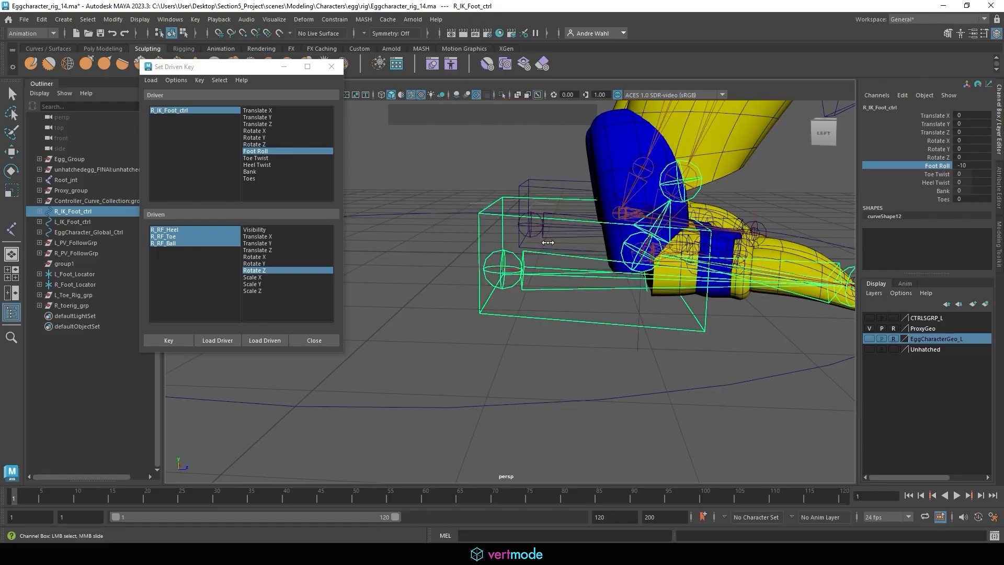
Step: Set Foot Roll to -10 on L_IK_Foot_ctrl and select L_RF_Toe to check its Rotate Z for reference
alt+drag(508, 240, 605, 274)
alt+right_drag(605, 273, 679, 296)
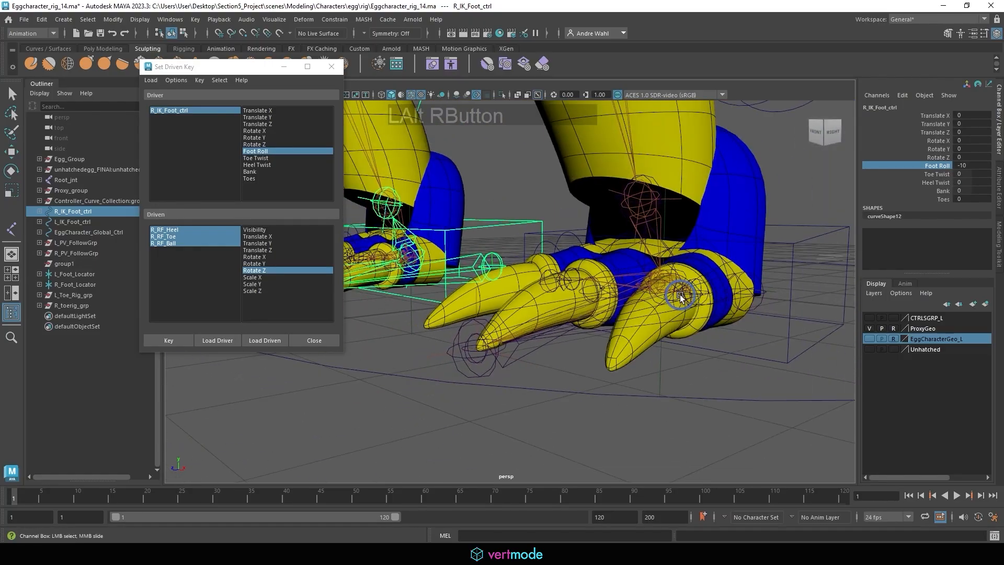
click(798, 241)
alt+drag(803, 247, 580, 275)
alt+middle_drag(580, 275, 728, 236)
alt+drag(728, 237, 773, 225)
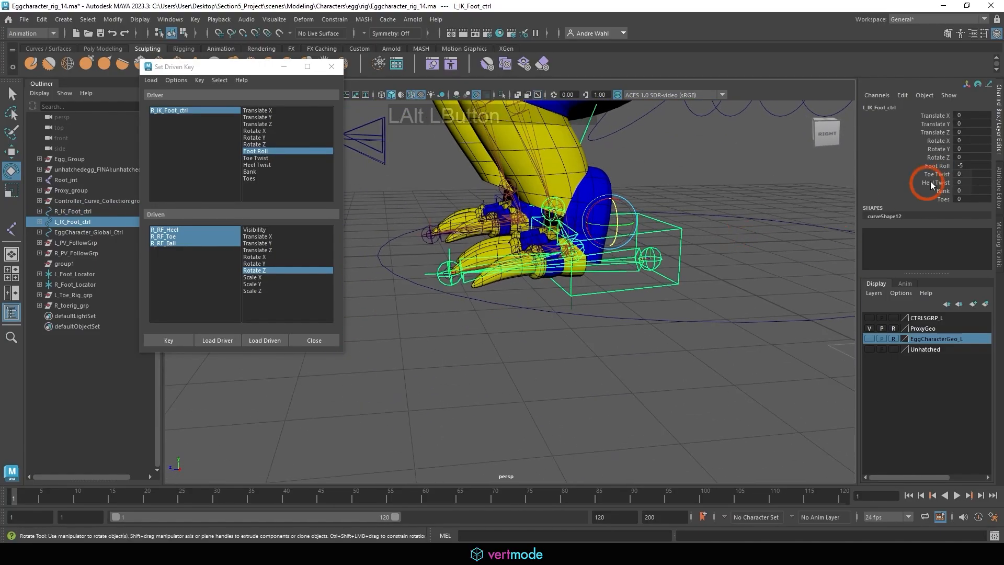
click(935, 165)
middle_drag(935, 165, 950, 199)
click(459, 279)
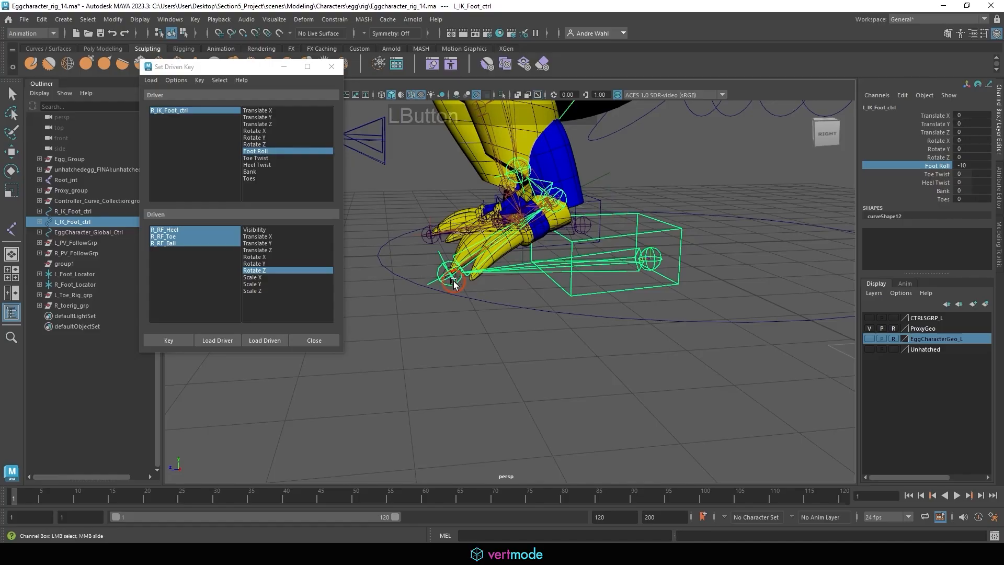
key(e)
alt+drag(434, 246, 552, 218)
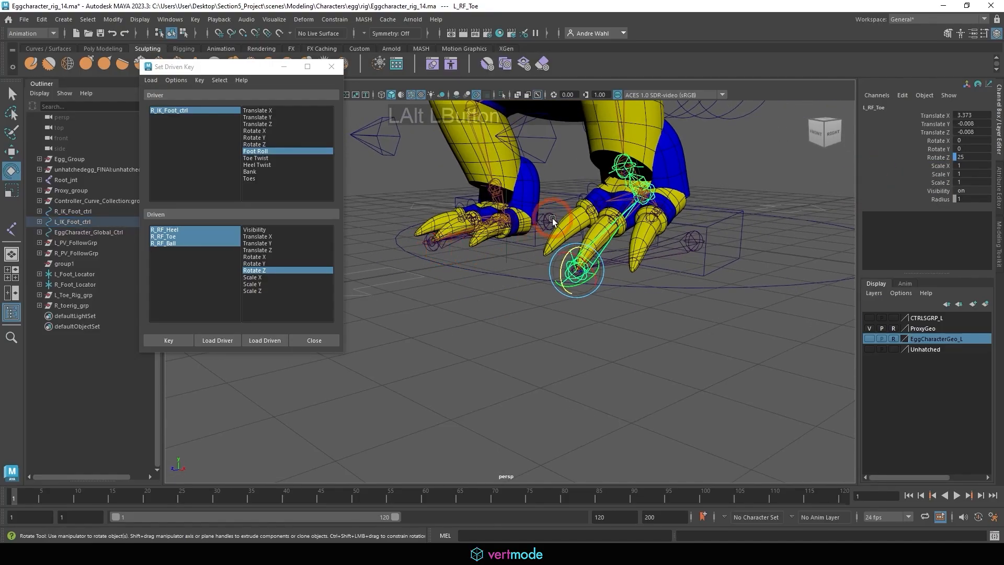
Step: Set the R_RF_Toe joint's Rotate Z to 25 and record a driven key against the right foot's Foot Roll
click(535, 232)
alt+middle_drag(539, 243, 496, 256)
alt+right_drag(496, 256, 610, 254)
click(655, 256)
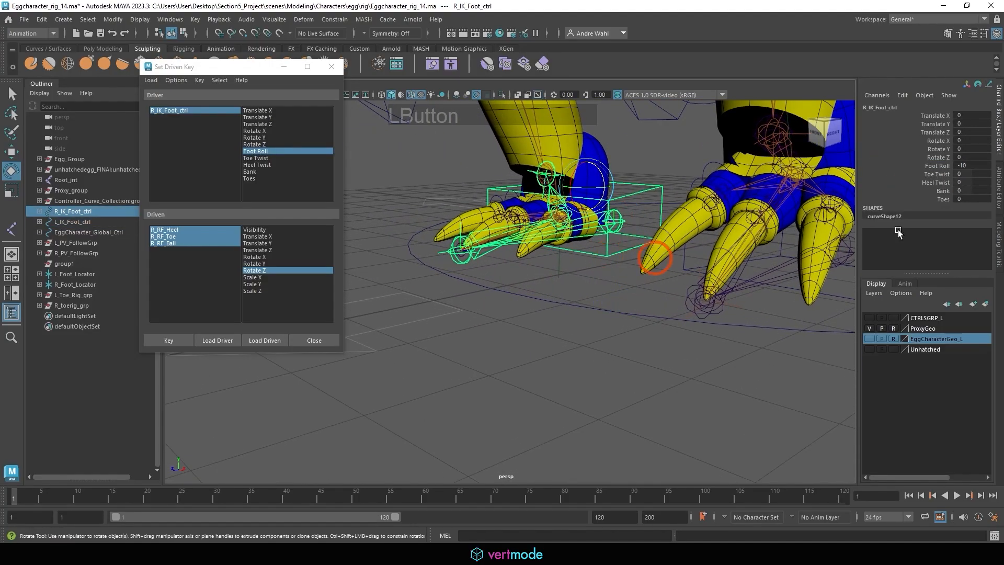
click(464, 263)
drag(447, 245, 451, 226)
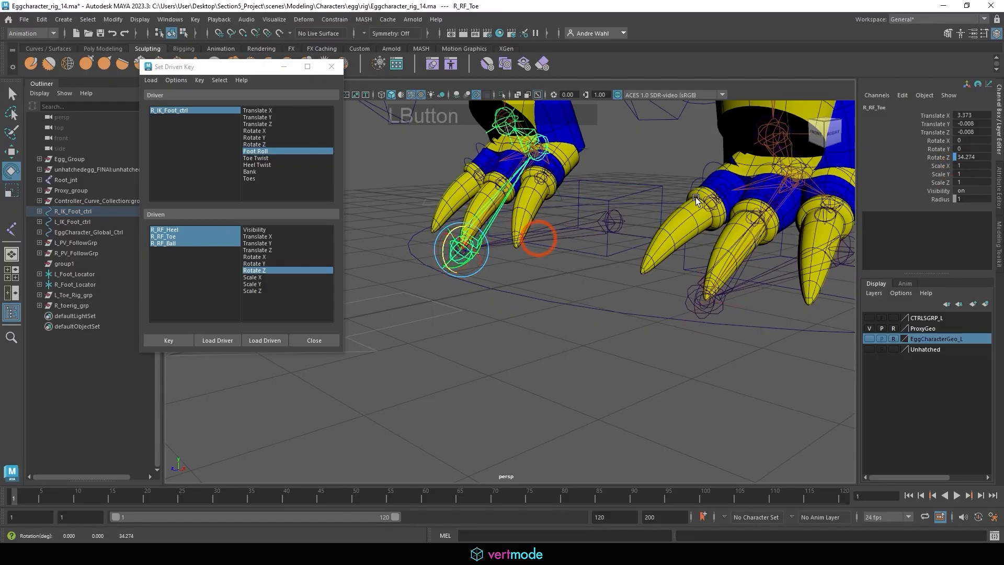
click(972, 157)
text(25)
key(Return)
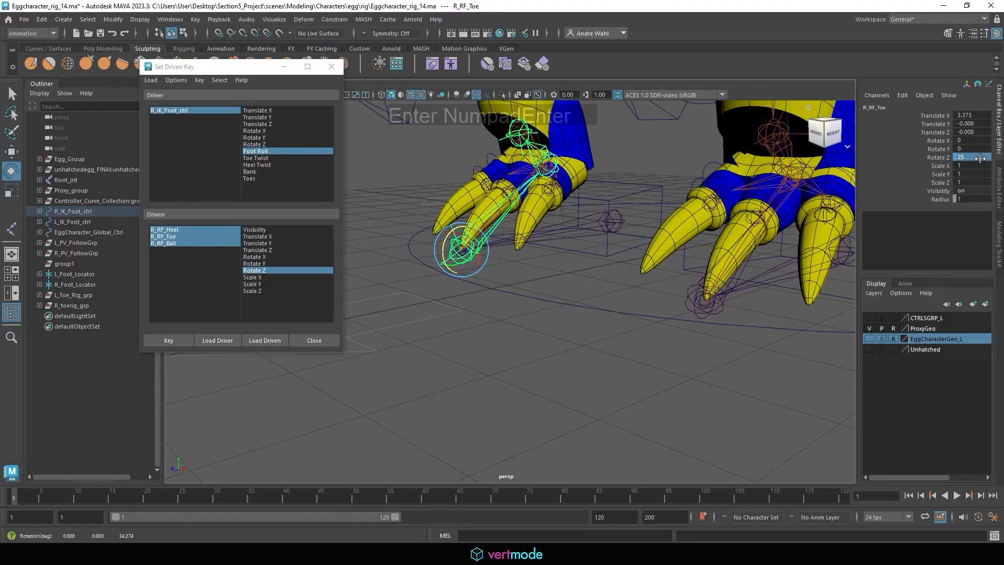
click(158, 341)
alt+right_drag(552, 260, 571, 255)
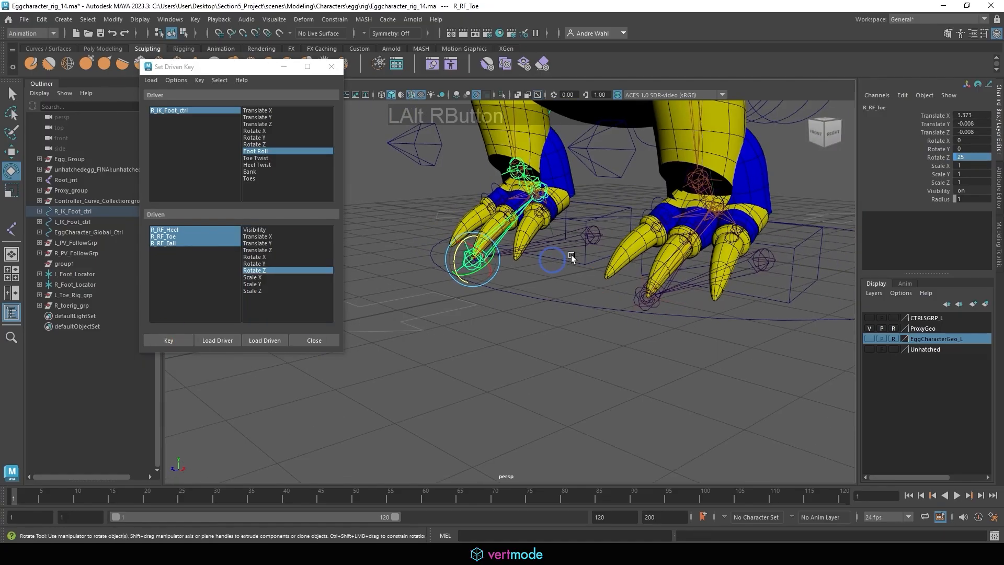
Step: Select R_IK_Foot_ctrl and L_IK_Foot_ctrl together and reset their Foot Roll to 0
click(589, 263)
shift+click(798, 246)
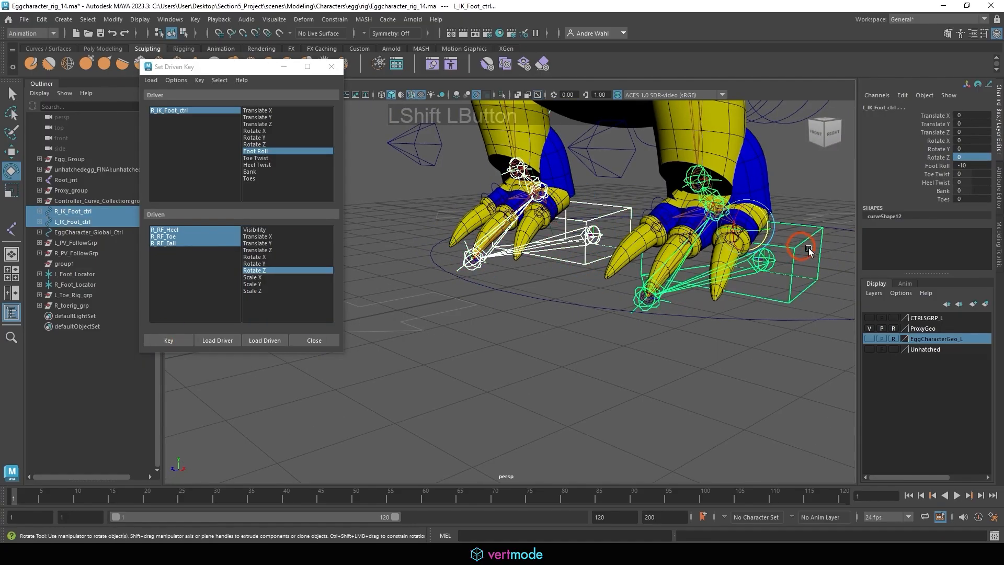
click(933, 164)
click(965, 165)
text(0)
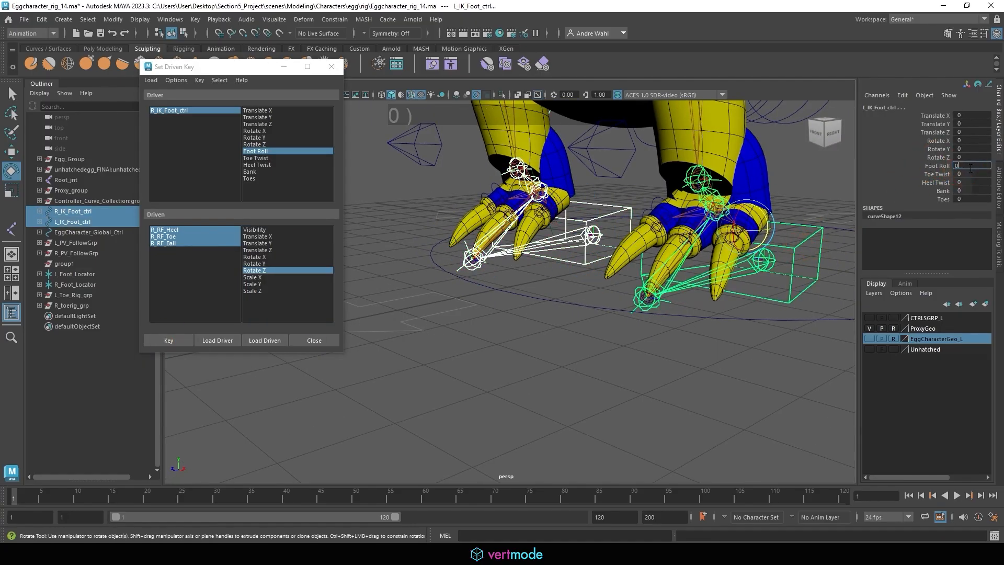
key(KP_Enter)
Step: Scrub Foot Roll on both foot controls to test the motion, returning the value to 0
alt+drag(627, 209, 666, 207)
middle_drag(665, 207, 619, 356)
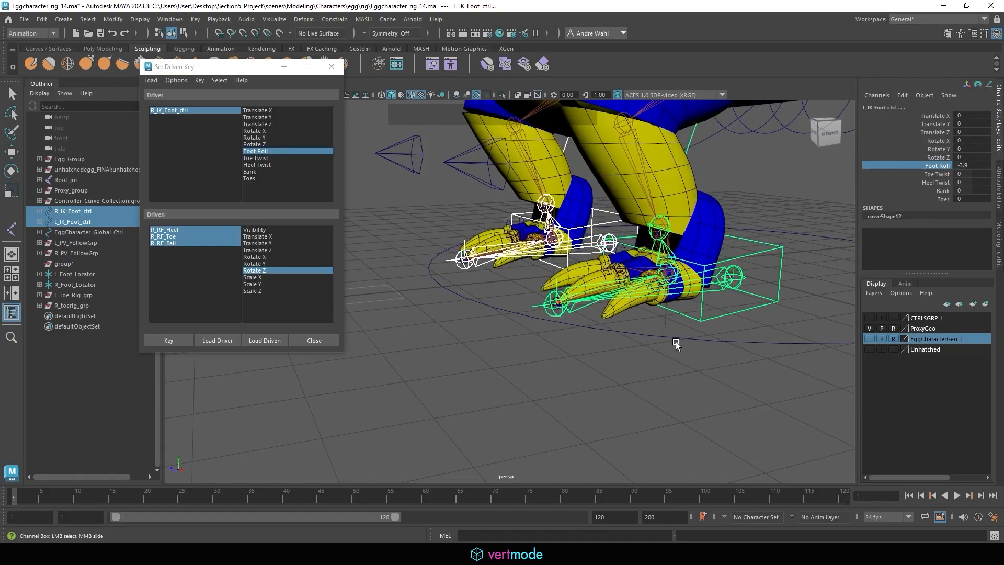
click(977, 165)
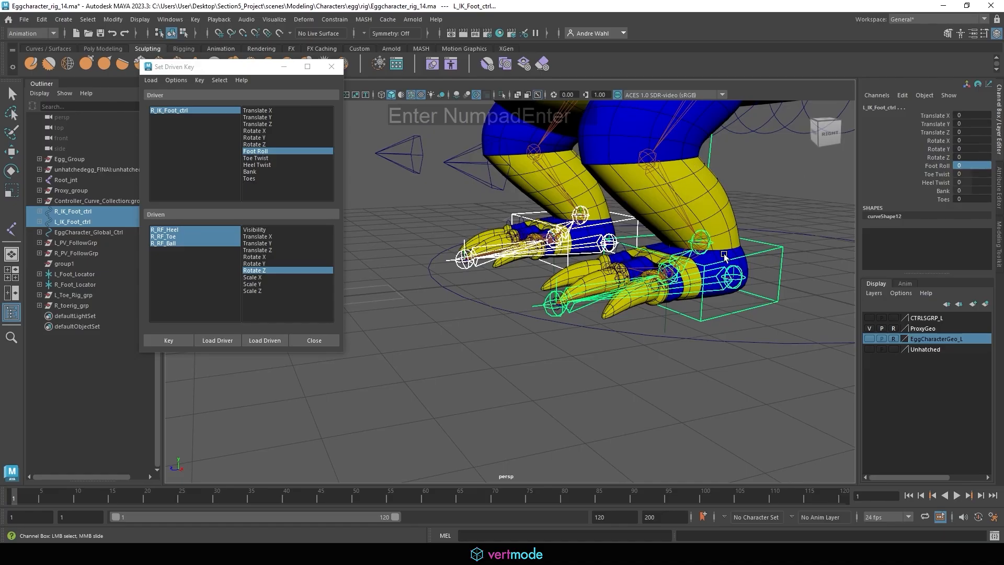
scroll(724, 256, down, 5)
alt+drag(724, 256, 721, 317)
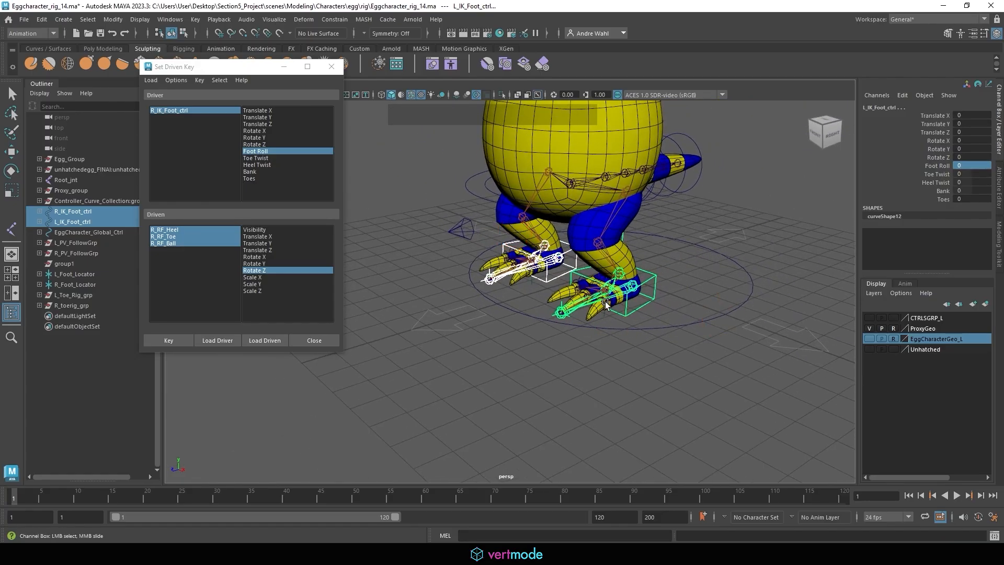
Step: Minimize the Set Driven Key window and open the Graph Editor
click(284, 66)
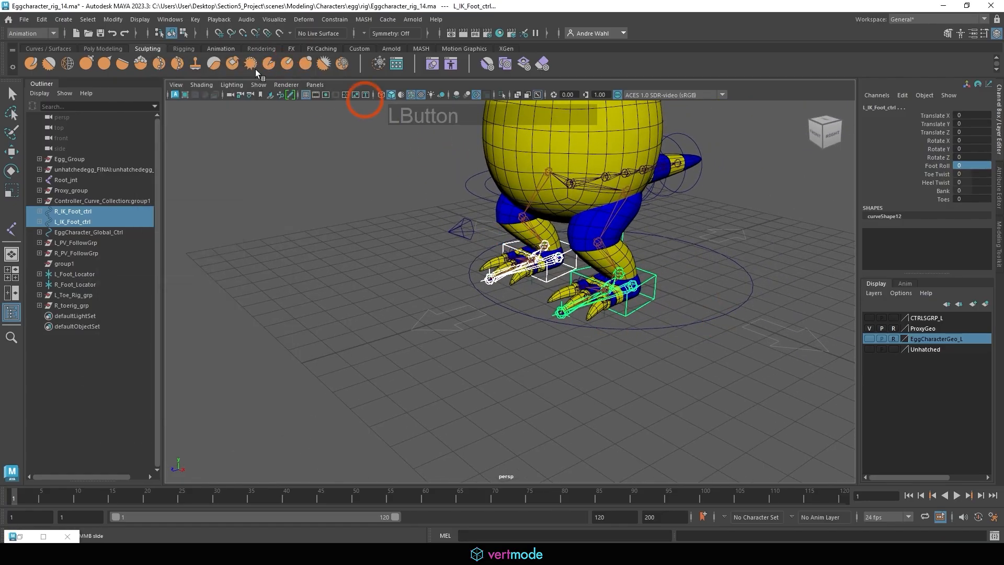
click(170, 19)
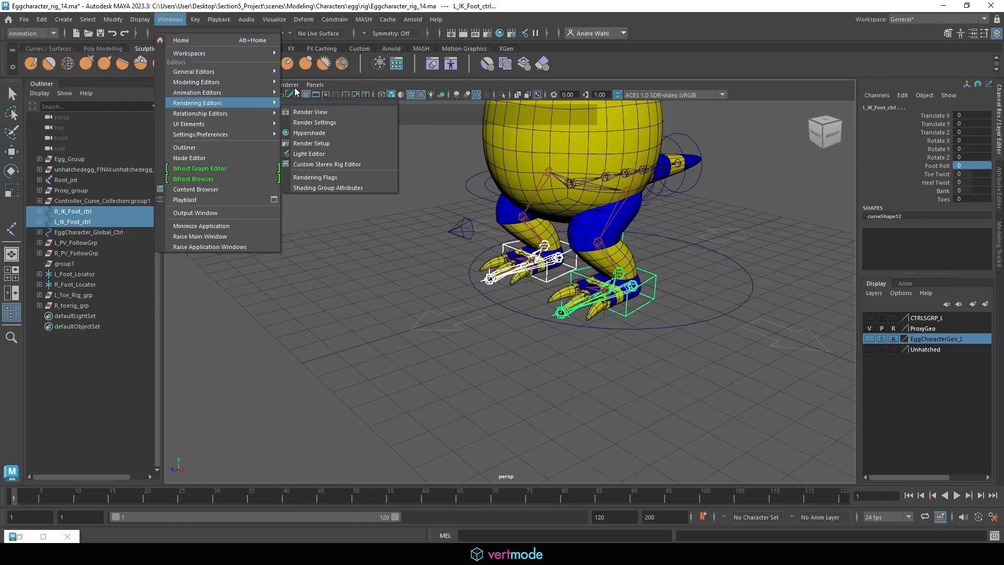
mouse_move(261, 93)
click(311, 94)
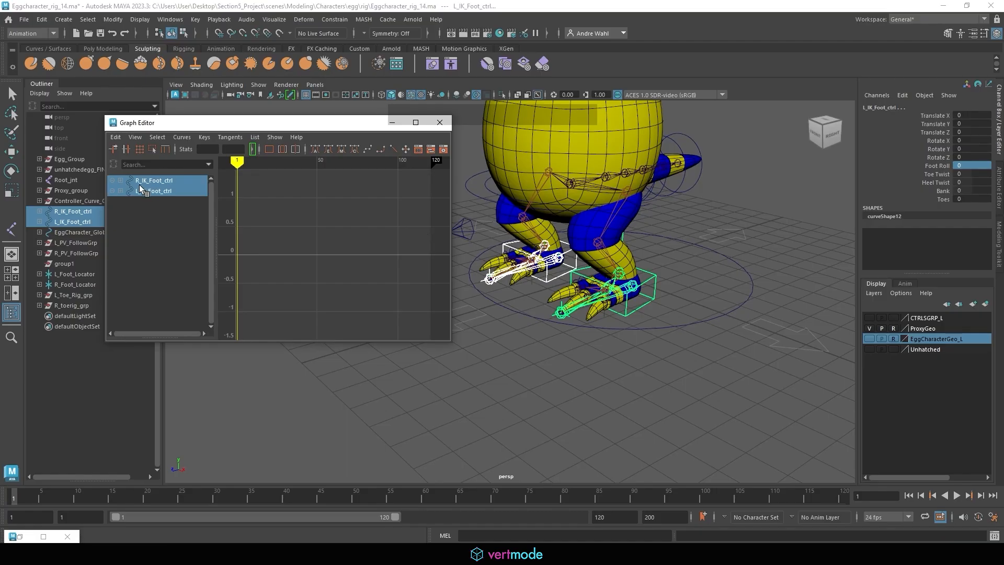
Step: Select the L_RF_Heel joint and display its Rotate Z curve in the Graph Editor with the Select tool active
alt+right_drag(617, 260, 838, 315)
click(748, 281)
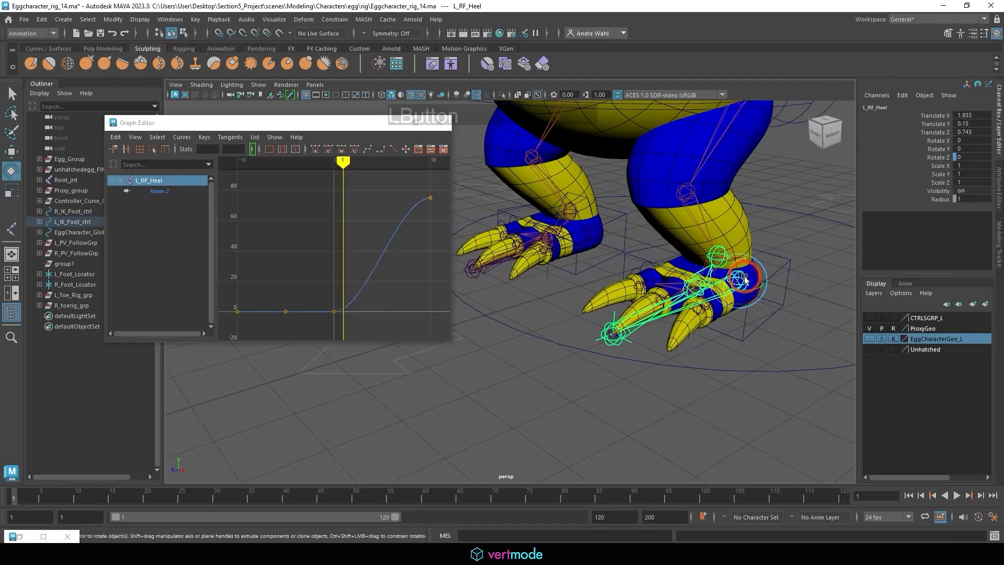
click(349, 290)
click(265, 266)
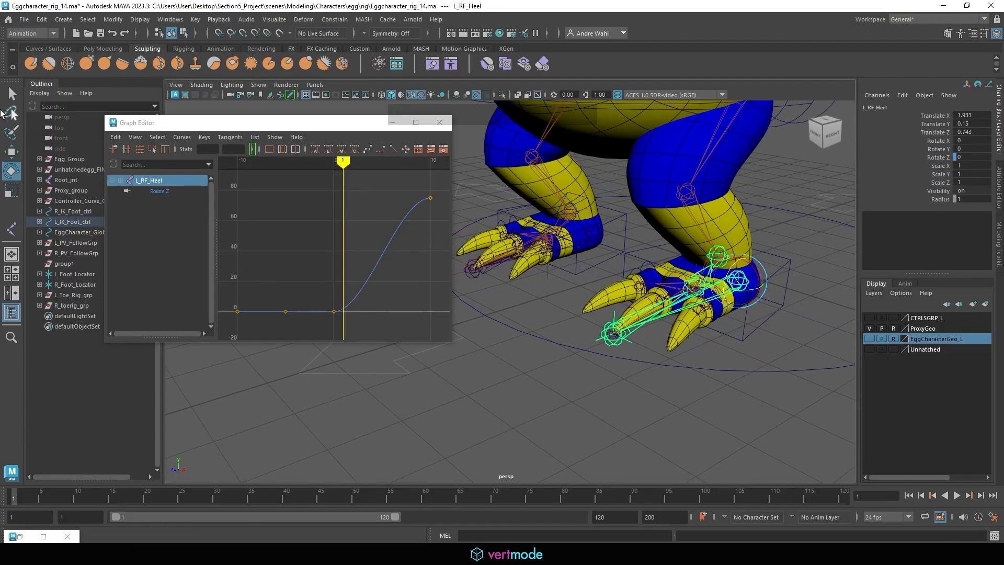
key(q)
click(359, 291)
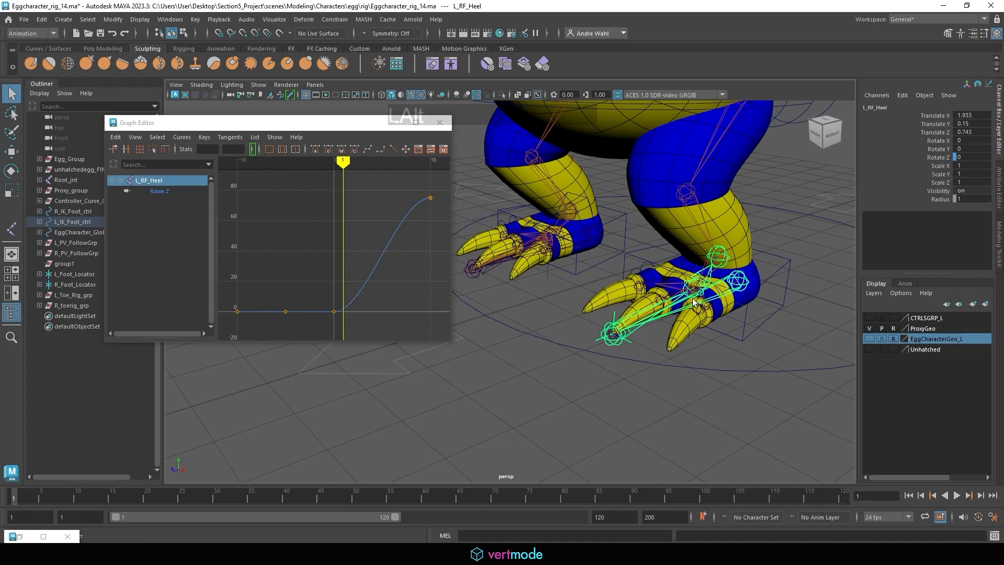
Step: Add L_RF_Toe, L_RF_Ankle, R_RF_Heel, R_RF_Toe and R_RF_Ball to the selection to load their curves
alt+drag(696, 277, 650, 257)
alt+right_drag(649, 257, 588, 314)
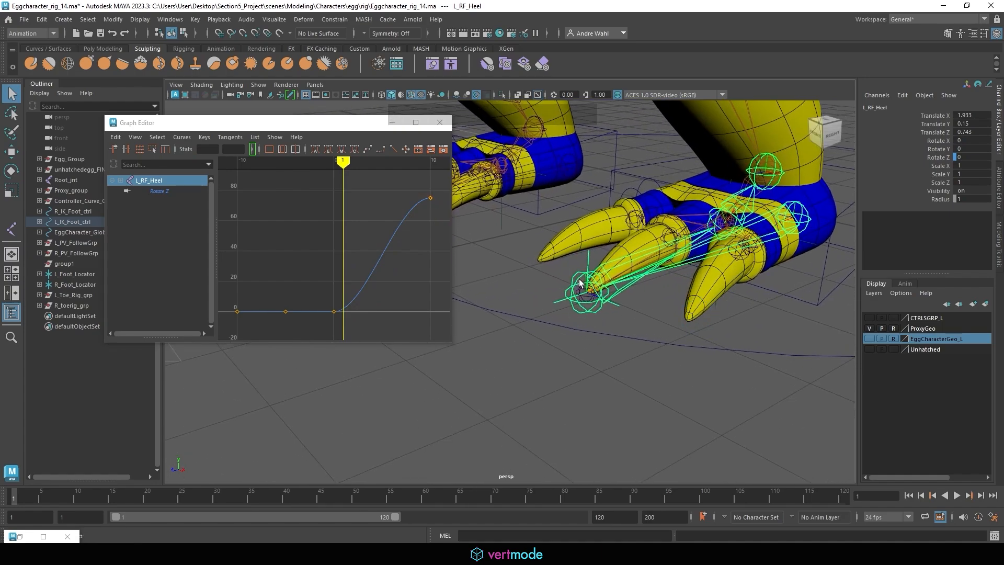
shift+click(586, 287)
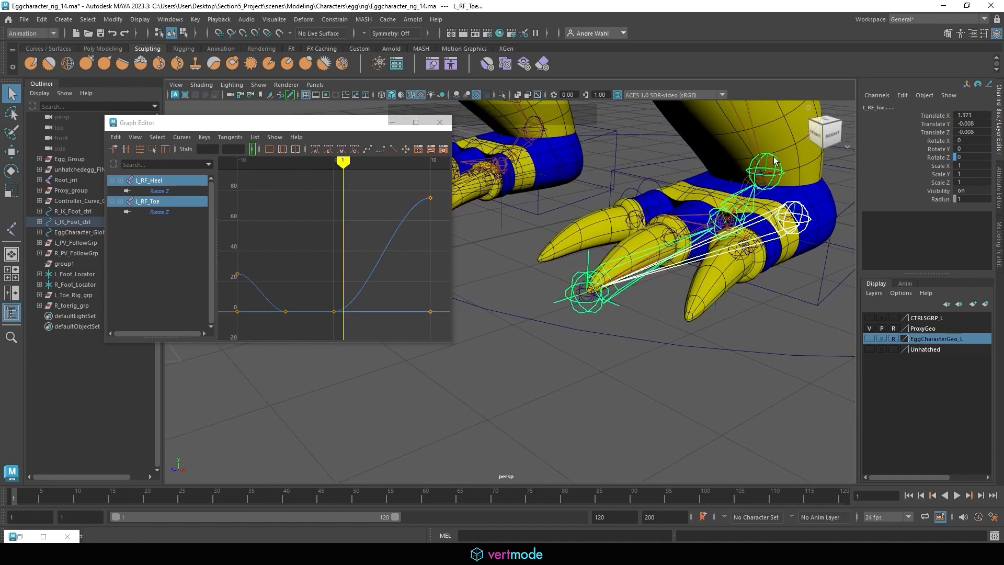
shift+click(767, 170)
alt+right_drag(481, 285, 686, 319)
shift+click(719, 204)
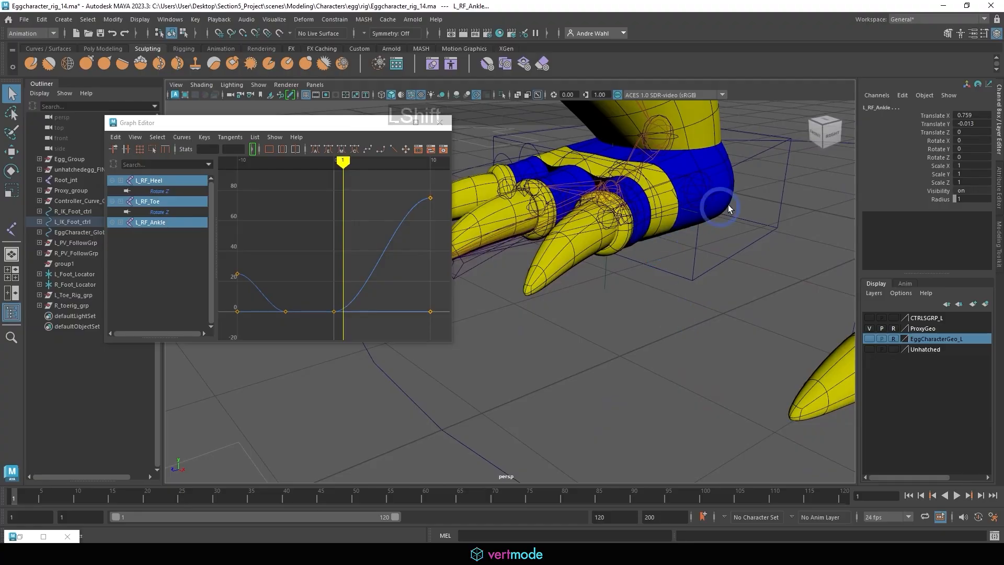
shift+click(711, 194)
alt+middle_drag(587, 270, 546, 290)
shift+click(488, 254)
shift+click(584, 232)
Step: Select all keys on the loaded Rotate Z curves and change their tangents to linear
alt+right_drag(357, 254, 329, 240)
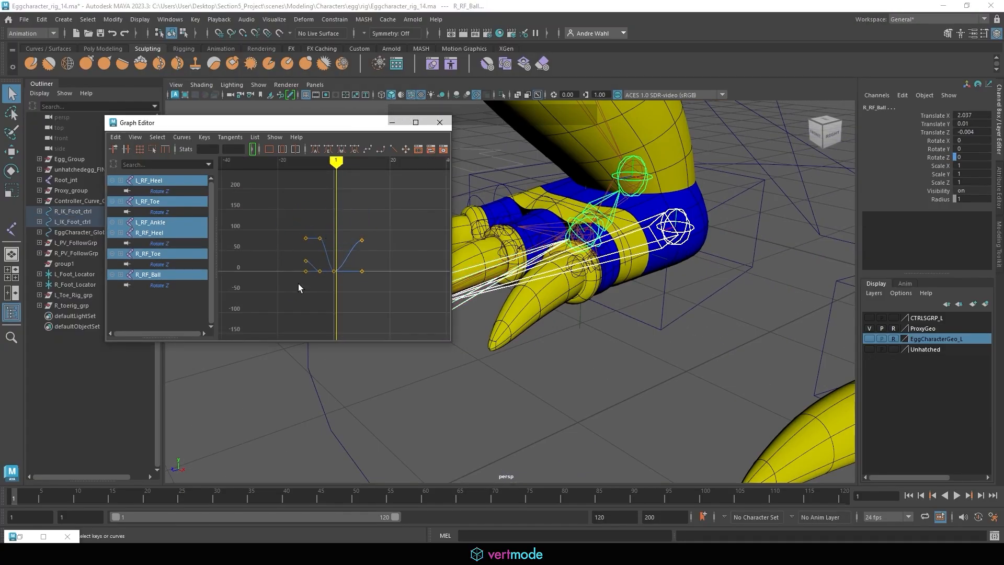
drag(273, 298, 401, 187)
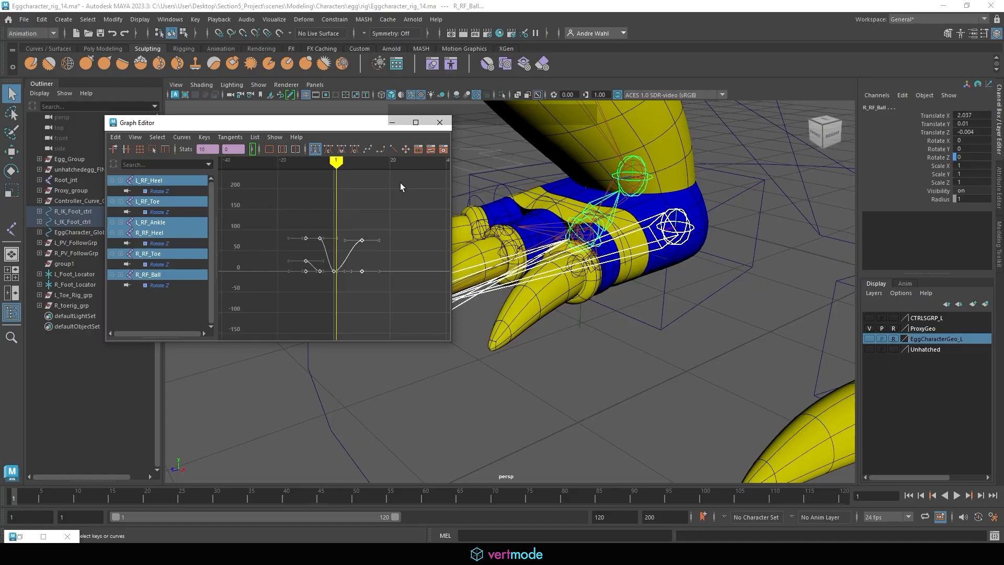
click(393, 149)
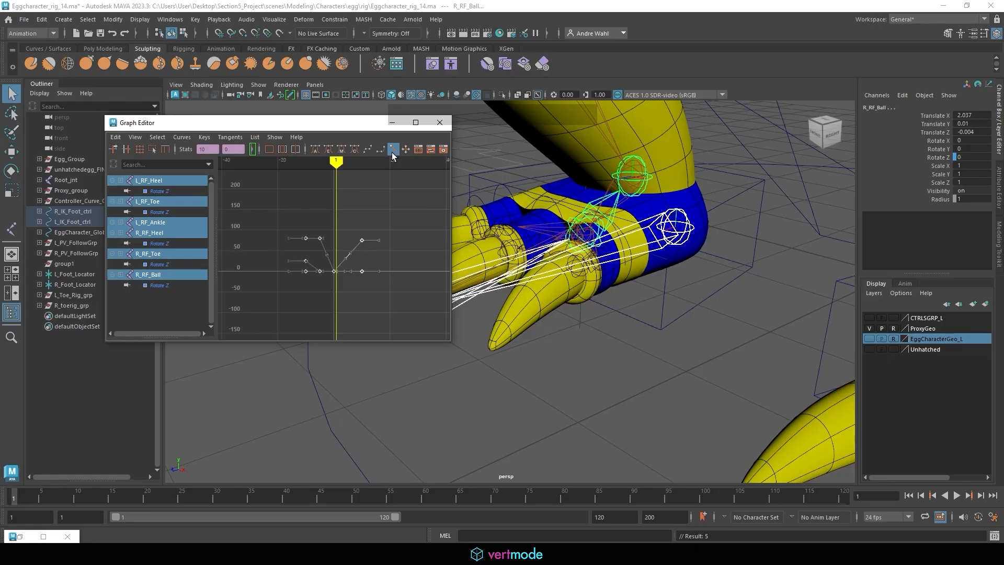
Step: Select L_IK_Foot_ctrl and scrub its Foot Roll to test the motion with the linear curves
alt+drag(635, 269, 532, 247)
alt+drag(758, 285, 733, 296)
click(731, 284)
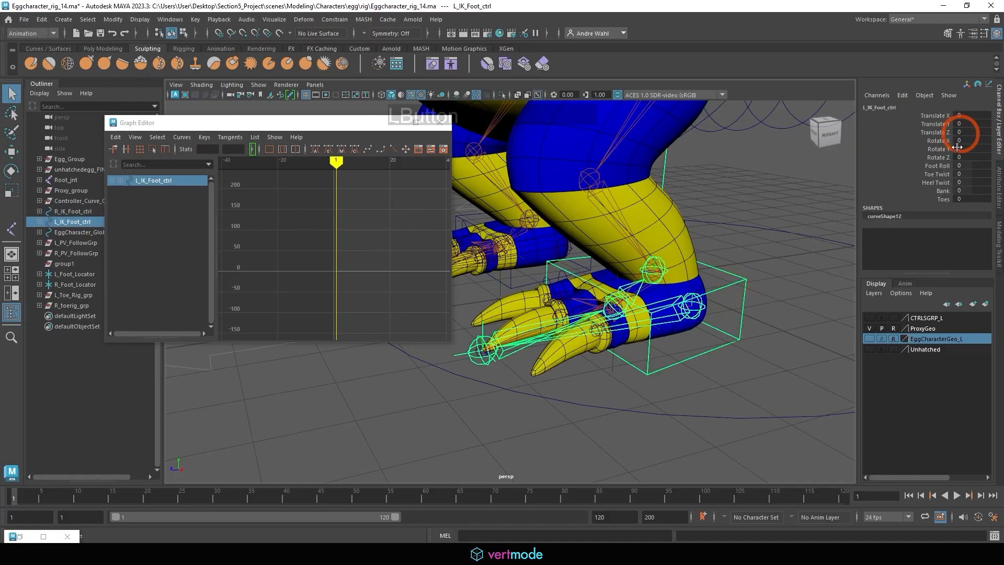
click(938, 166)
middle_drag(635, 277, 577, 330)
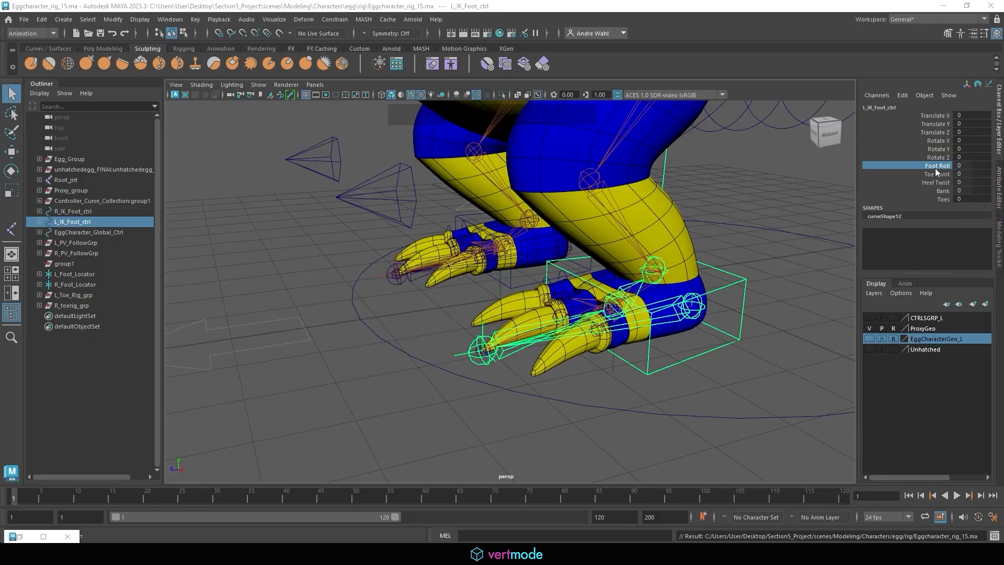
Step: Rotate the L_RF_Toe joint about Y in both directions to try the toe twist, ending at about -40
click(941, 176)
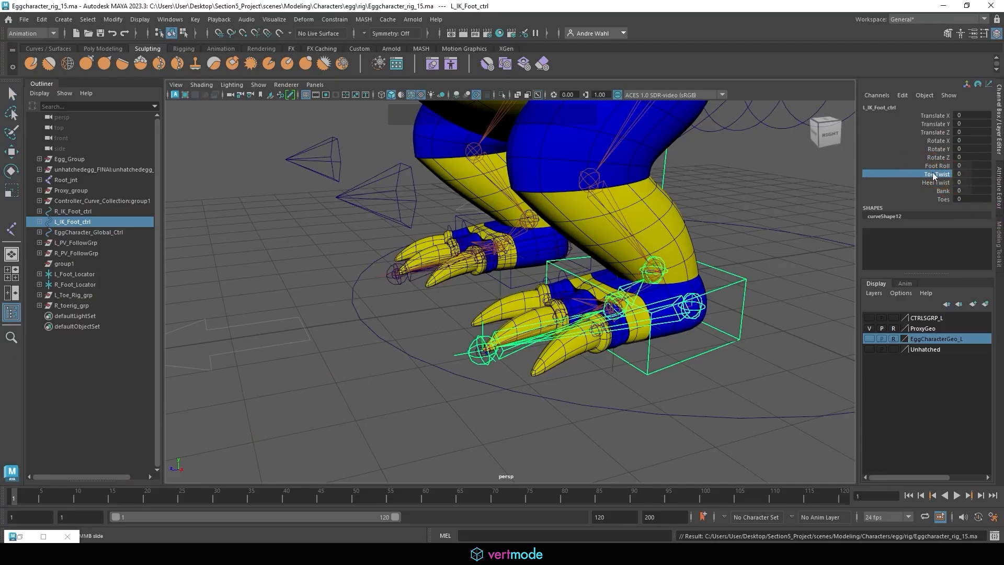
alt+middle_drag(538, 244, 577, 316)
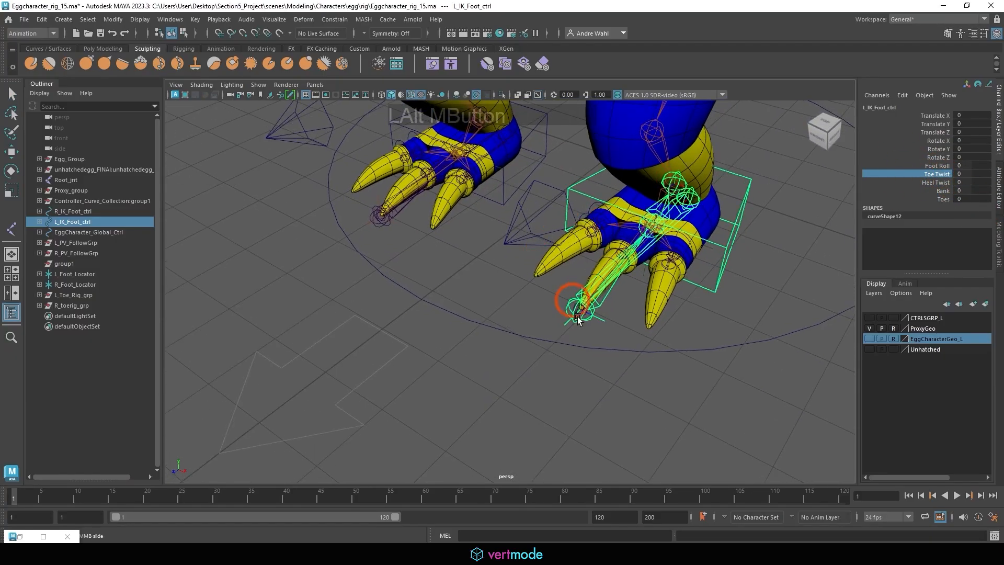
click(584, 322)
key(e)
mouse_move(601, 329)
mouse_down()
mouse_move(569, 328)
mouse_move(606, 334)
mouse_up()
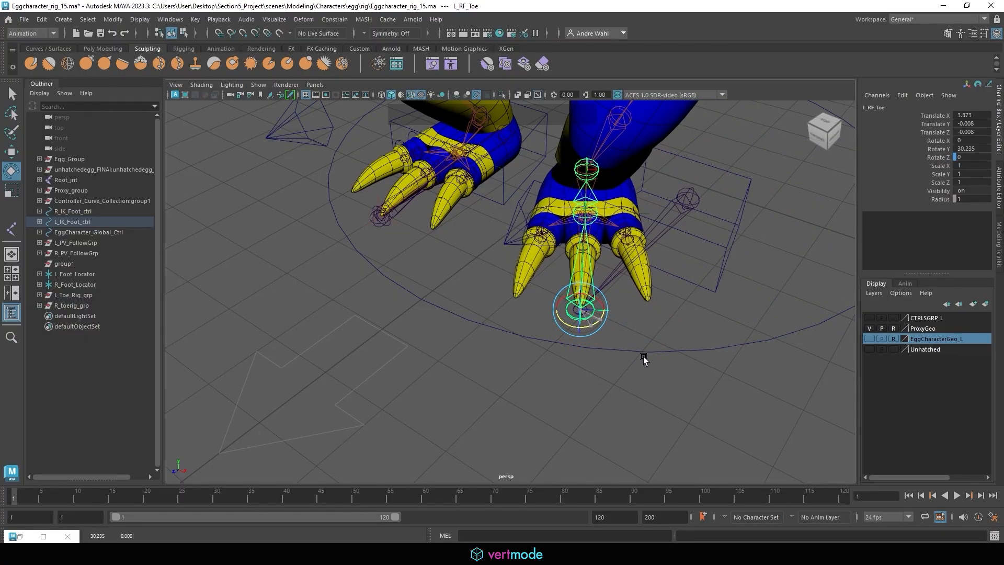
drag(649, 362, 576, 334)
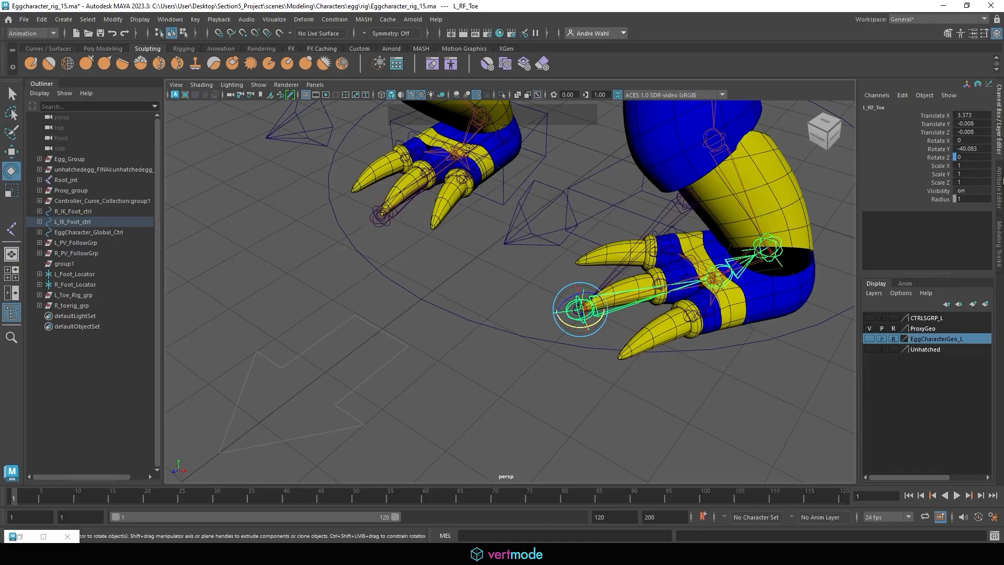
Step: Undo the trial rotation of L_RF_Toe and reopen a fresh Set Driven Key window in place of the old one
key(ctrl+z)
alt+drag(851, 208, 710, 220)
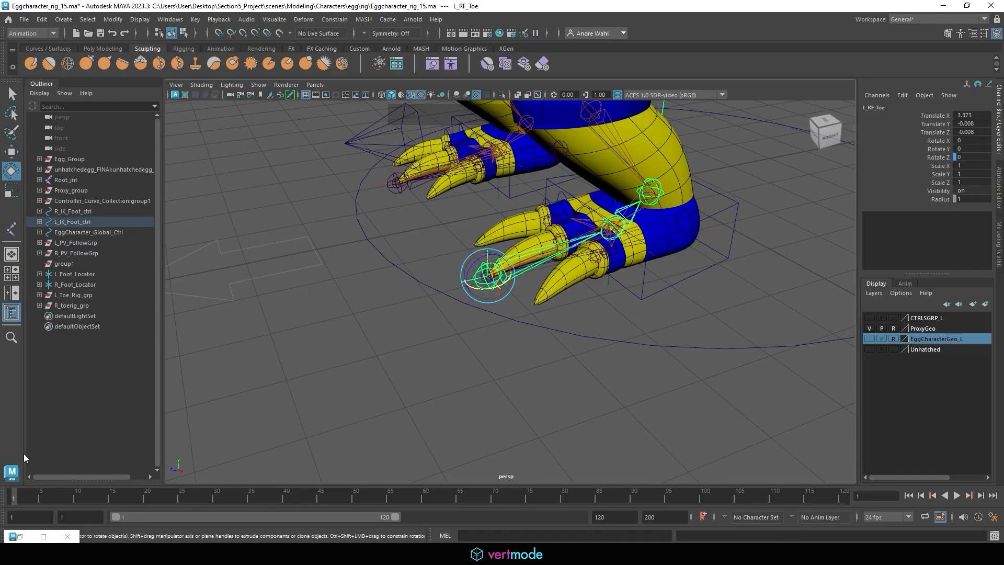
click(20, 536)
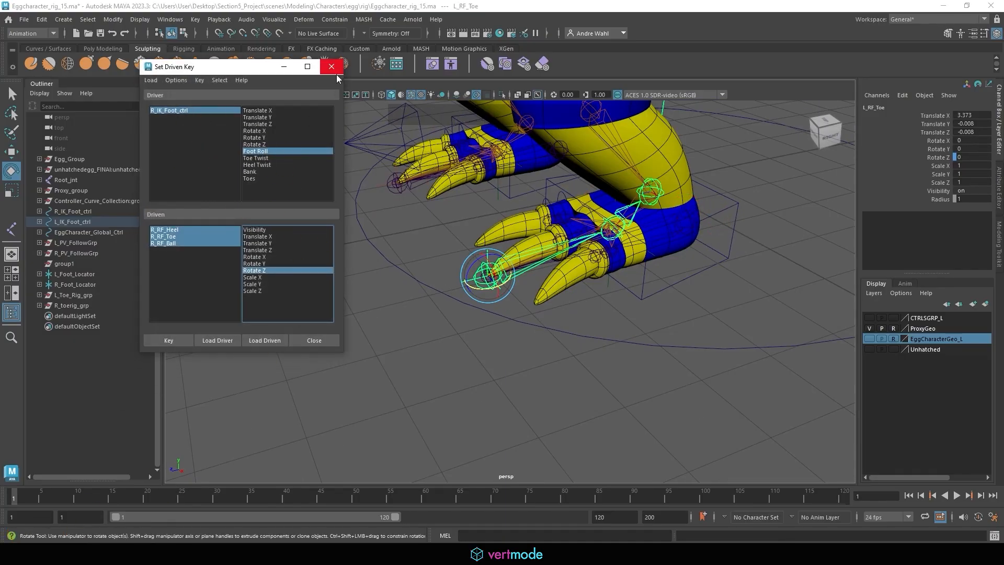
click(334, 72)
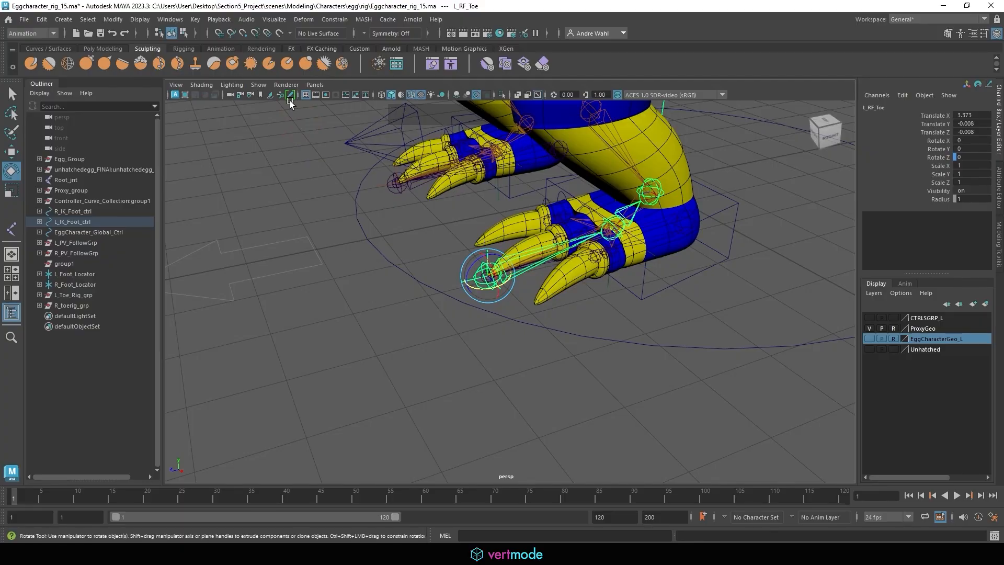
click(193, 19)
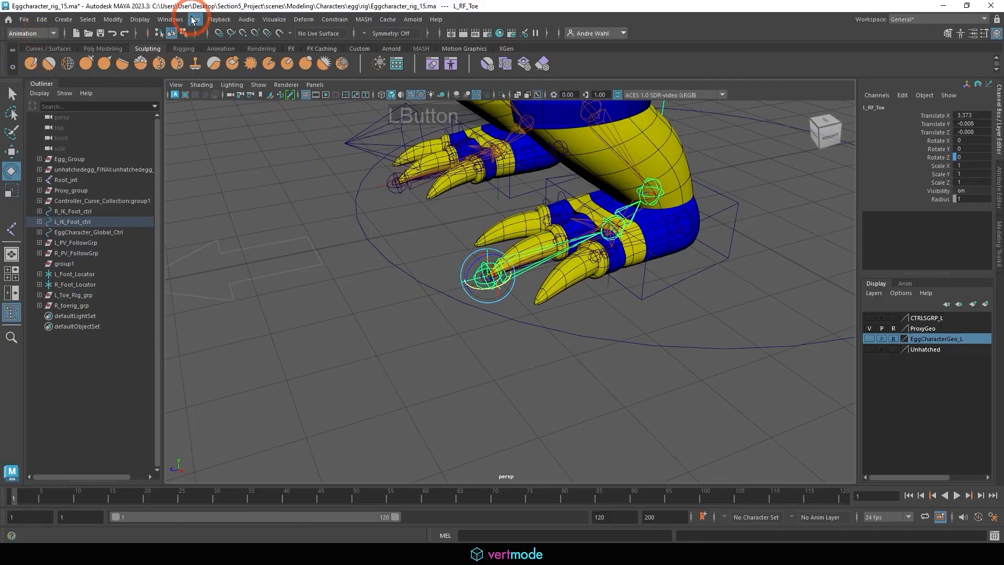
mouse_move(252, 116)
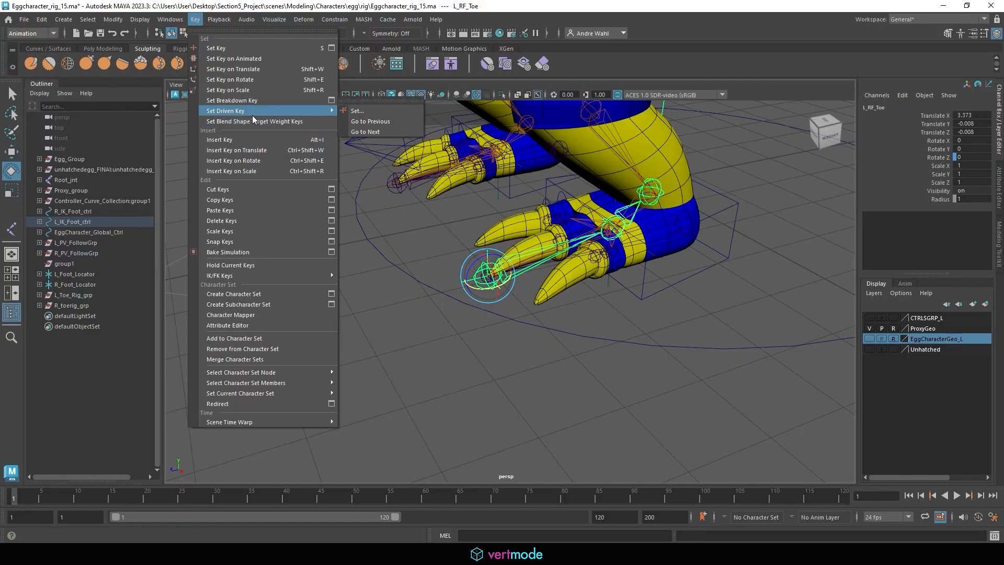
click(362, 111)
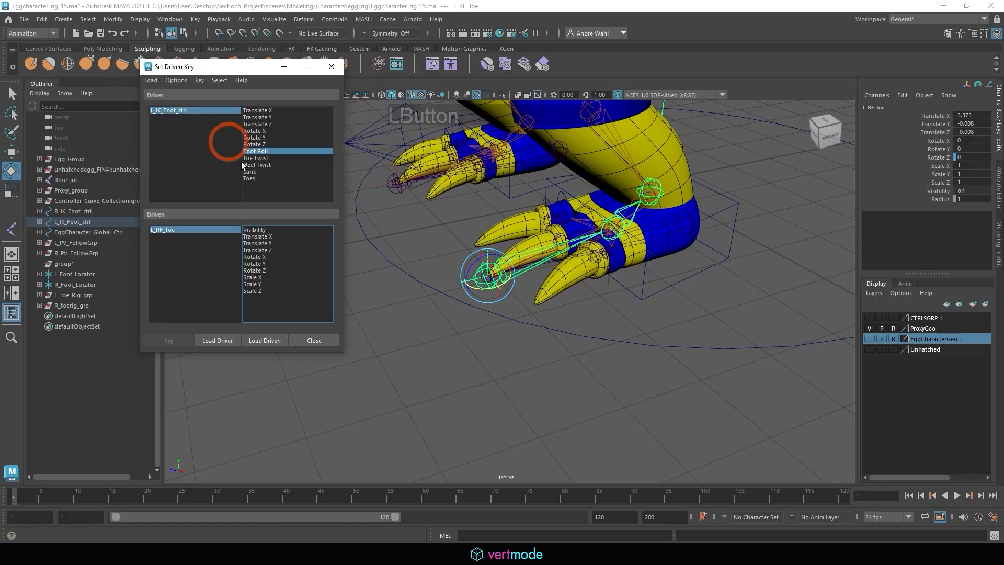
Step: Load L_IK_Foot_ctrl as the driver and choose its Toe Twist attribute
click(728, 207)
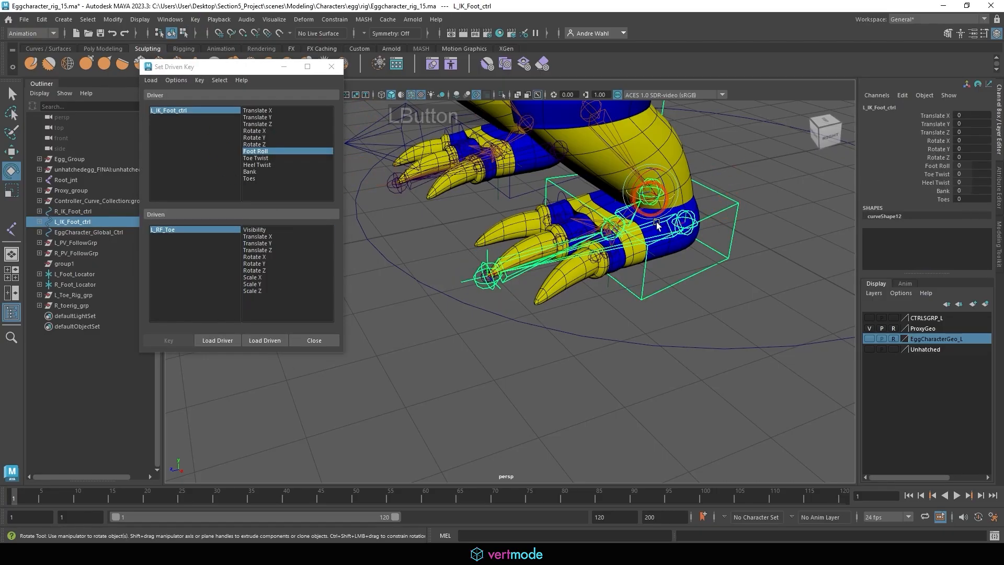
click(243, 307)
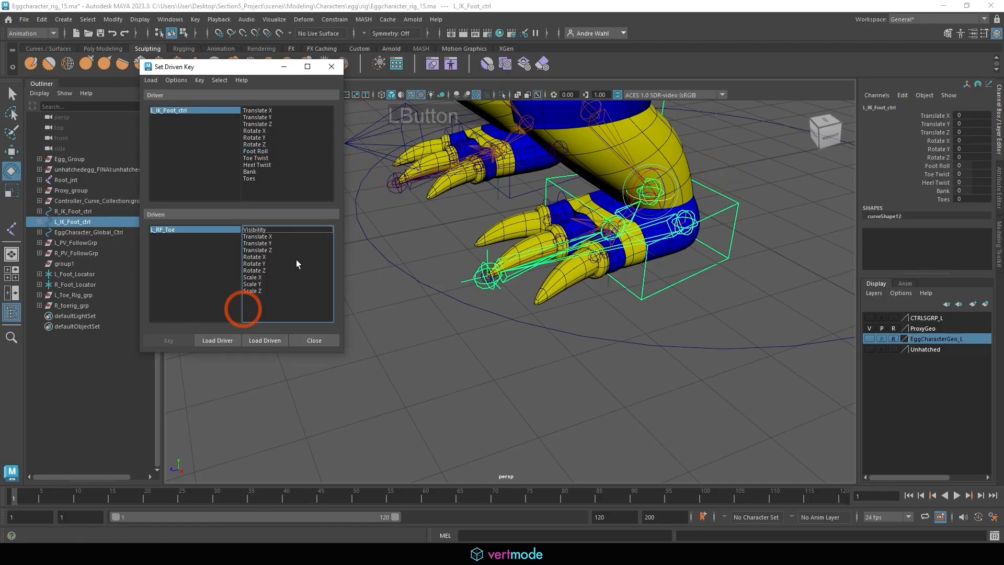
click(309, 185)
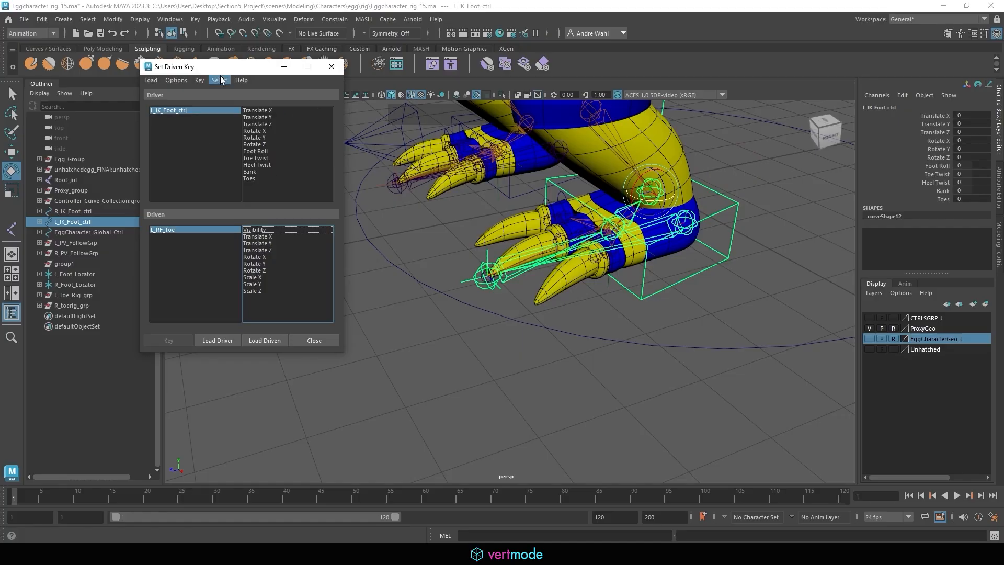
click(218, 340)
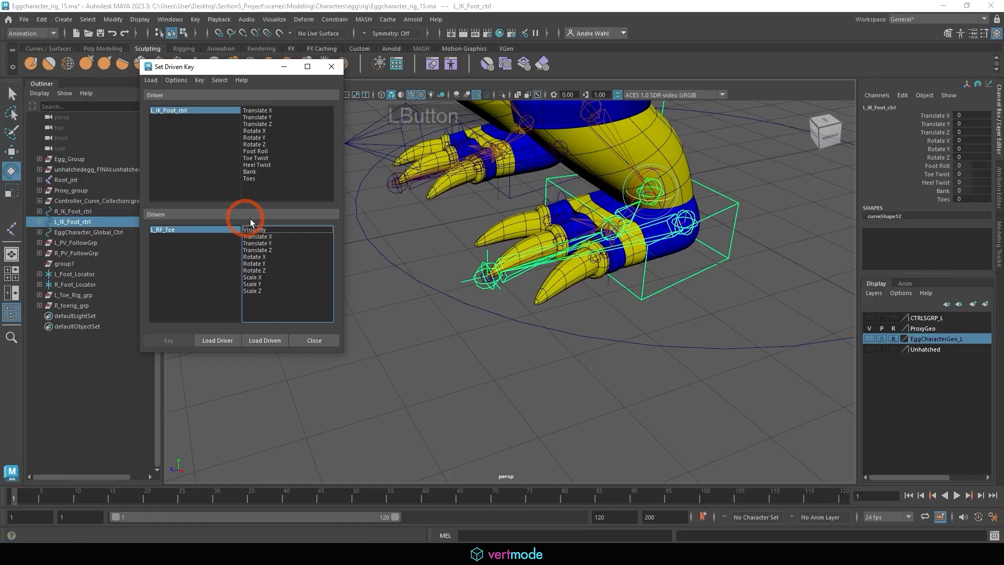
click(261, 158)
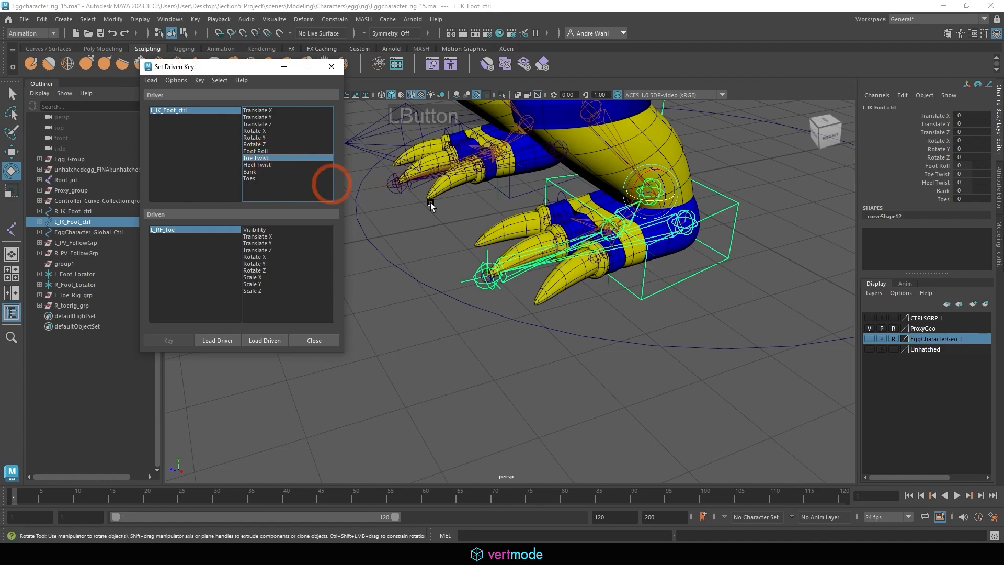
Step: Load L_RF_Toe as the driven object, test its twist axis, undo the test rotation and choose Rotate Y
click(481, 286)
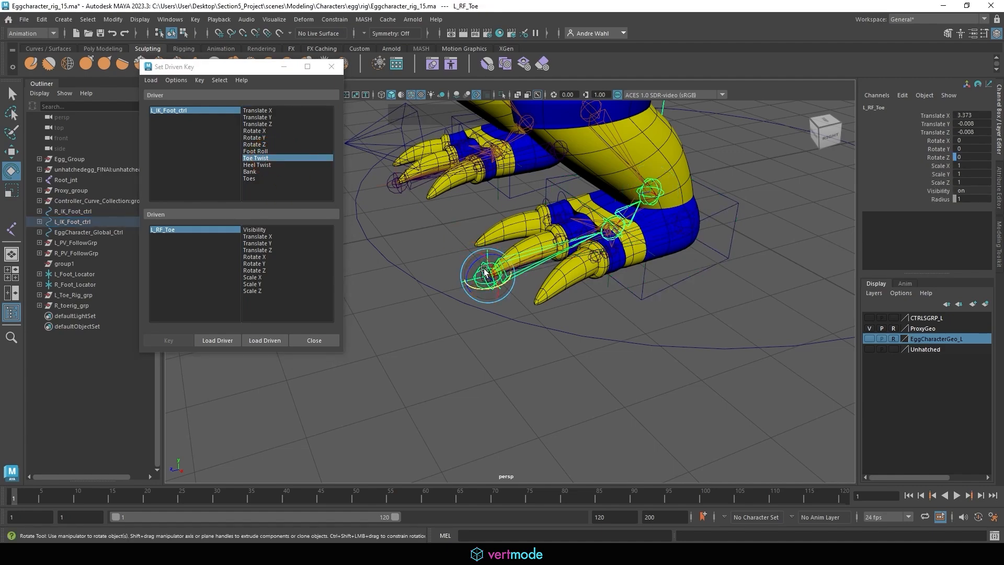
click(264, 340)
click(515, 340)
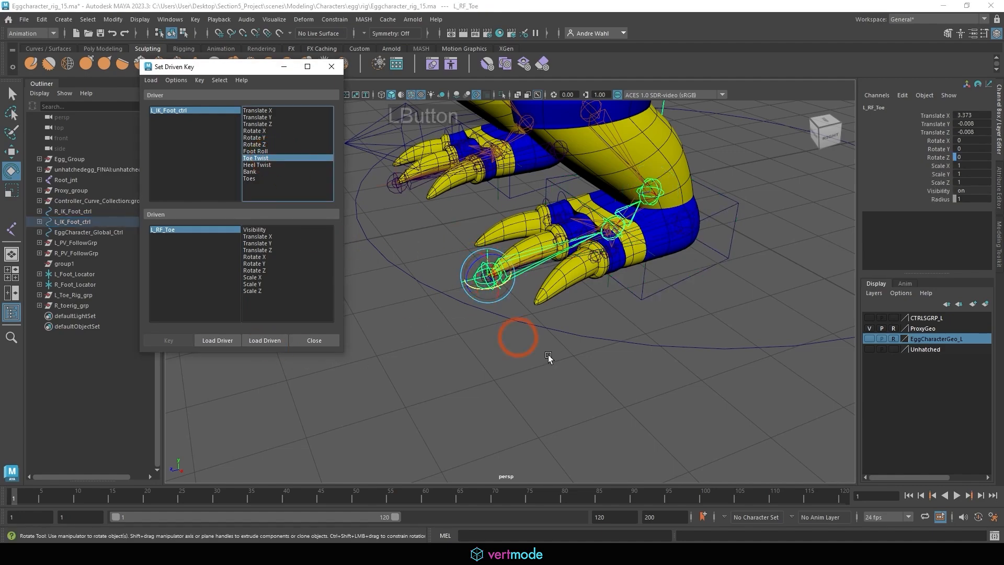
drag(477, 283, 474, 286)
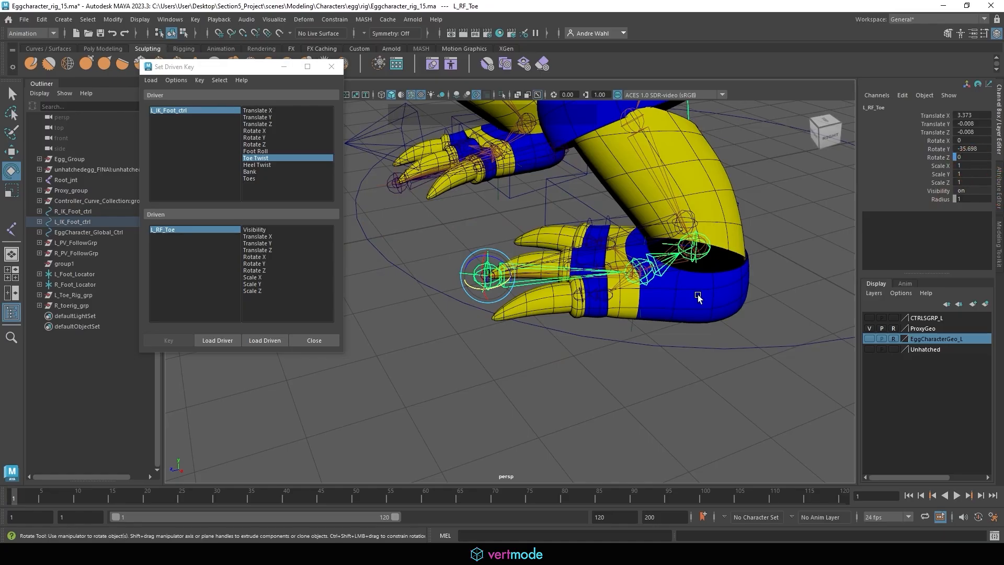
key(ctrl+z)
click(256, 264)
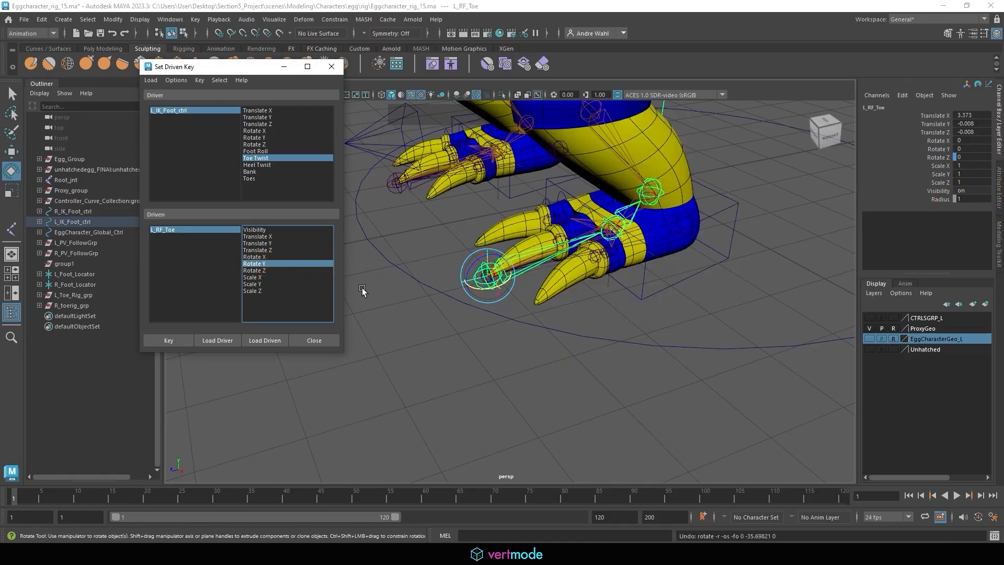
Step: Key the neutral pose with L_IK_Foot_ctrl's Toe Twist and L_RF_Toe's Rotate Y both at 0
click(646, 271)
click(644, 270)
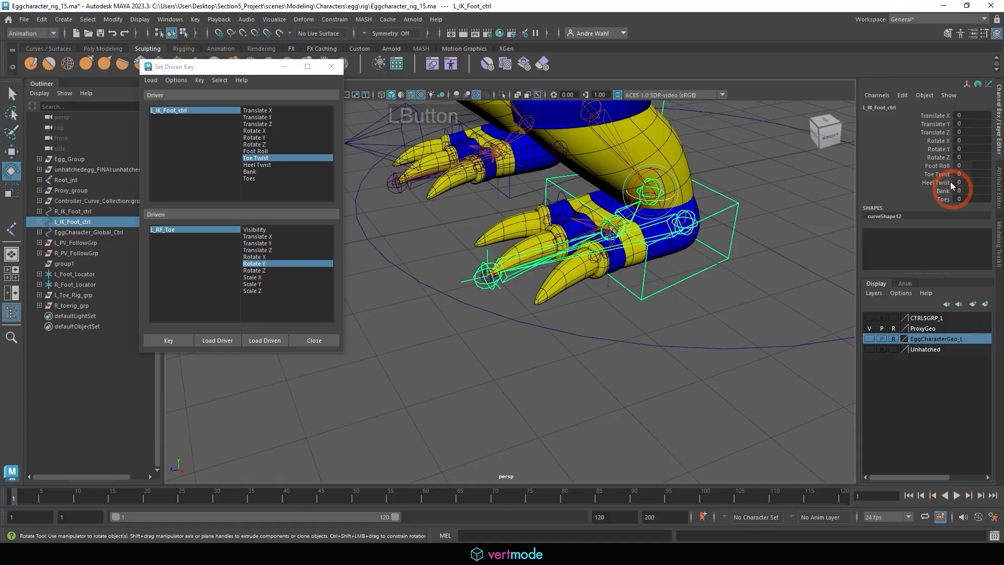
click(169, 341)
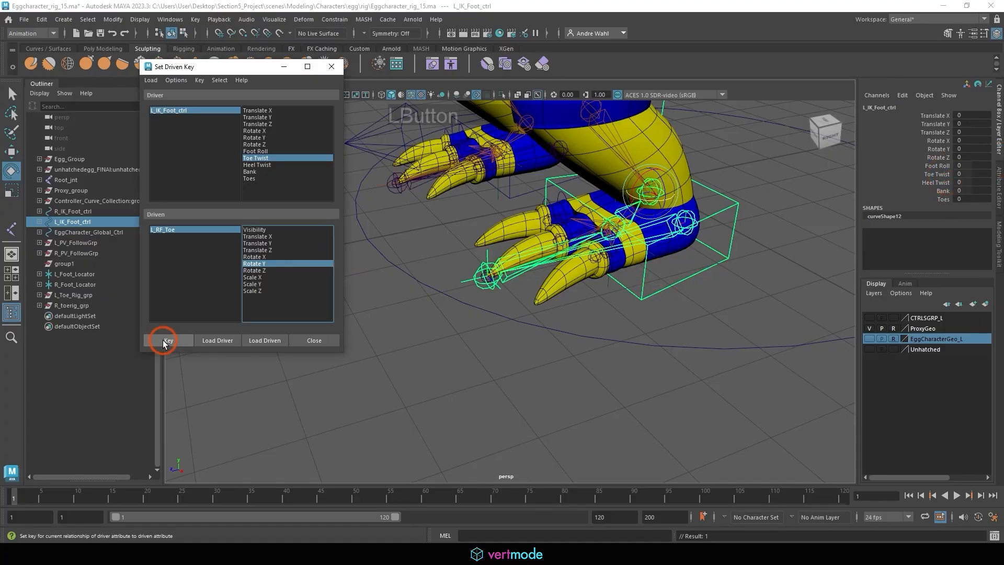
Step: Set L_IK_Foot_ctrl's Toe Twist to 10 and L_RF_Toe's Rotate Y to -50, and key this driven pose
alt+drag(611, 286, 511, 267)
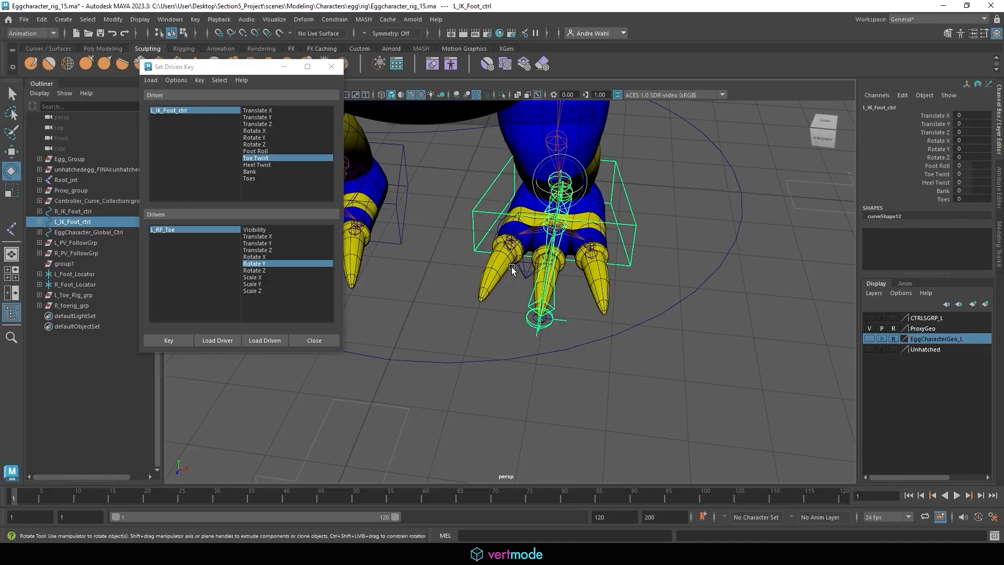
click(936, 174)
middle_drag(796, 248, 752, 246)
click(559, 335)
key(e)
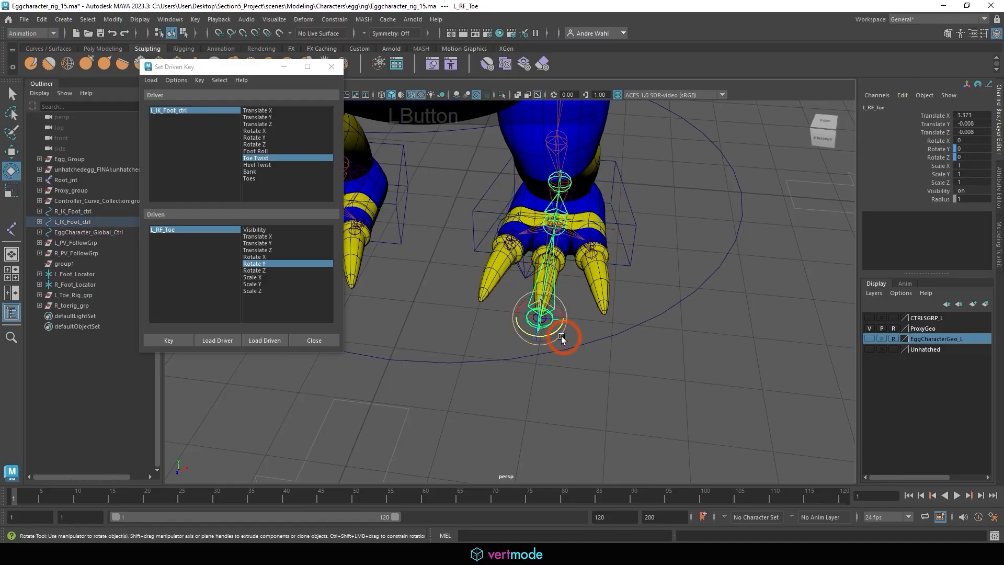
drag(558, 335, 532, 337)
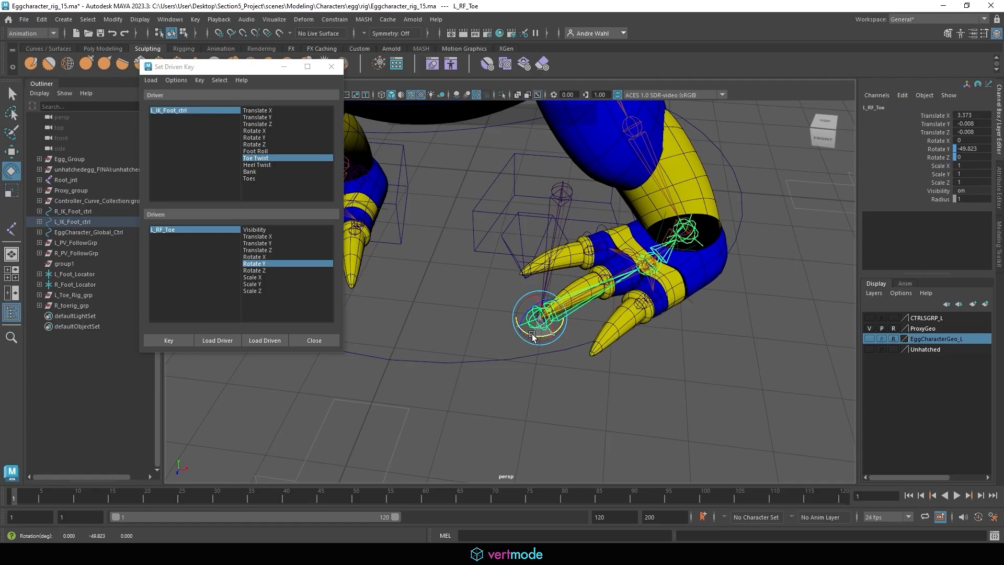
click(972, 148)
text(-50)
key(Return)
alt+right_drag(714, 269, 663, 271)
alt+drag(663, 271, 673, 246)
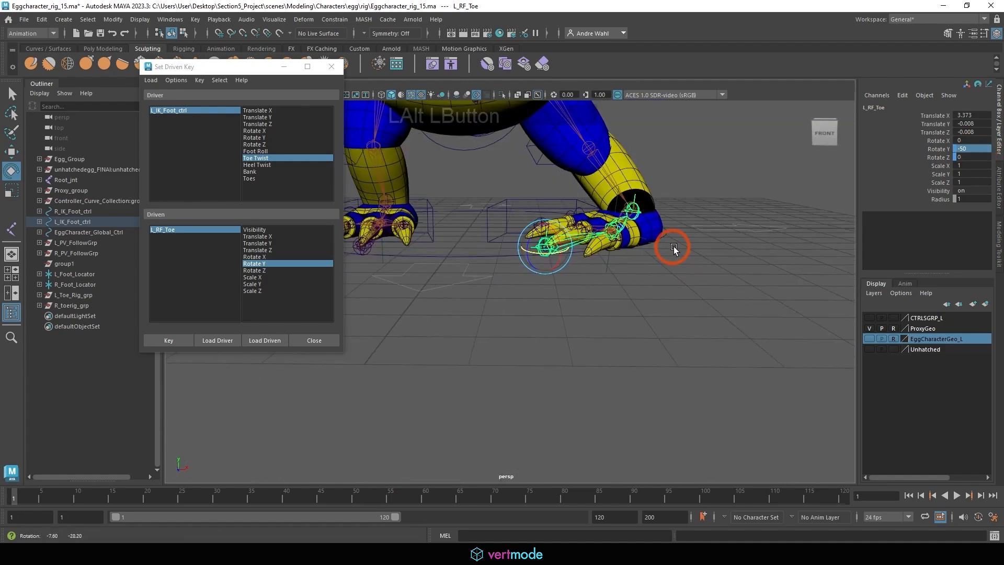
alt+middle_drag(673, 247, 650, 284)
alt+right_drag(651, 285, 695, 286)
click(147, 341)
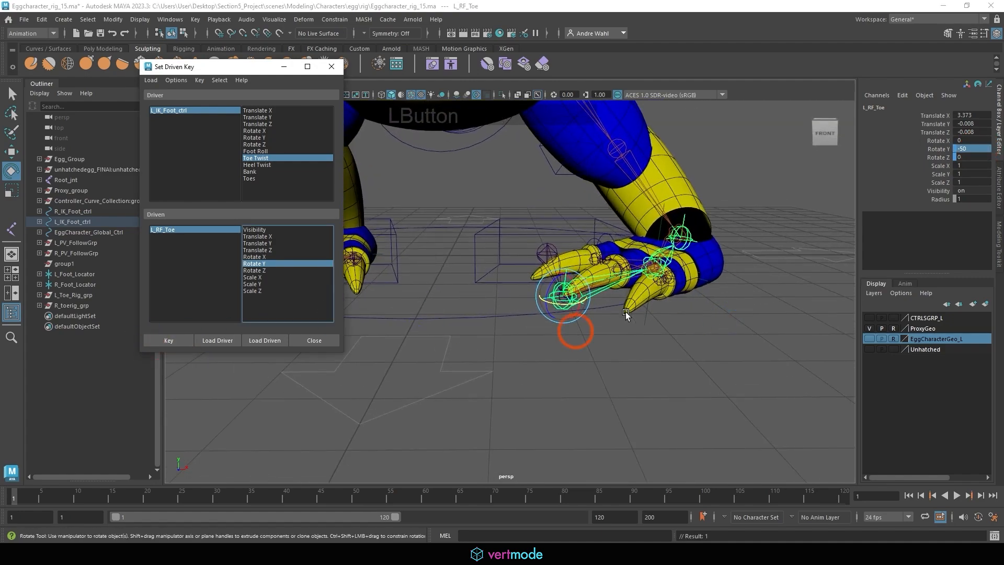
Step: Set L_IK_Foot_ctrl's Toe Twist to -10 and L_RF_Toe's Rotate Y to 50, and key this driven pose
click(512, 239)
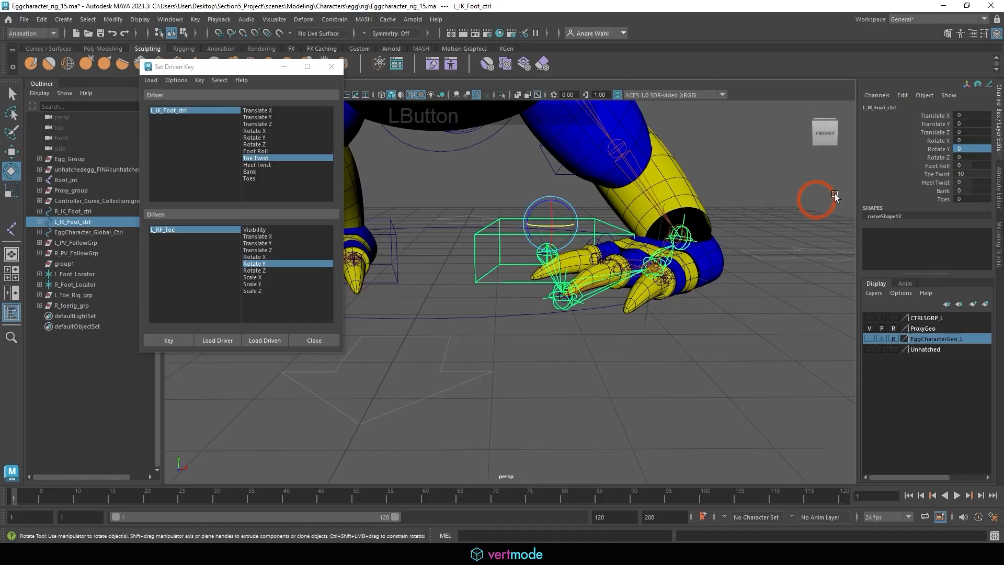
click(935, 174)
middle_drag(776, 213, 447, 236)
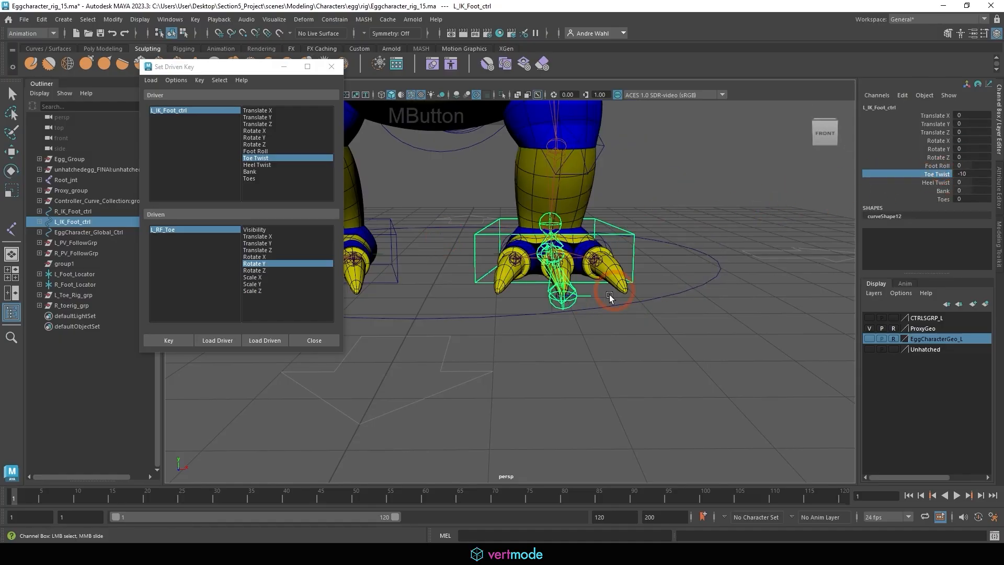
middle_drag(590, 295, 651, 242)
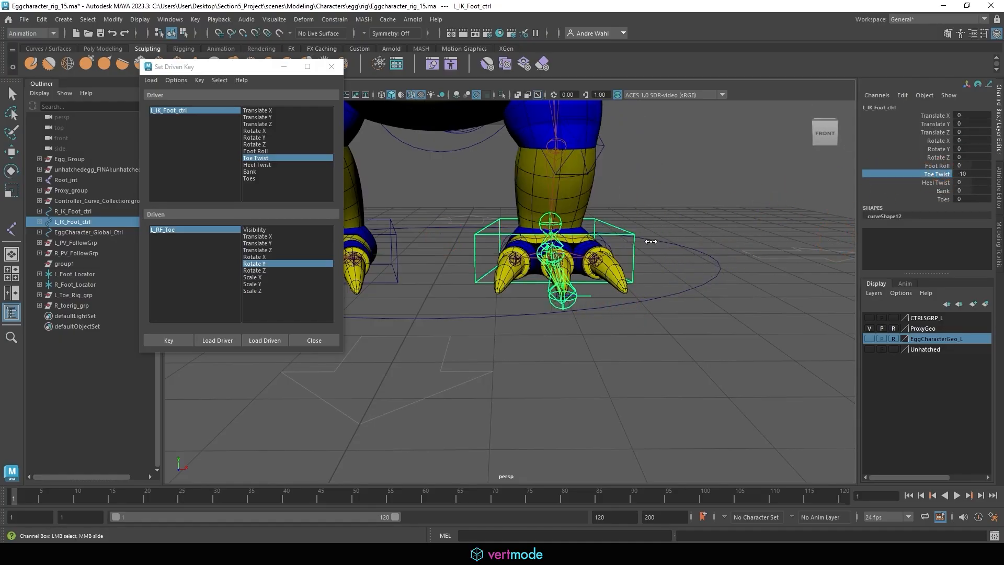
click(570, 306)
alt+drag(574, 312, 577, 332)
click(974, 147)
text(50)
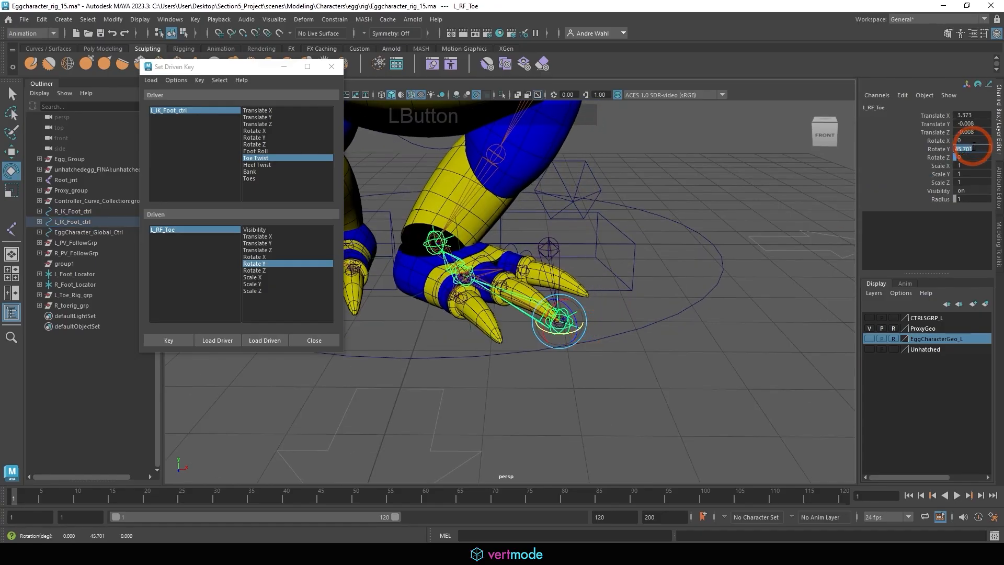
key(KP_Enter)
alt+drag(668, 131, 685, 149)
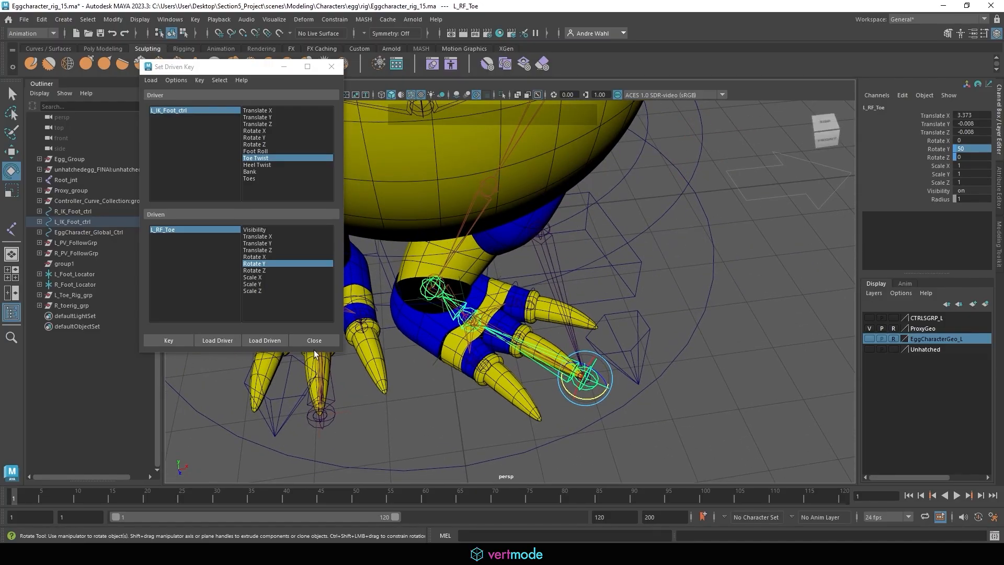
click(162, 343)
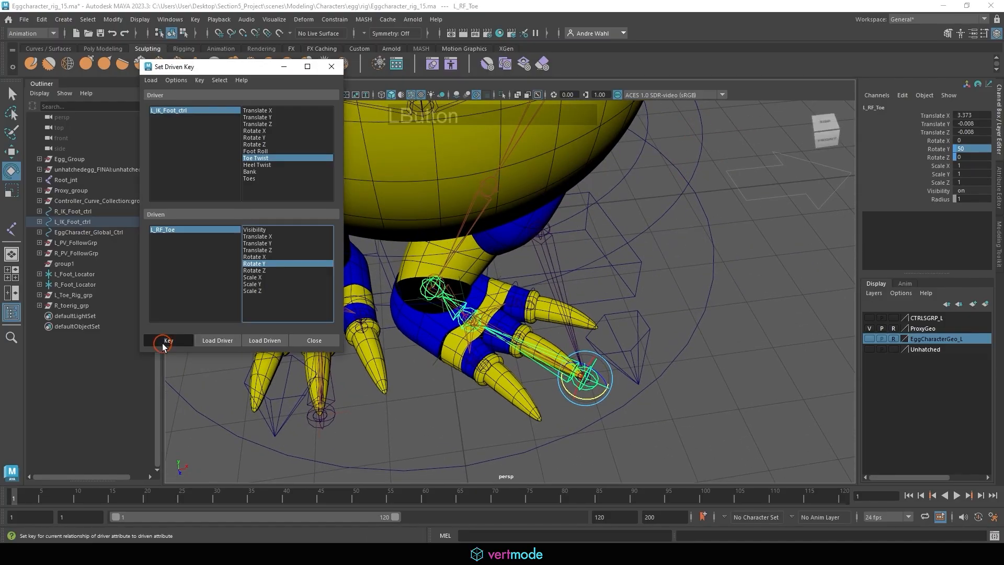
Step: Scrub Toe Twist and Foot Roll on L_IK_Foot_ctrl to test how the two foot motions combine
click(616, 268)
click(936, 177)
middle_drag(619, 257, 715, 371)
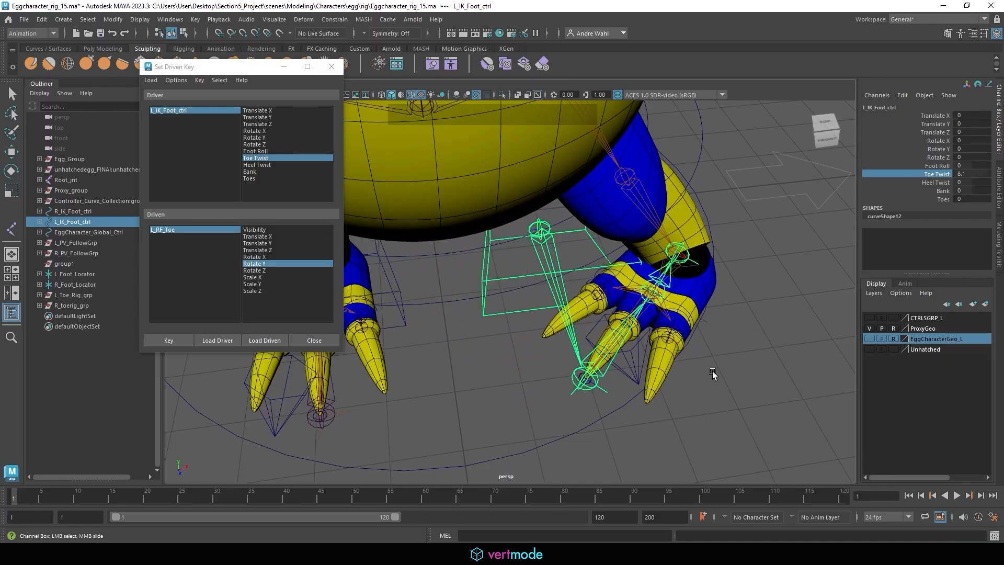
click(938, 158)
click(940, 168)
middle_drag(680, 241, 718, 255)
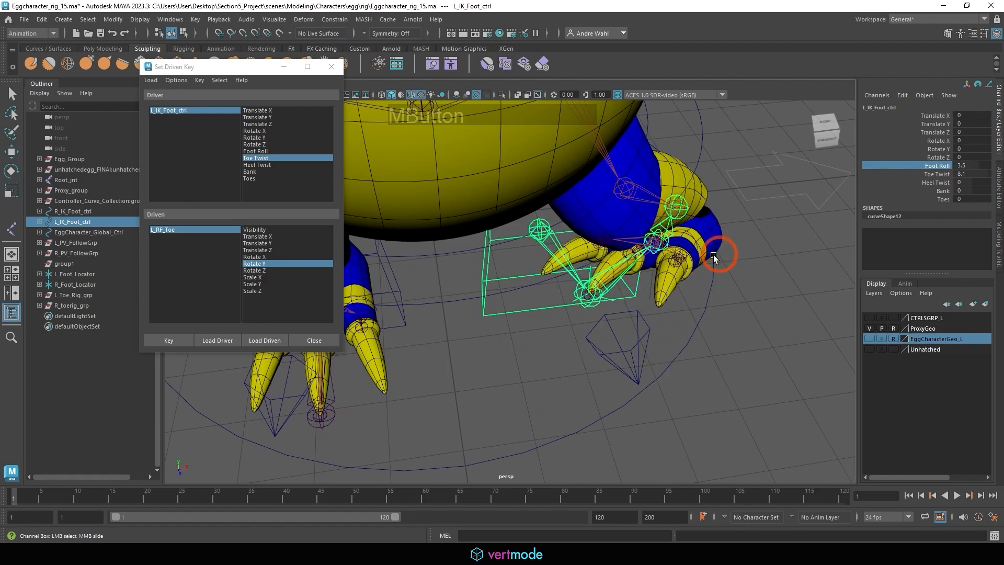
Step: Reset Toe Twist on L_IK_Foot_ctrl to 0
click(969, 172)
text(0)
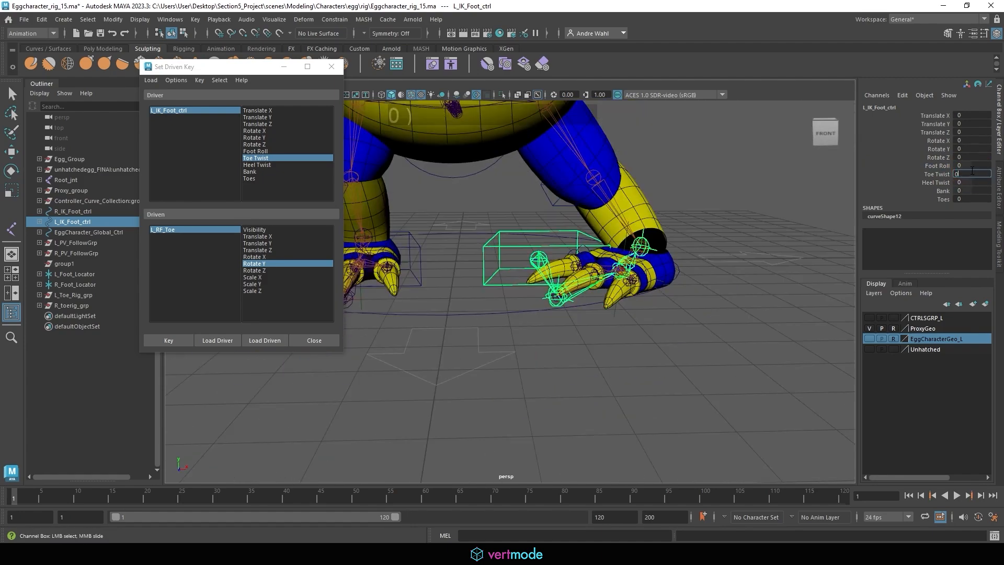
key(Return)
Step: Load R_IK_Foot_ctrl with Toe Twist as the driver and R_RF_Toe with Rotate Y as the driven attribute
alt+middle_drag(674, 220, 698, 234)
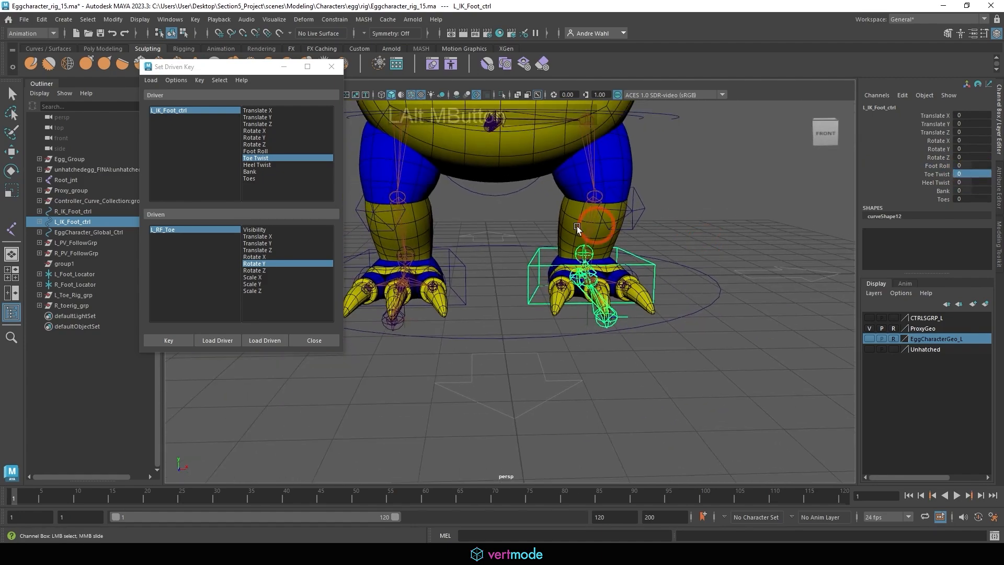
click(460, 268)
key(e)
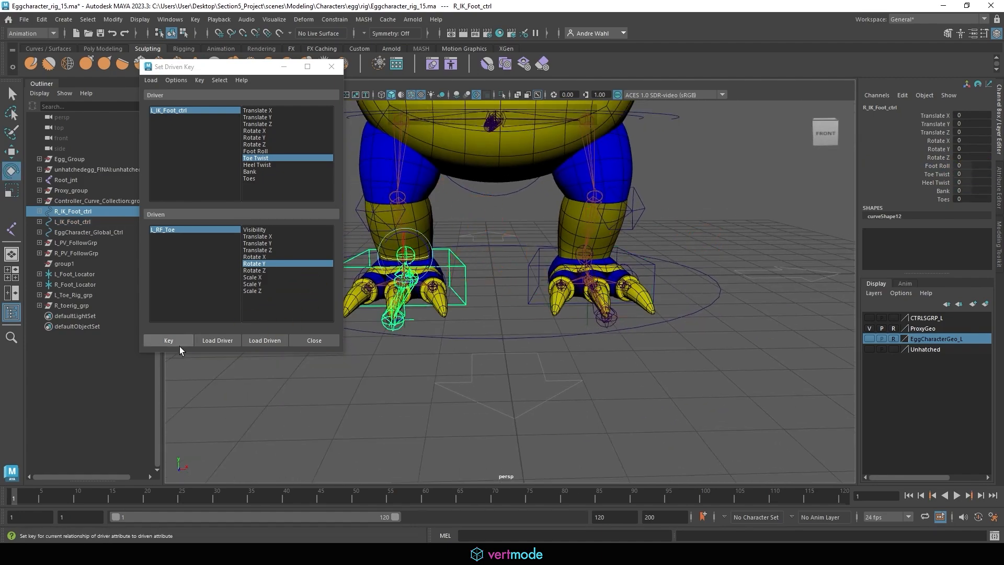
click(219, 340)
click(395, 331)
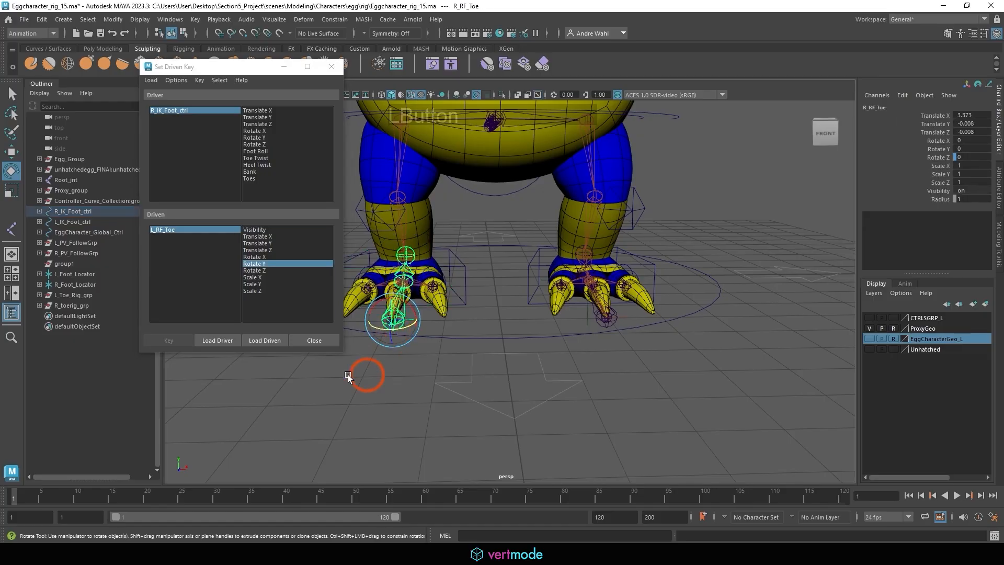
click(265, 340)
click(269, 263)
alt+middle_drag(593, 276, 617, 249)
click(266, 158)
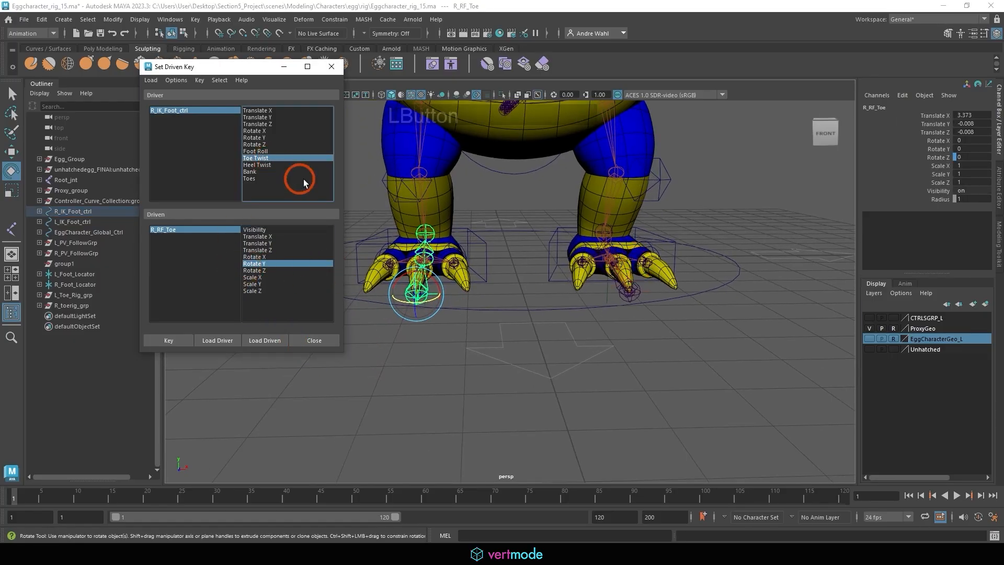
Step: Key R_RF_Toe's neutral Toe Twist pose and set L_IK_Foot_ctrl's Toe Twist to 10 as a reference for the right foot
click(155, 341)
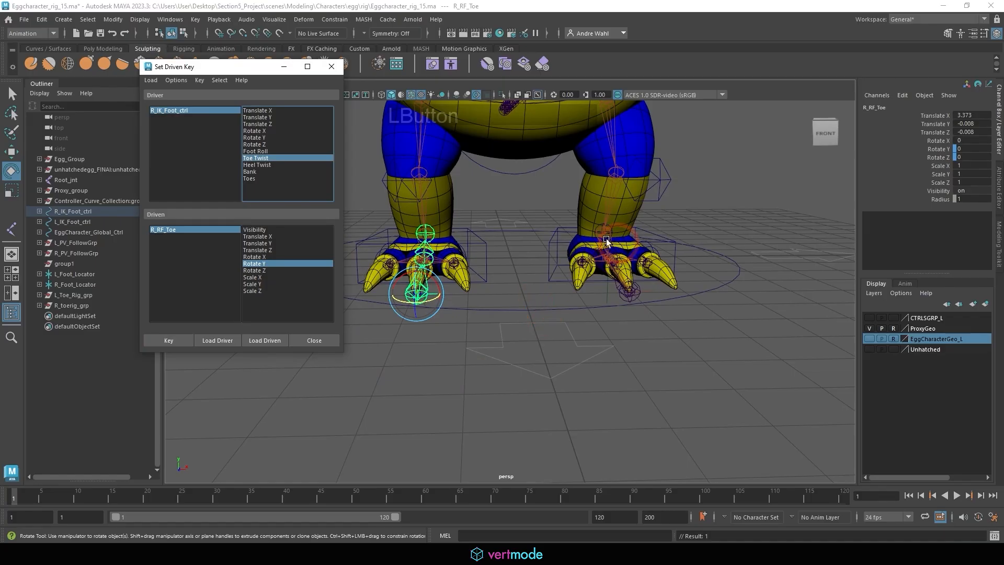
click(559, 240)
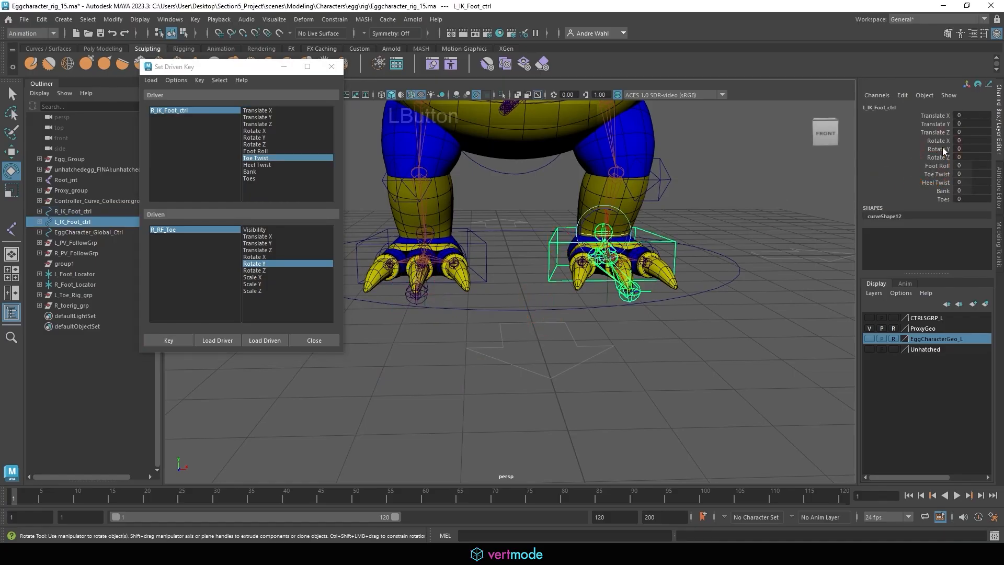
click(935, 174)
middle_drag(727, 226, 761, 226)
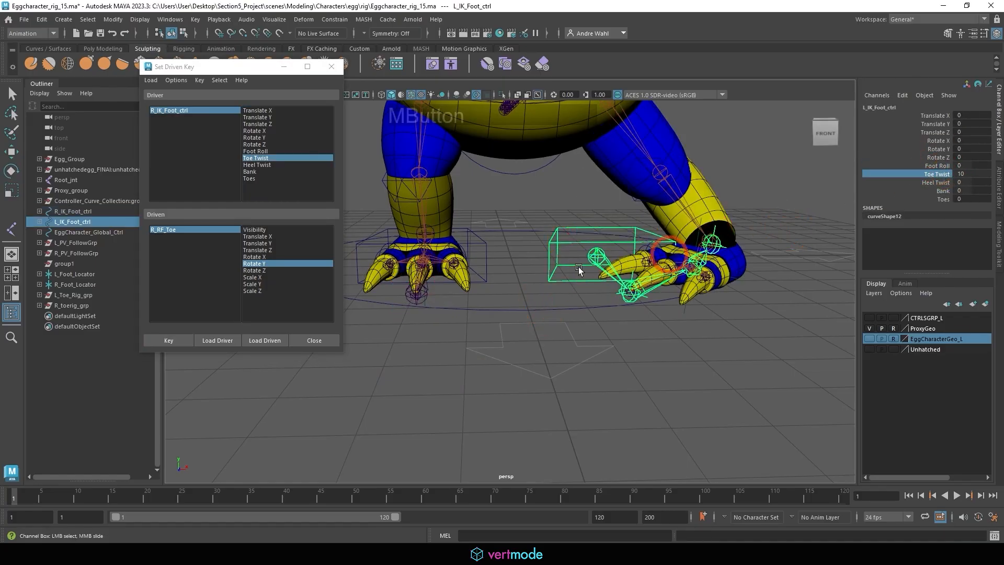
Step: Set R_IK_Foot_ctrl's Toe Twist to 10 and R_RF_Toe's Rotate Y to 50, and key this driven pose
click(478, 242)
click(934, 179)
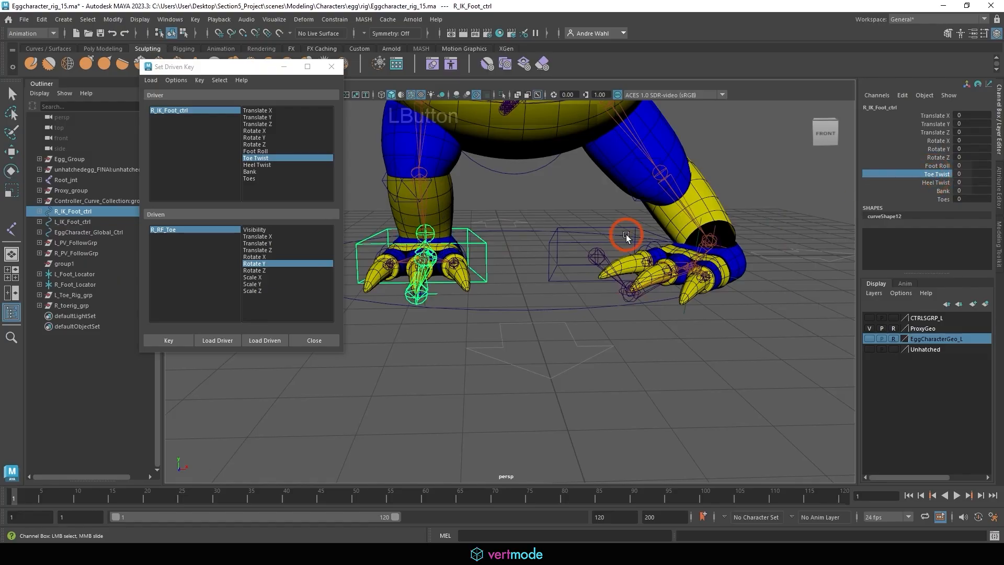
middle_drag(626, 231, 530, 306)
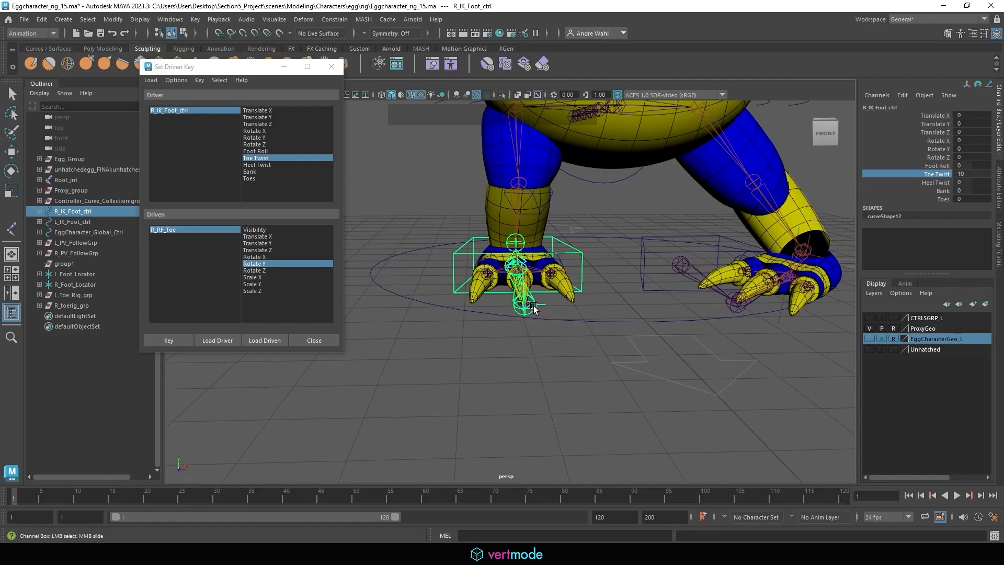
click(543, 313)
mouse_move(547, 331)
alt+mouse_down()
mouse_move(513, 377)
mouse_move(524, 349)
mouse_move(516, 347)
mouse_move(534, 344)
alt+mouse_up()
click(528, 346)
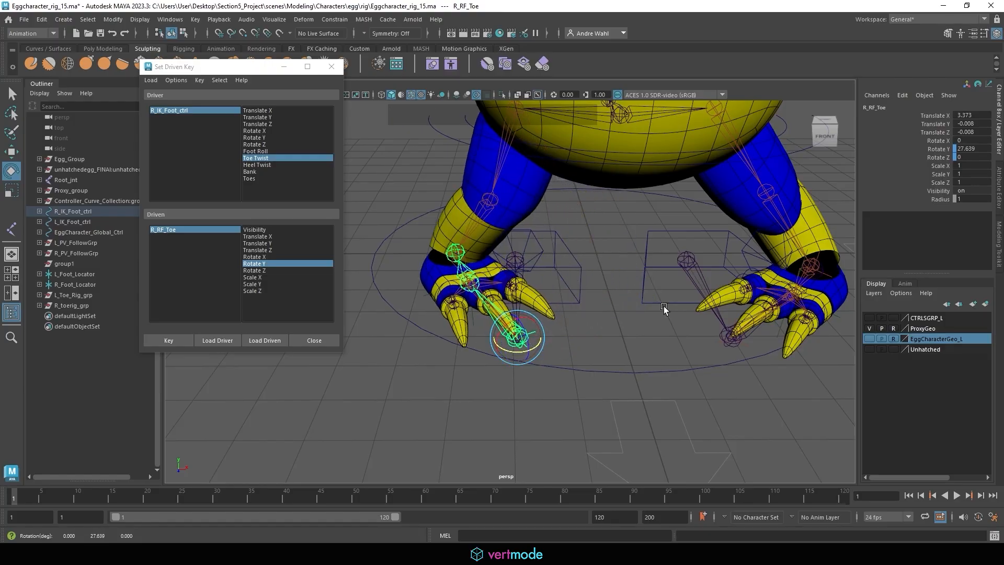
click(961, 148)
text(0)
key(Return)
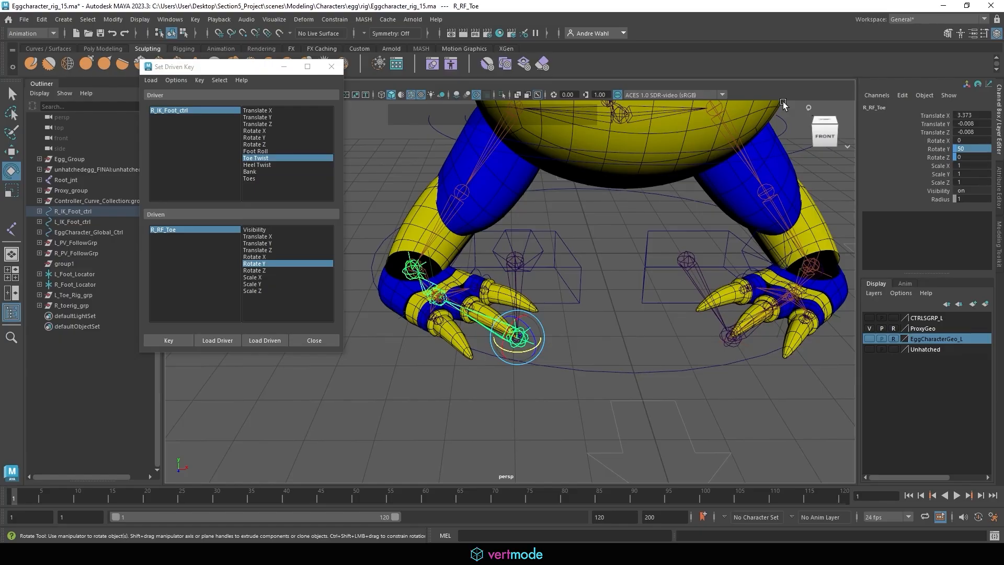
click(176, 340)
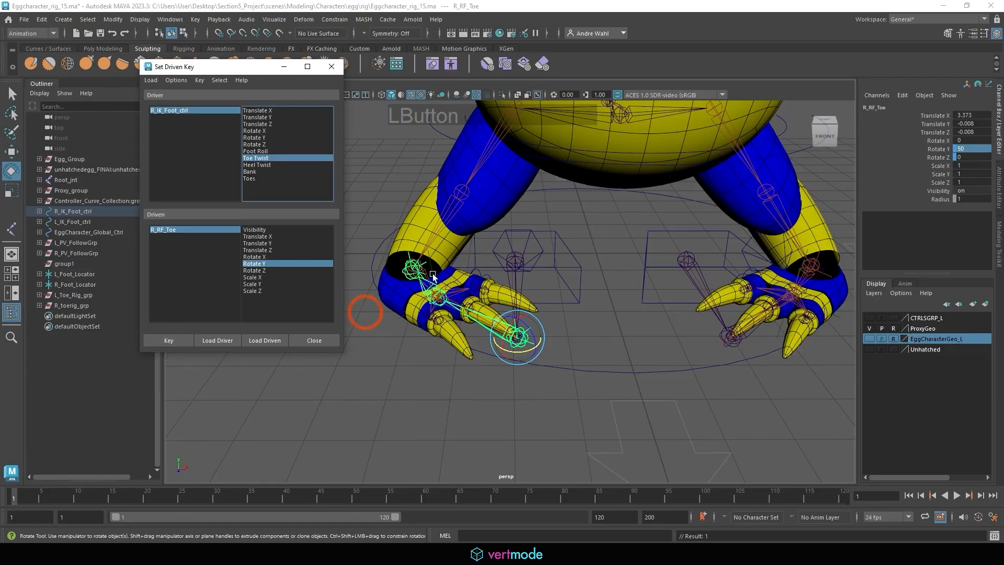
Step: Set R_IK_Foot_ctrl's Toe Twist to -10 and R_RF_Toe's Rotate Y to -50, and key this driven pose
click(570, 265)
click(962, 149)
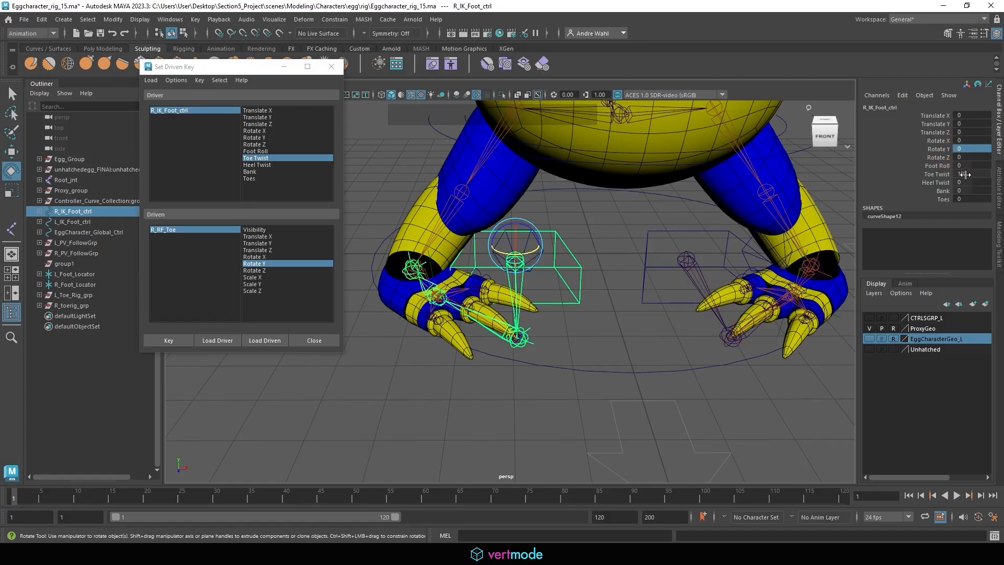
click(966, 174)
text(0)
key(KP_Enter)
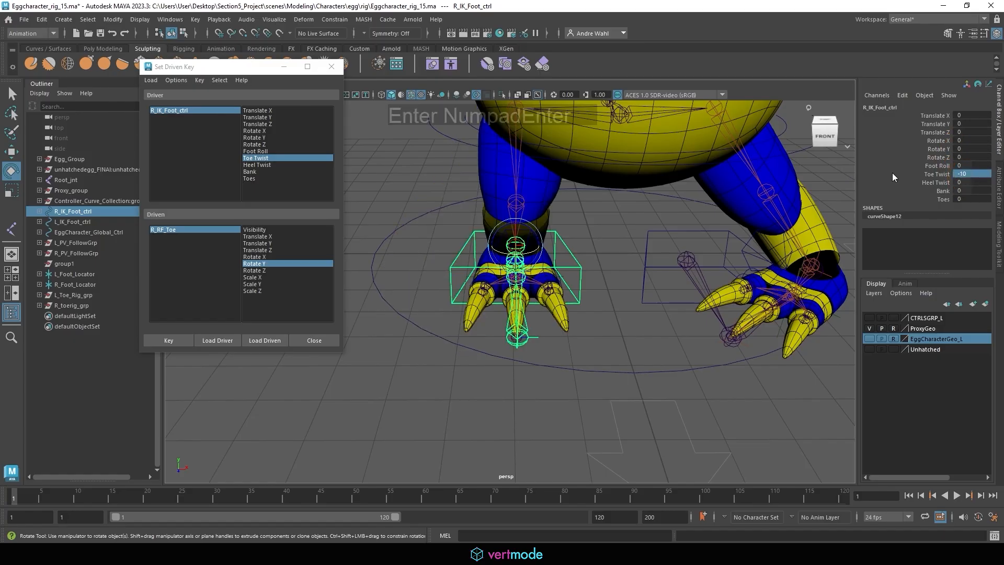
click(522, 343)
drag(530, 350, 506, 353)
click(971, 153)
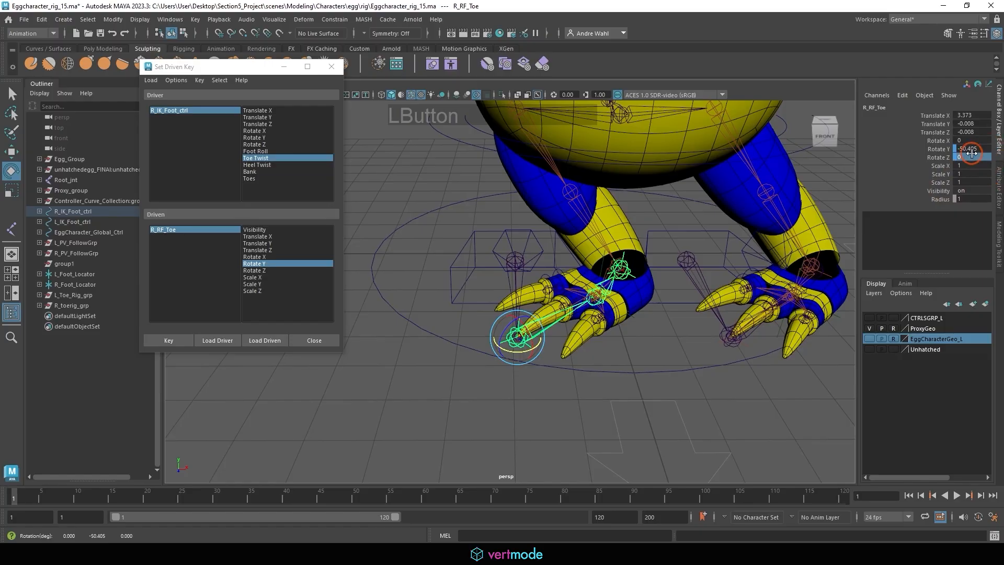
click(971, 149)
text(-50)
key(KP_Enter)
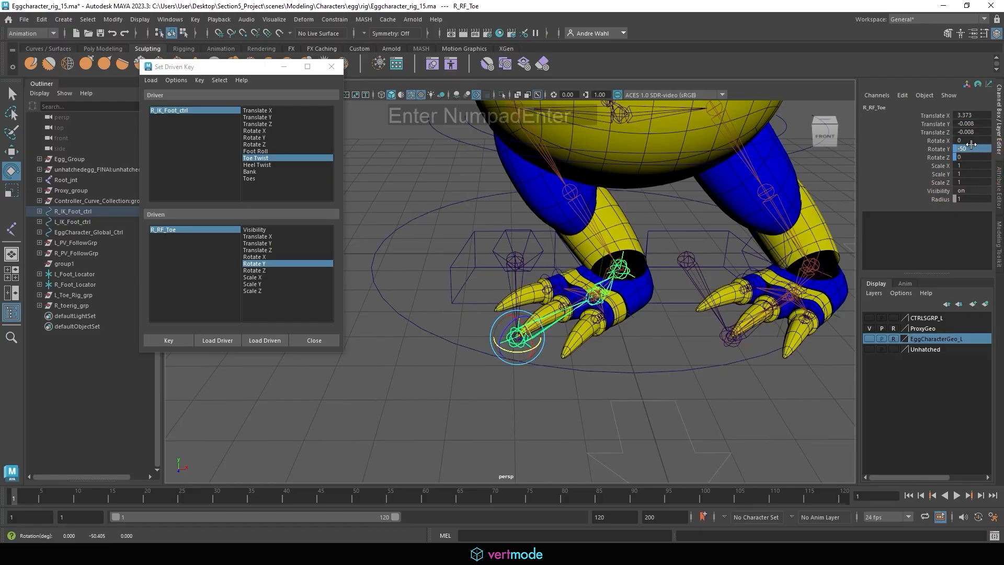
click(168, 340)
Step: Select both IK foot controls together and reset their Toe Twist to 0
click(493, 267)
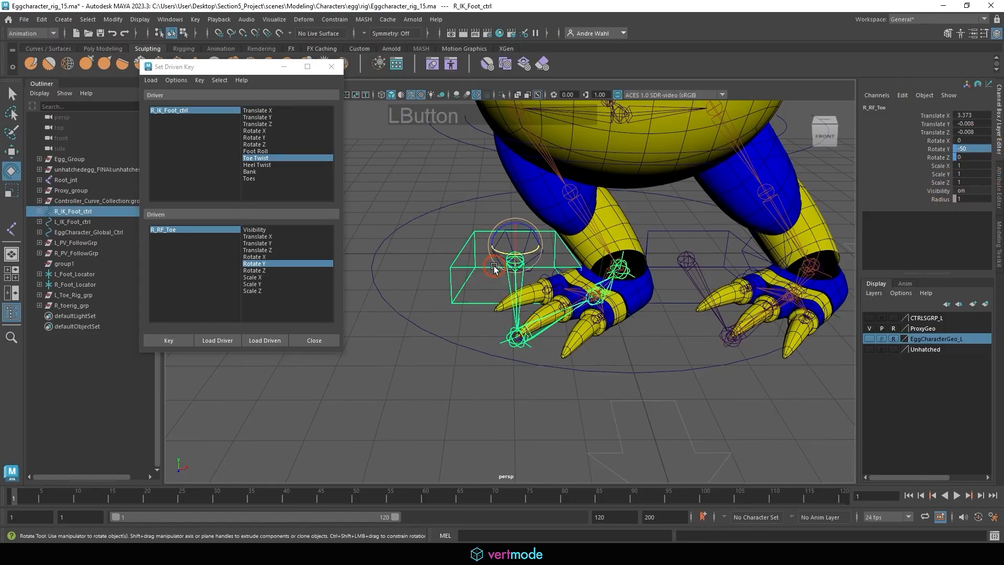
shift+click(677, 264)
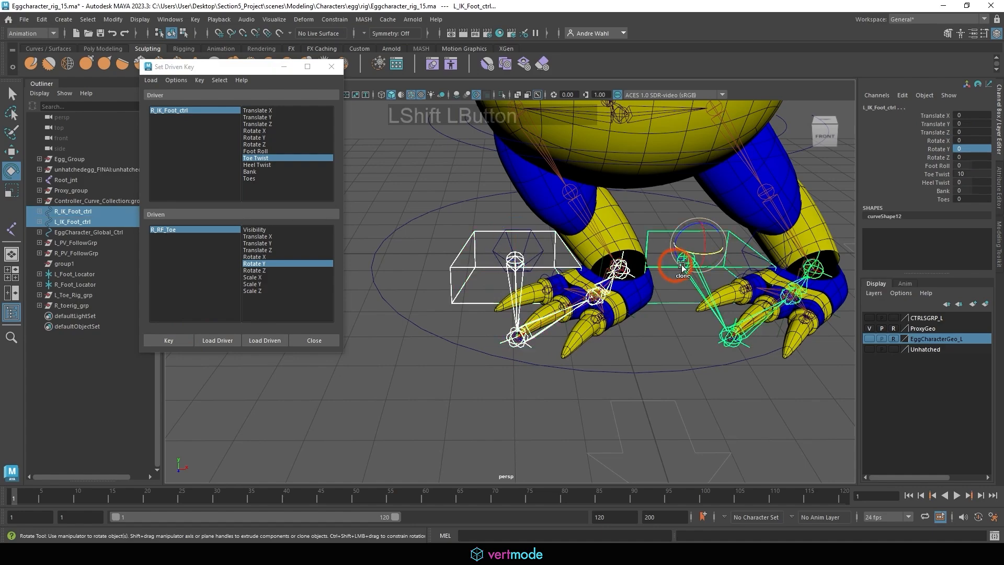
click(960, 174)
text(0)
key(KP_Enter)
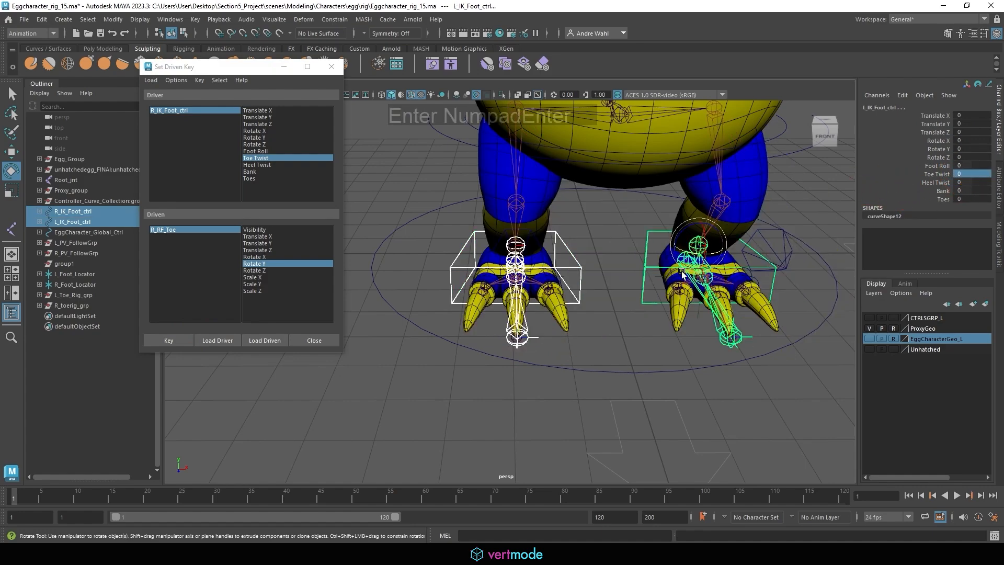
Step: Scrub Toe Twist and Foot Roll on both IK foot controls to test how the two feet move together
click(932, 175)
middle_drag(695, 267, 635, 274)
scroll(636, 272, down, 5)
alt+drag(635, 272, 543, 283)
middle_drag(543, 283, 539, 285)
click(933, 165)
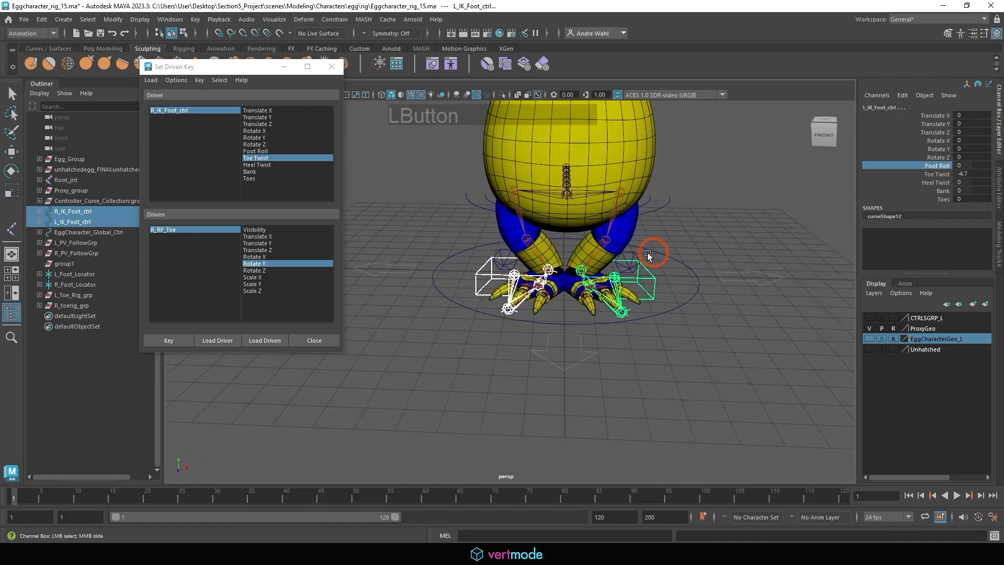
mouse_move(649, 255)
middle_down()
mouse_move(680, 273)
mouse_move(632, 263)
mouse_move(642, 264)
middle_up()
Step: Reset Foot Roll and Toe Twist on both IK foot controls to 0
click(962, 166)
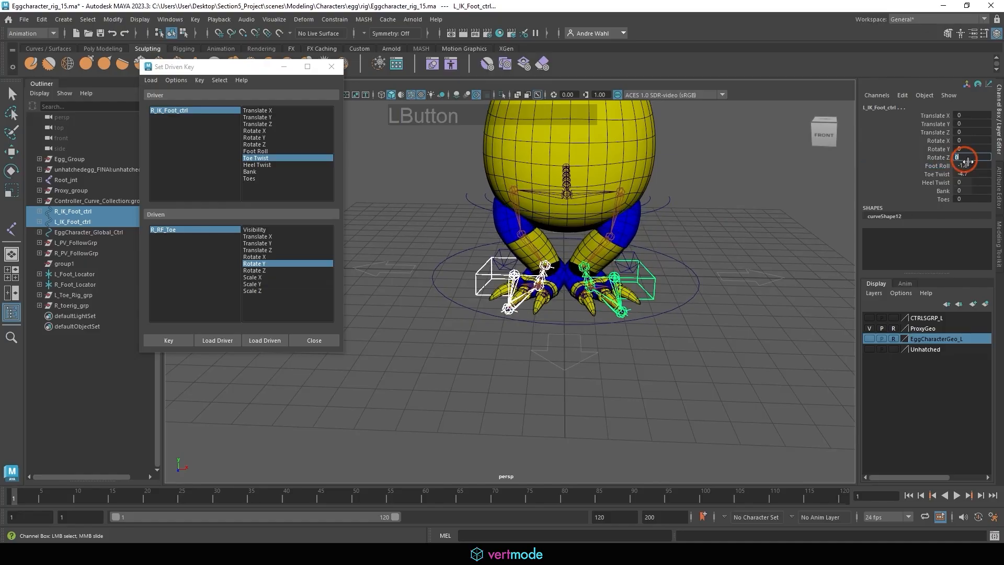
shift+click(974, 173)
text(0)
key(Return)
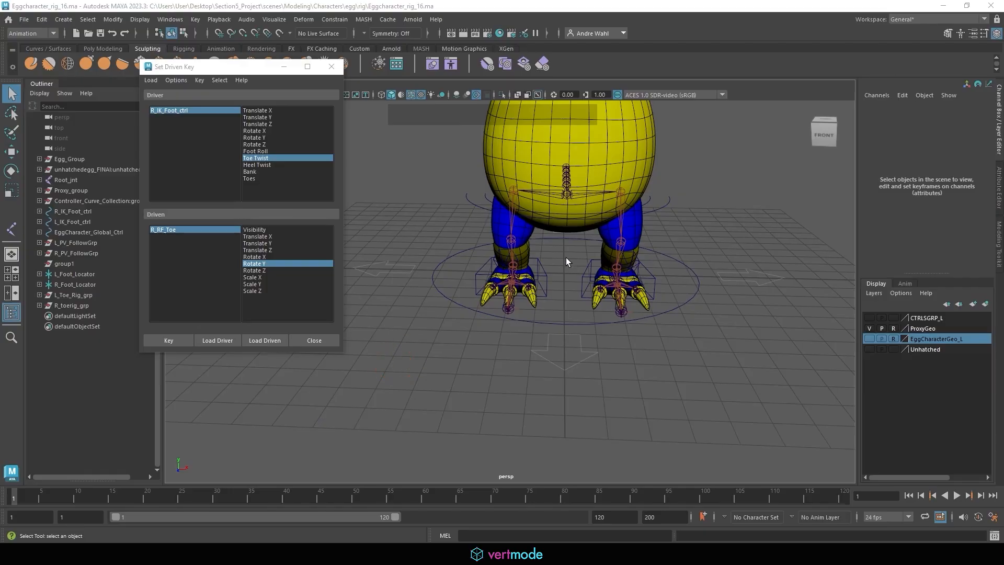
Step: Load L_IK_Foot_ctrl with Heel Twist as the driver and L_RF_Heel as the driven object
alt+drag(565, 257, 518, 312)
alt+middle_drag(518, 311, 648, 271)
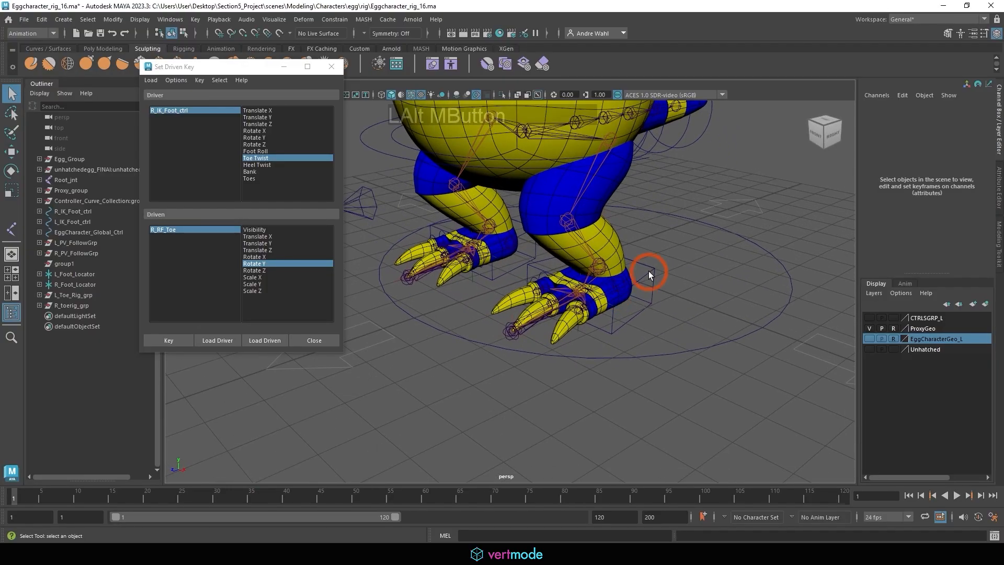
click(650, 272)
click(212, 338)
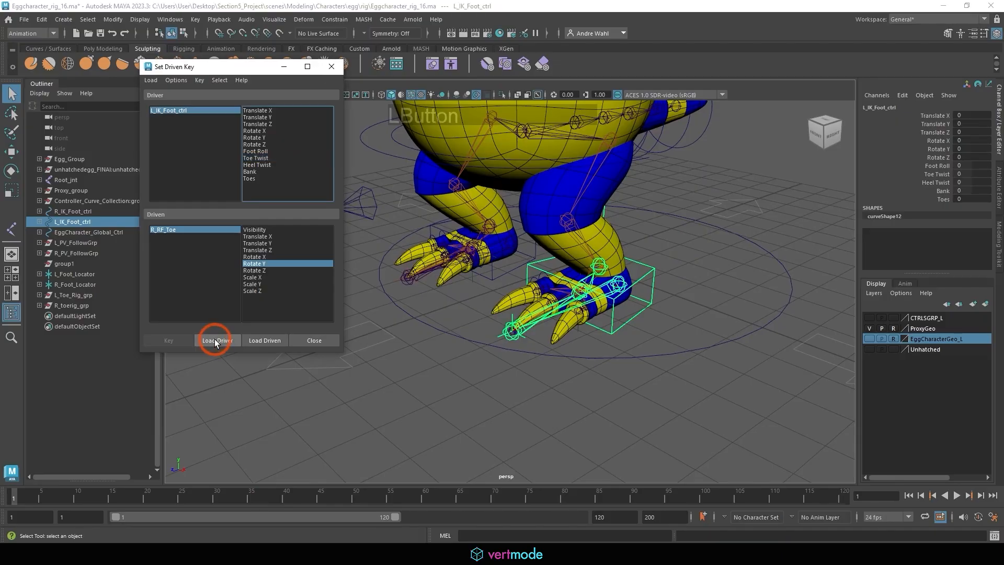
click(266, 164)
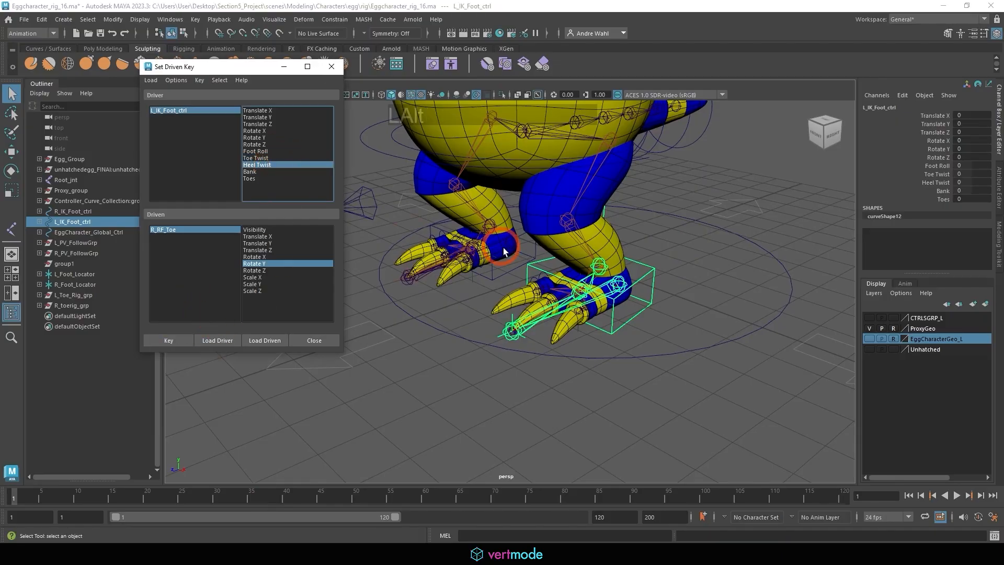
alt+right_drag(502, 262, 547, 276)
click(345, 264)
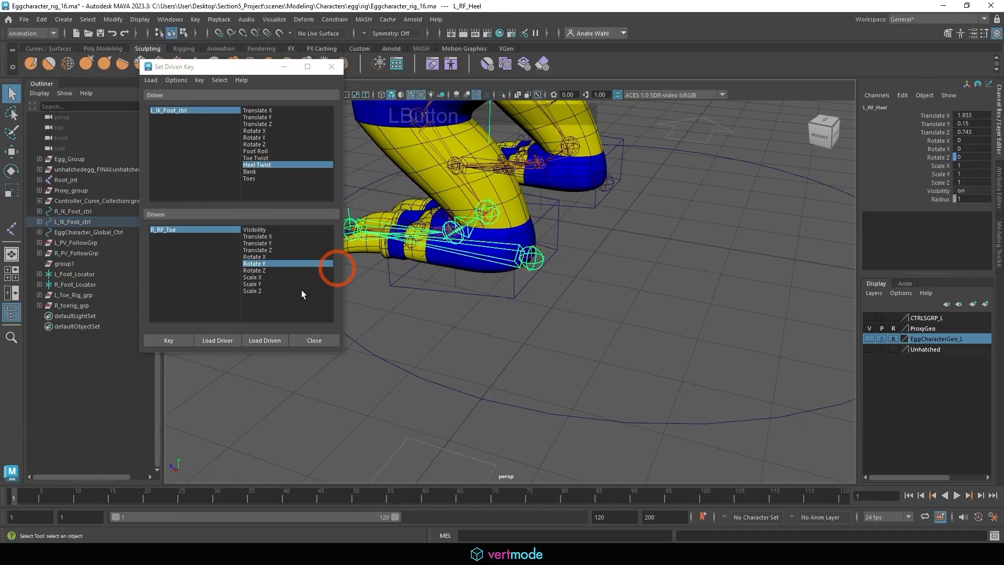
click(268, 340)
Step: Try rotating L_RF_Heel about its Y axis to test the heel pivot, and undo the rotation
key(e)
alt+drag(533, 240, 356, 312)
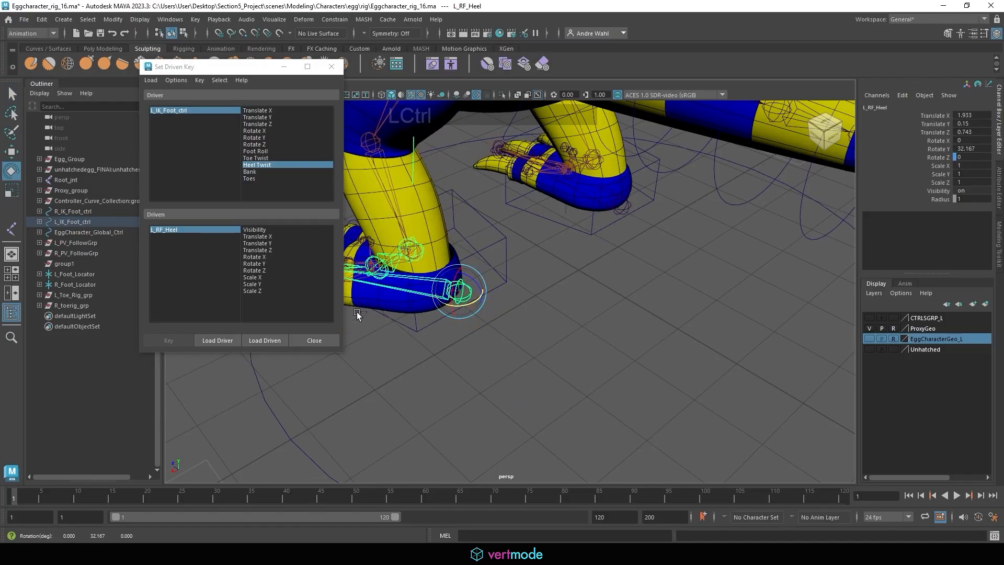
key(ctrl+z)
Step: Choose Rotate Y as L_RF_Heel's driven attribute and key the neutral Heel Twist pose
click(259, 270)
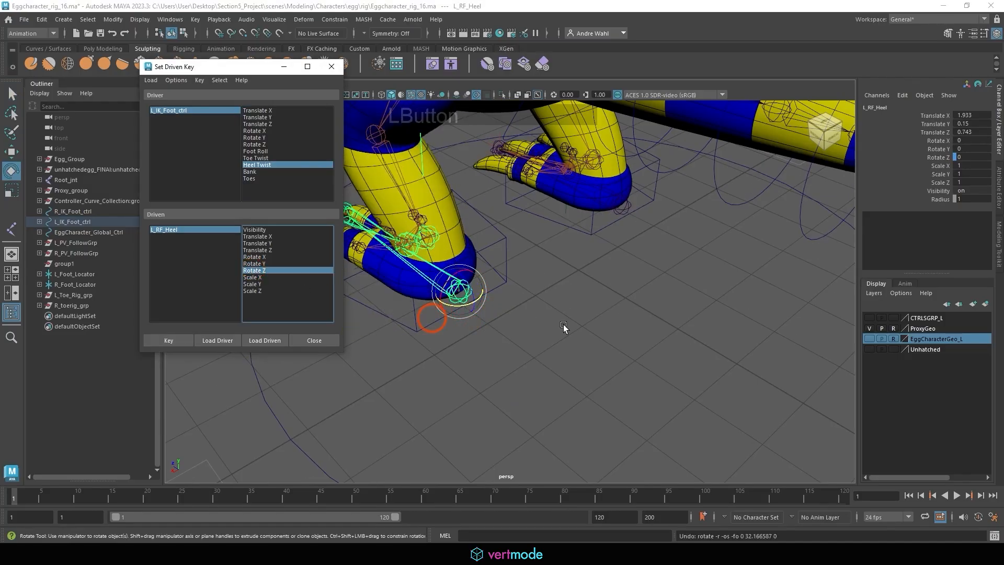
click(285, 264)
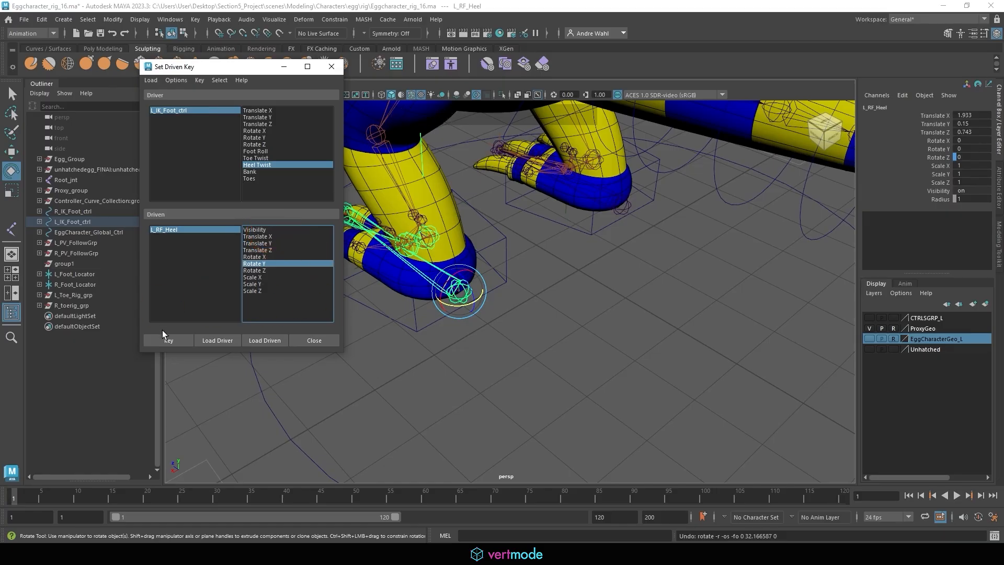
click(163, 339)
Step: Raise Heel Twist on L_IK_Foot_ctrl and rotate L_RF_Heel outward about its Y axis by about 114 degrees
click(188, 113)
click(933, 182)
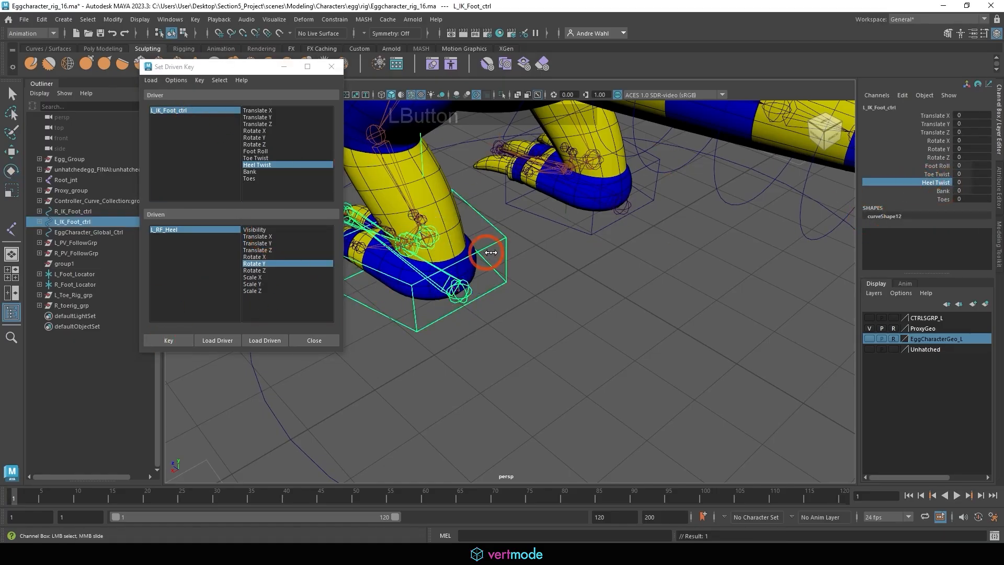
middle_drag(575, 260, 592, 260)
alt+drag(593, 260, 580, 286)
click(506, 293)
key(e)
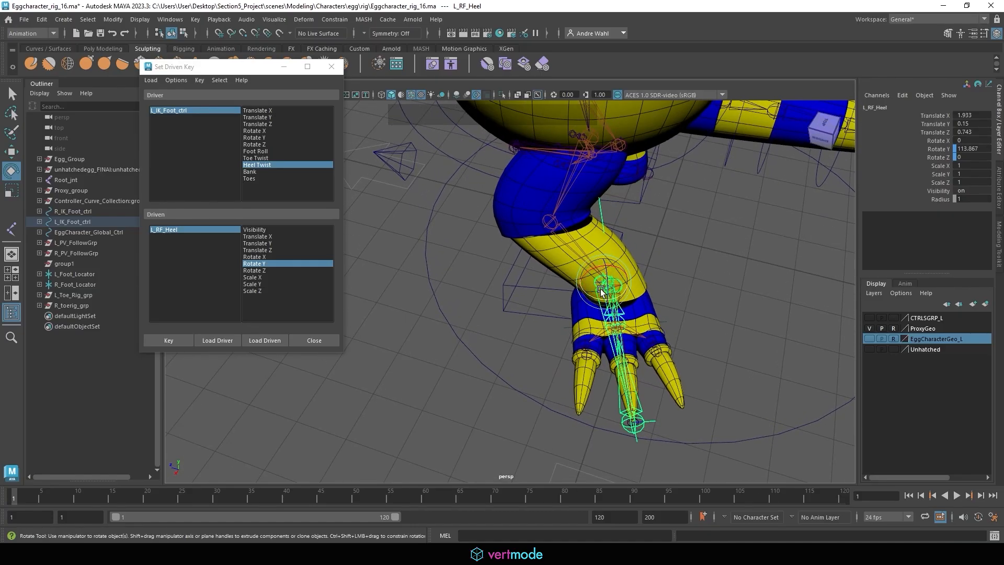
Step: Try 100 for L_RF_Heel's Rotate Y, settle on 110, and key this driven Heel Twist pose
click(966, 148)
text(100)
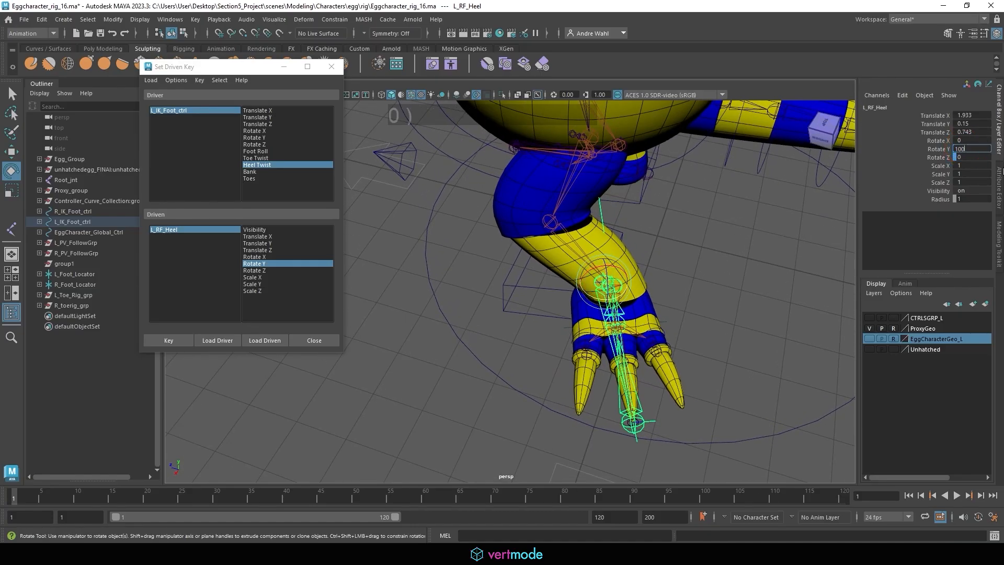
key(Return)
alt+right_drag(795, 223, 695, 245)
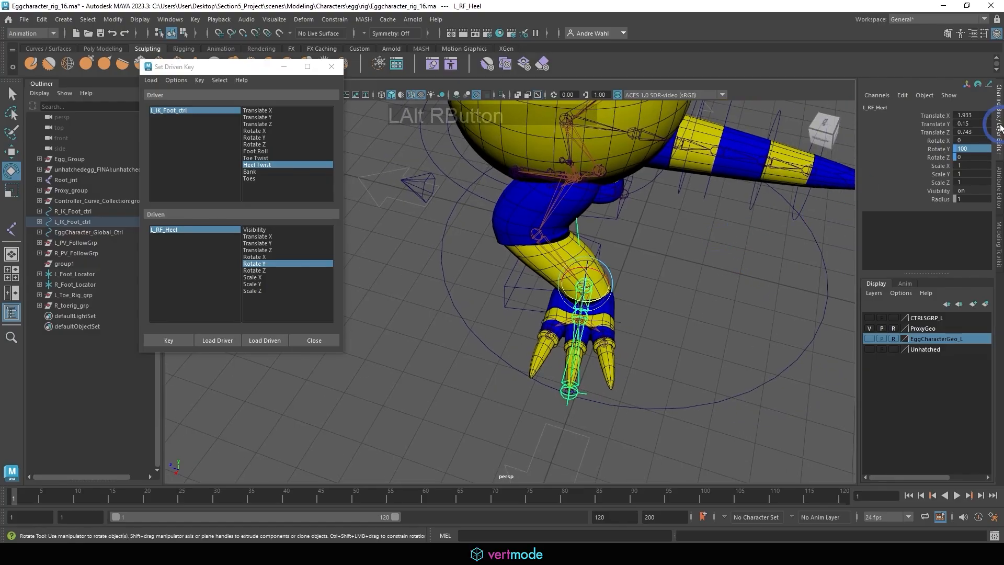
click(965, 149)
text(11)
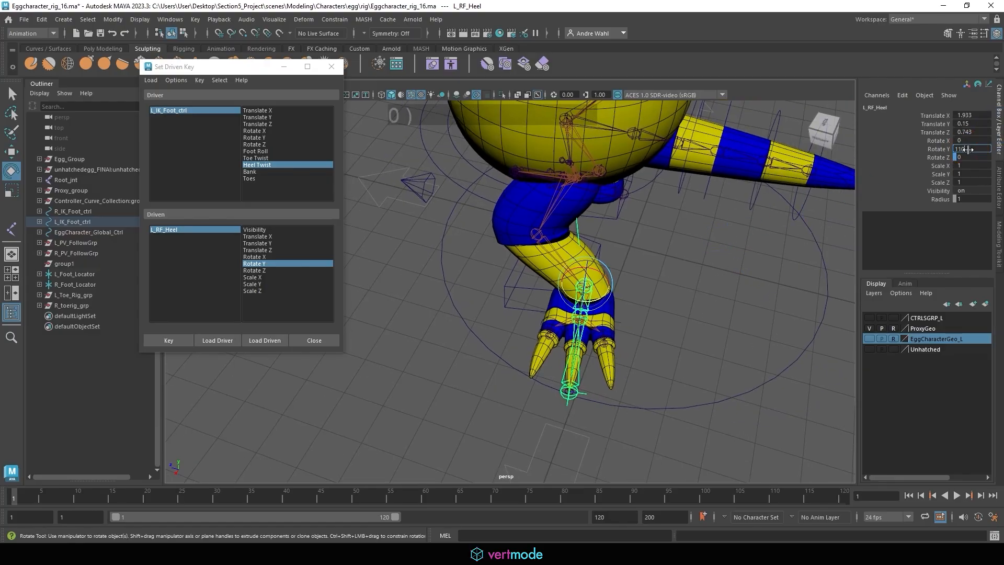
text(0)
key(Return)
alt+drag(811, 239, 809, 262)
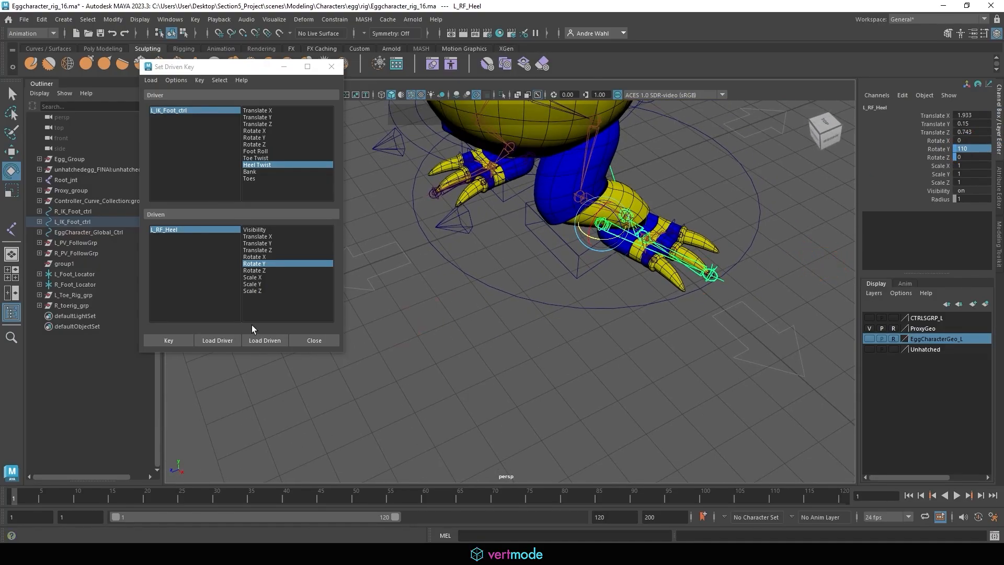
click(159, 343)
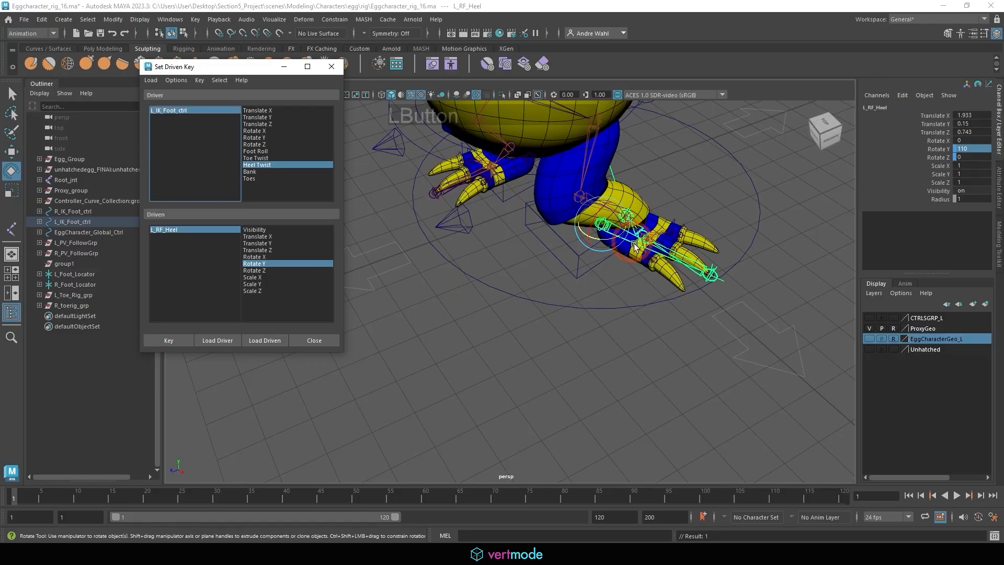
Step: Select L_IK_Foot_ctrl and lower its Heel Twist to -10
alt+drag(634, 245, 694, 260)
alt+middle_drag(695, 261, 611, 274)
alt+right_drag(611, 273, 579, 261)
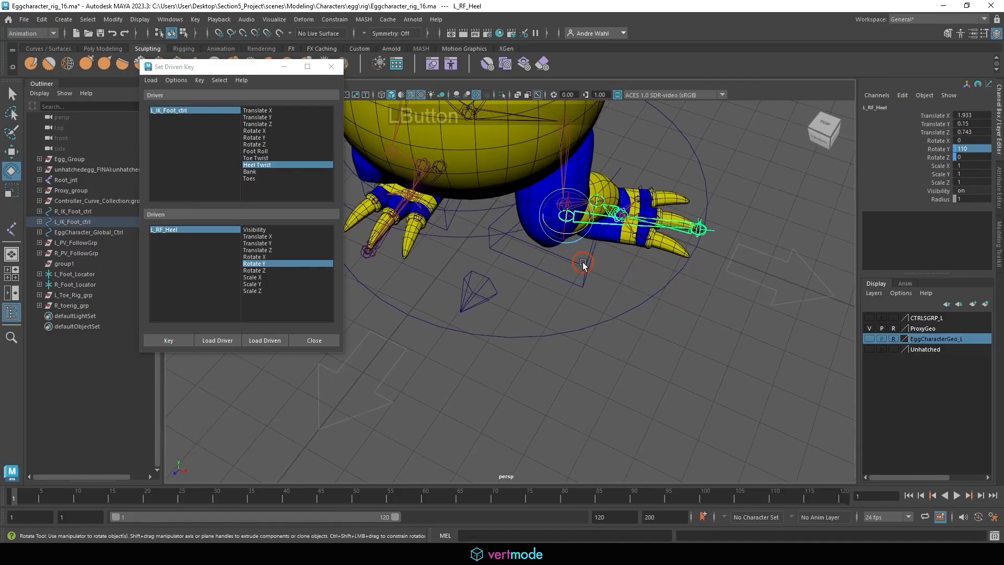
click(582, 262)
click(932, 182)
middle_drag(531, 234, 317, 220)
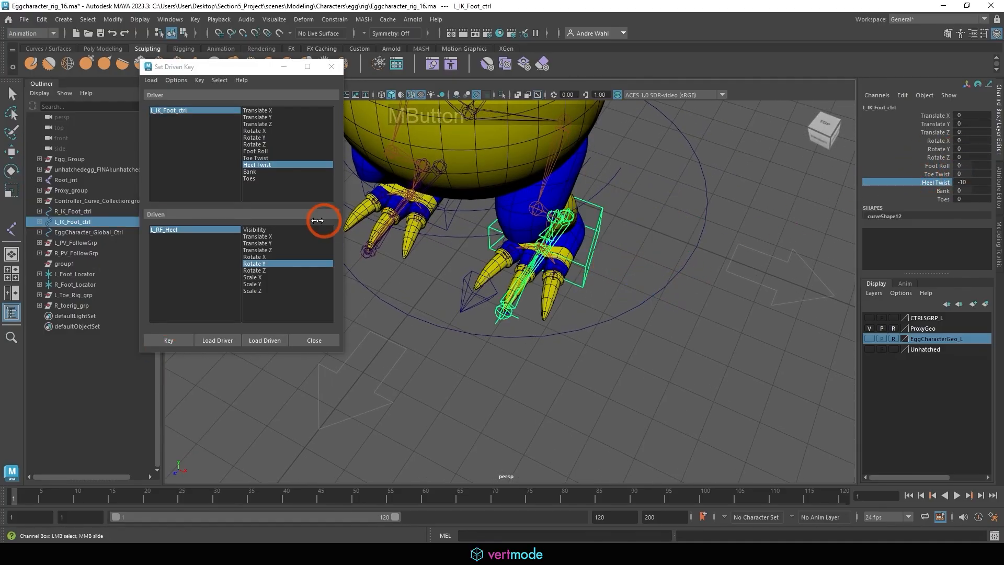
click(579, 262)
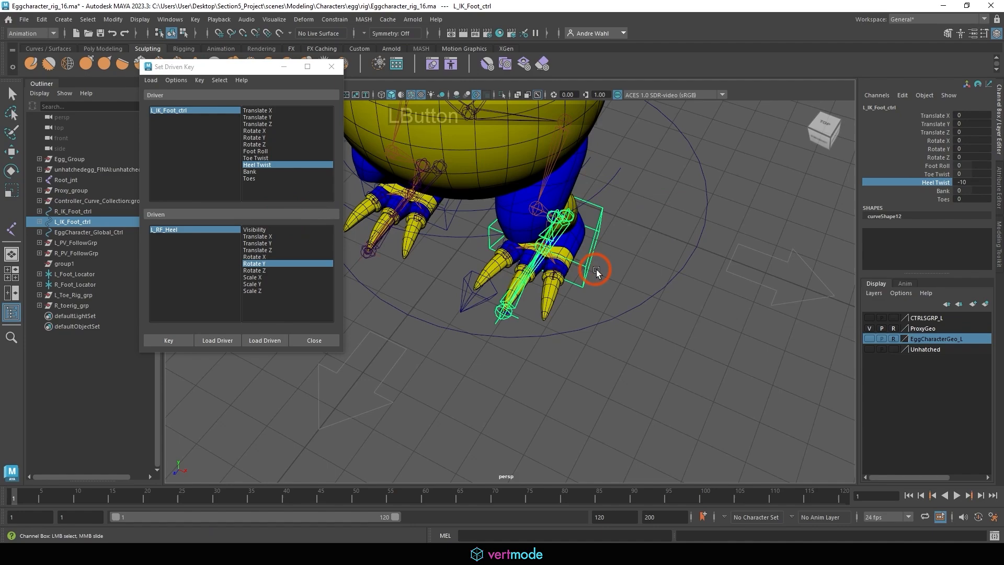
Step: Turn L_RF_Heel inward, set its Rotate Y to -110, and key this driven Heel Twist pose
click(572, 230)
key(e)
drag(572, 230, 629, 200)
click(972, 149)
text(-110)
key(Return)
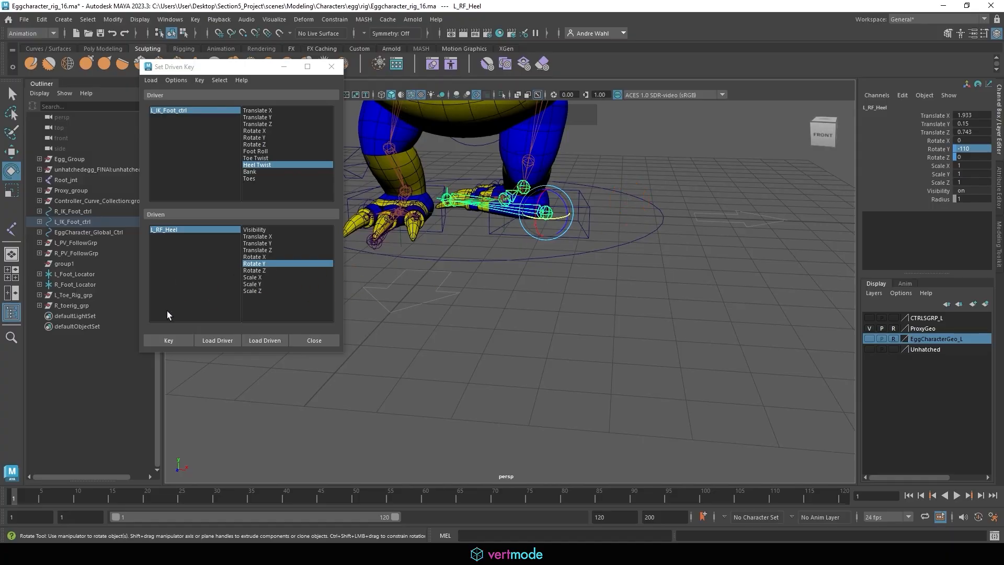
click(168, 340)
Step: Test L_IK_Foot_ctrl by scrubbing Heel Twist and Toe Twist in combination
alt+middle_drag(651, 185, 636, 249)
click(636, 249)
click(934, 183)
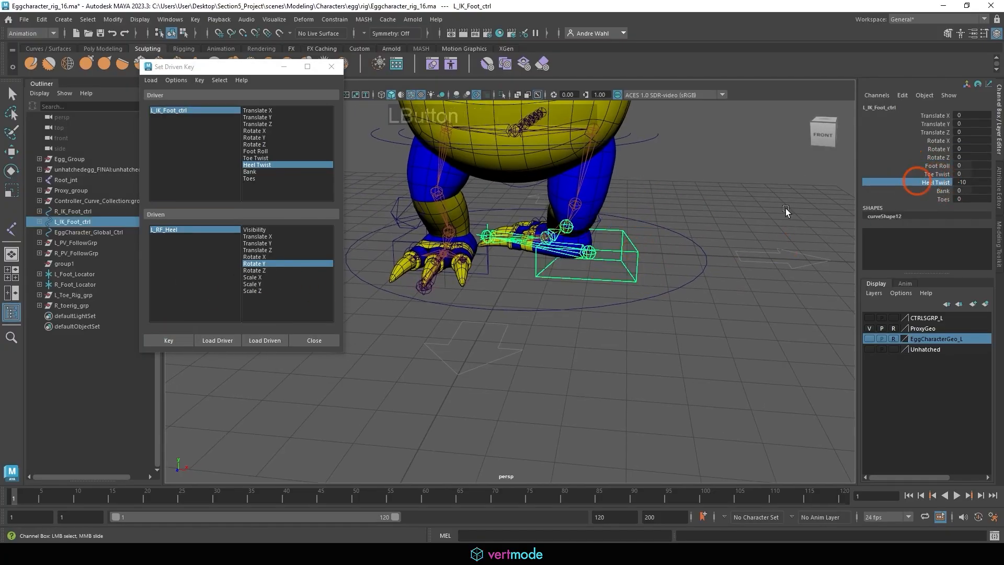
middle_drag(583, 227, 666, 275)
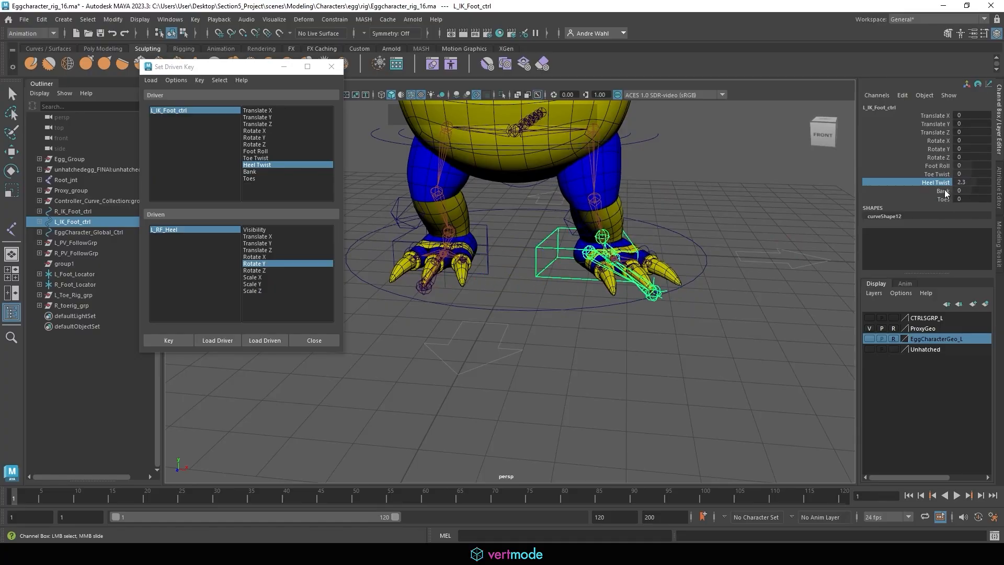
click(936, 174)
middle_drag(784, 218, 754, 281)
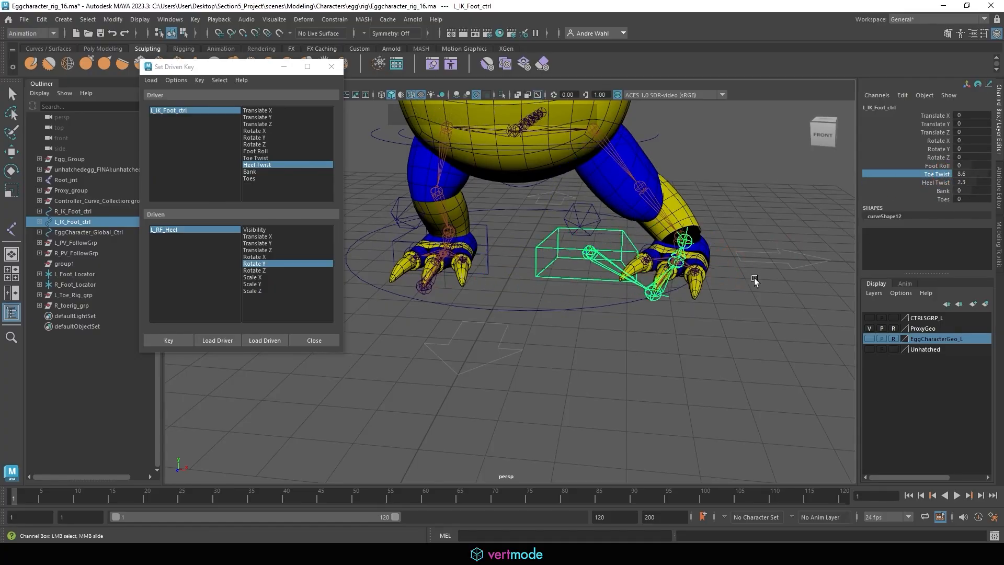
click(935, 183)
middle_drag(810, 227, 779, 238)
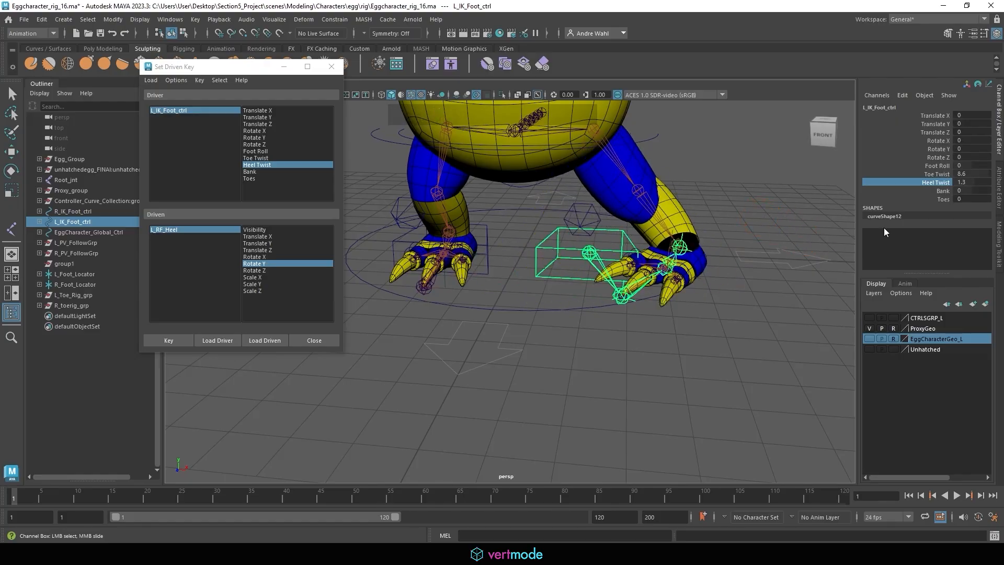
Step: Reset Toe Twist and Heel Twist to 0 on L_IK_Foot_ctrl, and try Toe Twist at 10
shift+click(977, 173)
text(0)
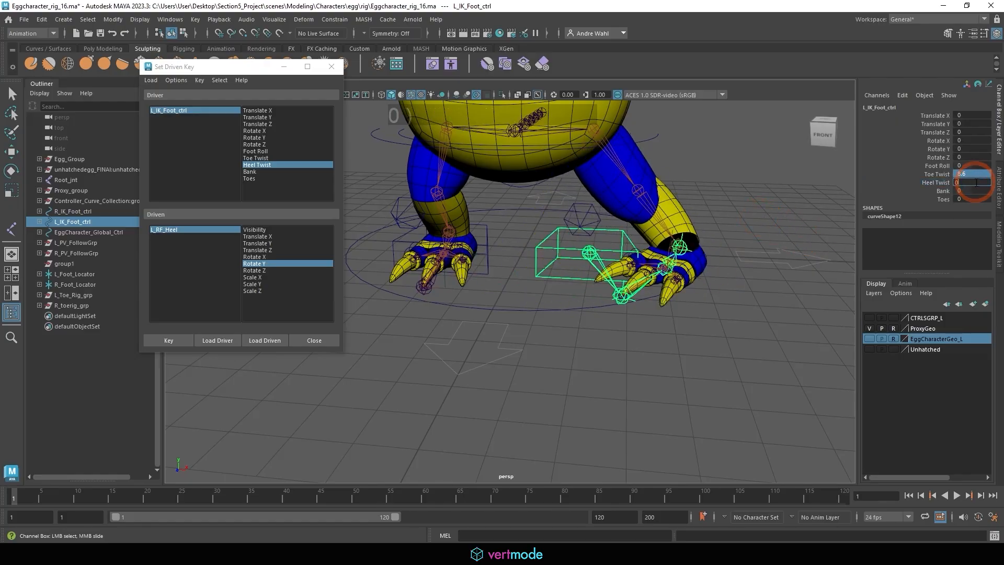
key(Return)
click(936, 174)
middle_drag(716, 229, 799, 275)
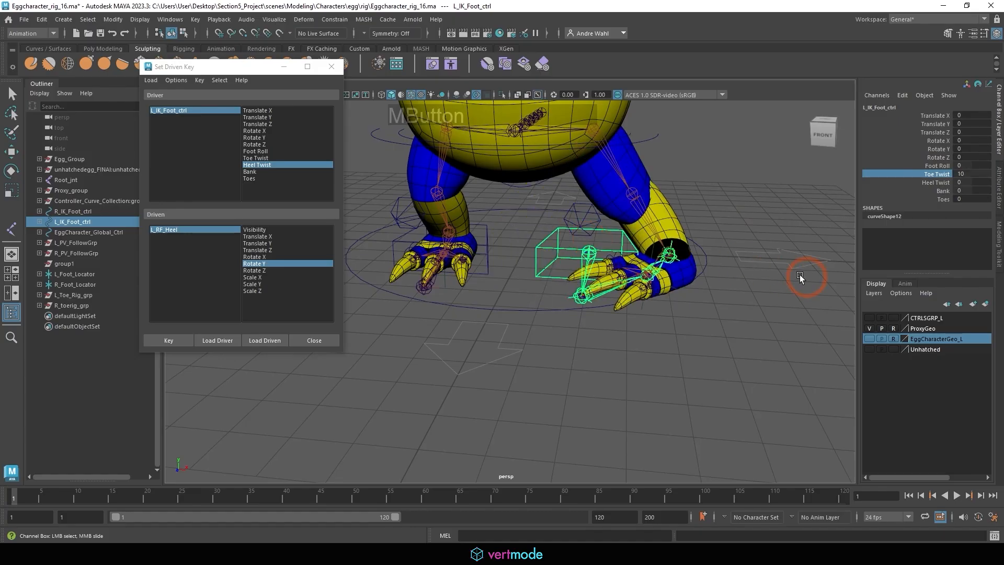
Step: Load R_IK_Foot_ctrl as the driver and choose Heel Twist as the driving attribute
alt+middle_drag(525, 273, 576, 287)
click(537, 256)
click(535, 263)
key(e)
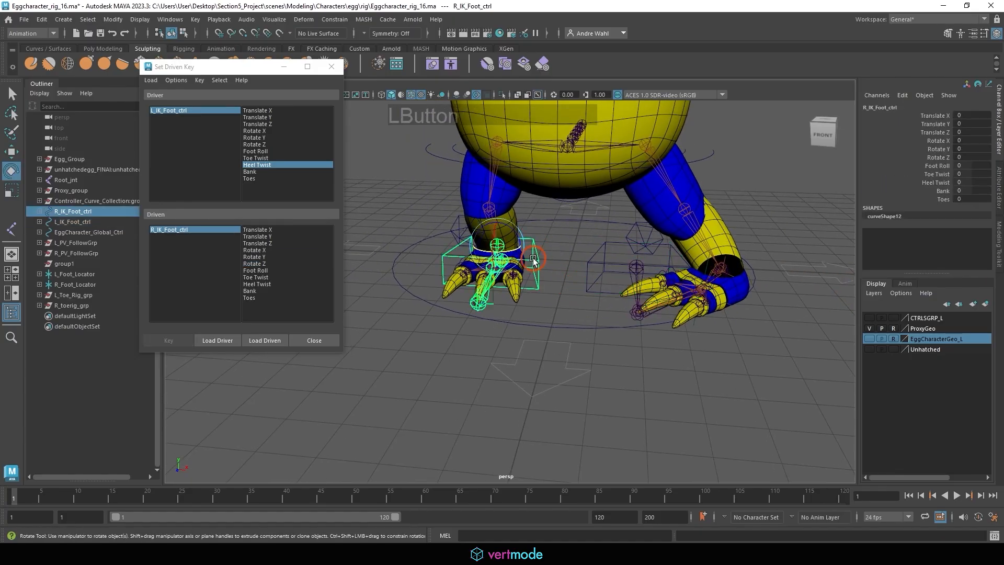
click(265, 341)
click(204, 341)
click(256, 165)
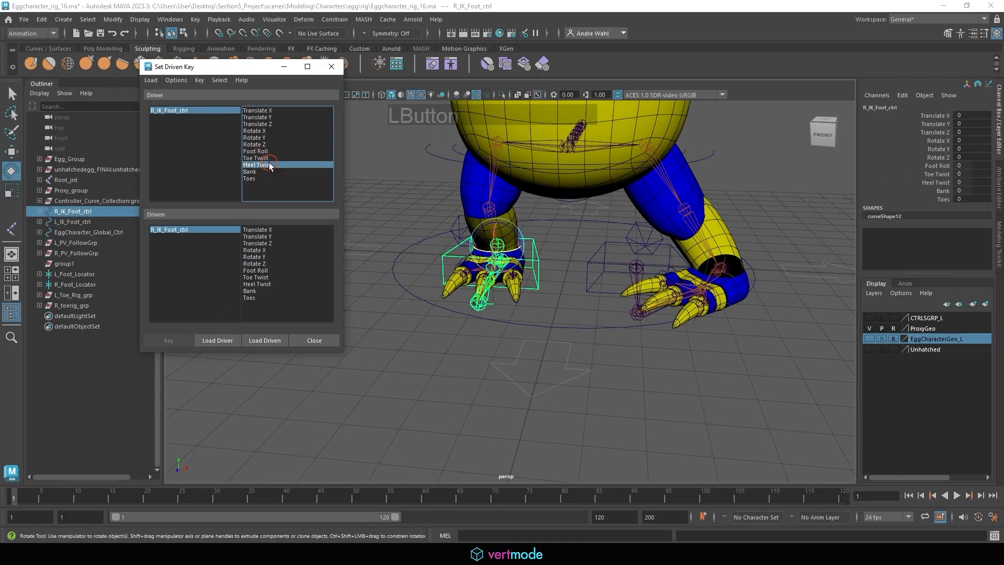
Step: Load R_RF_Heel as the driven object, choose Rotate Y, and key the neutral Heel Twist pose
alt+drag(601, 246, 473, 243)
alt+right_drag(473, 243, 691, 300)
alt+drag(691, 300, 645, 262)
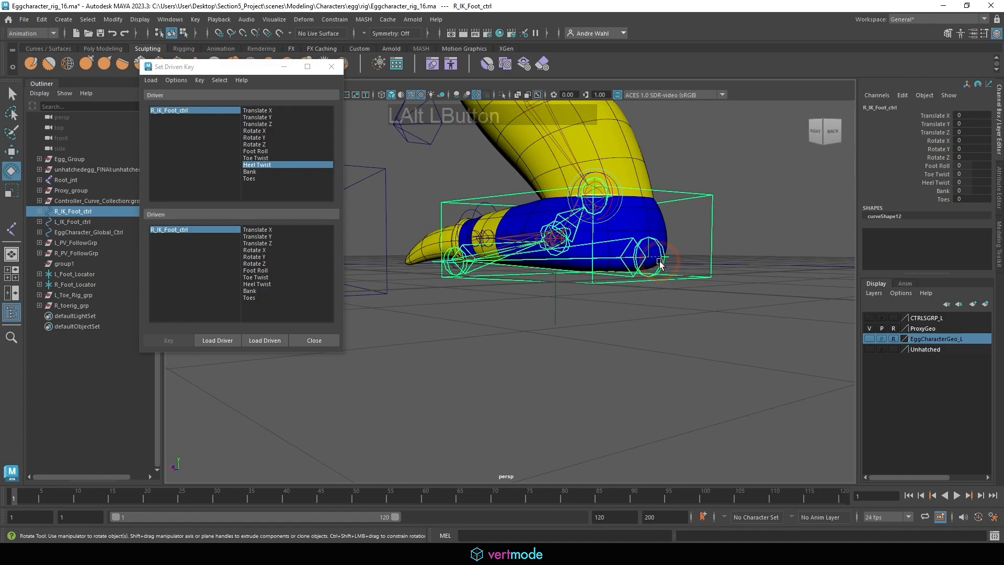
click(660, 256)
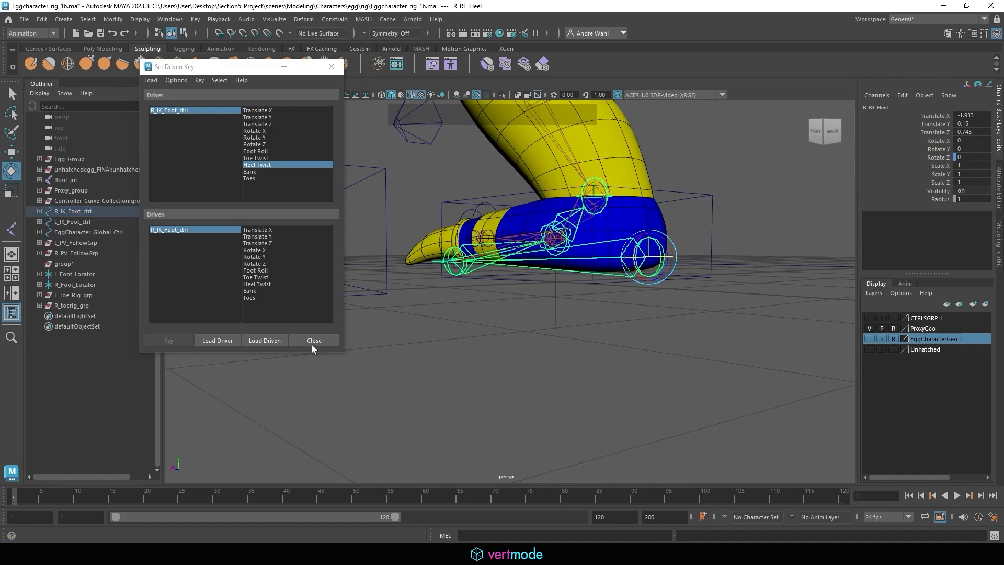
click(266, 341)
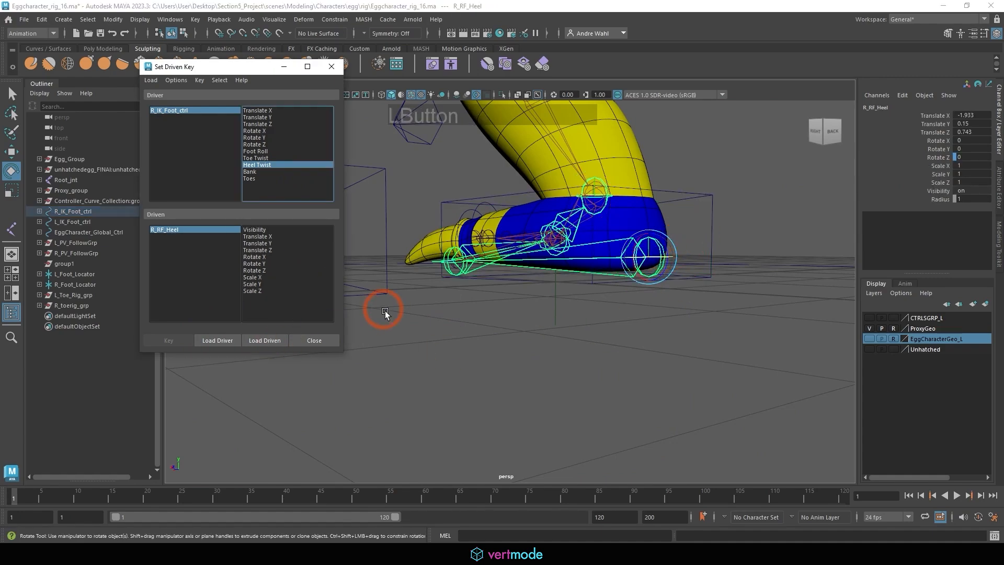
click(261, 265)
alt+drag(650, 294, 616, 303)
click(161, 341)
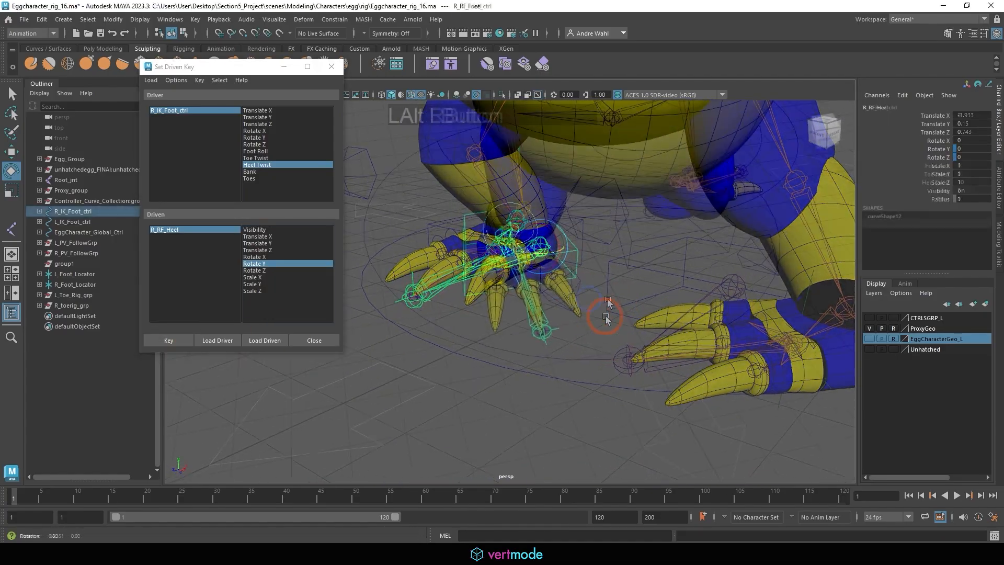
Step: Set R_RF_Heel's Rotate Y to -110 and key this driven pose at Heel Twist 10
alt+drag(607, 319, 696, 298)
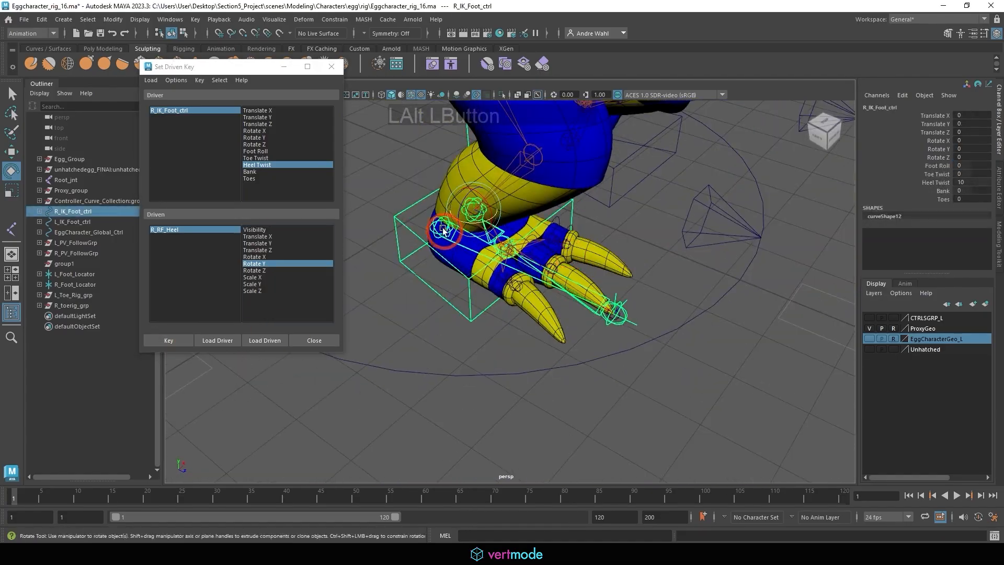
click(443, 228)
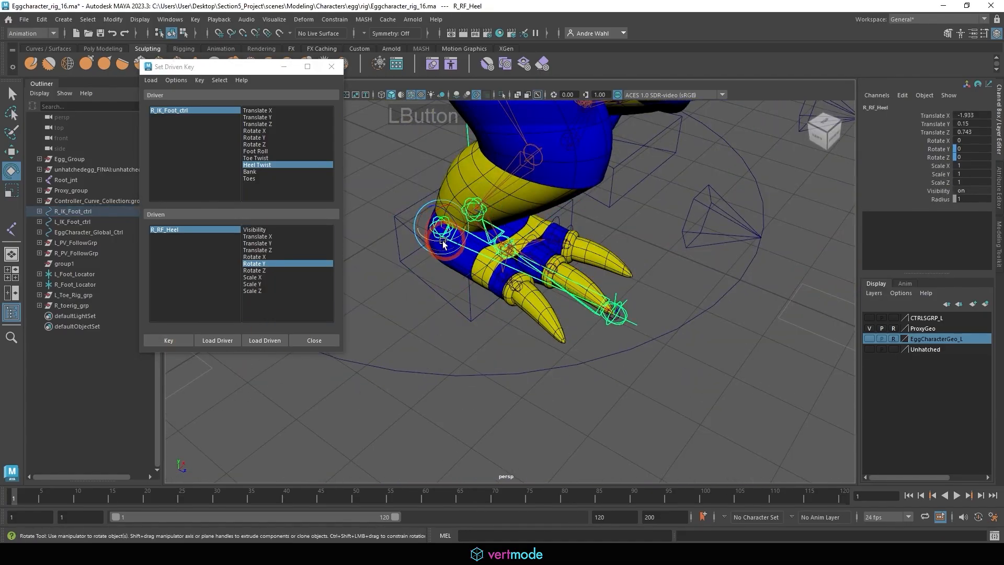
drag(444, 239, 551, 224)
text(-110)
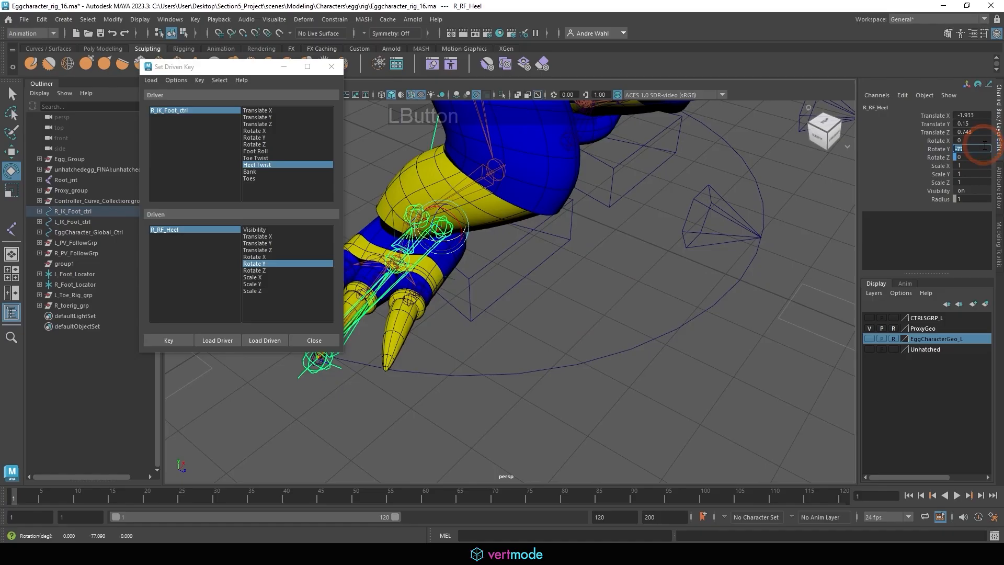
key(KP_Enter)
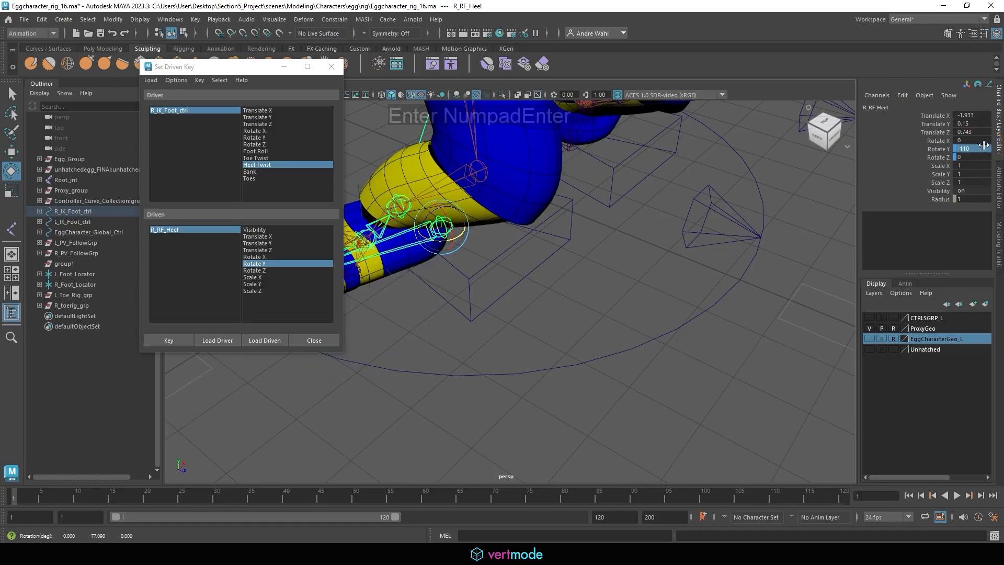
click(147, 339)
Step: Select R_IK_Foot_ctrl and set its Heel Twist to -10
alt+drag(398, 282, 421, 255)
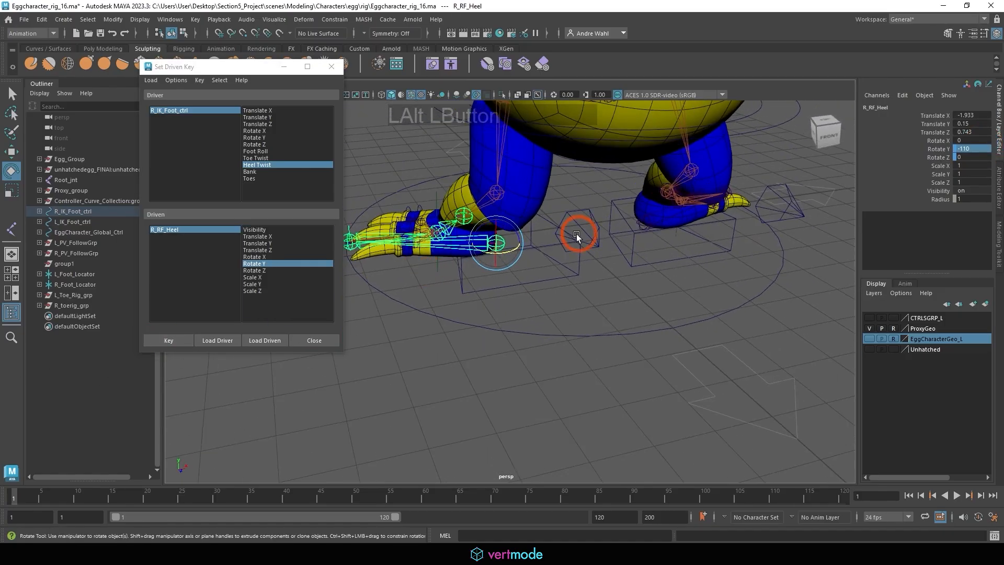
click(550, 243)
click(970, 182)
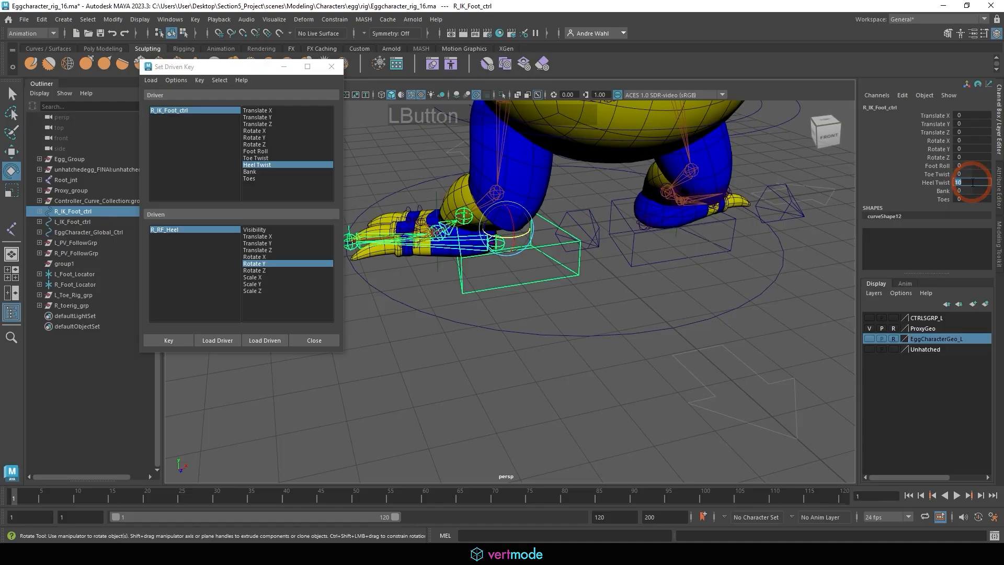
key(Return)
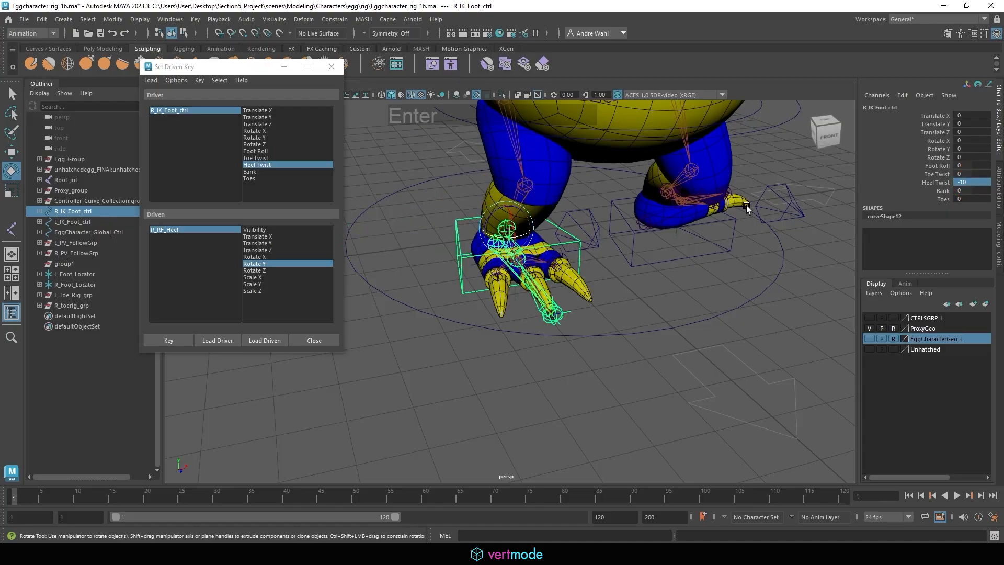
Step: Select R_RF_Heel, set its Rotate Y to 110, and key this driven Heel Twist pose
click(176, 230)
click(167, 230)
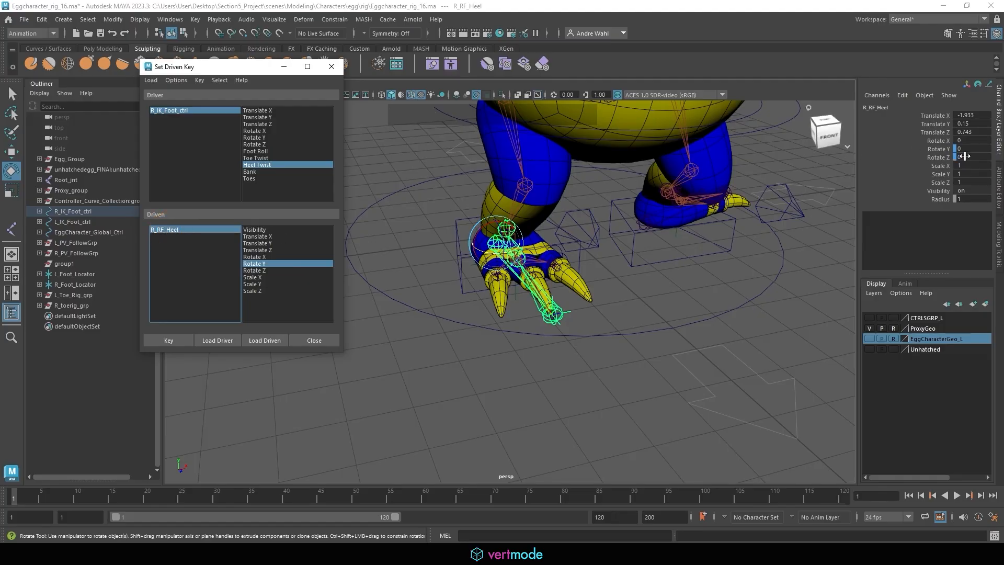
click(979, 149)
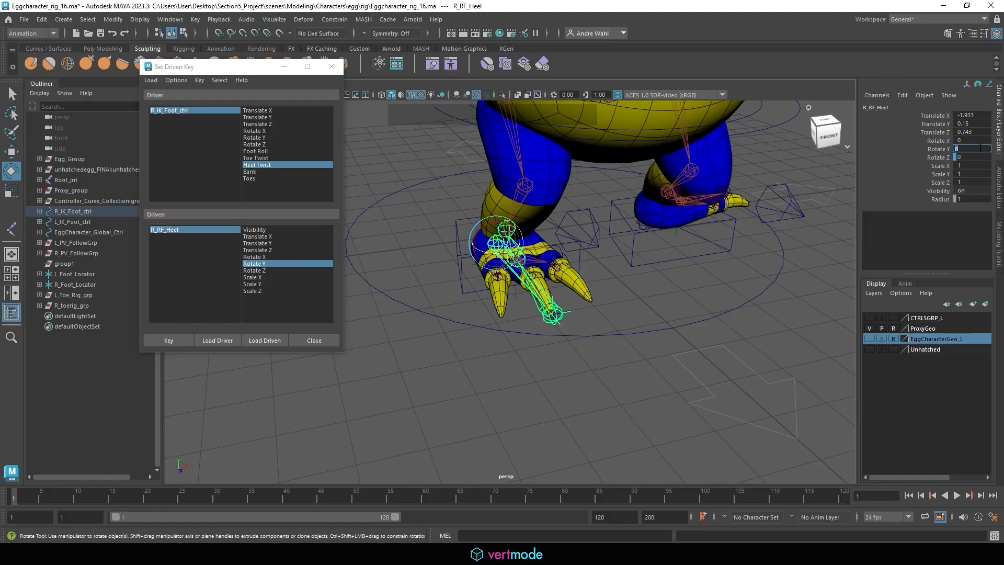
key(Return)
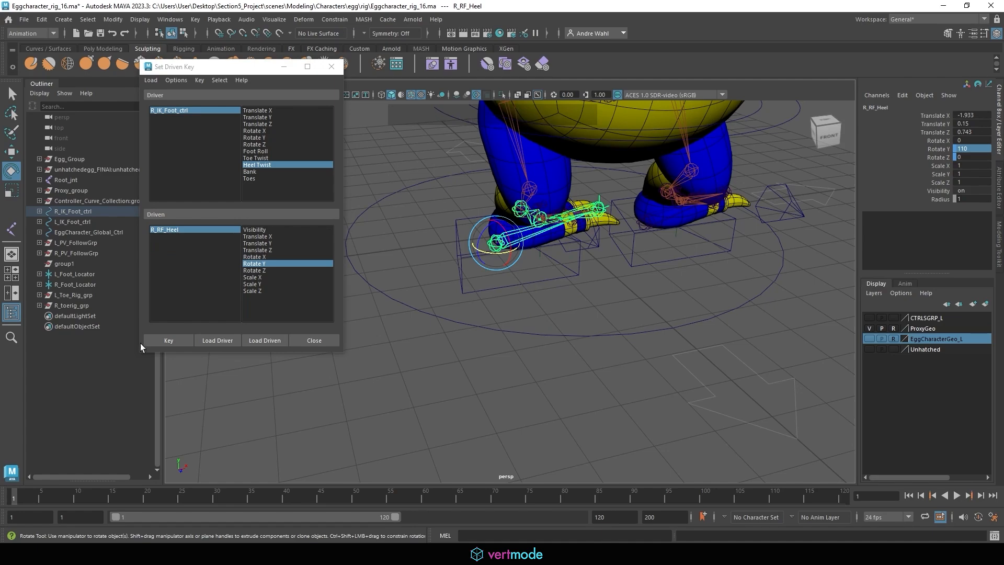
click(161, 340)
Step: Select both foot controls, R_IK_Foot_ctrl and L_IK_Foot_ctrl, and reset their Heel Twist to 0
click(578, 264)
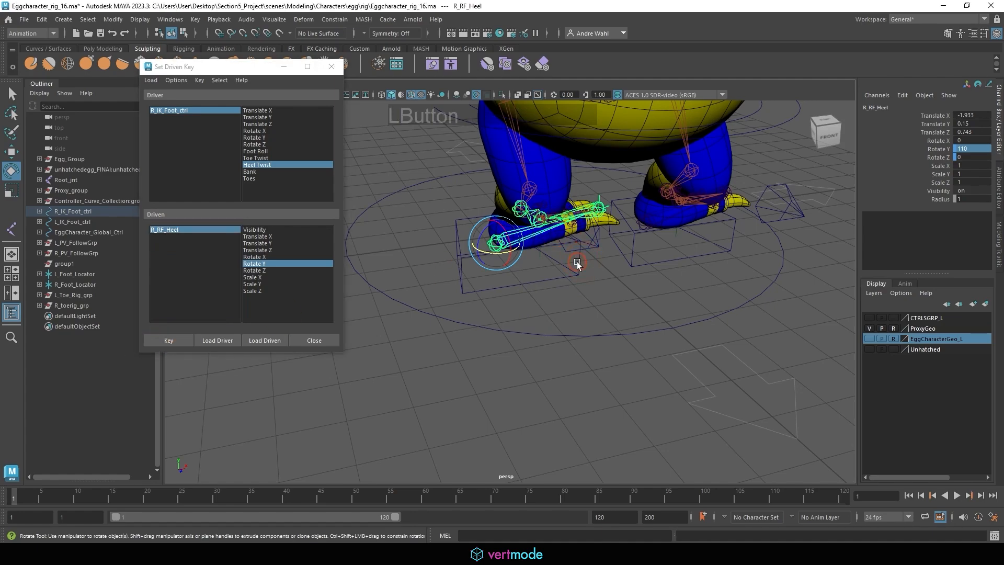
shift+click(633, 260)
click(986, 180)
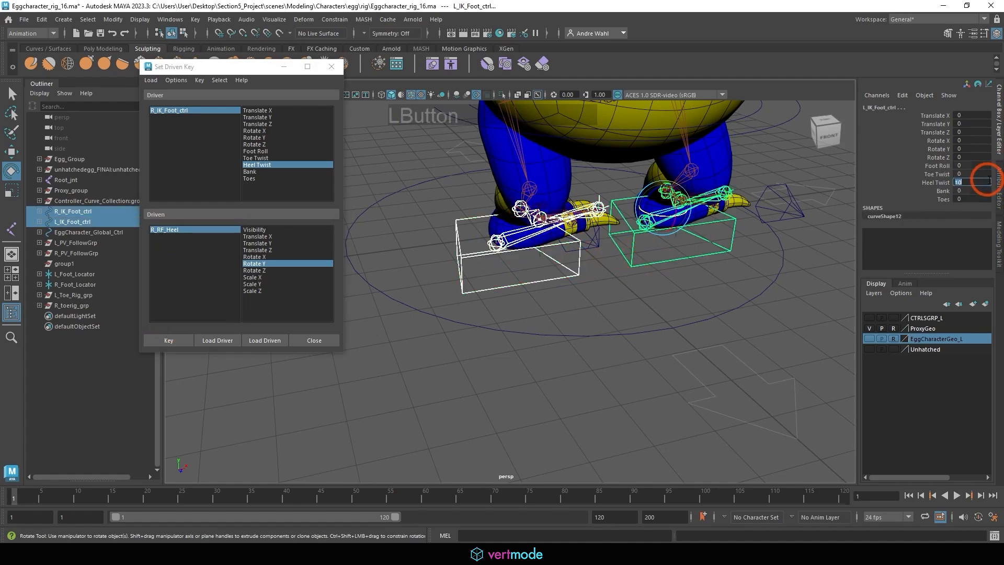
text(0)
key(Return)
Step: Test Heel Twist on both feet at once by scrubbing it through negative and positive values
click(934, 183)
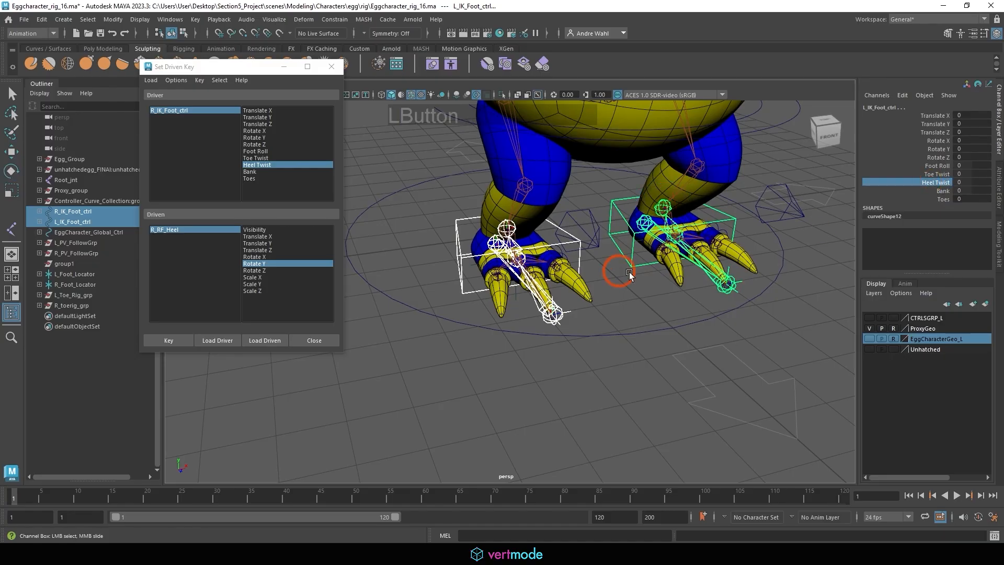
middle_drag(630, 272, 623, 295)
alt+right_drag(623, 294, 586, 295)
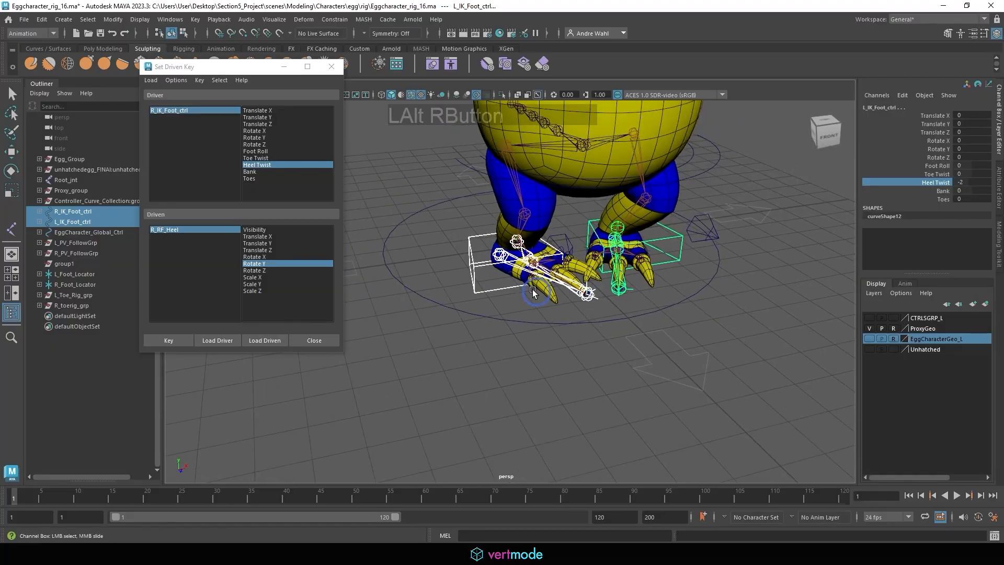
alt+drag(586, 296, 575, 303)
middle_drag(575, 303, 552, 319)
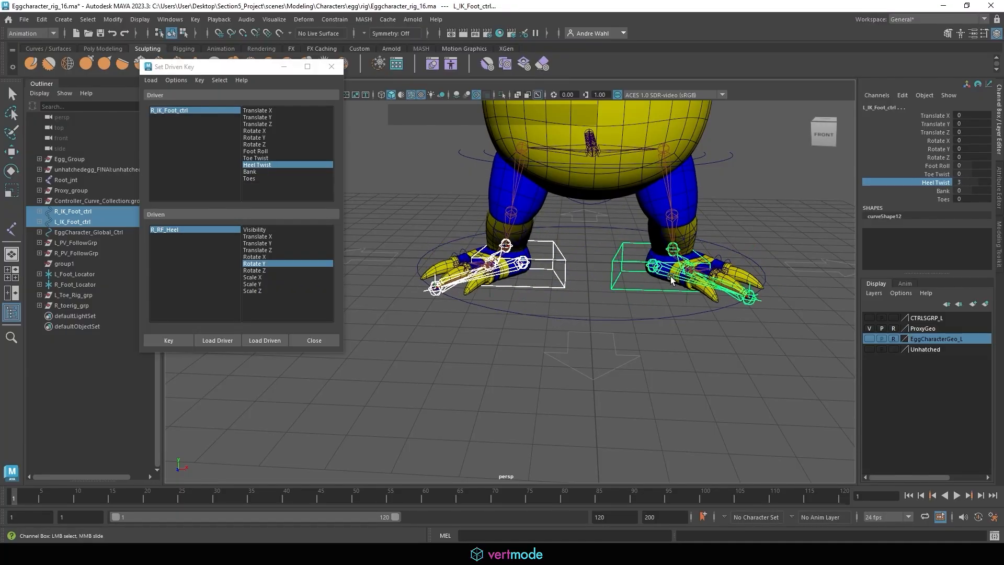
Step: Reset Foot Roll, Toe Twist and Heel Twist to 0 on both foot controls
click(956, 165)
shift+click(970, 182)
text(0)
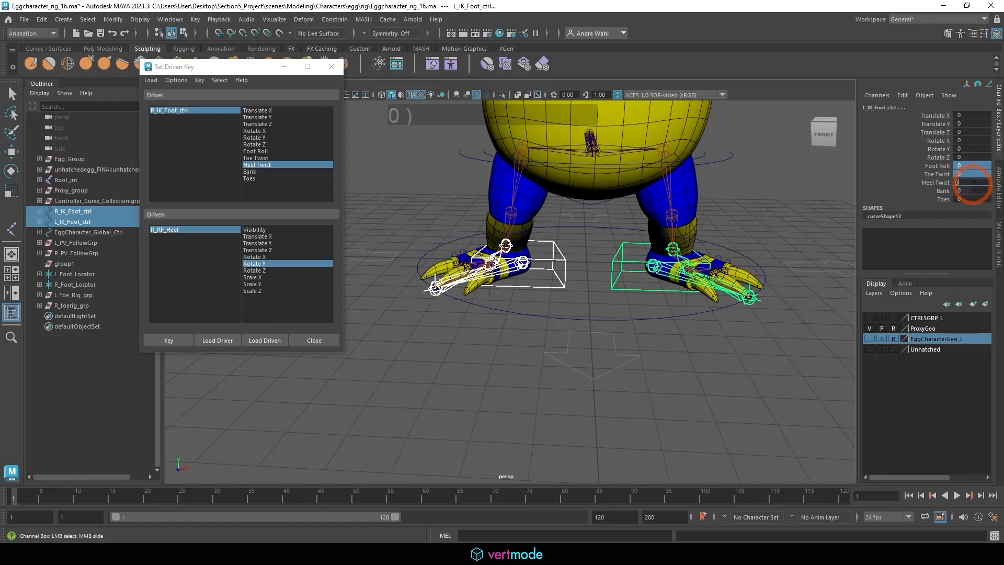
key(Return)
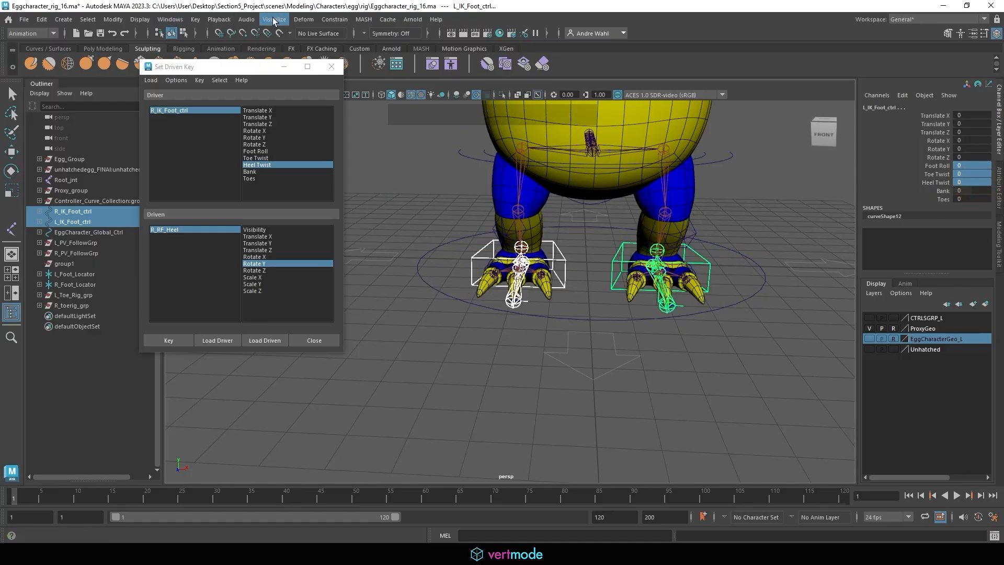
Step: Open the Graph Editor with both foot controls selected
click(172, 20)
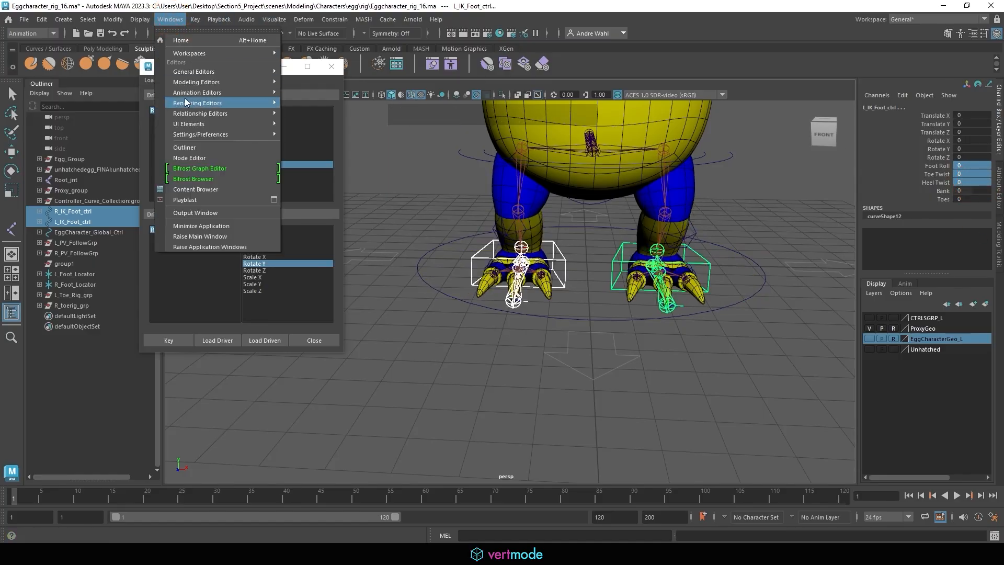
mouse_move(230, 92)
click(309, 99)
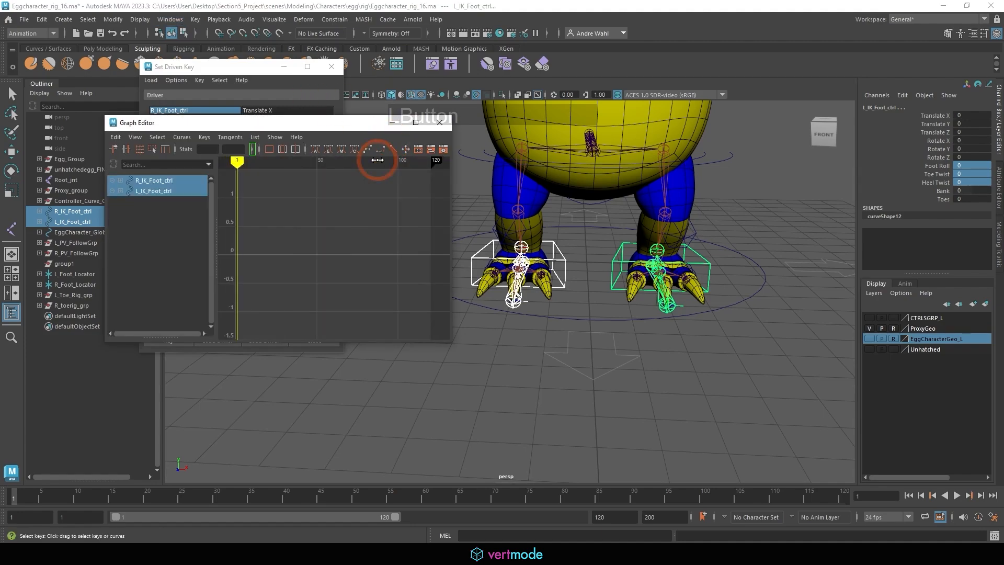
Step: Select the L_RF_Heel and R_RF_Heel joints together with their full hierarchies to load their curves in the Graph Editor
alt+drag(387, 172, 568, 337)
click(571, 319)
shift+click(569, 288)
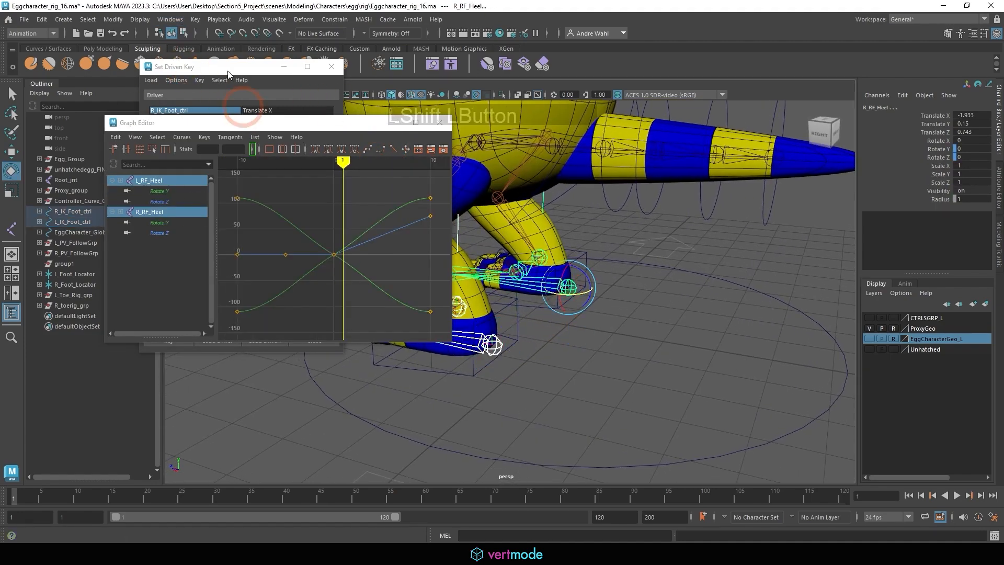
click(88, 19)
click(107, 77)
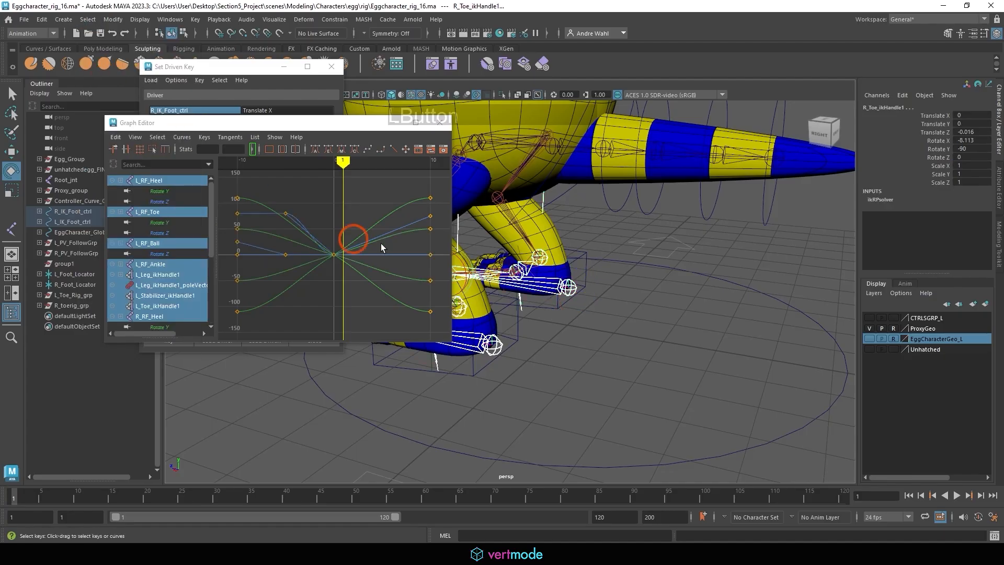
Step: Select all keys on the loaded foot curves, give them linear tangents, and close the Graph Editor
click(292, 275)
drag(270, 306, 414, 189)
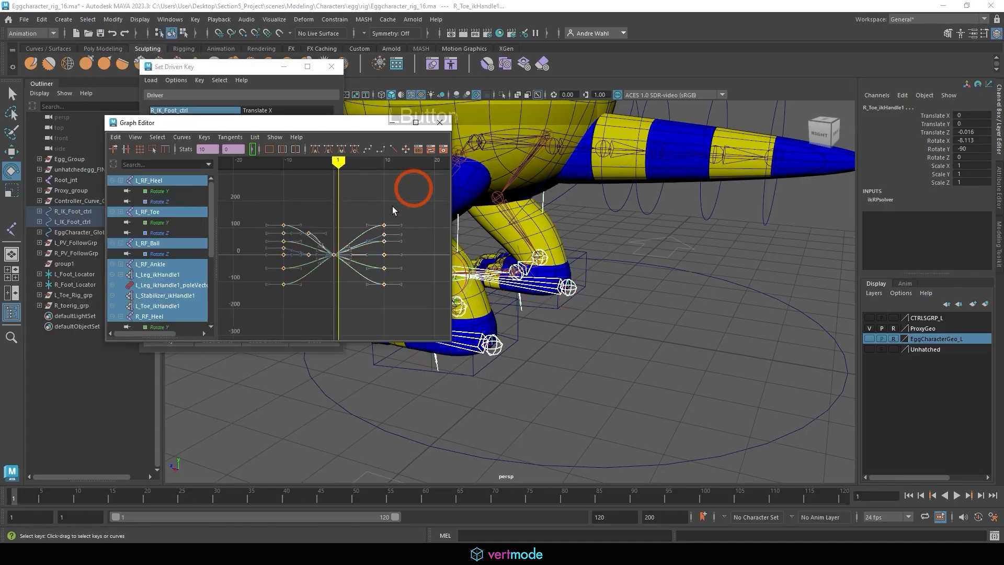
alt+right_drag(394, 211, 316, 245)
click(391, 151)
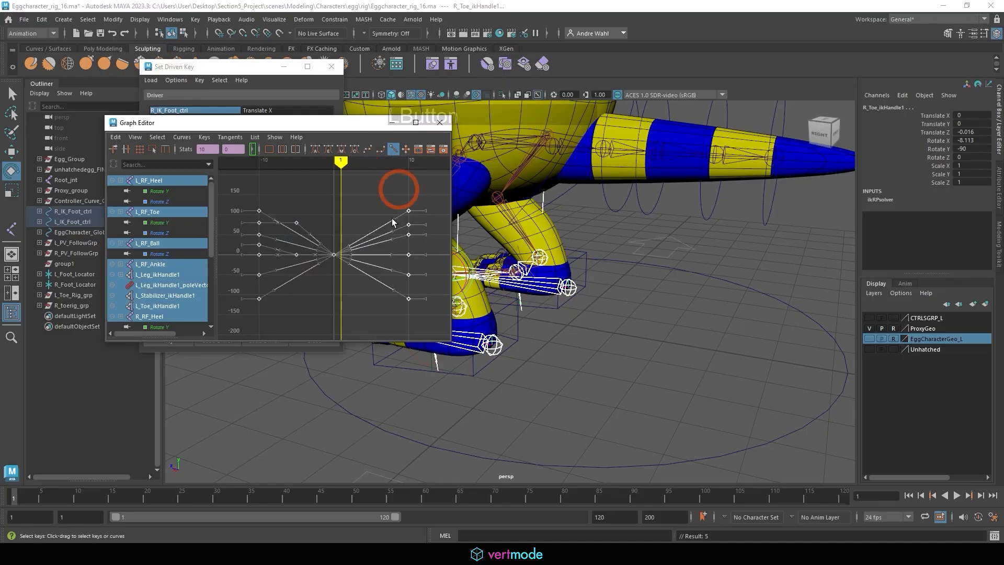
click(438, 125)
Step: Load L_IK_Foot_ctrl as the driver in Set Driven Key and choose its Bank attribute
click(663, 251)
alt+drag(663, 251, 637, 226)
alt+right_drag(637, 226, 576, 206)
click(639, 310)
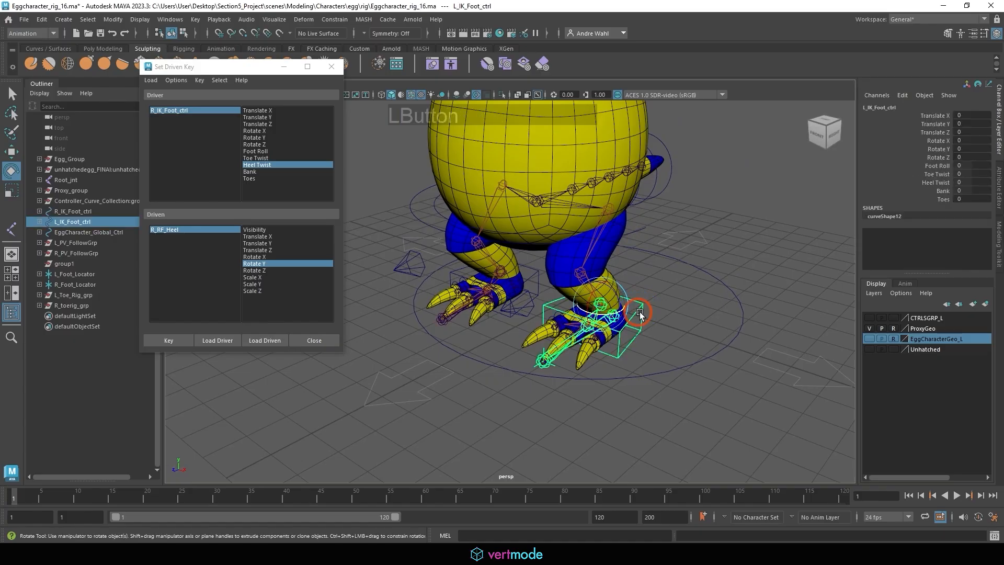
click(897, 217)
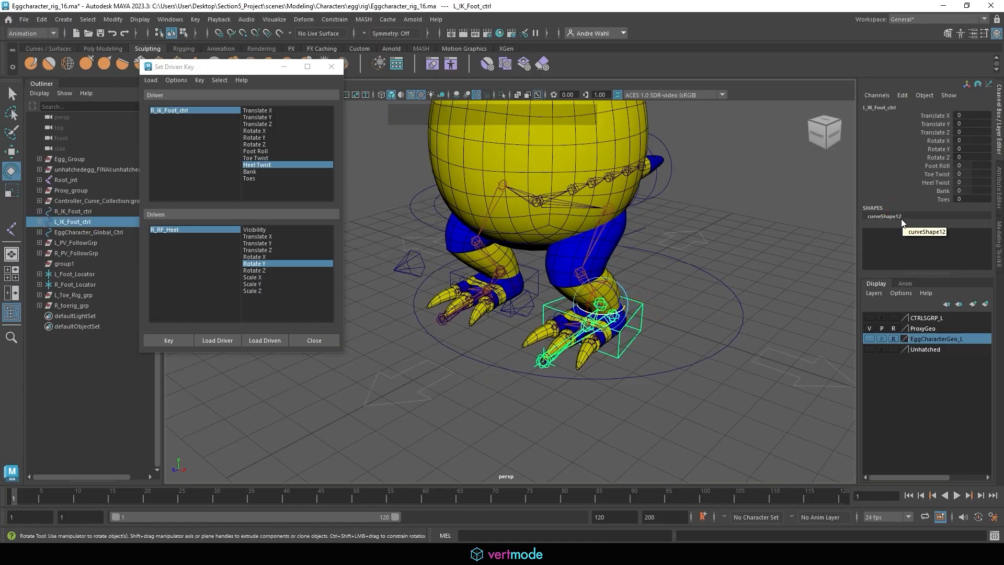
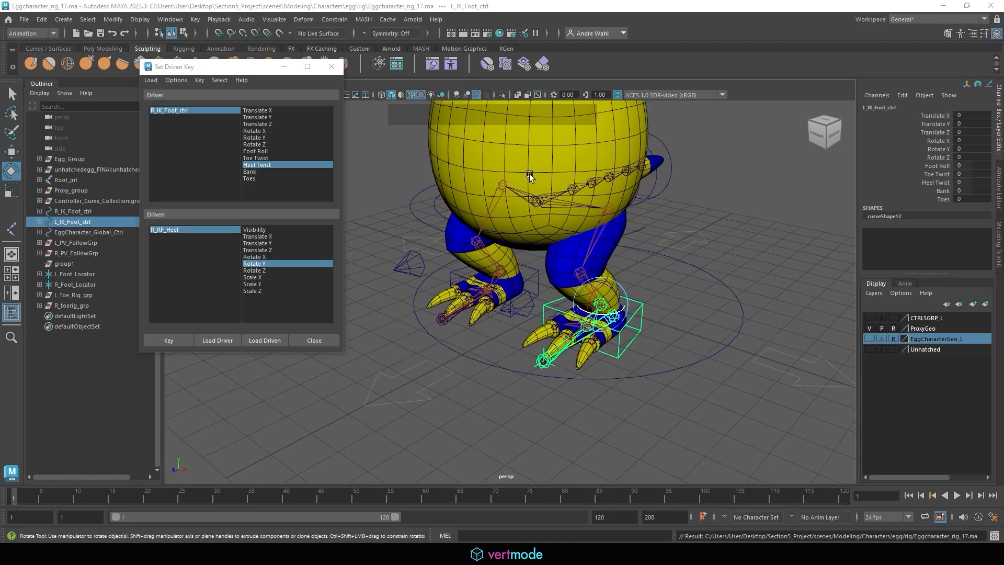
click(642, 267)
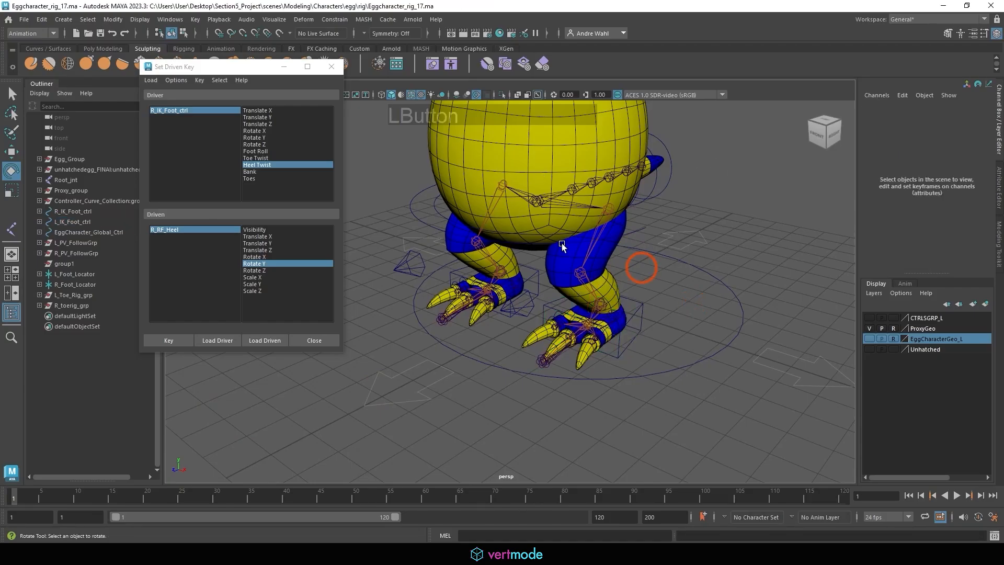
click(630, 293)
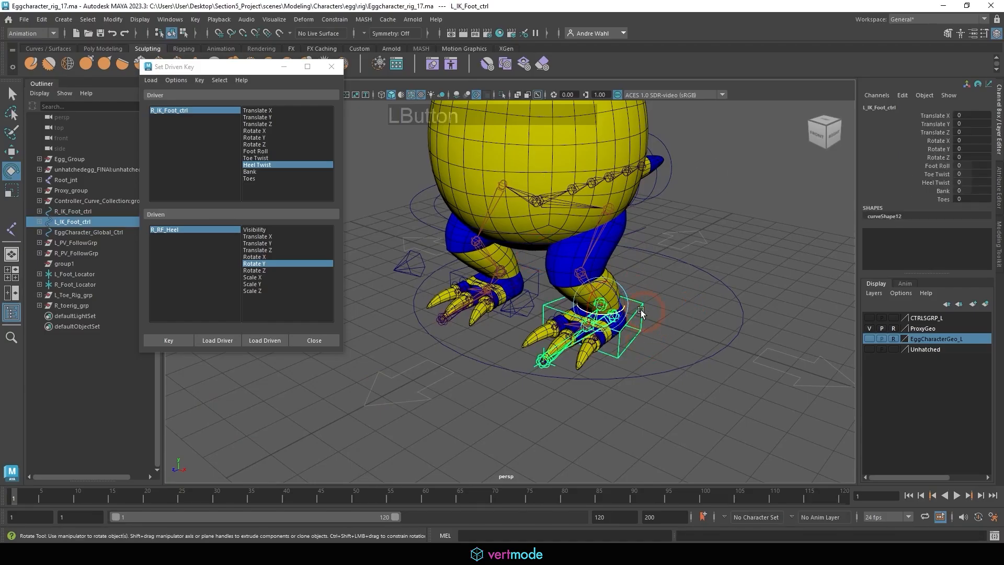
click(218, 341)
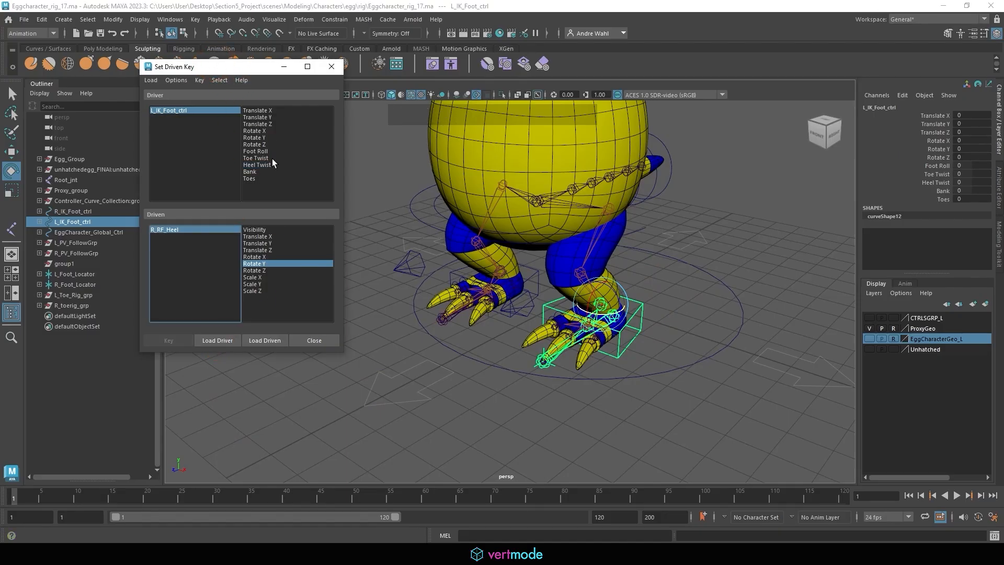
click(250, 172)
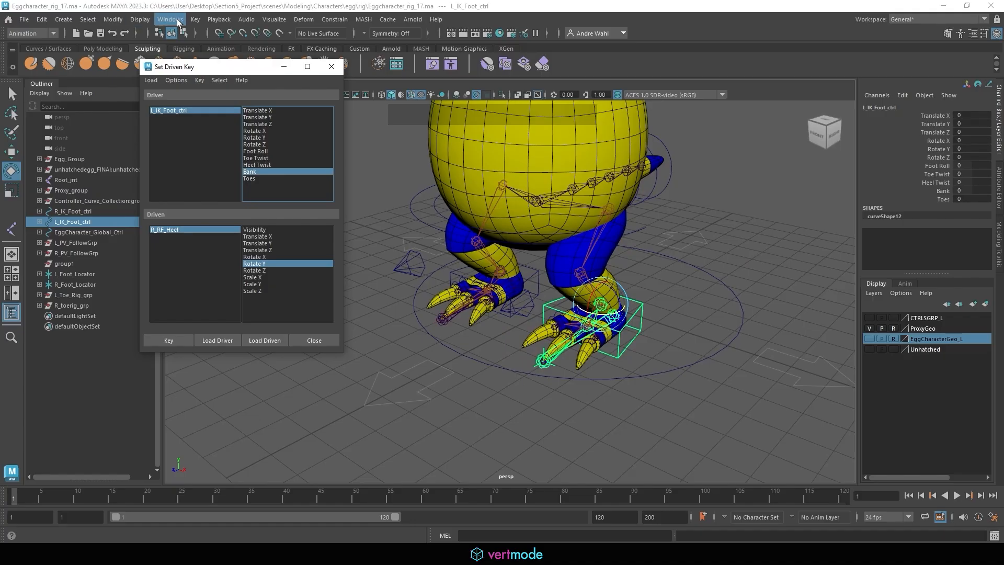
Step: Open the Hypergraph Hierarchy and locate the left foot rig in it by selecting the L_RF_Heel joint
click(171, 20)
mouse_move(201, 75)
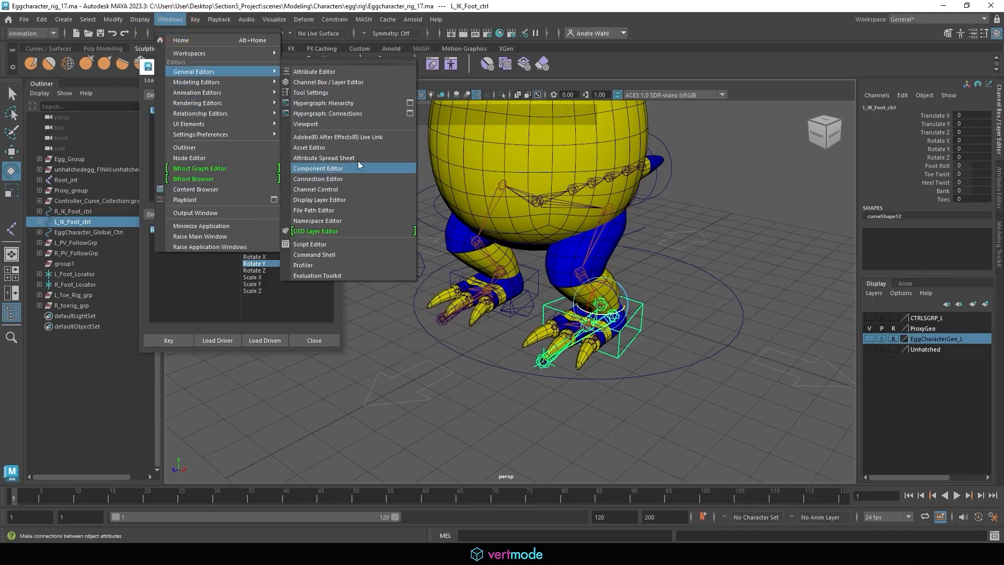
click(331, 103)
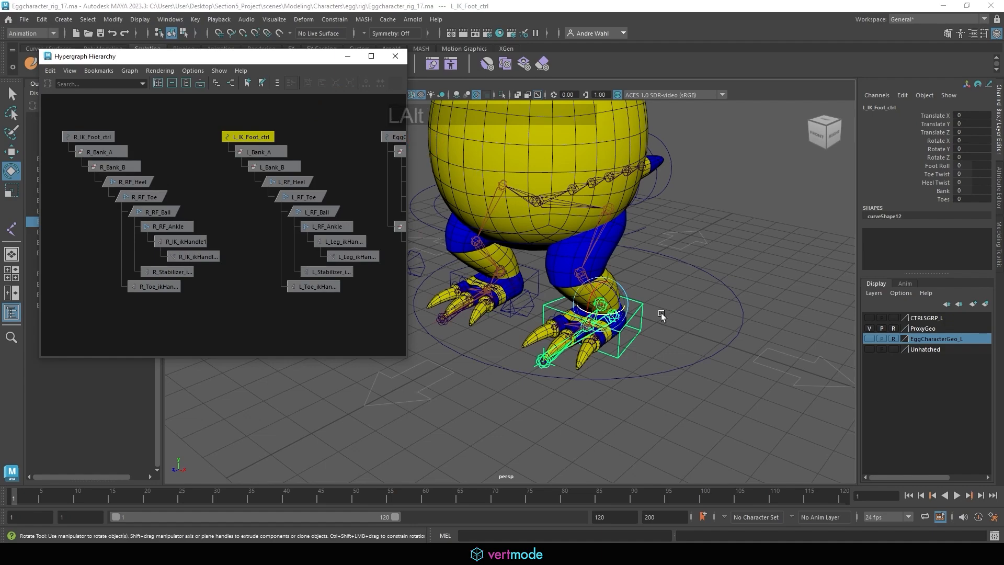
alt+middle_drag(661, 315, 675, 293)
alt+right_drag(675, 292, 713, 286)
click(651, 246)
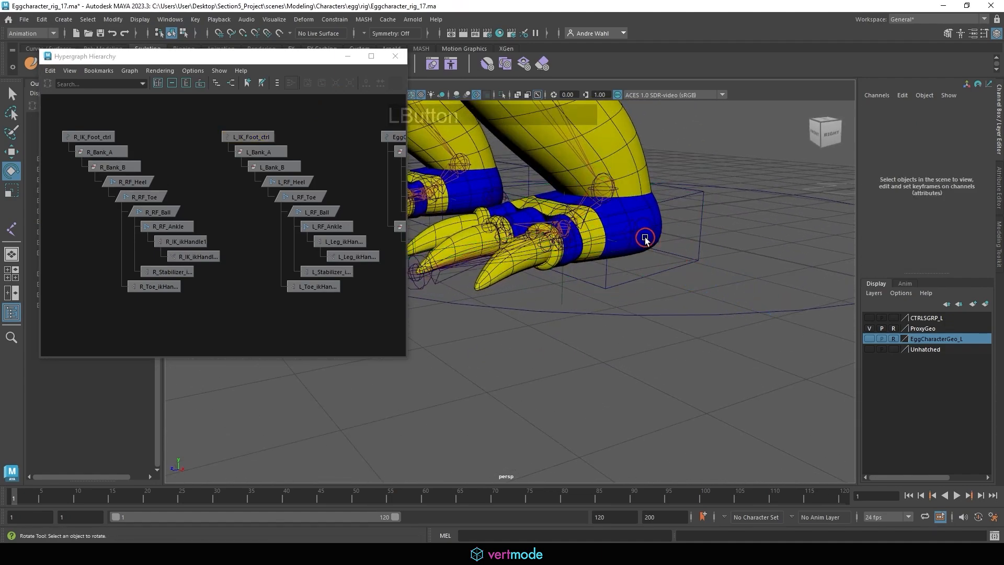
click(644, 233)
Step: Select the groups L_Bank_A and L_Bank_B in the hierarchy and load them as the driven objects
alt+right_drag(291, 202, 274, 273)
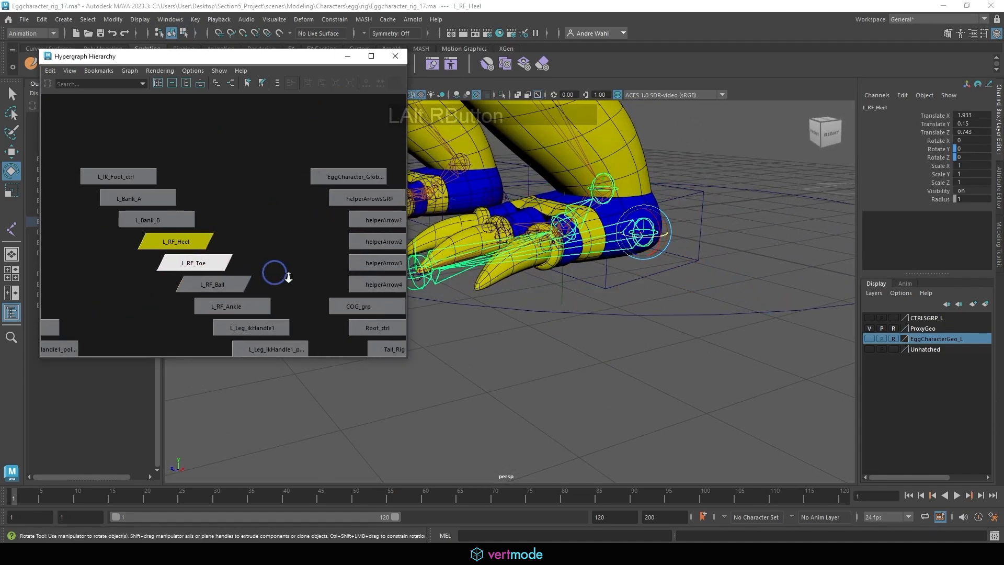
alt+middle_drag(274, 273, 152, 209)
click(157, 180)
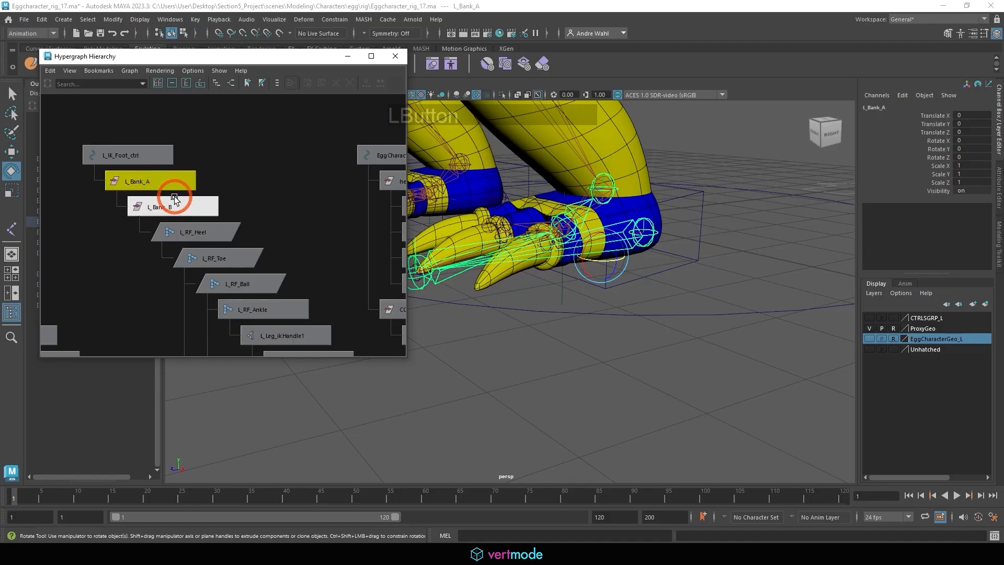
click(175, 200)
click(146, 186)
shift+click(180, 204)
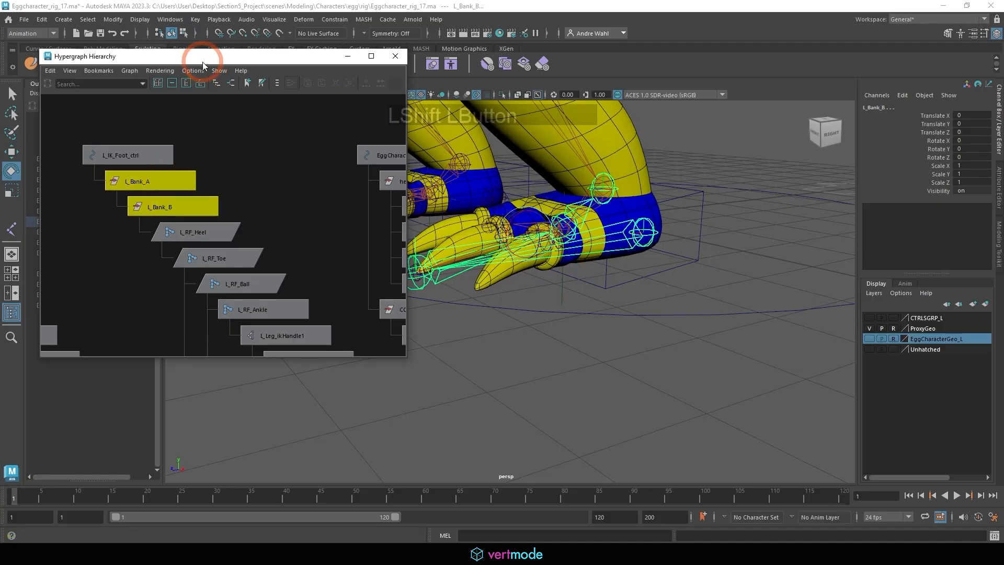
drag(203, 57, 239, 209)
click(253, 70)
click(258, 339)
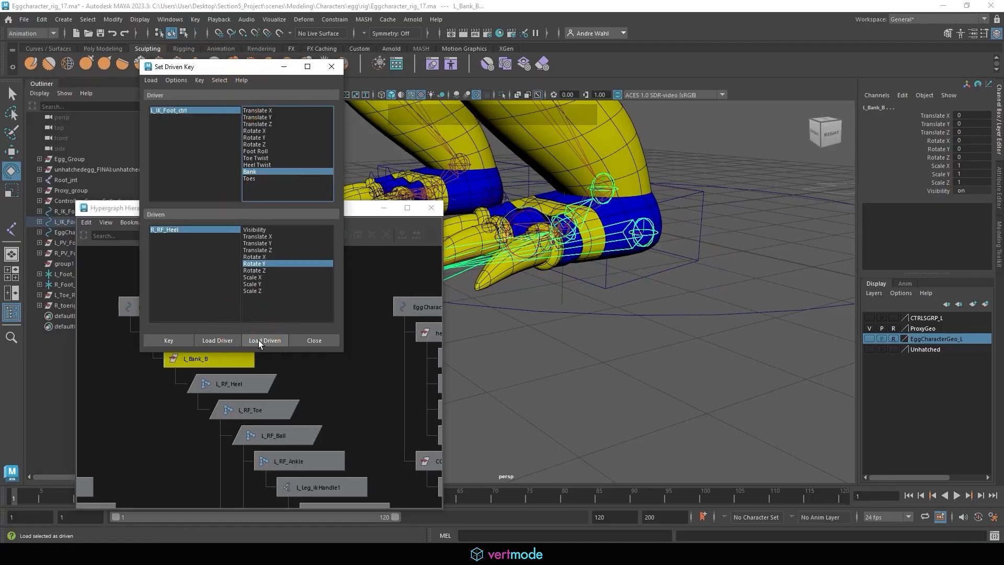
click(259, 340)
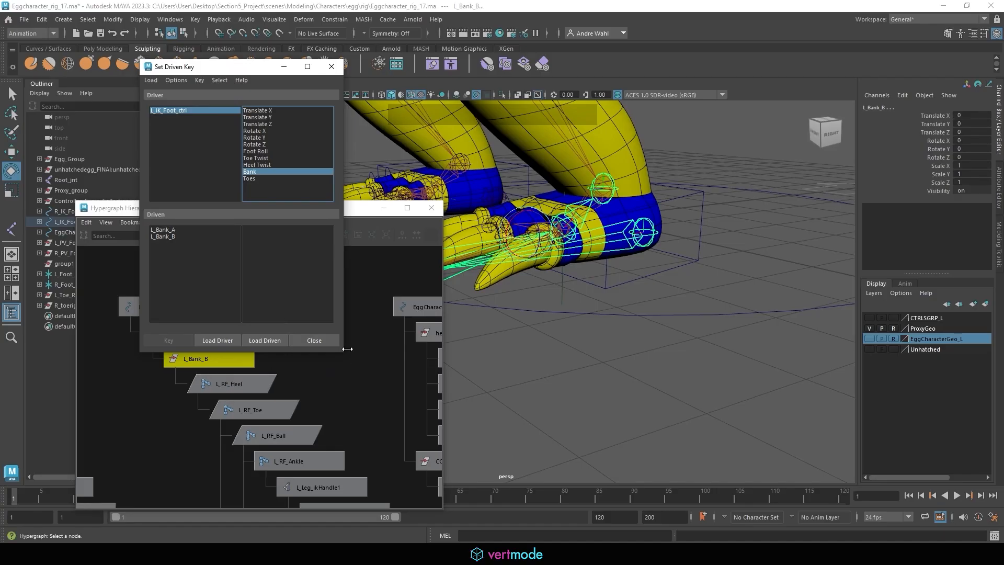
Step: Test-rotate L_Bank_A to about -52 degrees around Z, and undo the rotation
click(162, 231)
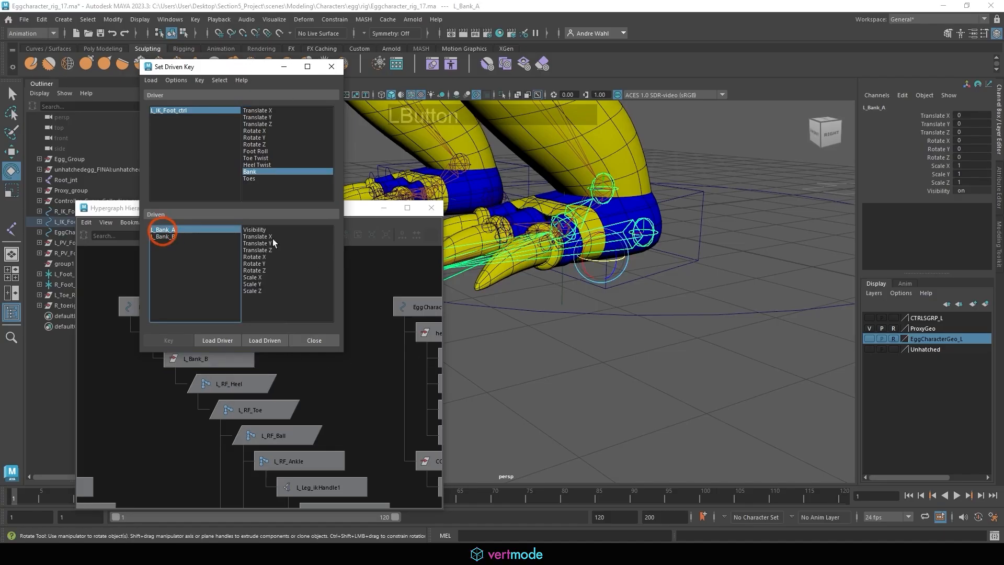
alt+drag(502, 256, 629, 261)
drag(732, 272, 735, 288)
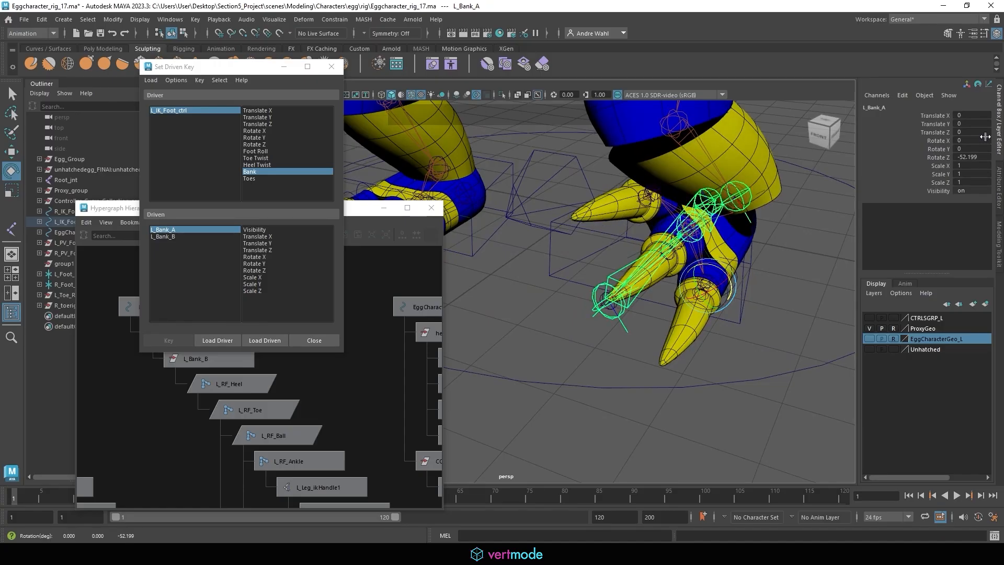
key(ctrl+z)
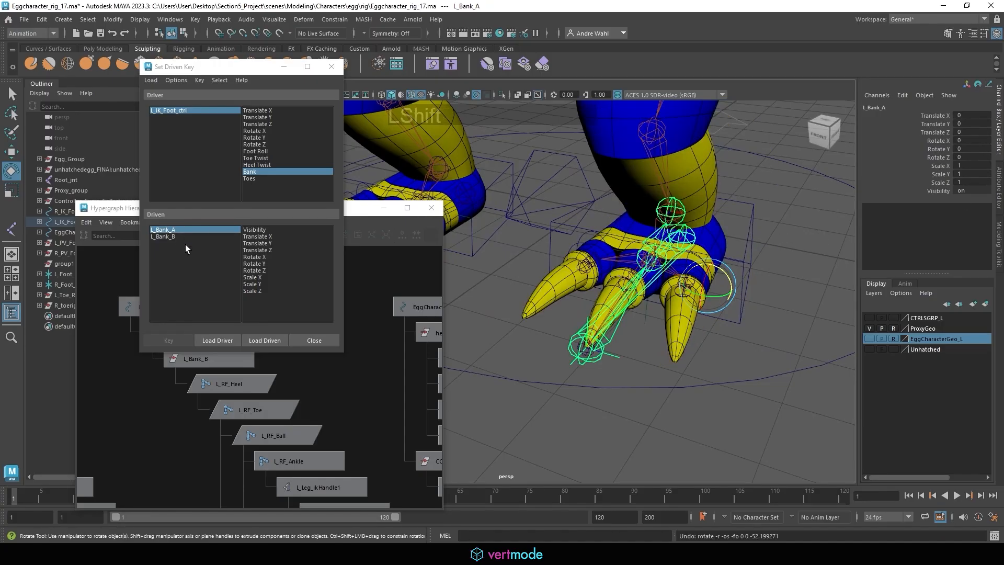
Step: Set a neutral driven key on Rotate Z of both L_Bank_A and L_Bank_B with Bank at 0
shift+click(173, 238)
shift+click(155, 240)
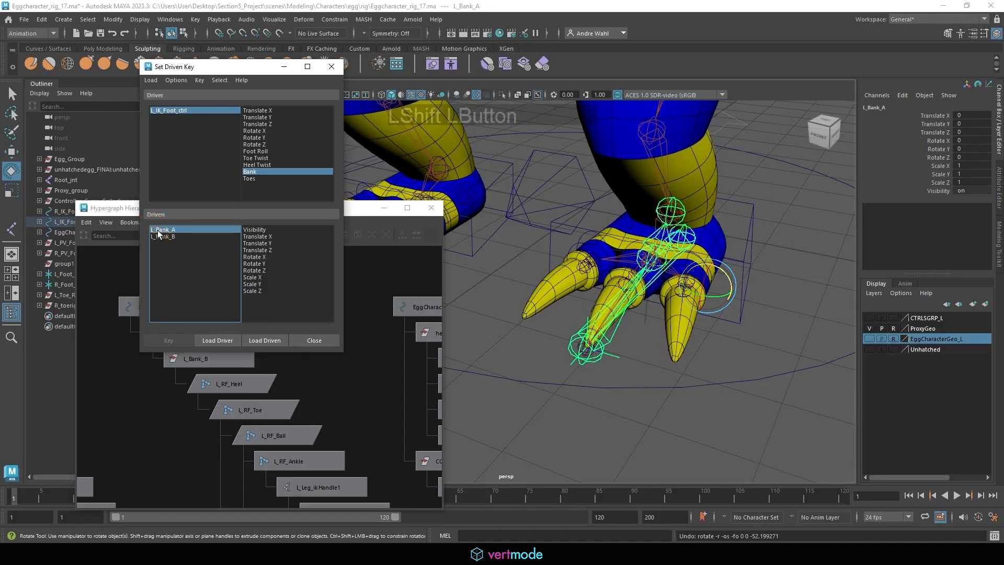
shift+click(156, 236)
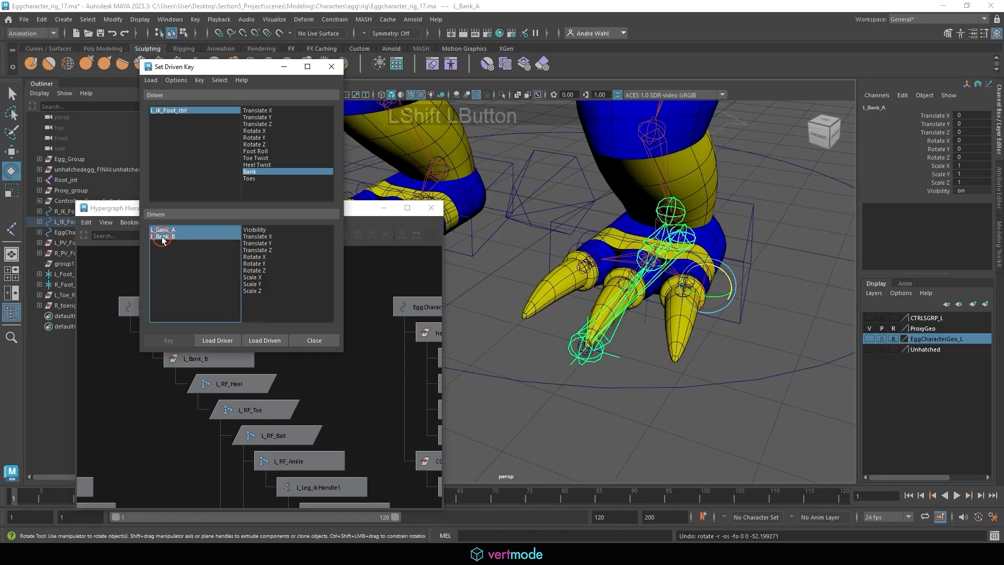
click(256, 270)
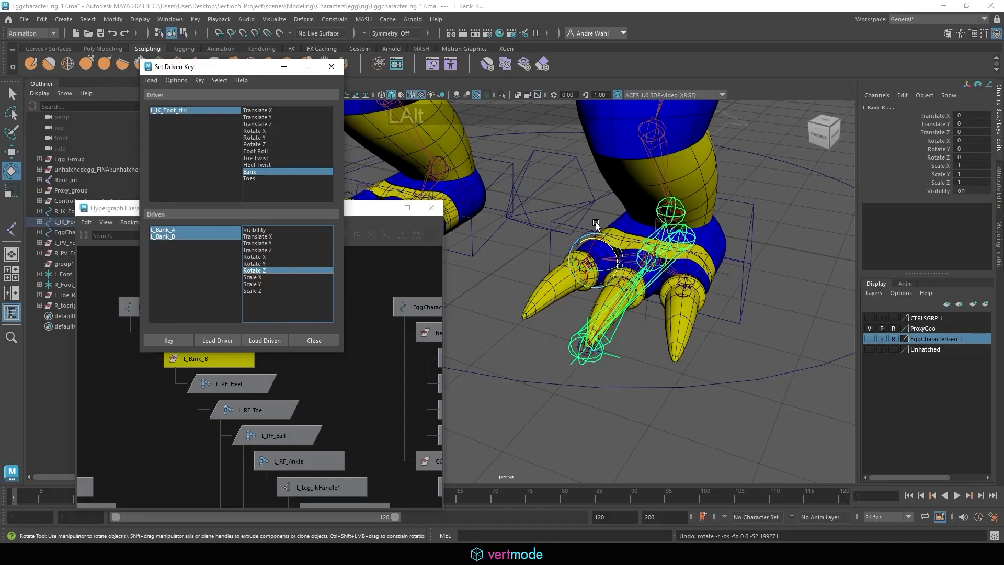
click(182, 338)
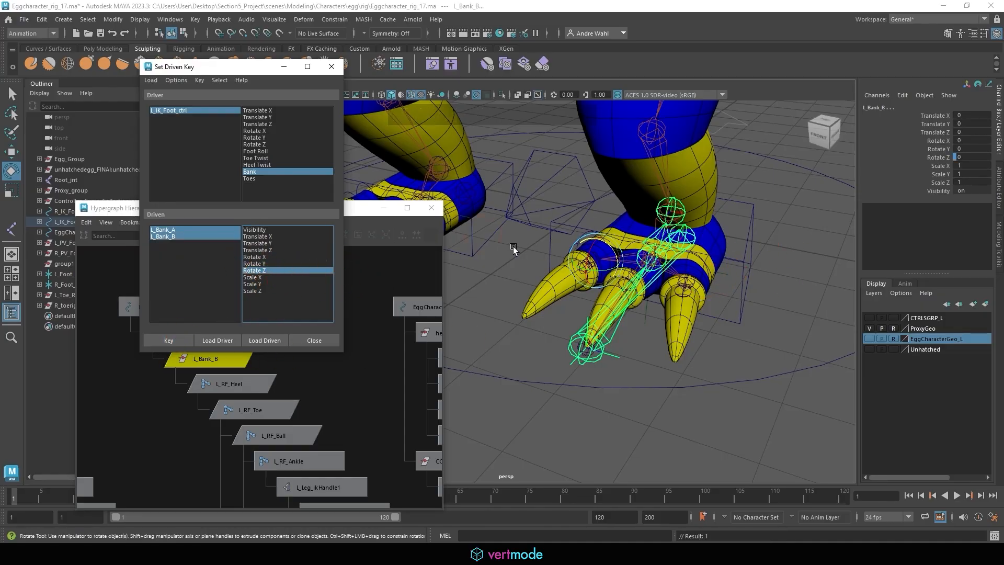
Step: Select L_IK_Foot_ctrl and scrub its Bank attribute into the positive range
click(734, 256)
click(742, 255)
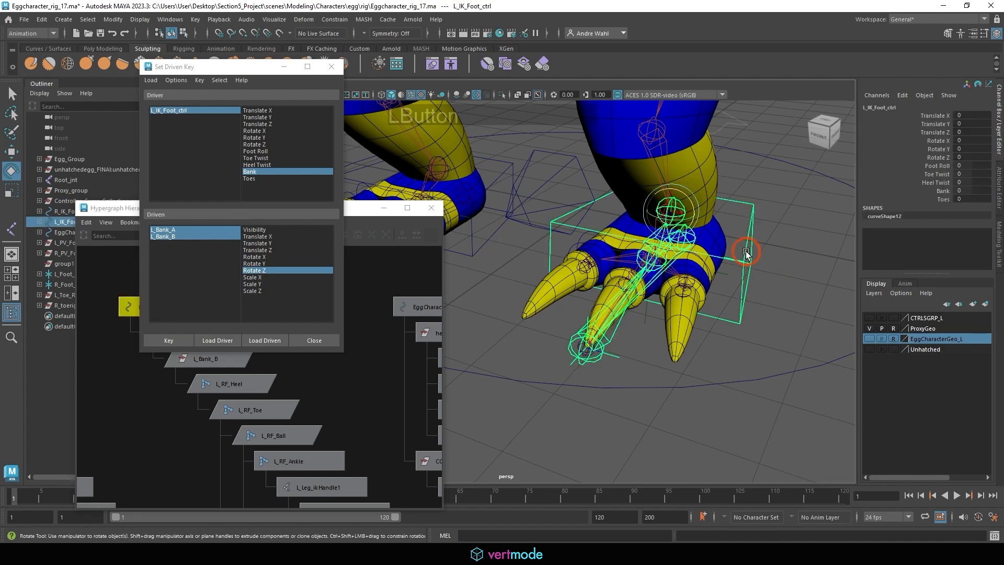
click(943, 190)
middle_drag(673, 194, 800, 209)
Step: Tilt the left foot by setting Rotate Z of L_Bank_A to -70
click(173, 230)
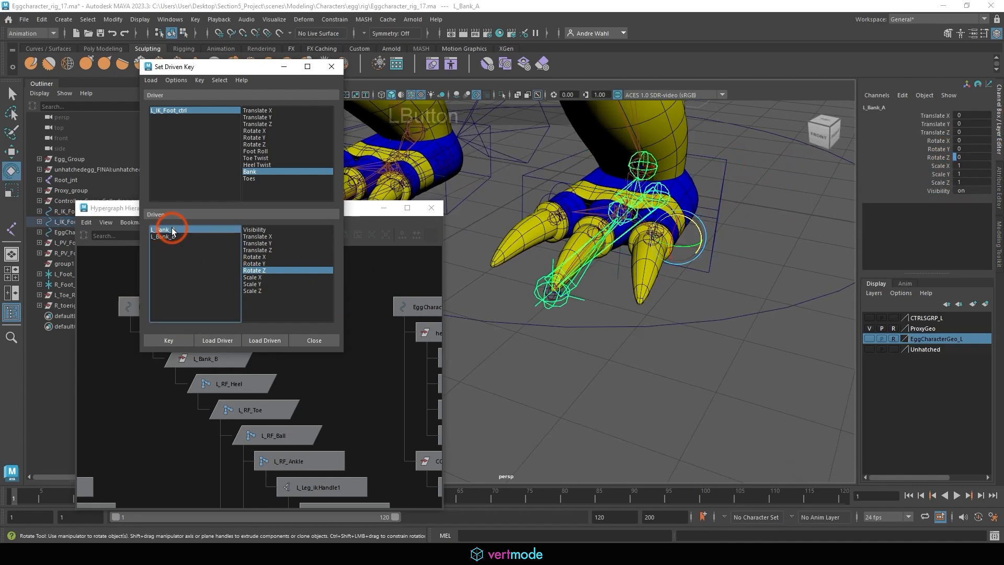
drag(781, 267, 794, 178)
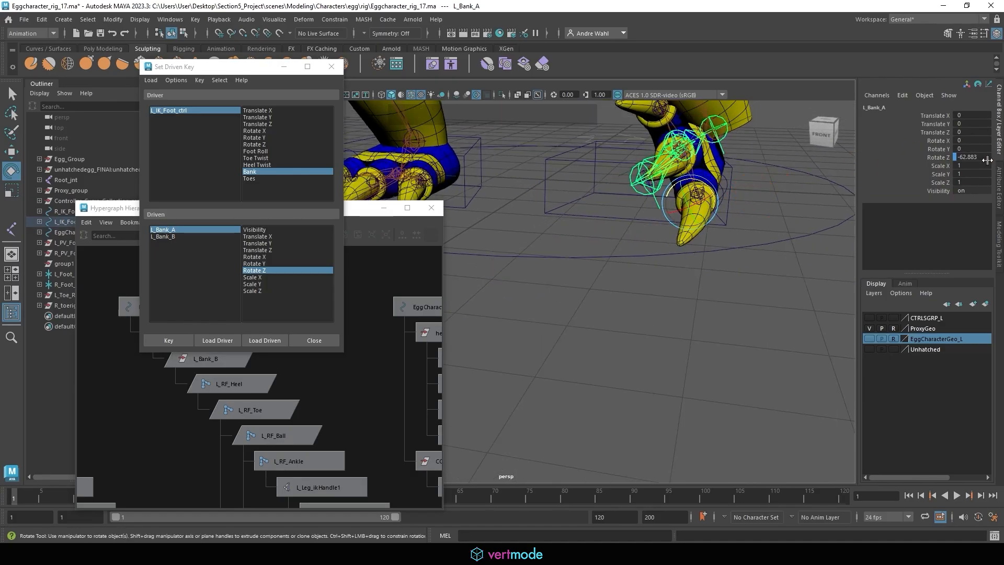
click(981, 159)
text(-70)
key(Return)
Step: Set the positive-Bank driven key on Rotate Z of both L_Bank_A and L_Bank_B
alt+middle_drag(714, 180, 705, 261)
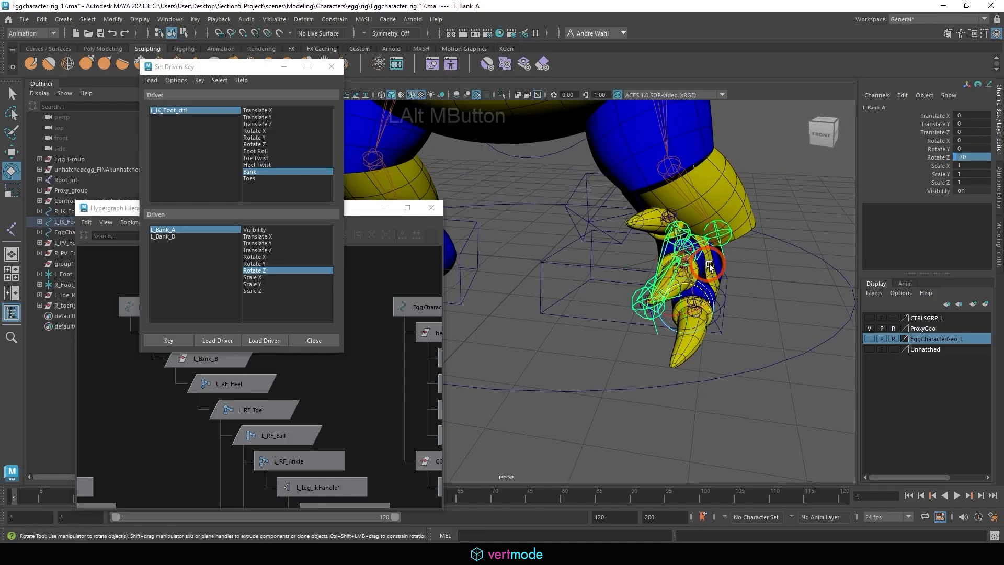
alt+drag(719, 272, 732, 255)
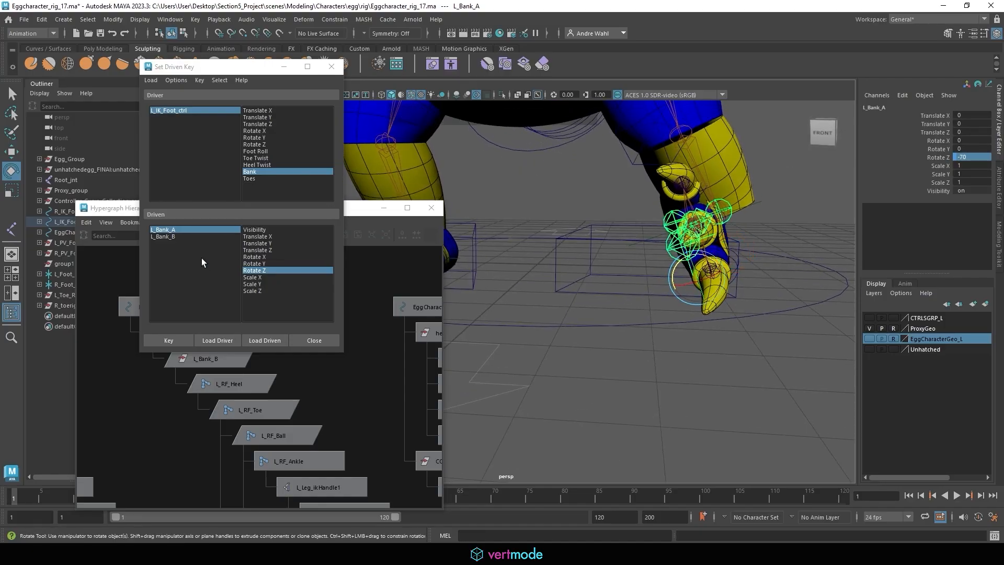
shift+click(165, 238)
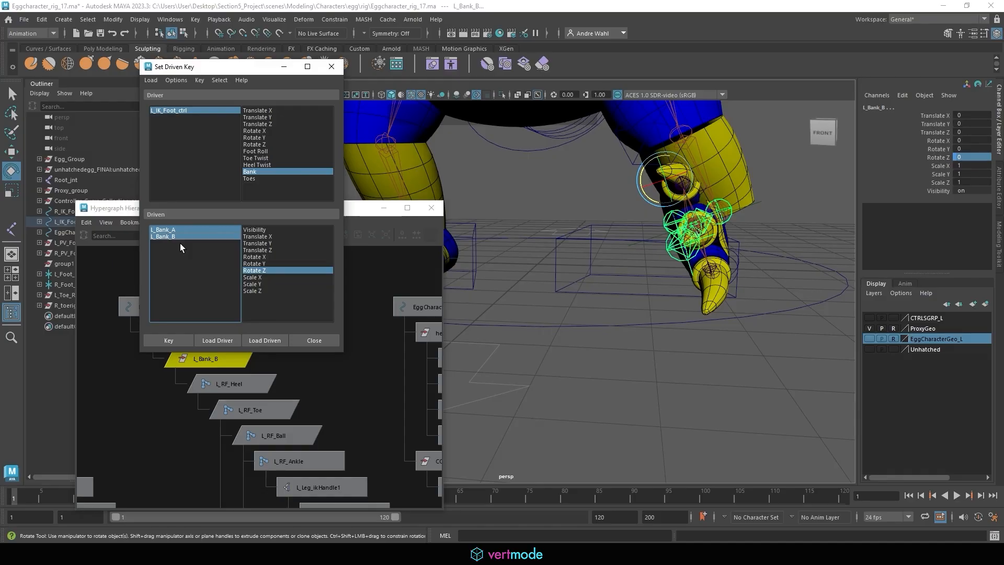
click(177, 340)
Step: Select L_IK_Foot_ctrl and scrub its Bank attribute to -10
alt+drag(687, 285, 657, 290)
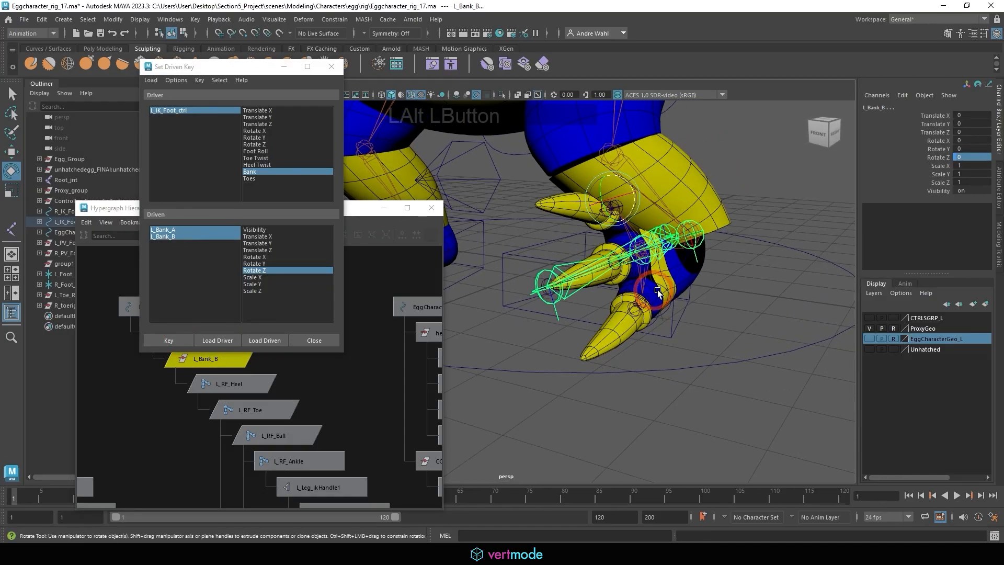
click(670, 332)
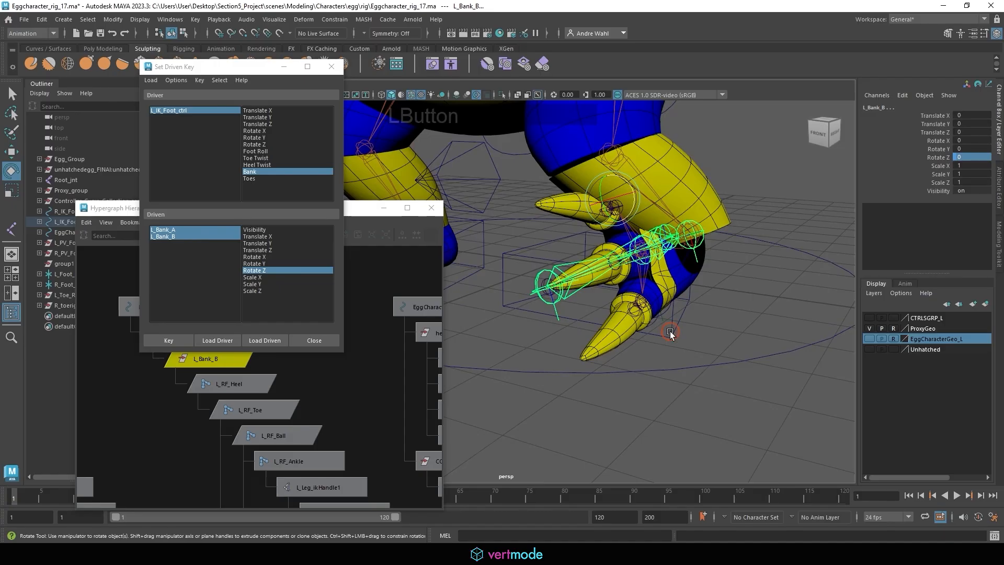
click(941, 190)
middle_drag(528, 212, 494, 212)
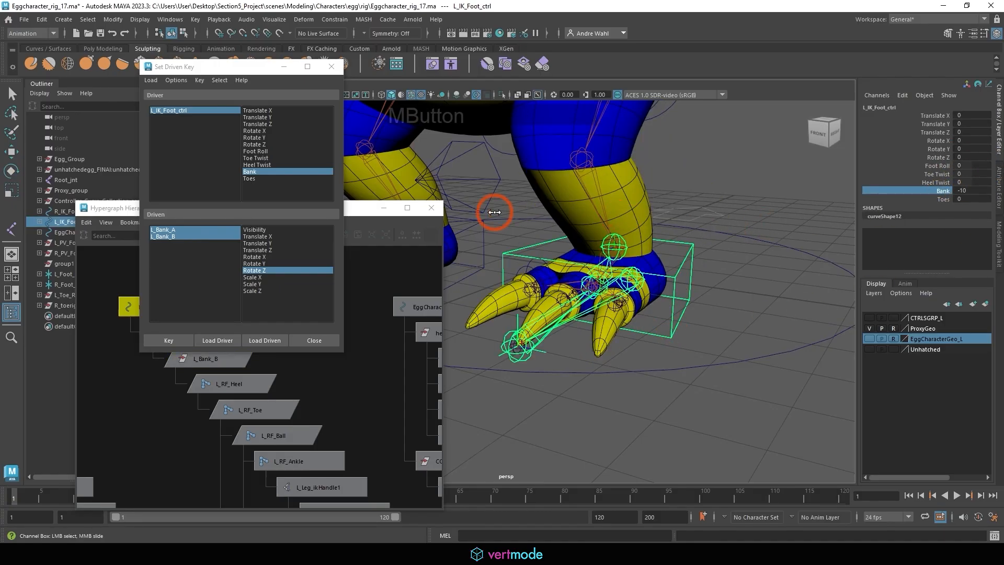
Step: Set Rotate Z of L_Bank_B to 70 and set the negative-Bank driven key on both L_Bank_A and L_Bank_B
click(174, 236)
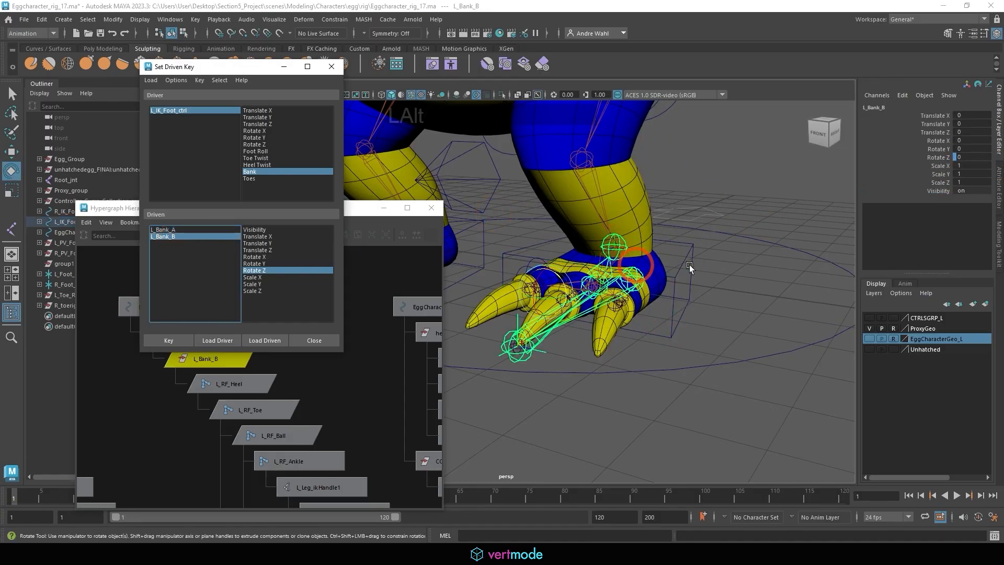
alt+drag(690, 269, 717, 266)
drag(600, 274, 641, 275)
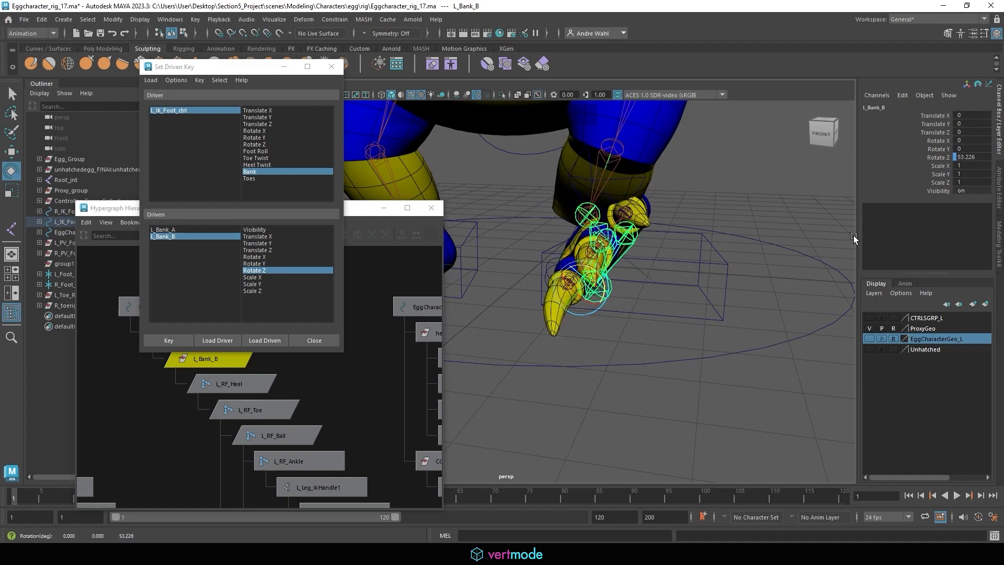
double_click(970, 157)
text(70)
key(KP_Enter)
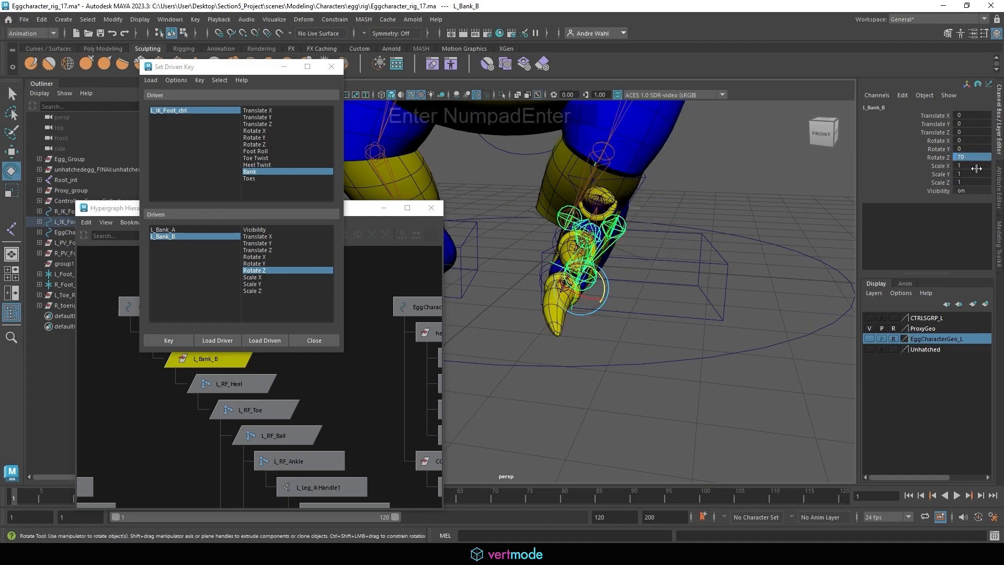
shift+click(194, 229)
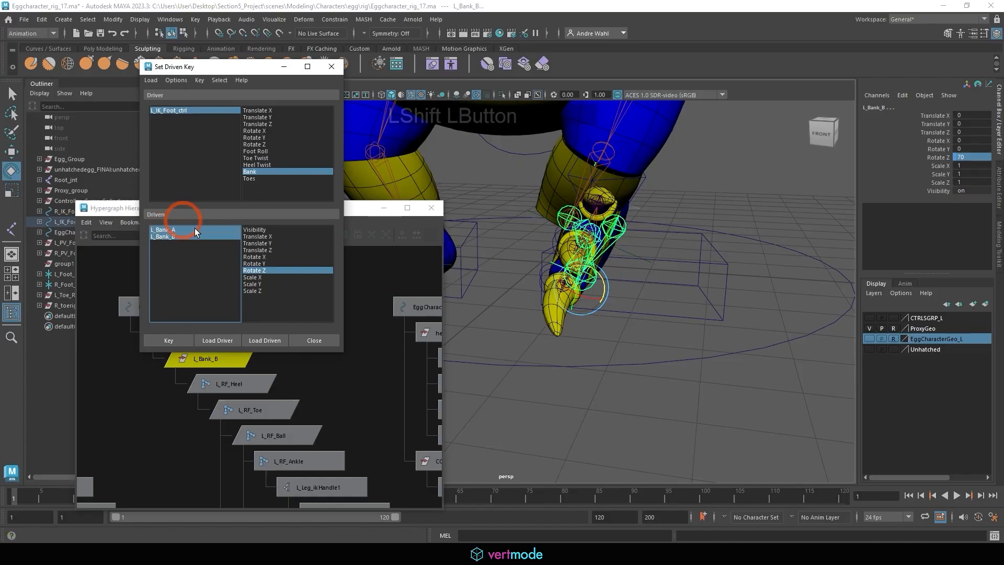
click(169, 339)
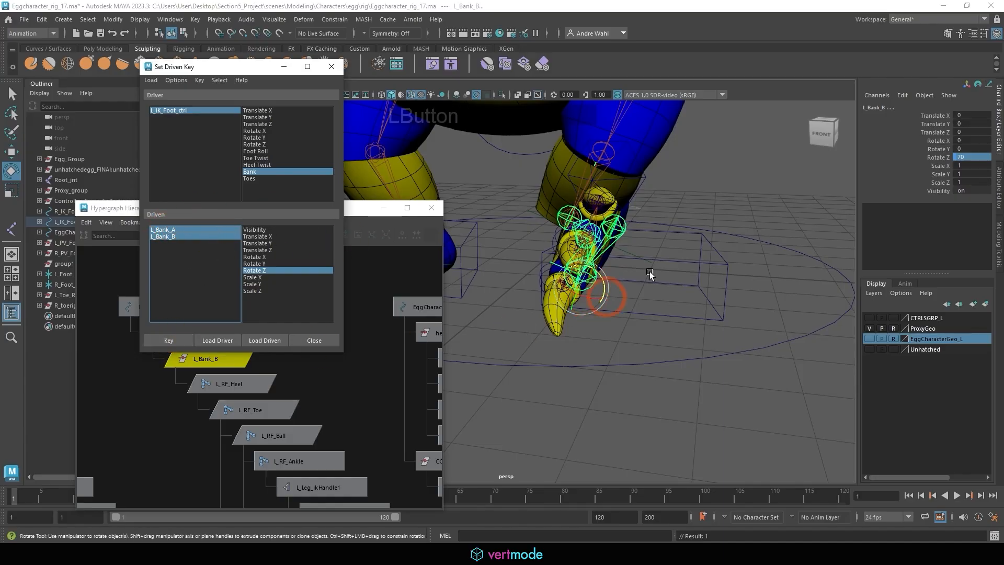
Step: Try scrubbing the Bank and Heel Twist attributes of L_IK_Foot_ctrl, and undo the Heel Twist changes
click(671, 261)
click(935, 191)
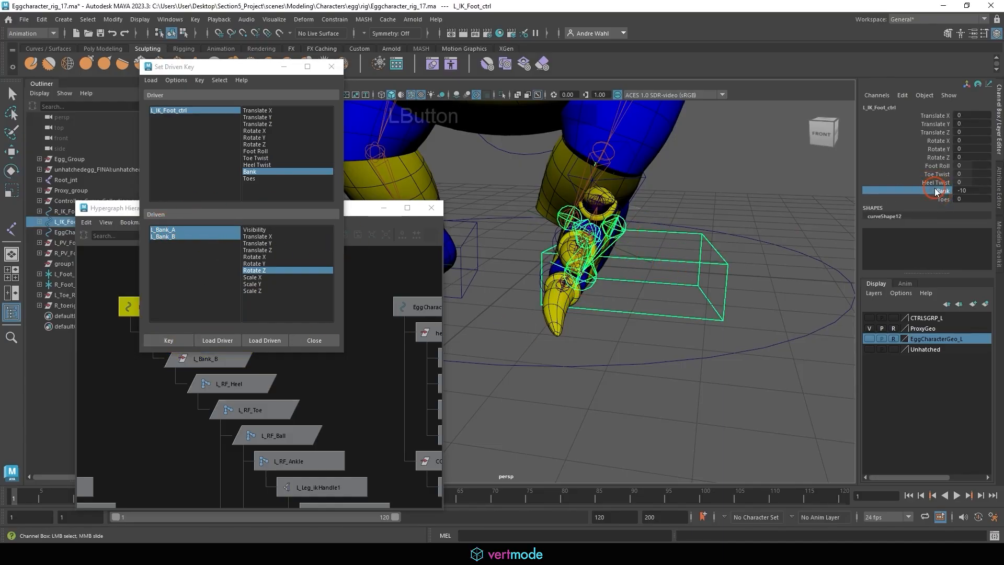
middle_drag(695, 277, 643, 300)
click(935, 183)
mouse_move(732, 241)
middle_down()
mouse_move(758, 241)
mouse_move(706, 240)
mouse_move(736, 240)
middle_up()
key(ctrl+z)
key(ctrl+z)
key(ctrl+z)
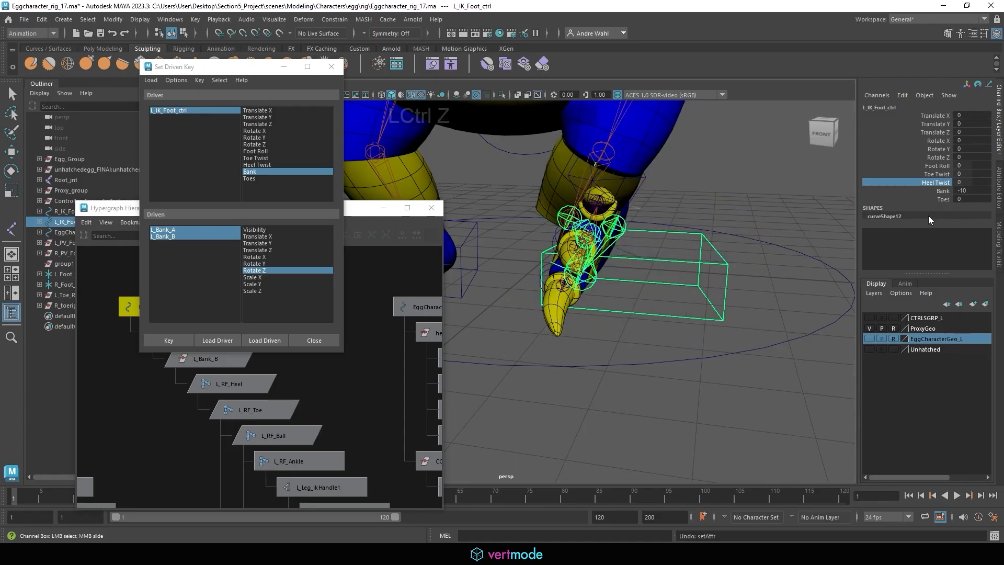
Step: Reset the Bank attribute of L_IK_Foot_ctrl to 0
click(657, 257)
click(980, 192)
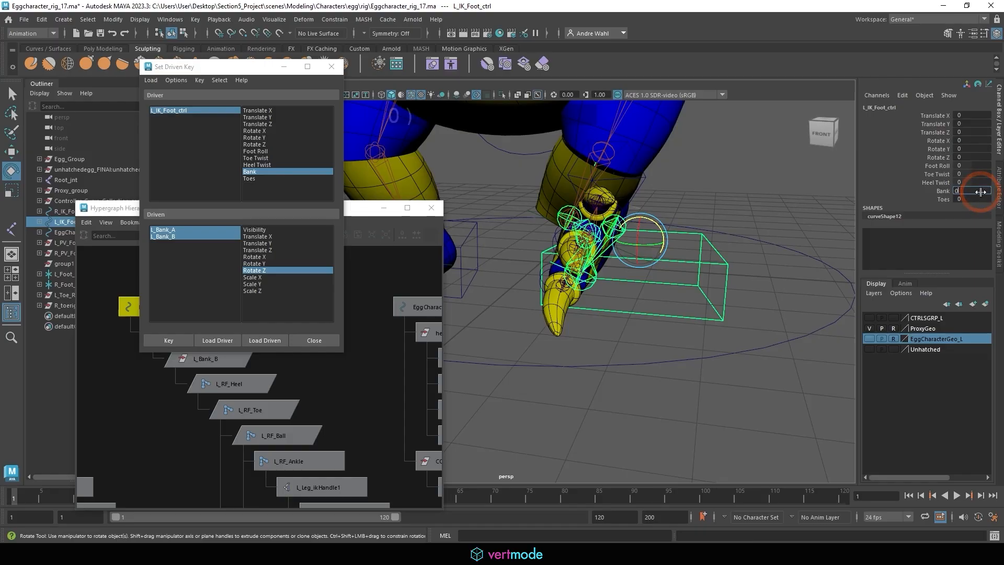
text(0)
key(KP_Enter)
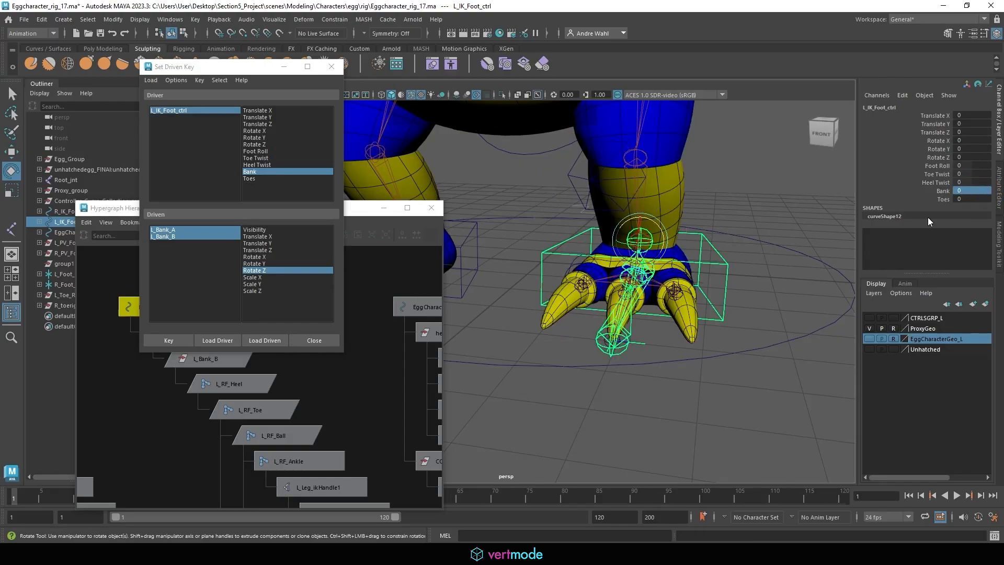
Step: Scrub the left foot's Bank to -10 and check the Rotate Z channels of L_Bank_A and L_Bank_B
click(940, 191)
middle_drag(940, 190, 251, 237)
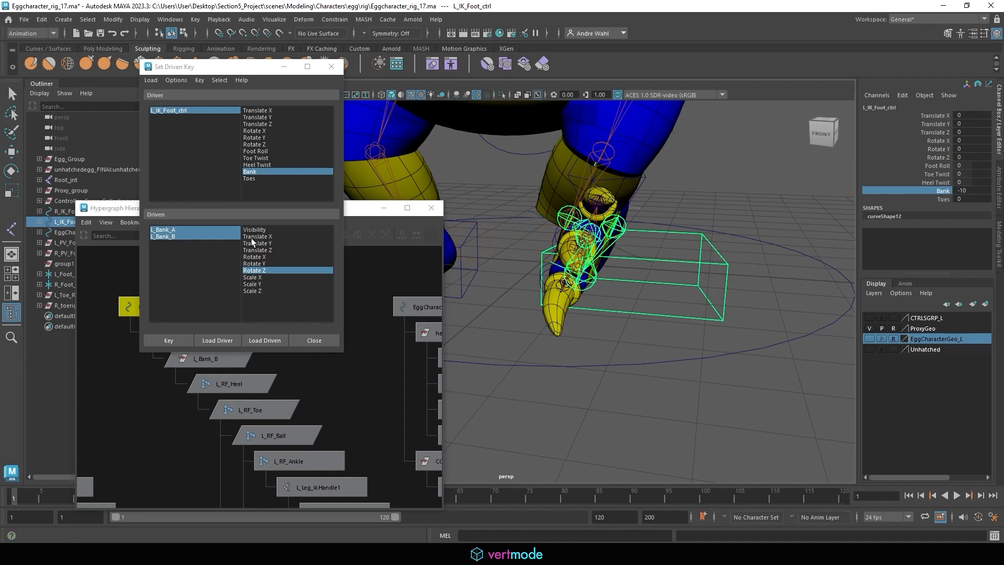
click(187, 233)
click(175, 231)
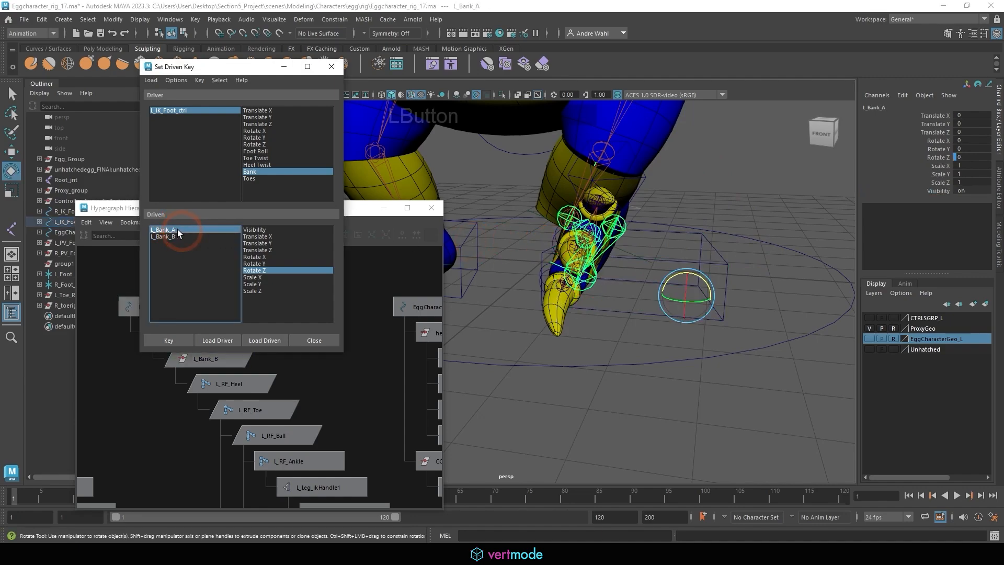
click(178, 235)
alt+middle_drag(593, 235, 602, 237)
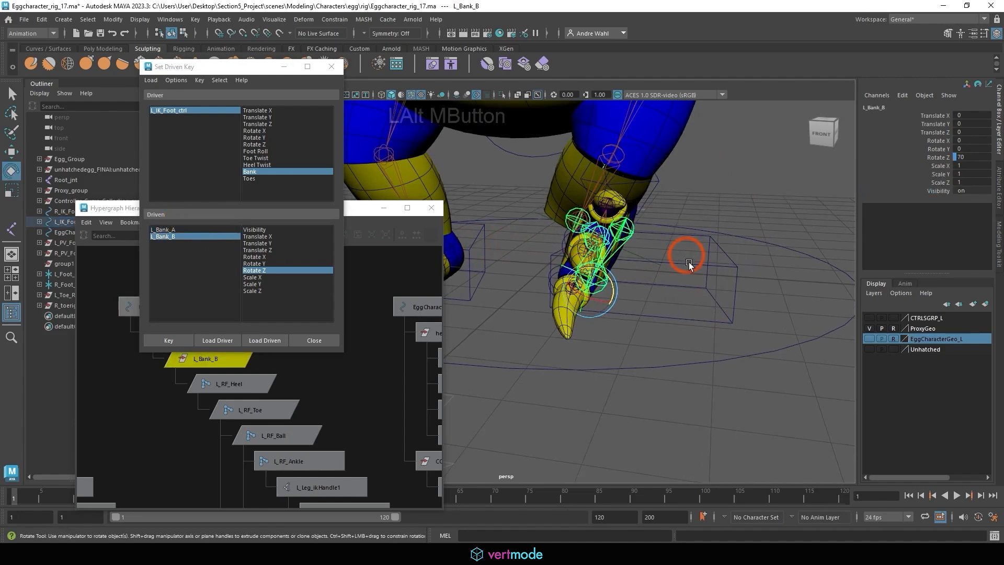
Step: Select L_IK_Foot_ctrl and scrub its Bank attribute to 10
drag(688, 262, 739, 267)
click(940, 193)
middle_drag(715, 219, 751, 278)
alt+right_drag(752, 278, 576, 239)
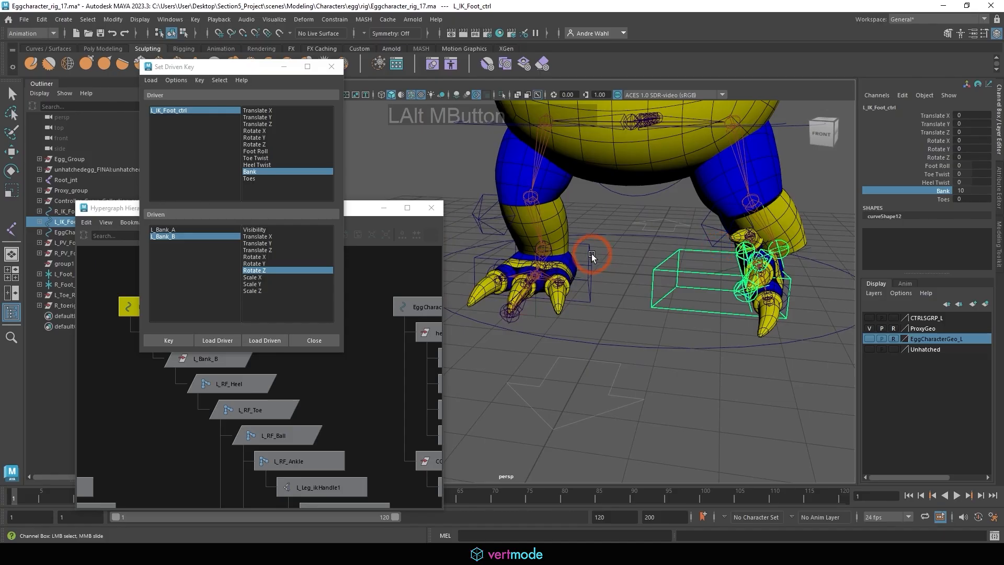
Step: Load R_IK_Foot_ctrl as the driver for the driven keys and choose its Bank attribute
key(e)
click(590, 252)
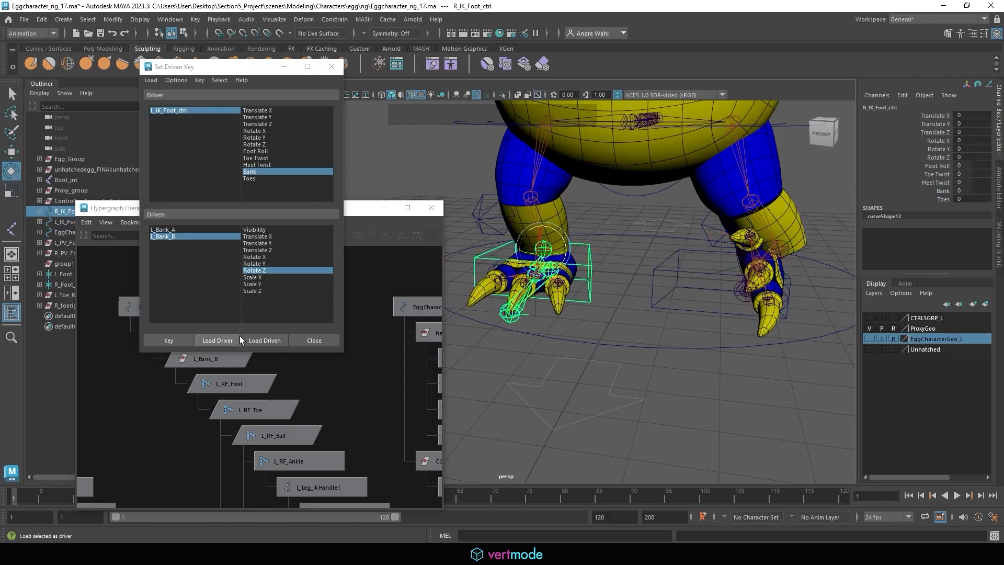
click(227, 339)
click(265, 171)
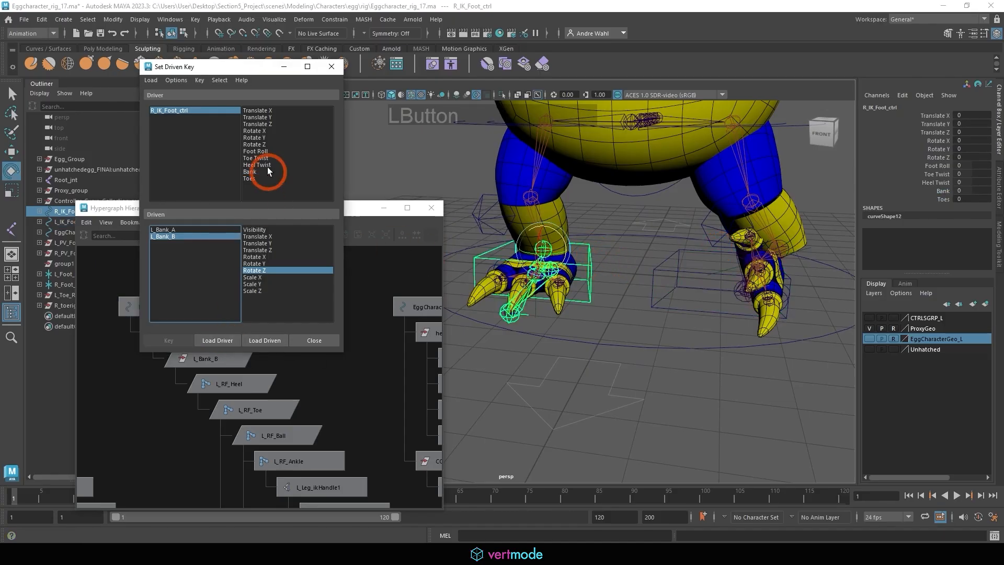
Step: Find R_Bank_A and R_Bank_B in the Hypergraph hierarchy through R_RF_Heel, and load both groups as driven objects
alt+drag(638, 270, 529, 270)
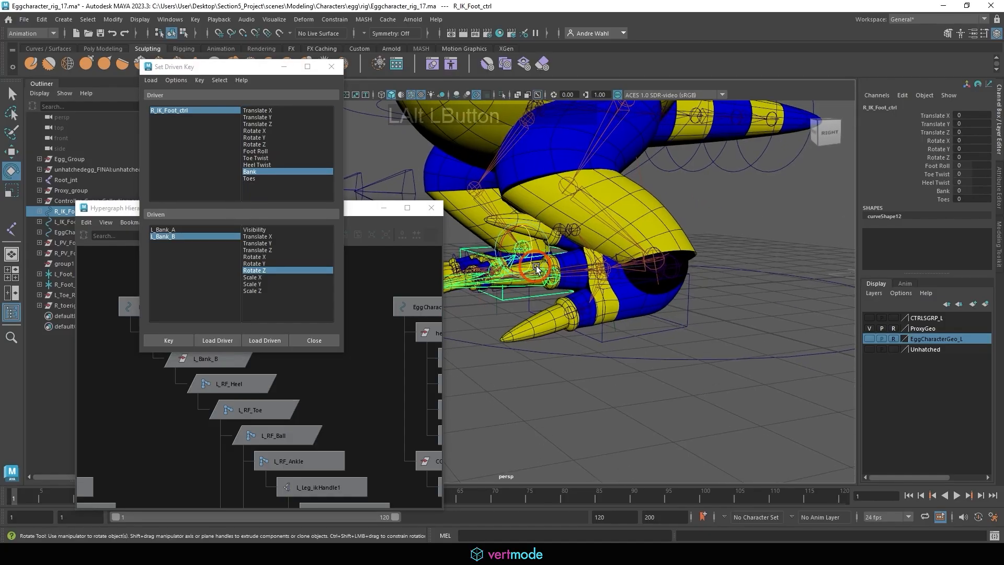
alt+right_drag(529, 270, 582, 286)
alt+drag(583, 287, 591, 279)
click(593, 263)
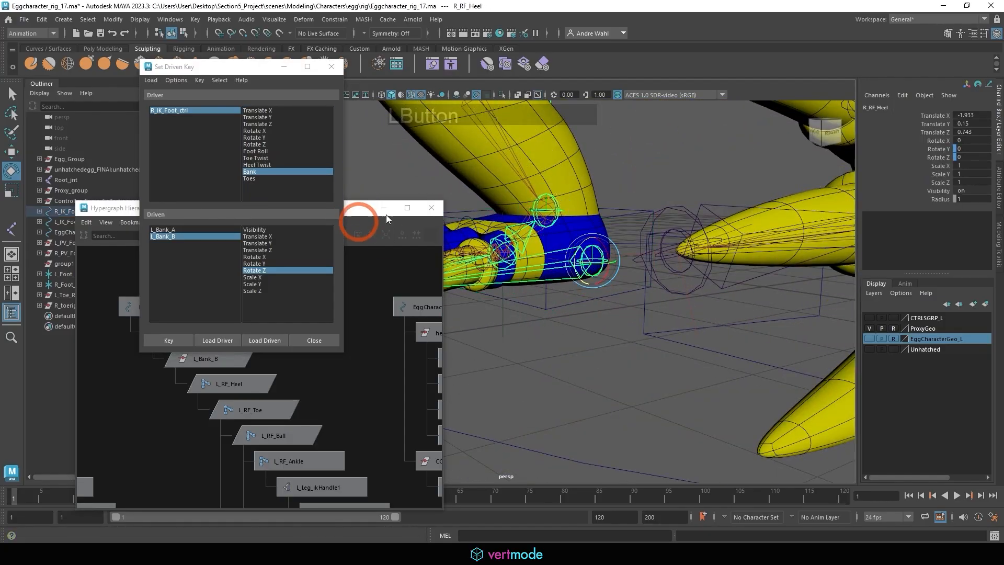
drag(359, 213, 354, 114)
alt+right_drag(352, 201, 235, 203)
click(231, 215)
click(224, 179)
shift+click(292, 233)
click(255, 63)
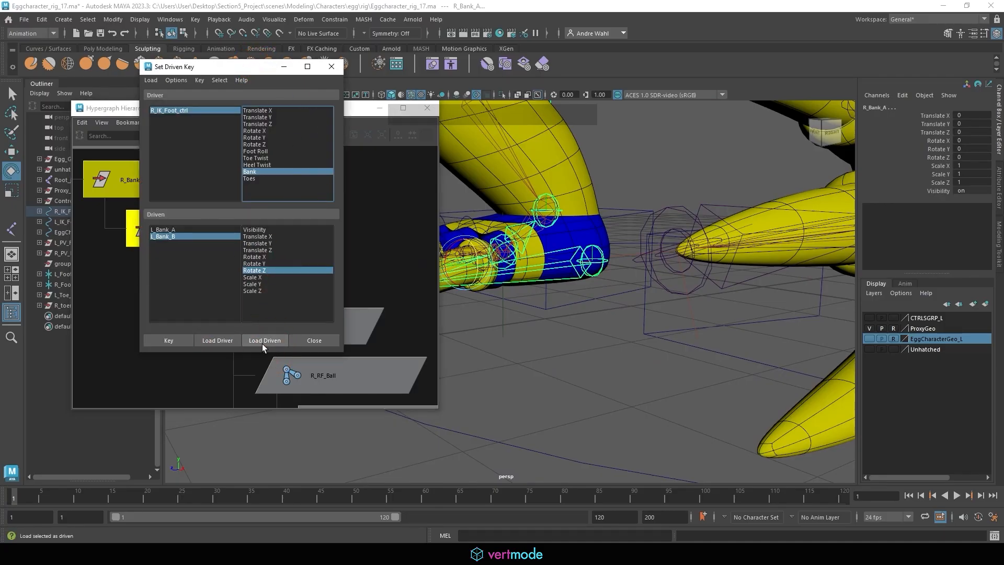
click(262, 340)
Step: Set the neutral driven key on Rotate Z of both R_Bank_A and R_Bank_B with Bank at 0
click(164, 230)
shift+click(171, 238)
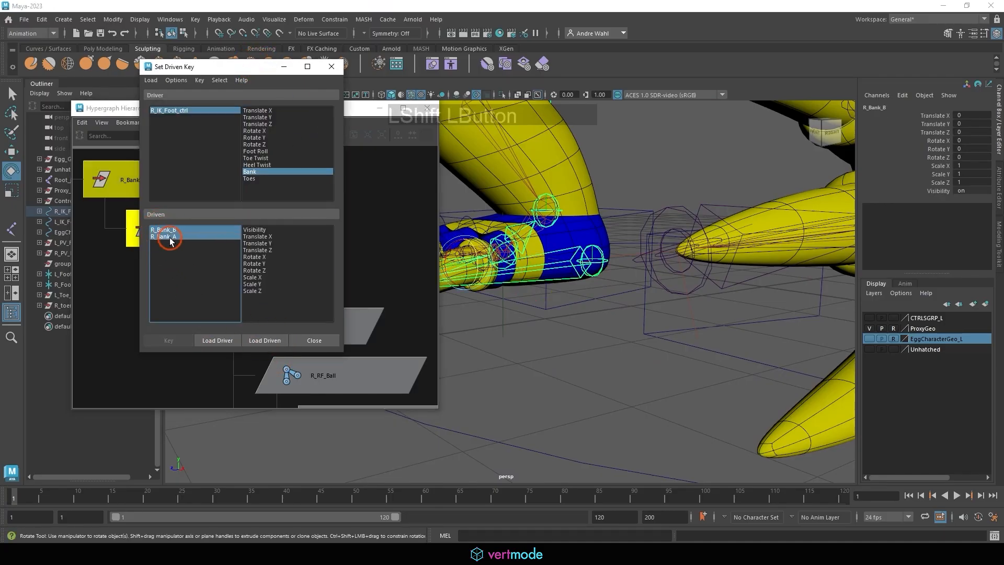
click(272, 270)
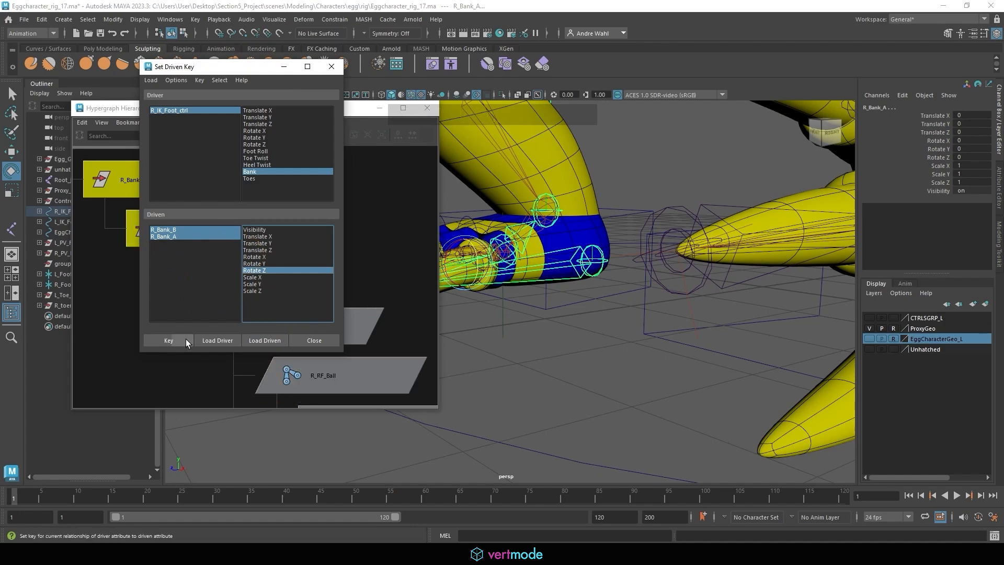
click(175, 338)
Step: Select R_IK_Foot_ctrl and scrub its Bank attribute to 10
alt+drag(742, 340, 658, 263)
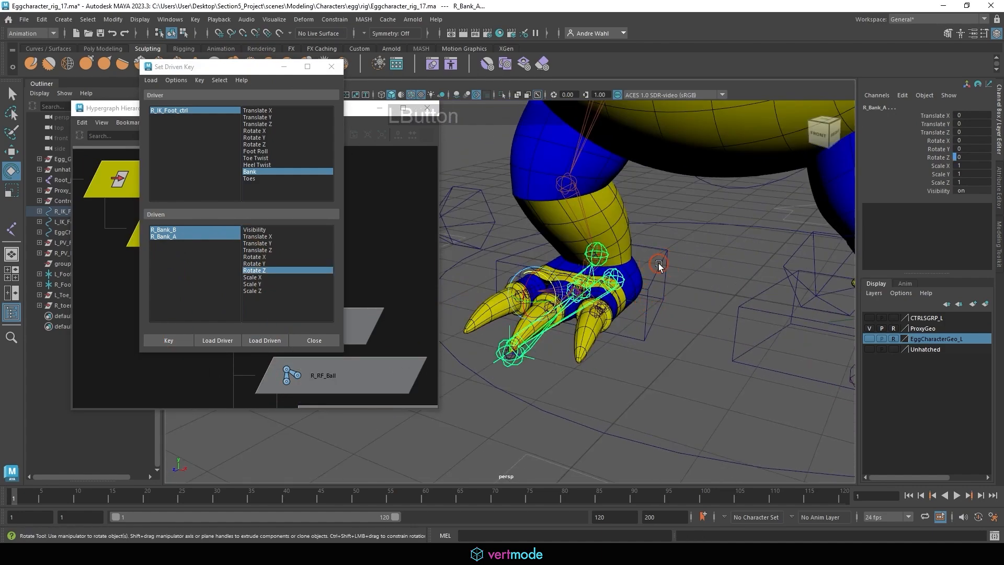
click(658, 262)
click(941, 190)
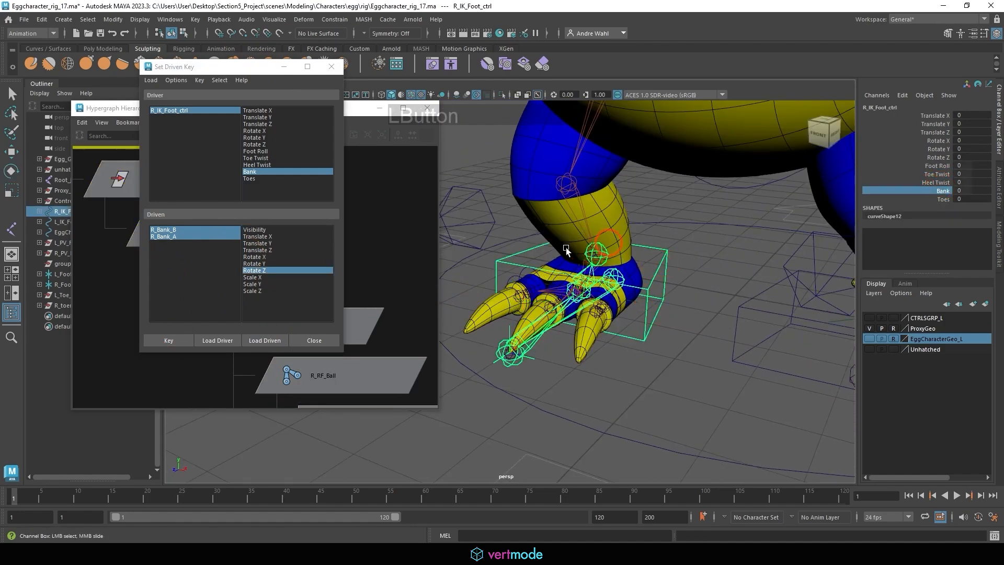
middle_drag(566, 247, 805, 253)
alt+middle_drag(608, 278, 539, 237)
alt+drag(522, 277, 566, 246)
alt+middle_drag(543, 245, 615, 304)
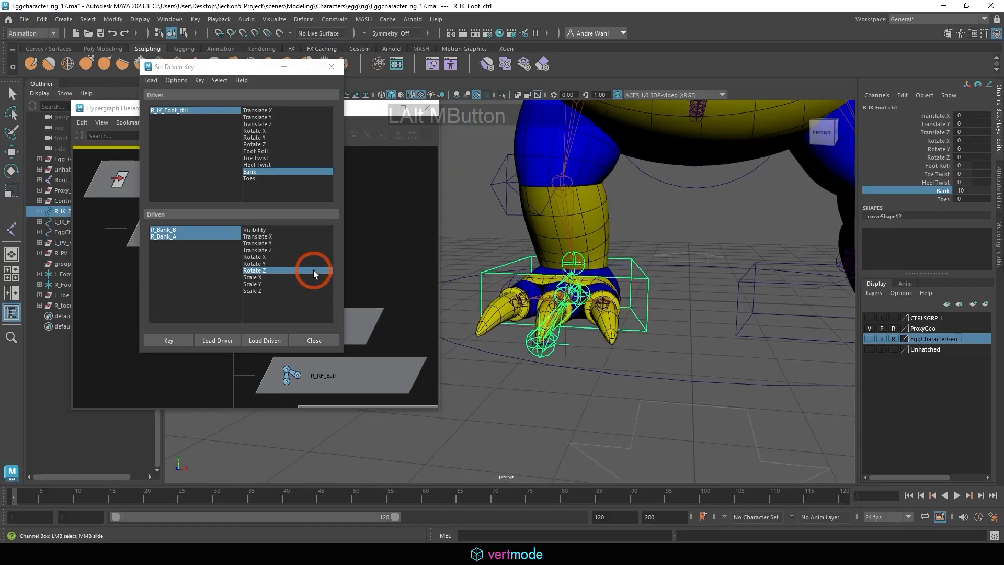
Step: Set Rotate Z of R_Bank_A to 70 and set the positive-Bank driven key on both R_Bank_A and R_Bank_B
click(168, 237)
alt+drag(593, 306, 599, 306)
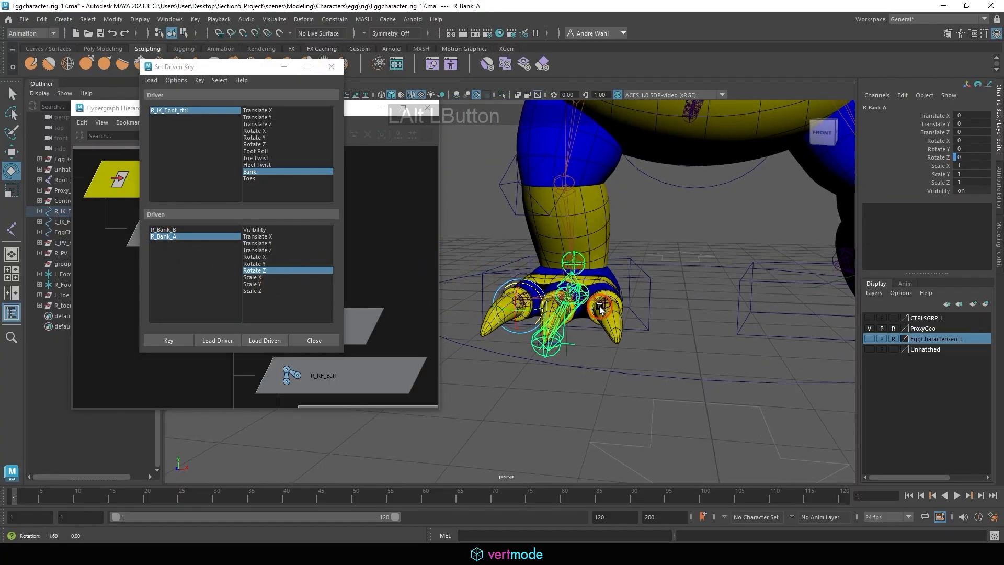
drag(527, 286, 504, 289)
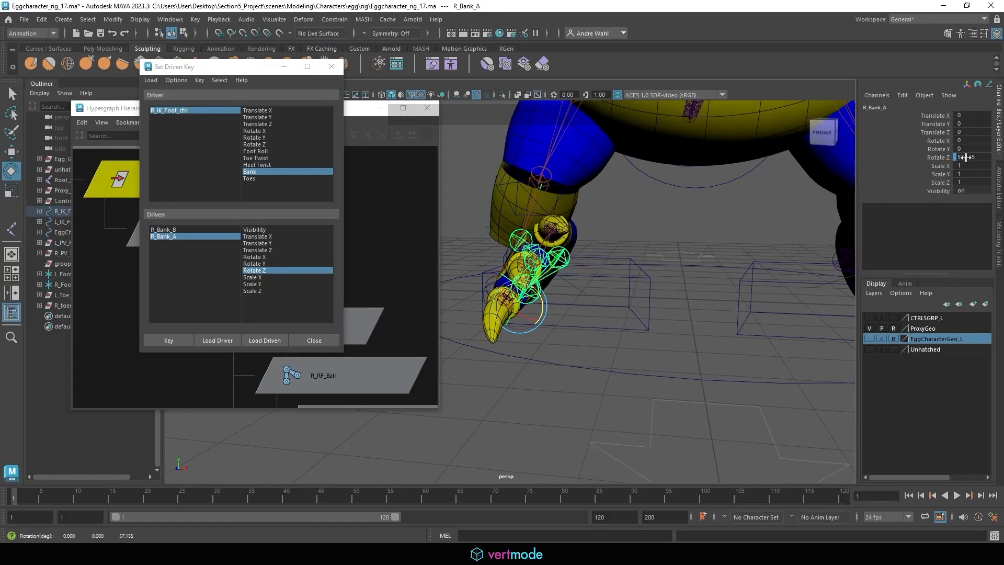
double_click(965, 157)
text(70)
key(KP_Enter)
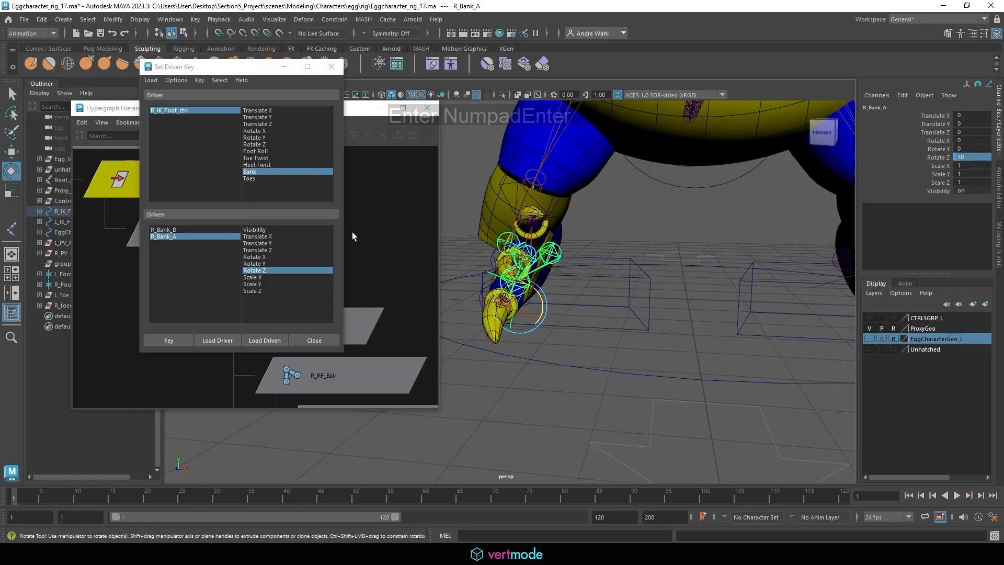
shift+click(163, 229)
click(169, 341)
Step: Select R_IK_Foot_ctrl and L_IK_Foot_ctrl together and scrub their Bank attribute to -10
alt+right_drag(695, 259, 674, 256)
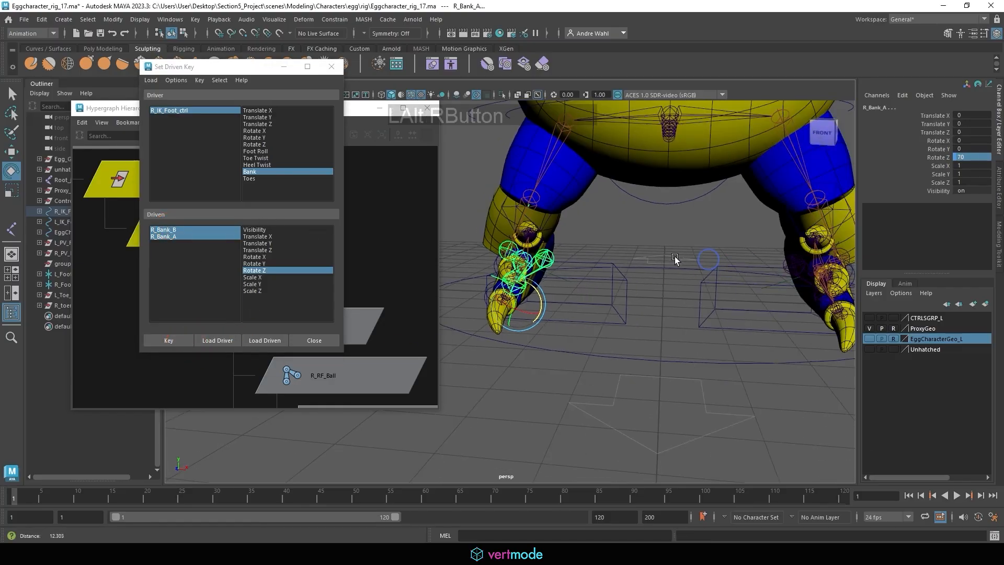
click(663, 289)
click(599, 283)
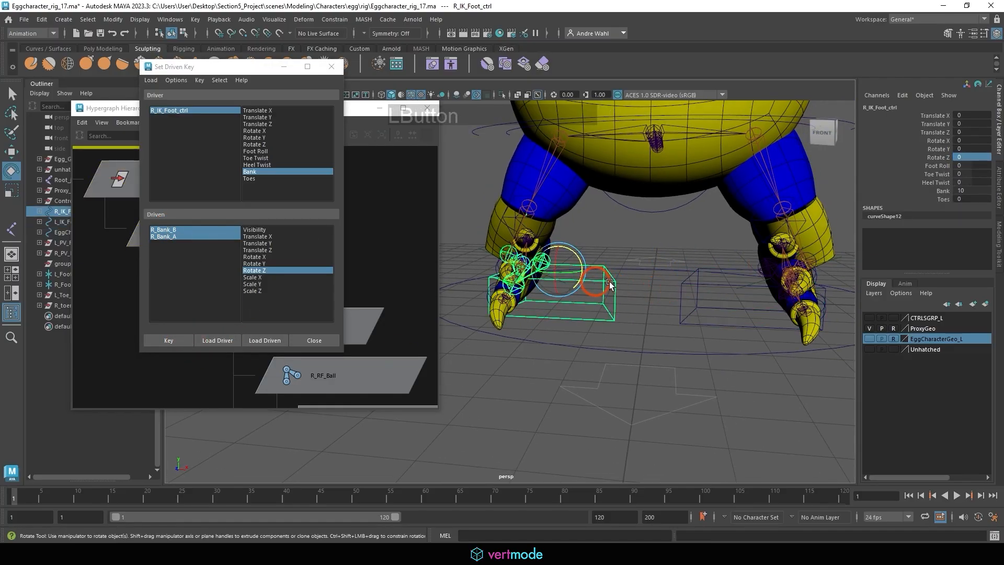
shift+click(684, 282)
click(941, 191)
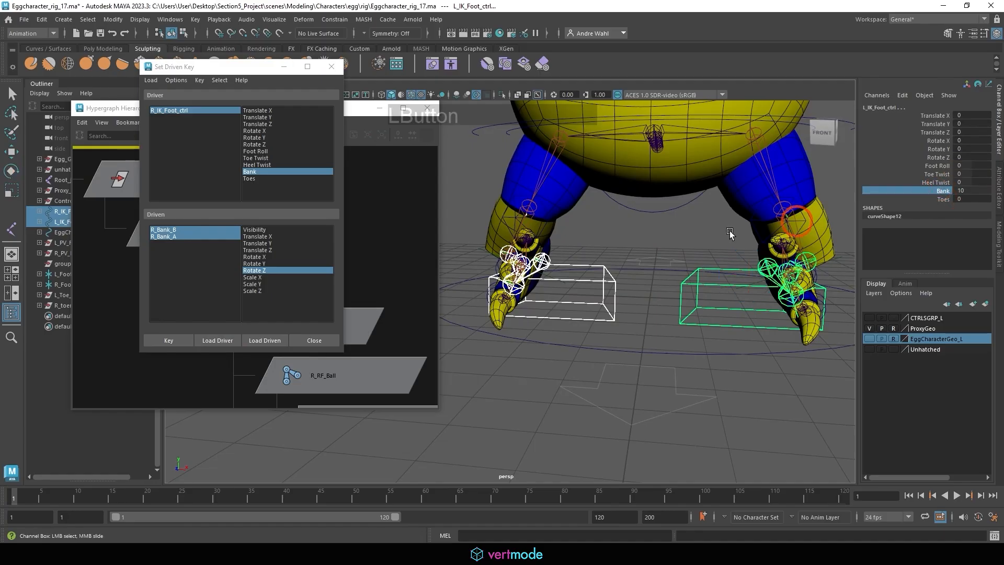
middle_drag(575, 230, 569, 231)
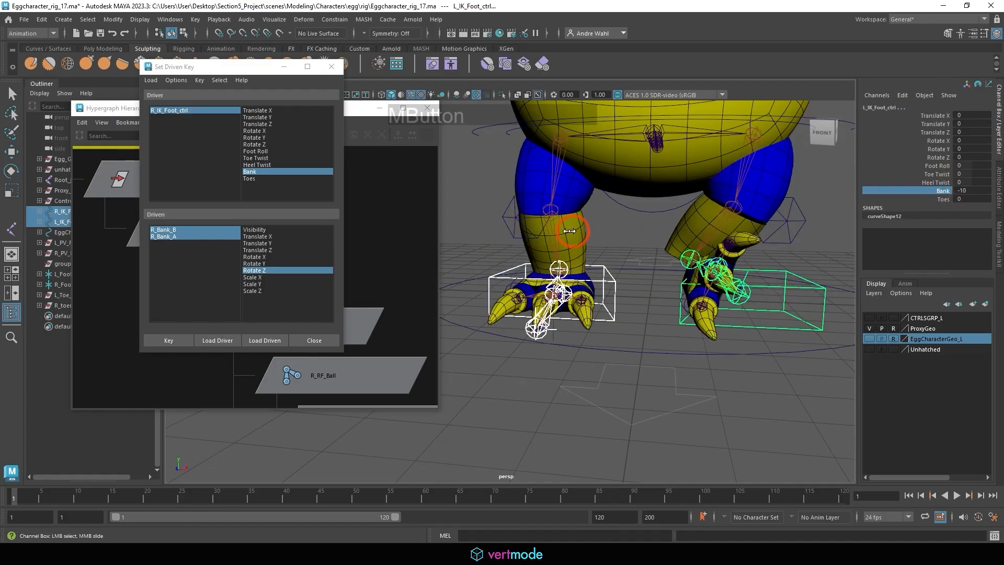
Step: Set Rotate Z of R_Bank_B to -70 and set the negative-Bank driven key on both R_Bank_B and R_Bank_A
key(e)
click(604, 283)
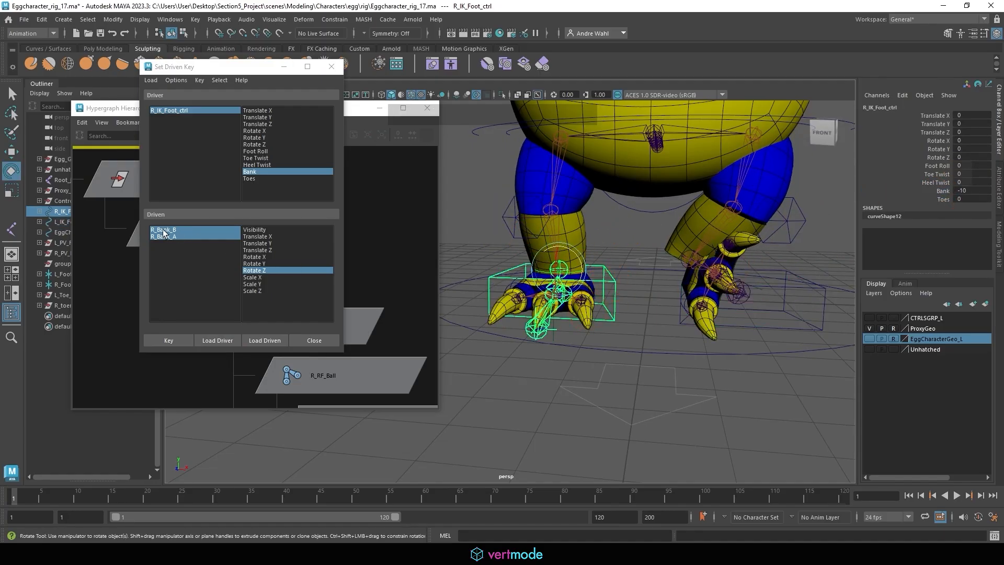
click(166, 231)
drag(622, 292, 653, 305)
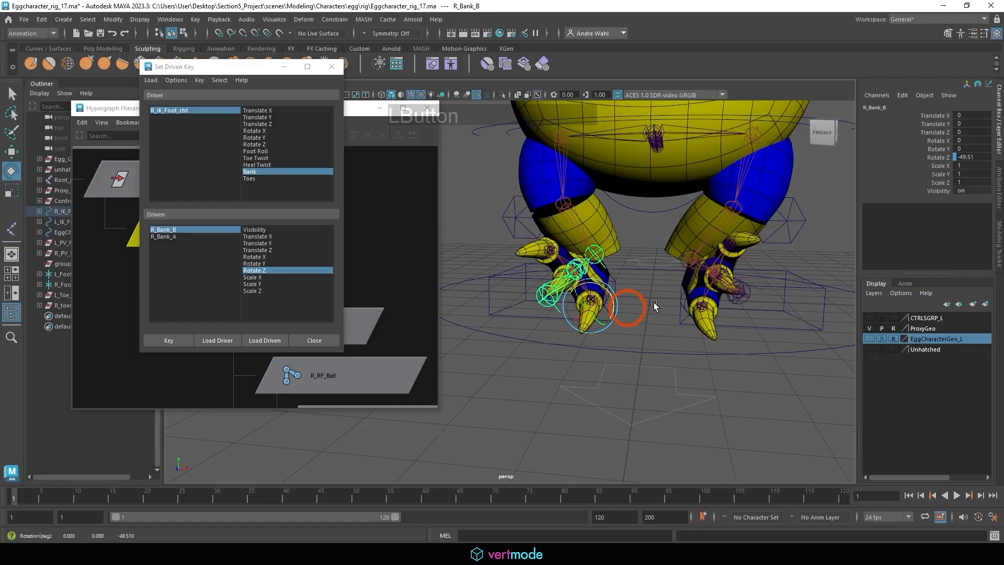
click(965, 157)
text(-)
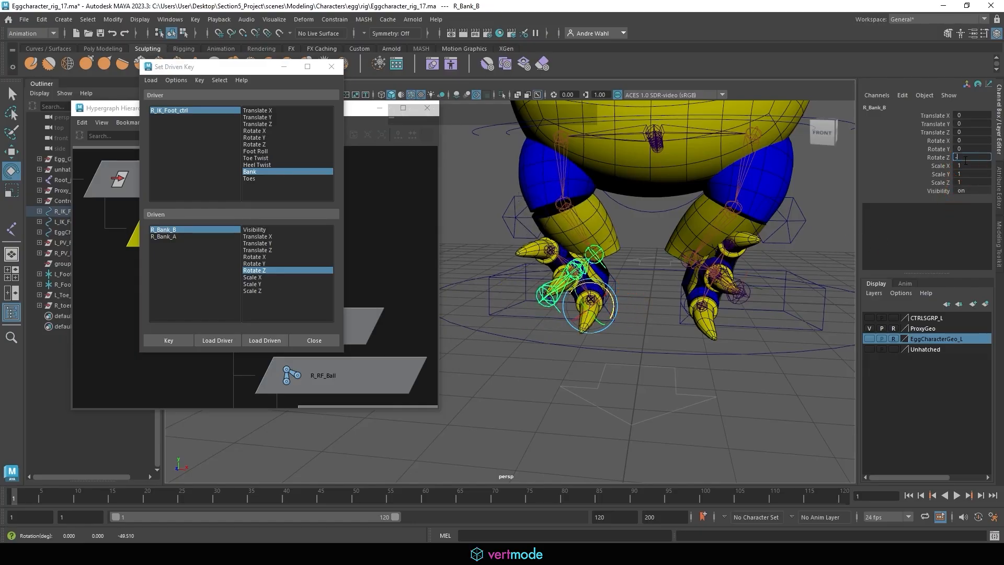
text(70)
key(KP_Enter)
shift+click(164, 236)
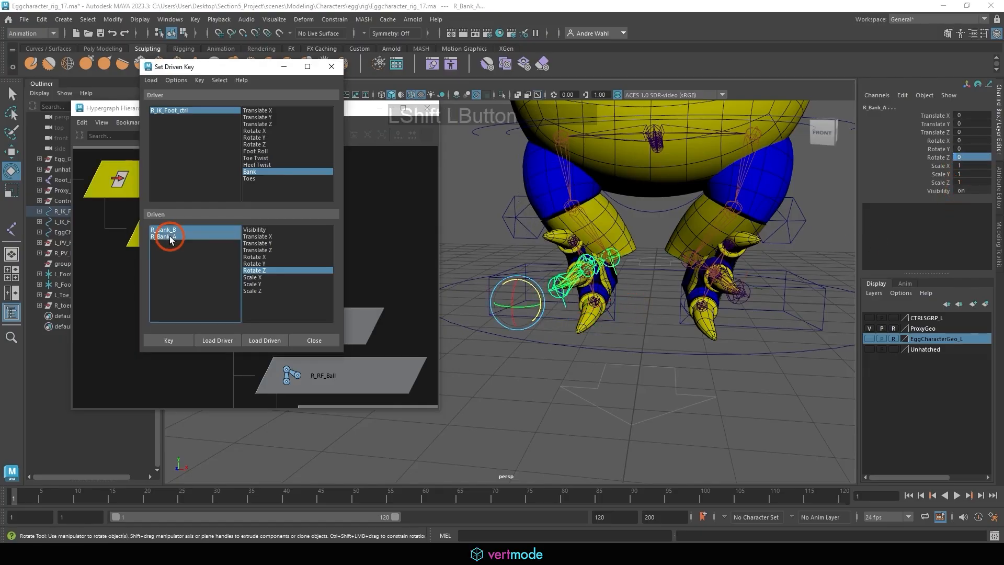
click(150, 341)
click(612, 315)
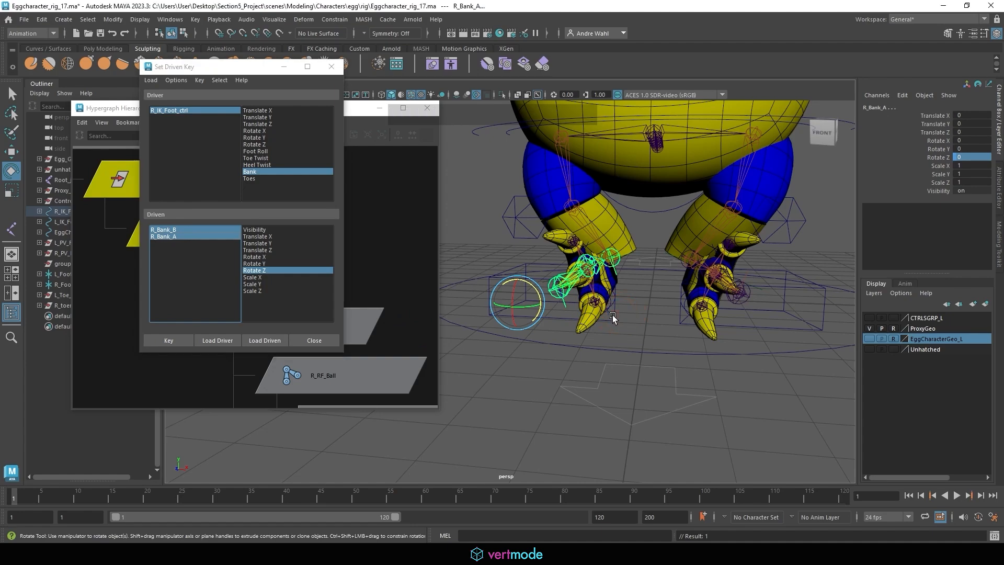
Step: Select R_IK_Foot_ctrl and L_IK_Foot_ctrl together and scrub their Bank attribute to -4.5
shift+click(780, 331)
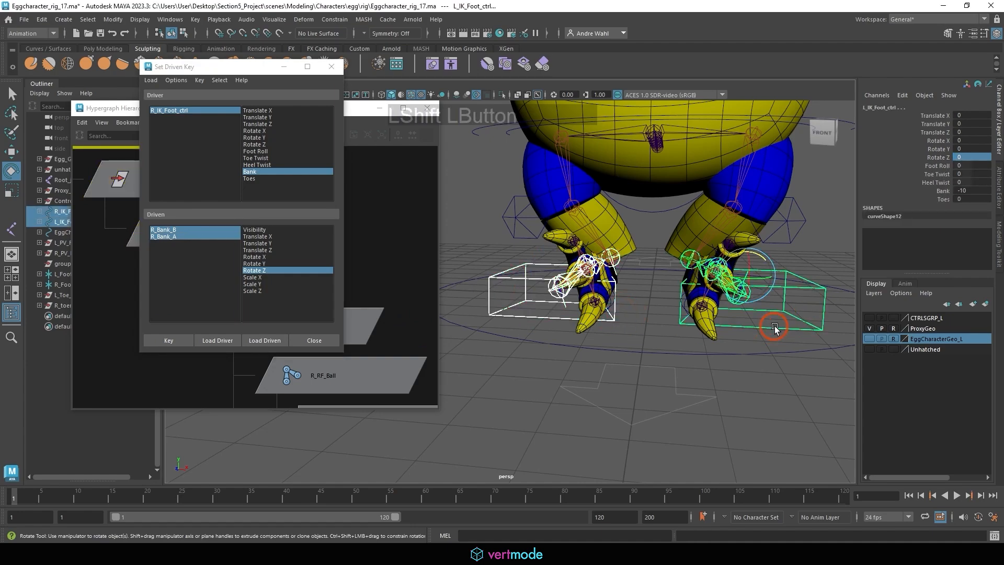
click(944, 190)
middle_drag(508, 302, 555, 409)
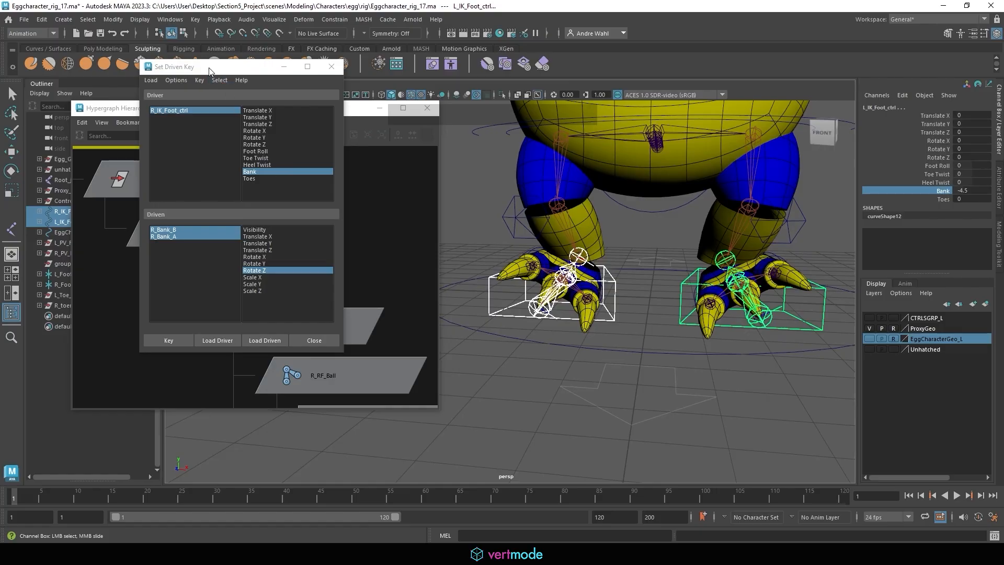
Step: Uncover the Hypergraph Hierarchy and select R_Bank_A, R_Bank_B, L_Bank_A and L_Bank_B together in it
drag(208, 72, 622, 121)
alt+right_drag(352, 206, 186, 175)
alt+middle_drag(246, 211, 269, 234)
scroll(289, 227, down, 5)
alt+right_drag(269, 234, 394, 305)
alt+middle_drag(363, 304, 332, 334)
alt+right_drag(314, 335, 352, 347)
alt+middle_drag(334, 338, 297, 330)
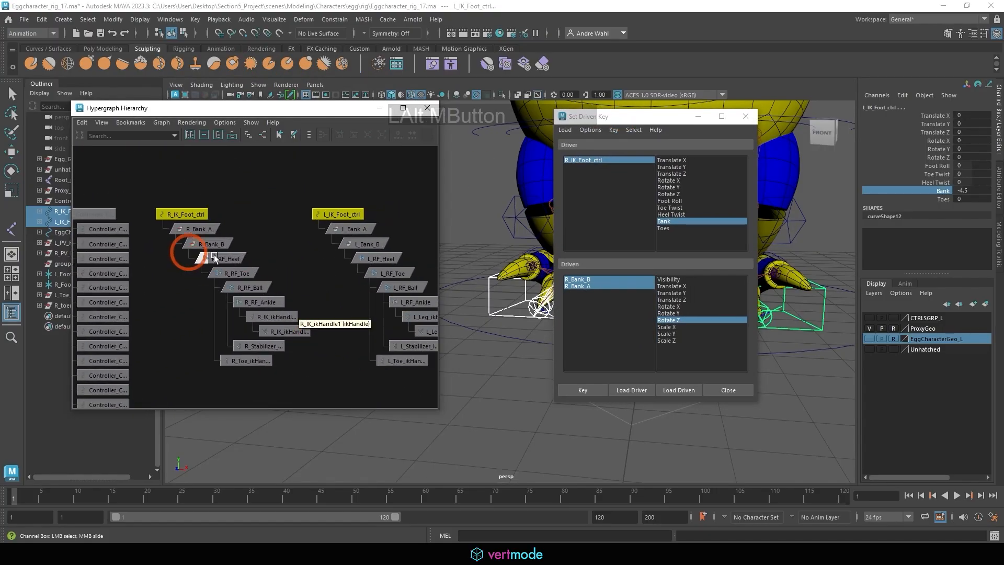
drag(153, 247, 400, 225)
key(e)
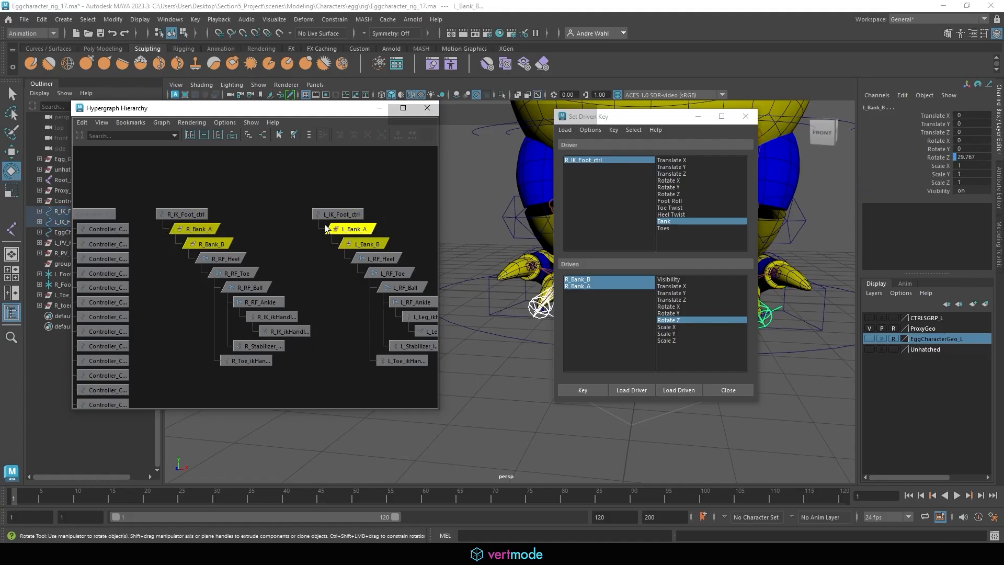
Step: Give all driven keys of the four Bank groups linear tangents in the Graph Editor and close the Graph Editor and Set Driven Key windows
click(170, 19)
mouse_move(204, 72)
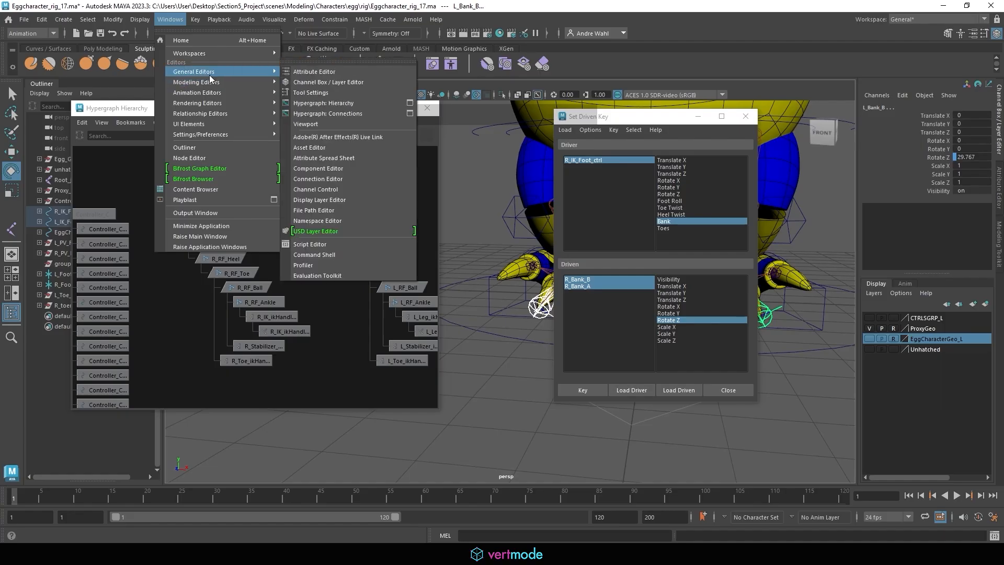
mouse_move(220, 93)
click(343, 98)
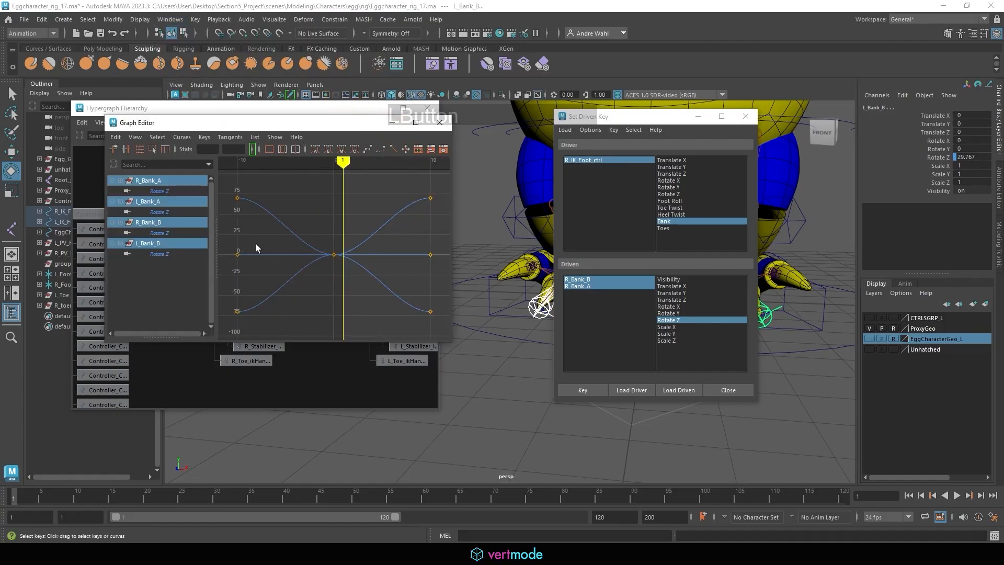
click(257, 253)
drag(271, 312, 433, 181)
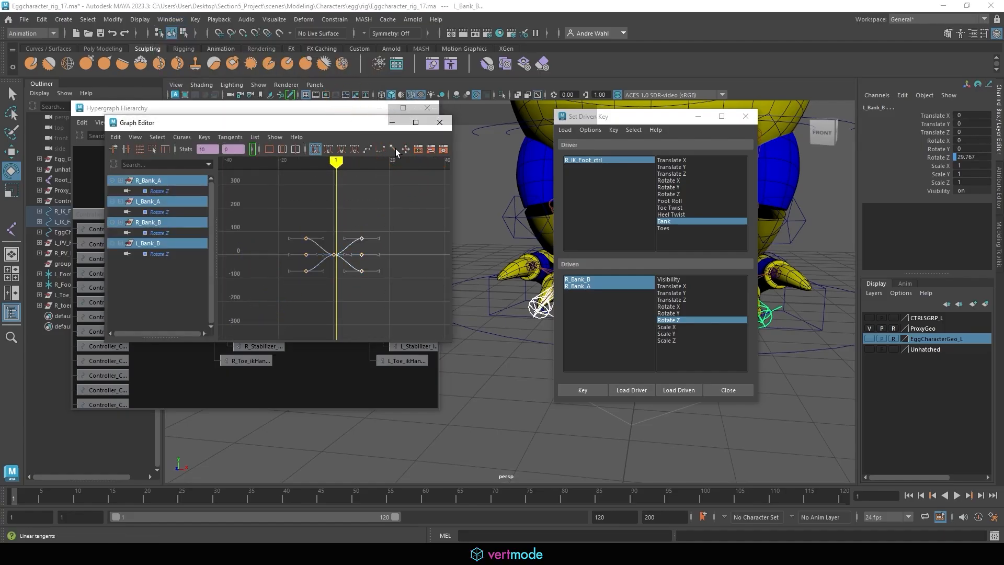
click(745, 116)
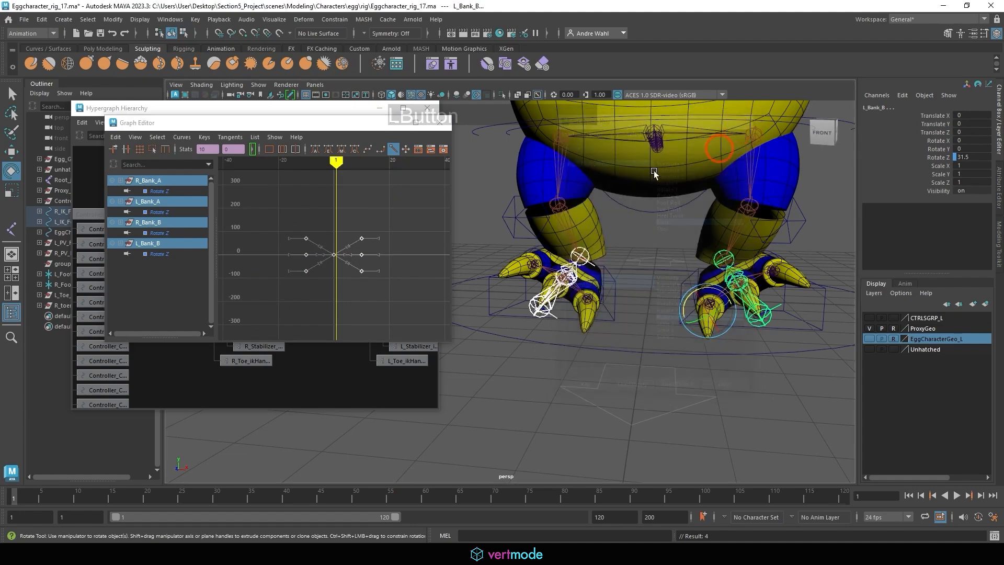
click(445, 128)
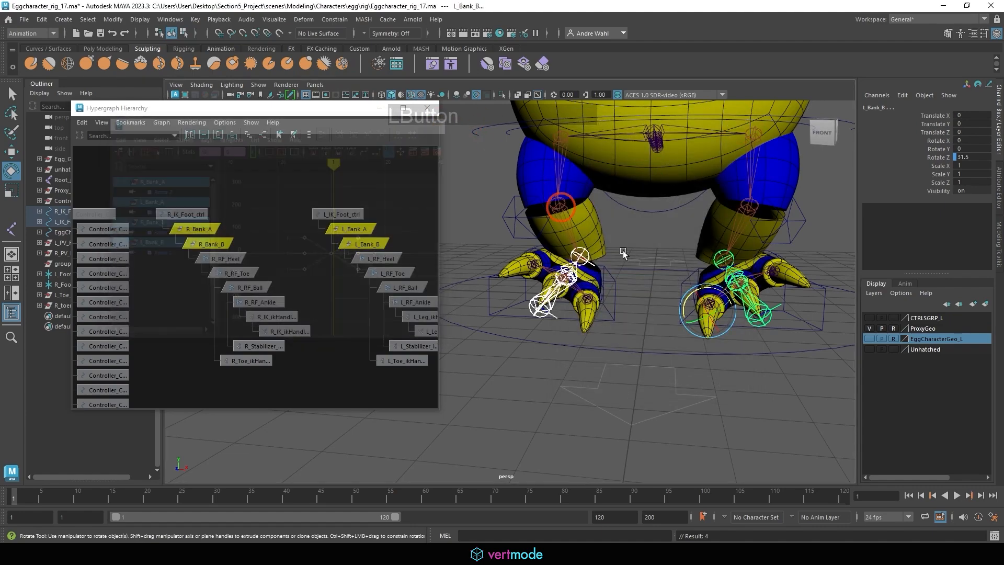
Step: Select L_IK_Foot_ctrl and R_IK_Foot_ctrl together and set their Bank attribute to 0
click(680, 305)
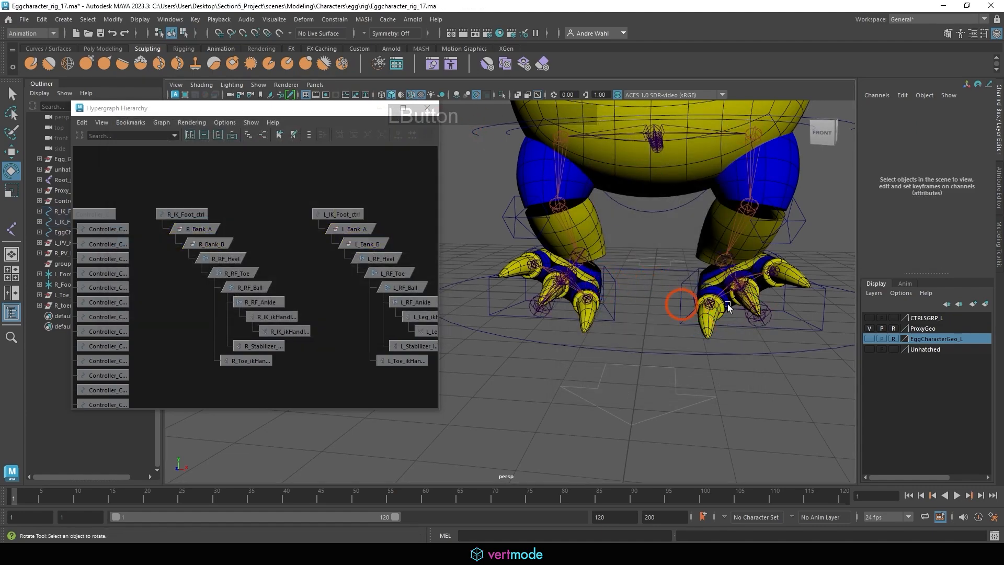
click(798, 290)
shift+click(611, 281)
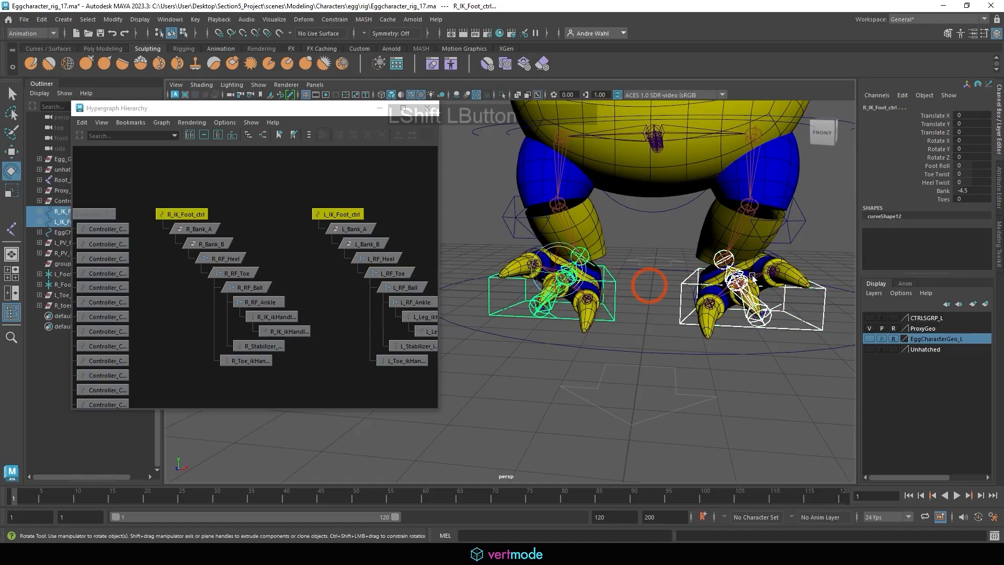
click(973, 190)
text(0)
key(Return)
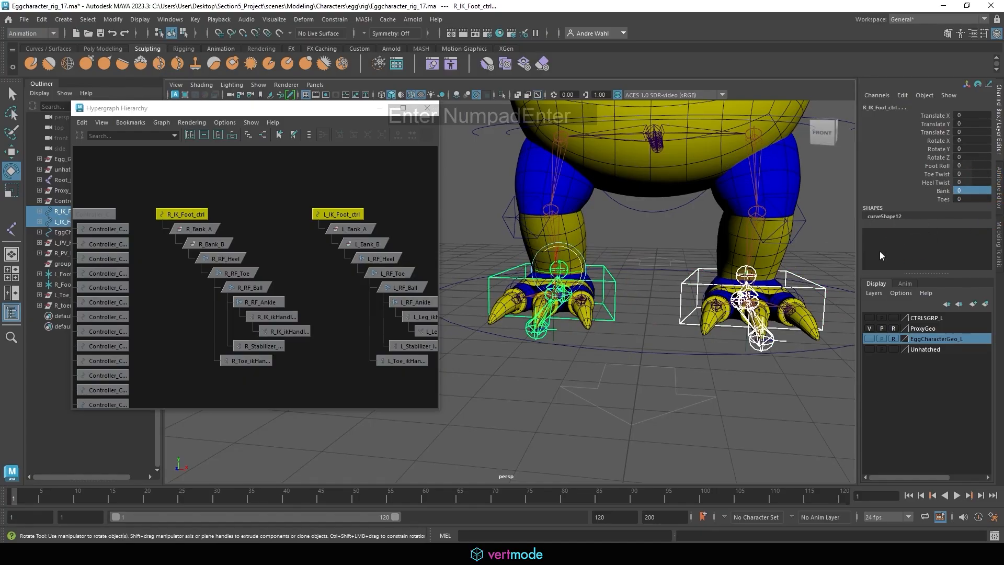
Step: Clear the selection, inspect the feet from the side and close the Hypergraph Hierarchy window
click(800, 388)
alt+drag(784, 388, 625, 363)
alt+right_drag(625, 363, 614, 361)
alt+middle_drag(613, 362, 680, 290)
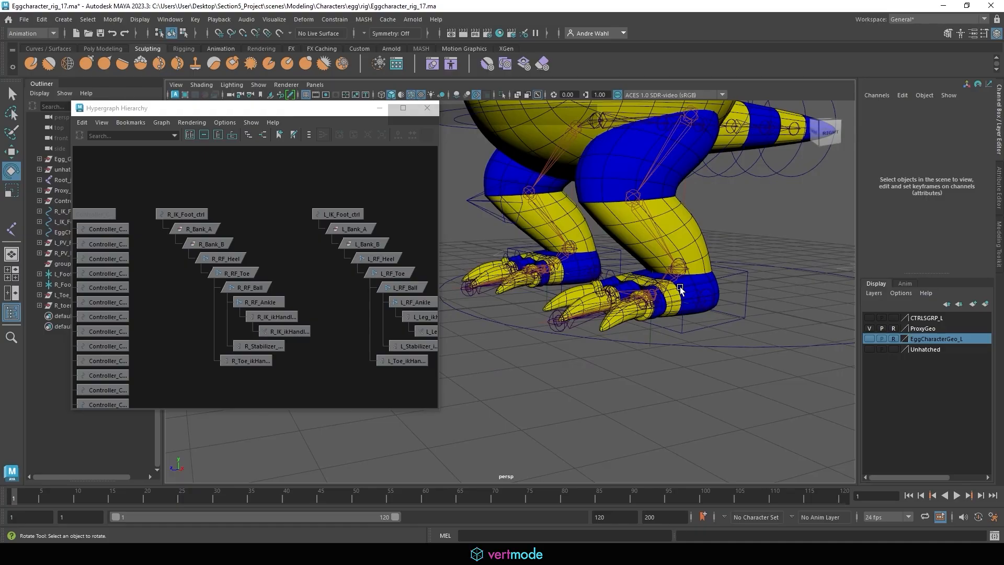
drag(327, 112, 295, 106)
click(394, 103)
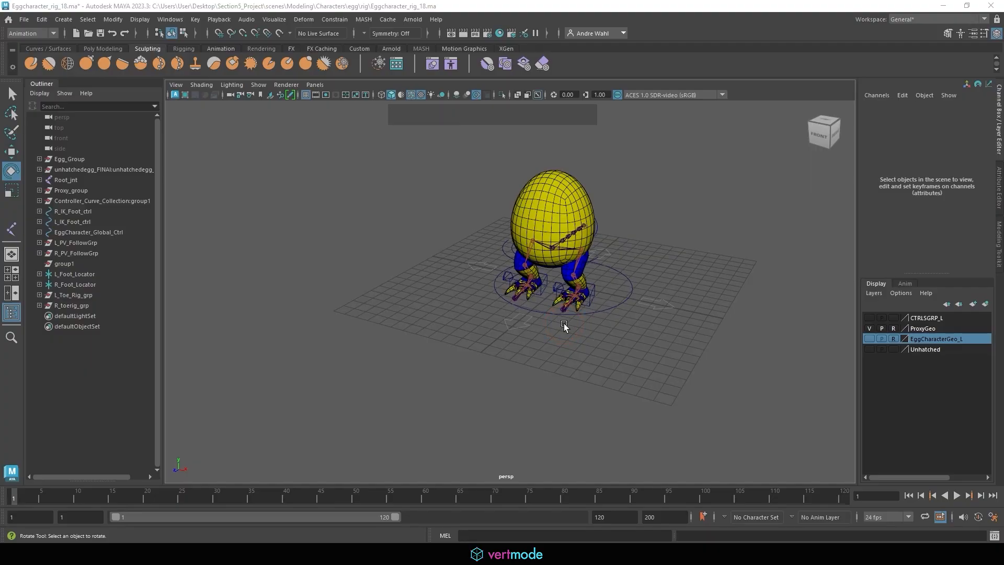
Step: Create a polygon cube and move it about 16.5 units along Z, in front of the character
click(63, 19)
mouse_move(102, 59)
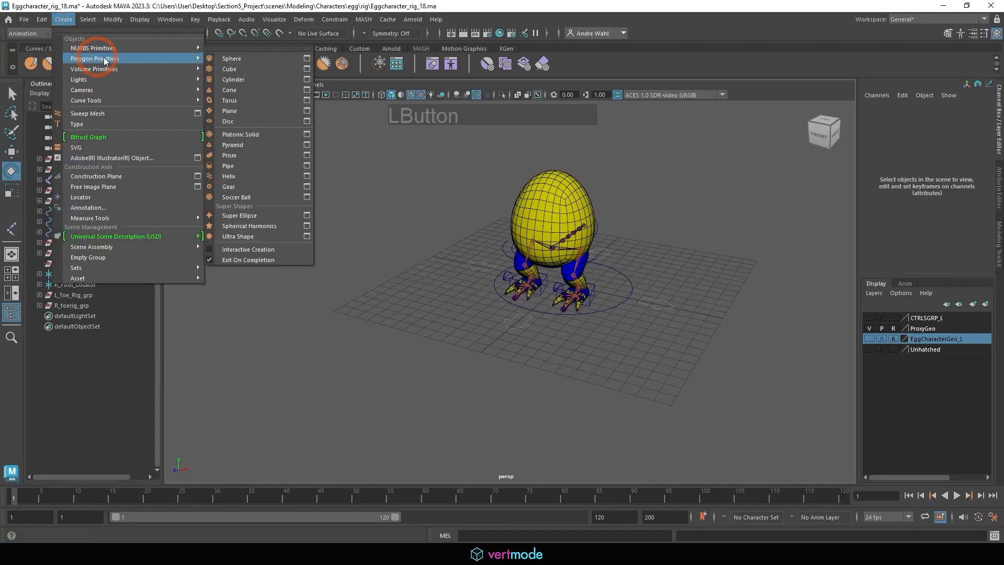
click(244, 69)
key(w)
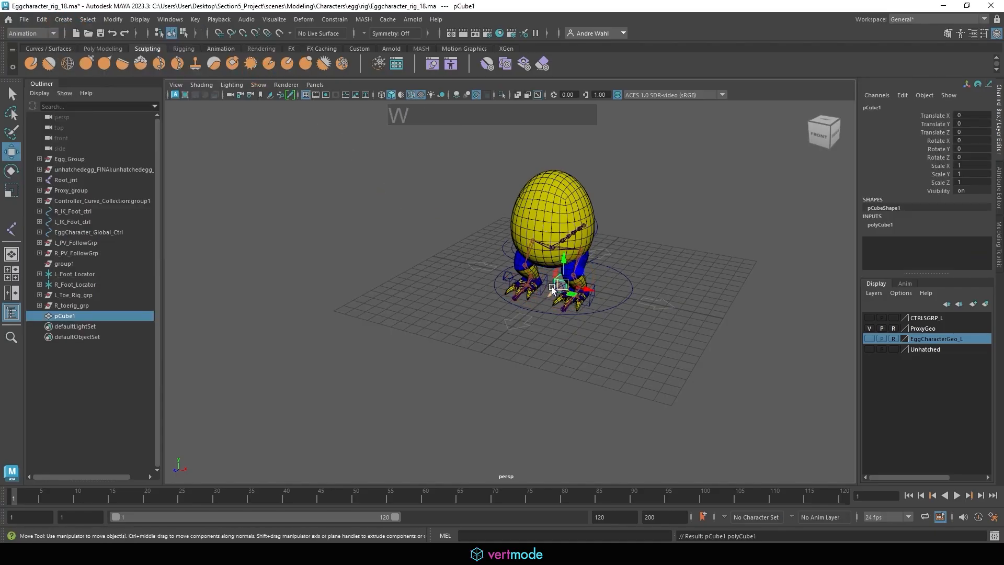
drag(565, 296, 403, 343)
Step: Duplicate the cube and move the copy about 5 units along X, beside the original
key(ctrl+d)
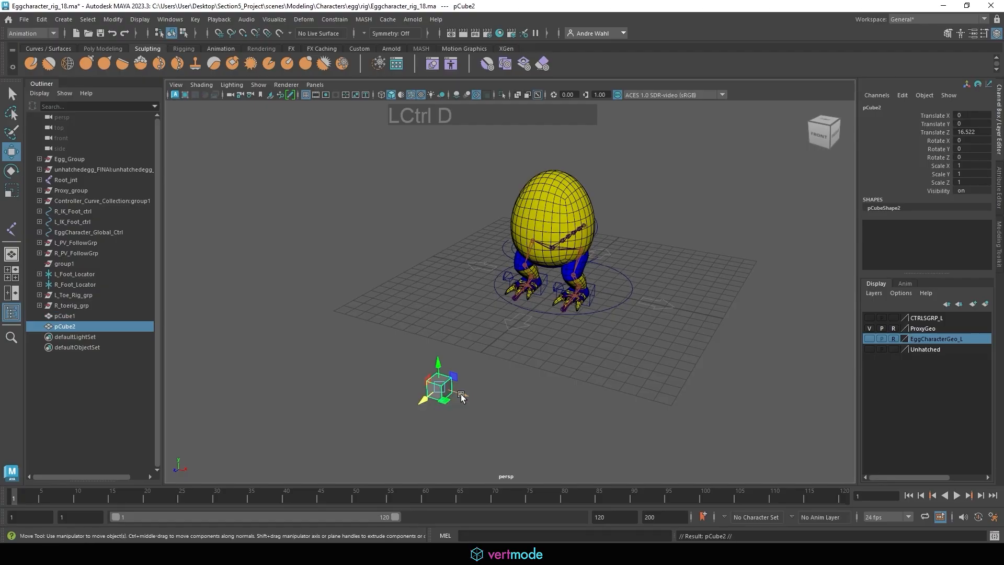
drag(459, 393, 540, 432)
alt+middle_drag(540, 432, 455, 307)
alt+drag(454, 306, 475, 296)
alt+right_drag(475, 296, 541, 339)
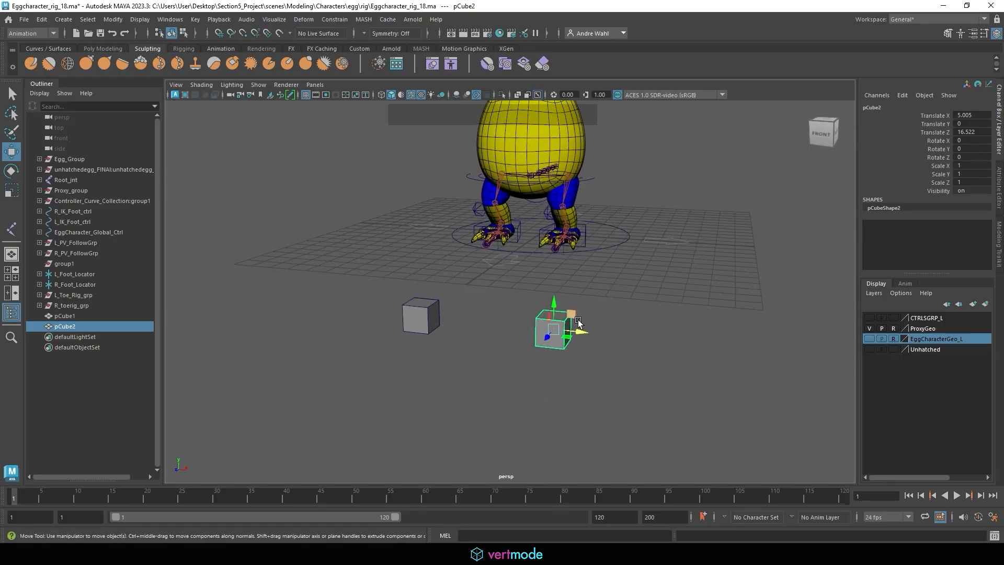
Step: Freeze the transformations of pCube1 and pCube2 and clear the selection
drag(392, 408, 682, 270)
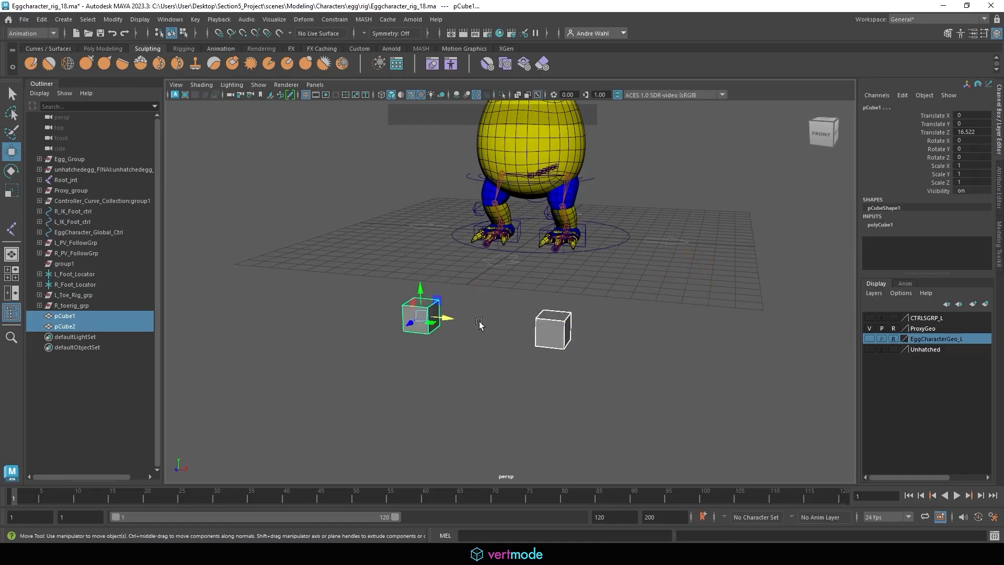
click(113, 19)
click(137, 71)
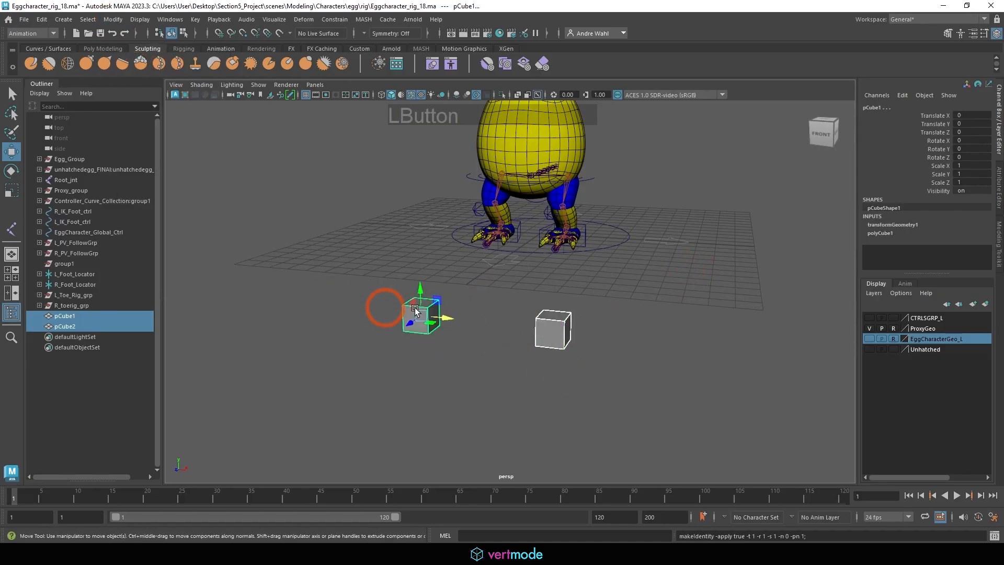
click(371, 274)
Step: Open the Connection Editor and load pCube1 as the output object and pCube2 as the input object
click(171, 19)
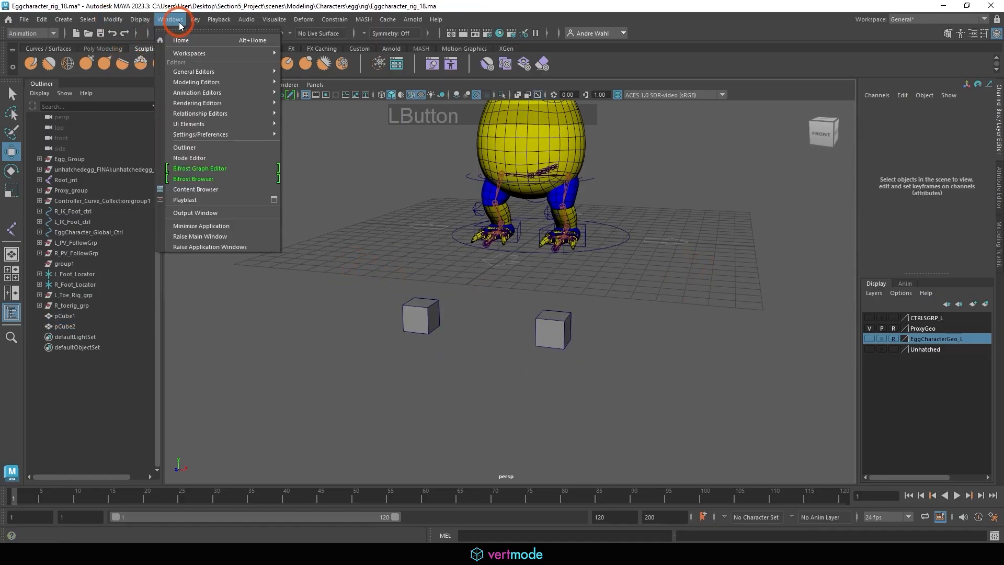
mouse_move(196, 69)
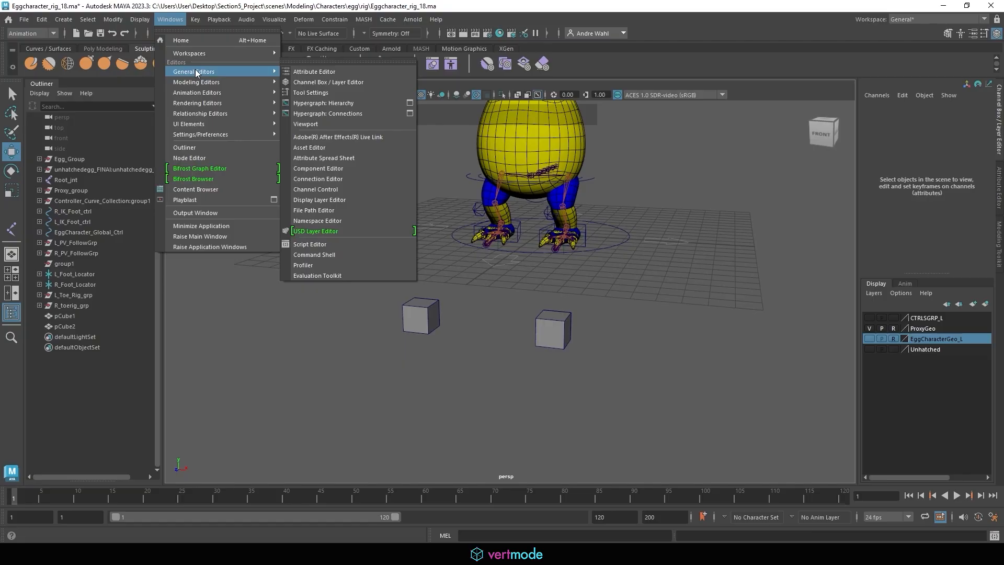
click(337, 178)
drag(410, 188, 183, 94)
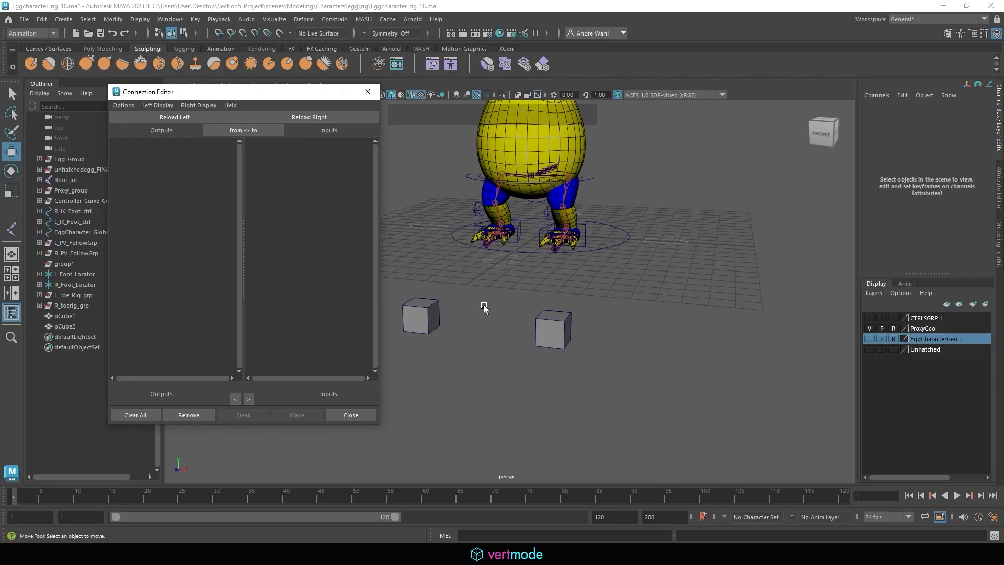
click(439, 304)
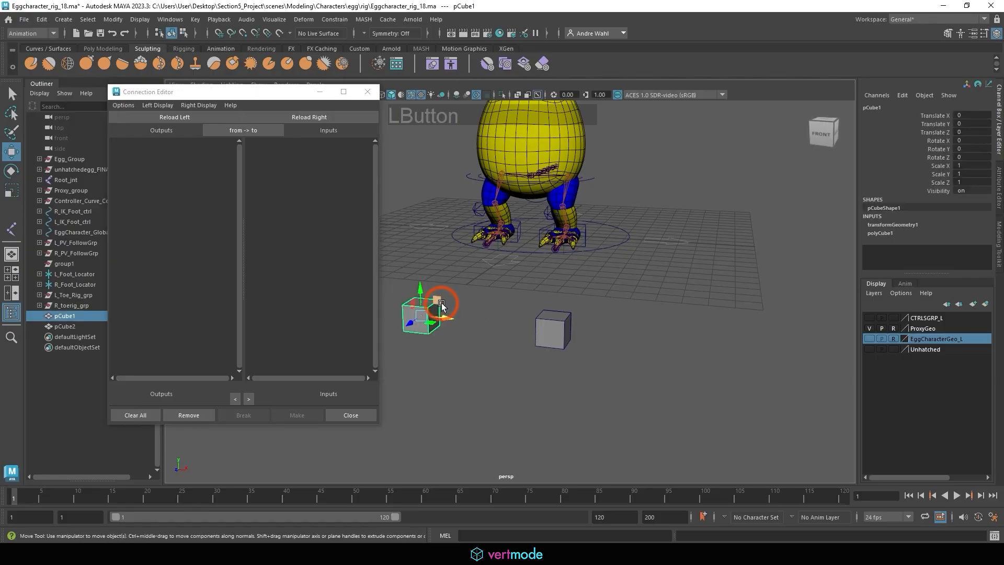
click(152, 118)
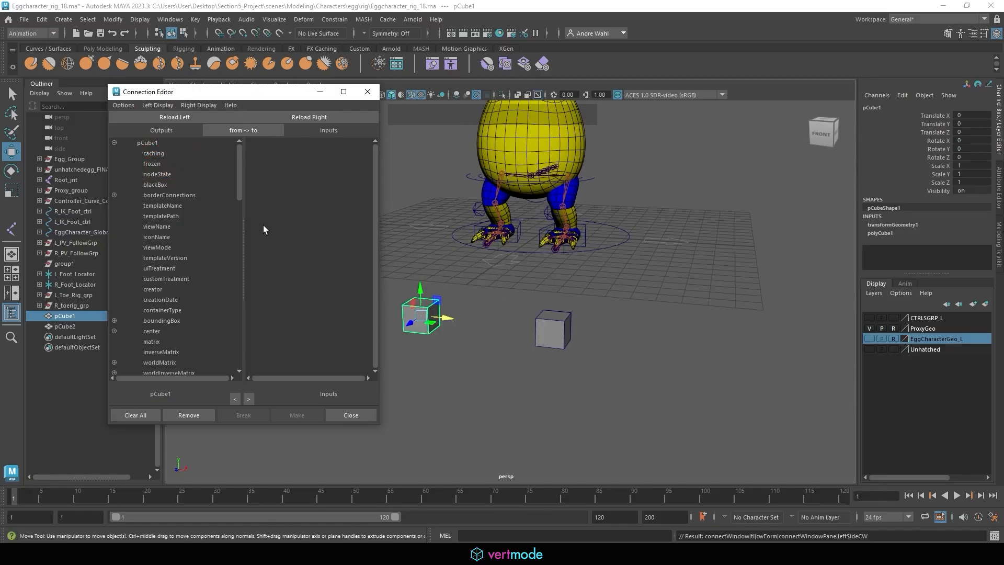
click(552, 327)
click(312, 117)
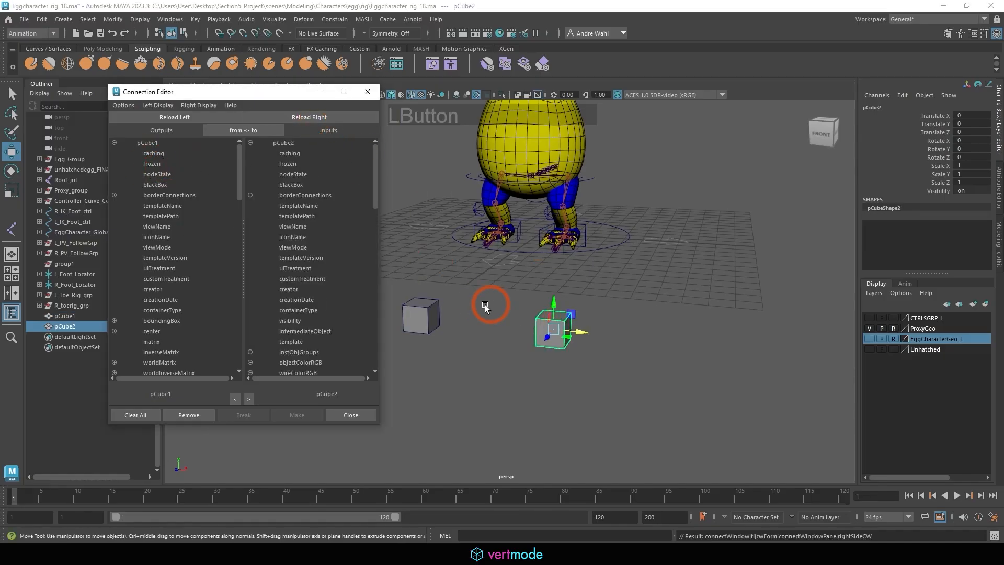
Step: Connect the rotate attribute of pCube1 to the translate attribute of pCube2
click(421, 317)
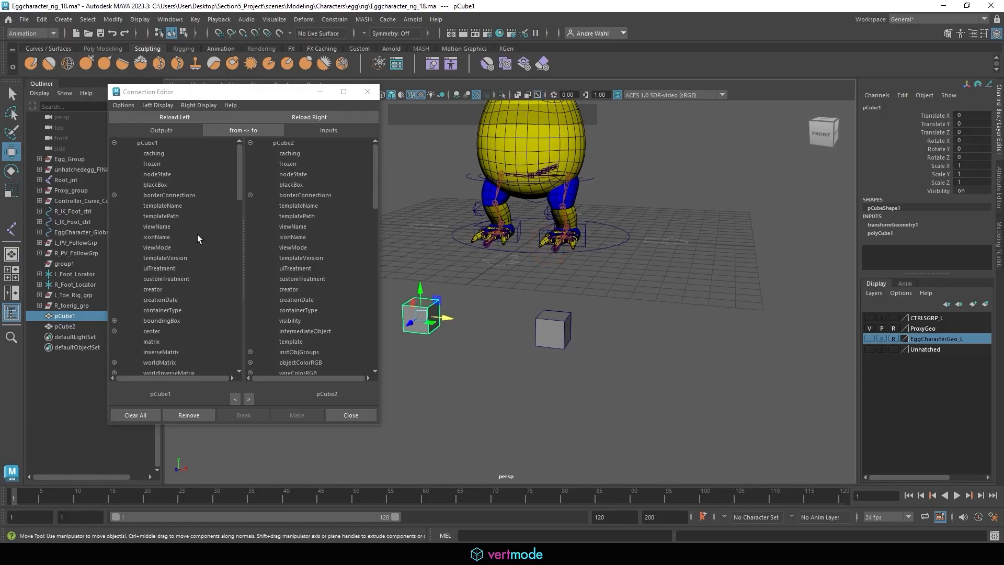
scroll(183, 230, down, 15)
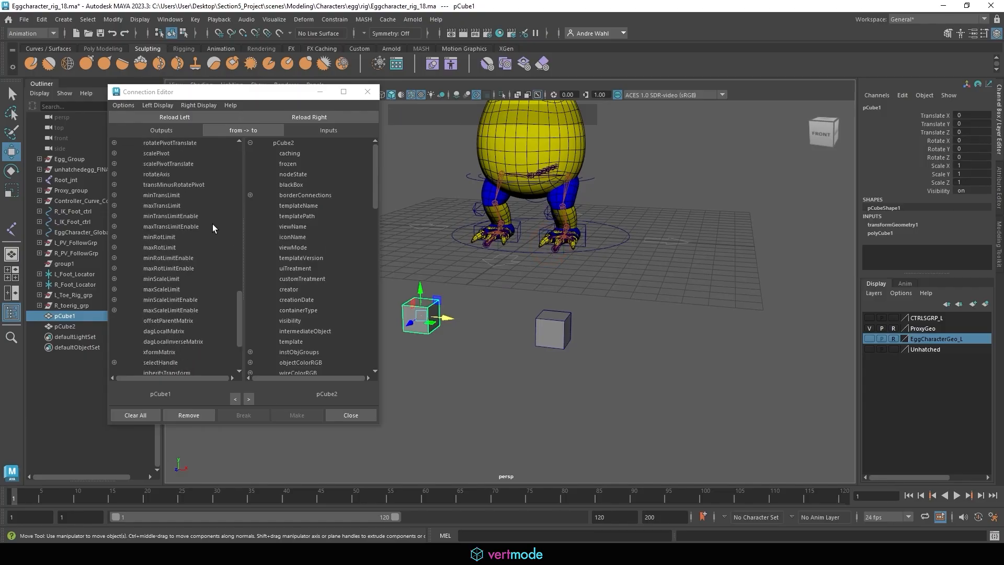
scroll(212, 223, up, 5)
click(157, 258)
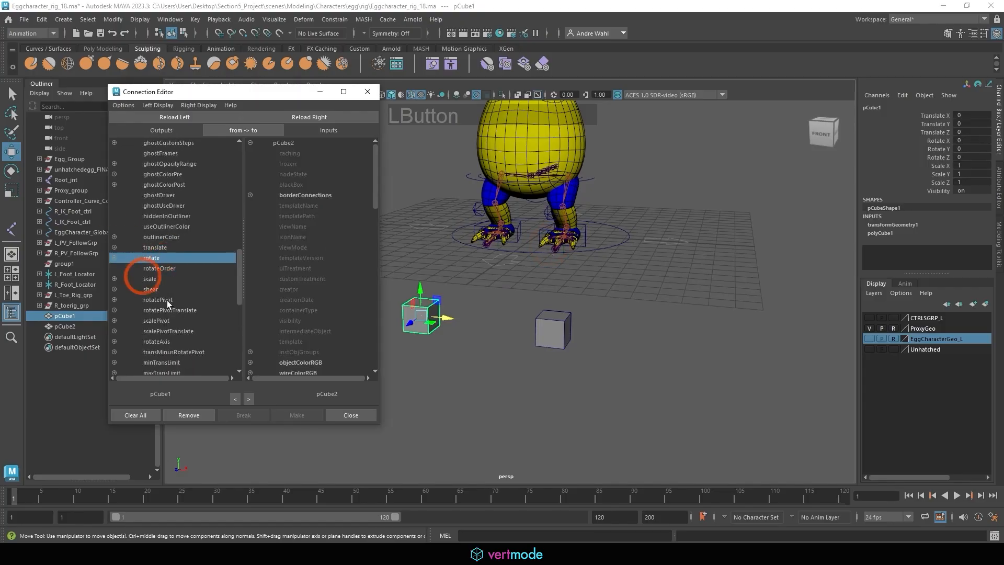
click(546, 314)
scroll(336, 237, down, 8)
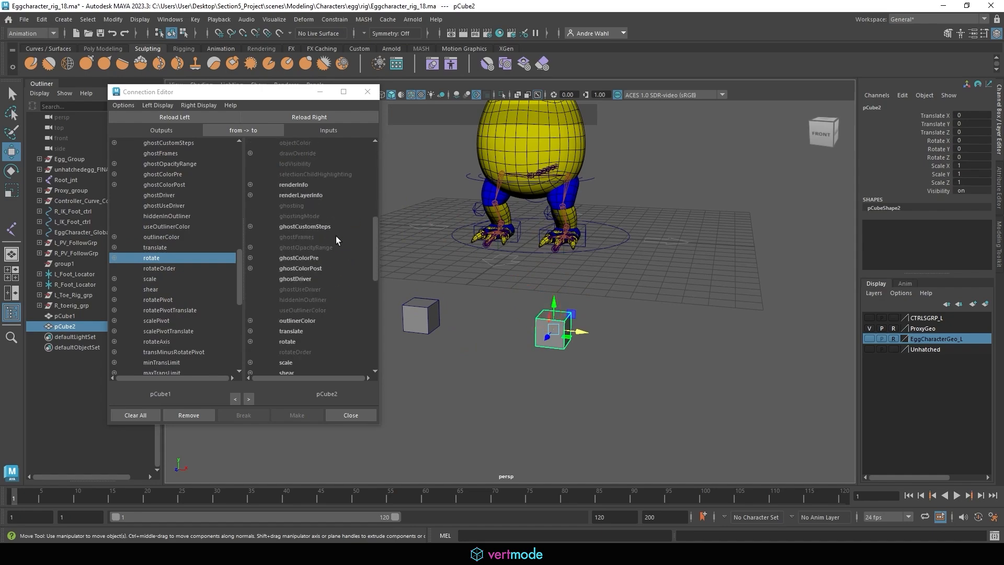
click(298, 330)
Step: Test the connection by rotating pCube1 freely, and reset its Rotate X, Y and Z to 0
click(405, 328)
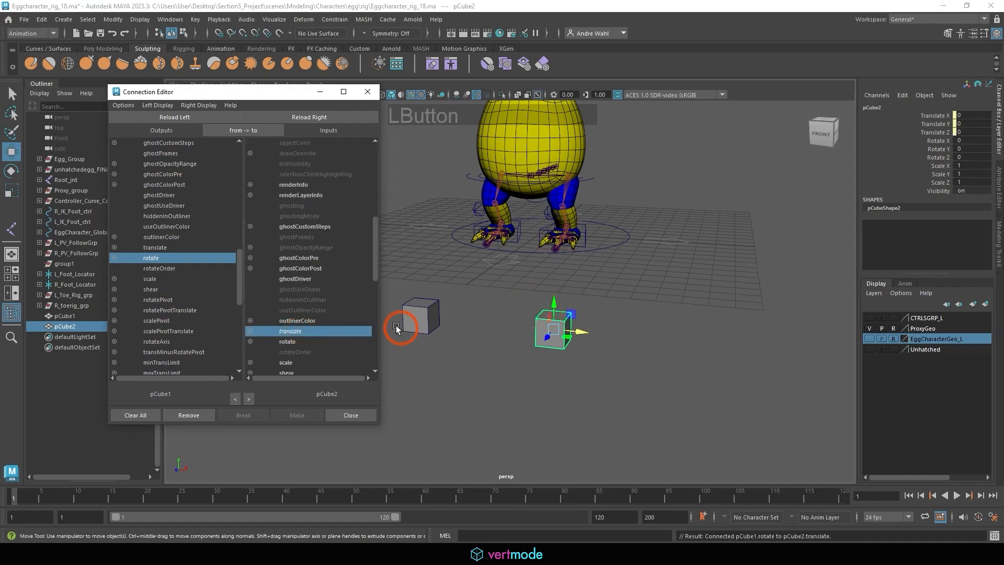
alt+right_drag(405, 328, 410, 282)
key(e)
drag(427, 291, 459, 305)
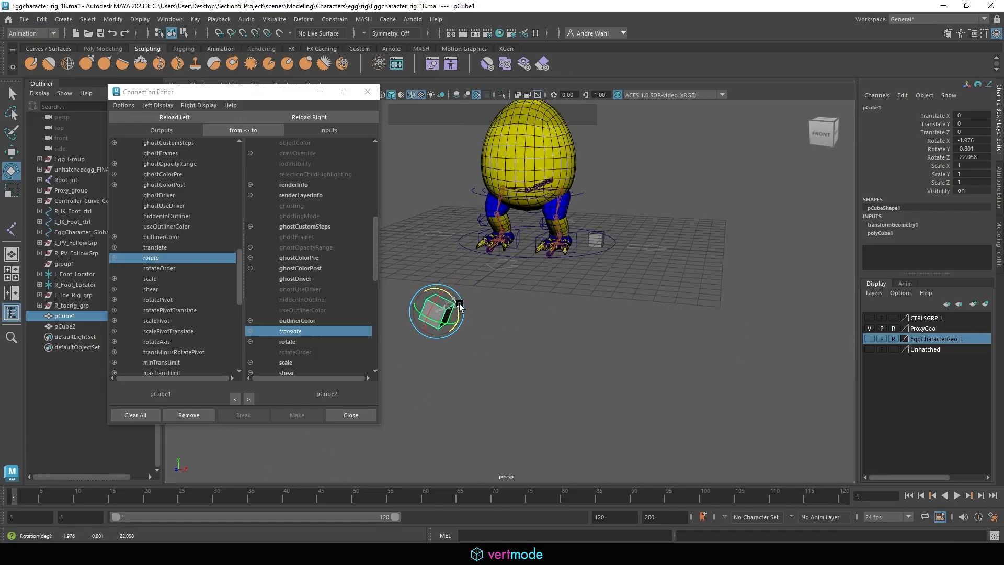
drag(971, 140, 970, 161)
text(0)
key(Return)
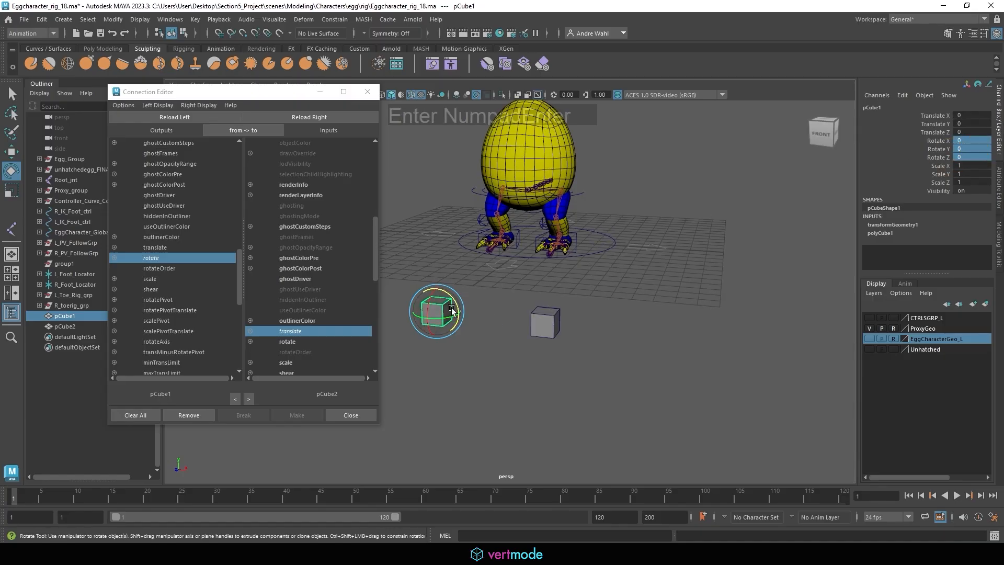
Step: Rotate pCube1 about -5.4 degrees around Y and select pCube2 to check its connected translate values
drag(435, 314, 442, 318)
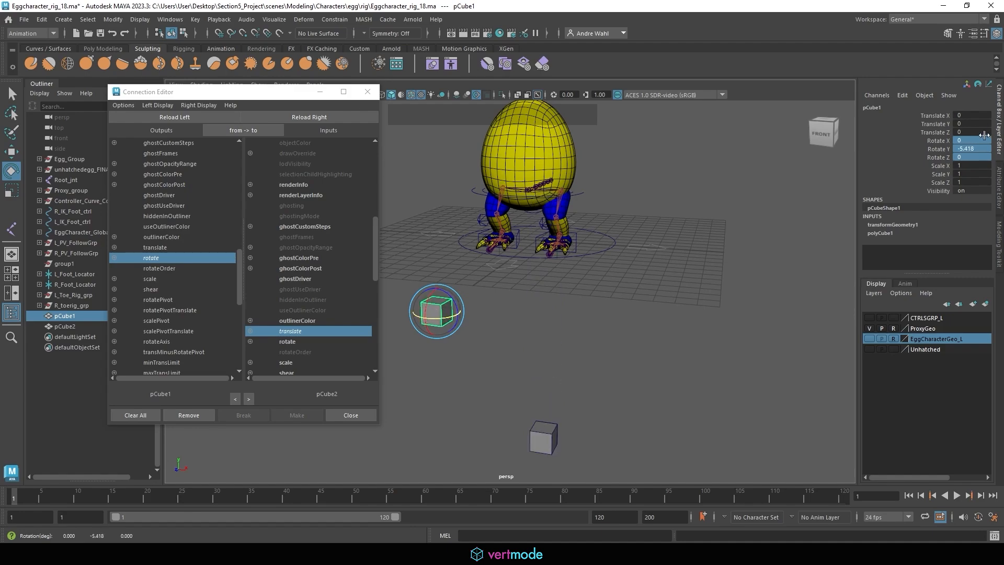
click(553, 433)
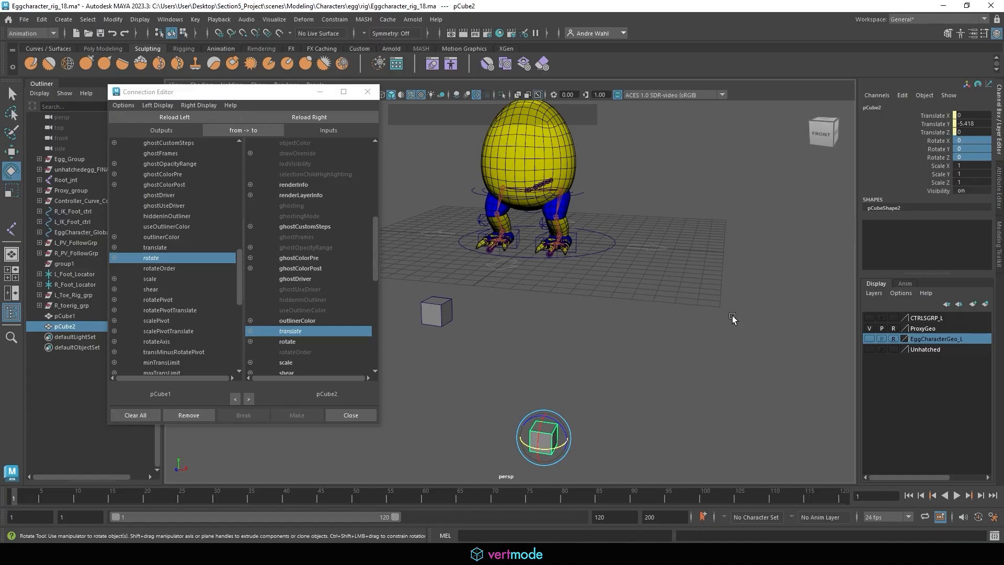
Step: Delete both test cubes and close the Connection Editor
drag(425, 458, 587, 293)
key(Delete)
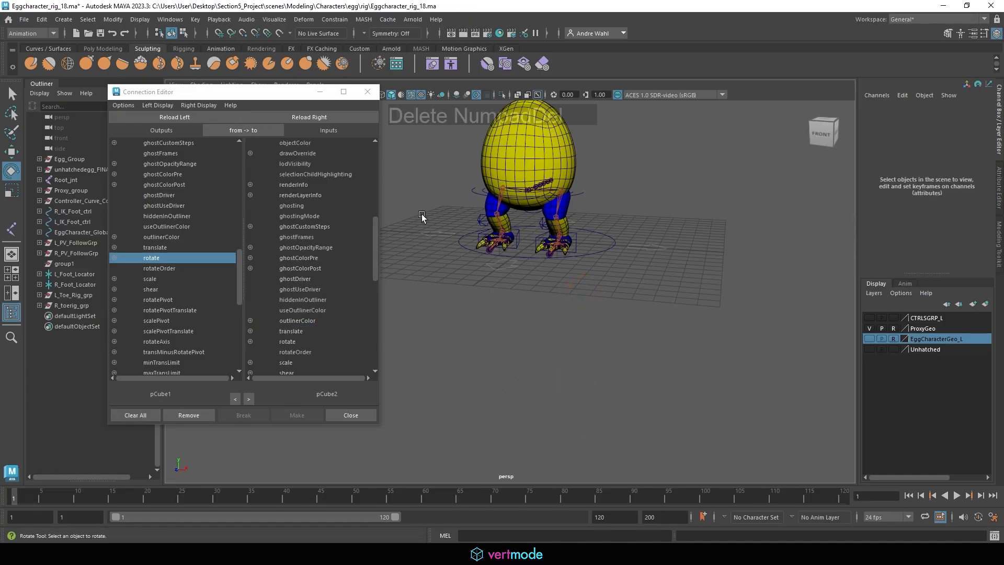
click(367, 92)
Step: Hide the ProxyGeo layer and select the L_RF_Ball joint in the left foot
click(577, 237)
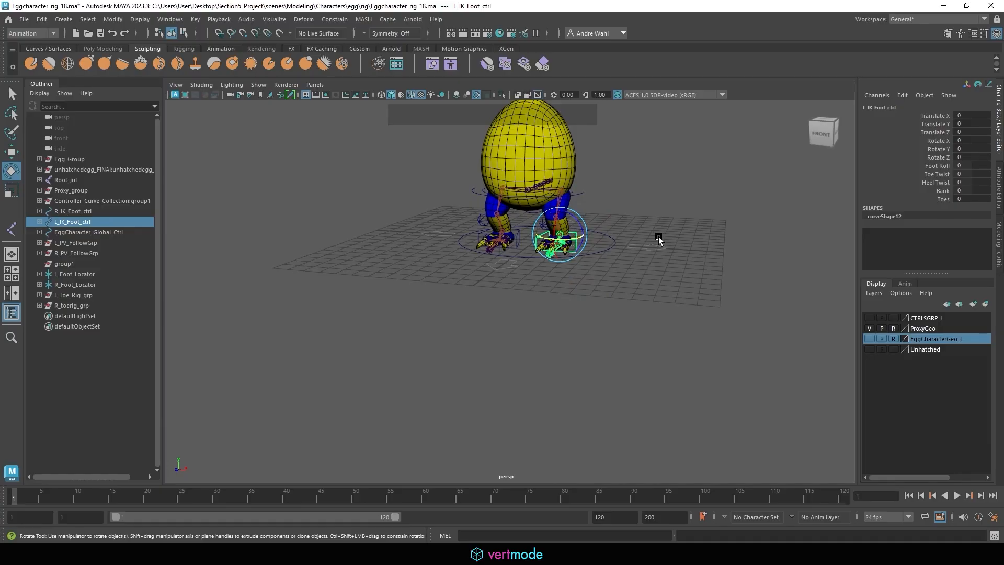
alt+drag(653, 237, 600, 233)
alt+right_drag(600, 233, 641, 318)
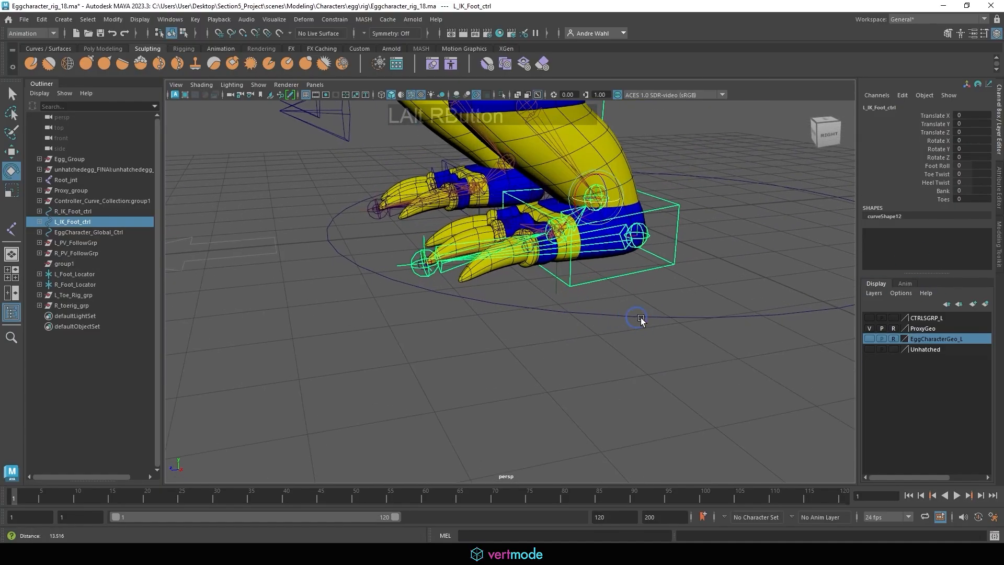
alt+drag(699, 337, 769, 347)
click(869, 329)
alt+right_drag(534, 325, 627, 324)
click(510, 186)
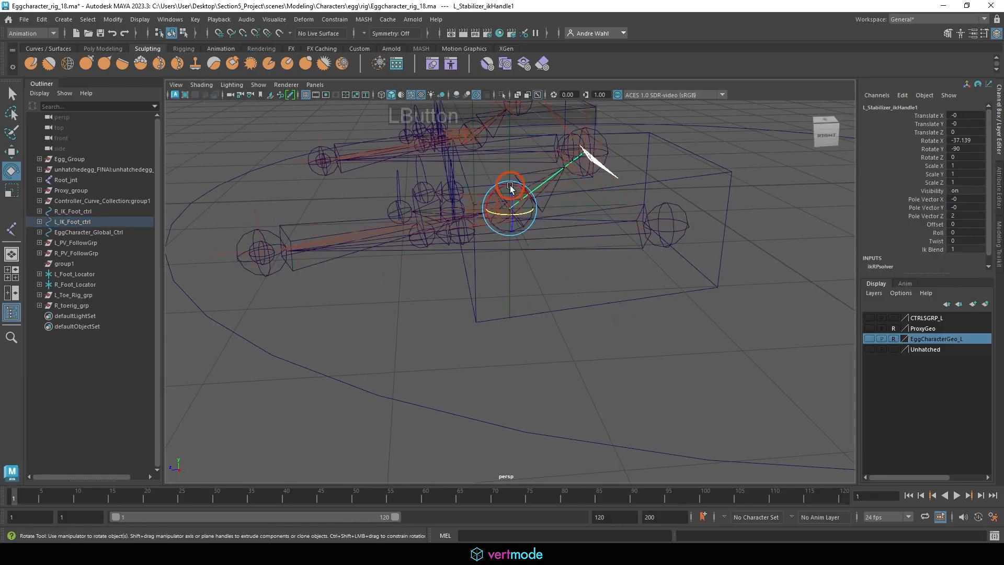
click(512, 195)
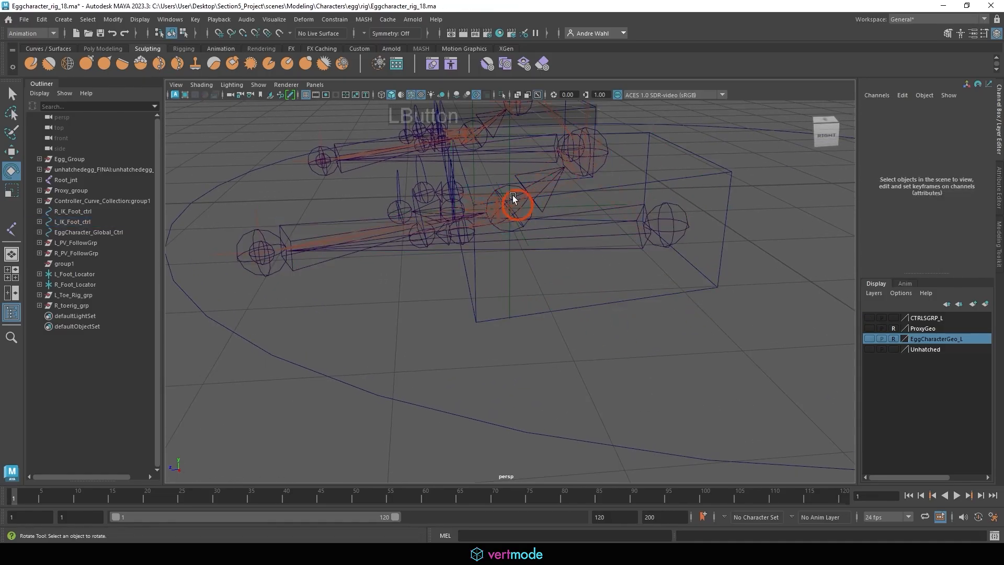
click(596, 230)
Step: Toggle the EggCharacterGeo_L layer's visibility on and off, and show the ProxyGeo layer again
click(881, 338)
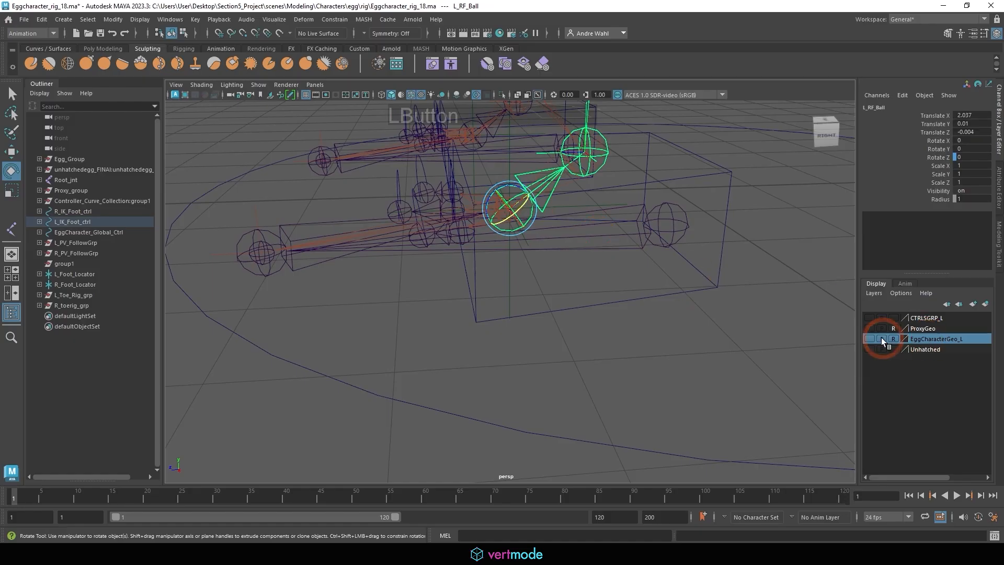
click(871, 339)
click(871, 338)
click(870, 338)
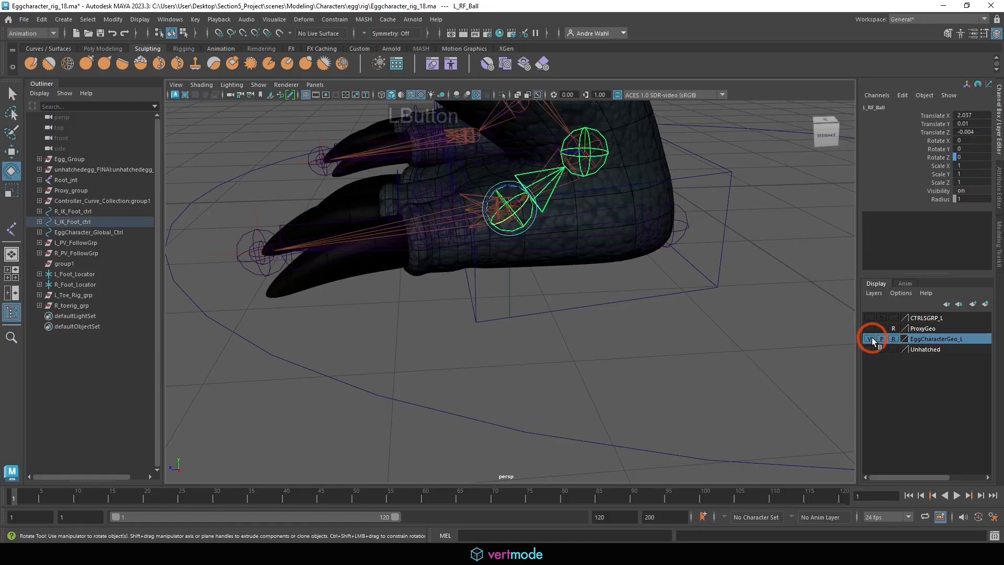
click(871, 338)
click(867, 328)
Step: Test-rotate L_RF_Ball about 30.5 degrees around Z and L_RF_Toe slightly, undoing each rotation
key(e)
mouse_move(514, 186)
mouse_down()
mouse_move(524, 197)
mouse_move(496, 182)
mouse_up()
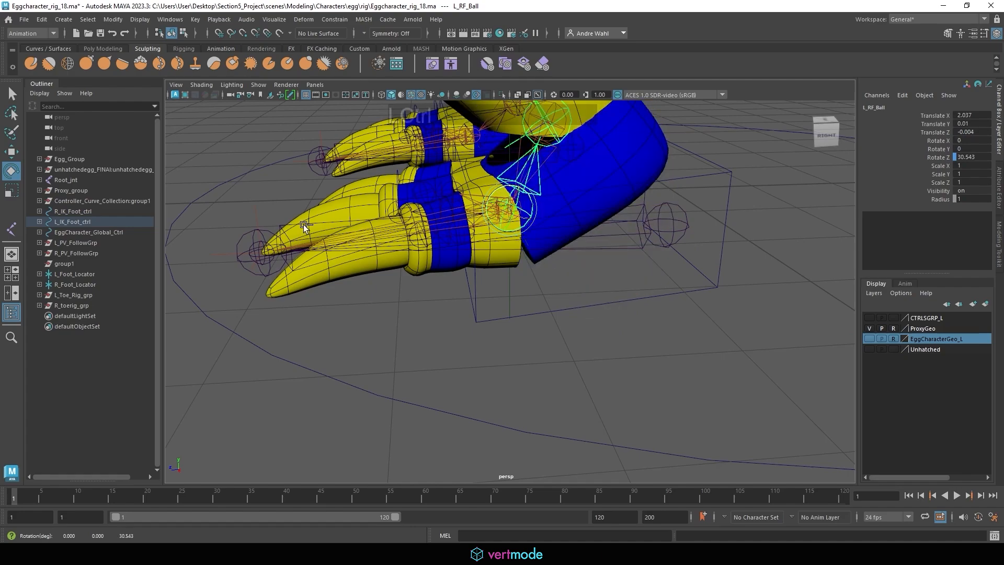
key(ctrl+z)
click(246, 230)
mouse_move(272, 232)
mouse_down()
mouse_move(293, 262)
mouse_move(292, 234)
mouse_up()
key(ctrl+z)
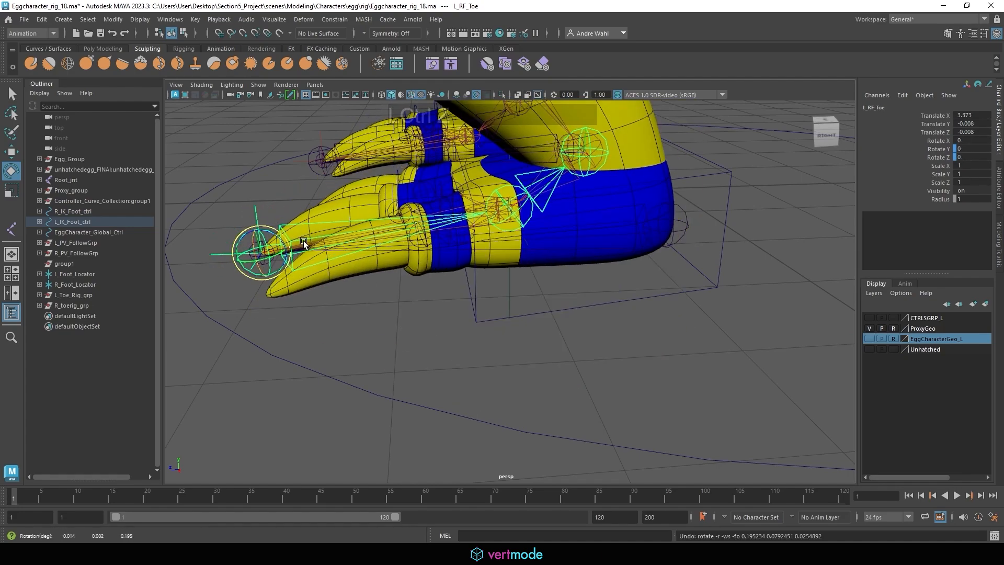
Step: Hide the ProxyGeo layer and put the left foot's L_Toe_ikHandle1 into its own group
click(868, 328)
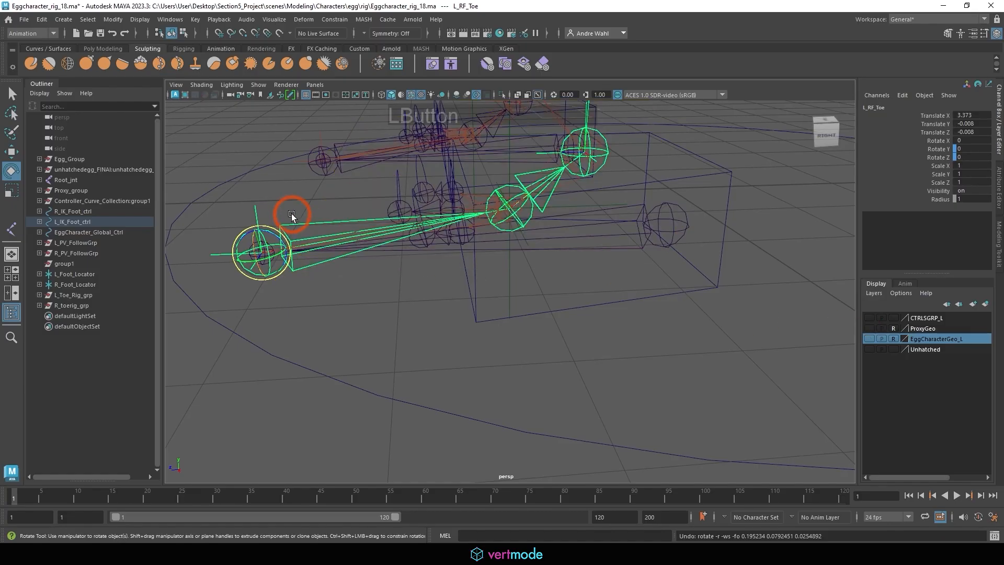
alt+middle_drag(252, 217, 385, 215)
click(368, 261)
key(w)
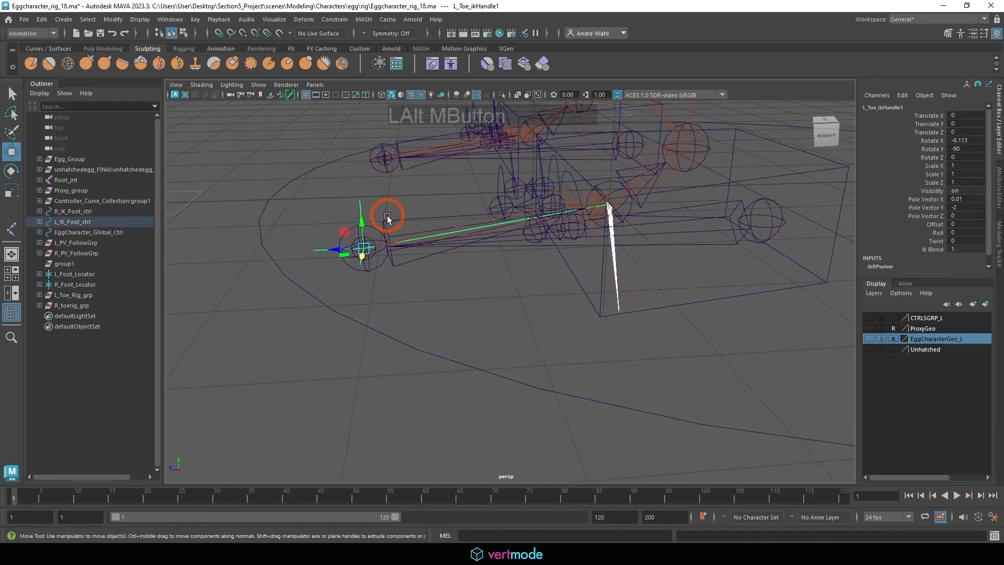
alt+right_drag(385, 215, 401, 232)
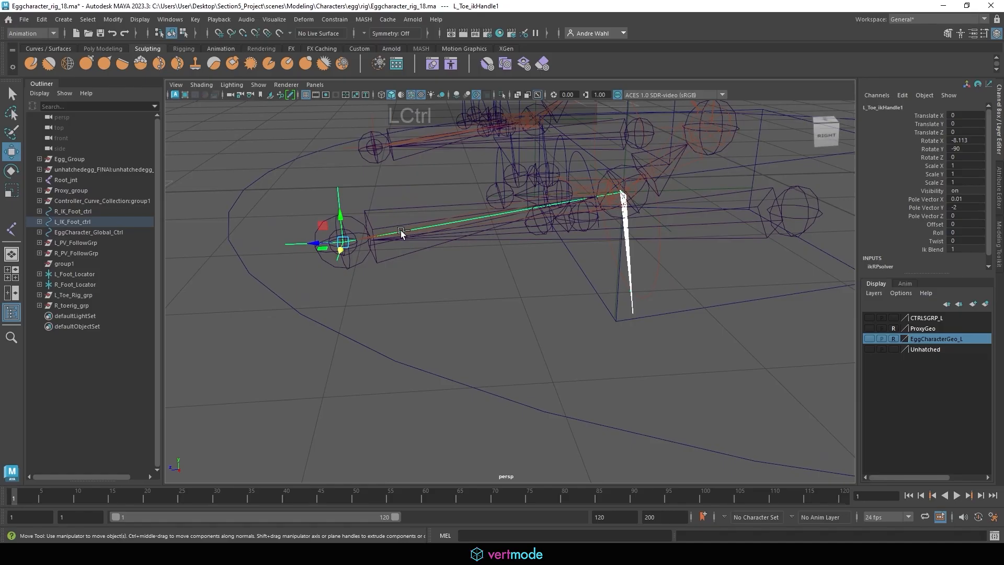
key(ctrl+g)
Step: Snap the new toe group's pivot to the left ball joint, and undo a test rotation of about 18 degrees around Z
alt+middle_drag(401, 233, 393, 253)
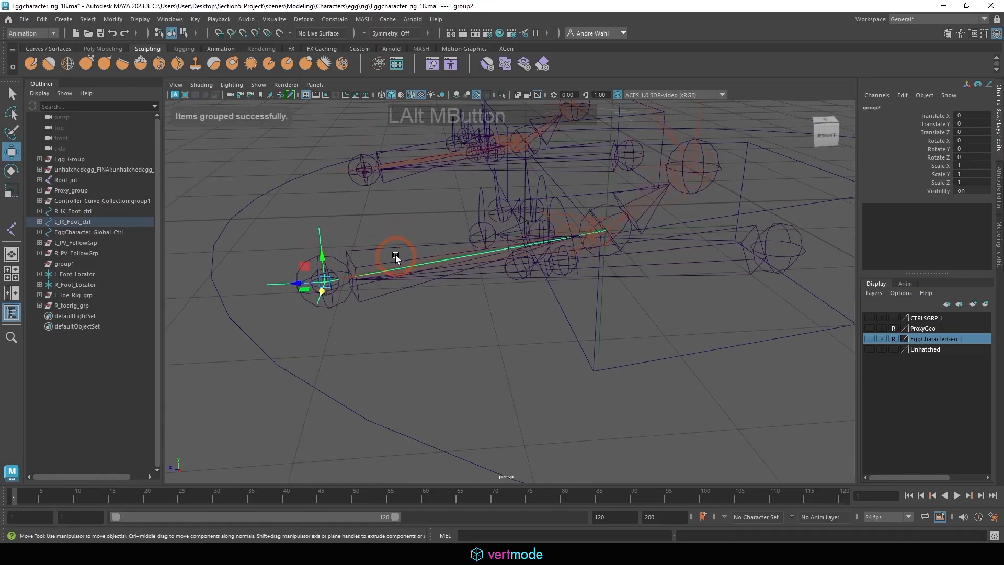
middle_drag(477, 260, 634, 224)
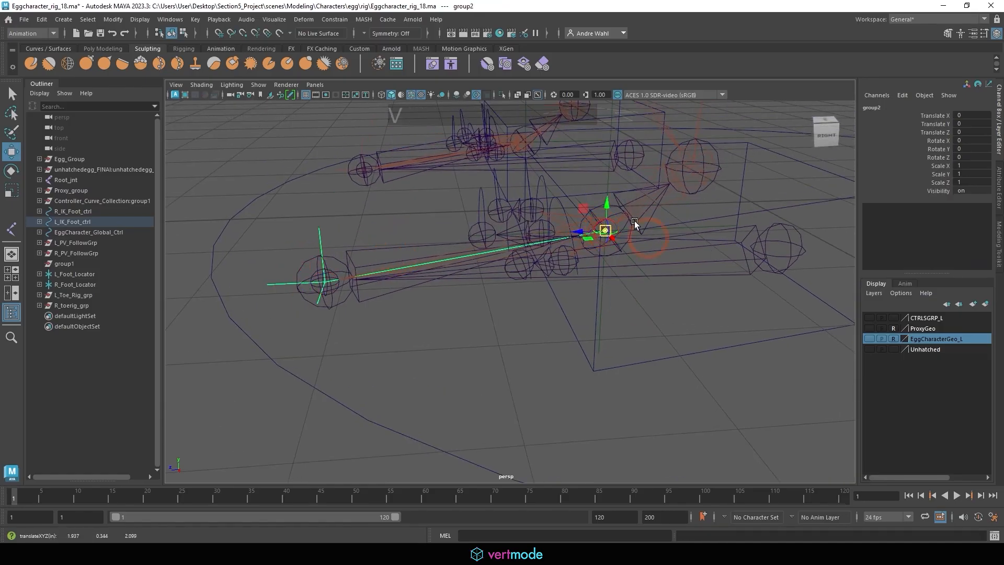
key(e)
alt+drag(636, 223, 609, 236)
key(ctrl+z)
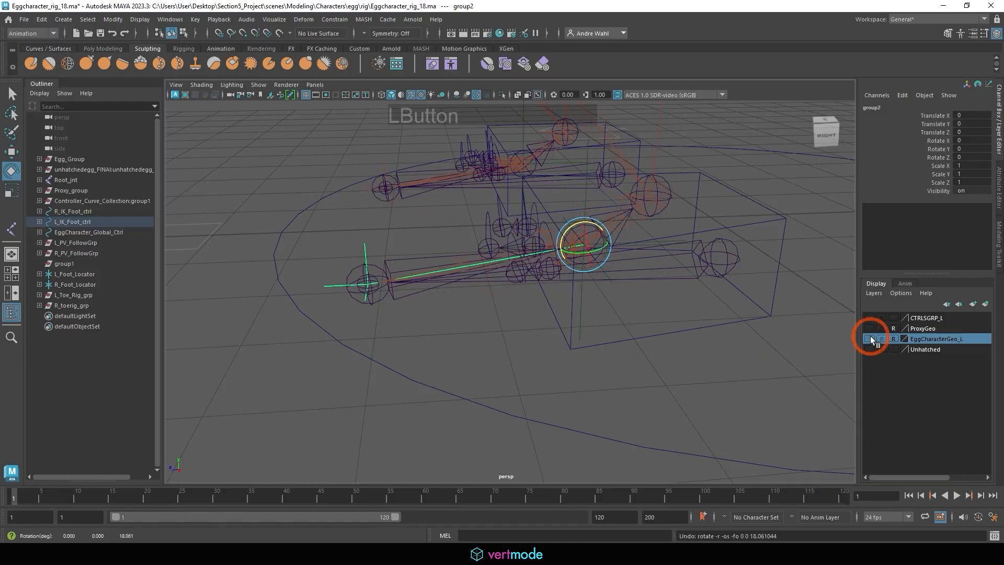
Step: Show the ProxyGeo layer and test-rotate the toe IK handle's group, undoing the rotation
click(869, 338)
click(869, 338)
click(870, 328)
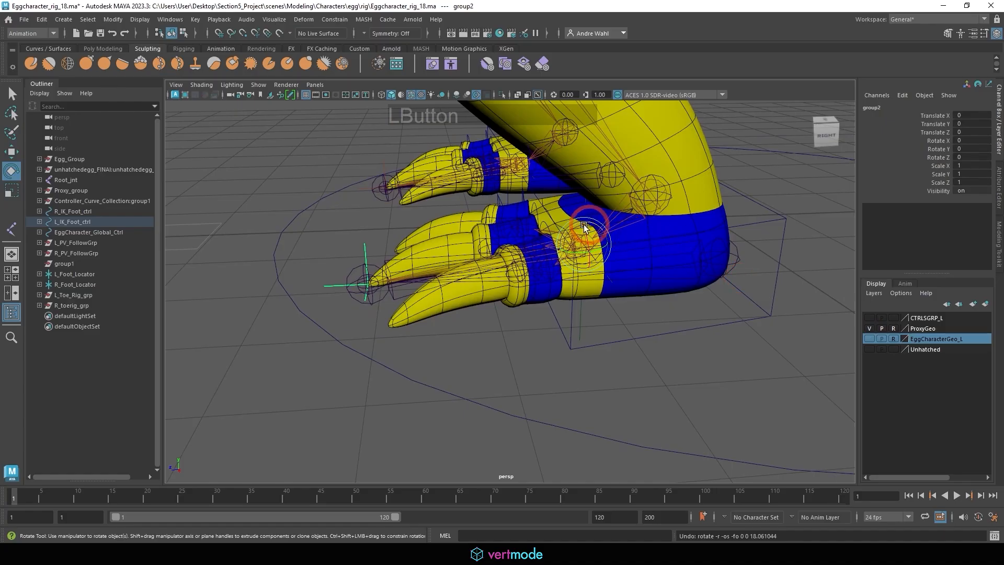
drag(584, 227, 605, 233)
key(ctrl+z)
Step: Test-rotate the L_RF_Toe joint about 26.3 degrees around Z and undo it
click(411, 334)
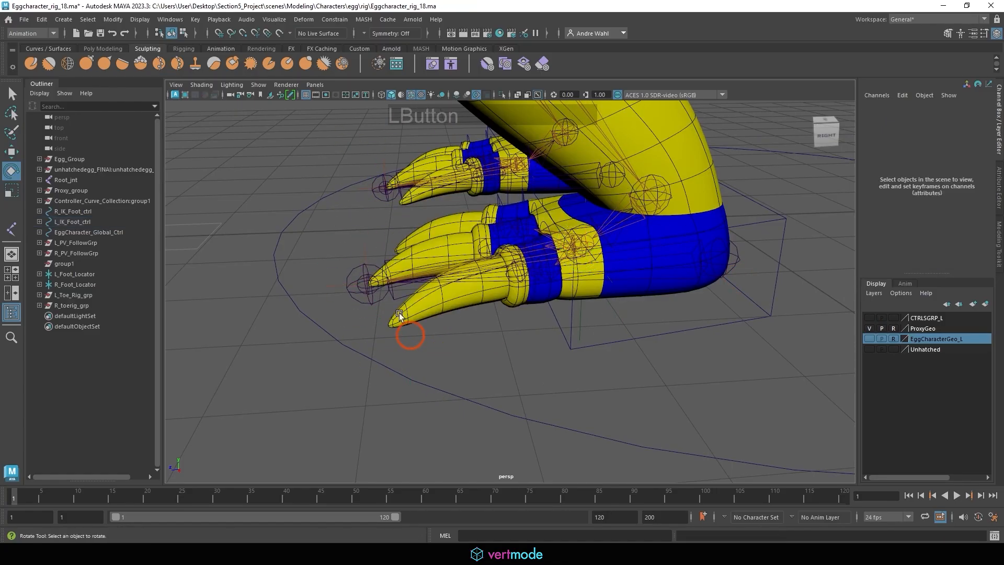
click(382, 298)
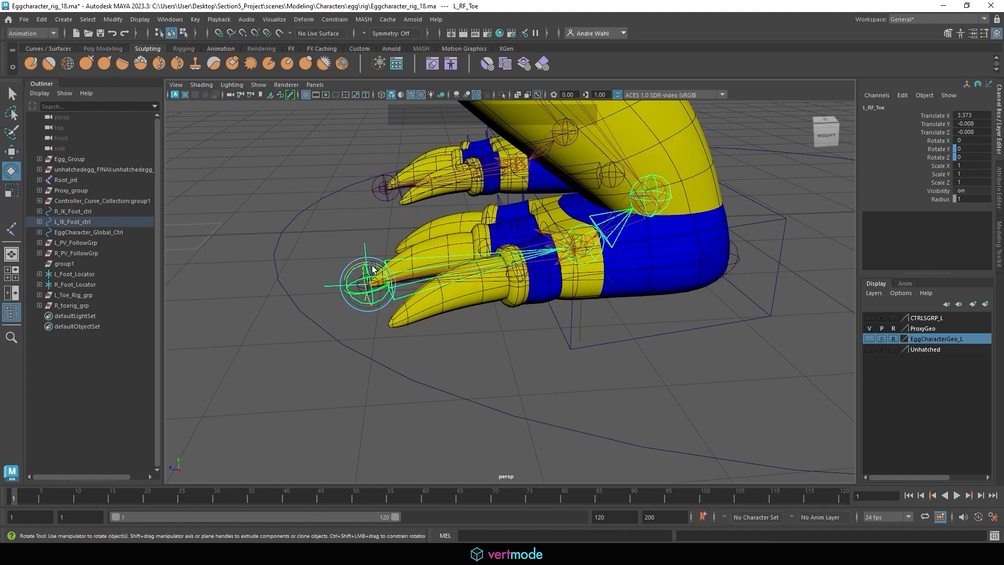
drag(372, 265, 353, 280)
key(ctrl+z)
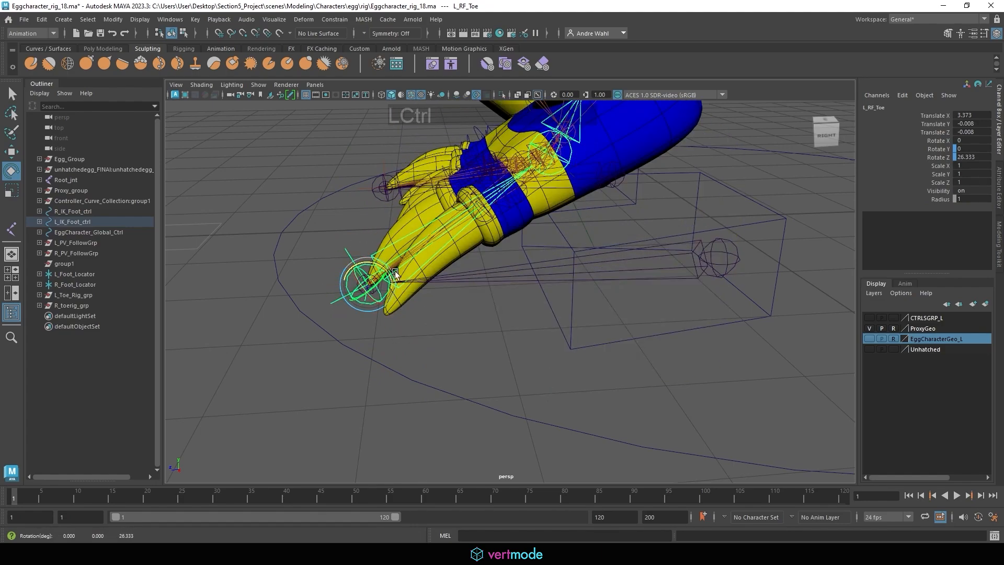
Step: Clear the selection and open the Hypergraph Hierarchy beside the left foot
click(358, 277)
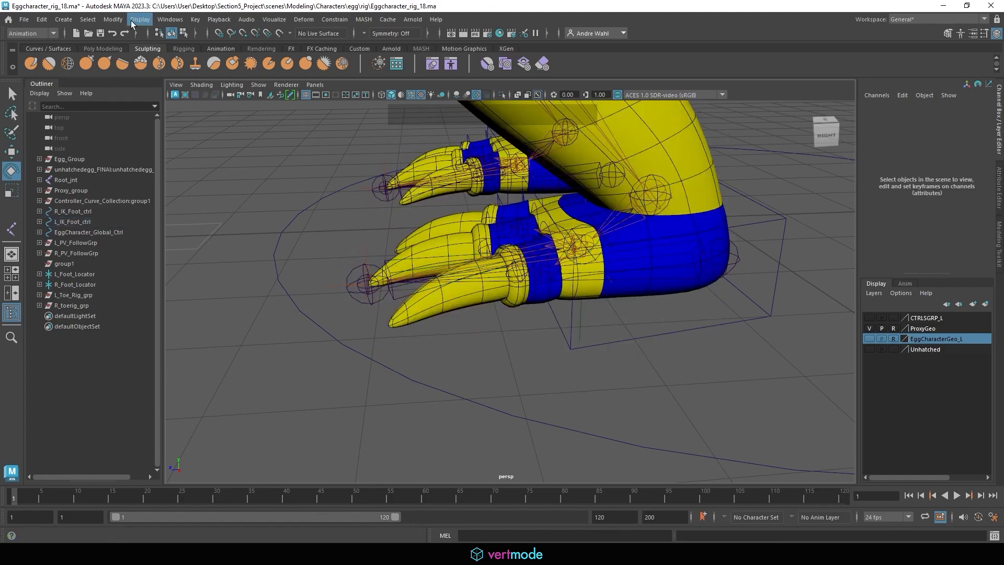
click(170, 19)
click(202, 81)
mouse_move(193, 77)
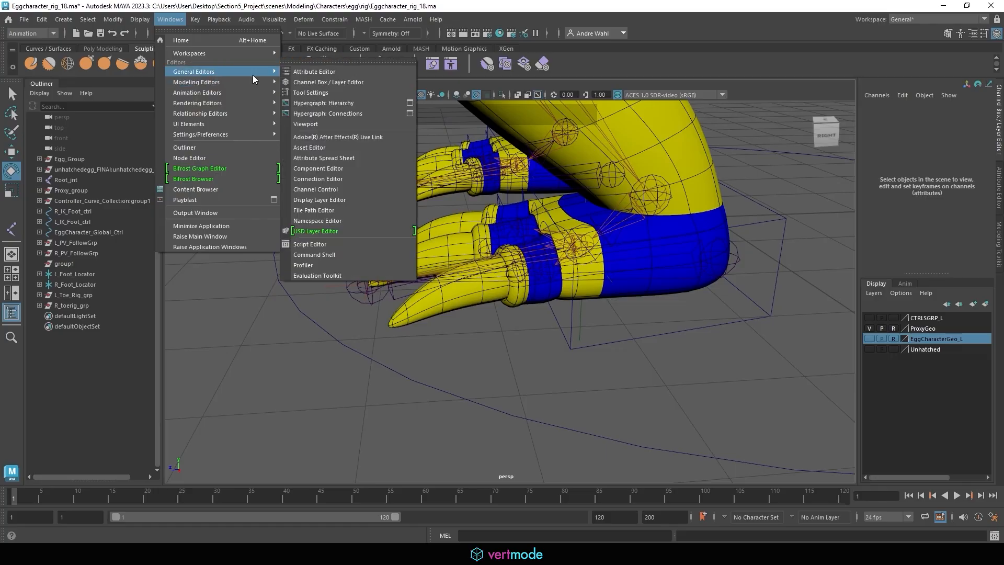
click(334, 100)
drag(324, 117, 250, 98)
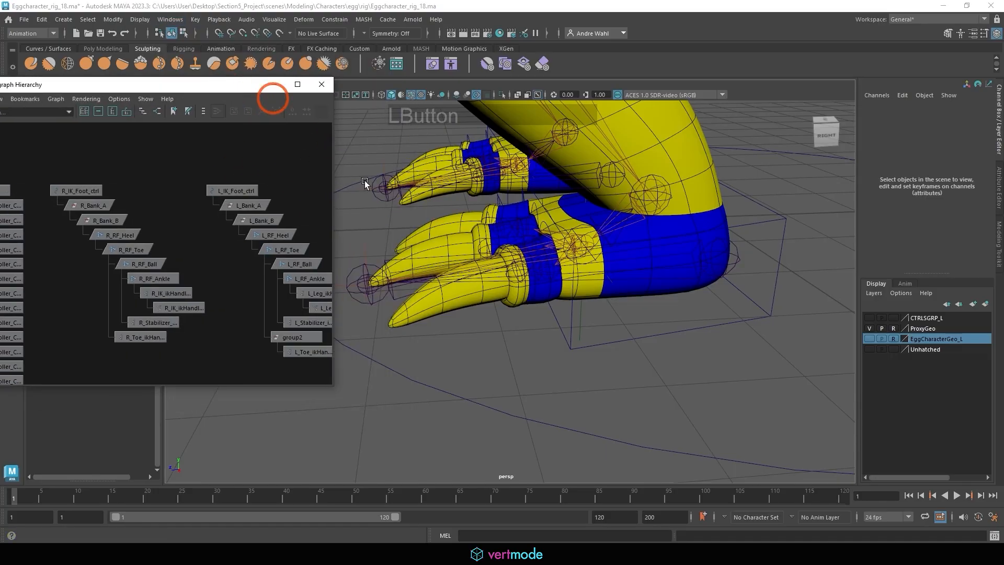
Step: Select the group directly above L_Toe_ikHandle1 in the Hypergraph and rename it ToeGroup
click(372, 255)
alt+middle_drag(297, 264, 215, 243)
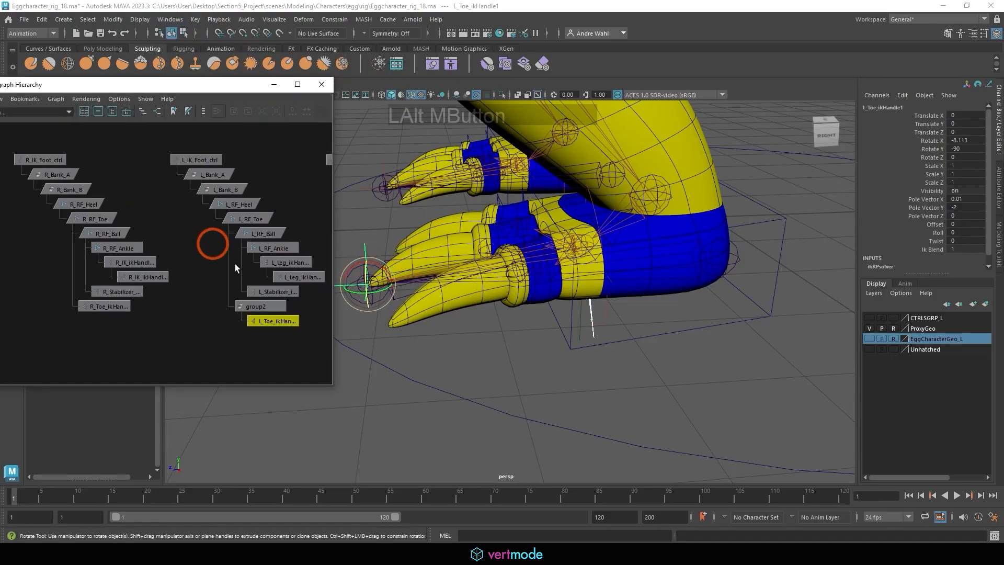
alt+right_drag(215, 243, 341, 280)
click(253, 256)
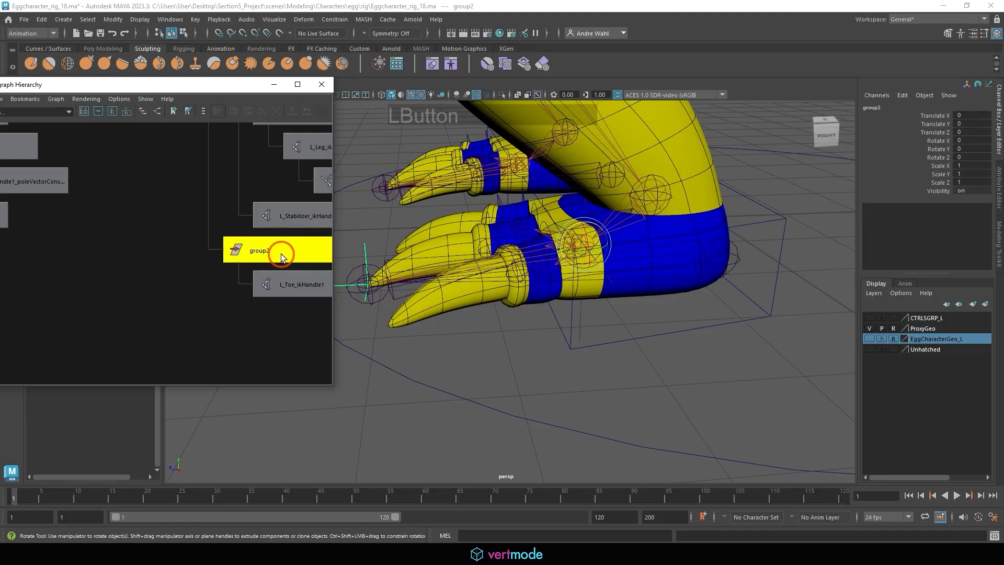
alt+middle_drag(281, 256, 188, 233)
double_click(876, 106)
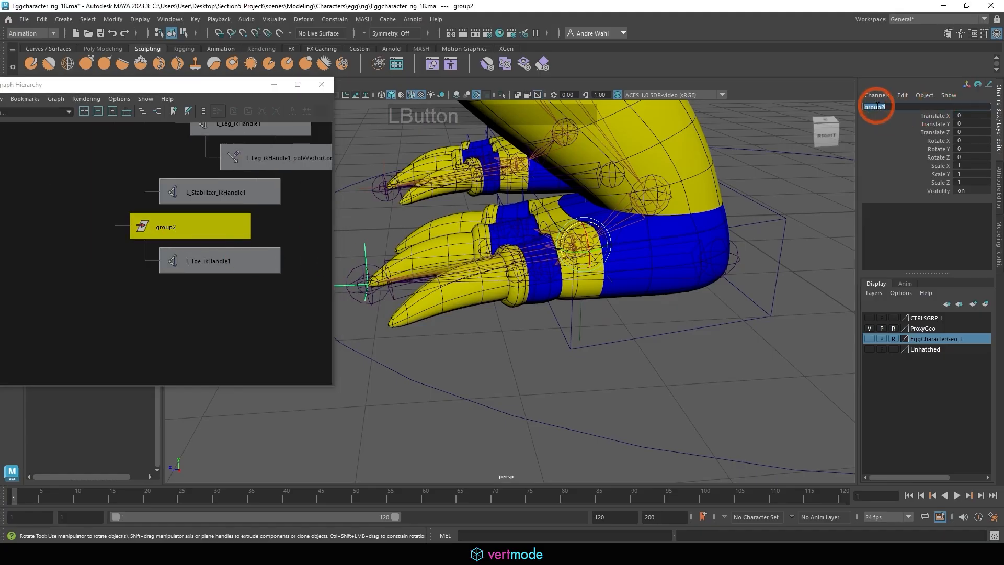
text(ToeGroup)
key(Return)
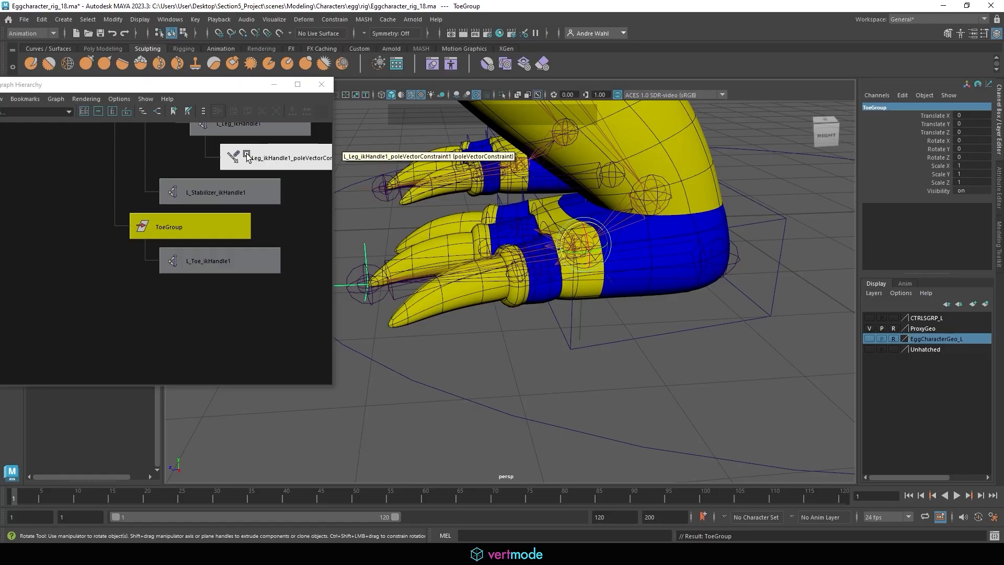
Step: Reposition the Hypergraph window, select ToeGroup in it, and open the Connection Editor
drag(125, 84, 191, 68)
click(249, 215)
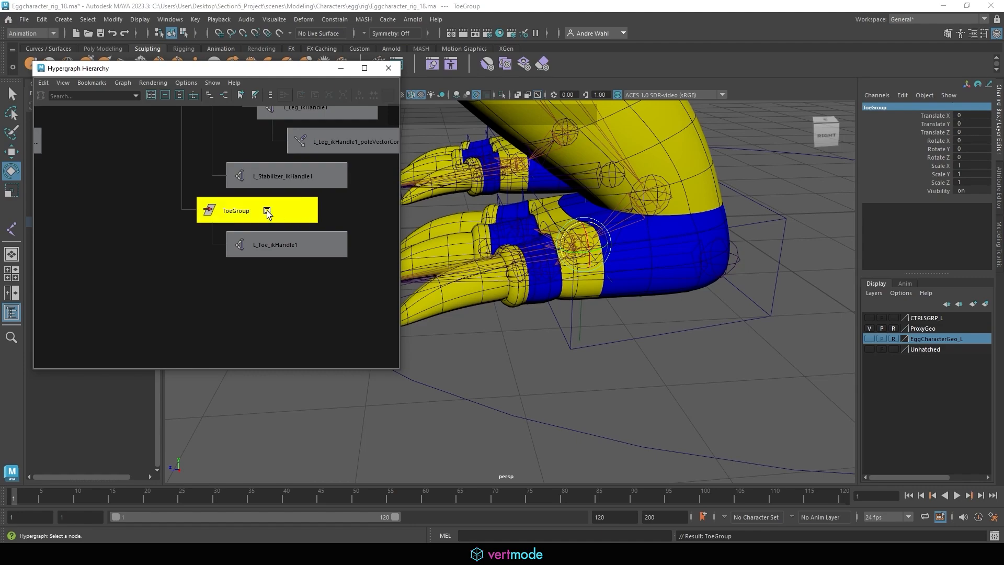
click(249, 211)
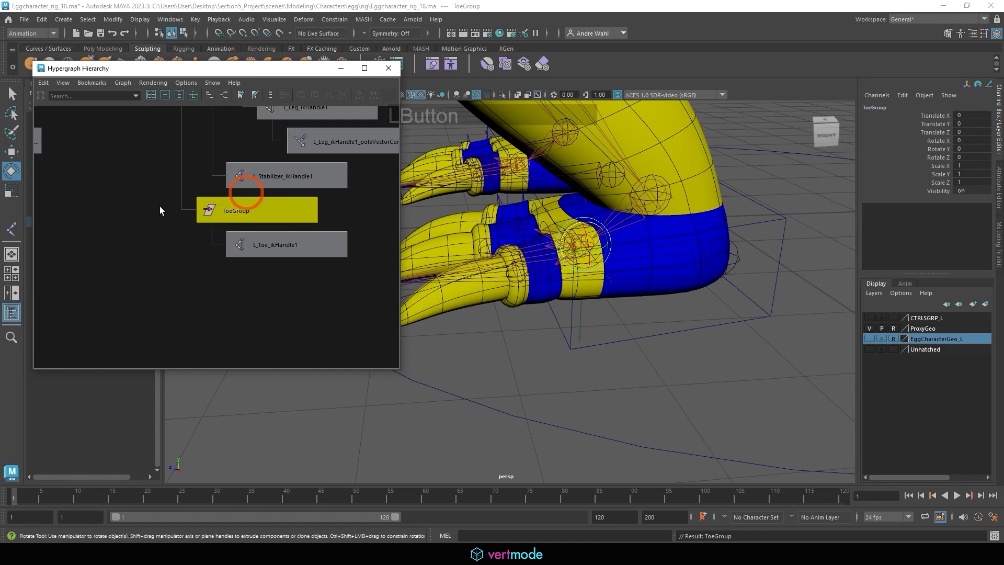
click(166, 20)
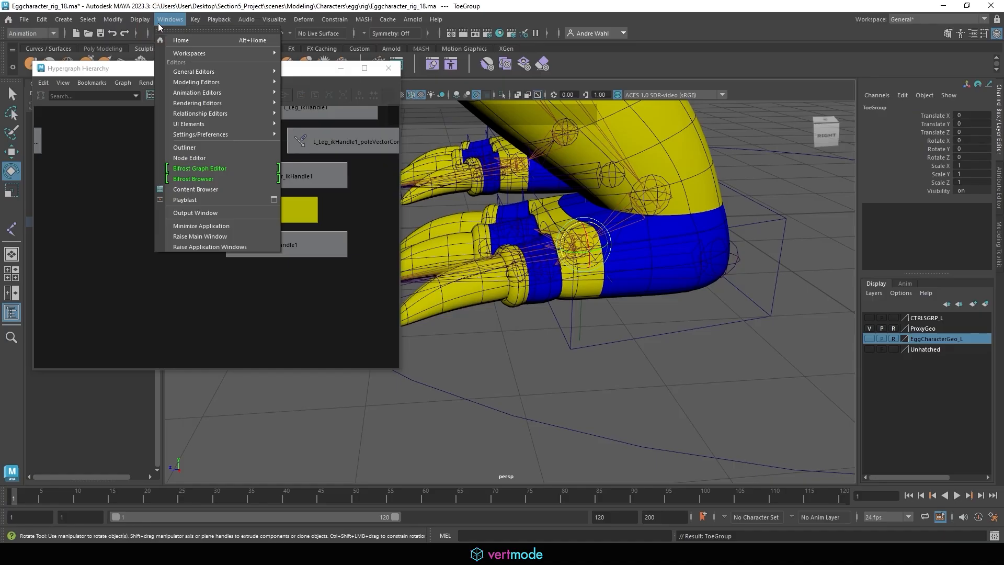
mouse_move(187, 70)
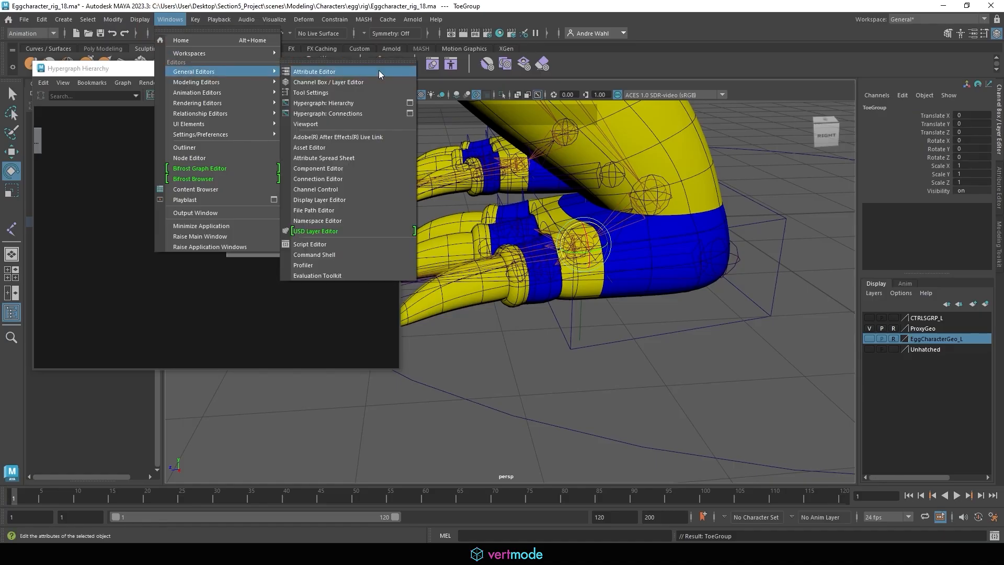
click(366, 178)
Step: Load L_IK_Foot_ctrl as the output object in the Connection Editor and choose its Toes attribute
click(720, 255)
click(754, 221)
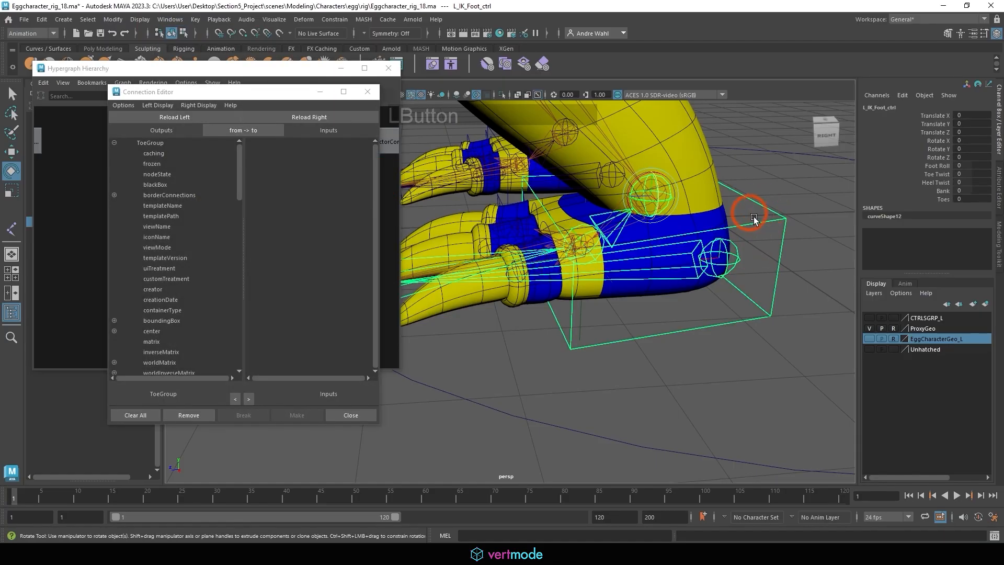
click(166, 117)
click(241, 162)
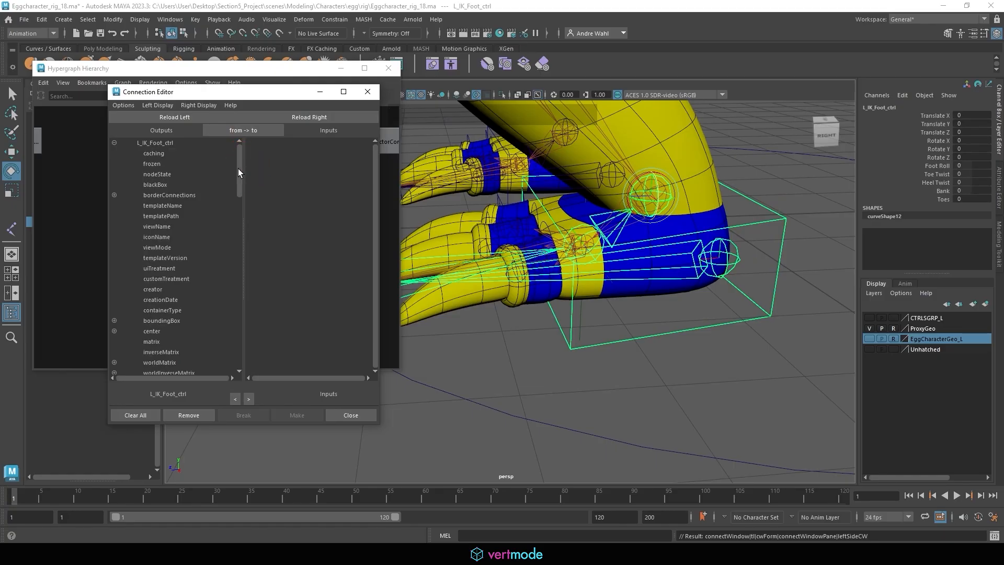
drag(239, 168, 243, 345)
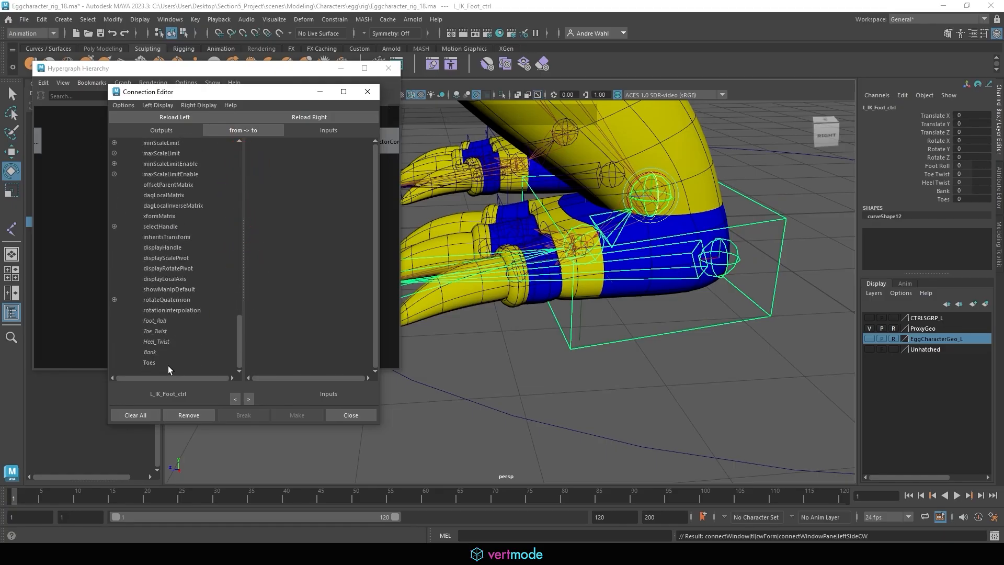
click(153, 362)
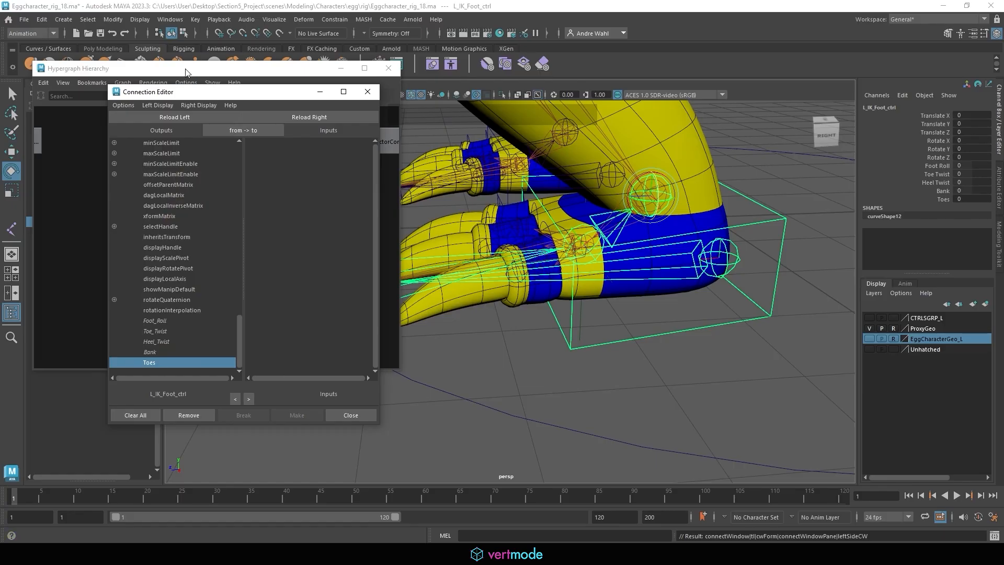
Step: Select ToeGroup in the Hypergraph, try rotating it about Z to test the toe bend, and undo the rotation
click(228, 82)
click(257, 212)
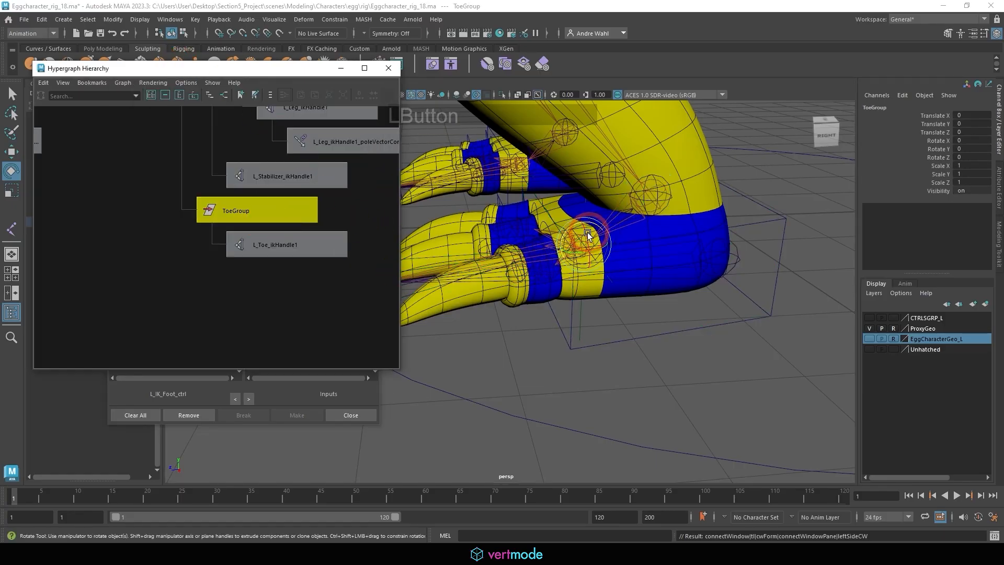
alt+drag(588, 232, 679, 288)
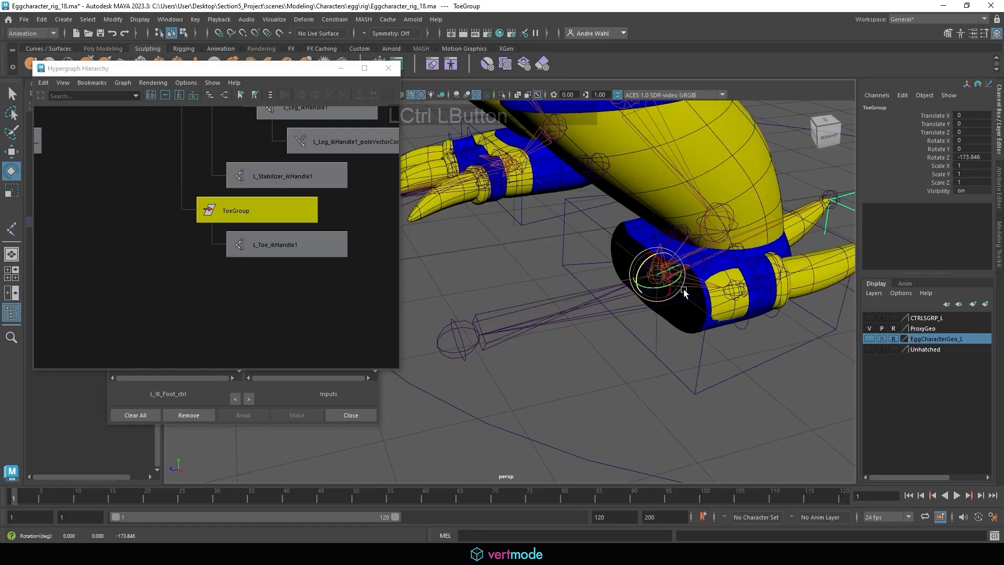
key(ctrl+z)
Step: Load ToeGroup as the input object in the Connection Editor and connect the foot control's Toes attribute to its rotateZ
click(365, 394)
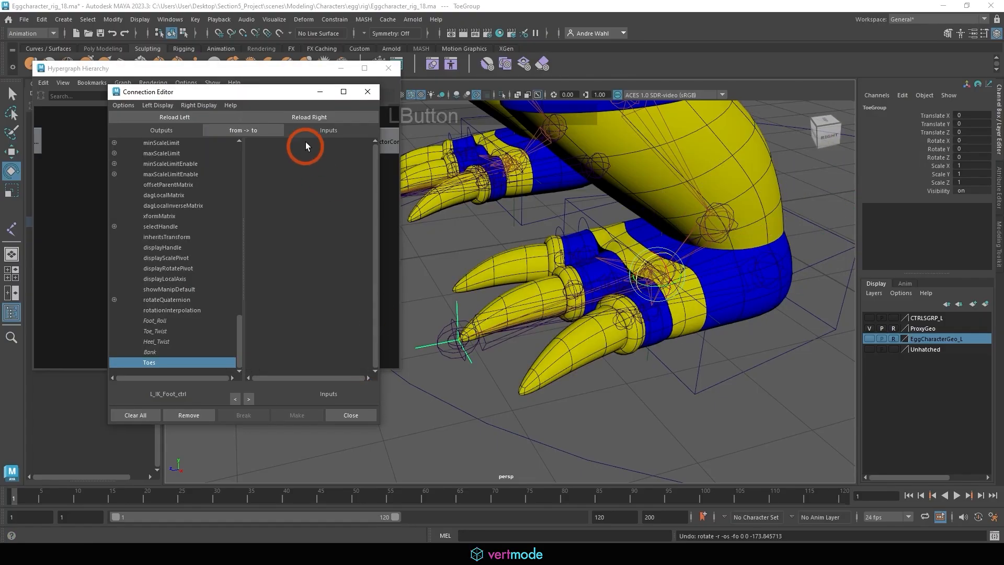
click(300, 119)
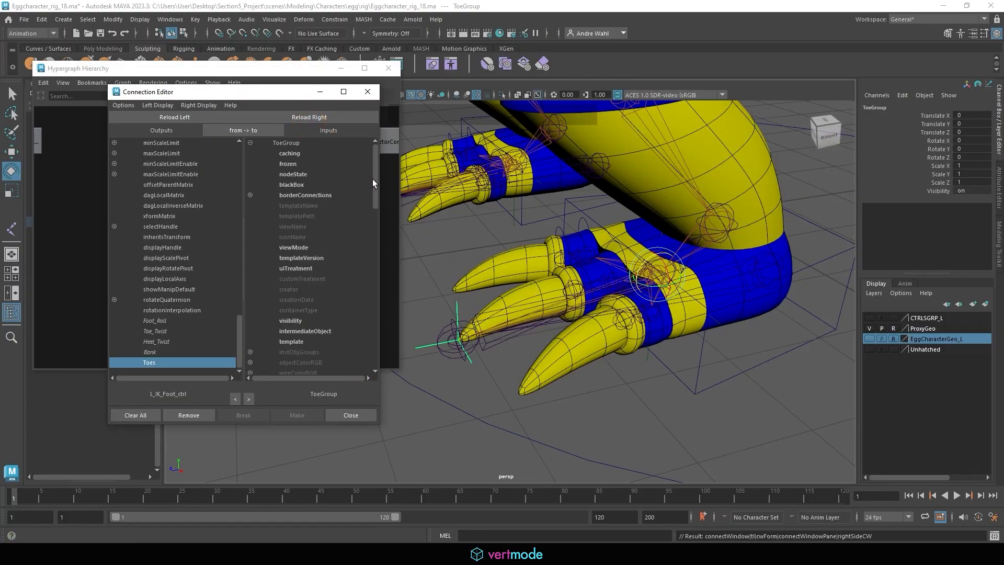
drag(375, 178, 377, 262)
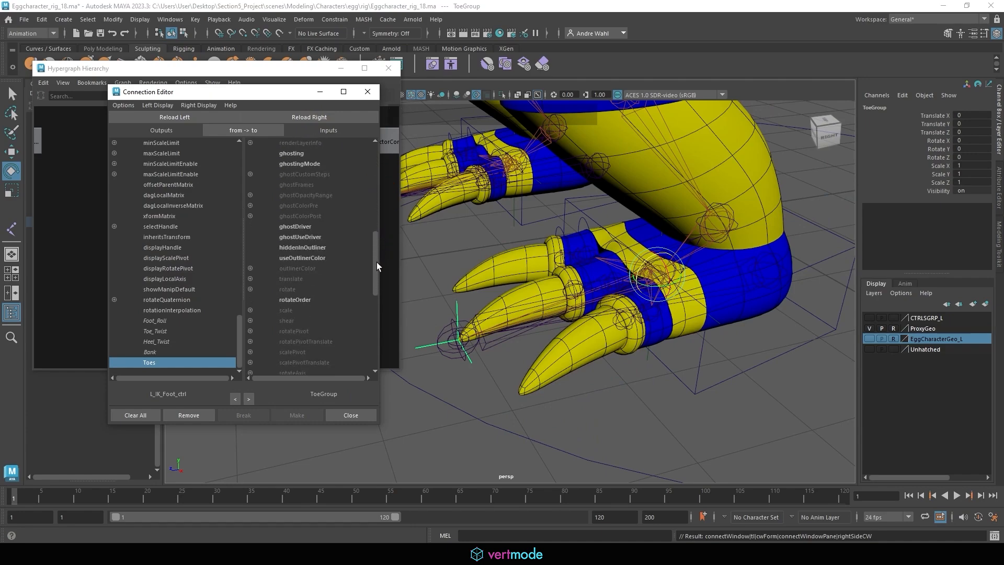
click(250, 289)
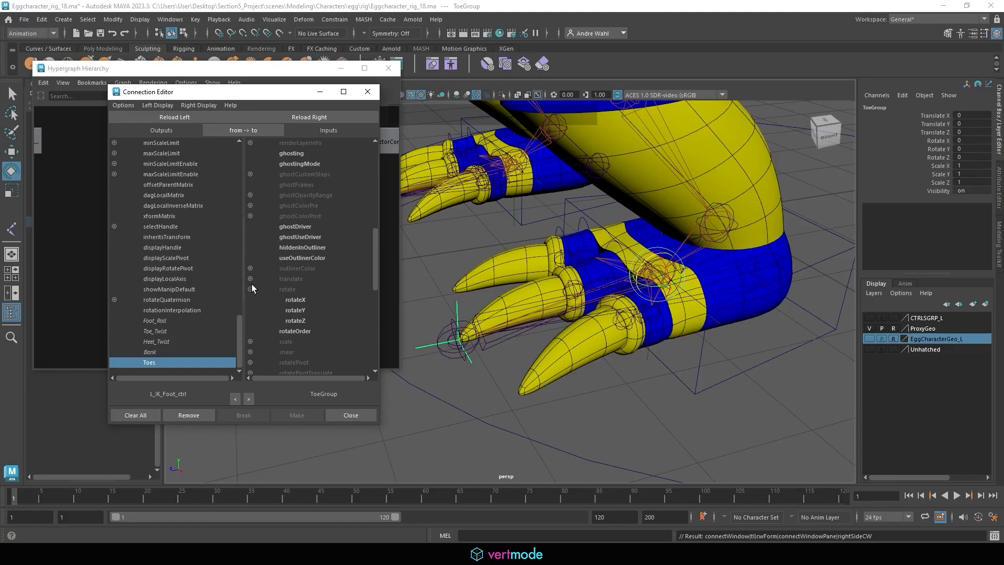
click(295, 320)
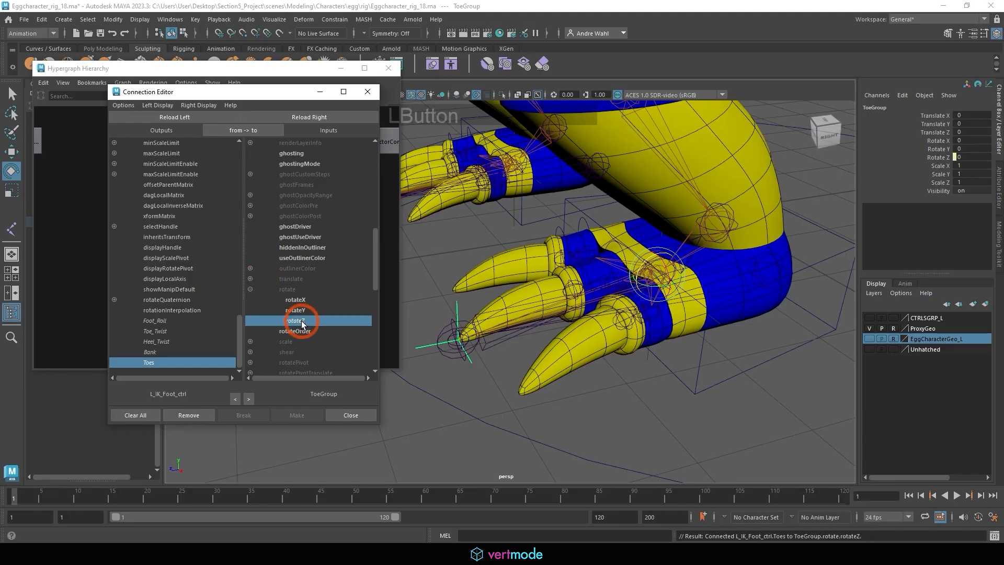
Step: Select L_IK_Foot_ctrl and scrub its Toes attribute back and forth to test the toe bend, ending at about -20.8
alt+drag(488, 311, 515, 314)
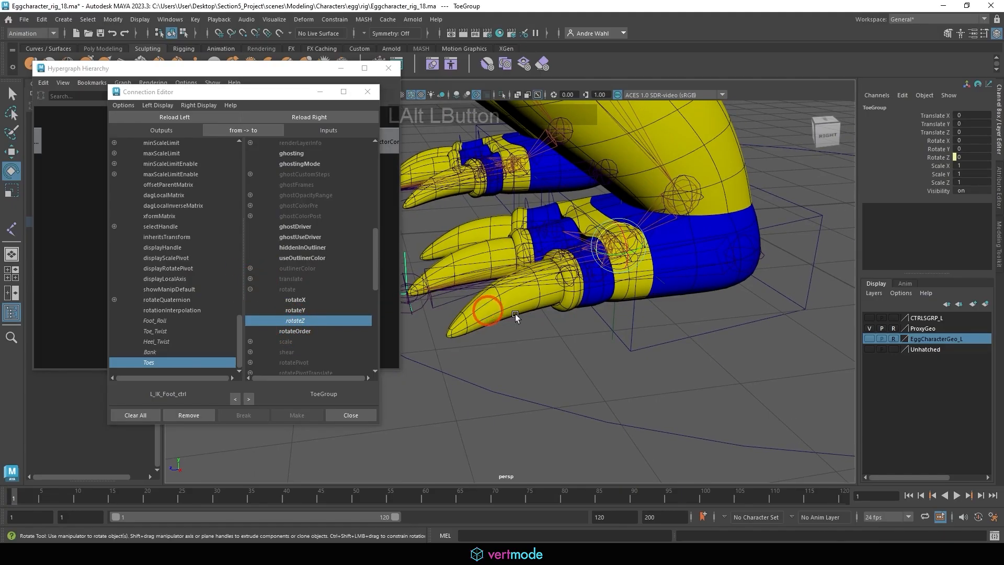
click(632, 328)
click(944, 199)
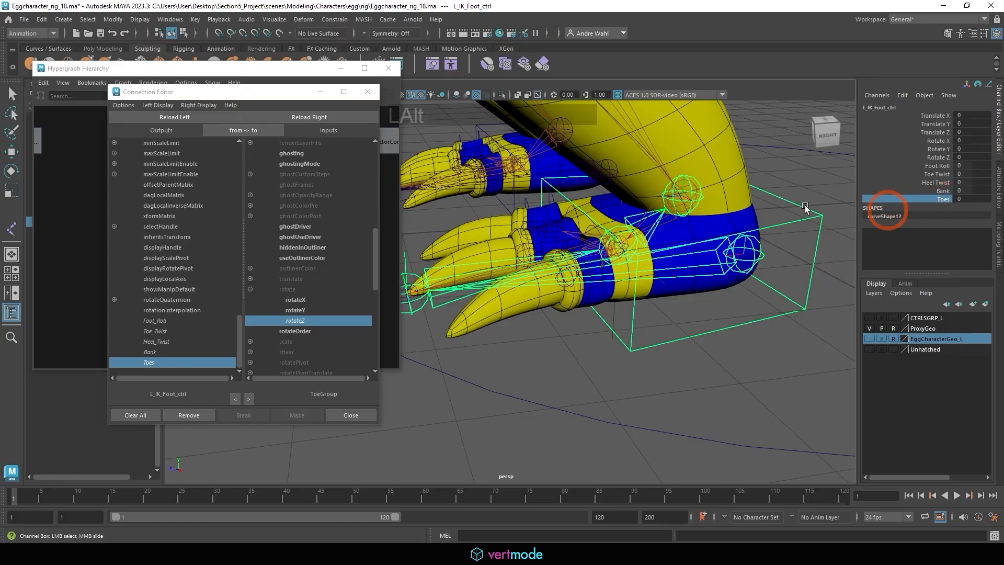
middle_drag(544, 237, 11, 192)
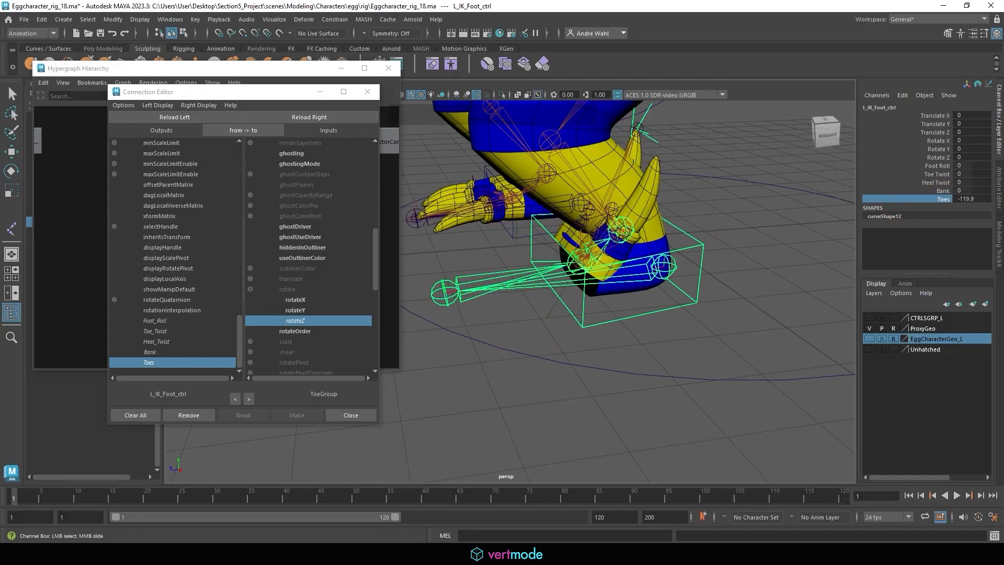
middle_drag(749, 268, 998, 263)
scroll(773, 268, up, 2)
middle_drag(632, 272, 894, 298)
alt+right_drag(742, 282, 565, 262)
middle_drag(580, 264, 397, 273)
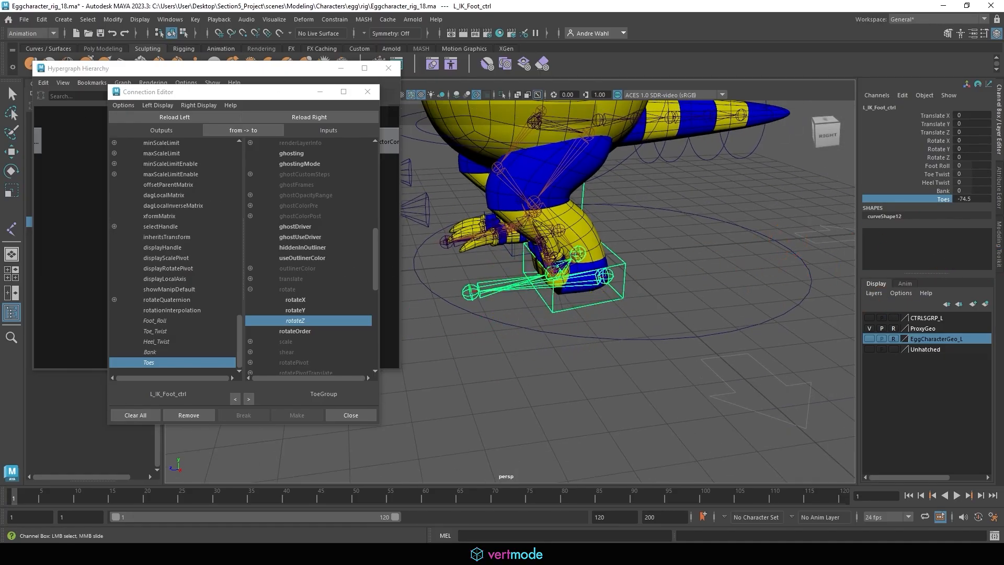
middle_drag(635, 266, 976, 219)
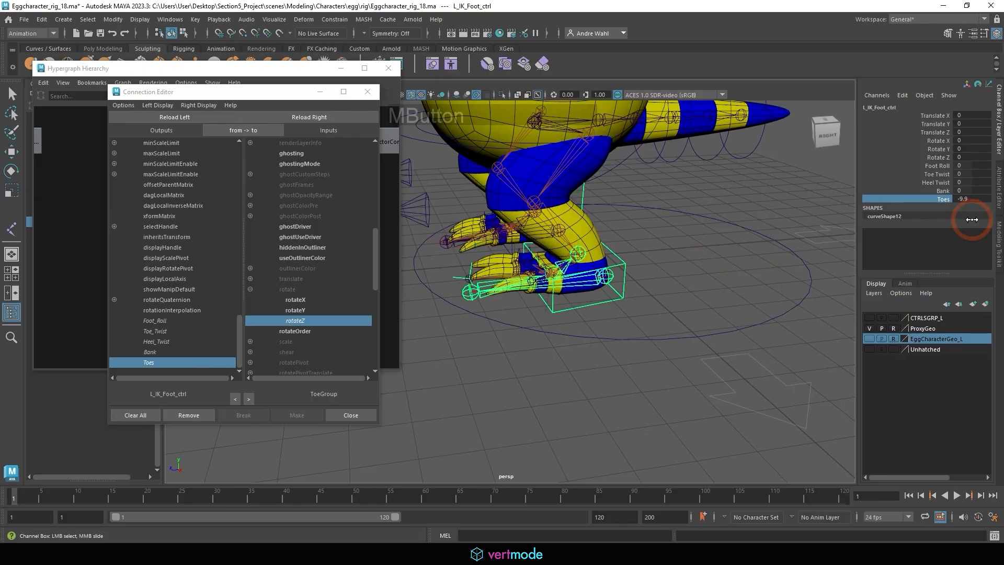
middle_drag(603, 266, 77, 159)
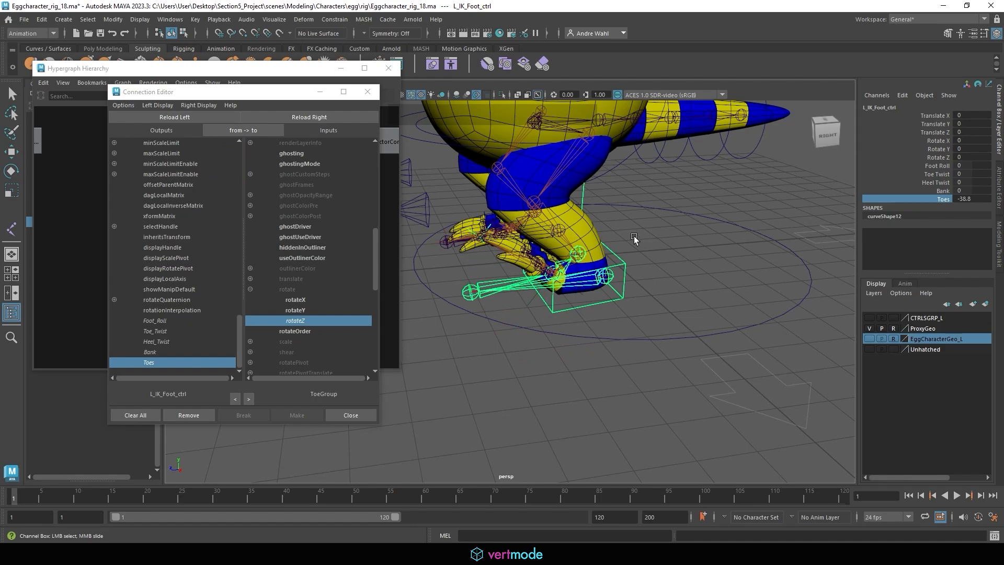
middle_drag(634, 238, 671, 267)
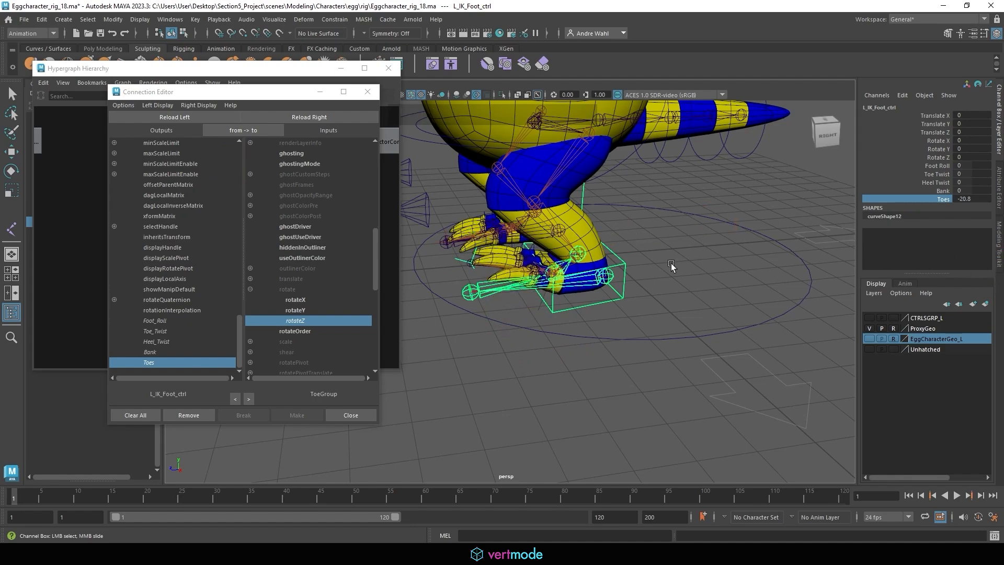
Step: Test Foot Roll together with Toes on L_IK_Foot_ctrl by scrubbing them to about -4.9 and -66.2
click(616, 267)
click(937, 166)
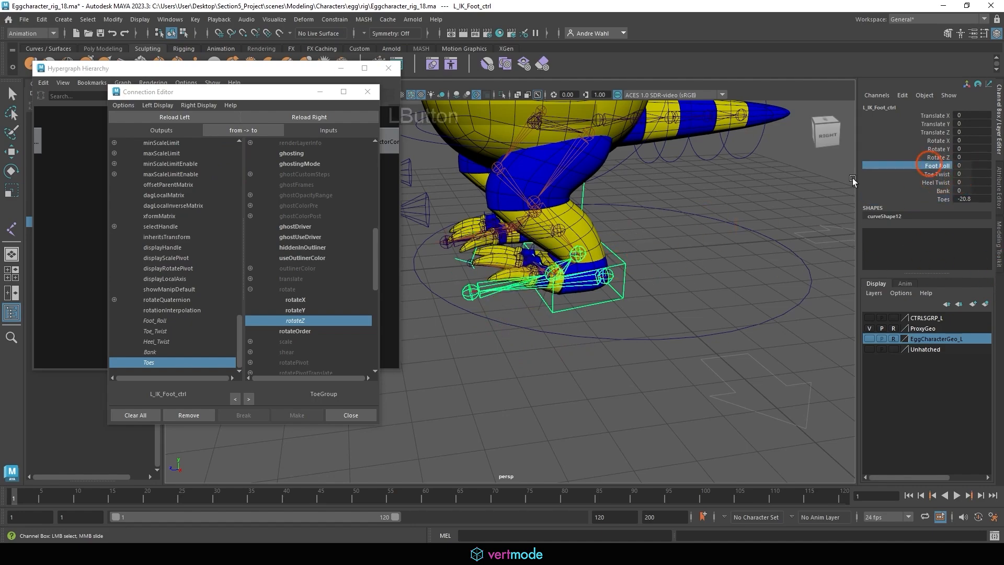
middle_drag(732, 251, 583, 291)
click(941, 199)
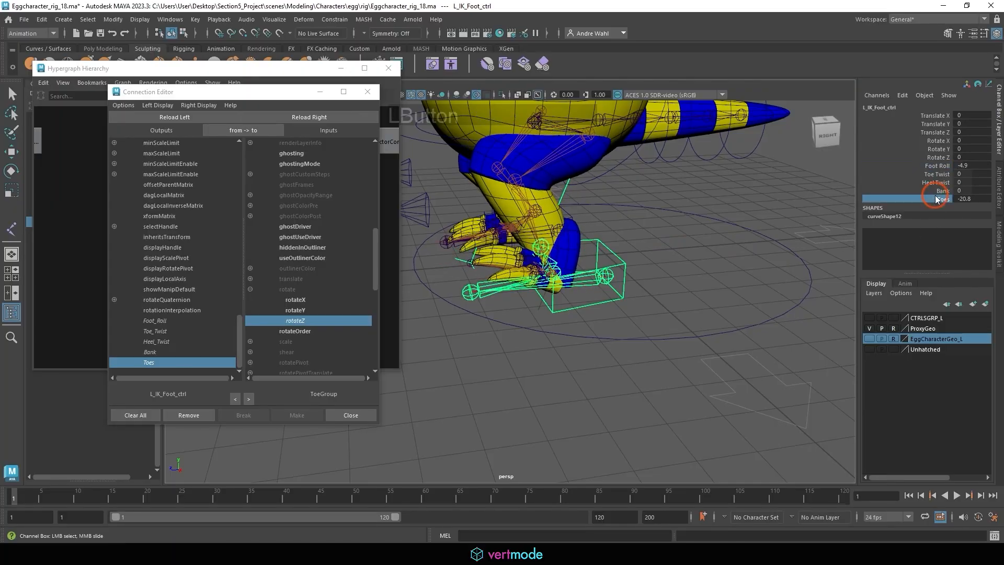
middle_drag(737, 251, 470, 222)
middle_drag(997, 246, 537, 279)
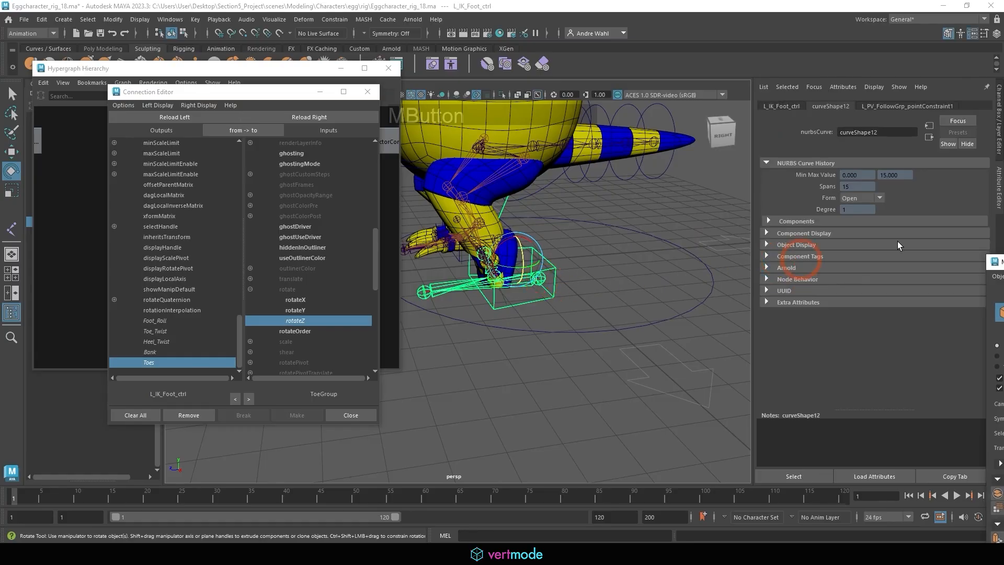
Step: Reset the attributes from Foot Roll through Toes on L_IK_Foot_ctrl to 0 and clear the selection
key(ctrl+a)
shift+click(976, 199)
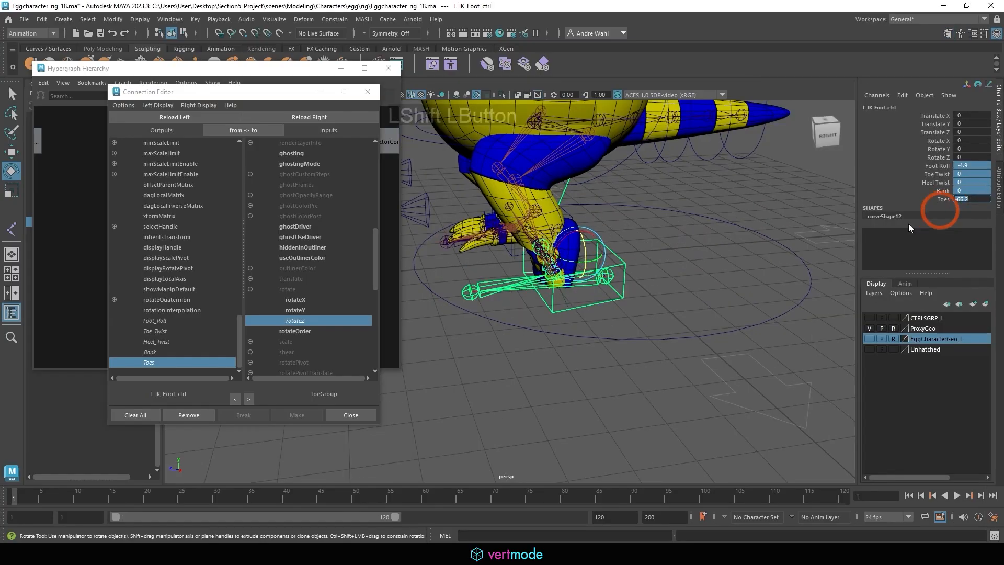
key(KP_Enter)
click(817, 285)
Step: Move the Connection Editor off the Hypergraph and hide the ProxyGeo layer to expose the right foot's rig
alt+drag(817, 284, 557, 297)
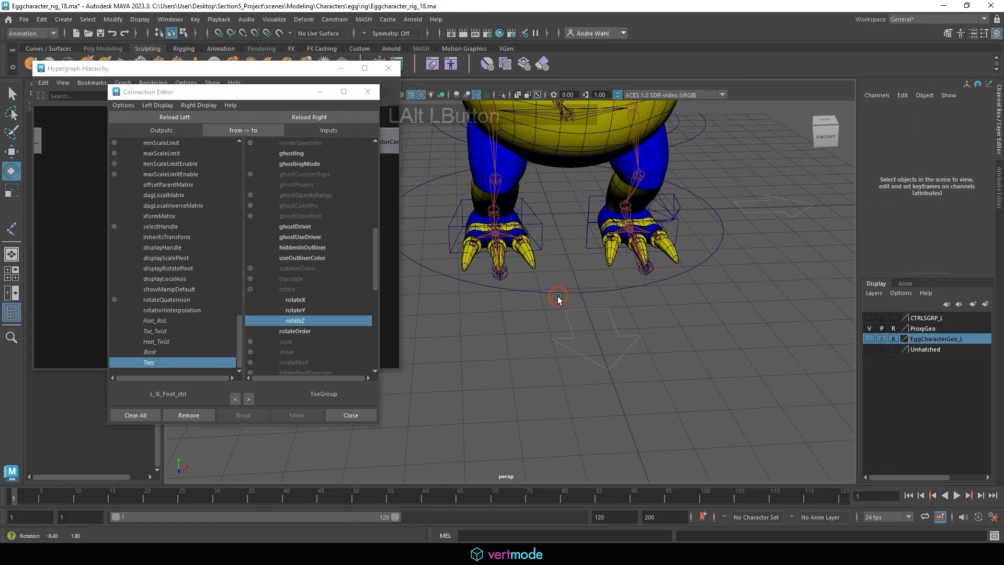
drag(206, 94, 32, 174)
alt+right_drag(473, 205, 699, 260)
alt+drag(699, 260, 731, 241)
alt+middle_drag(732, 241, 601, 360)
click(880, 327)
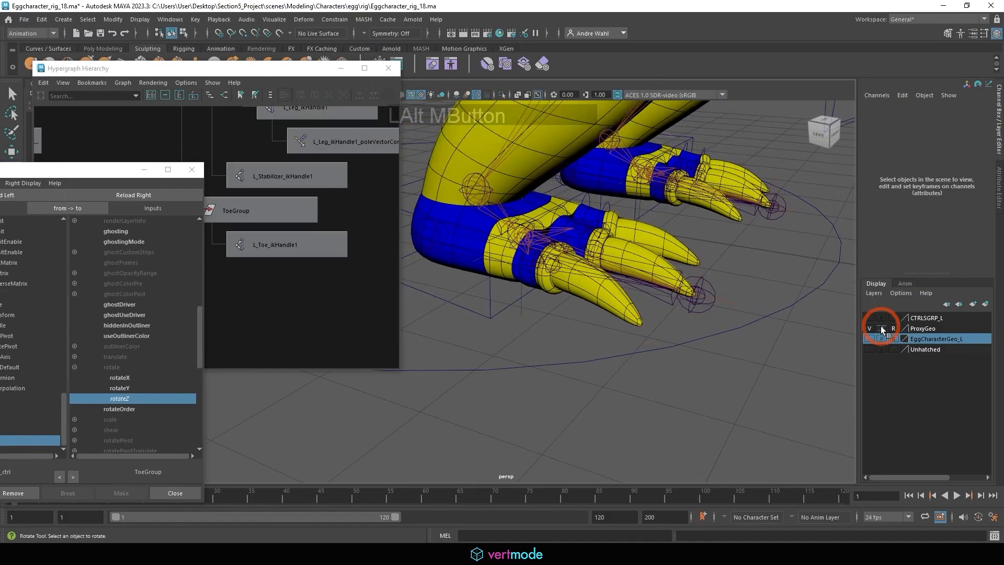
click(869, 328)
Step: Group R_Toe_ikHandle1 by itself and bring the new group into view in the Hypergraph
click(688, 200)
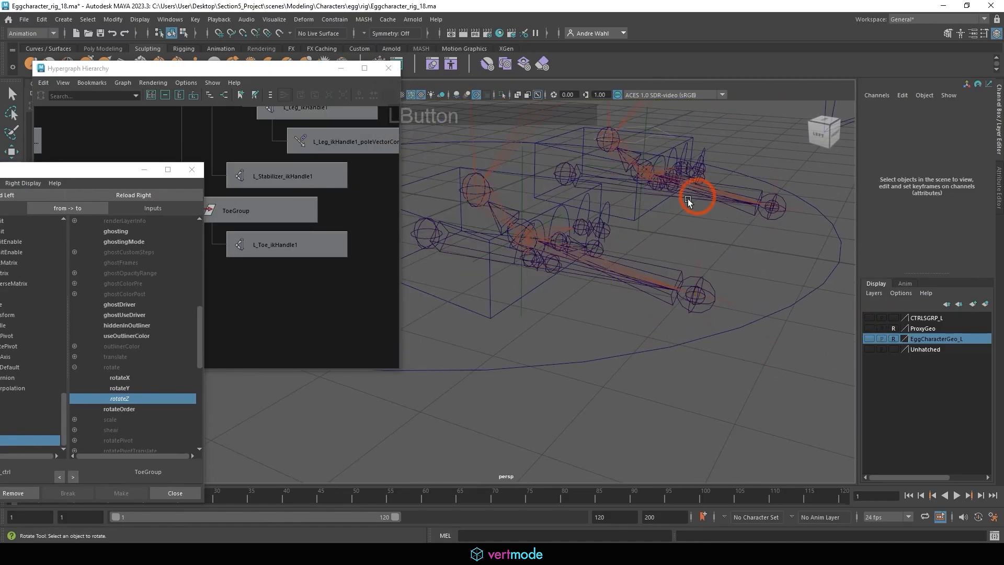
click(697, 268)
key(w)
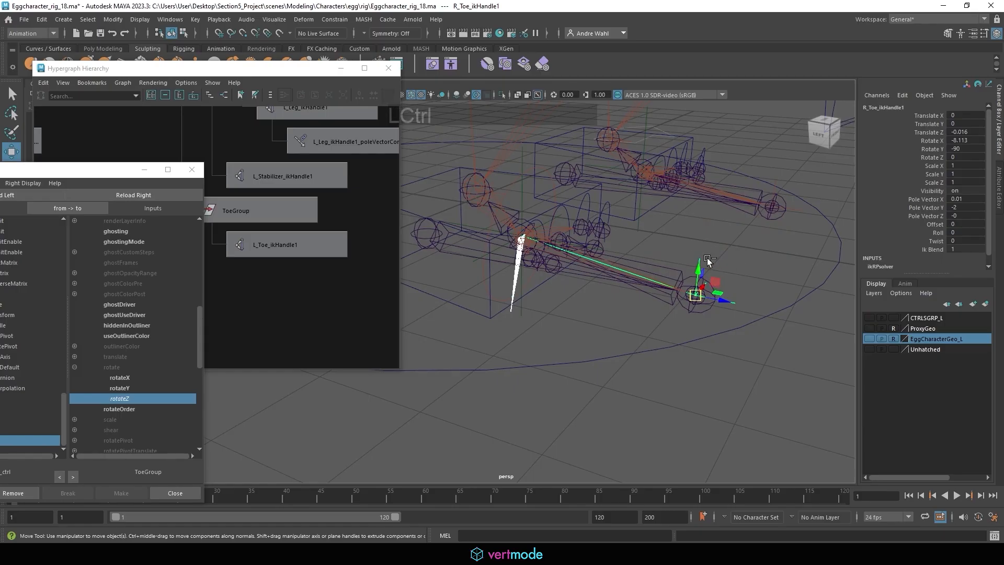
key(ctrl+g)
alt+middle_drag(397, 266, 339, 296)
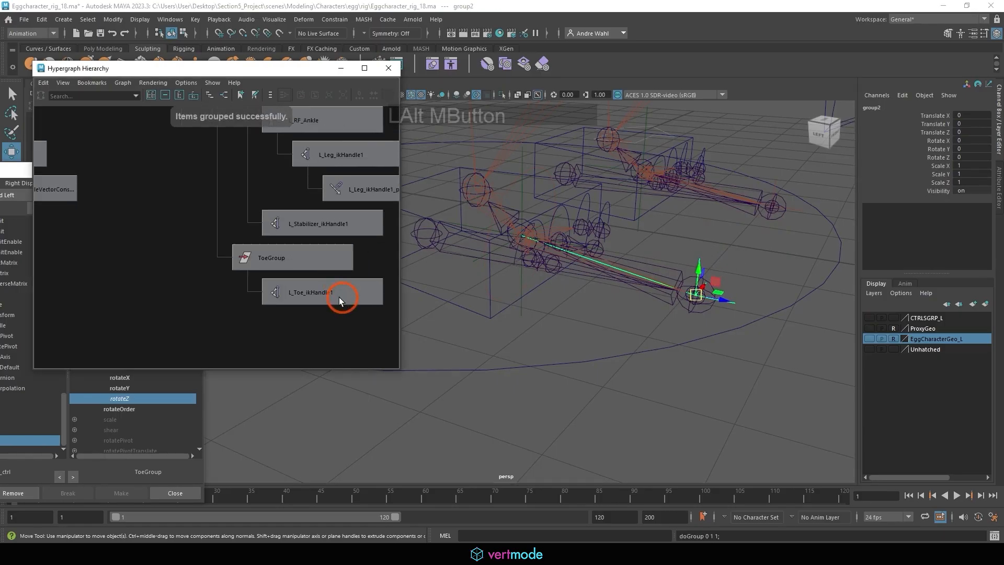
alt+right_drag(339, 297, 287, 255)
alt+middle_drag(287, 255, 372, 257)
alt+right_drag(209, 259, 345, 278)
Step: Move the pivot of the group above R_Toe_ikHandle1 to the right foot's ball joint using point snapping
alt+middle_drag(663, 310, 649, 305)
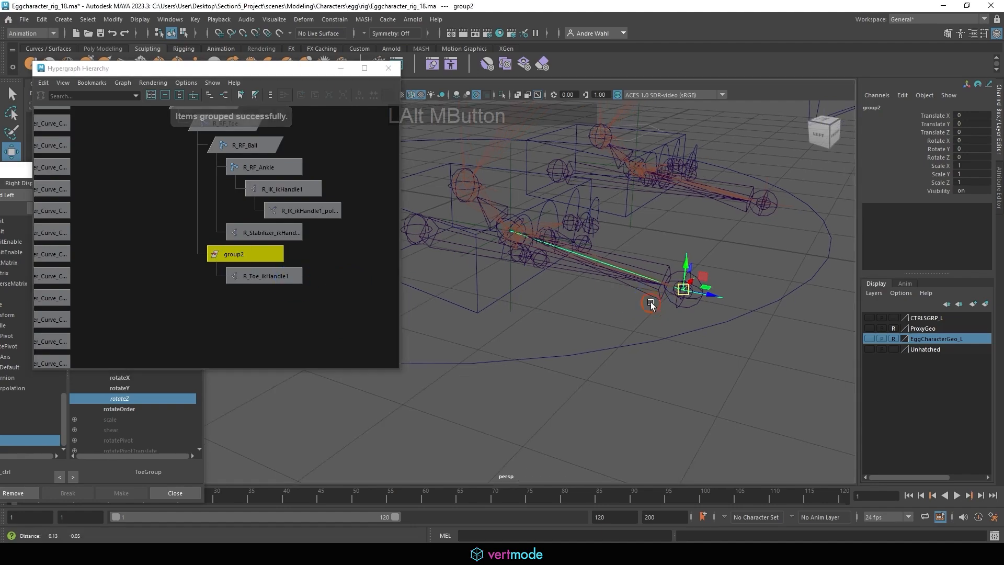
alt+right_drag(650, 305, 673, 308)
alt+drag(673, 309, 673, 316)
key(d)
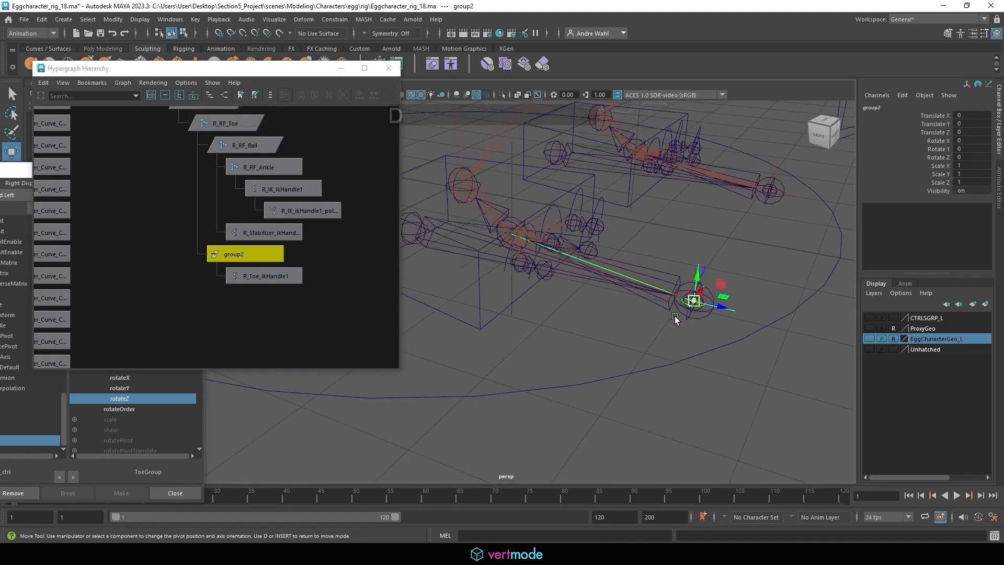
alt+drag(589, 236, 636, 308)
alt+right_drag(635, 309, 742, 340)
alt+right_drag(535, 243, 547, 243)
middle_drag(546, 243, 571, 247)
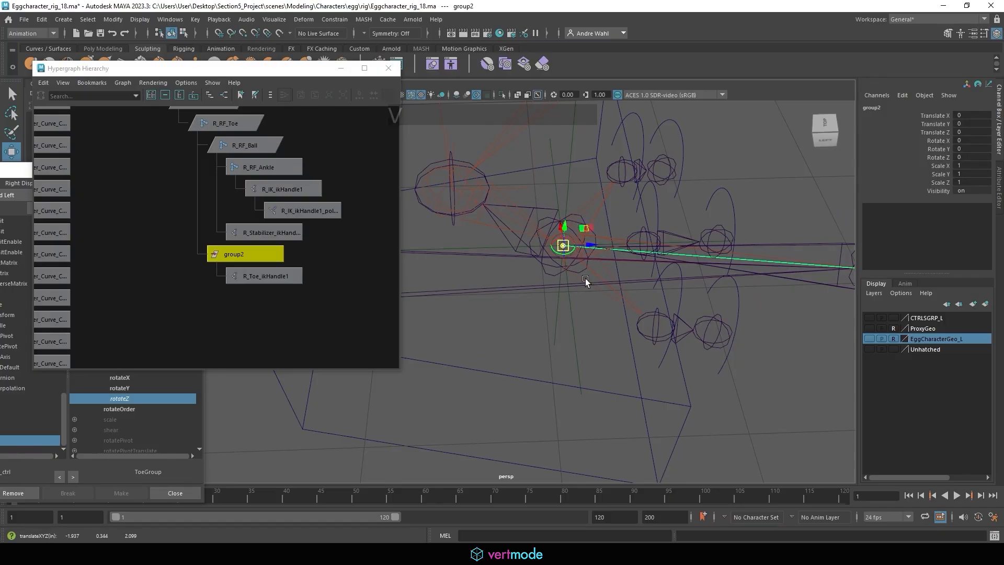
Step: Try snapping the right toe group's pivot to the ball joint again from another angle, and undo the change
alt+drag(580, 277, 426, 271)
alt+middle_drag(425, 271, 543, 341)
alt+right_drag(660, 311, 643, 294)
middle_drag(643, 294, 634, 267)
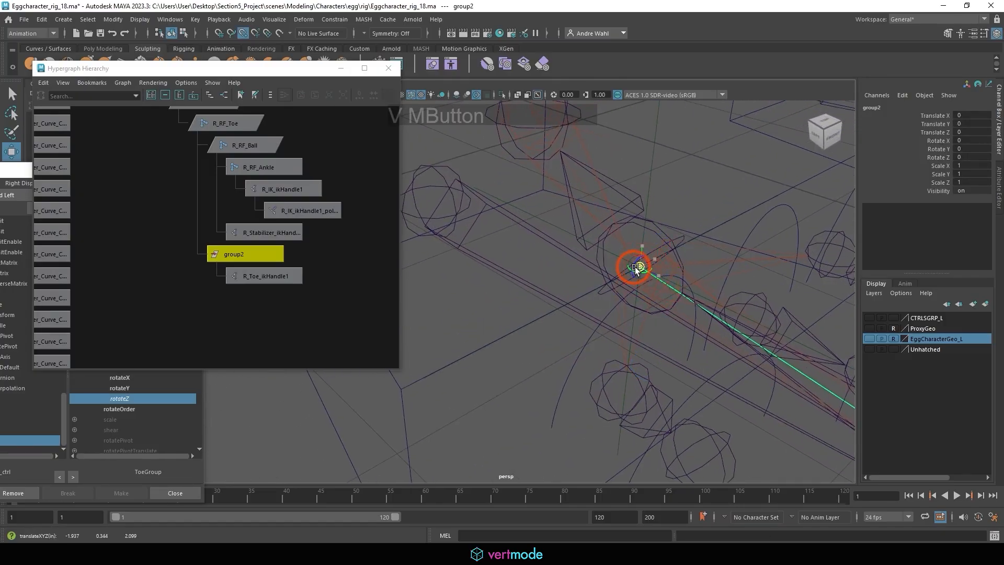
key(ctrl+z)
Step: Snap the right toe group's pivot precisely onto the ball joint and check its placement from several angles
alt+drag(660, 290, 527, 291)
alt+middle_drag(527, 291, 546, 291)
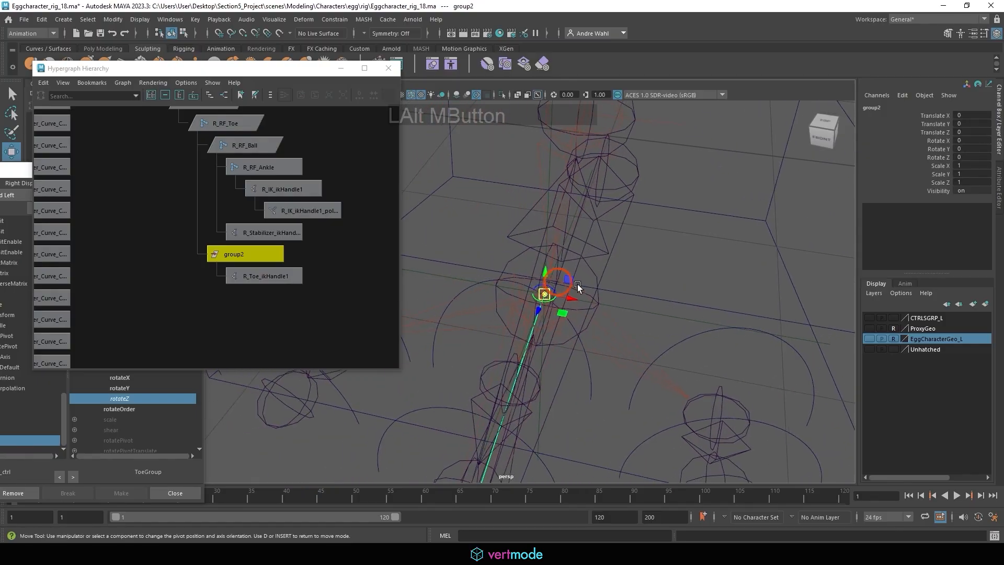
alt+right_drag(546, 291, 711, 308)
middle_drag(570, 305, 571, 296)
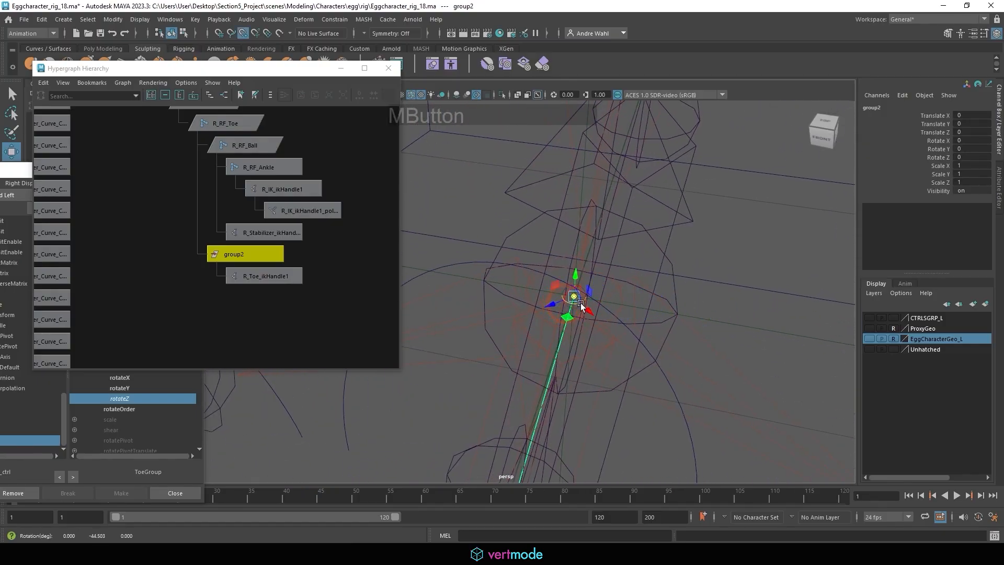
alt+drag(542, 331, 606, 310)
alt+middle_drag(606, 310, 623, 309)
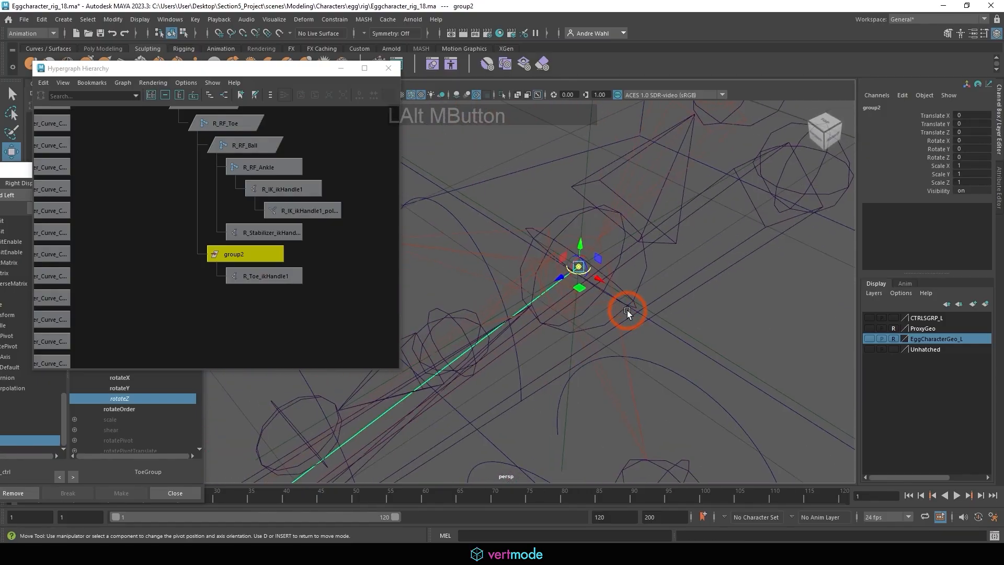
alt+right_drag(651, 309, 499, 302)
alt+middle_drag(499, 302, 540, 257)
Step: Rename the group above R_Toe_ikHandle1 as ToeRotationGroup
click(269, 258)
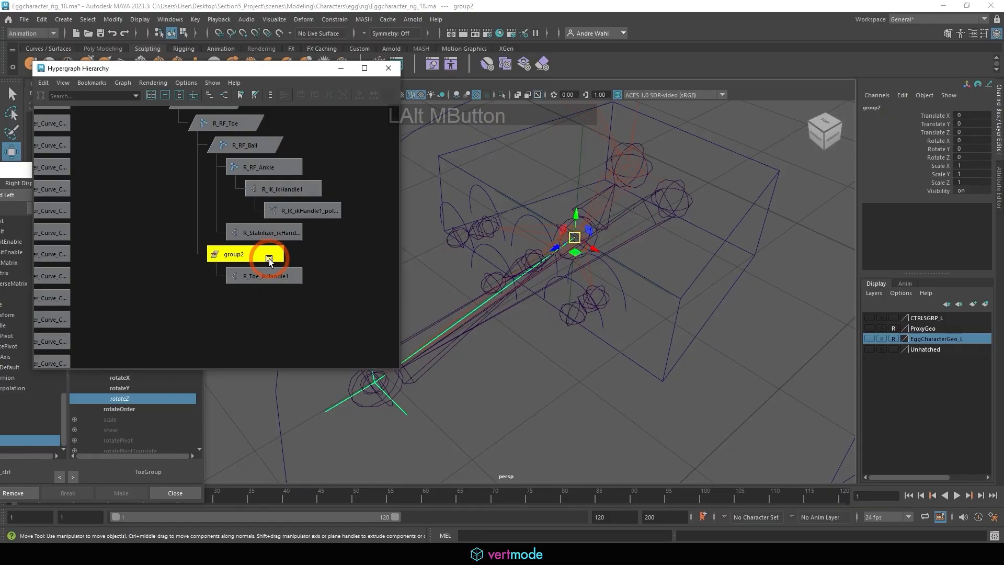
click(900, 108)
text(Rota)
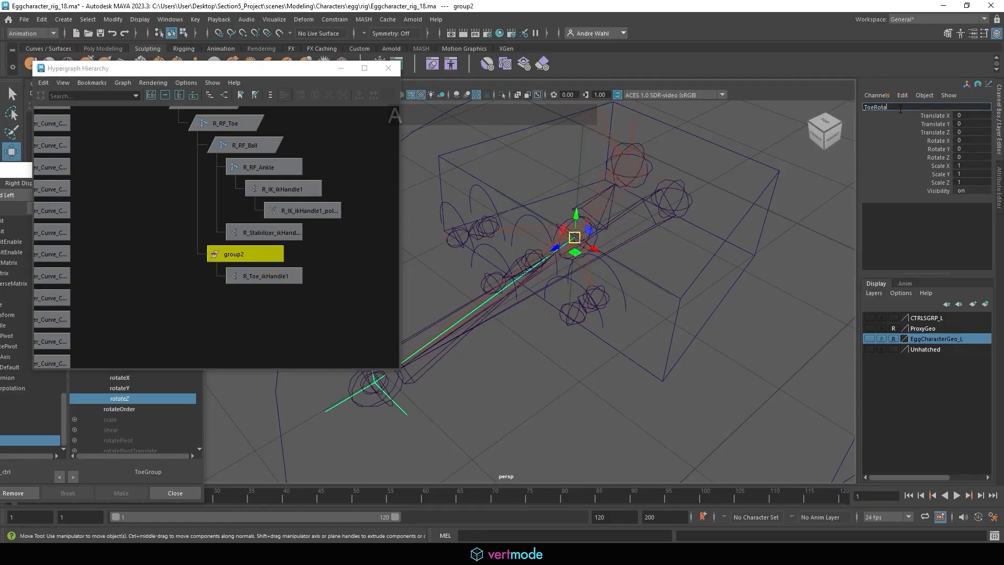
text(tionGroup)
key(KP_Enter)
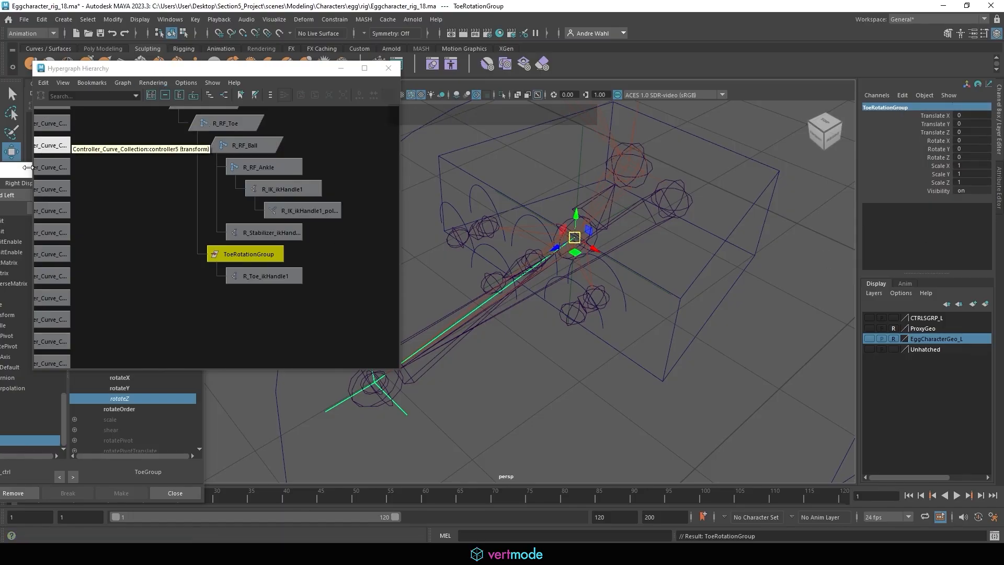
Step: Load R_IK_Foot_ctrl as the source in the Connection Editor and choose its Toes attribute
drag(8, 170, 328, 83)
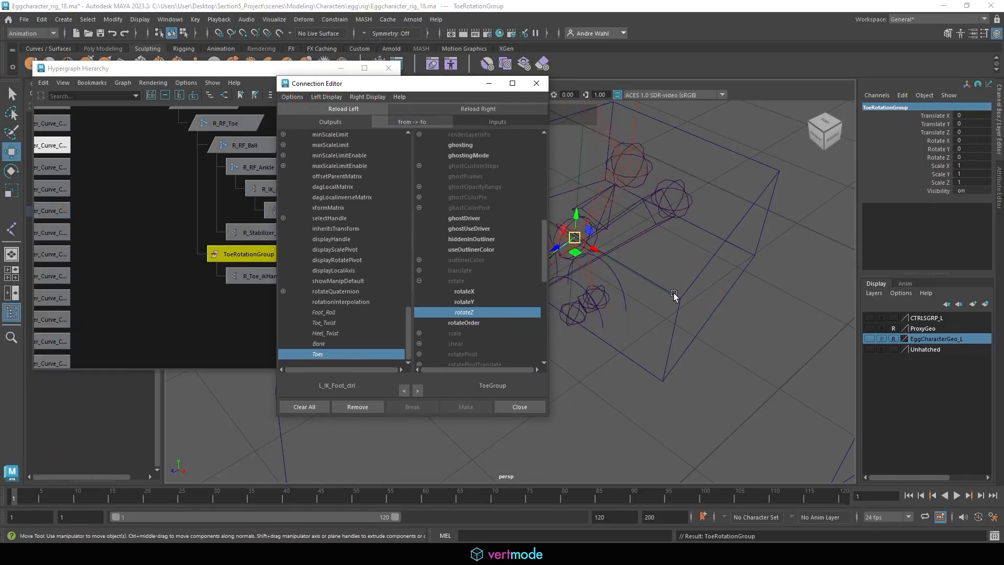
click(677, 295)
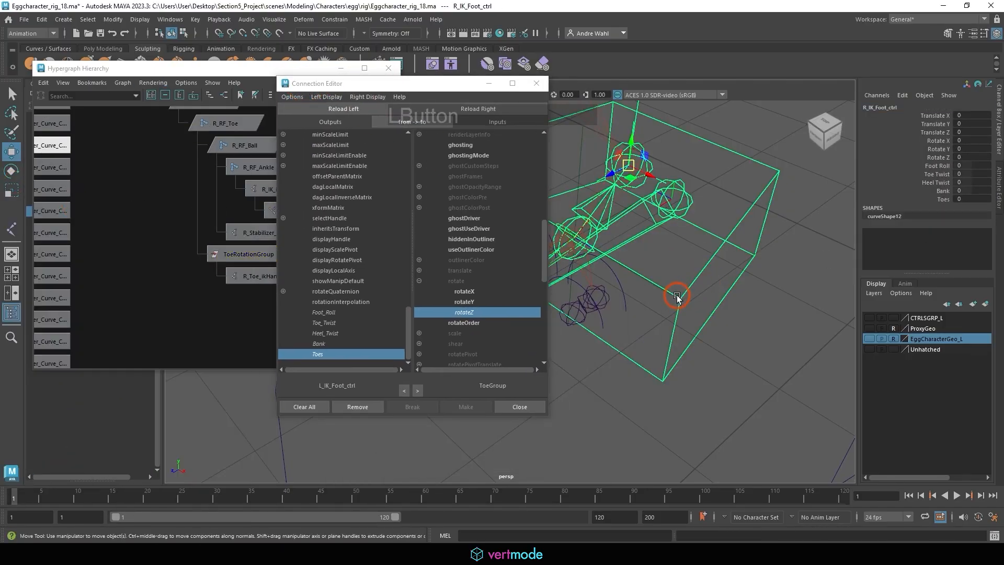
click(324, 108)
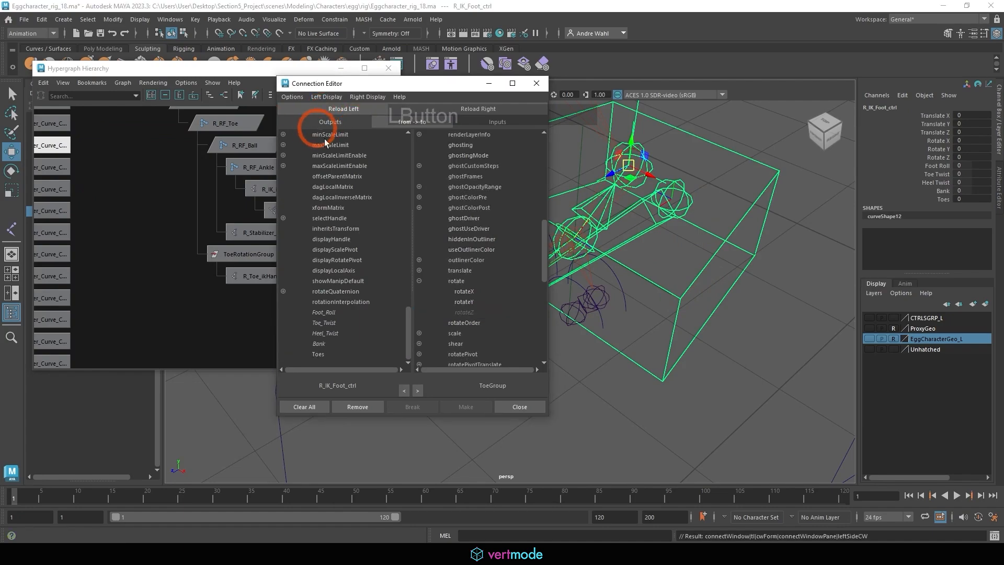
click(328, 353)
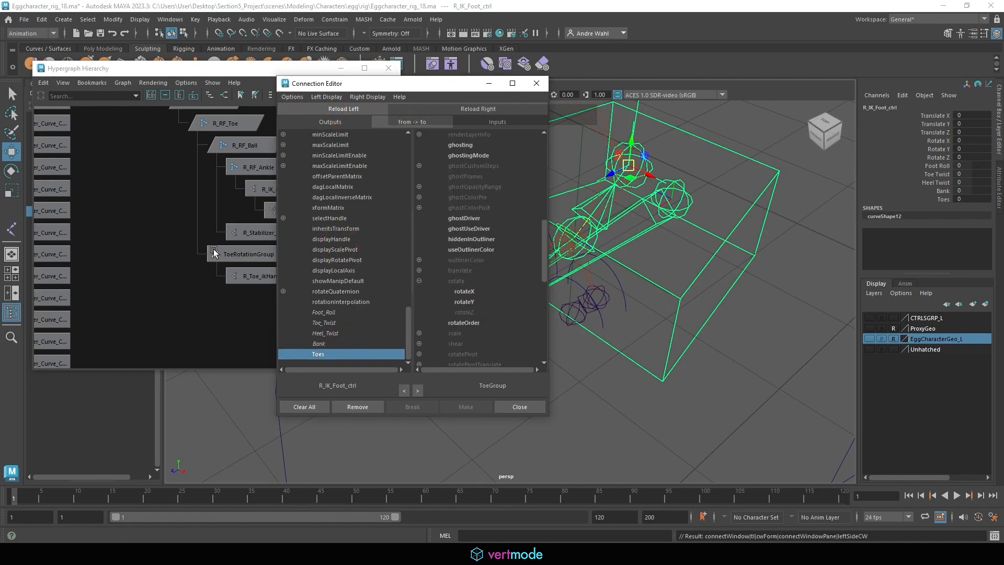
Step: Load ToeRotationGroup as the connection target and connect the right foot control's Toes attribute to its rotateZ
click(249, 254)
drag(441, 85, 233, 127)
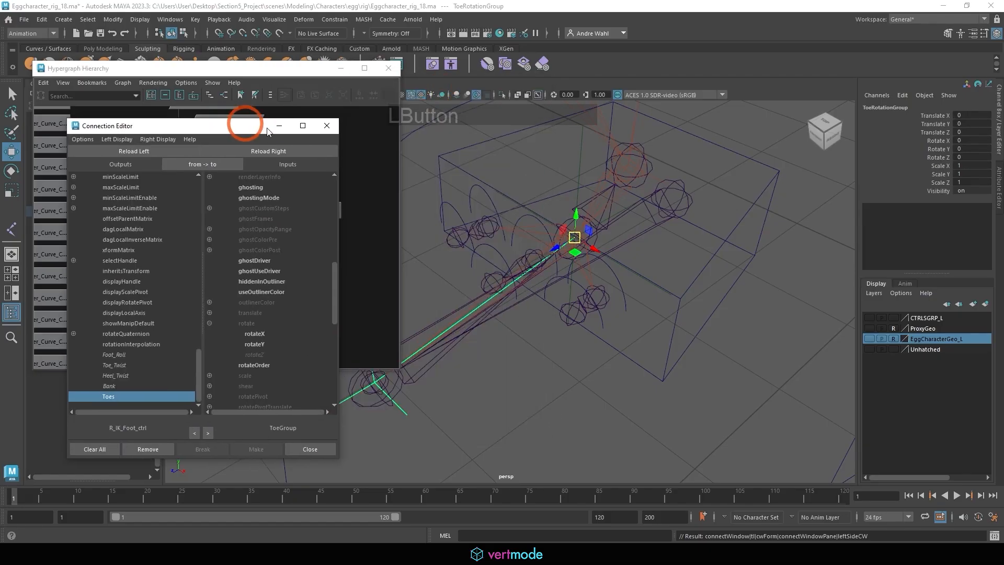
click(290, 152)
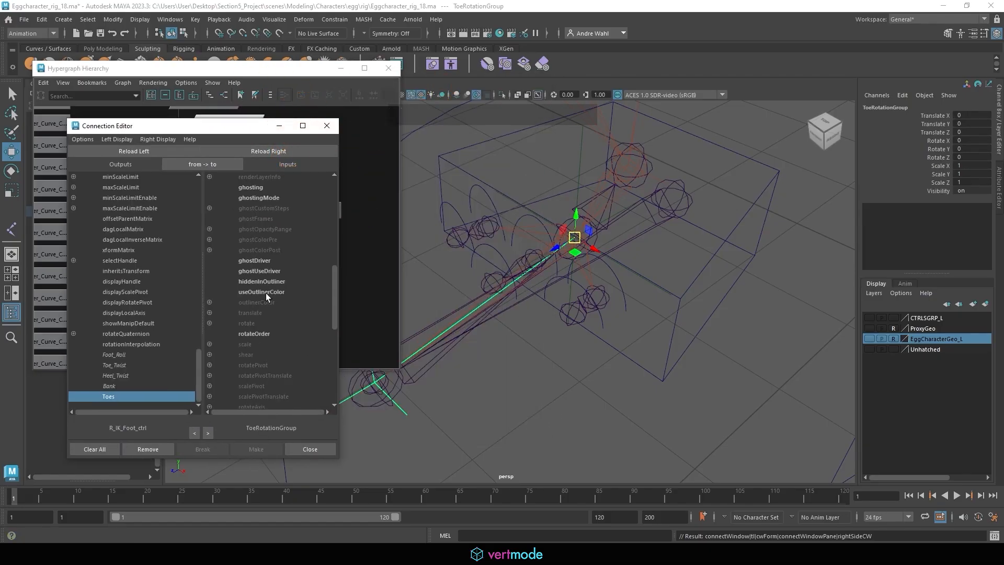
click(209, 323)
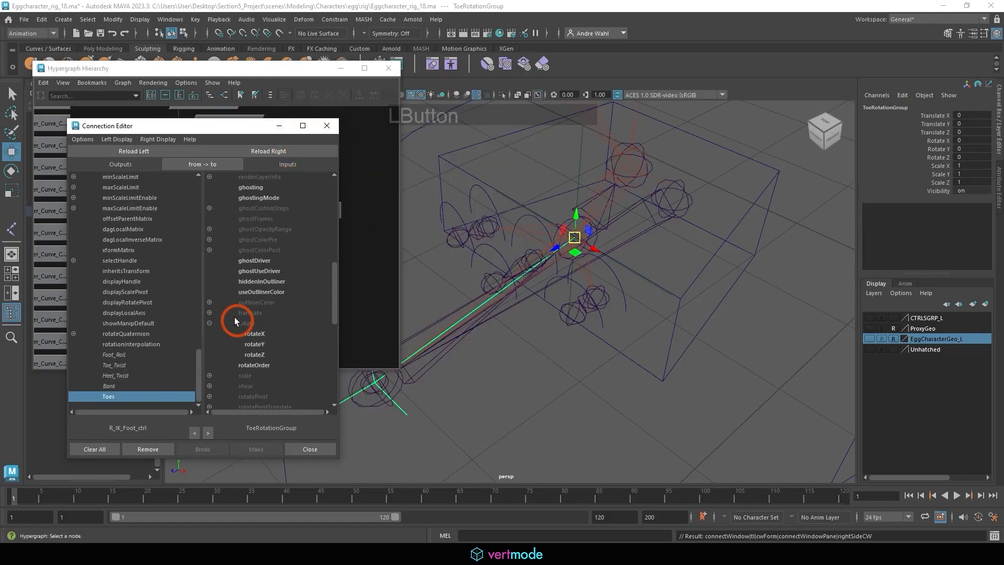
click(278, 354)
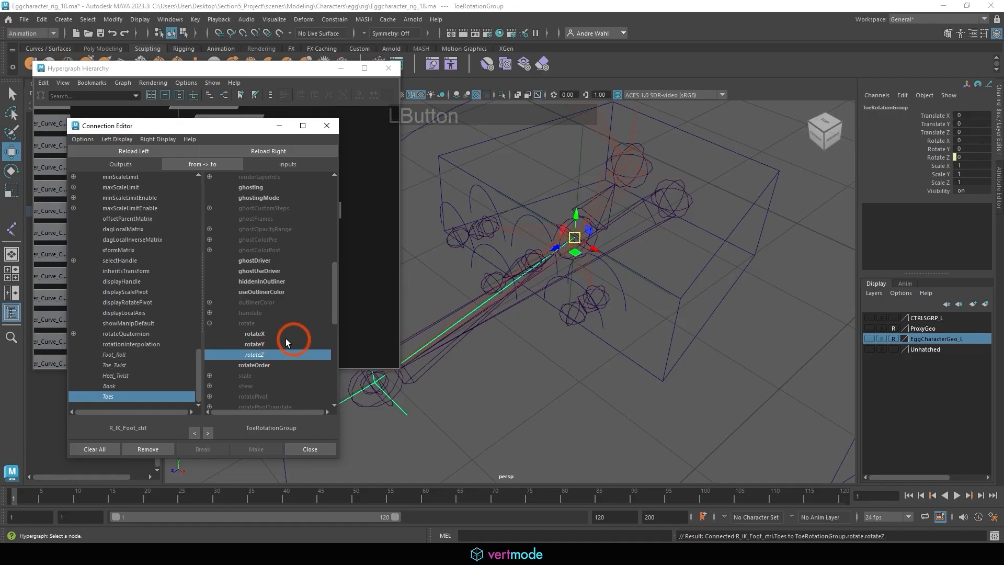
Step: Show the ProxyGeo layer and test the Toes attribute on R_IK_Foot_ctrl, undoing the trial change
alt+right_drag(370, 341, 586, 298)
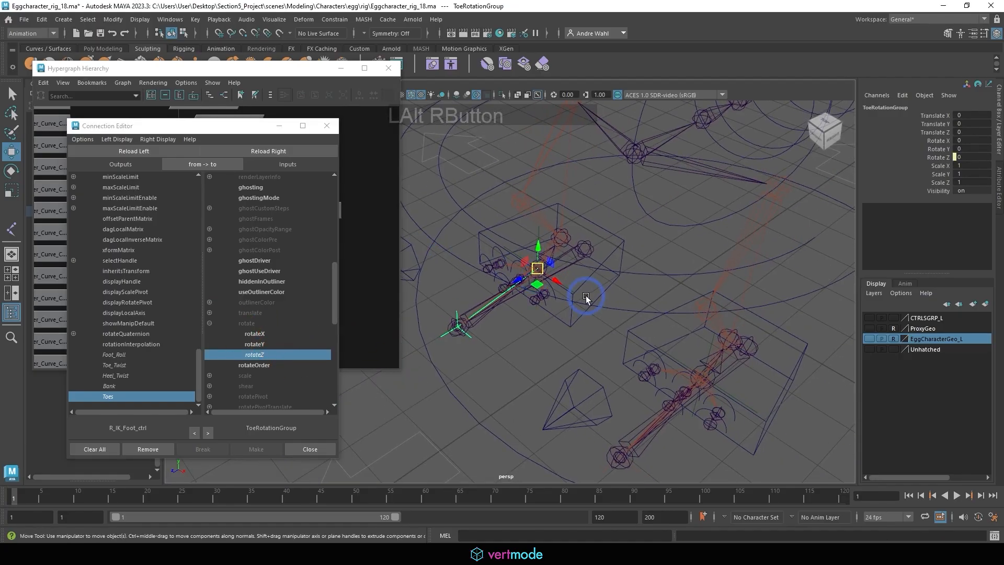
click(868, 328)
click(571, 321)
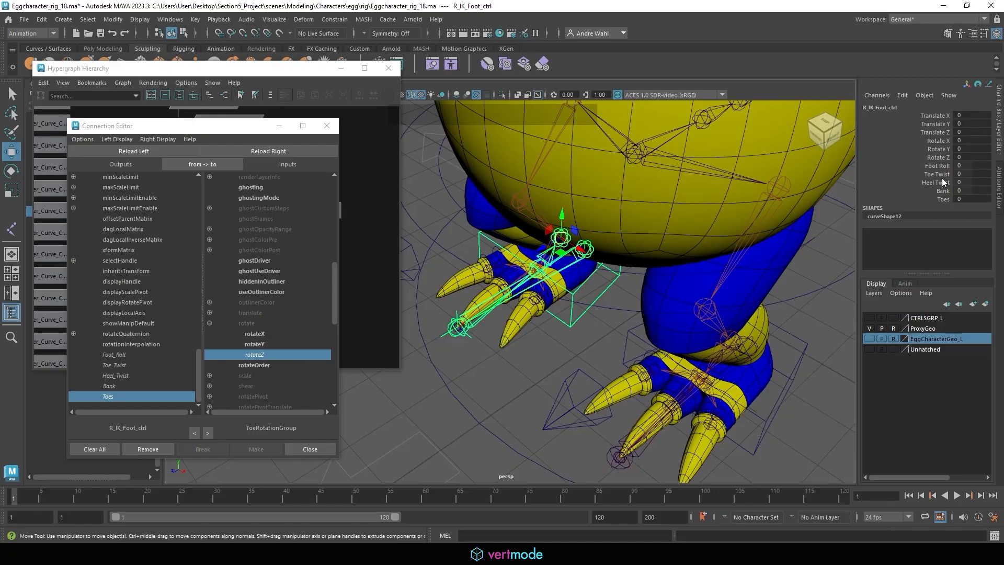
click(942, 198)
middle_drag(942, 198, 412, 247)
key(ctrl+z)
Step: Try also driving ToeRotationGroup's rotateX from R_IK_Foot_ctrl's Toes attribute, undo the trial rotation, and disconnect rotateX
click(246, 333)
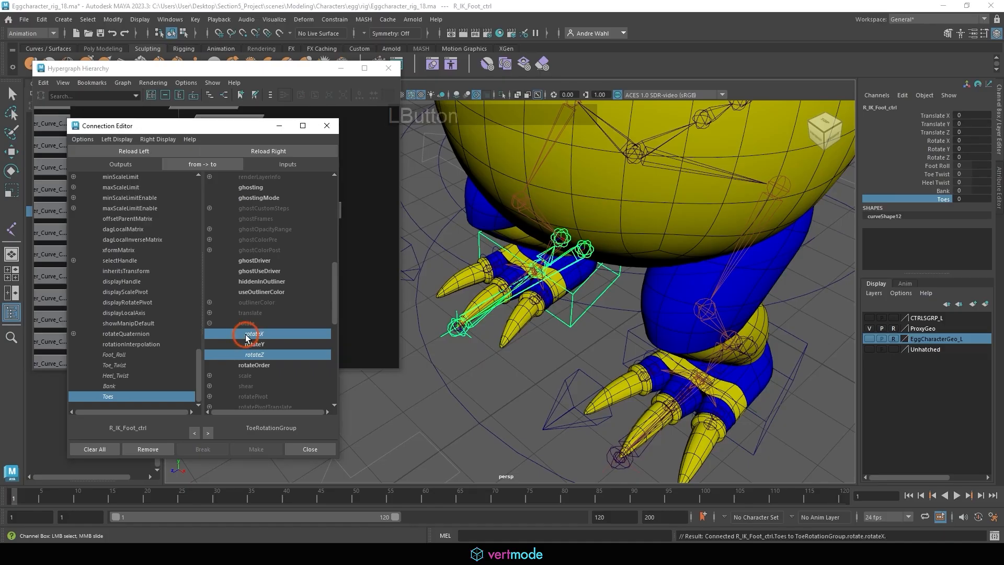
middle_drag(336, 307, 309, 284)
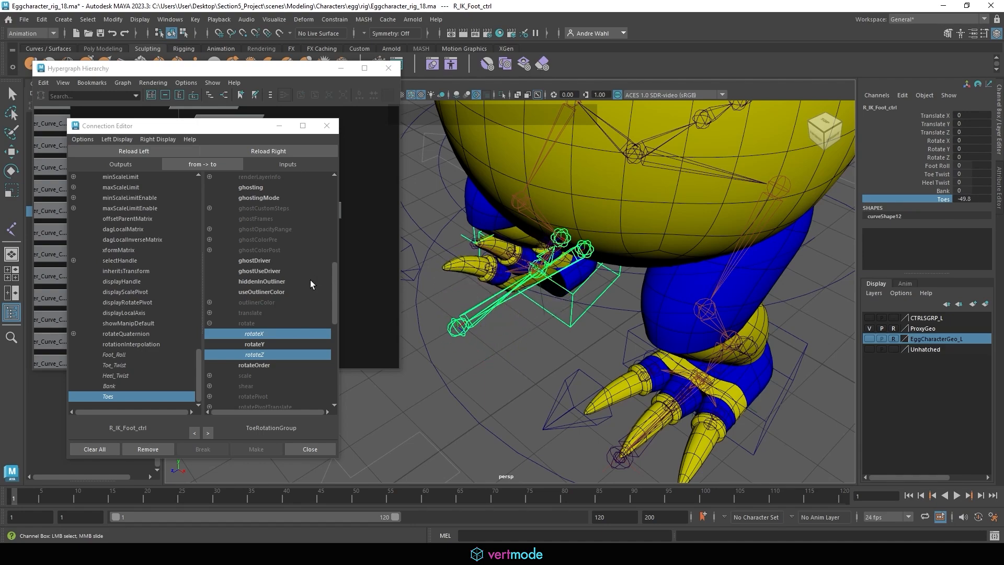
click(266, 334)
key(ctrl+z)
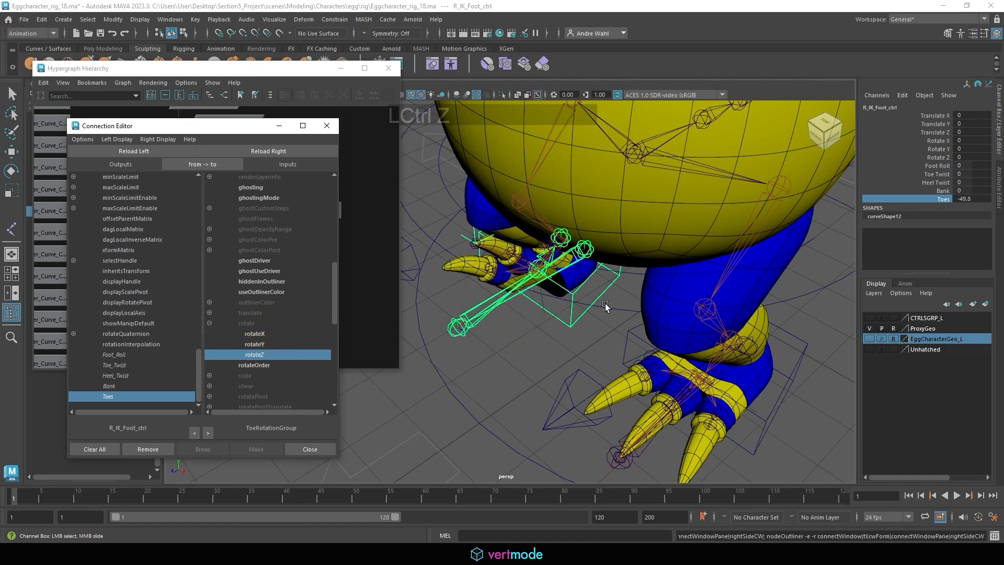
key(ctrl+z)
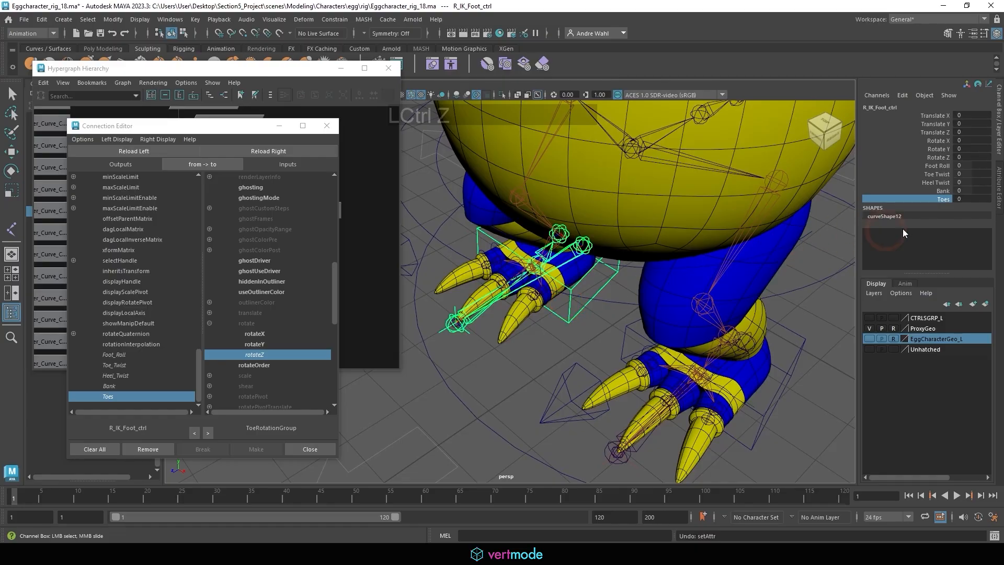
click(275, 331)
click(260, 333)
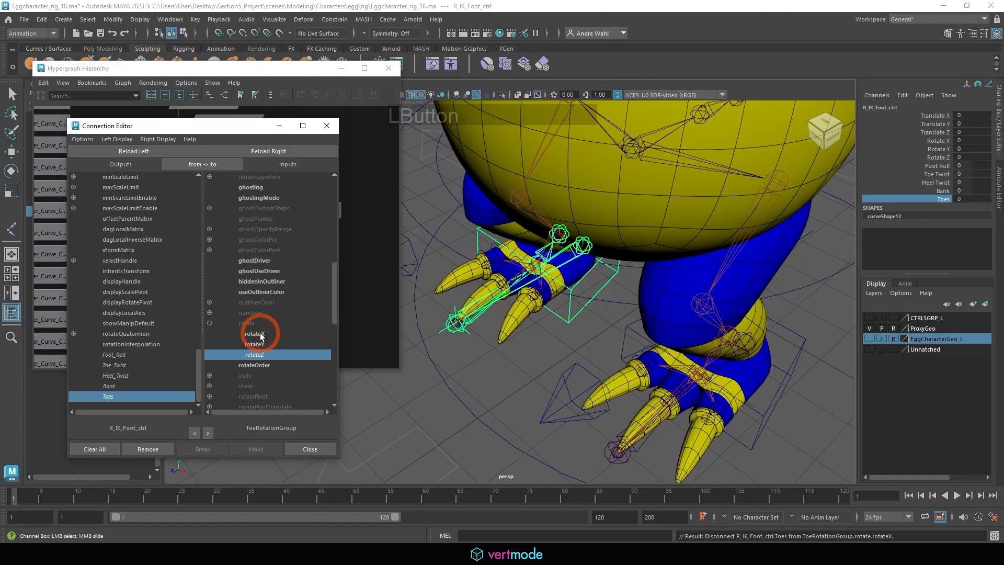
click(259, 333)
click(258, 334)
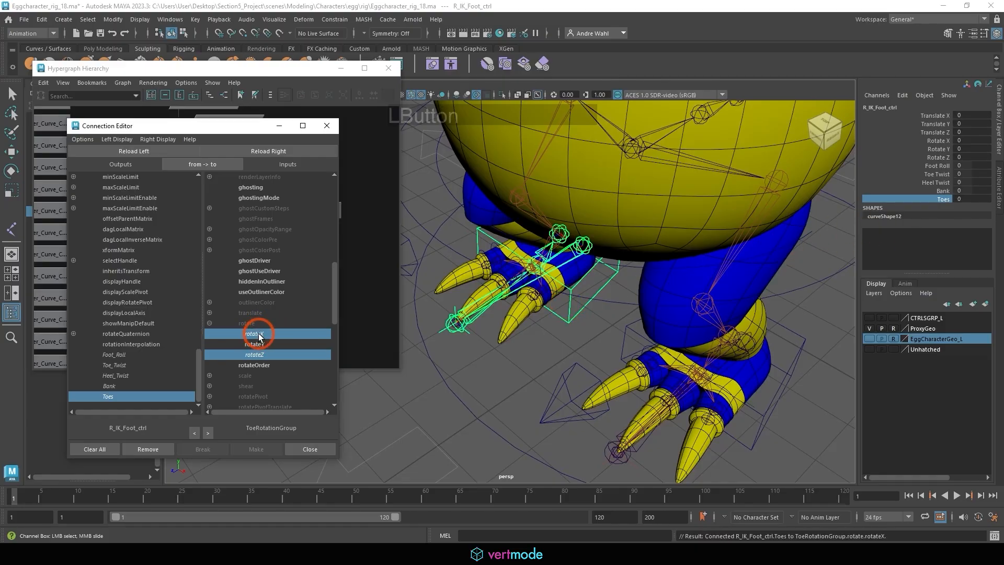
click(258, 333)
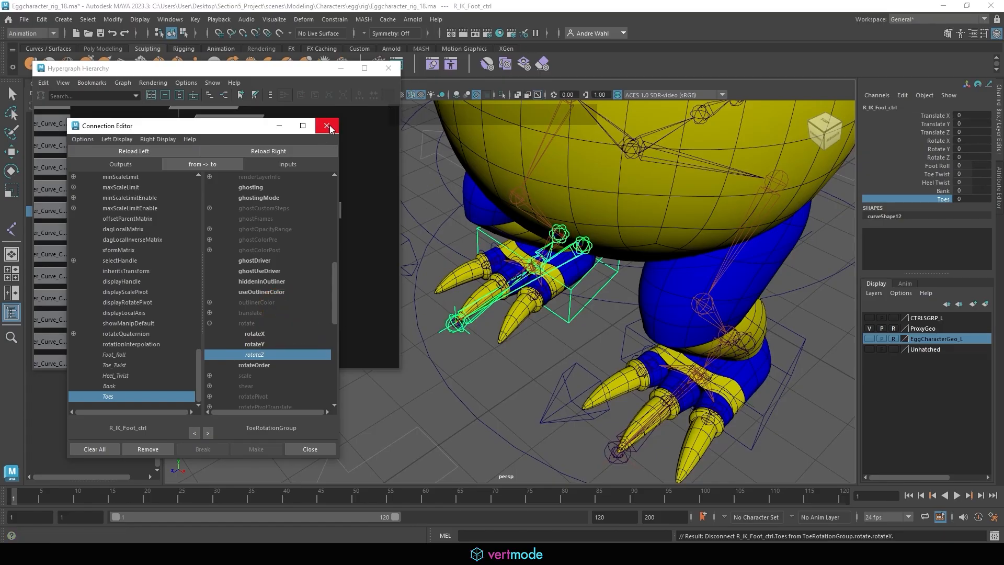
Step: Close the Connection Editor and Hypergraph, and test the Toes attribute on both foot controls together, undoing the trial change
click(328, 126)
click(390, 69)
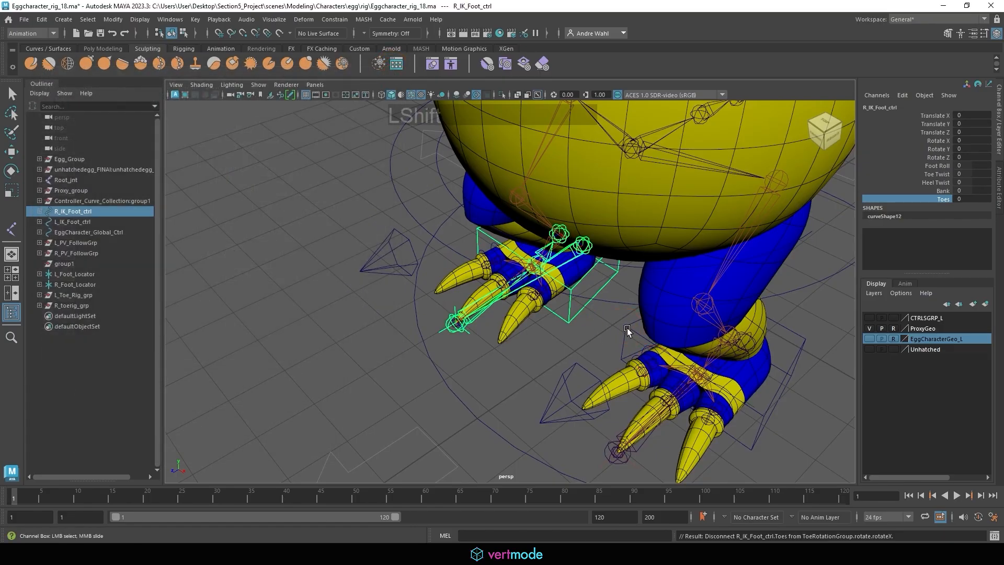
shift+click(648, 328)
click(957, 199)
alt+drag(366, 261, 392, 235)
mouse_move(470, 267)
middle_down()
mouse_move(813, 287)
mouse_move(198, 248)
mouse_move(180, 269)
mouse_move(856, 272)
mouse_move(218, 235)
mouse_move(460, 253)
middle_up()
key(ctrl+z)
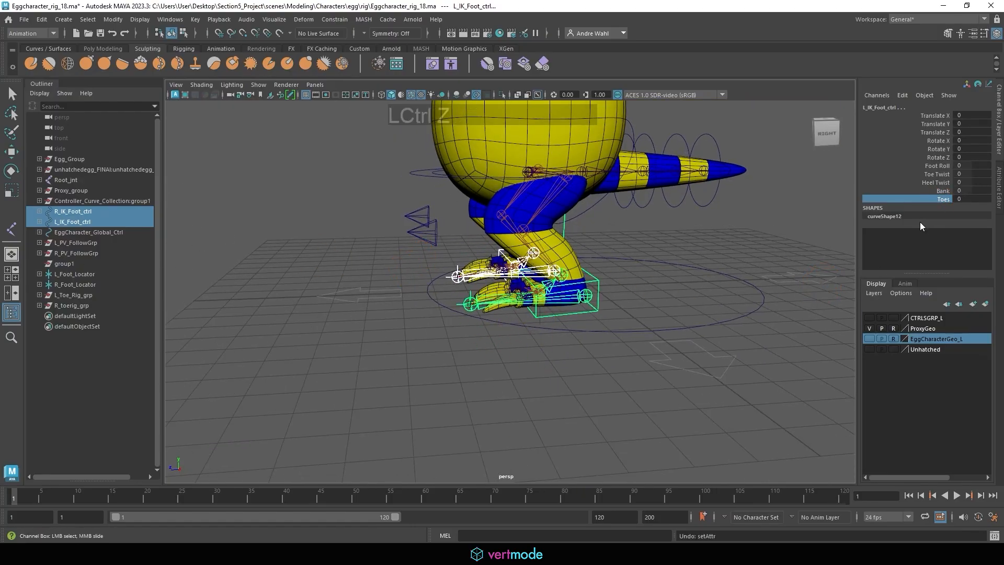
Step: Test the Bank attribute on both foot controls from the side and front, and undo the trial change
click(943, 190)
middle_drag(573, 306, 672, 339)
alt+drag(557, 320, 627, 321)
middle_drag(518, 320, 567, 341)
key(ctrl+z)
Step: Test the Heel Twist and Toe Twist attributes on both foot controls, undoing each trial change
click(935, 182)
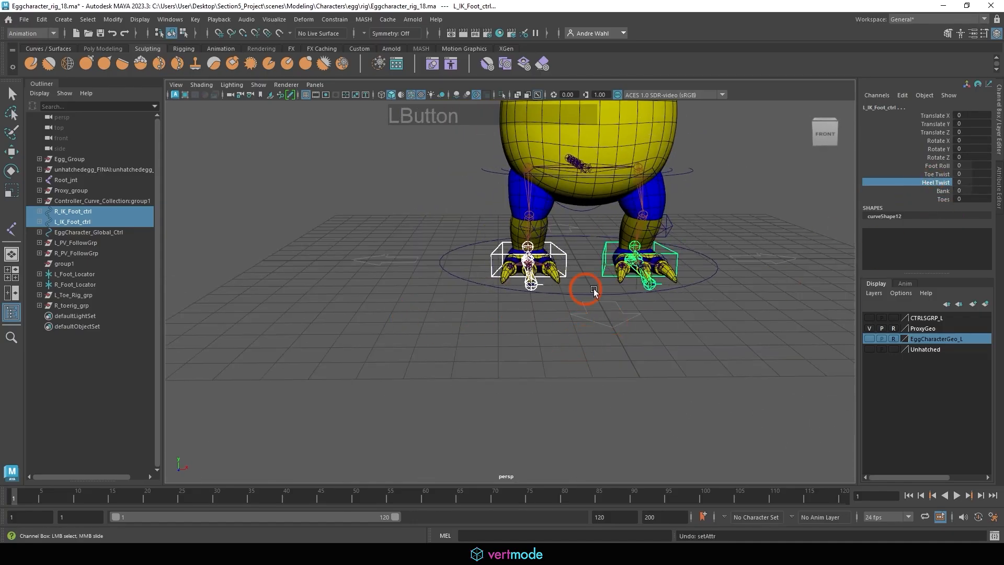
middle_drag(587, 287, 674, 307)
key(ctrl+z)
click(924, 175)
middle_drag(542, 272, 639, 303)
key(ctrl+z)
Step: Test the Foot Roll attribute on both foot controls and reset it to 0
click(937, 165)
mouse_move(512, 287)
middle_down()
mouse_move(469, 286)
mouse_move(520, 298)
middle_up()
alt+drag(510, 306, 397, 324)
middle_drag(486, 337, 437, 330)
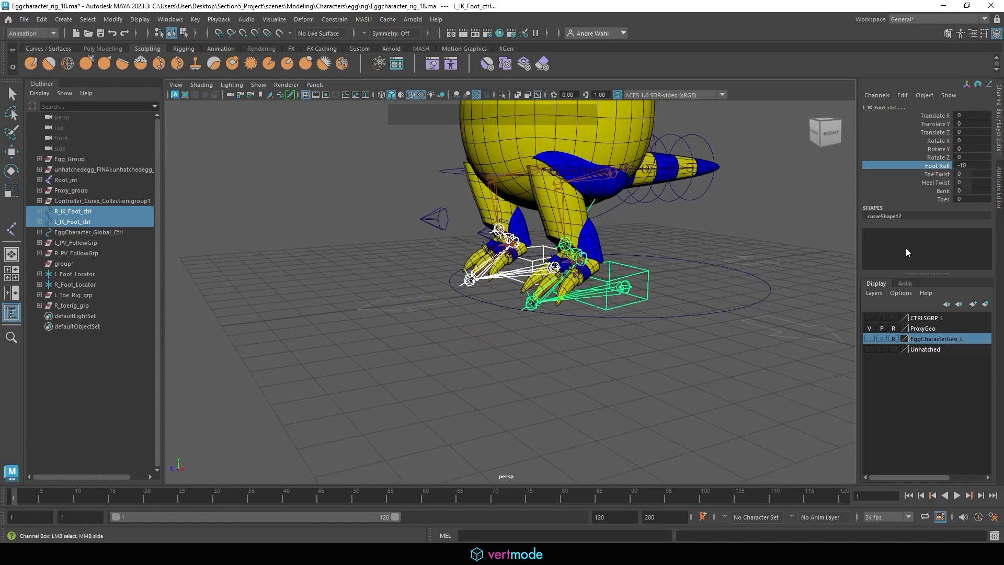
click(970, 166)
text(0)
key(KP_Enter)
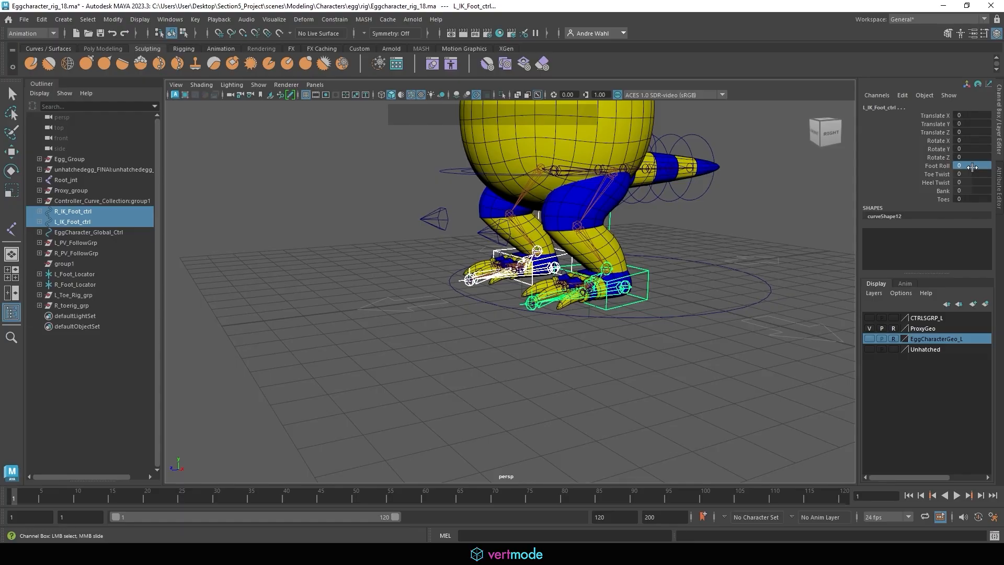
Step: Begin saving the scene under a new file name by clearing the end of Eggcharacter_rig_18.ma
click(24, 18)
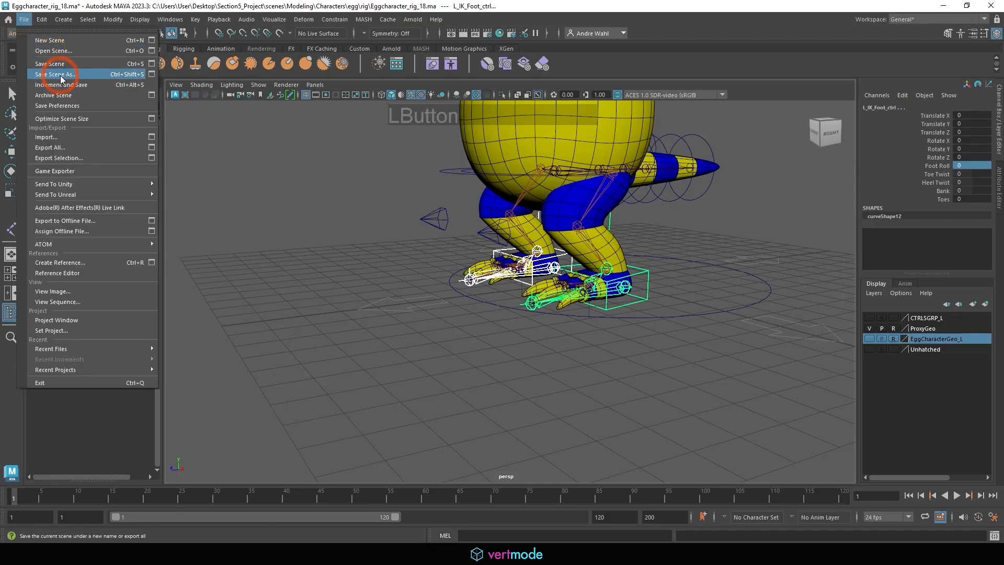
click(61, 76)
key(Right)
key(BackSpace)
key(BackSpace)
key(BackSpace)
key(BackSpace)
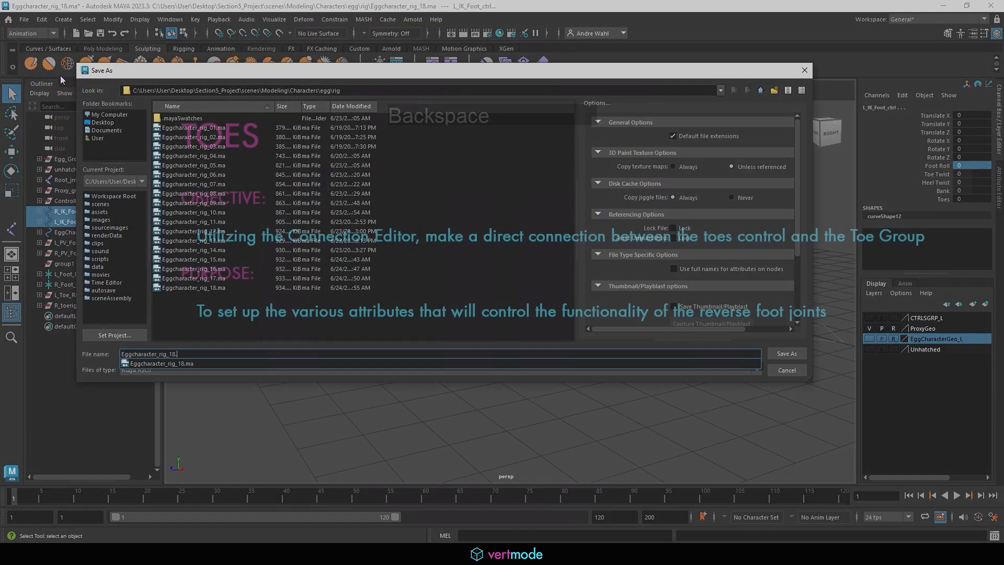